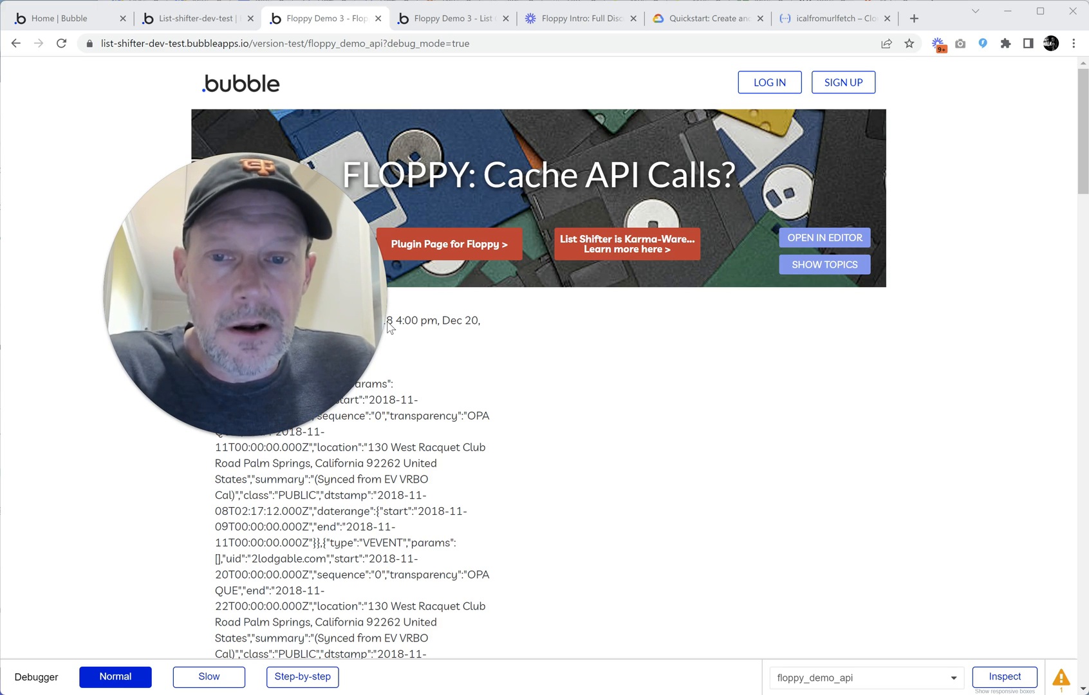
# - Show the demo page's topics popup, read the five listed topics, and close it
pyautogui.click(808, 267)
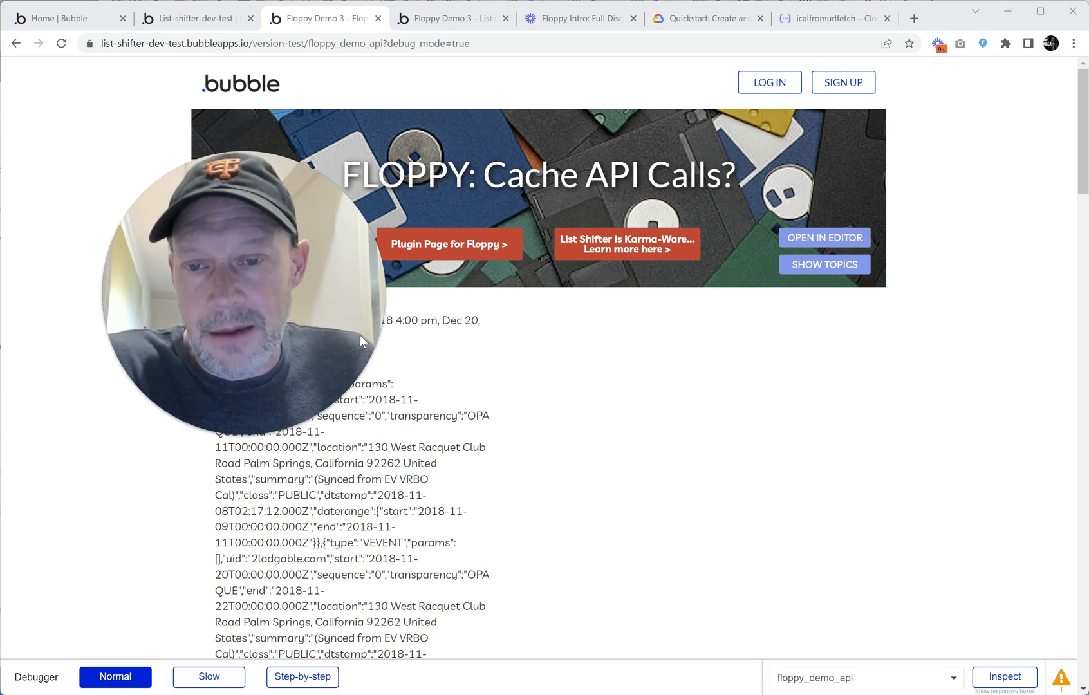
pyautogui.click(825, 267)
pyautogui.moveTo(365, 298); pyautogui.dragTo(247, 408)
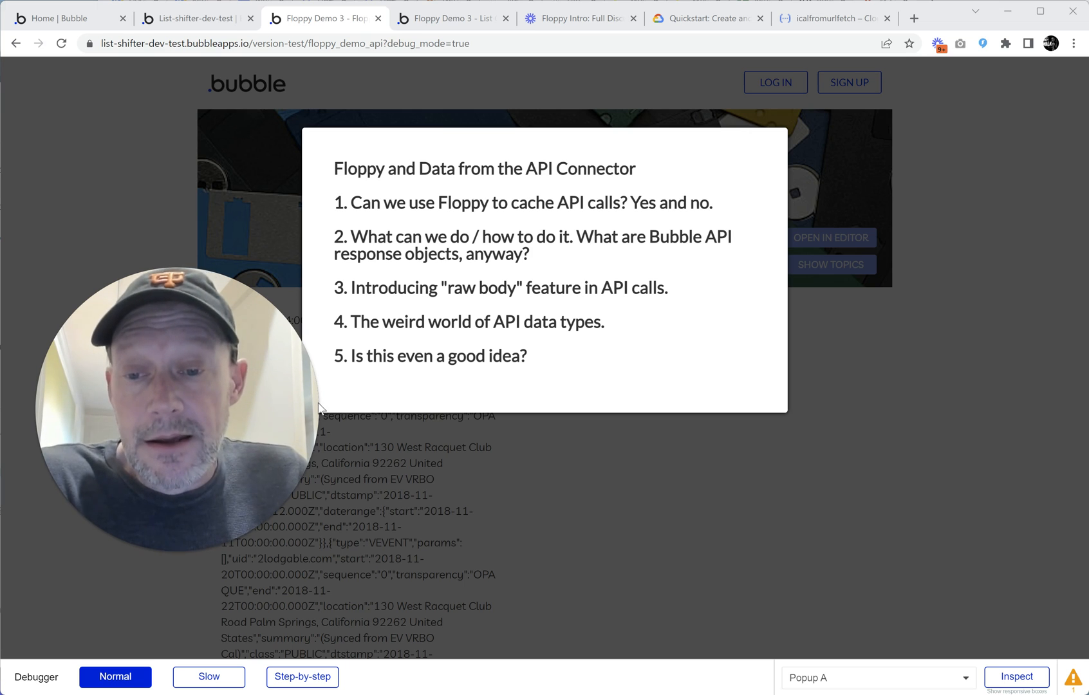
pyautogui.moveTo(301, 401)
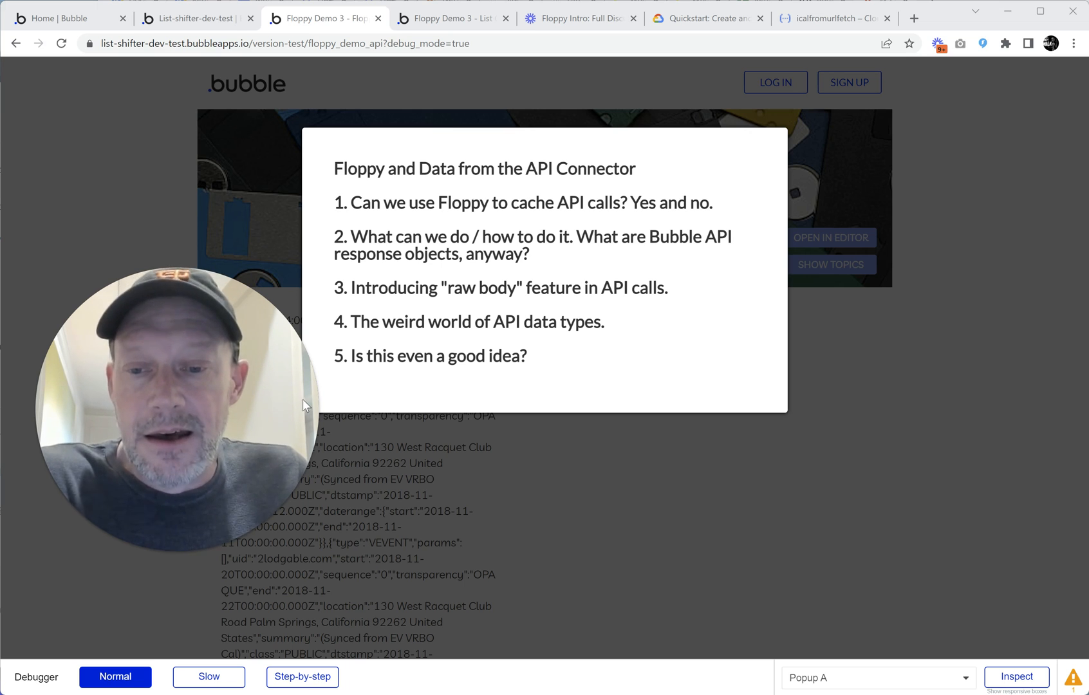
pyautogui.click(812, 315)
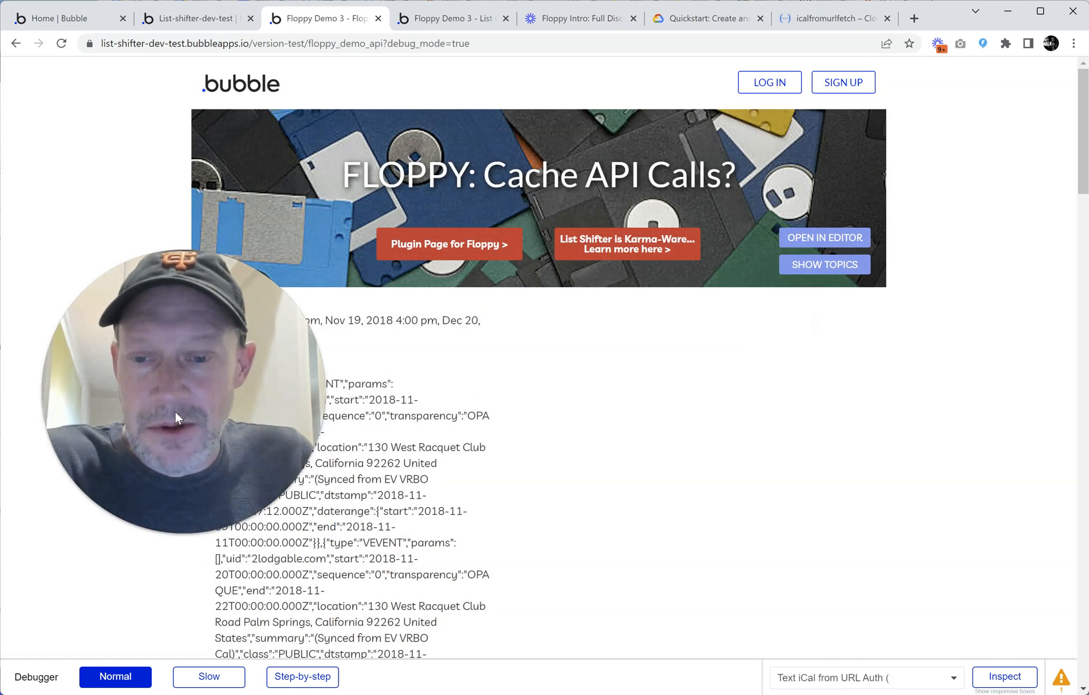
# - Examine the event start dates listed above the API raw body on the demo page
pyautogui.moveTo(297, 386); pyautogui.dragTo(884, 303)
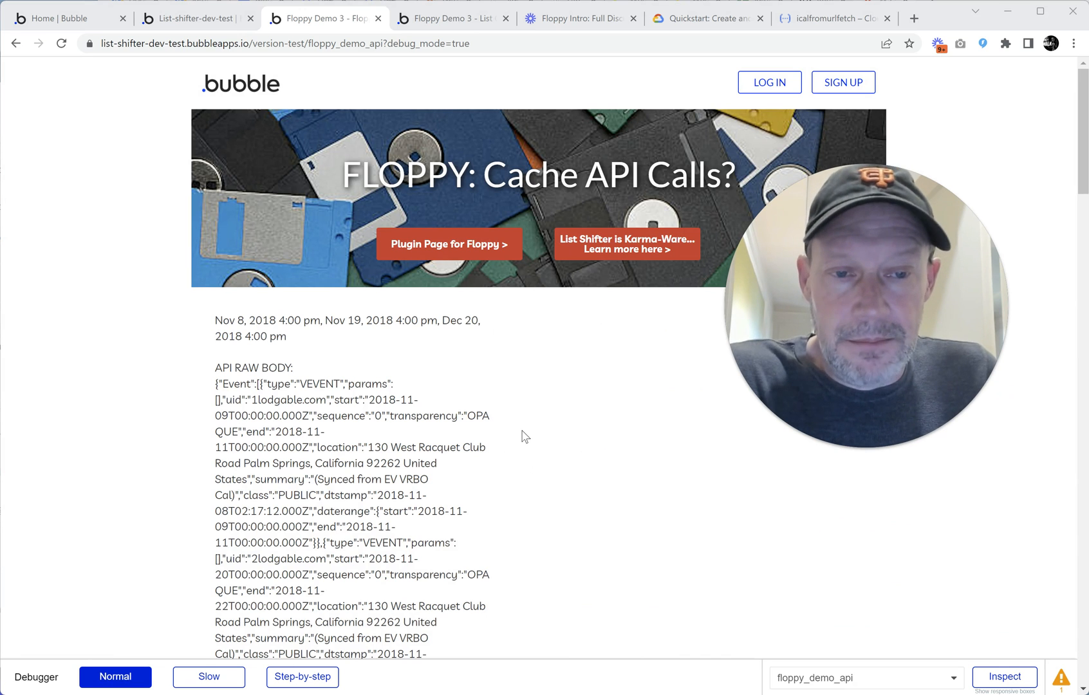
pyautogui.scroll(-1, 522, 437)
pyautogui.scroll(1, 523, 437)
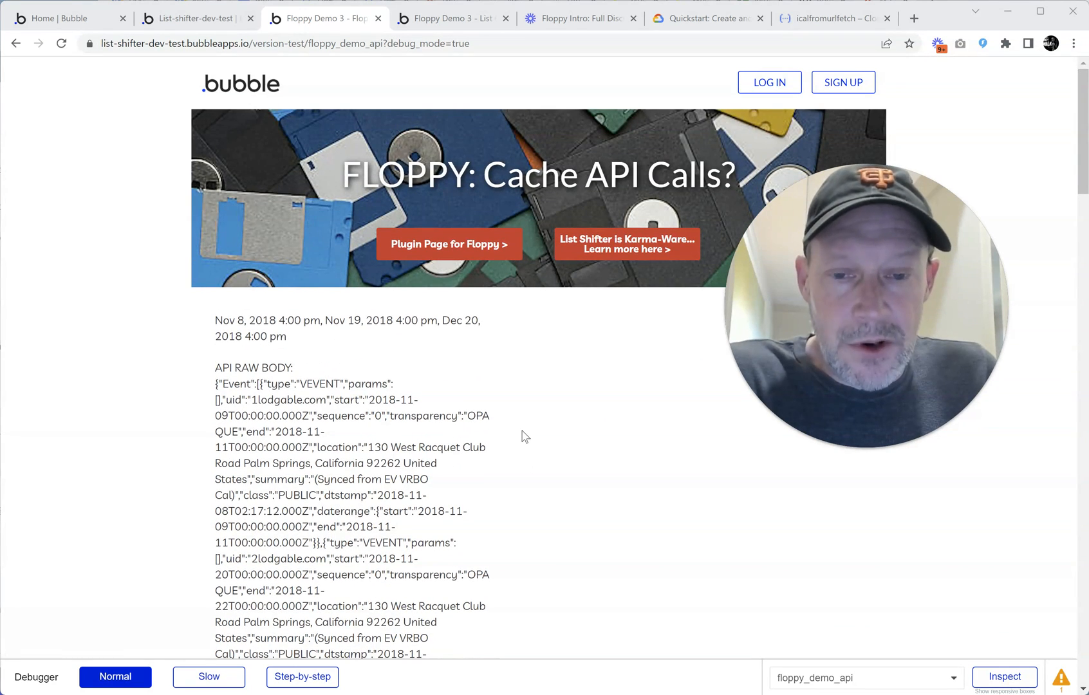
pyautogui.scroll(-1, 520, 438)
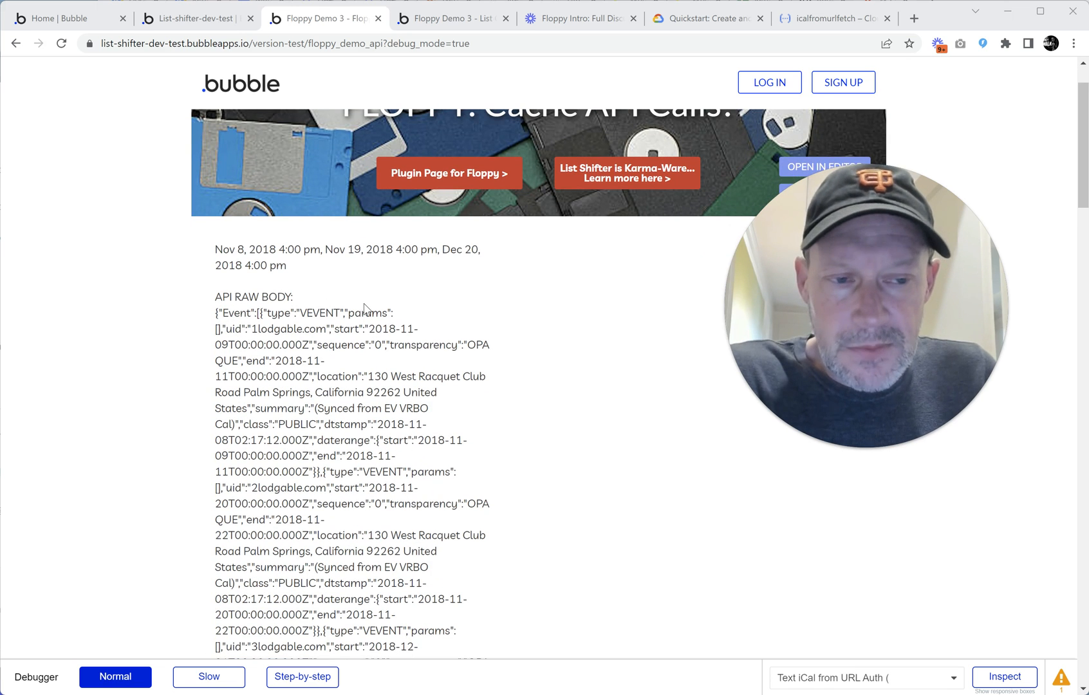
pyautogui.scroll(1, 283, 303)
pyautogui.moveTo(217, 320); pyautogui.dragTo(316, 340)
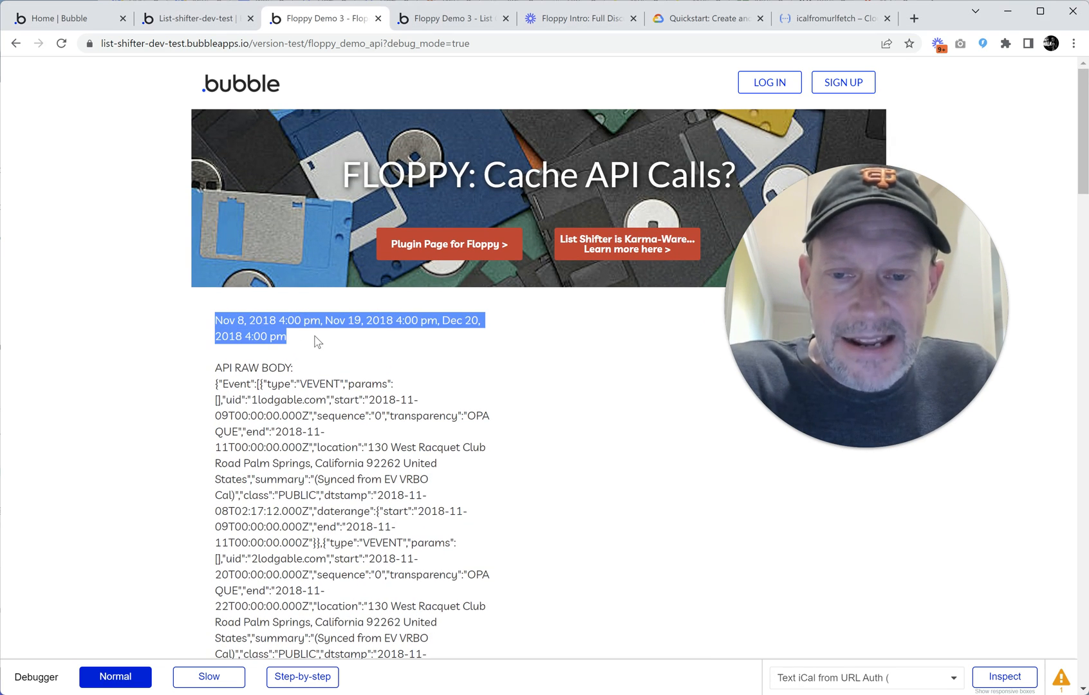
pyautogui.click(336, 343)
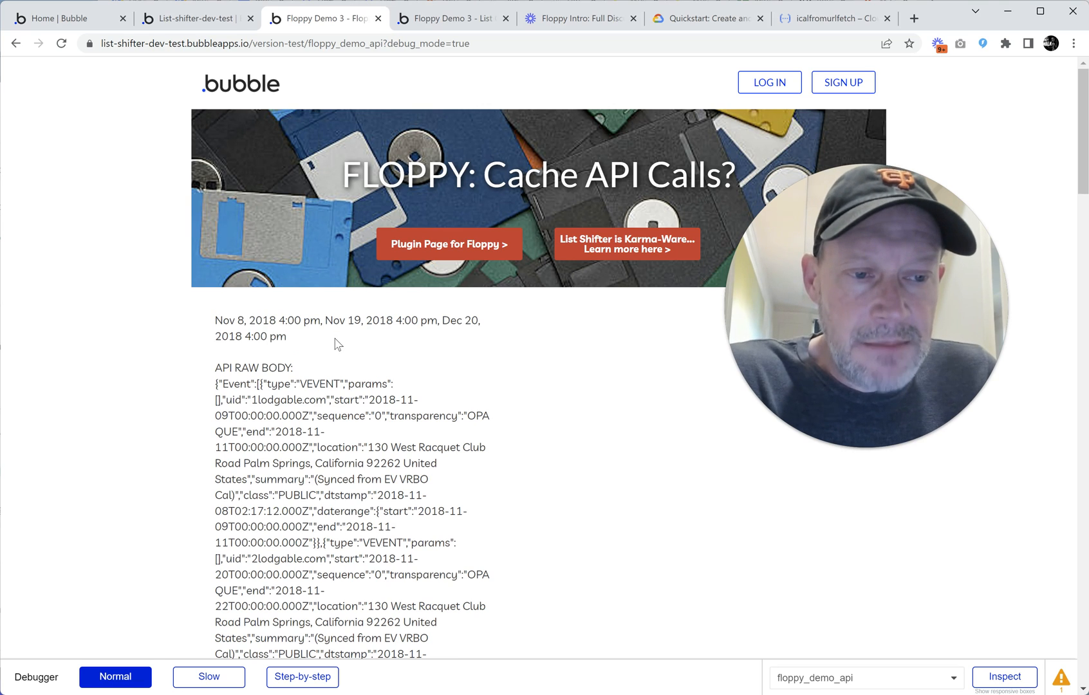
pyautogui.click(220, 323)
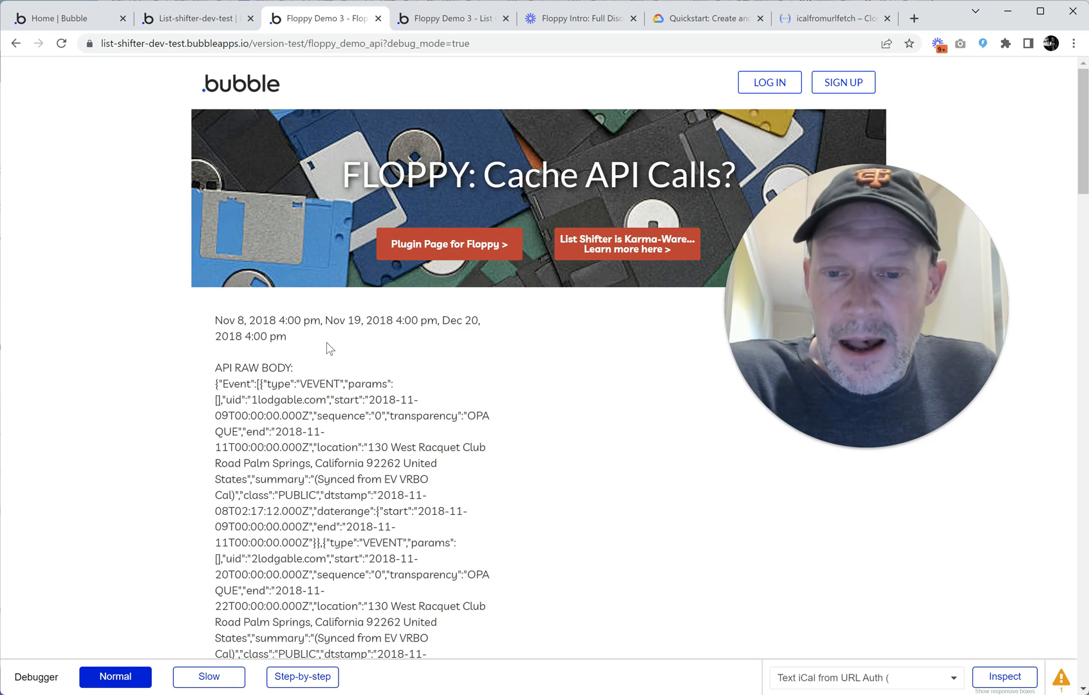
# - Examine the JSON text under the API RAW BODY heading
pyautogui.scroll(-2, 262, 281)
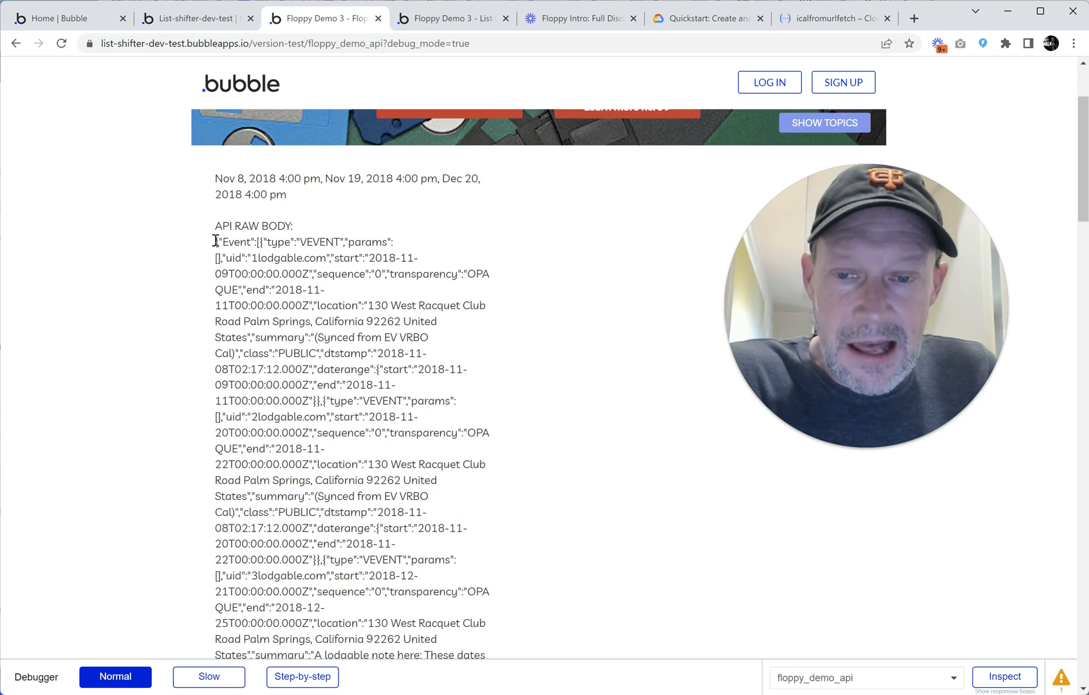
pyautogui.moveTo(215, 240); pyautogui.dragTo(285, 256)
pyautogui.click(223, 246)
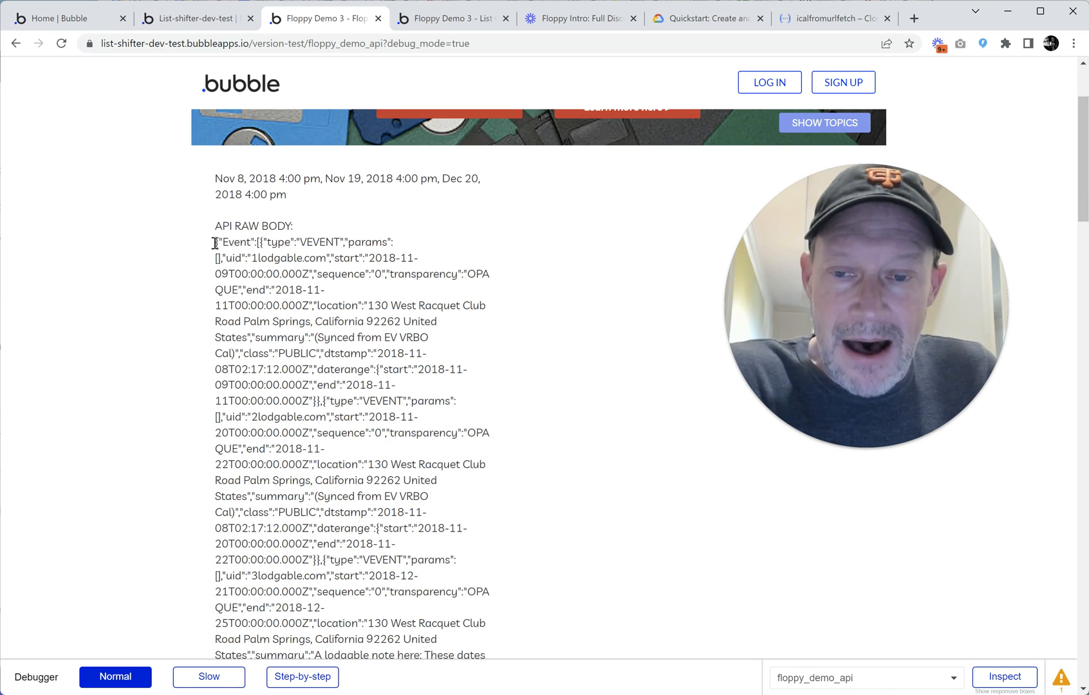
pyautogui.moveTo(216, 244); pyautogui.dragTo(452, 524)
pyautogui.click(413, 479)
pyautogui.scroll(-10, 414, 479)
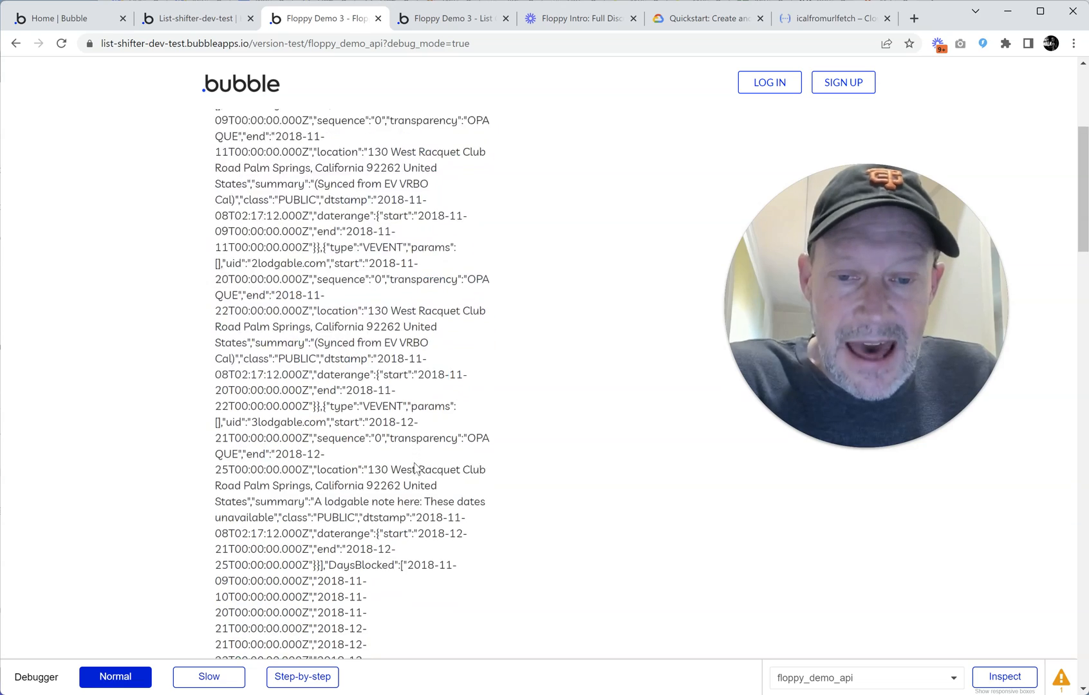
# - Compare the API call text stored in IndexedDB with the raw body text above the API Call button
pyautogui.scroll(-4, 412, 456)
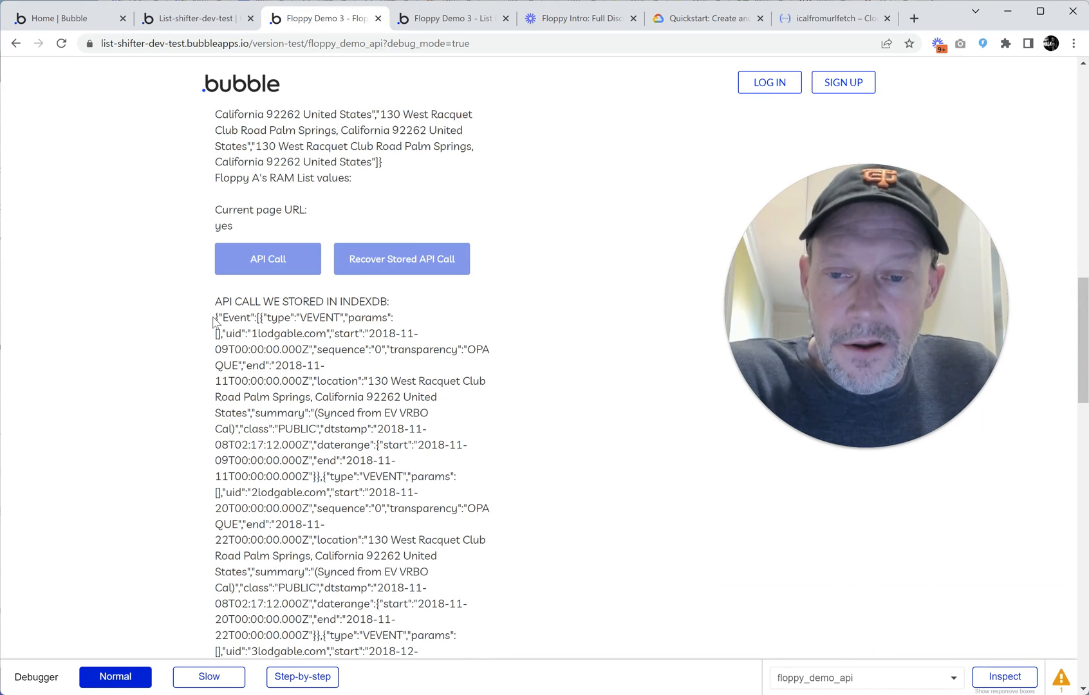
pyautogui.moveTo(218, 322); pyautogui.dragTo(493, 462)
pyautogui.click(275, 331)
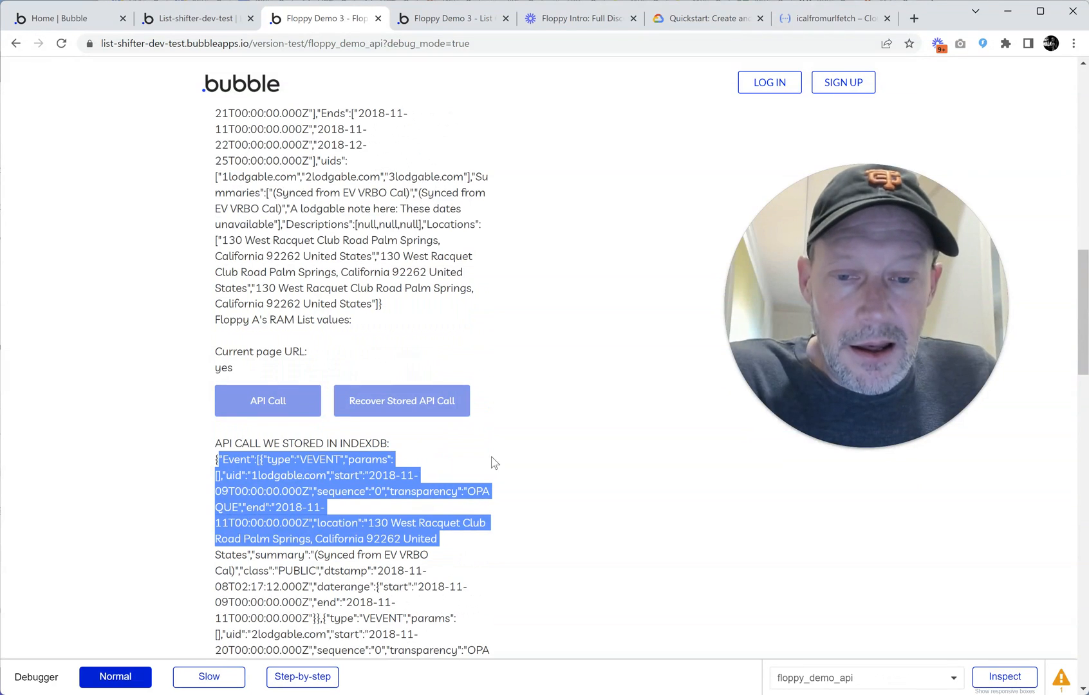
pyautogui.click(486, 461)
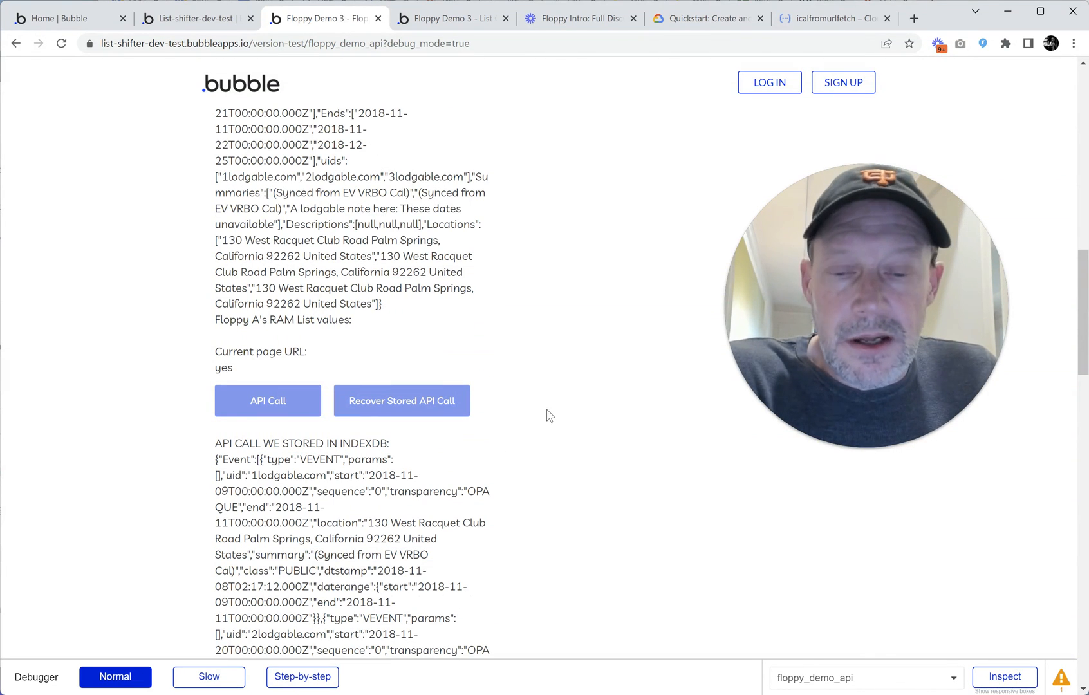
pyautogui.click(464, 516)
pyautogui.scroll(8, 464, 521)
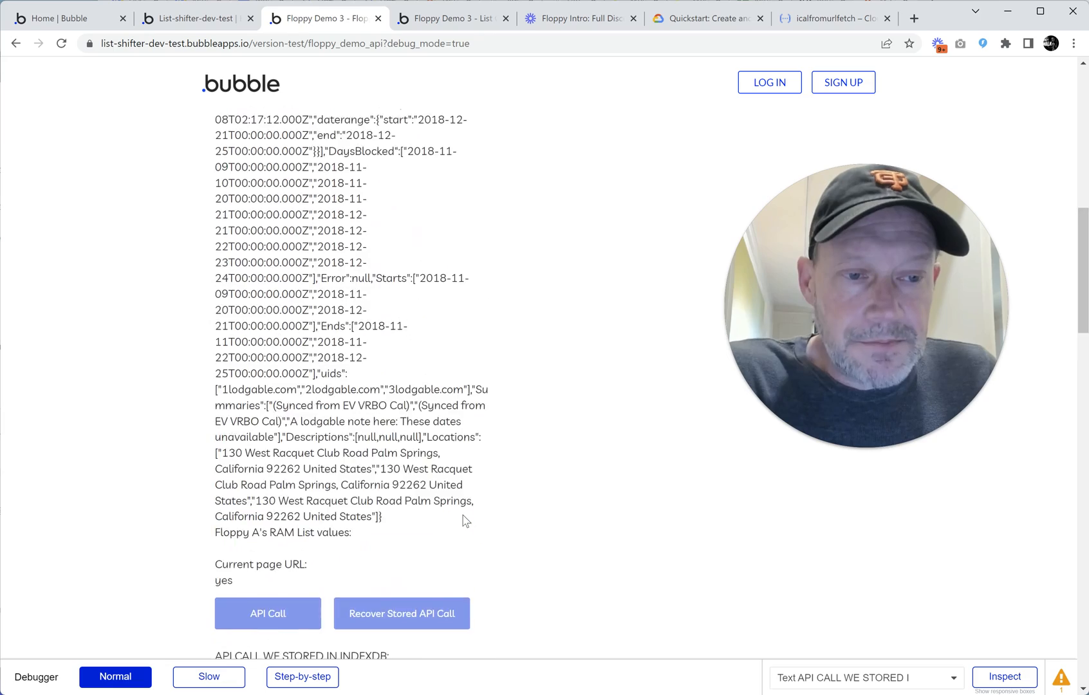
pyautogui.scroll(1, 466, 521)
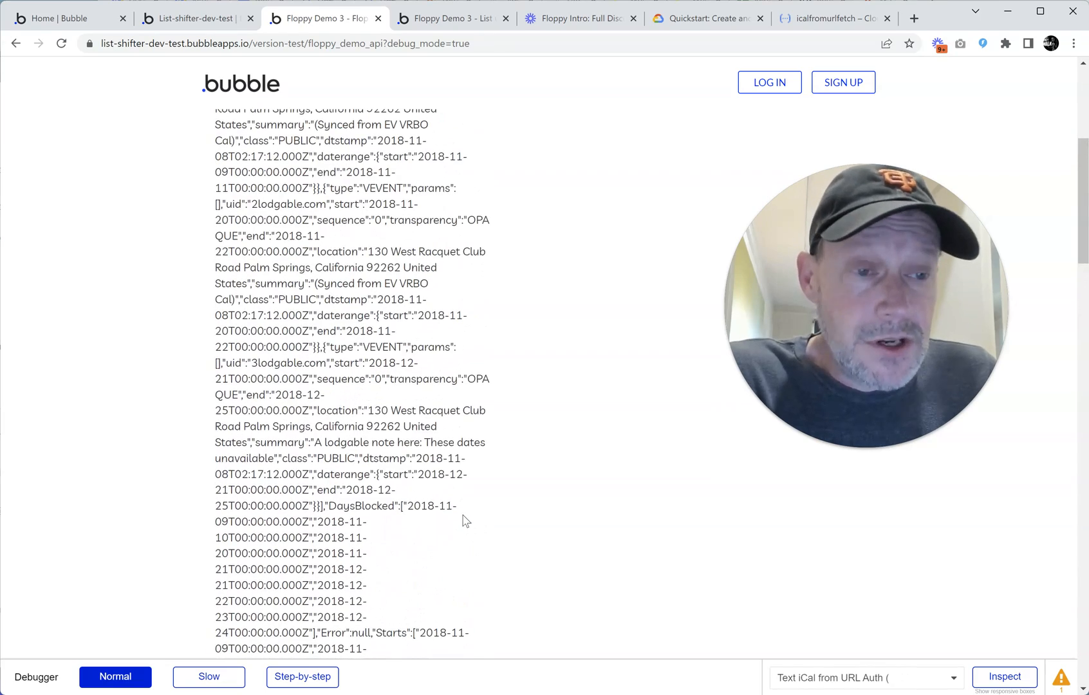
pyautogui.scroll(-13, 465, 521)
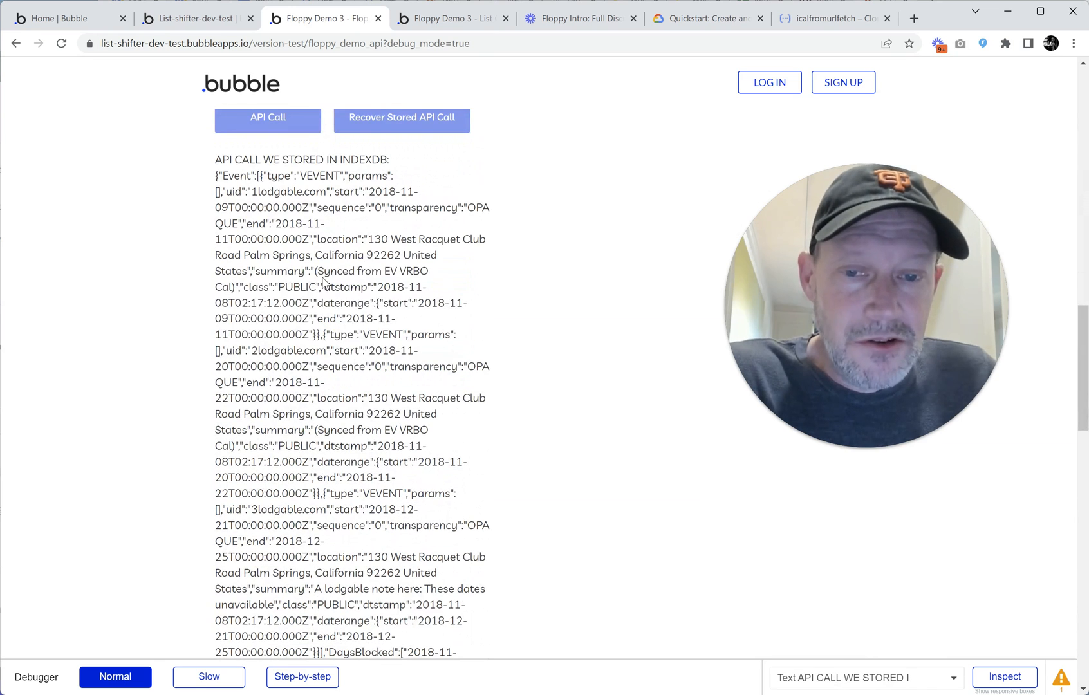
pyautogui.moveTo(324, 271); pyautogui.dragTo(397, 445)
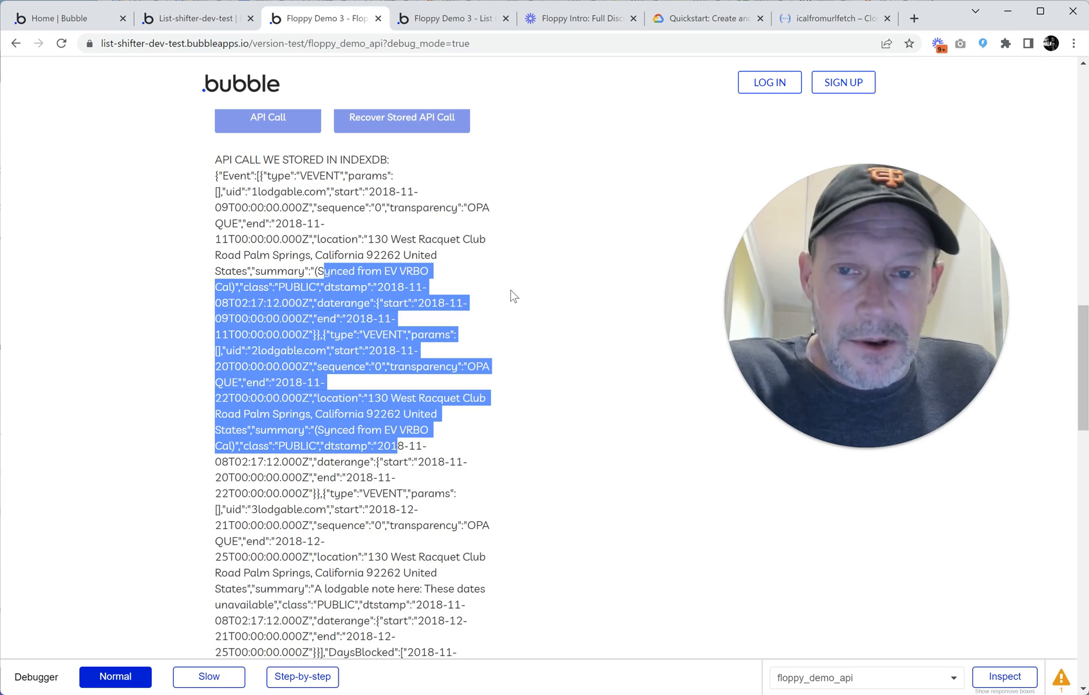
pyautogui.scroll(2, 341, 116)
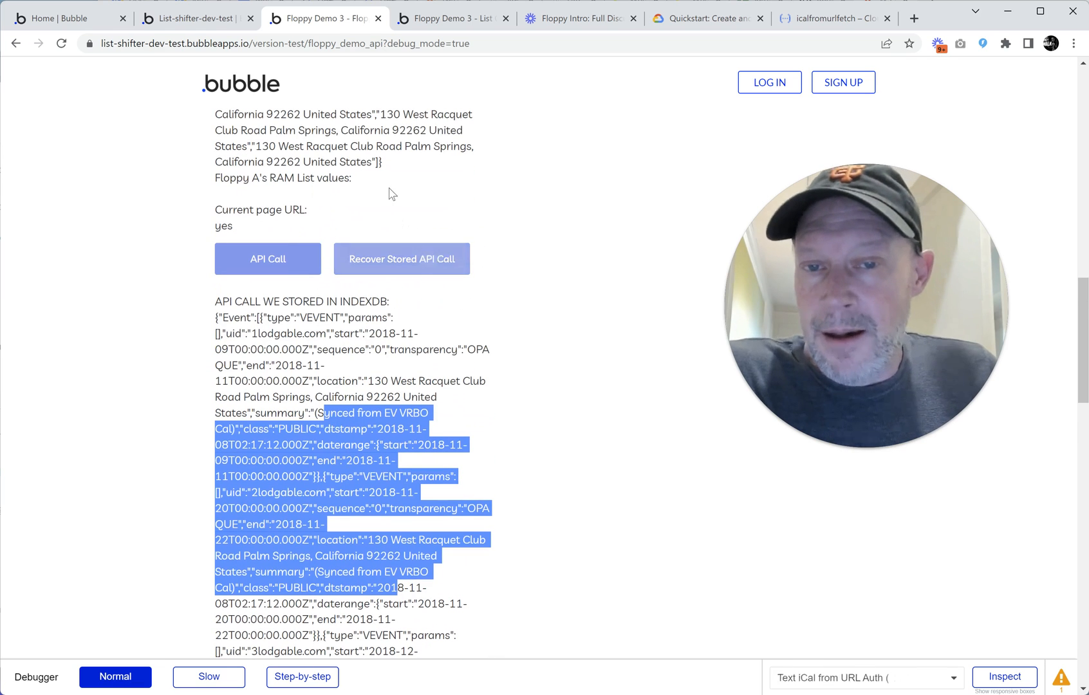
# - Switch to the Bubble editor for floppy_demo_api, move the IDB Floppy element closer to the iCal text, and open its properties
pyautogui.click(193, 18)
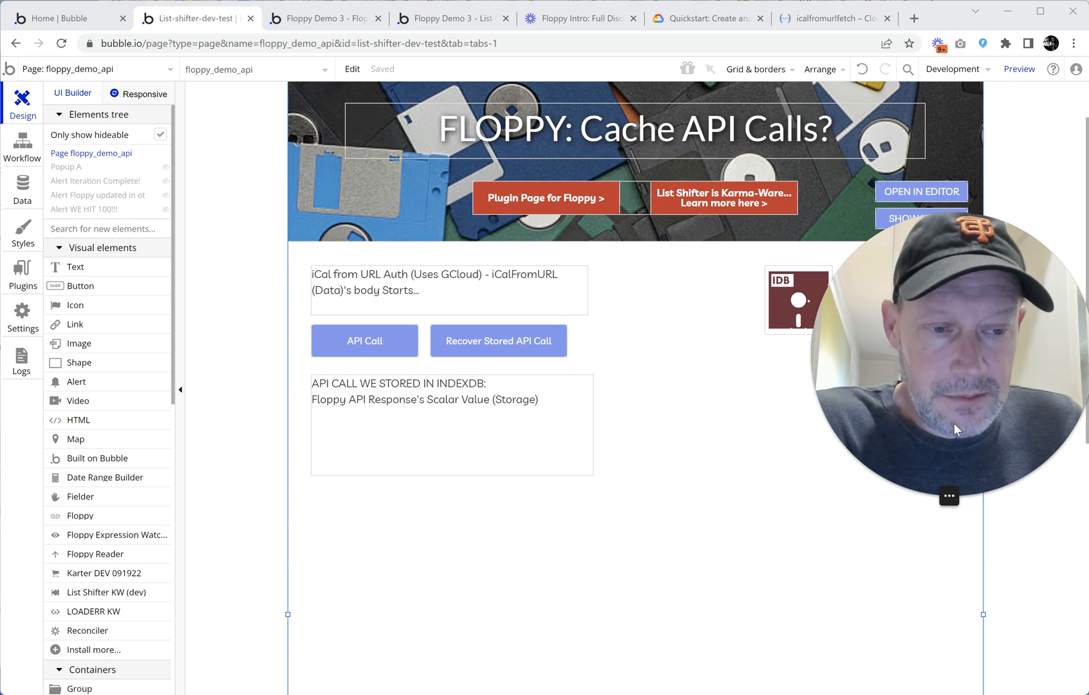
pyautogui.click(927, 497)
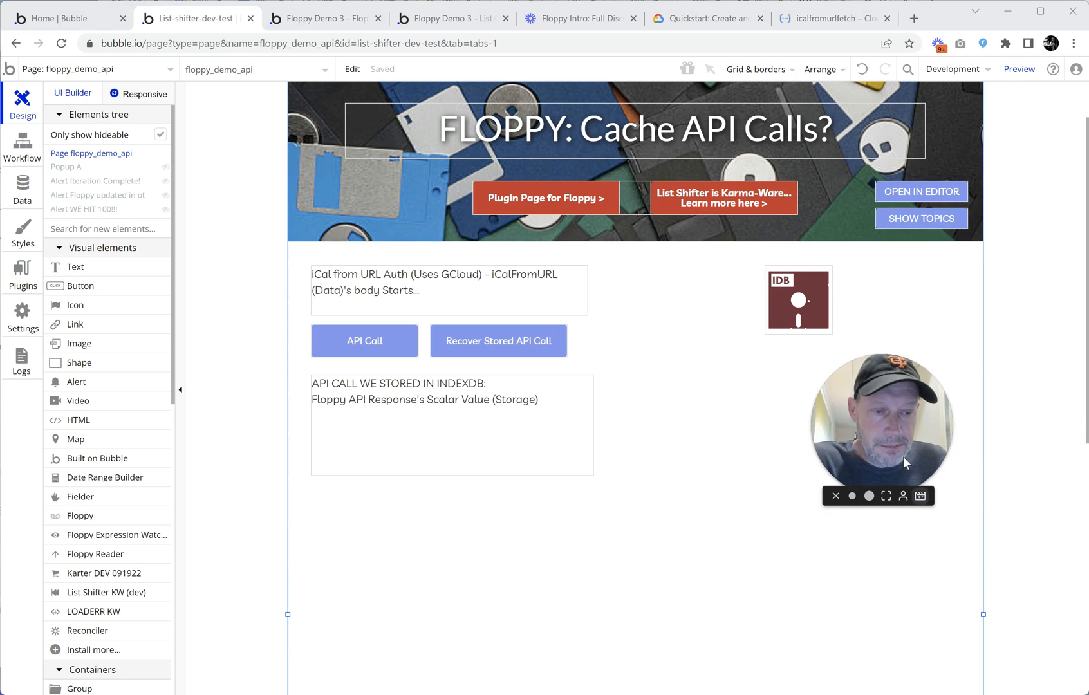
pyautogui.moveTo(902, 454); pyautogui.dragTo(281, 248)
pyautogui.click(520, 296)
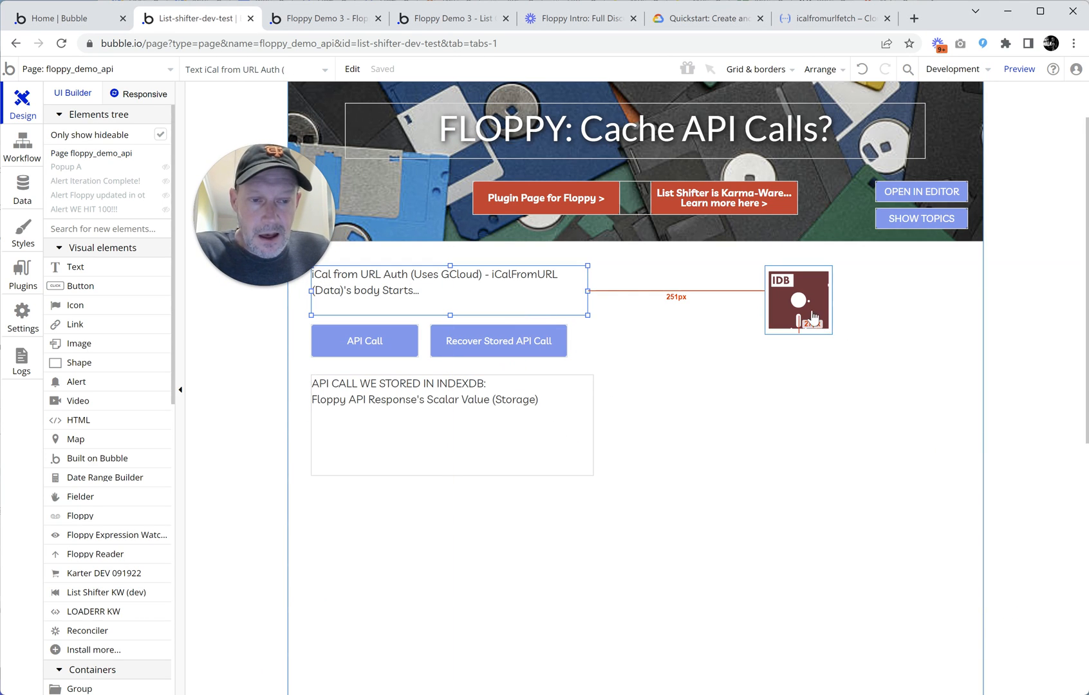
pyautogui.moveTo(809, 307); pyautogui.dragTo(688, 307)
pyautogui.doubleClick(688, 307)
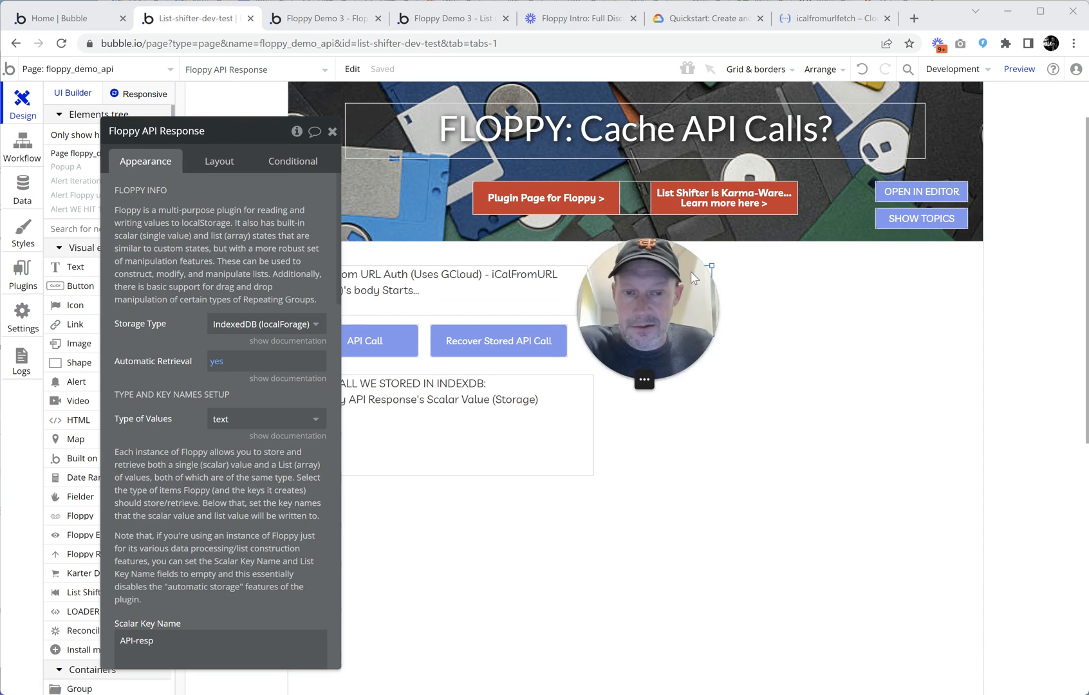
# - Review the Floppy API Response element's storage type, value type, key names, retrieval and advanced options
pyautogui.moveTo(218, 137); pyautogui.dragTo(496, 145)
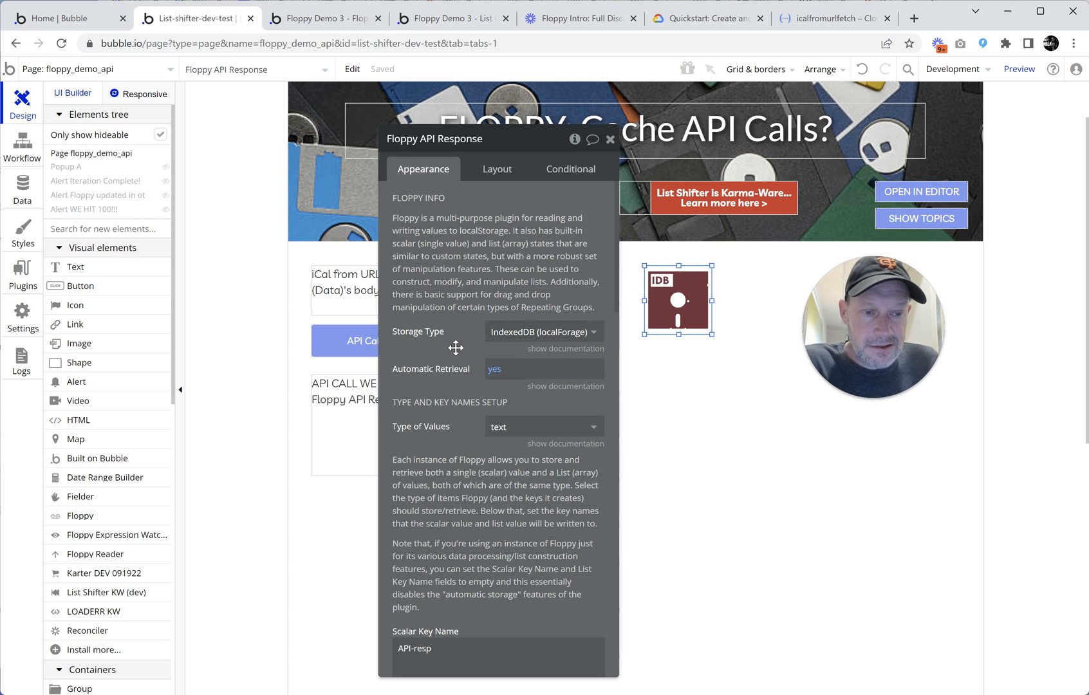
pyautogui.scroll(-1, 455, 347)
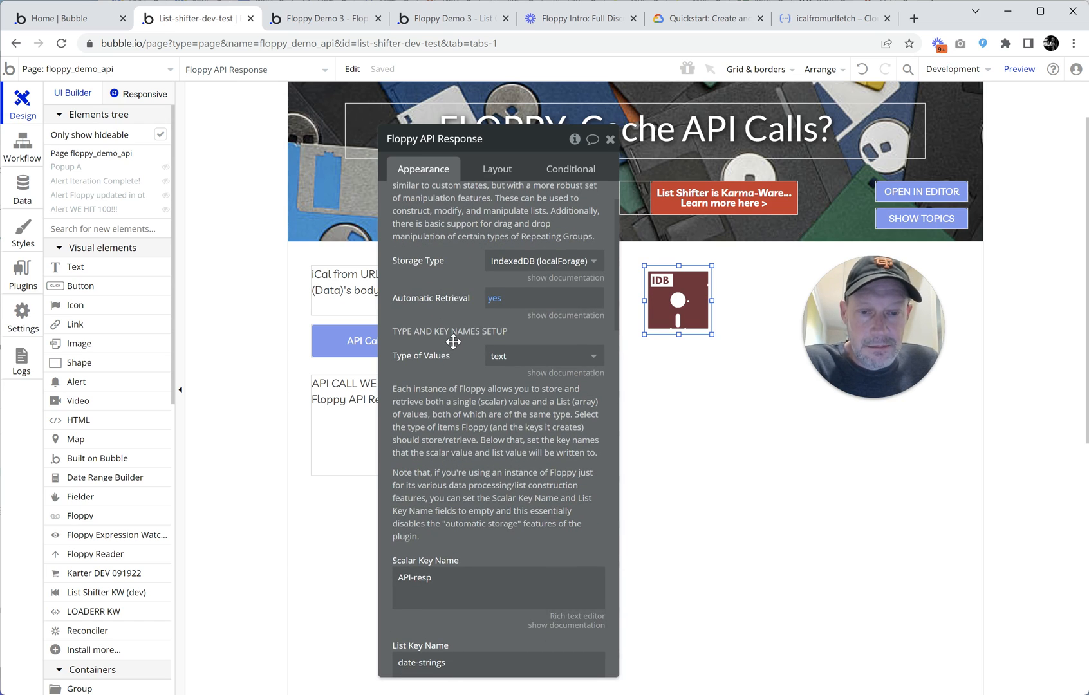
pyautogui.scroll(-2, 488, 321)
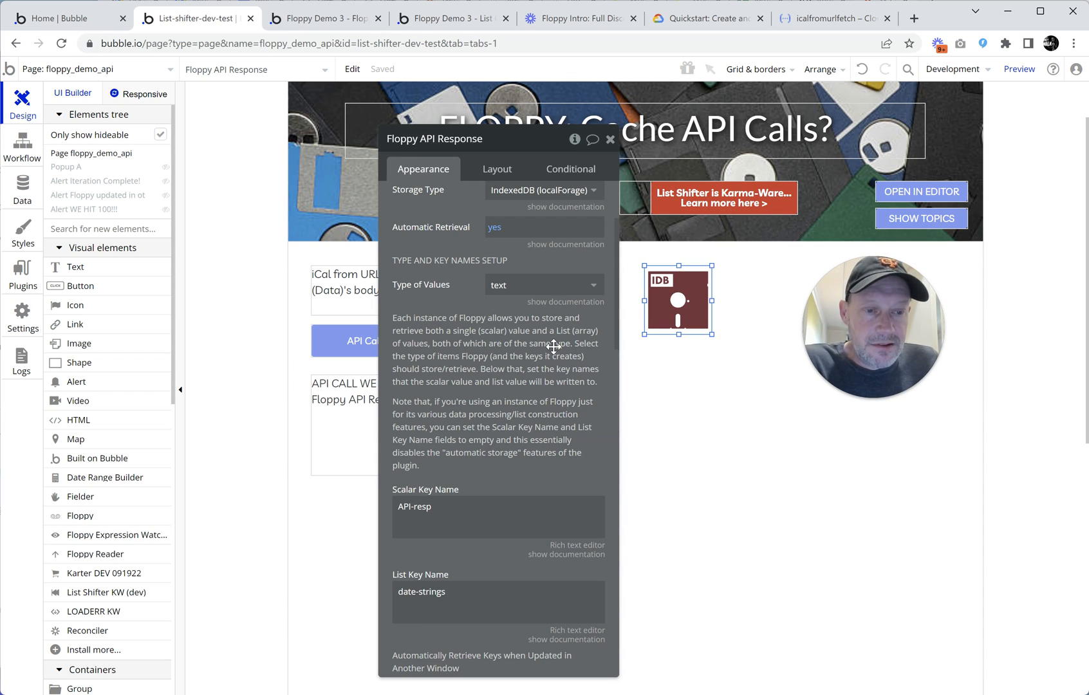
pyautogui.scroll(-3, 554, 346)
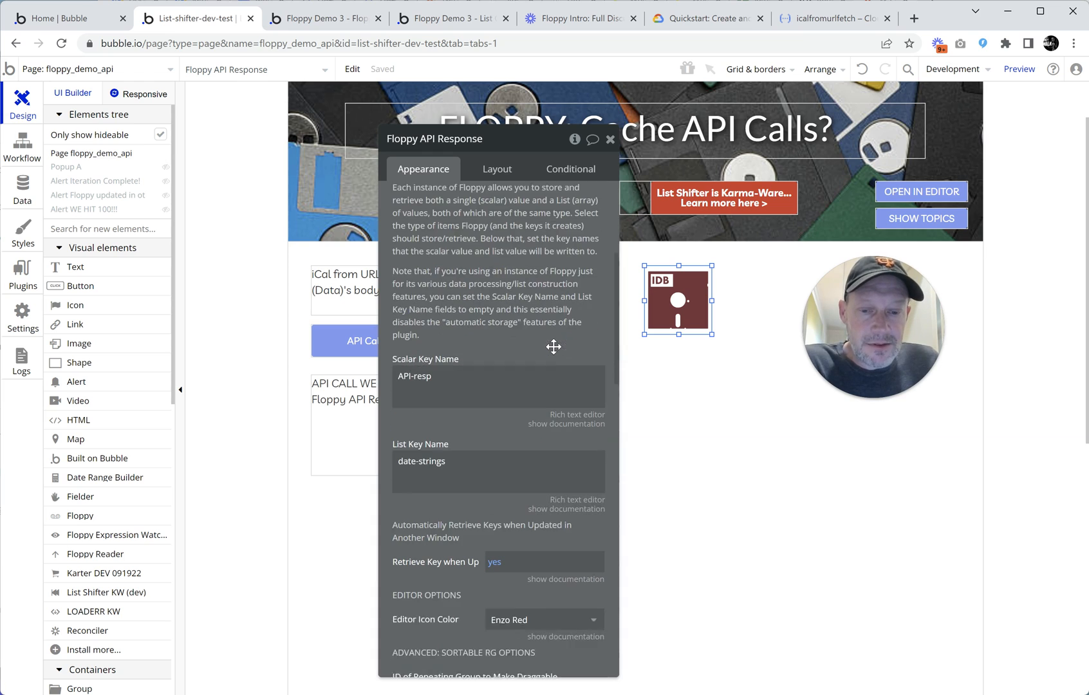
pyautogui.click(464, 452)
pyautogui.click(463, 372)
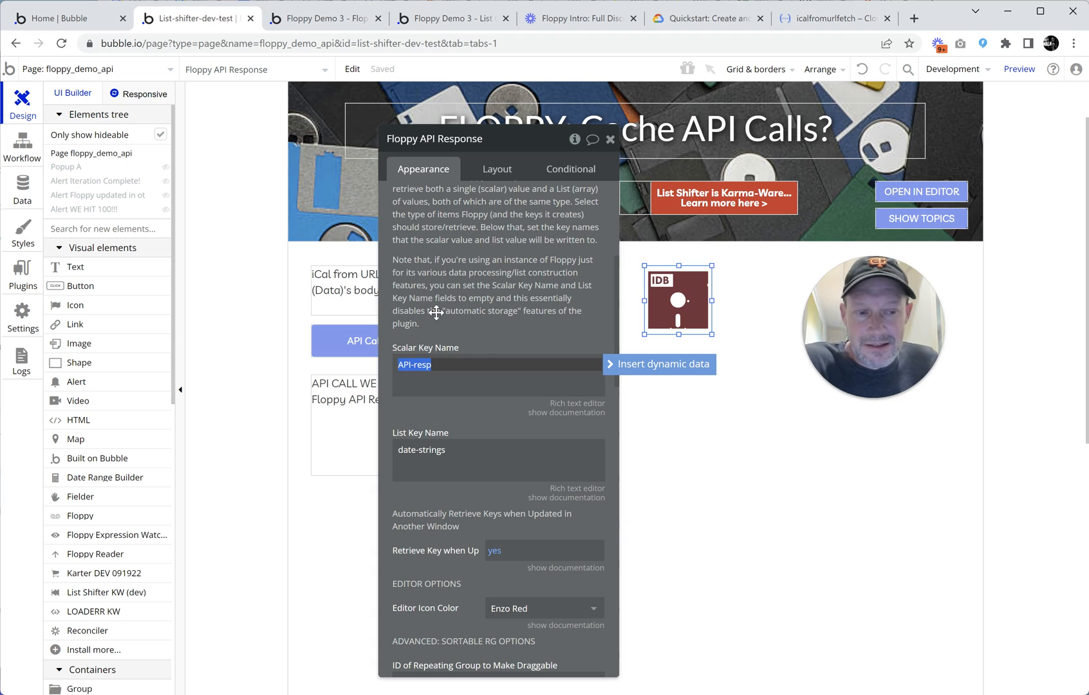
pyautogui.click(534, 338)
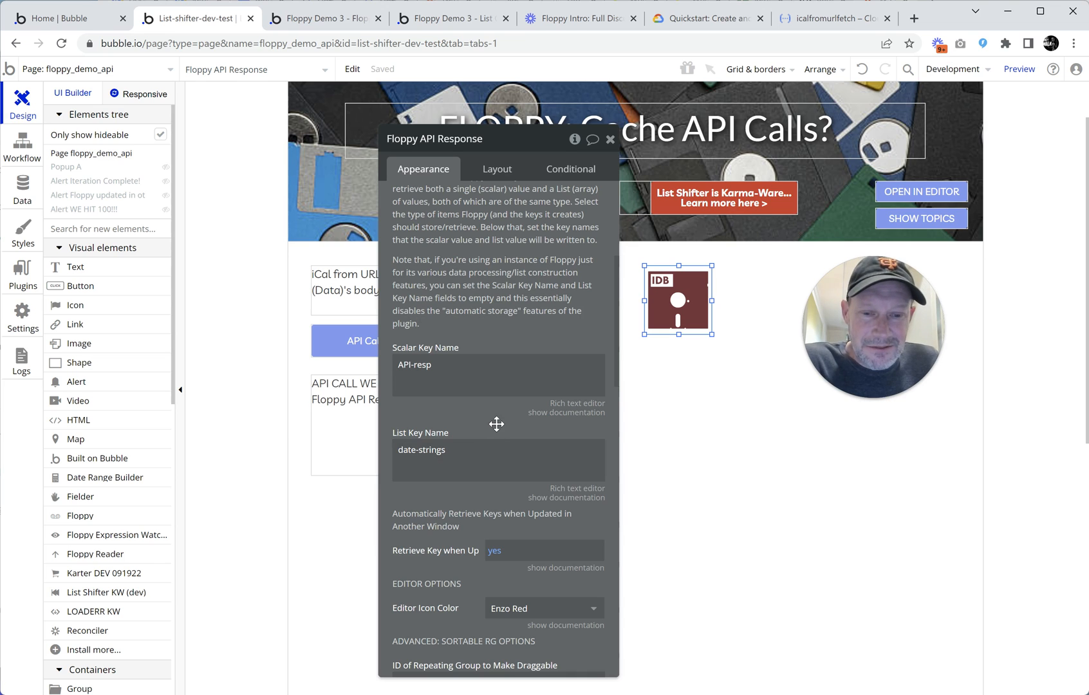
pyautogui.scroll(-3, 498, 423)
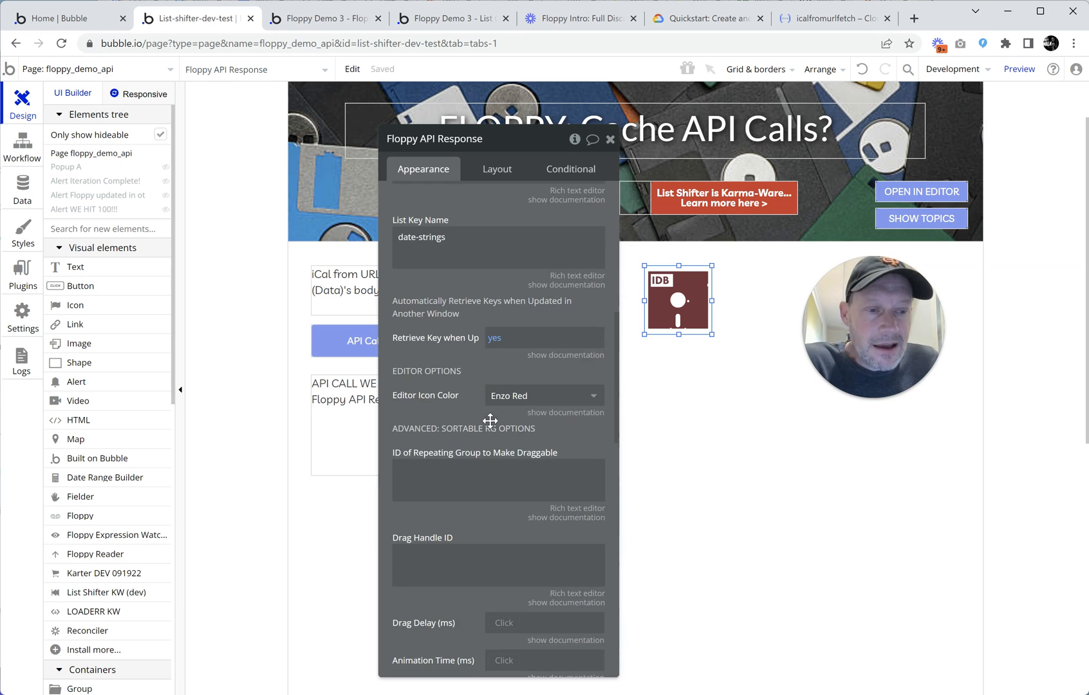
pyautogui.scroll(-1, 500, 404)
pyautogui.scroll(-3, 482, 384)
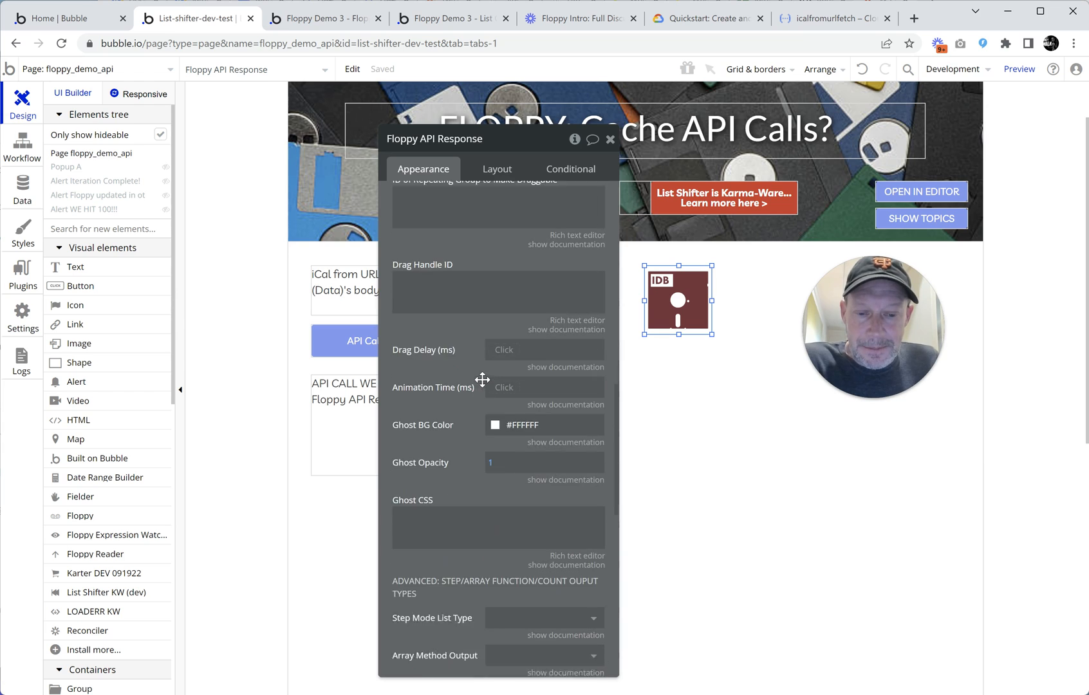
# - Try the Electric Green editor icon color on the Floppy API Response element, and restore Enzo Red
pyautogui.scroll(3, 457, 383)
pyautogui.click(512, 325)
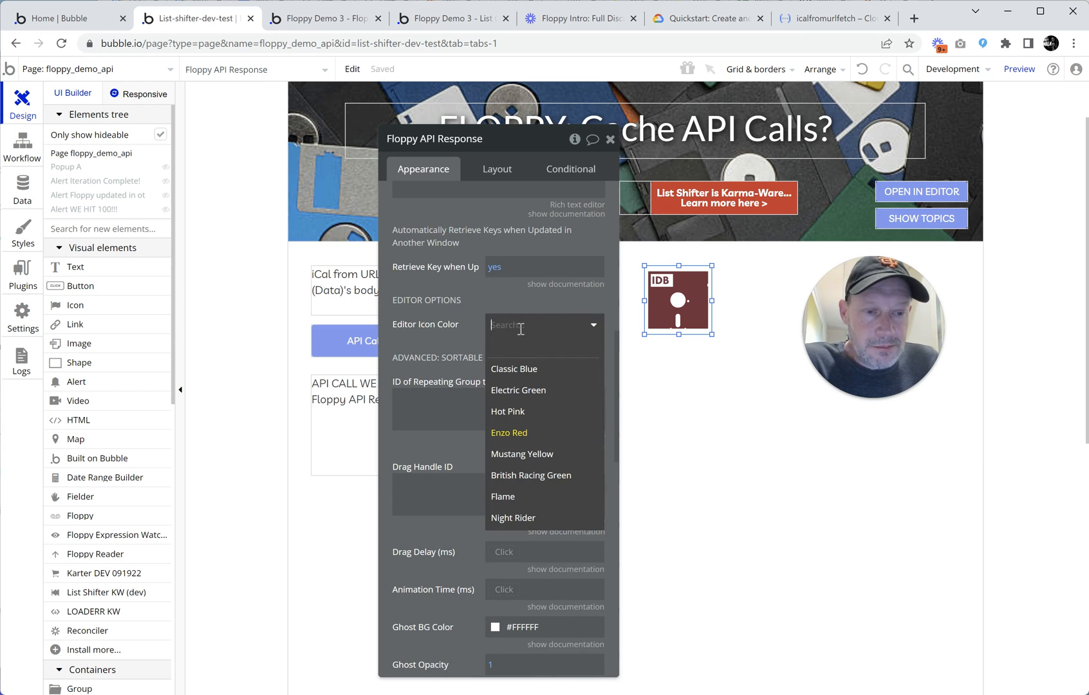
pyautogui.click(521, 391)
pyautogui.click(529, 332)
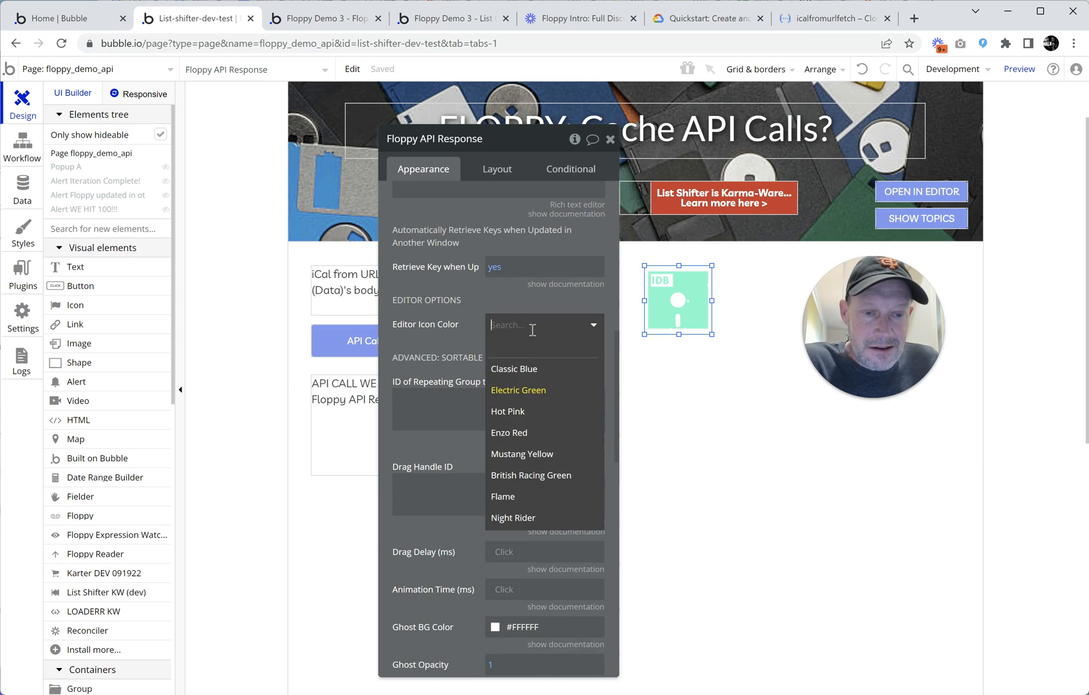
pyautogui.click(517, 434)
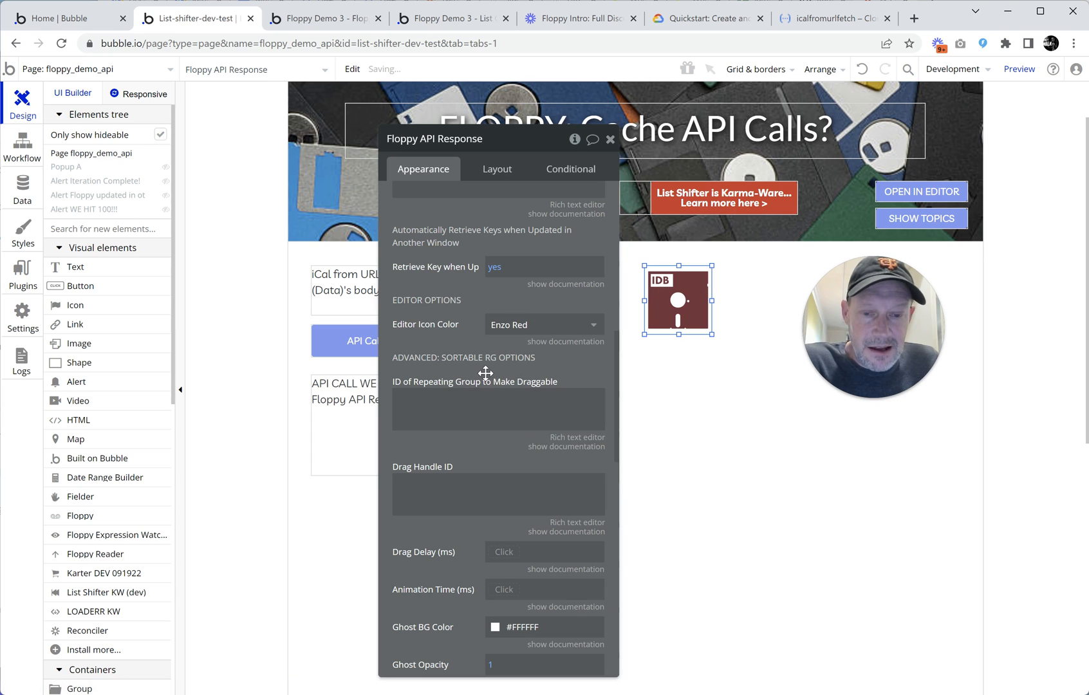
# - Review the Floppy API Response element's advanced IndexedDB options, focusing on the database name and datastore name
pyautogui.scroll(-7, 485, 373)
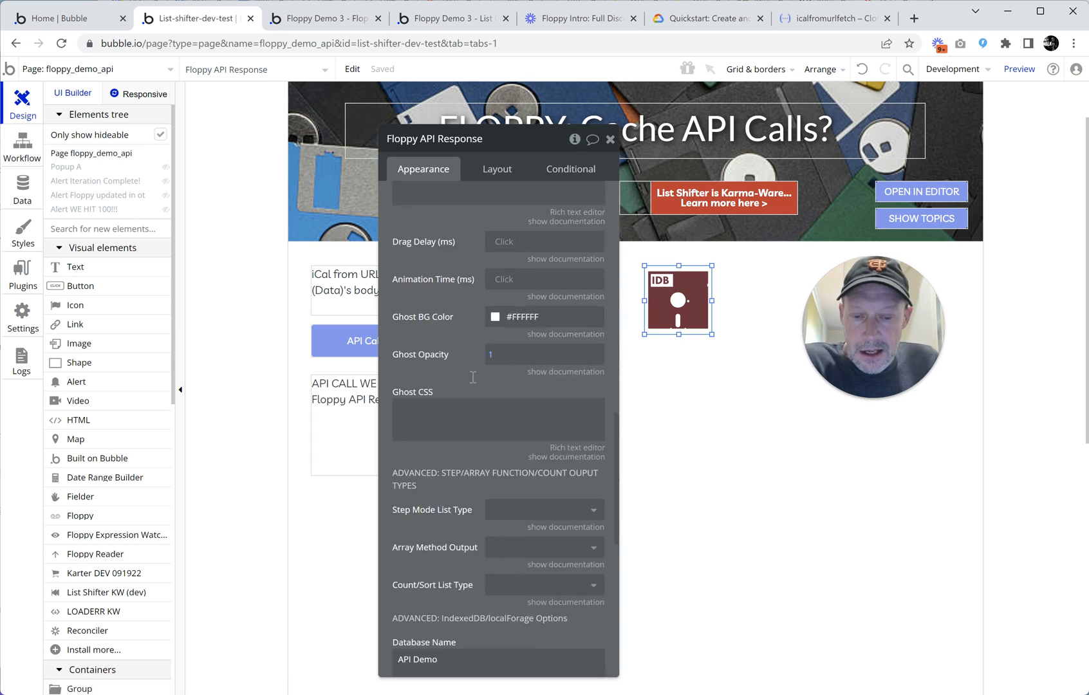
pyautogui.scroll(-3, 455, 377)
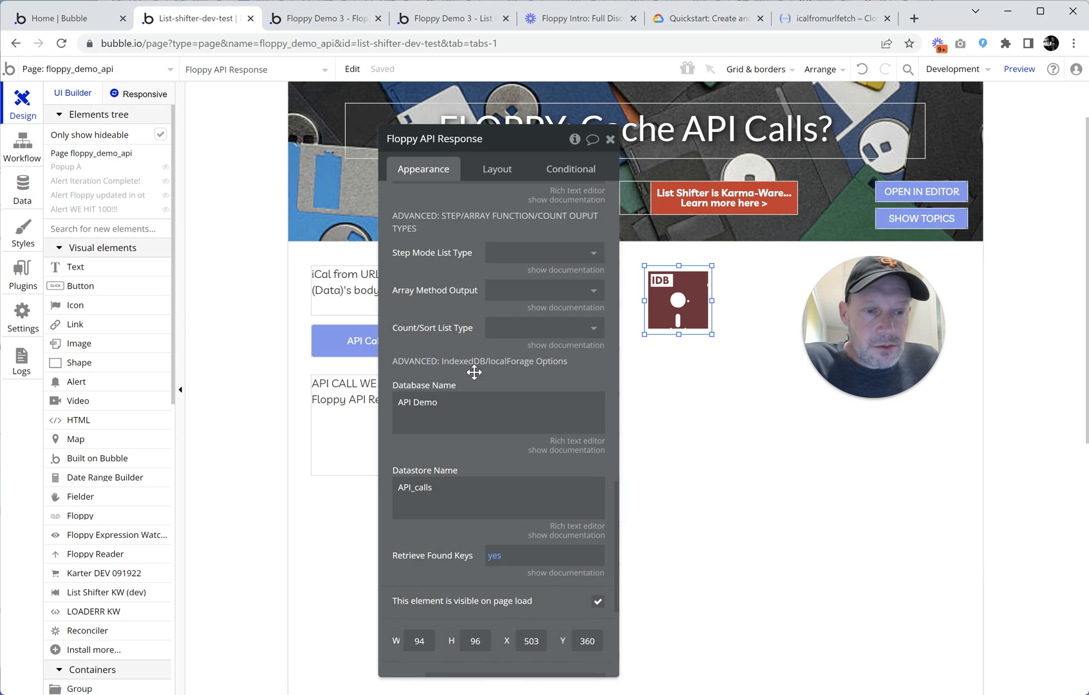
pyautogui.tripleClick(459, 405)
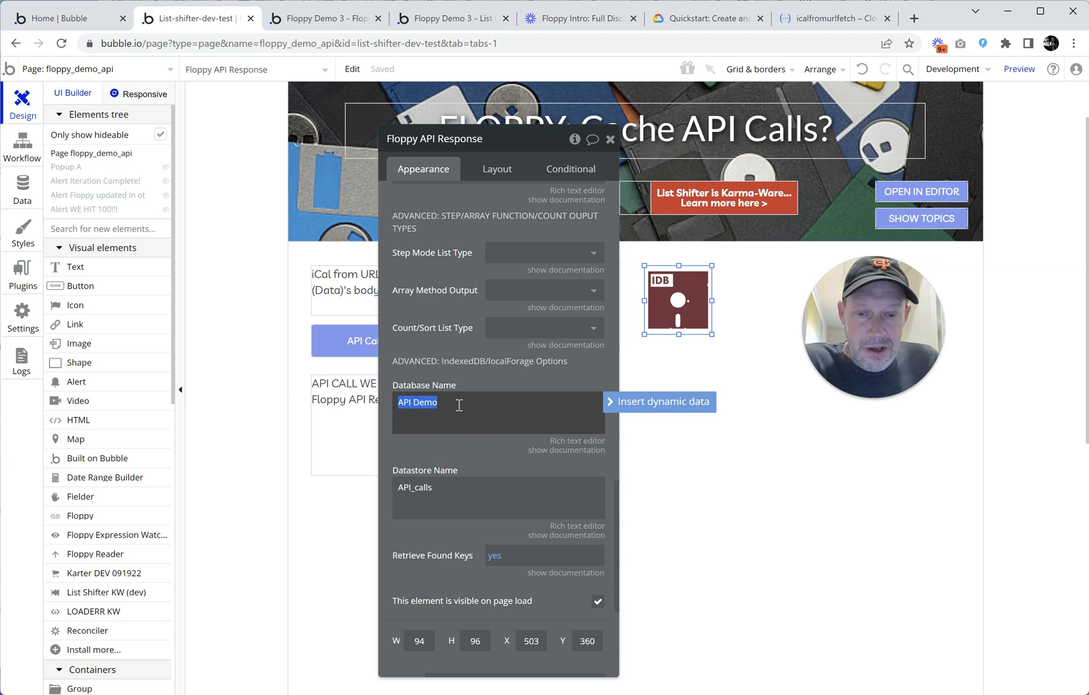
pyautogui.tripleClick(452, 489)
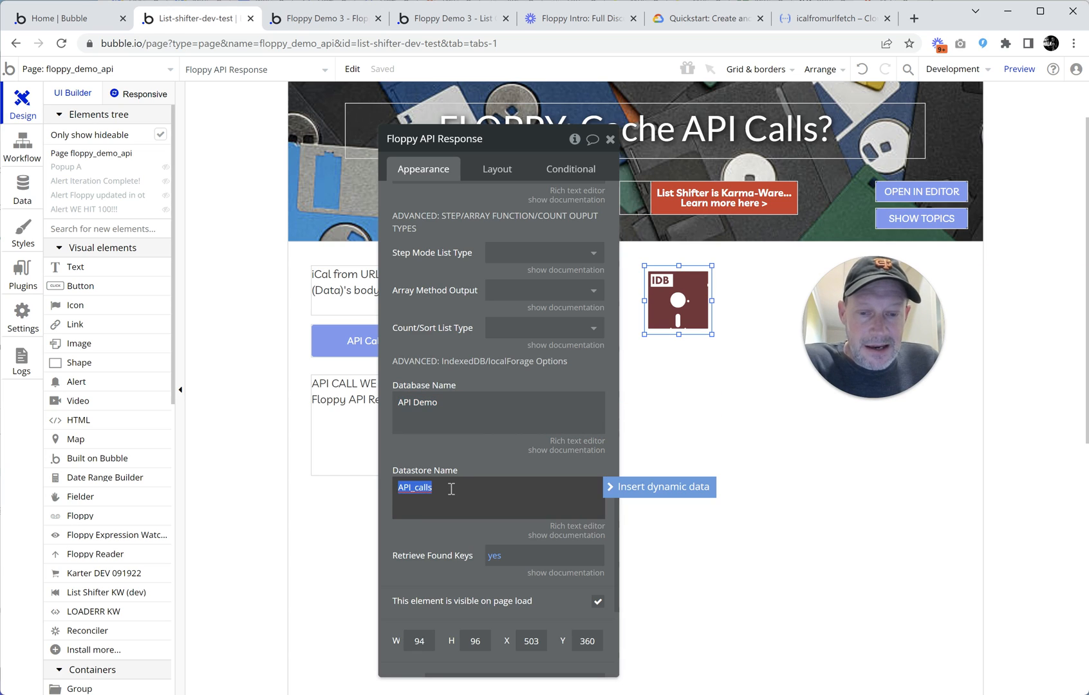
pyautogui.tripleClick(453, 404)
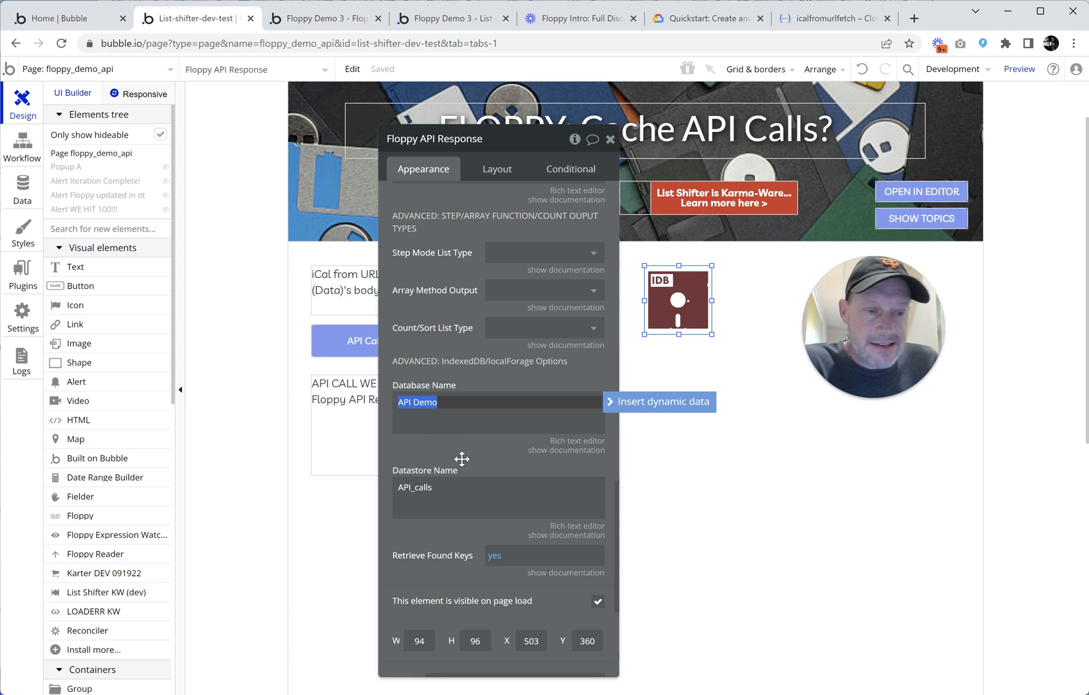
pyautogui.tripleClick(450, 490)
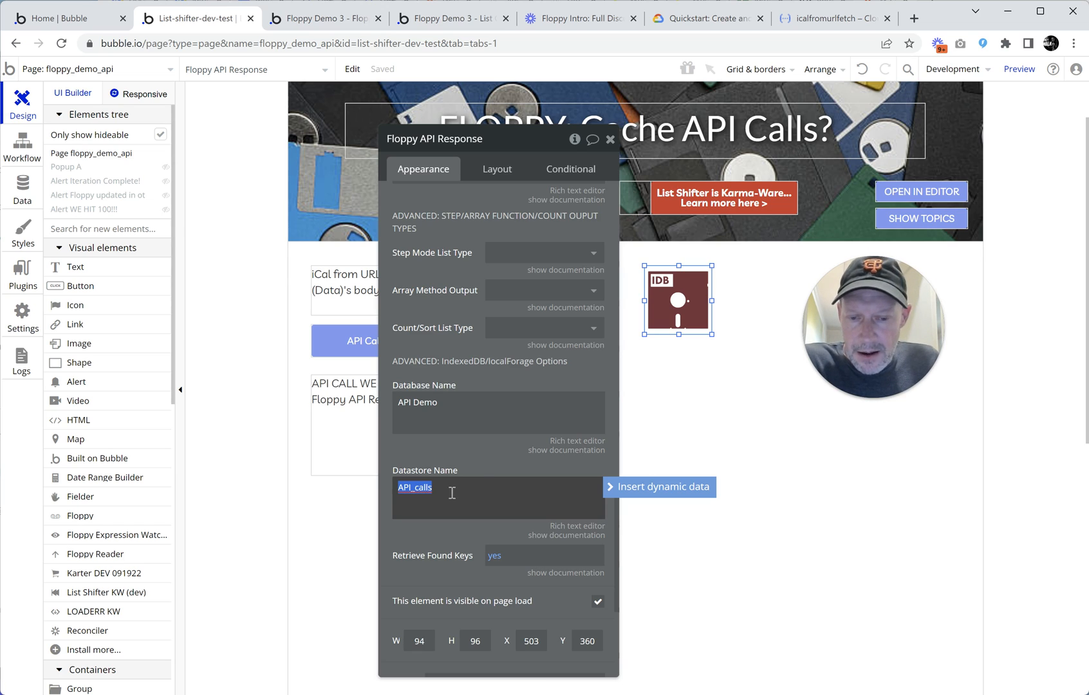
pyautogui.click(498, 460)
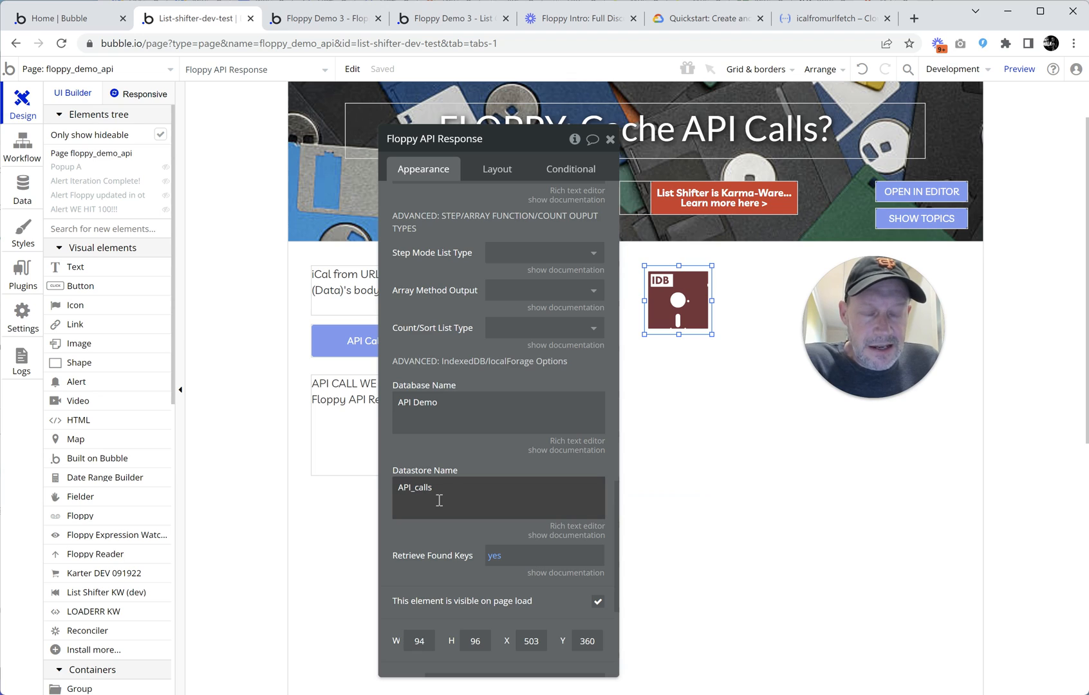
pyautogui.doubleClick(419, 487)
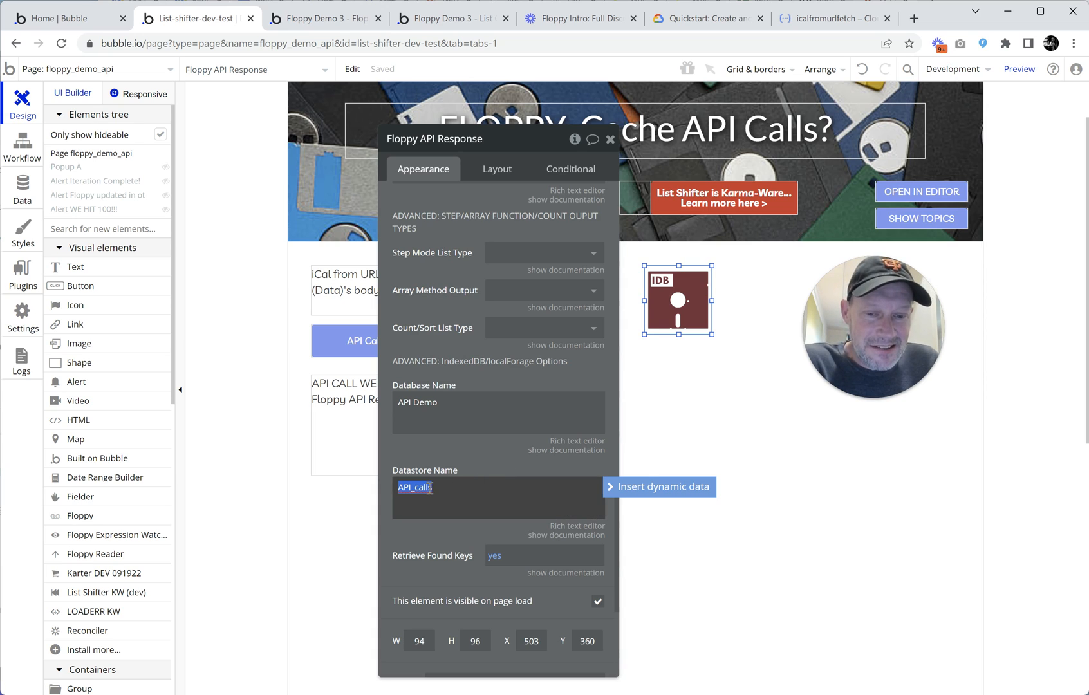
pyautogui.click(466, 497)
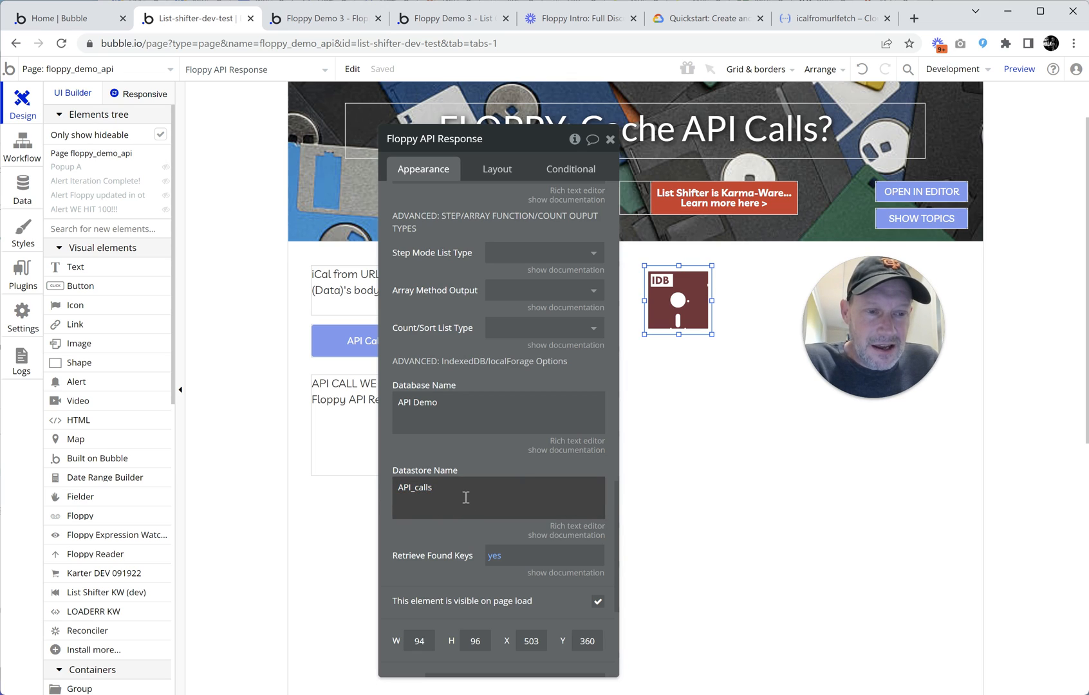
pyautogui.scroll(-3, 488, 465)
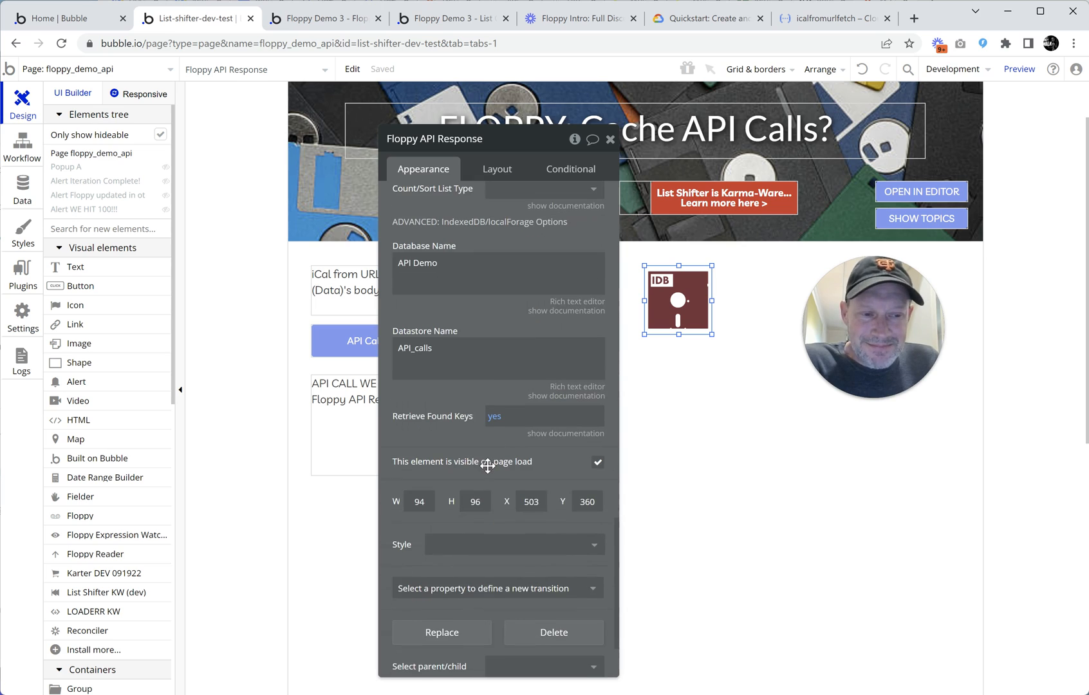
pyautogui.scroll(2, 494, 470)
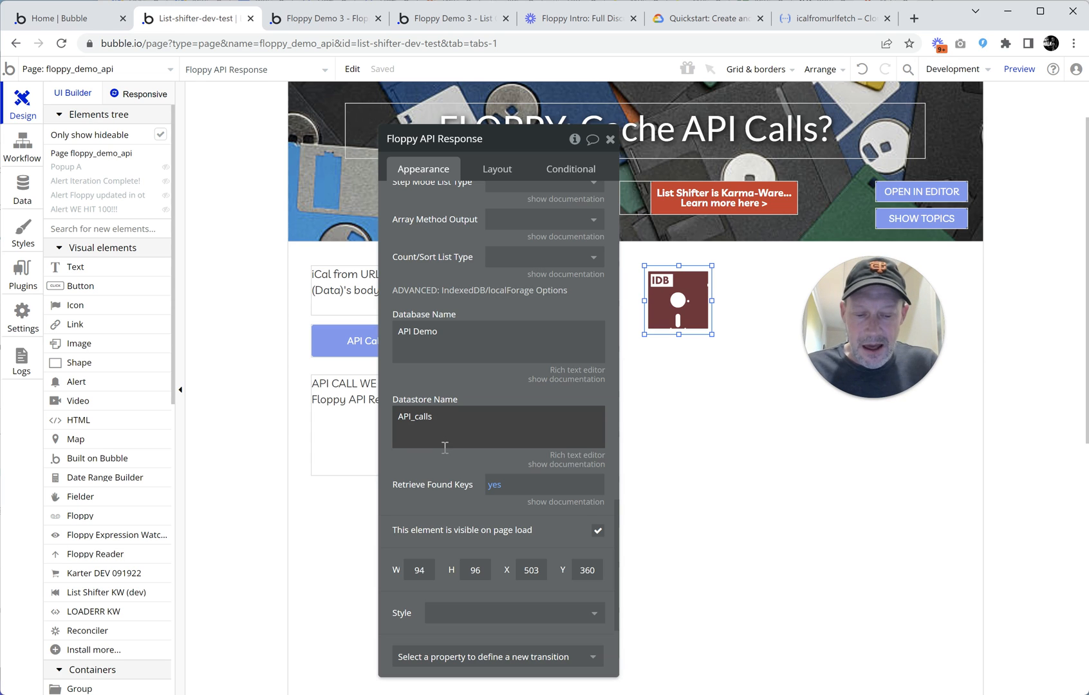
# - Open the browser developer tools on the editor page, show the application storage view, and widen its storage list
pyautogui.hotkey('ctrl', 'shift', 'i')
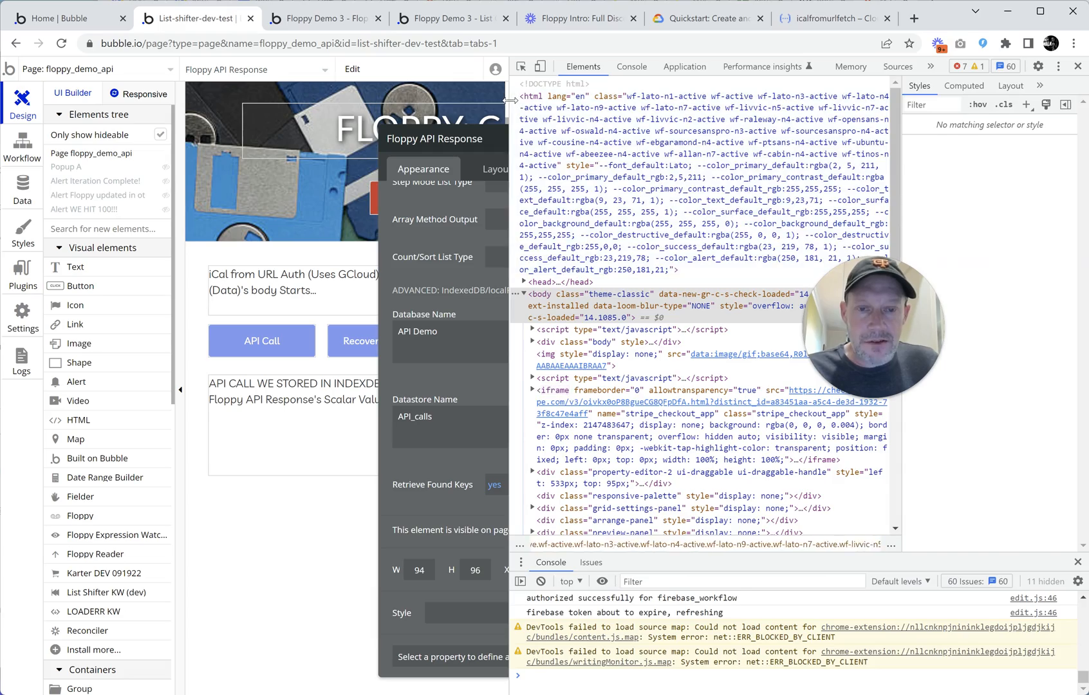
pyautogui.moveTo(617, 97); pyautogui.dragTo(738, 88)
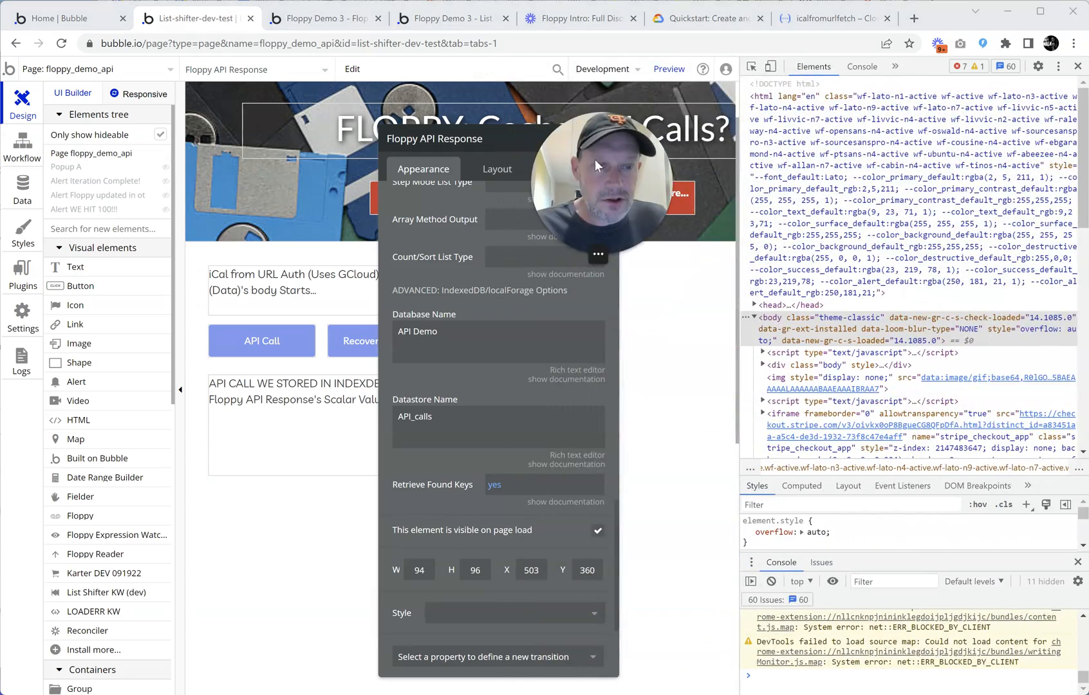
pyautogui.click(866, 69)
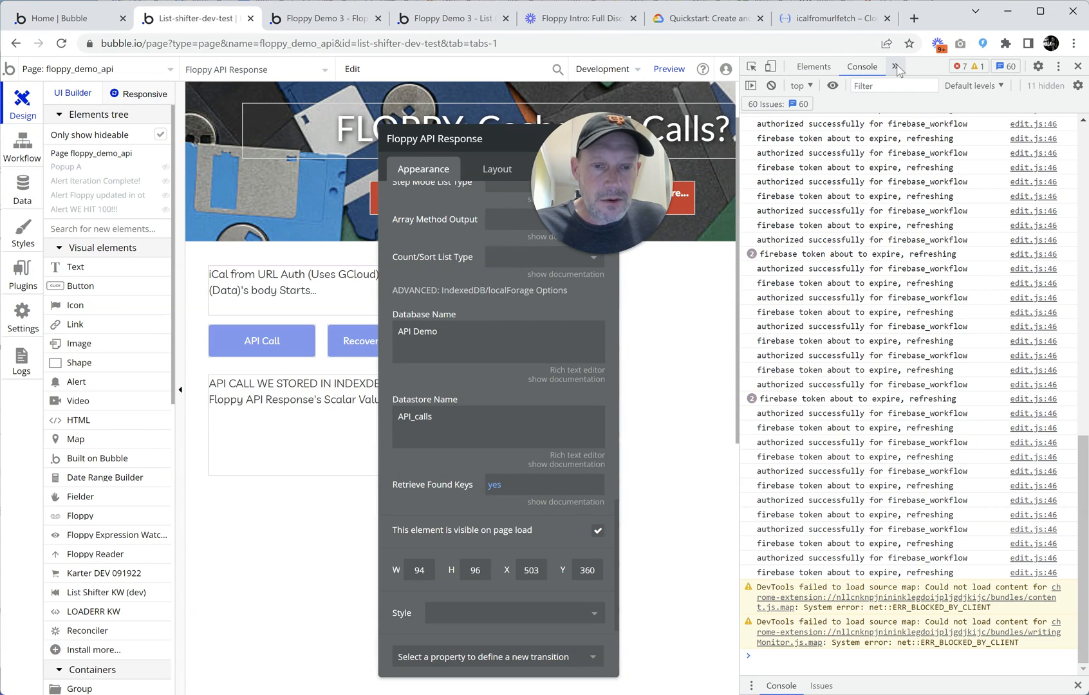
pyautogui.click(895, 67)
pyautogui.click(914, 91)
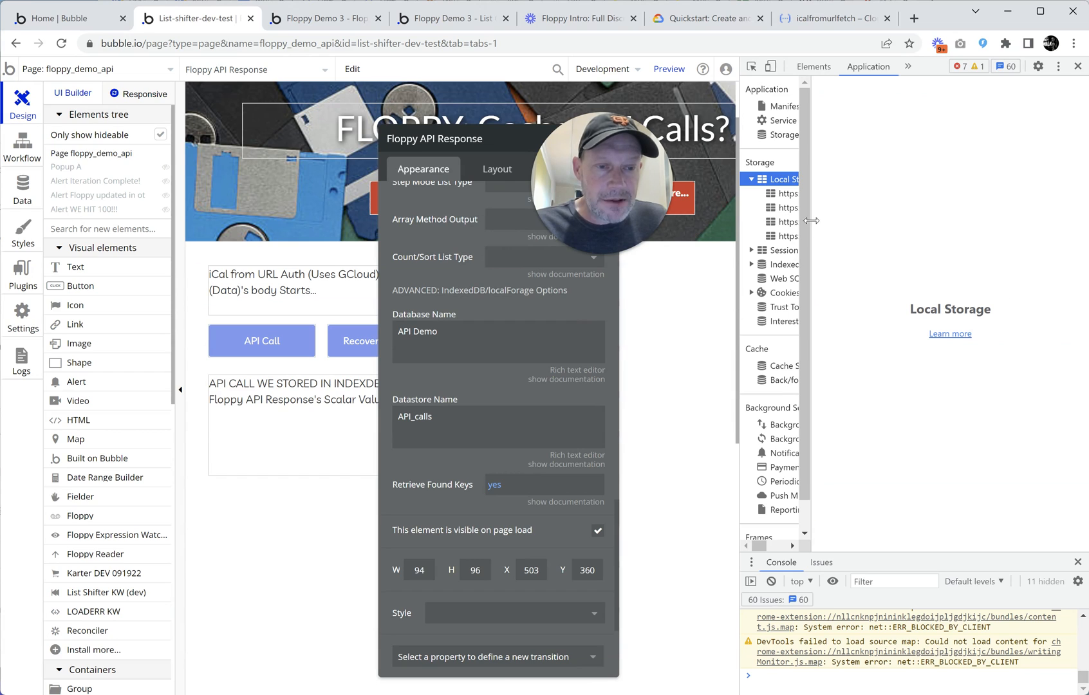
pyautogui.moveTo(811, 221); pyautogui.dragTo(922, 221)
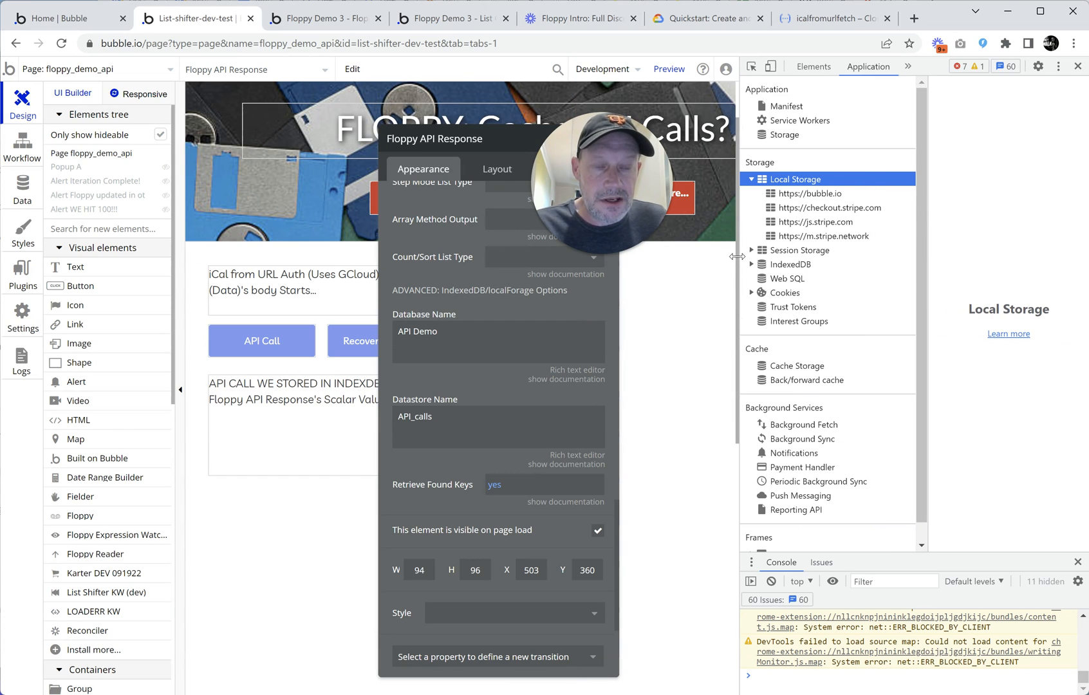
pyautogui.moveTo(737, 257); pyautogui.dragTo(704, 261)
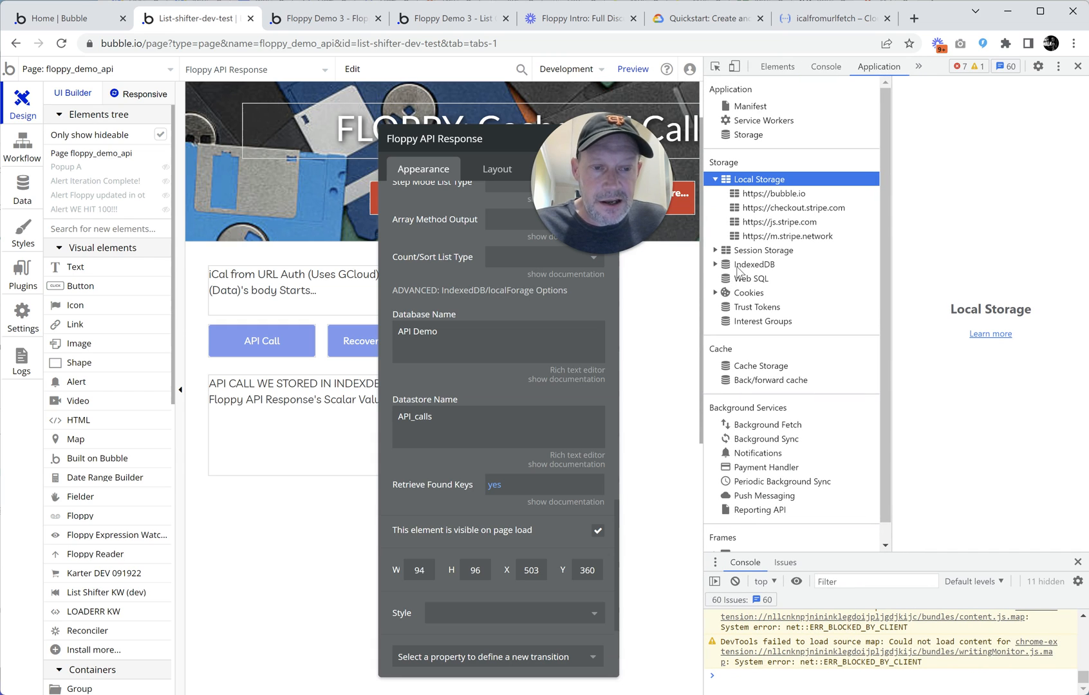
# - Expand the editor page's IndexedDB storage and inspect the firebaseLocalStorageDb and loom databases
pyautogui.click(716, 265)
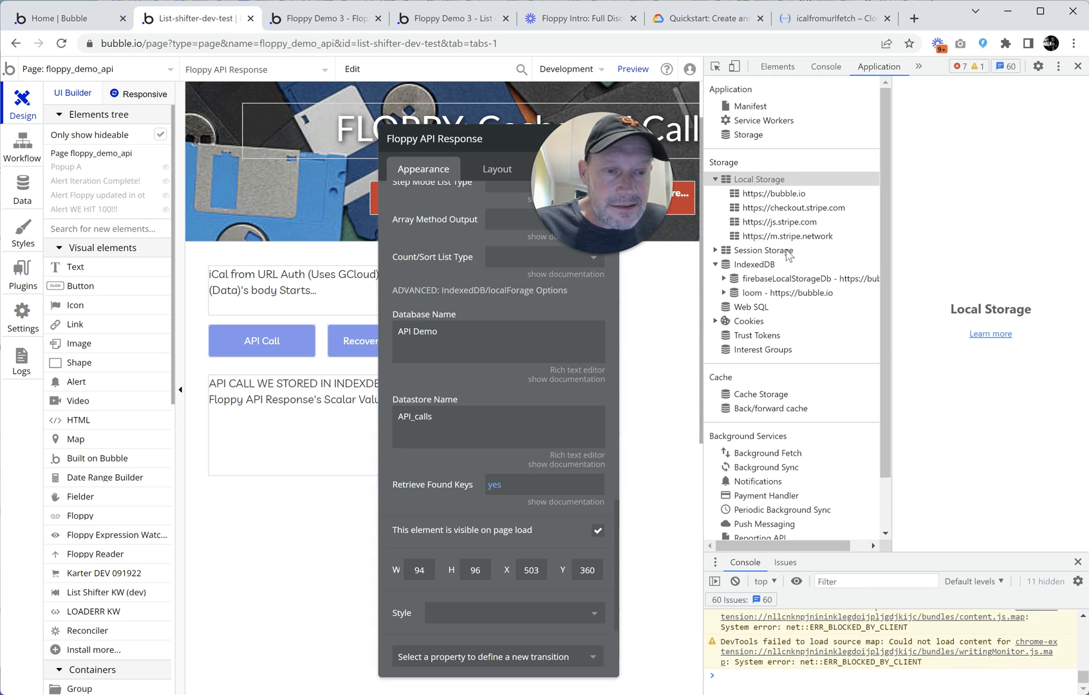
pyautogui.click(773, 279)
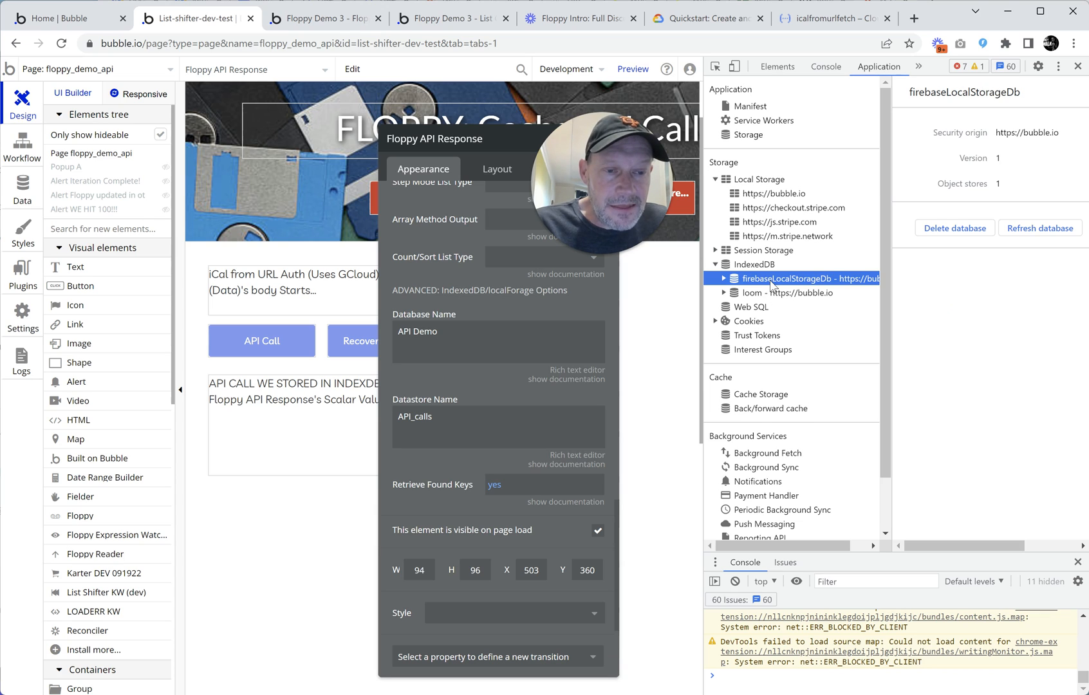
pyautogui.click(757, 295)
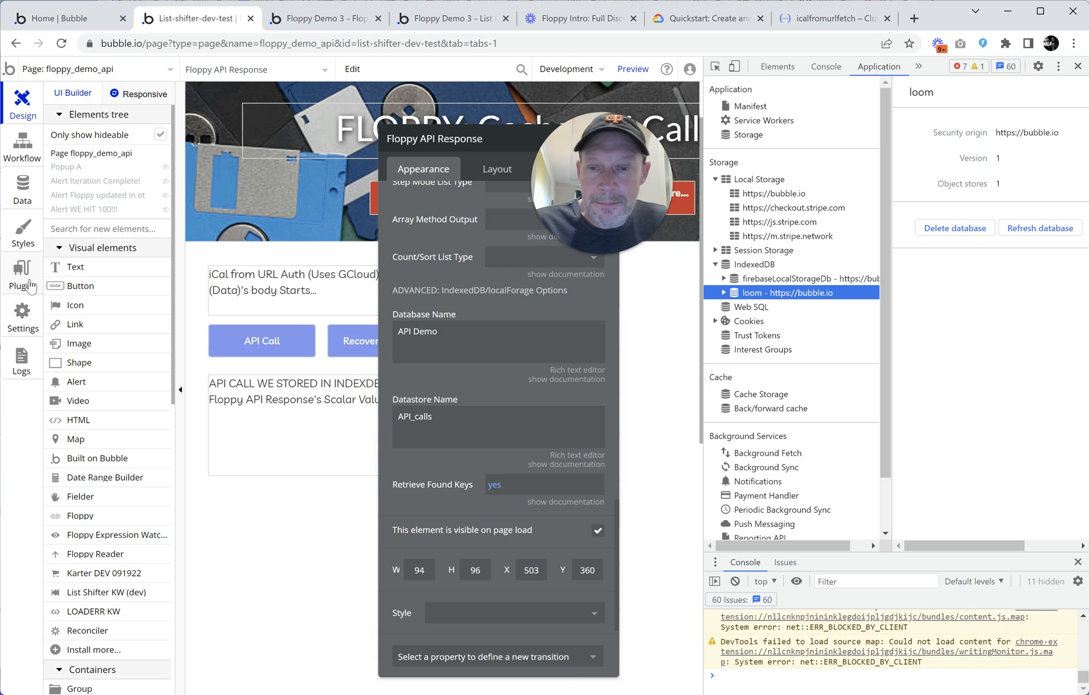
pyautogui.scroll(2, 534, 311)
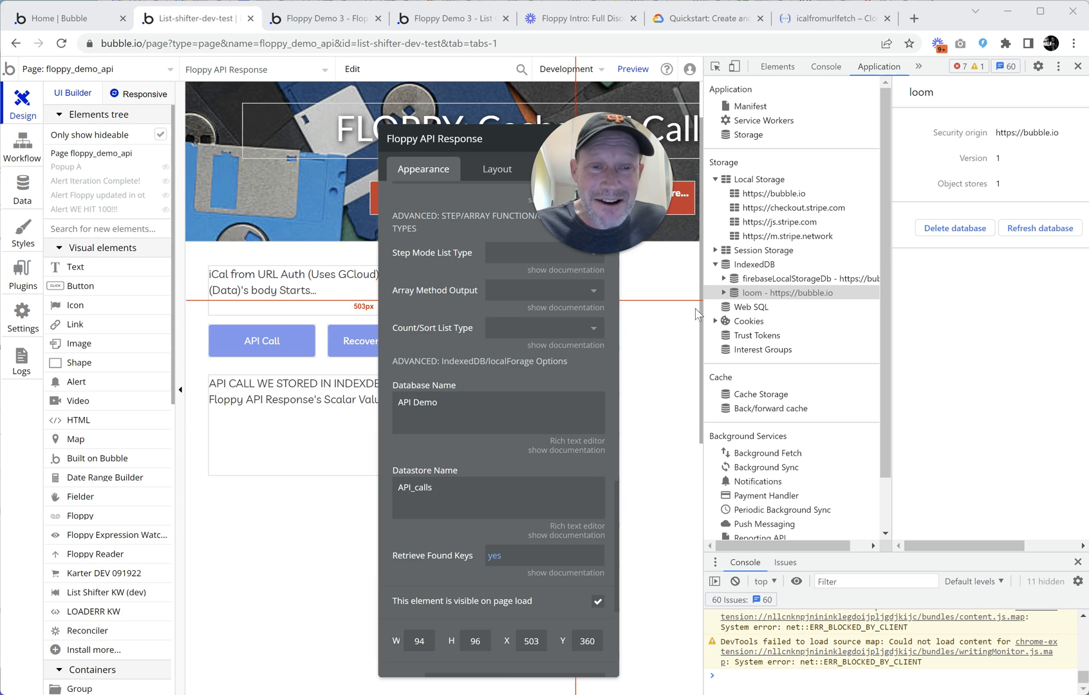
# - Switch to the running Floppy Demo 3 page and open the developer tools there on the application storage view
pyautogui.click(322, 18)
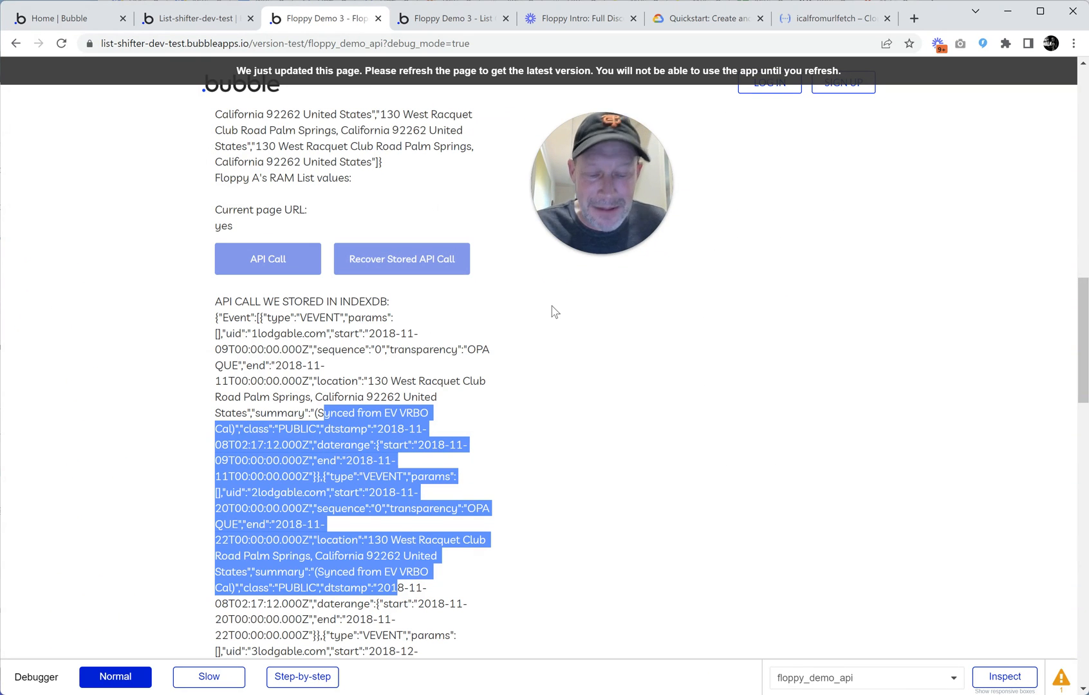
pyautogui.press('F11')
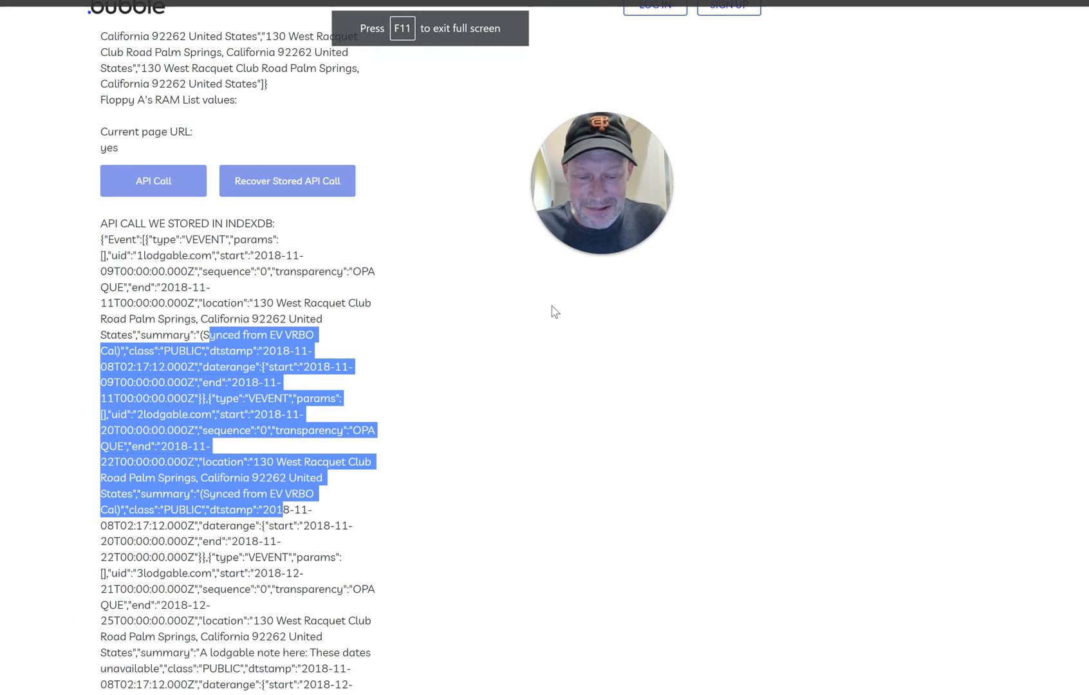
pyautogui.press('F11')
pyautogui.press('F12')
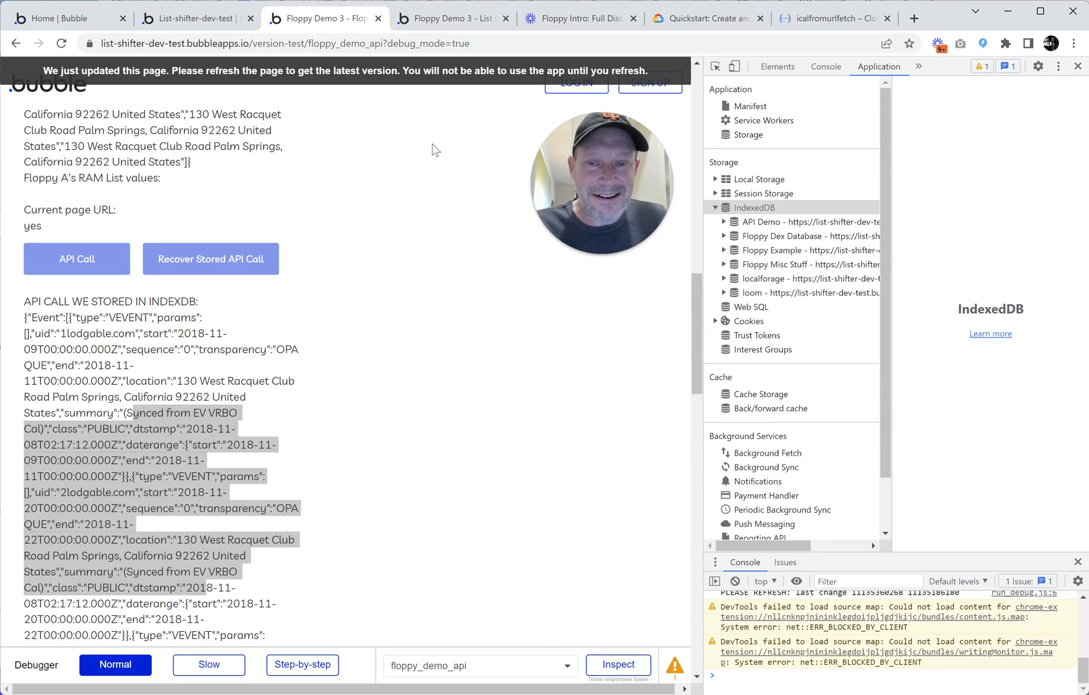
pyautogui.click(314, 151)
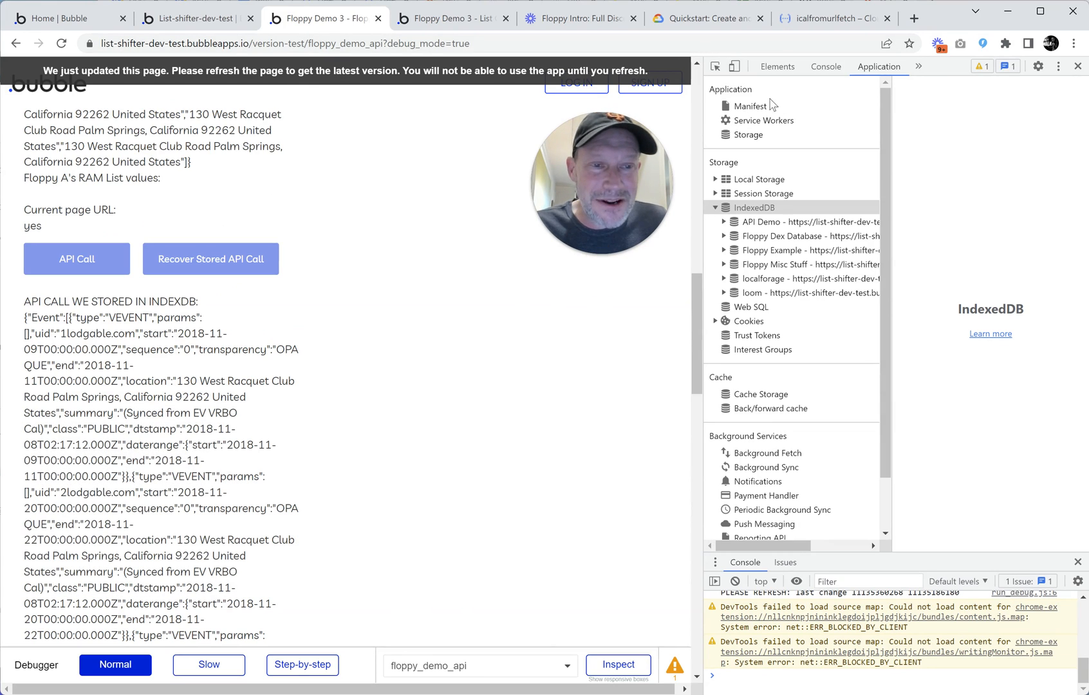
# - Open the API_calls datastore of the API Demo database in IndexedDB and inspect the value stored under the API-resp key
pyautogui.click(769, 211)
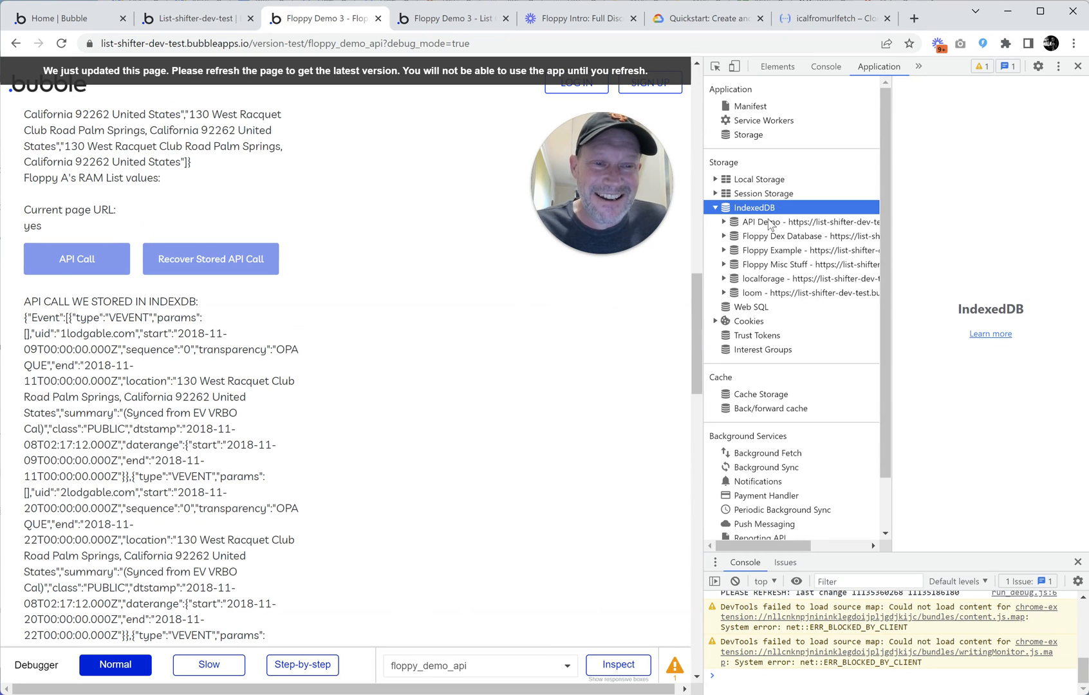
pyautogui.click(770, 223)
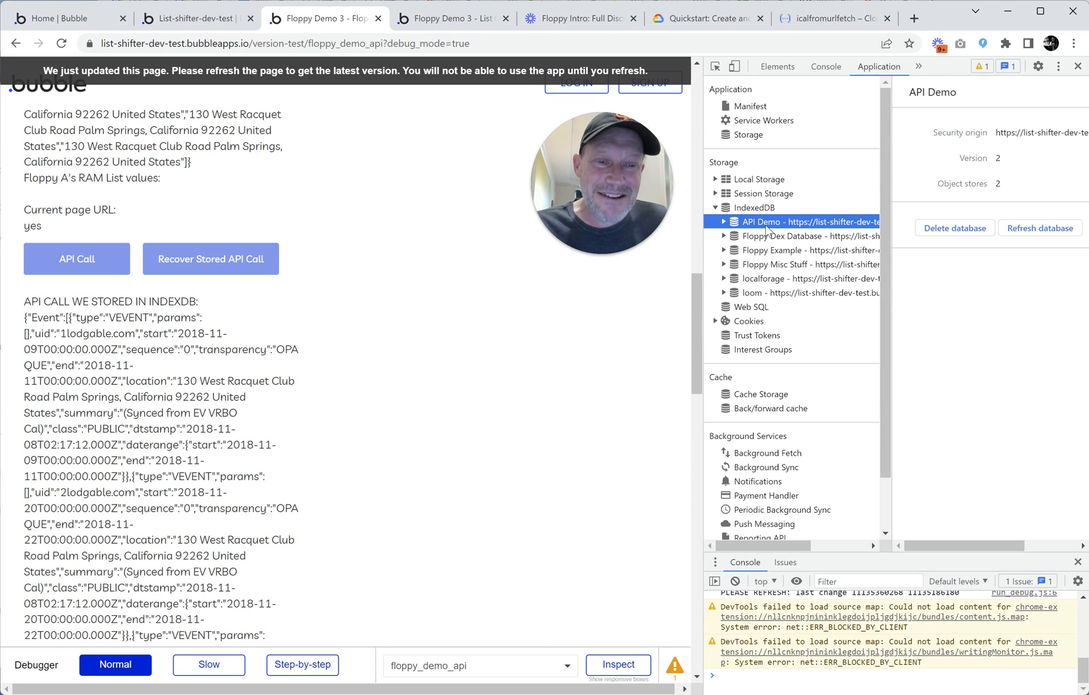
pyautogui.doubleClick(755, 225)
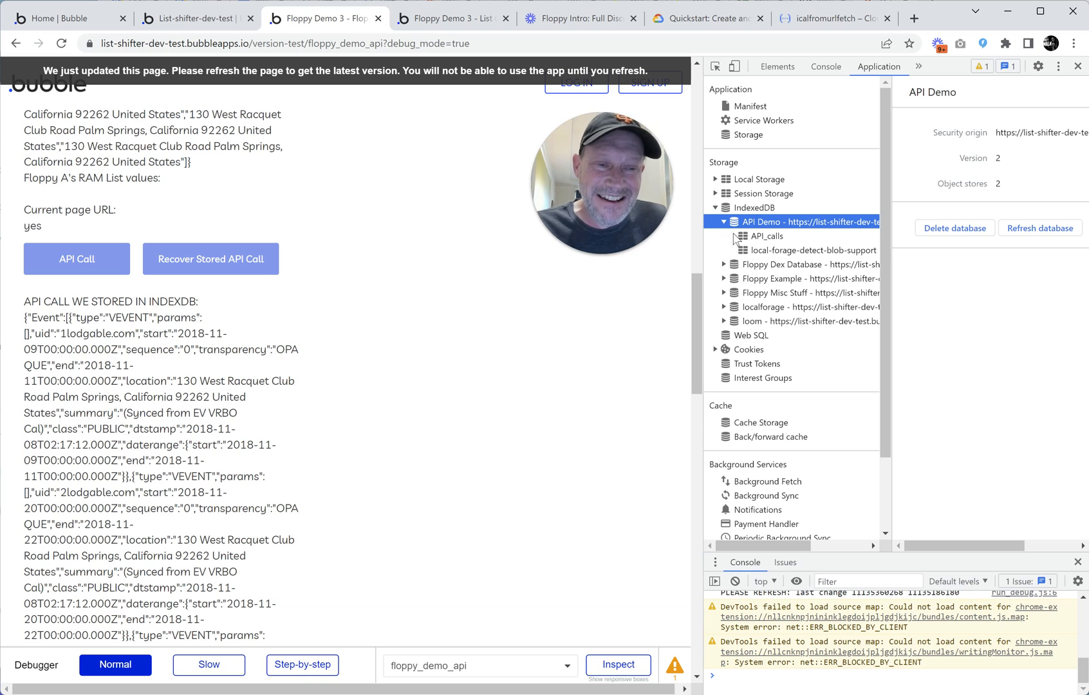
pyautogui.click(766, 237)
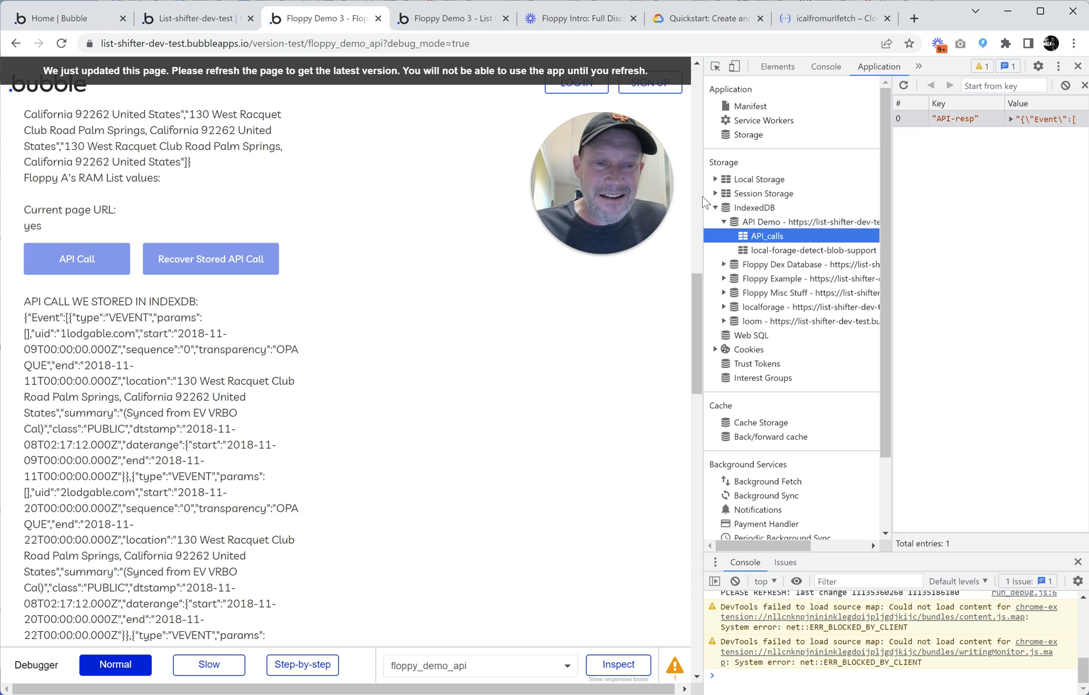
pyautogui.moveTo(703, 196); pyautogui.dragTo(563, 203)
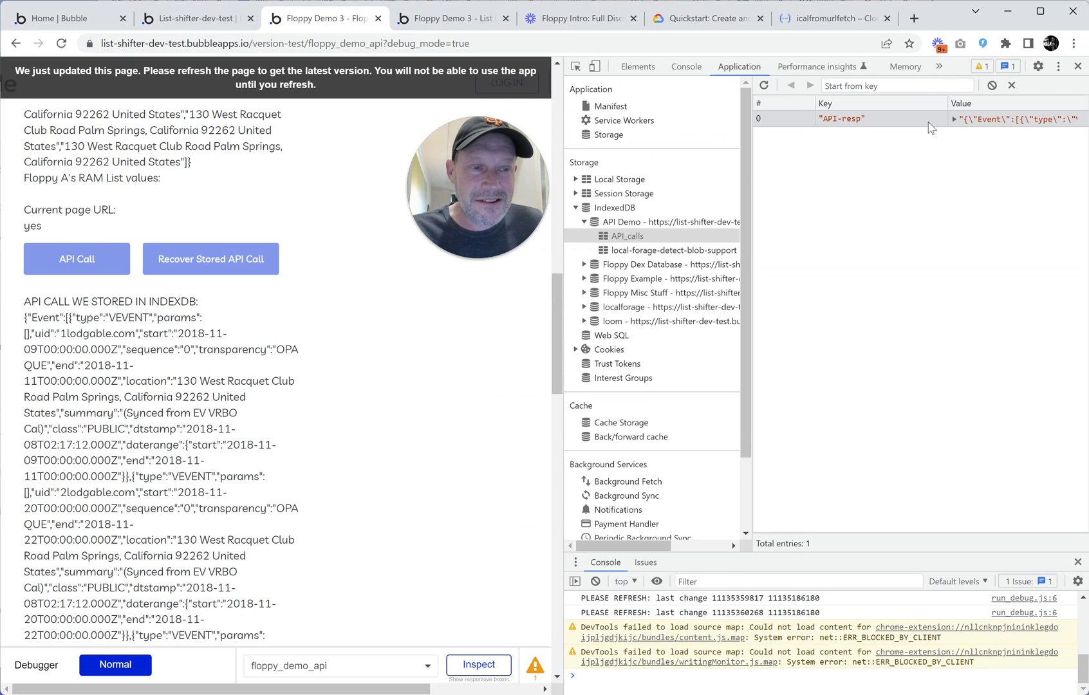
pyautogui.click(955, 120)
pyautogui.click(955, 119)
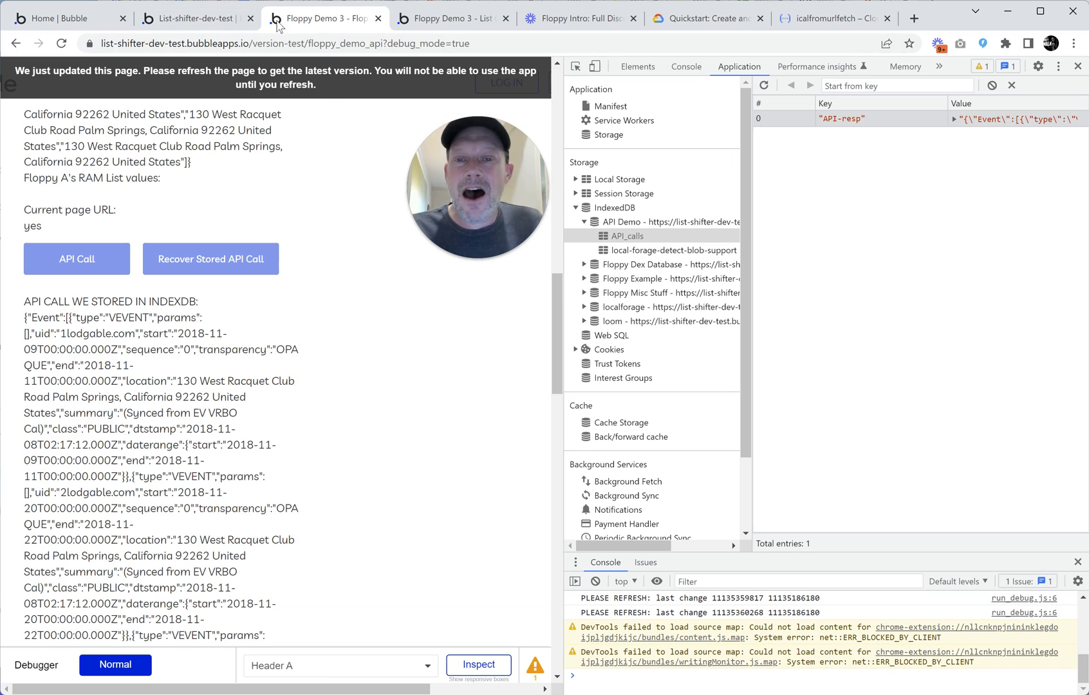
# - Return to the Bubble editor tab showing the Floppy API Response element's properties
pyautogui.click(193, 18)
pyautogui.moveTo(478, 160); pyautogui.dragTo(702, 166)
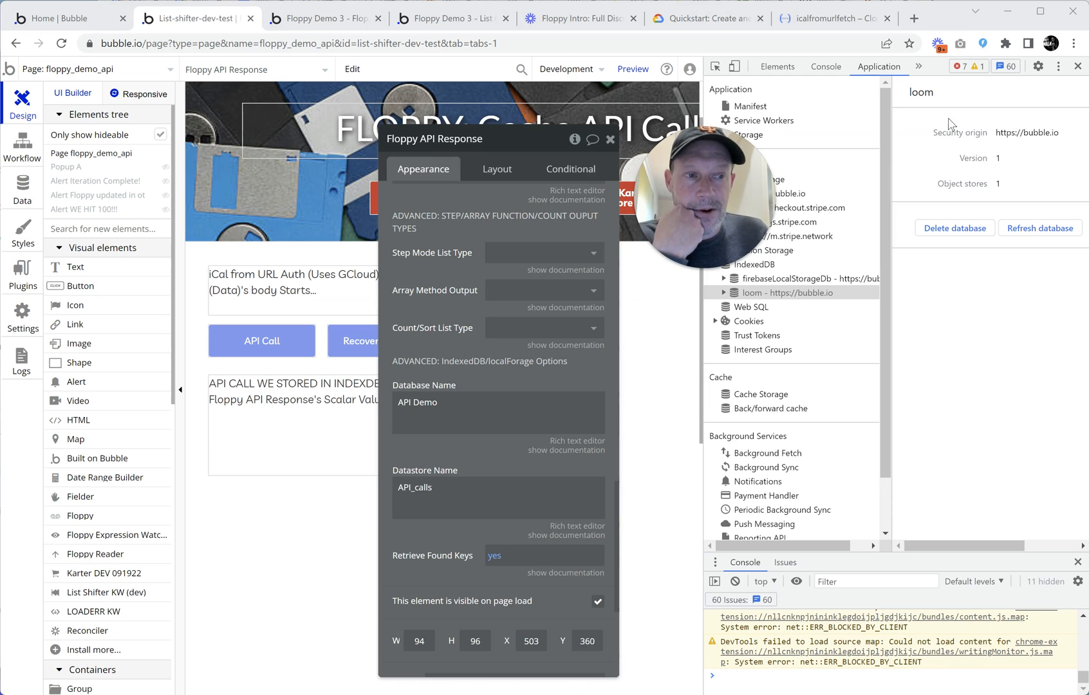
# - Close the developer tools and move the Floppy API Response property editor off the demo page's text and buttons
pyautogui.press('F12')
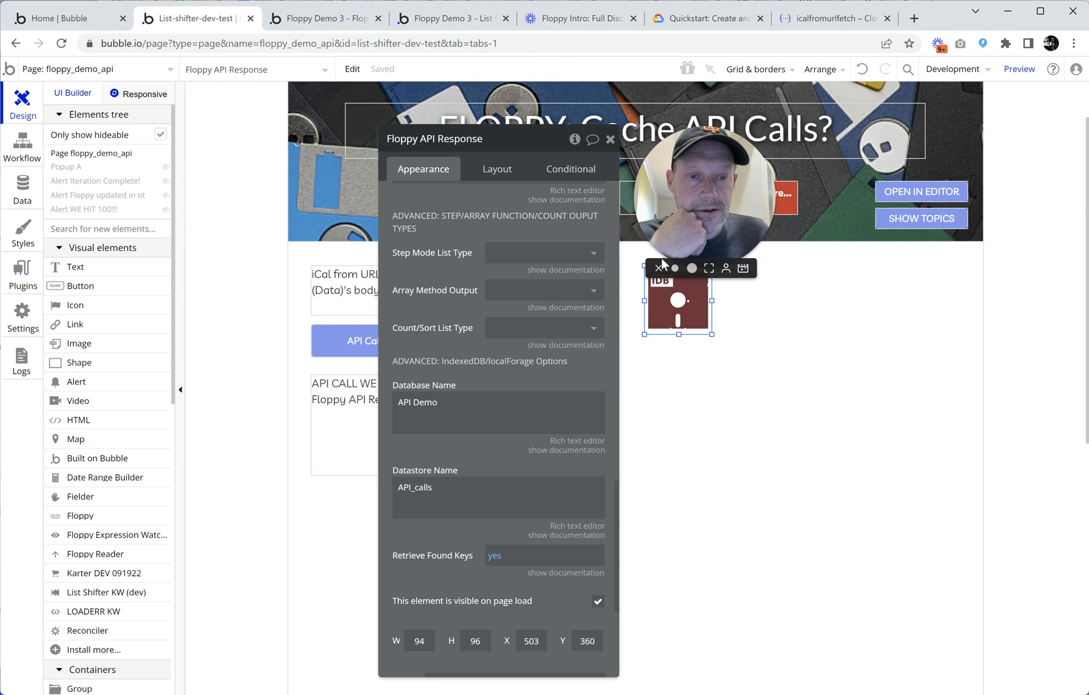
pyautogui.moveTo(538, 146); pyautogui.dragTo(936, 104)
pyautogui.moveTo(729, 197); pyautogui.dragTo(682, 403)
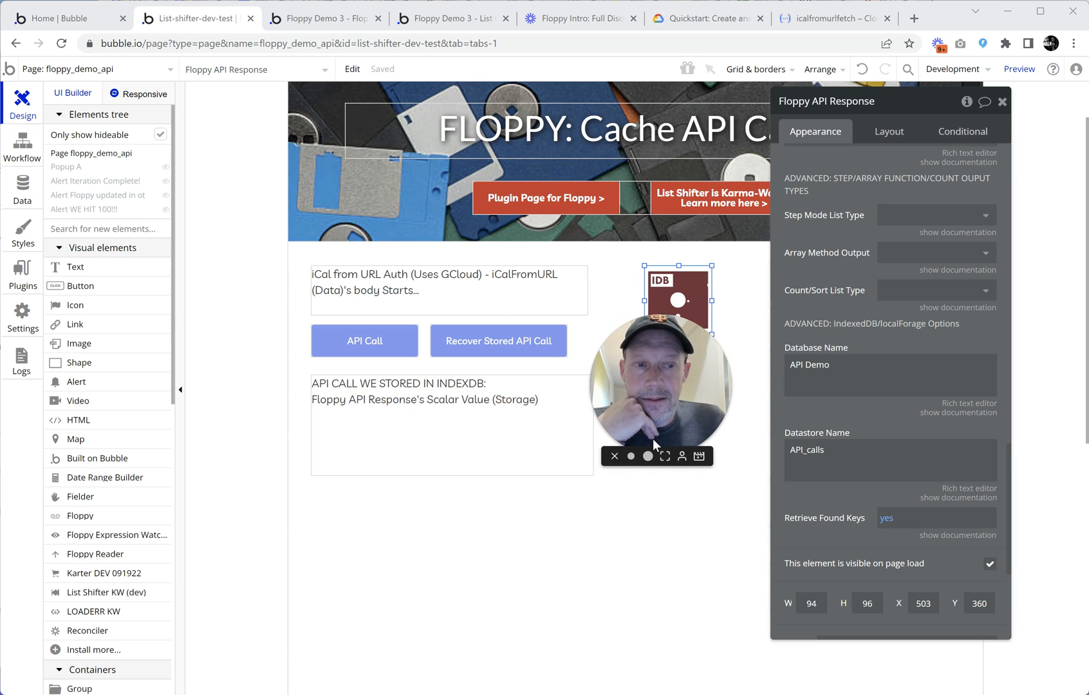
# - Select the iCal text element above the API Call button and inspect the API provider behind its raw body text expression
pyautogui.click(414, 296)
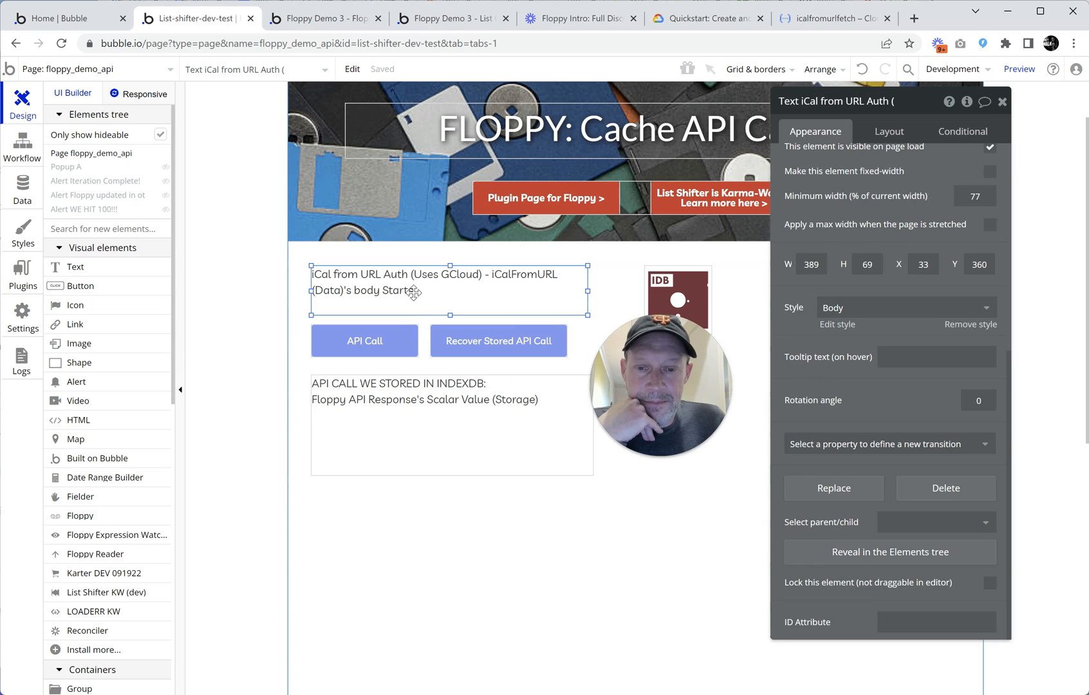
pyautogui.scroll(6, 841, 246)
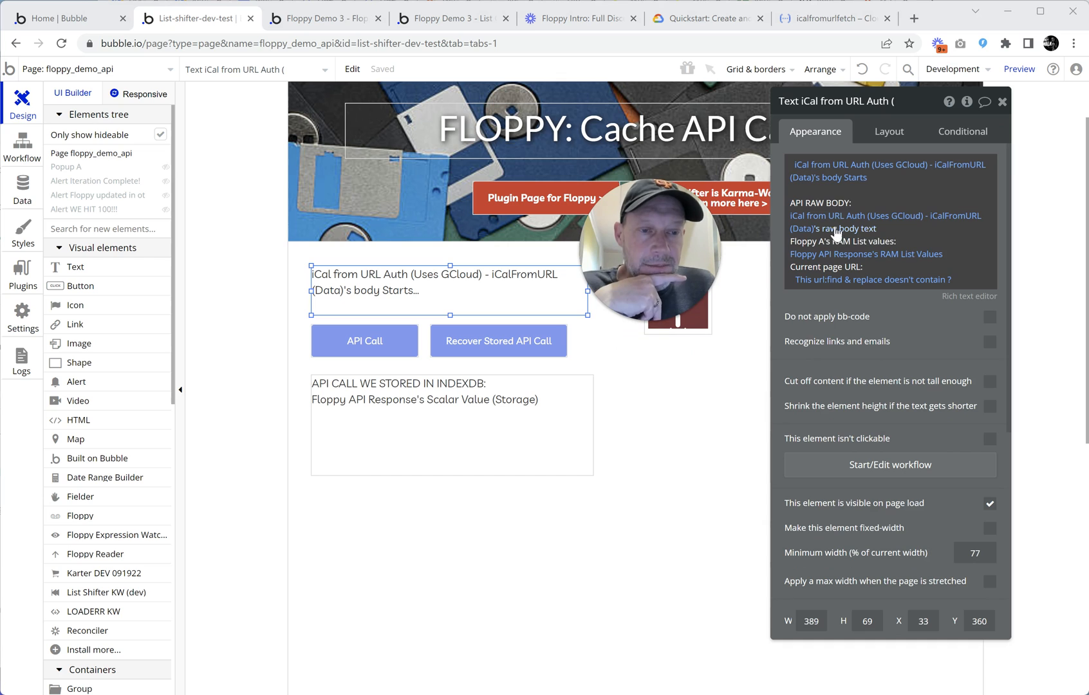
pyautogui.click(835, 230)
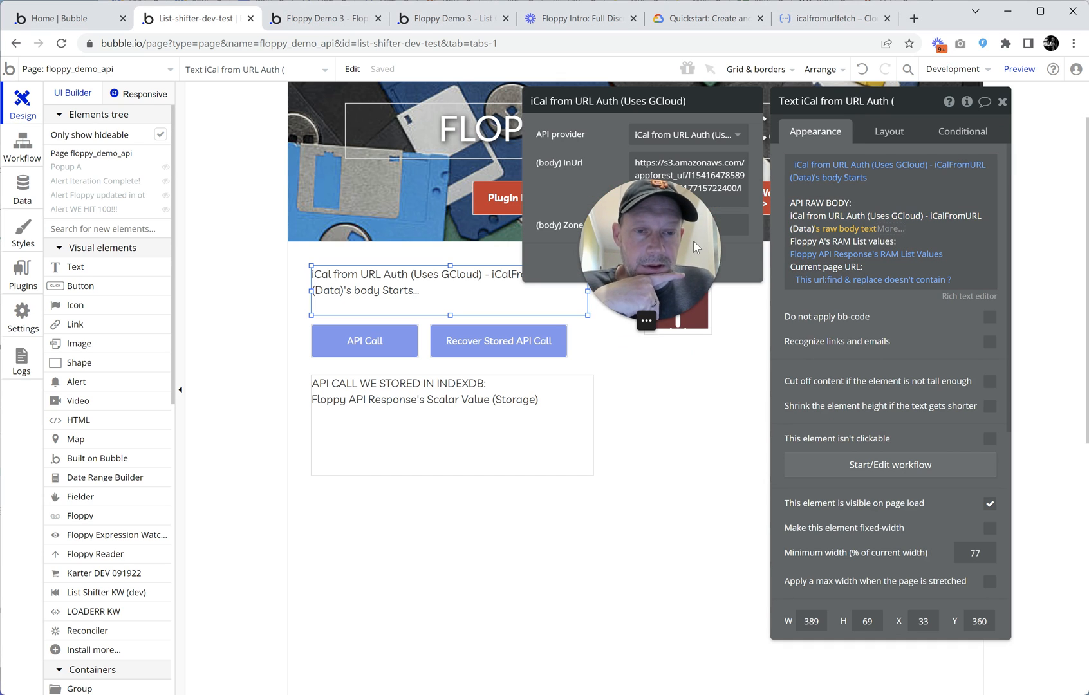
pyautogui.moveTo(678, 294); pyautogui.dragTo(590, 356)
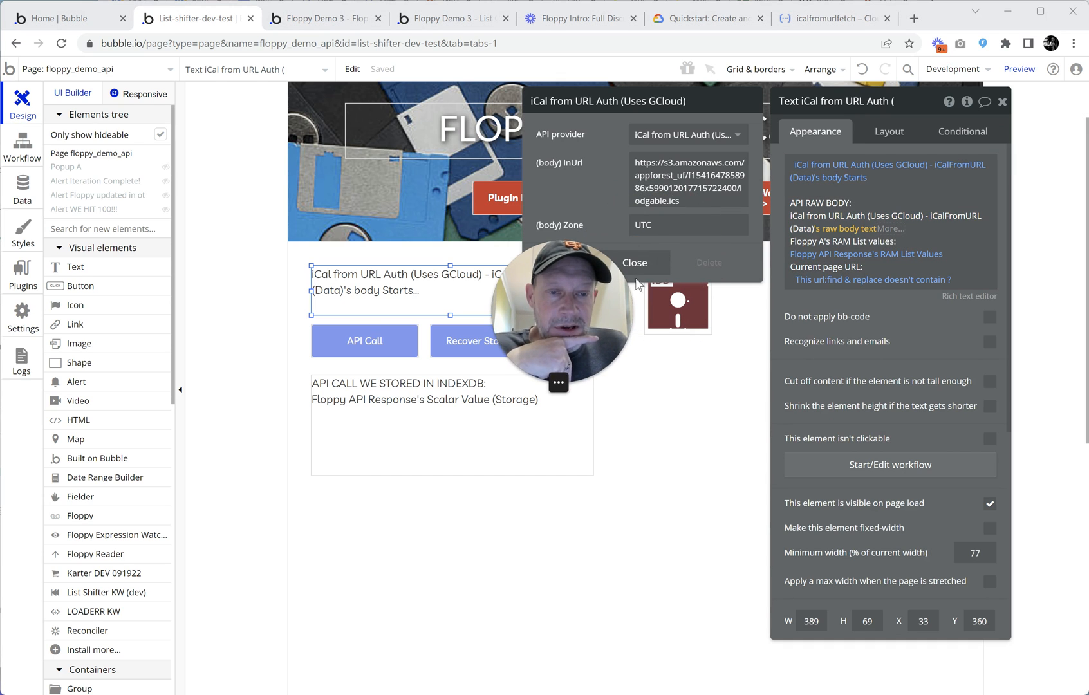
pyautogui.click(684, 138)
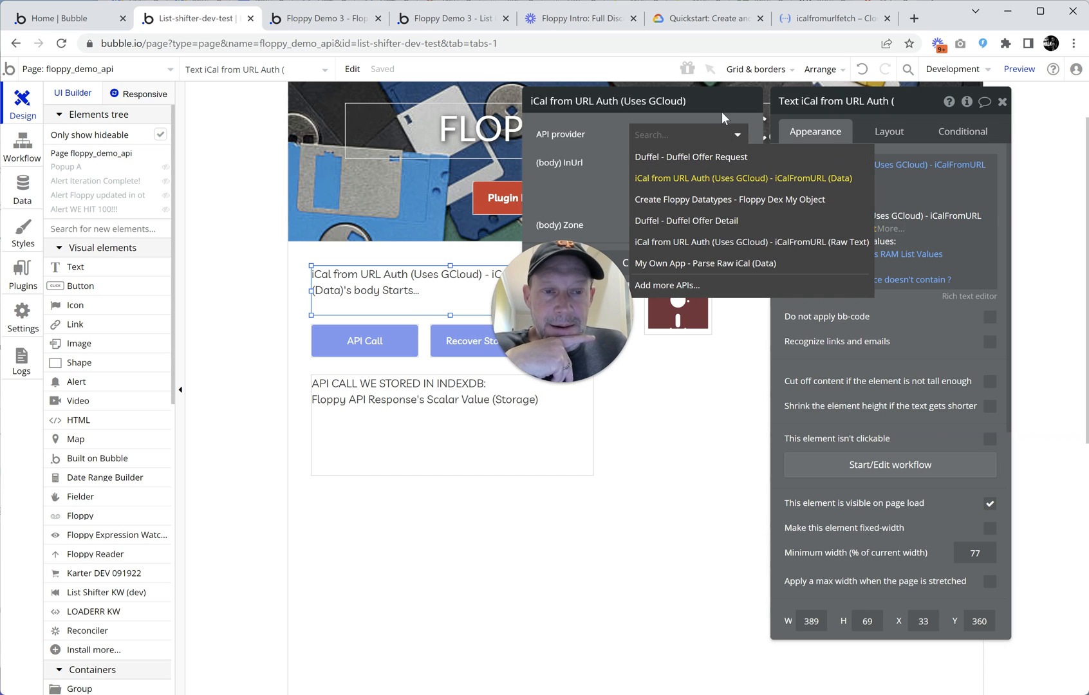
pyautogui.click(721, 136)
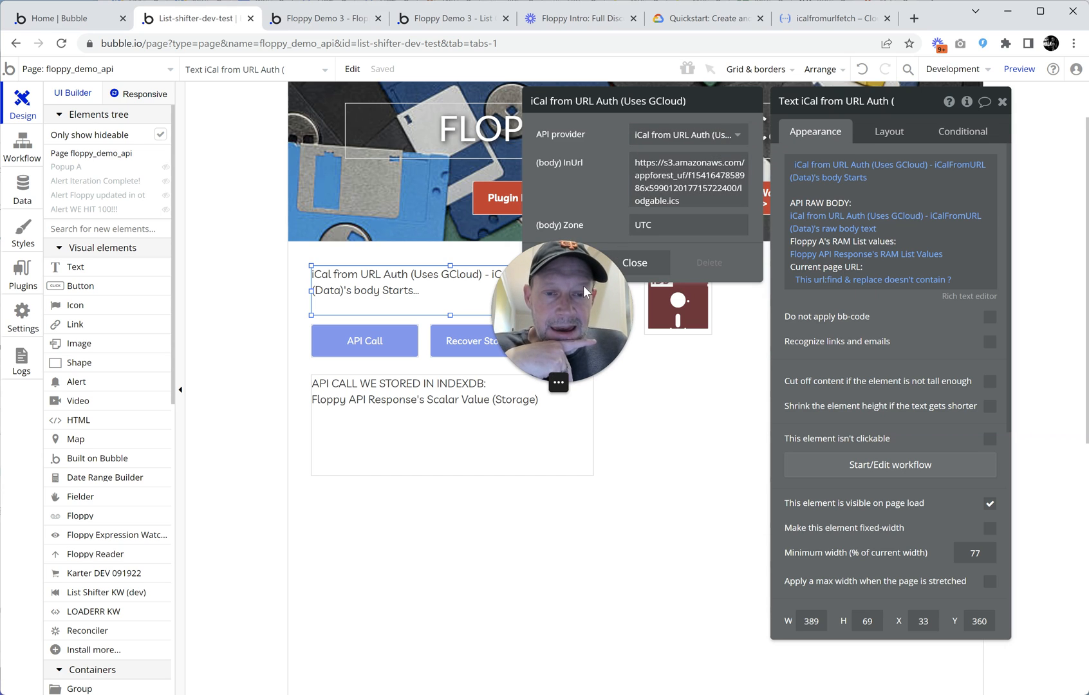
pyautogui.moveTo(583, 285); pyautogui.dragTo(574, 323)
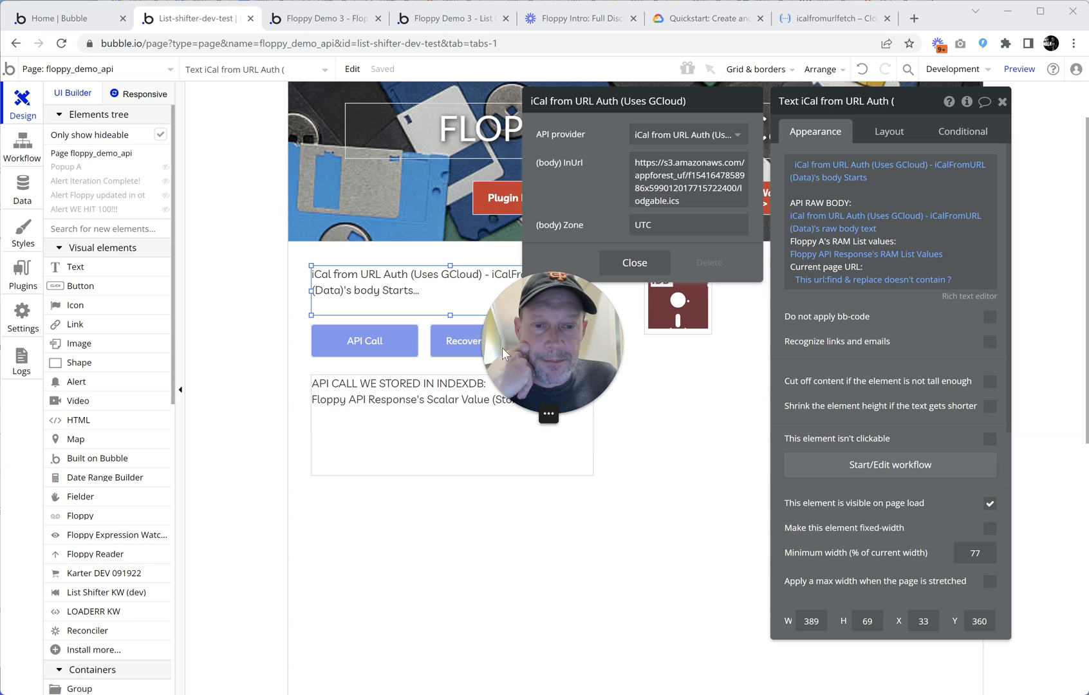
pyautogui.moveTo(502, 349); pyautogui.dragTo(507, 339)
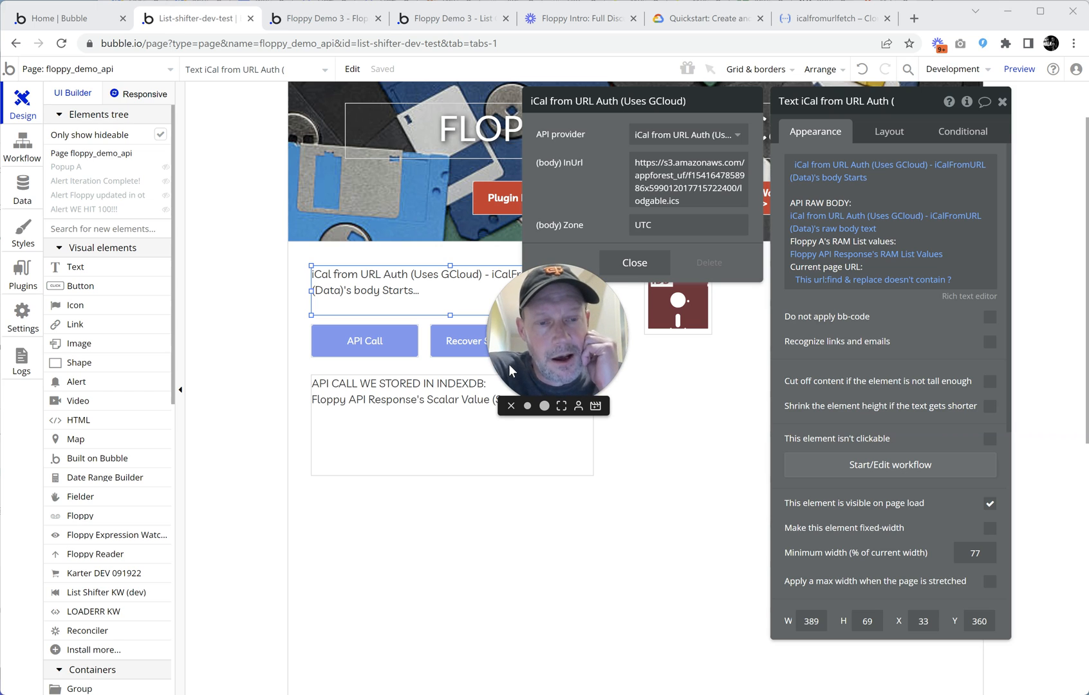
# - Inspect the InUrl and Zone body parameters of the iCal from URL Auth call
pyautogui.click(639, 180)
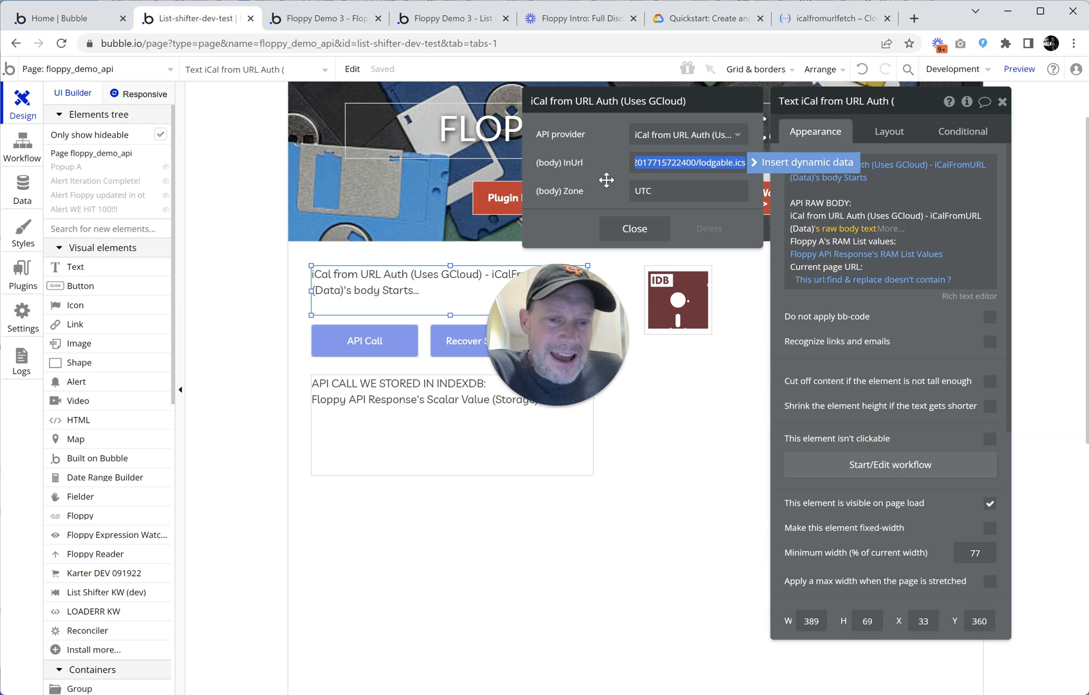
pyautogui.press('Tab')
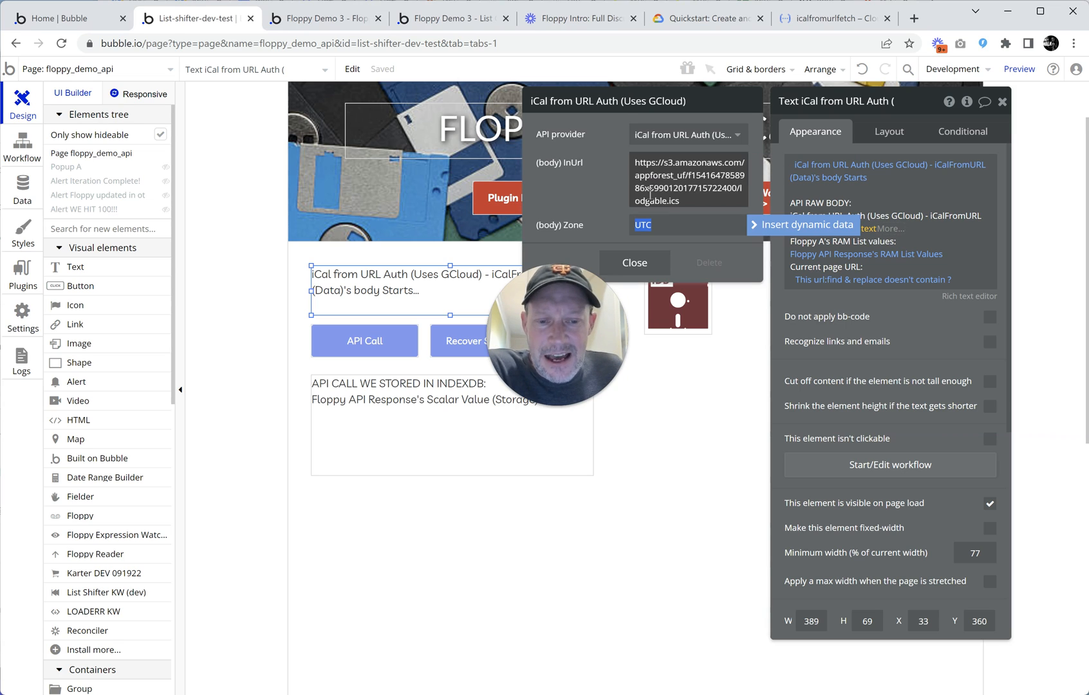
pyautogui.click(599, 208)
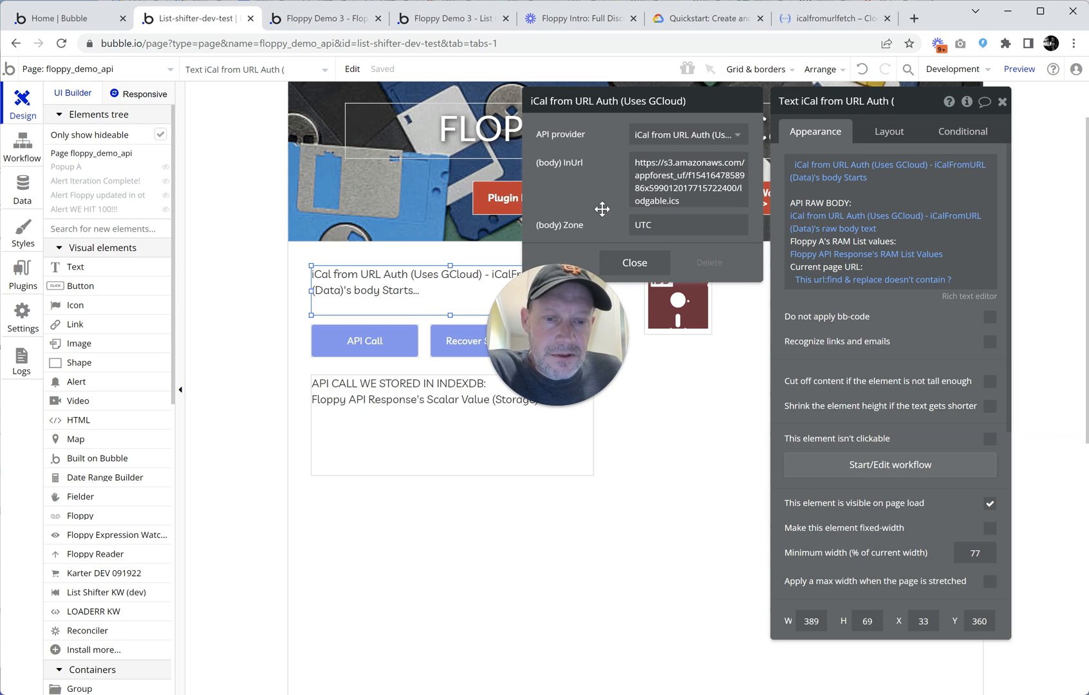
pyautogui.moveTo(581, 353)
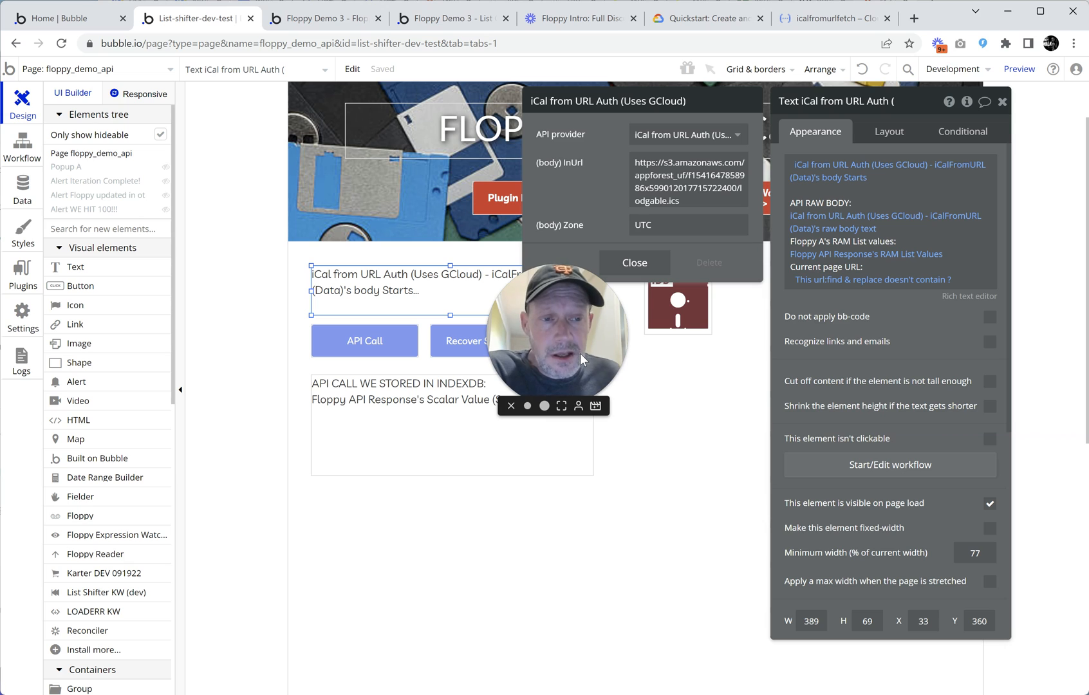
# - Review the response fields offered for the first iCalFromURL (Data) expression and choose 's body Starts
pyautogui.click(843, 171)
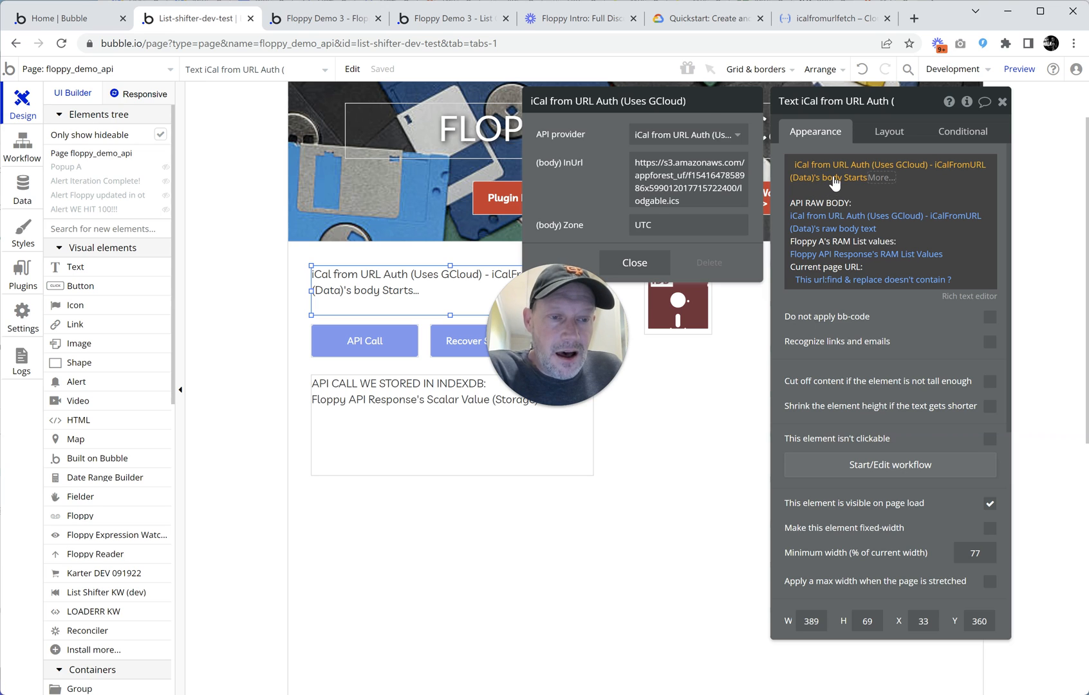
pyautogui.click(834, 177)
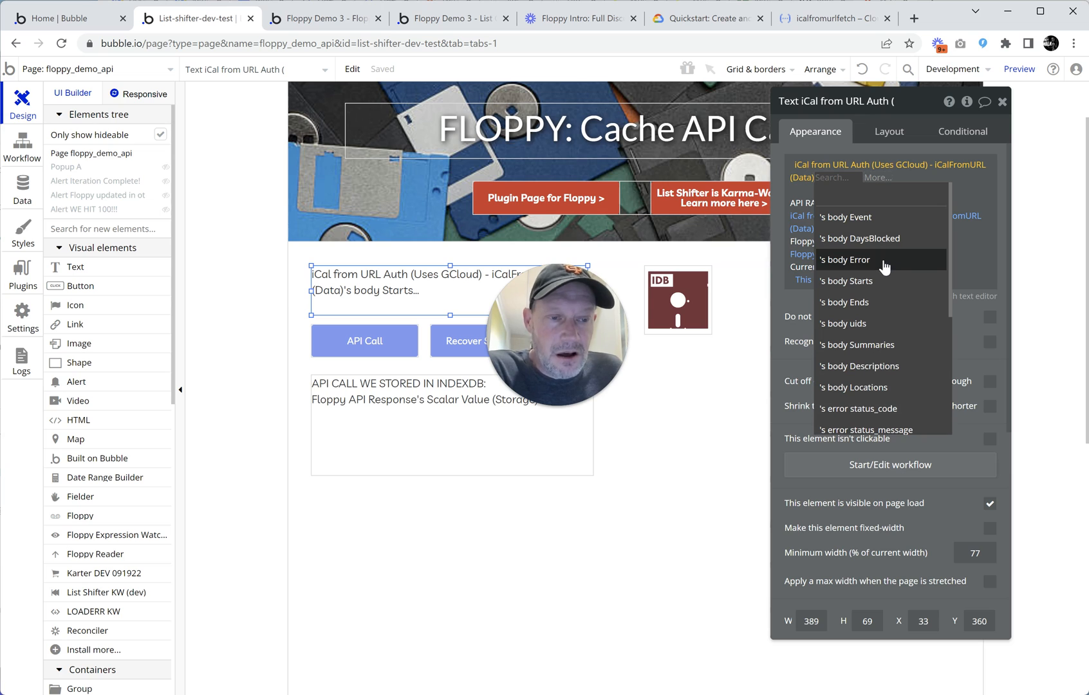
pyautogui.click(864, 282)
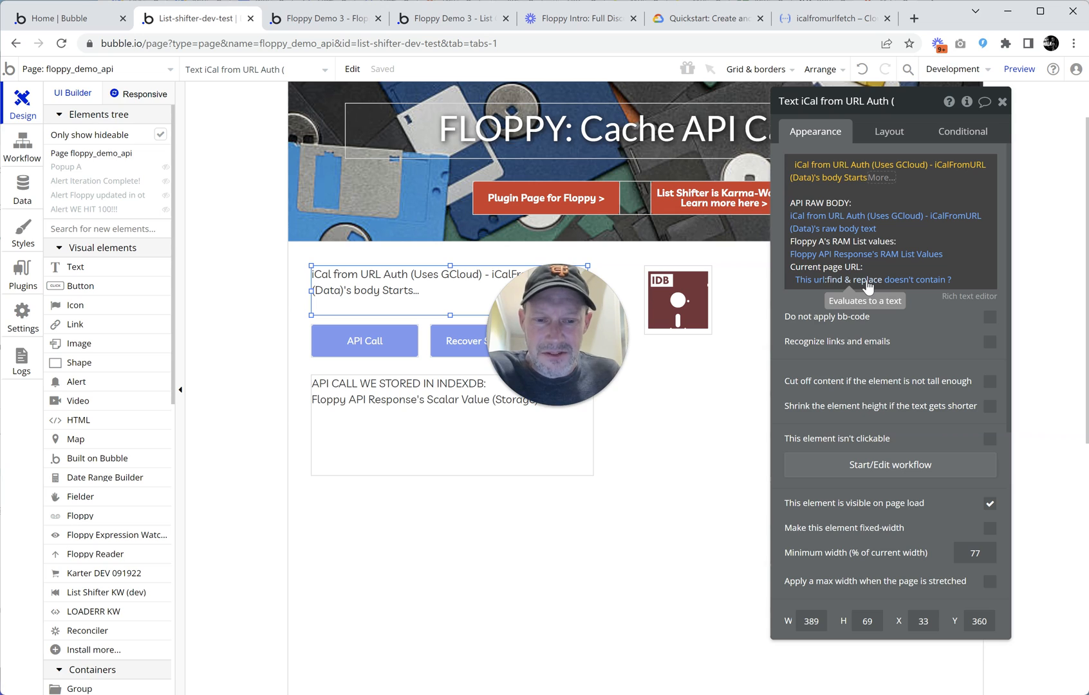
# - Clear the field of the API RAW BODY expression, browse the available response fields and choose 's raw body text again
pyautogui.click(860, 225)
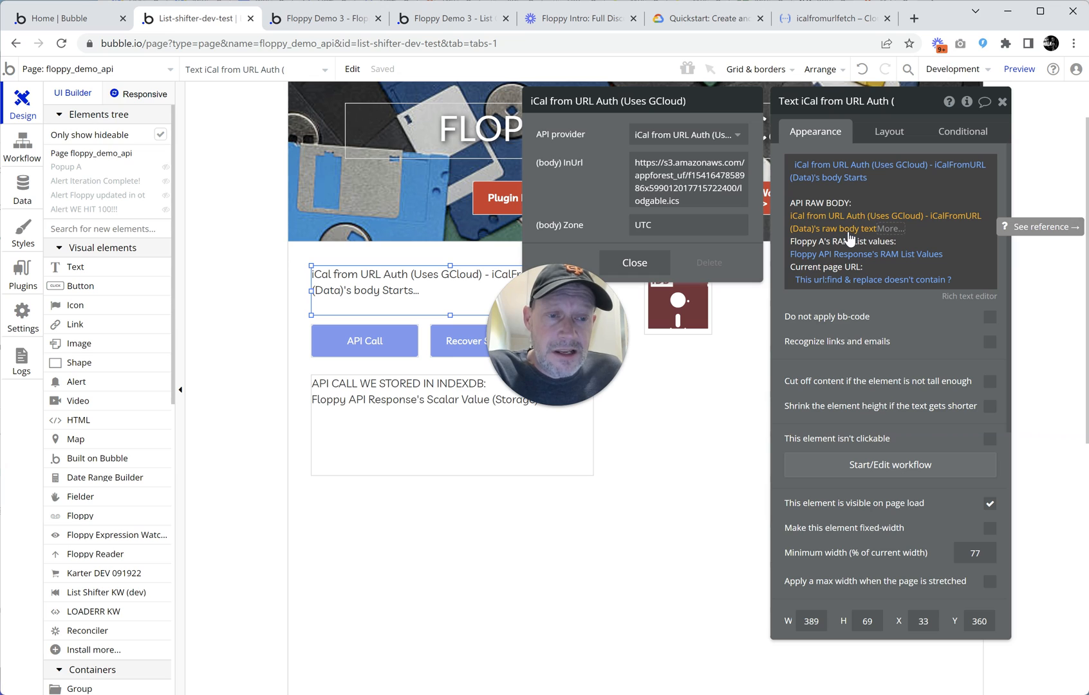
pyautogui.click(900, 229)
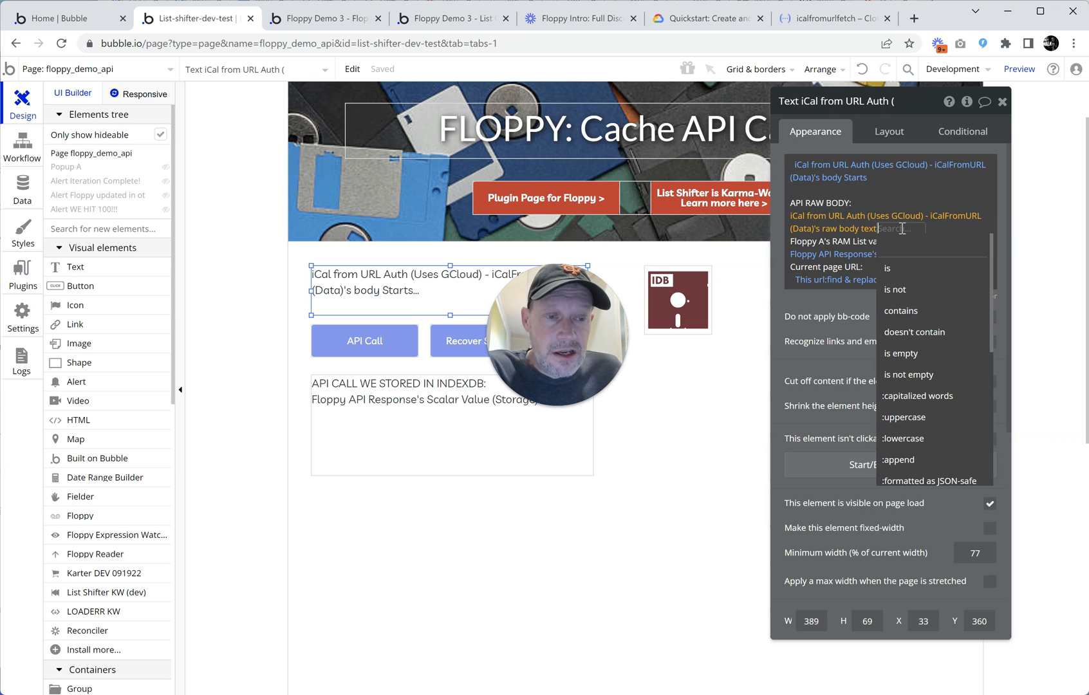
pyautogui.press('BackSpace')
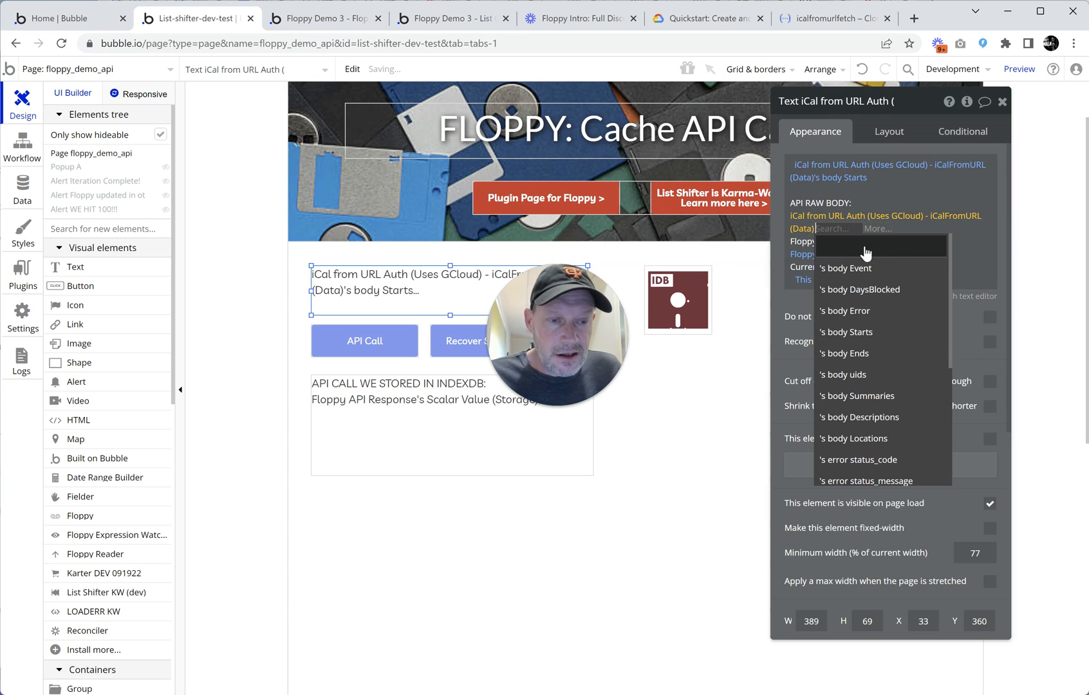
pyautogui.scroll(-5, 853, 362)
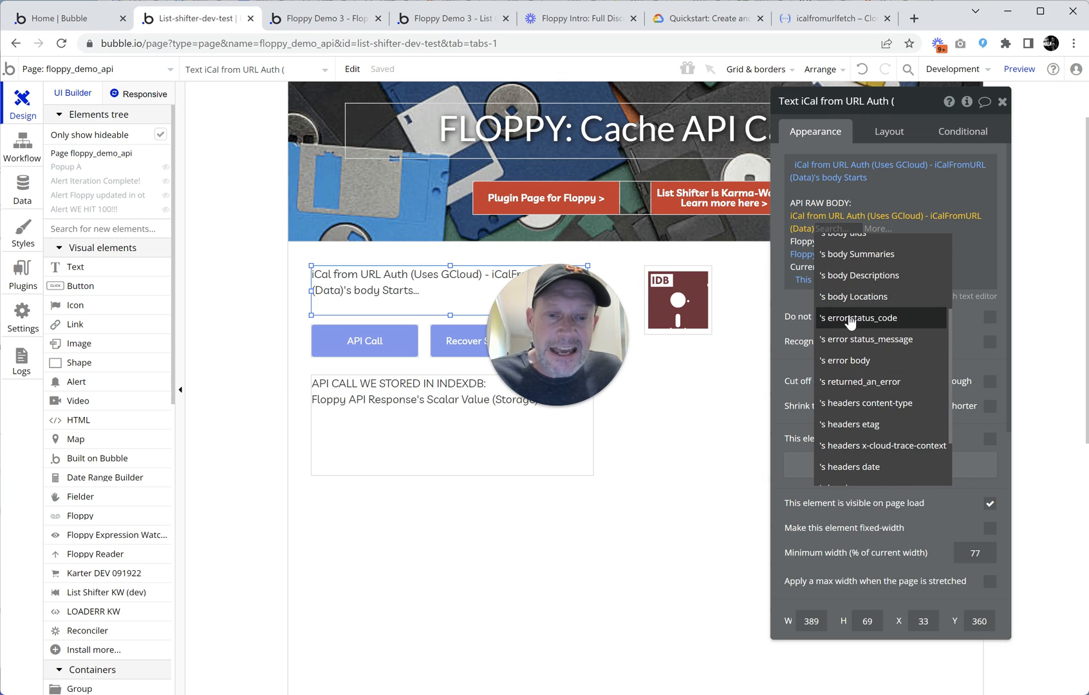
pyautogui.scroll(-2, 863, 325)
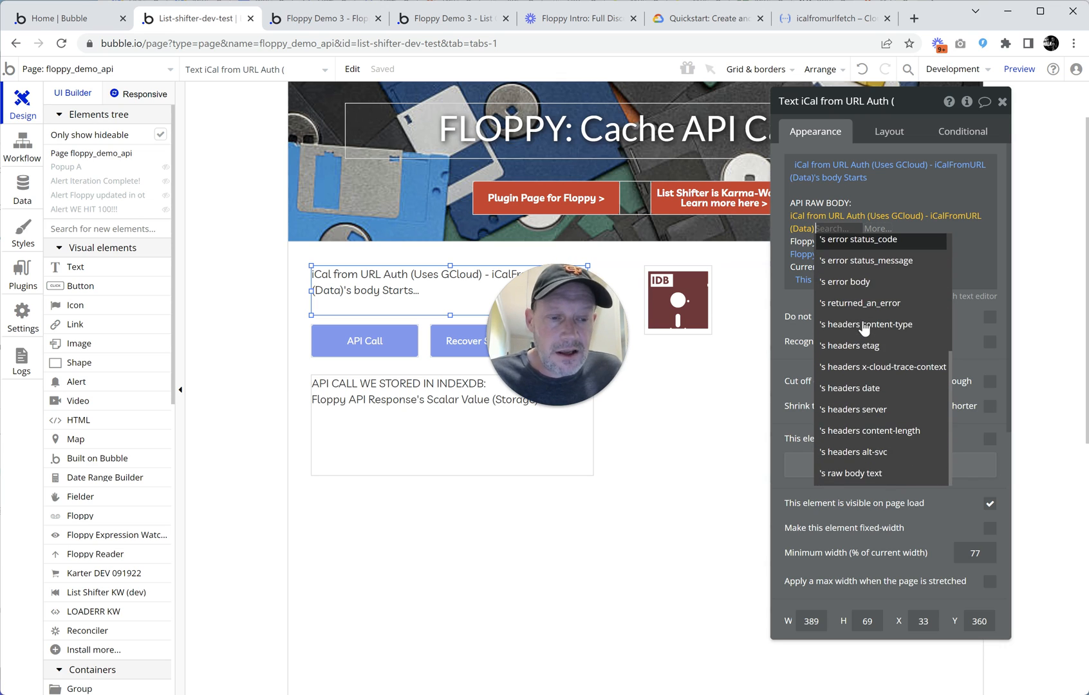
pyautogui.click(854, 476)
# - Insert blank lines before and after the "Floppy A's RAM List values:" label in the text element
pyautogui.click(780, 244)
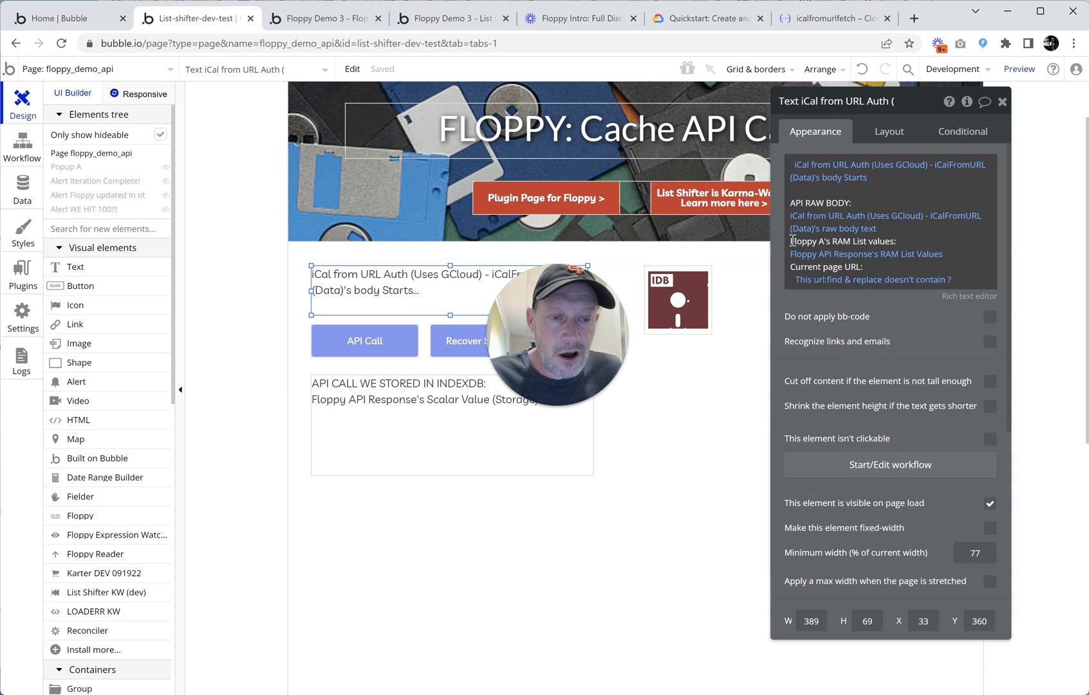
pyautogui.press('Return')
pyautogui.press('End')
pyautogui.press('Return')
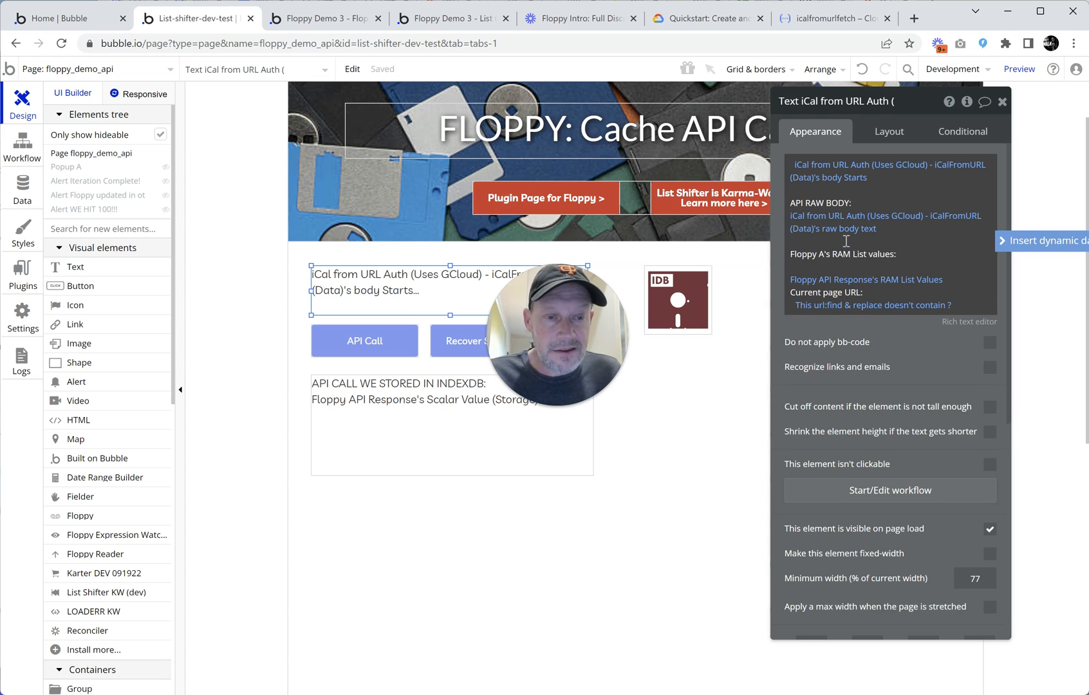
pyautogui.press('Return')
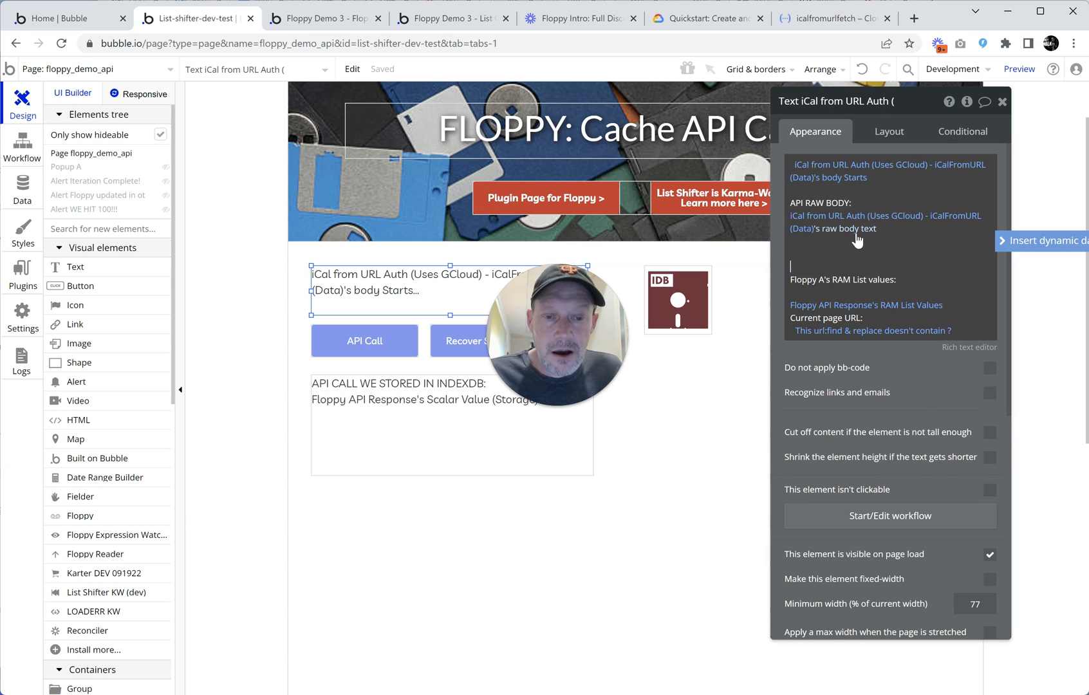
pyautogui.click(858, 260)
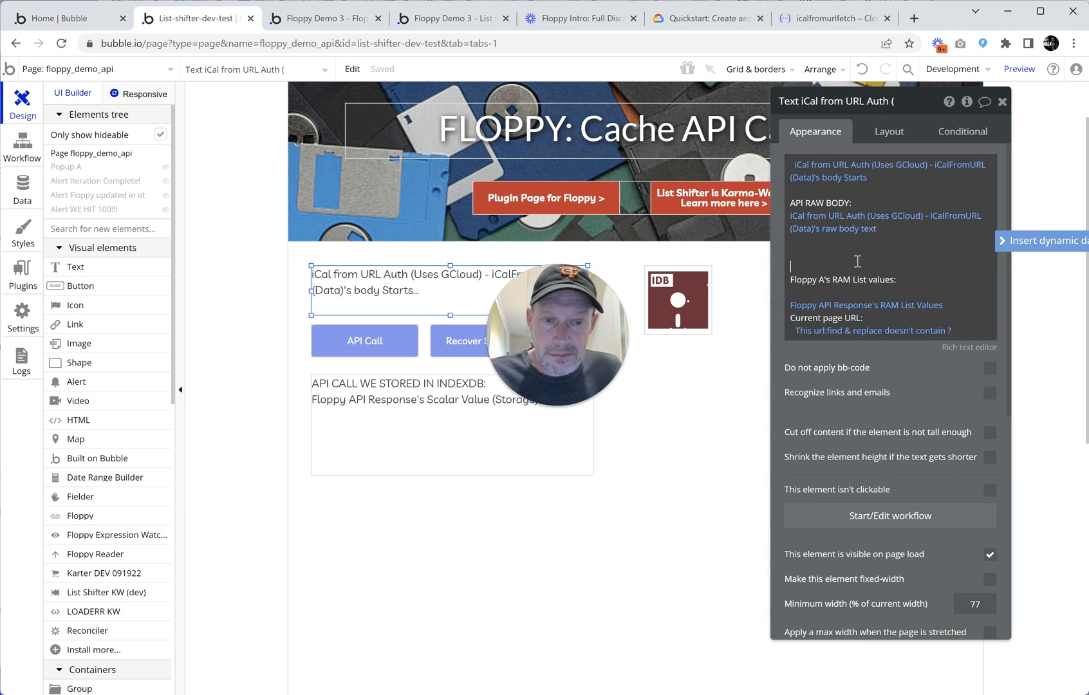
# - Switch to the running Floppy Demo 3 page, refresh it and narrow the developer tools to widen the page view
pyautogui.click(364, 24)
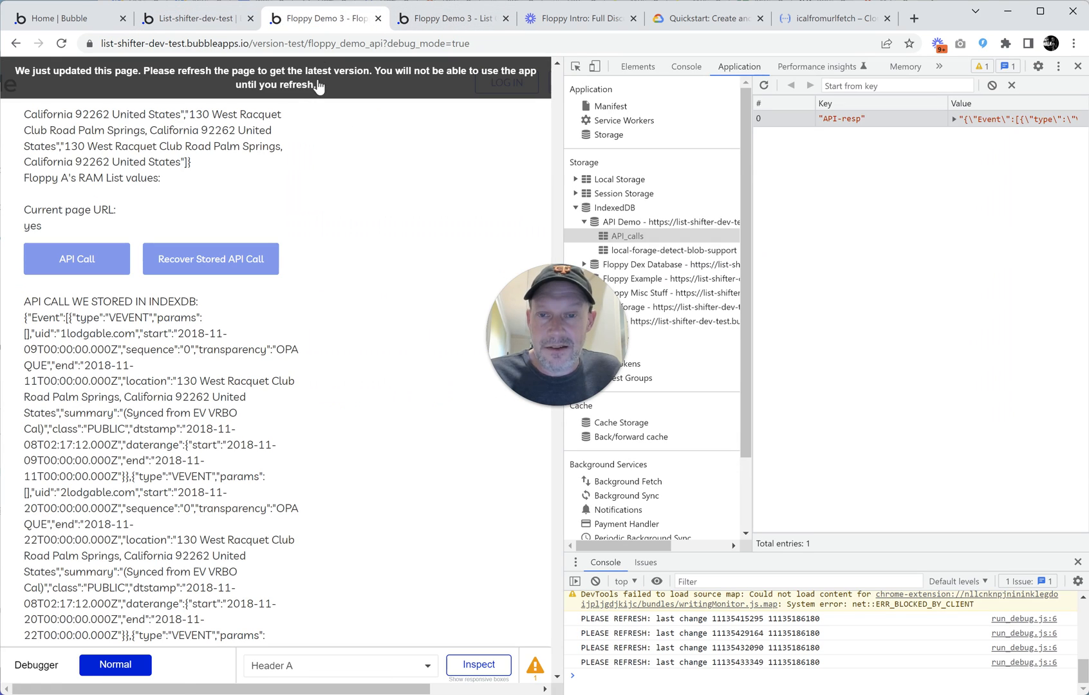
pyautogui.hotkey('ctrl', 'r')
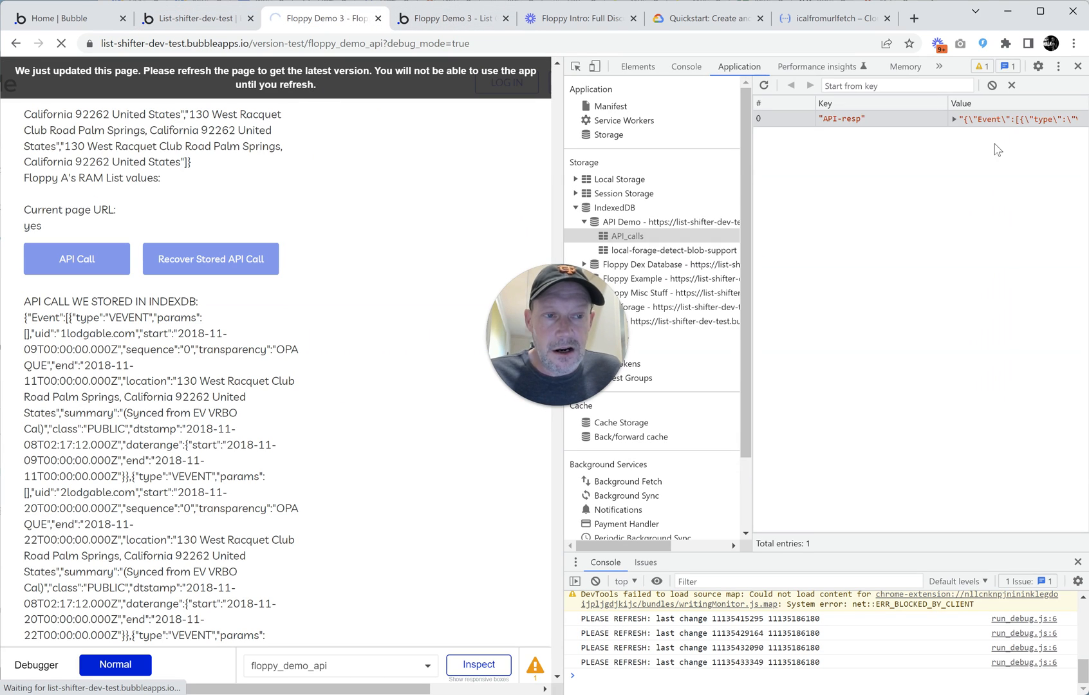
pyautogui.moveTo(565, 153); pyautogui.dragTo(768, 153)
pyautogui.moveTo(561, 303); pyautogui.dragTo(575, 173)
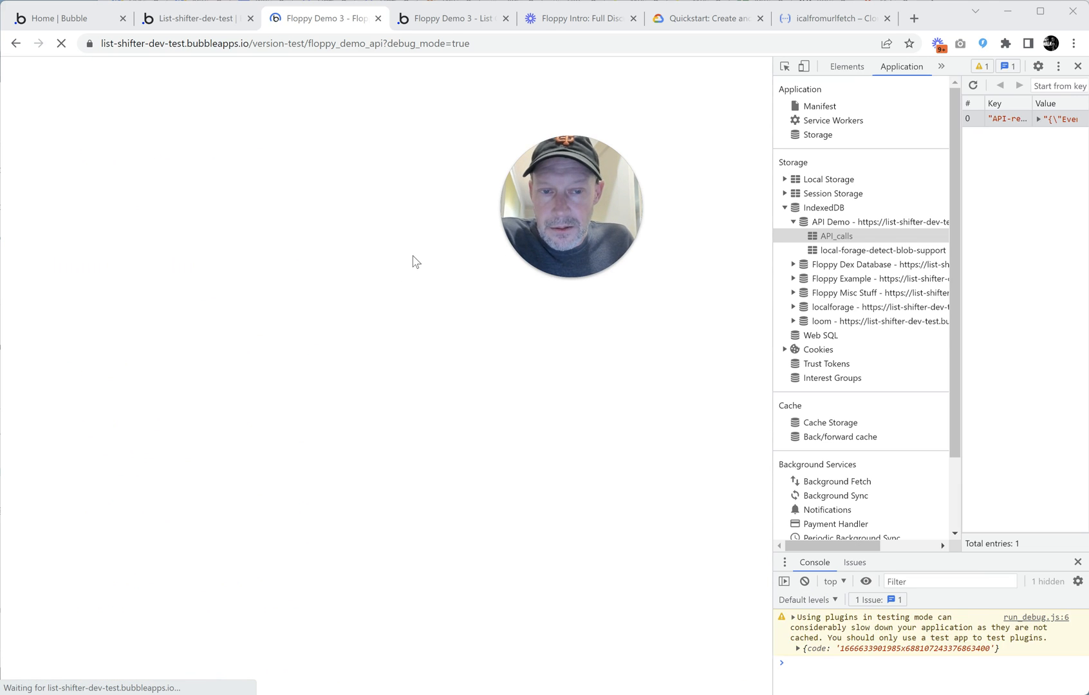
# - Examine the start dates and the JSON under API RAW BODY on the refreshed demo page
pyautogui.scroll(-10, 412, 265)
pyautogui.scroll(4, 428, 255)
pyautogui.scroll(8, 442, 256)
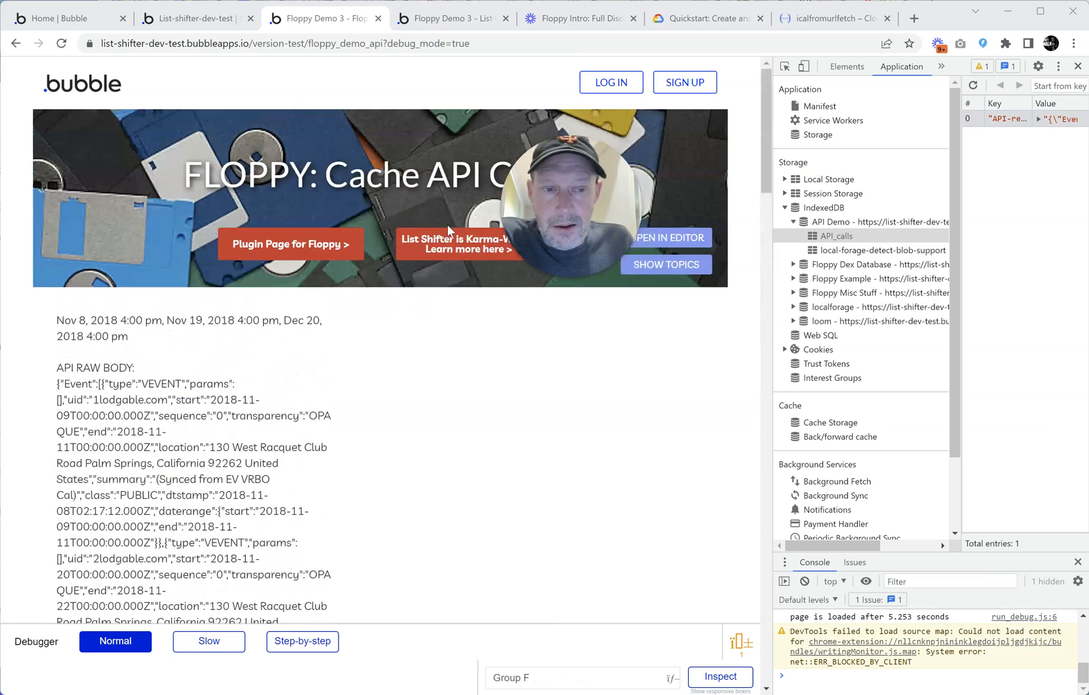
pyautogui.scroll(-1, 38, 314)
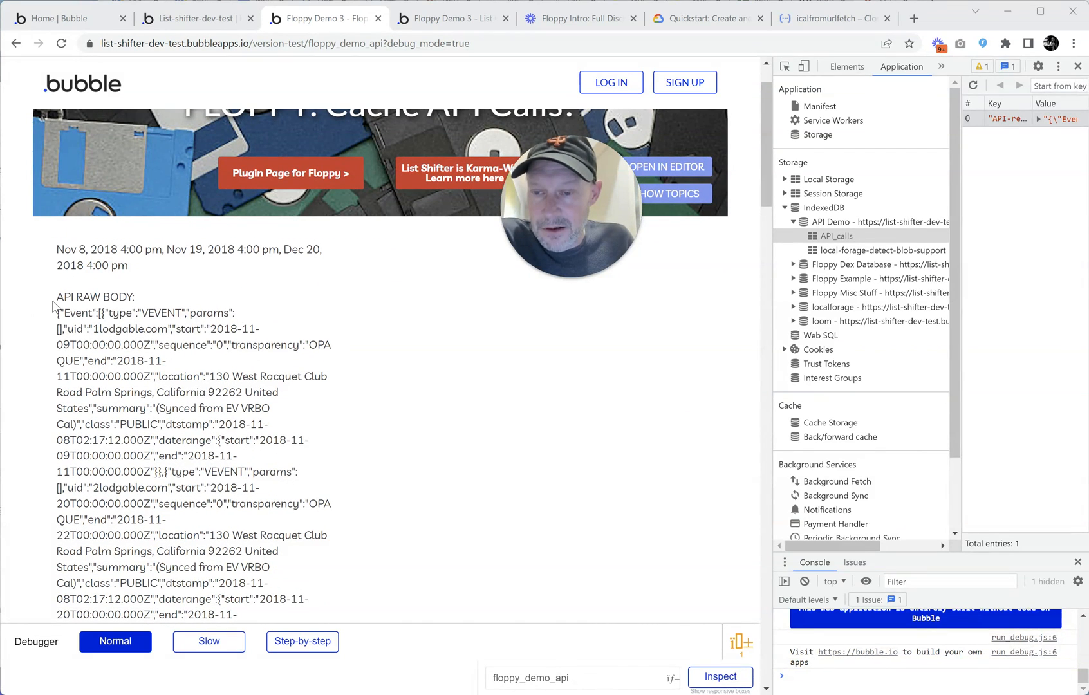
pyautogui.moveTo(54, 306); pyautogui.dragTo(283, 552)
pyautogui.scroll(-1, 132, 262)
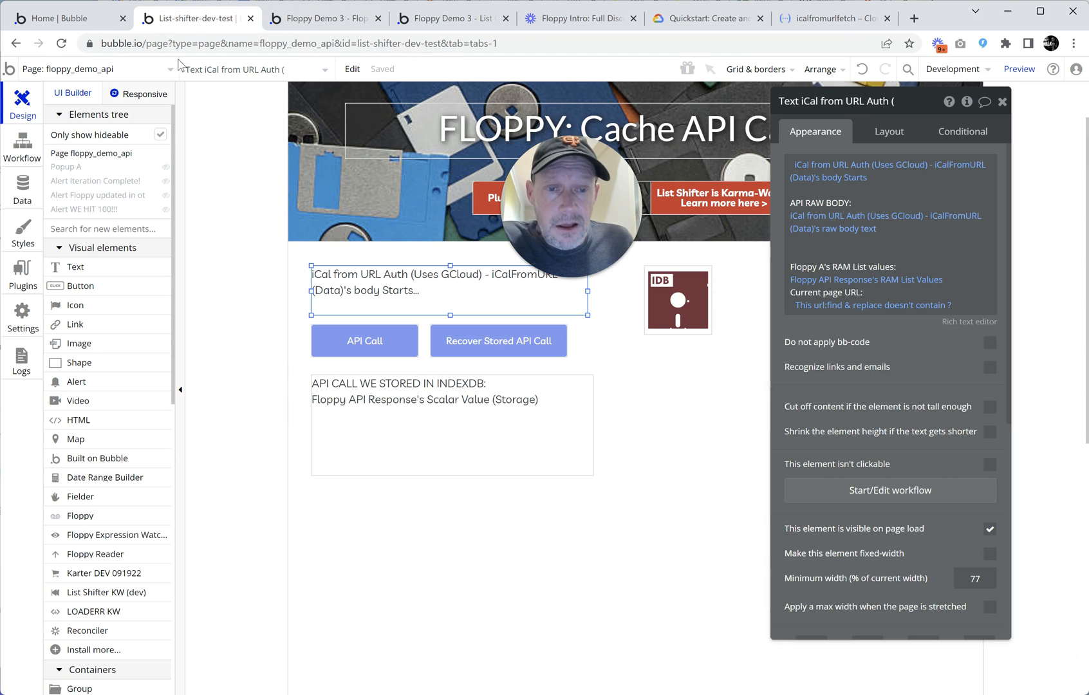
# - Return to the Bubble editor and open the installed plugins with the API Connector's list of APIs, dismissing the chat notification
pyautogui.click(195, 18)
pyautogui.click(21, 277)
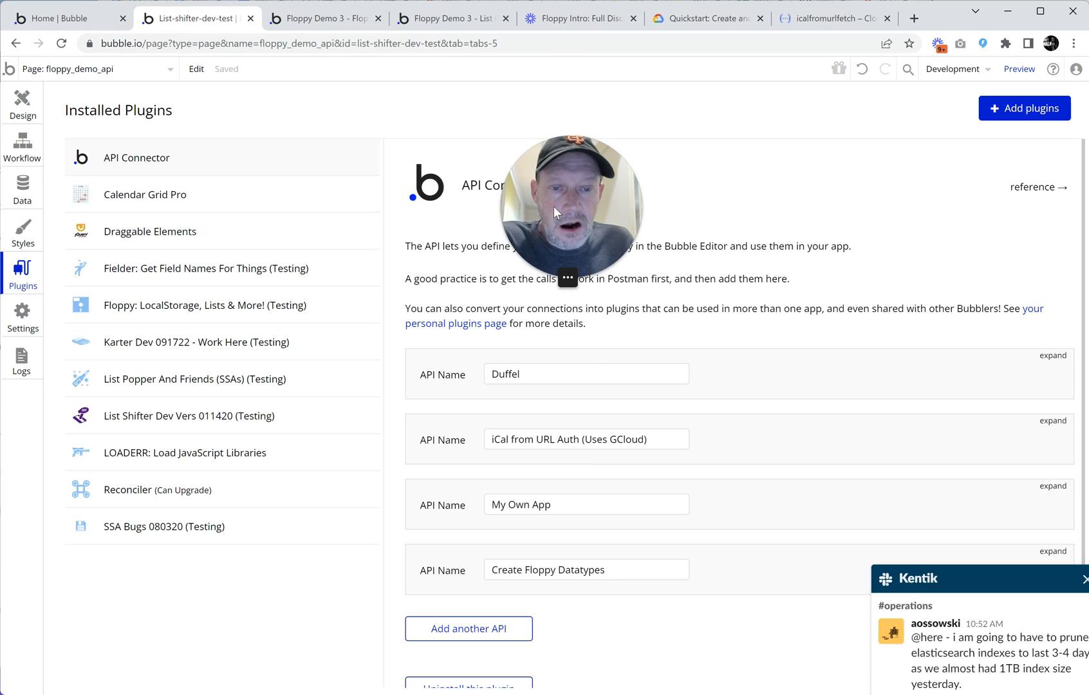
pyautogui.moveTo(555, 206); pyautogui.dragTo(408, 192)
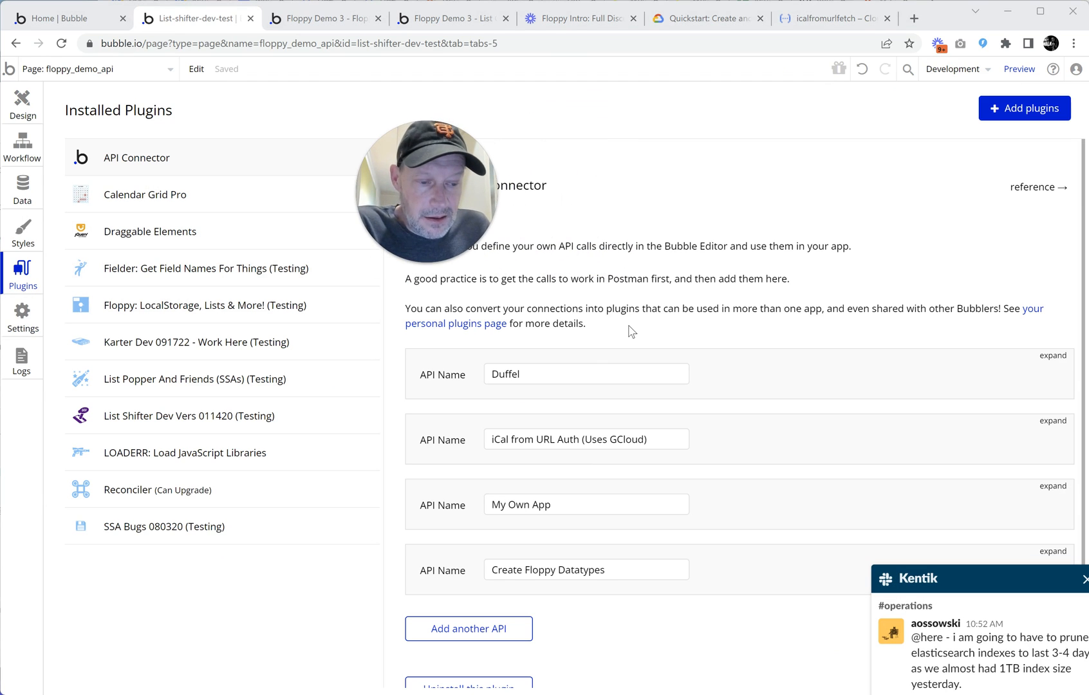
pyautogui.click(1086, 580)
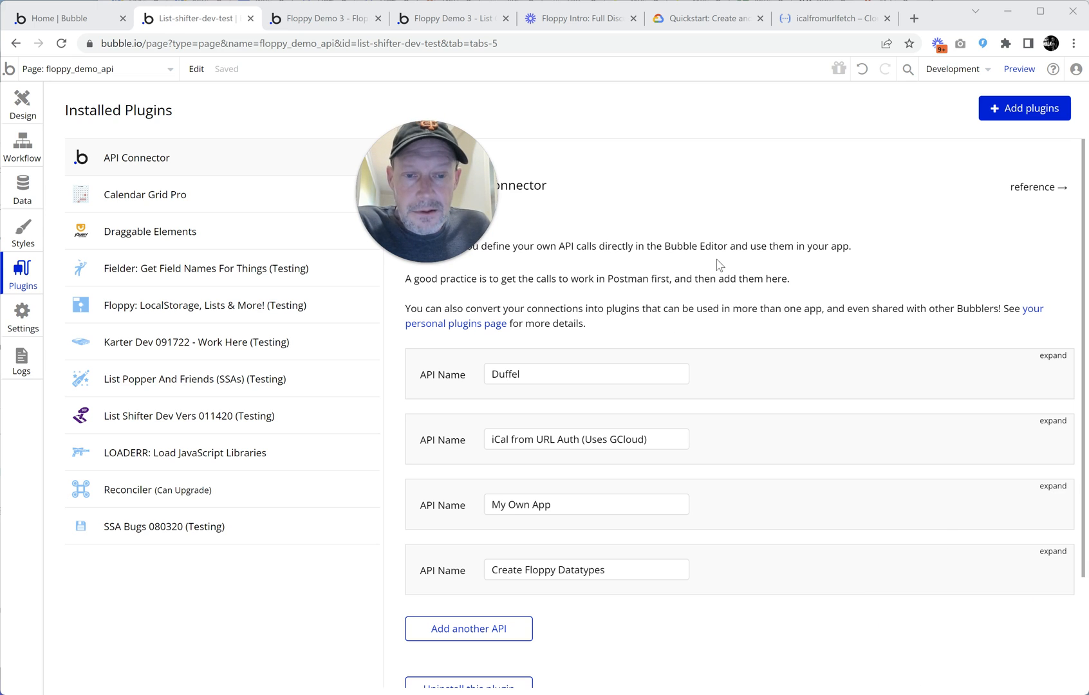
# - Expand the iCal from URL Auth (Uses GCloud) API and its iCalFromURL (Data) call to show the call's settings
pyautogui.moveTo(393, 184); pyautogui.dragTo(599, 147)
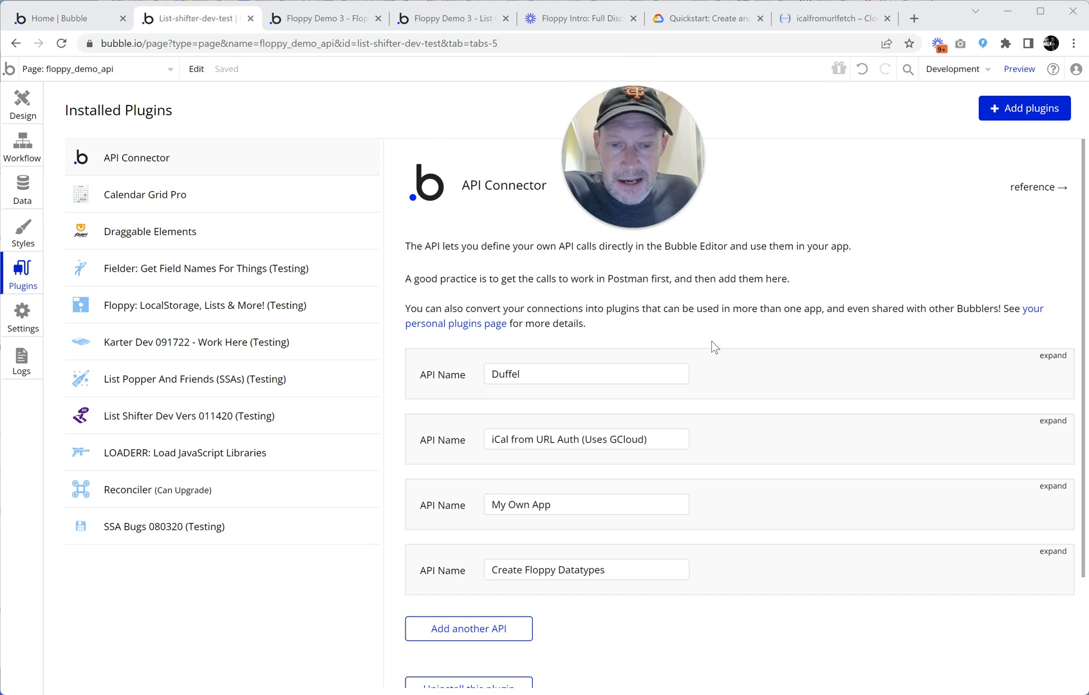
pyautogui.scroll(-2, 726, 349)
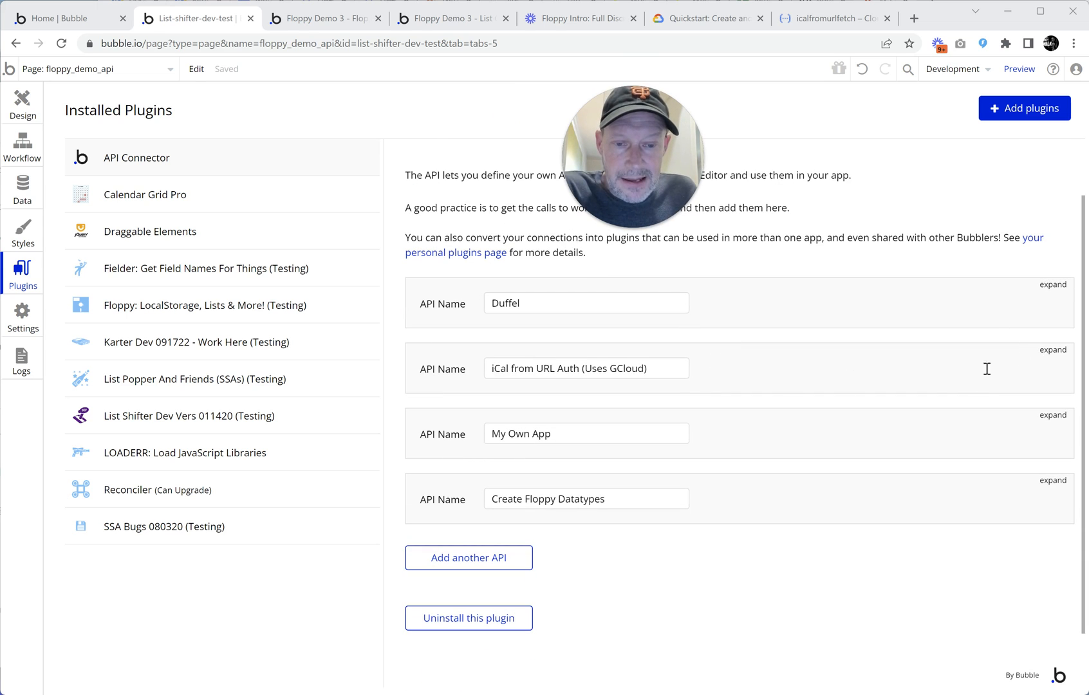
pyautogui.click(1046, 354)
pyautogui.scroll(-3, 885, 408)
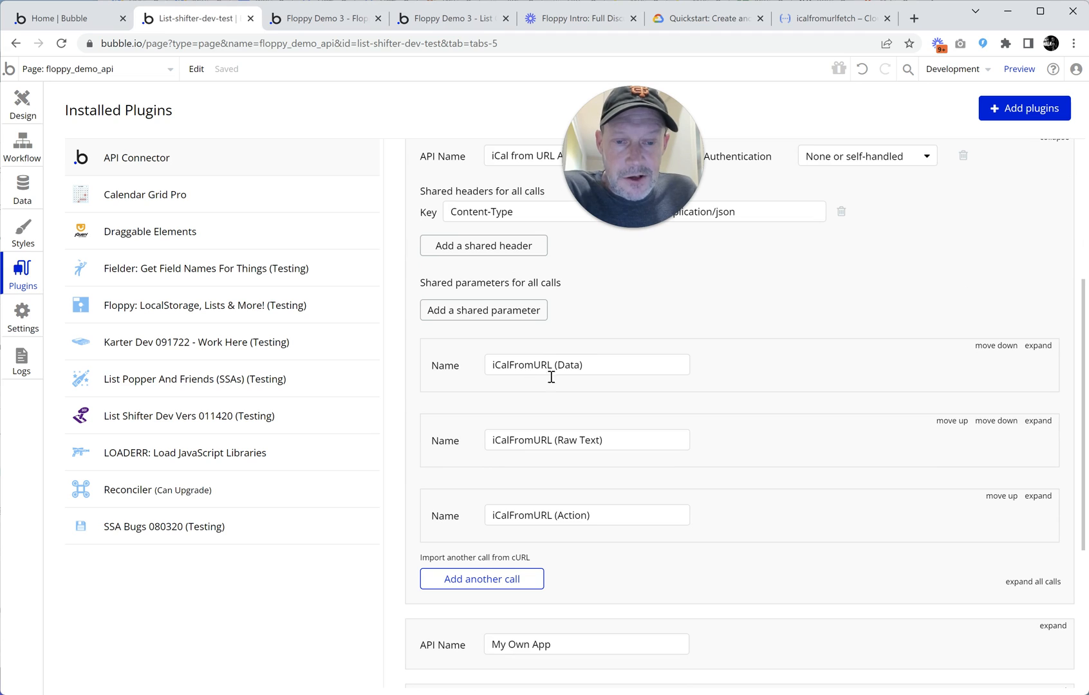
pyautogui.moveTo(587, 365); pyautogui.dragTo(457, 368)
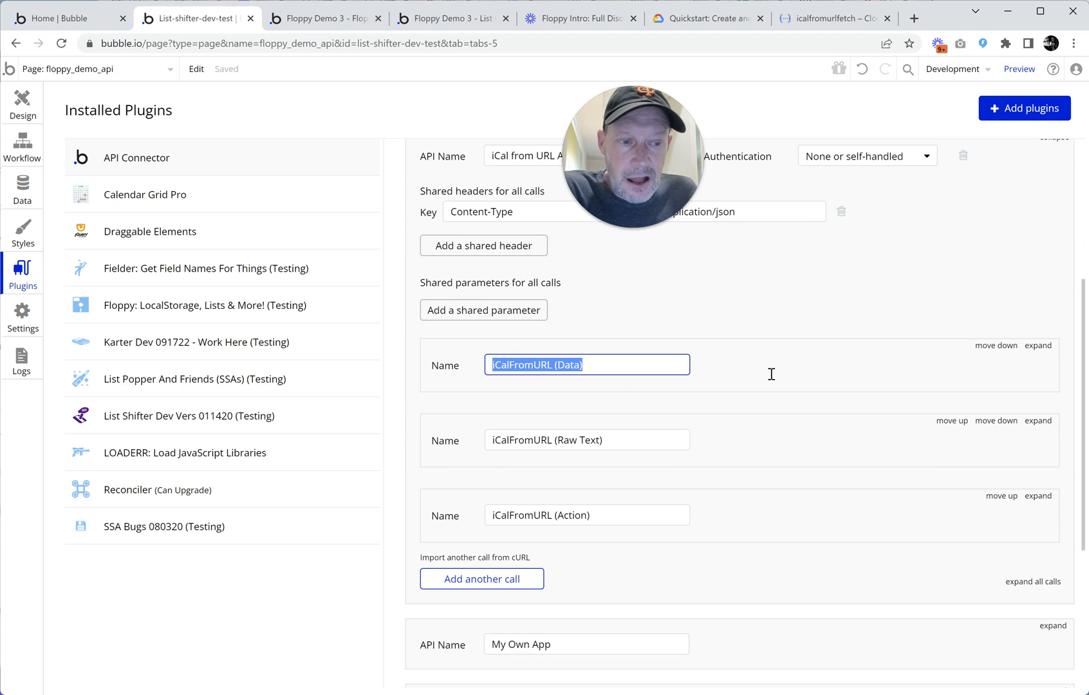
pyautogui.click(1035, 348)
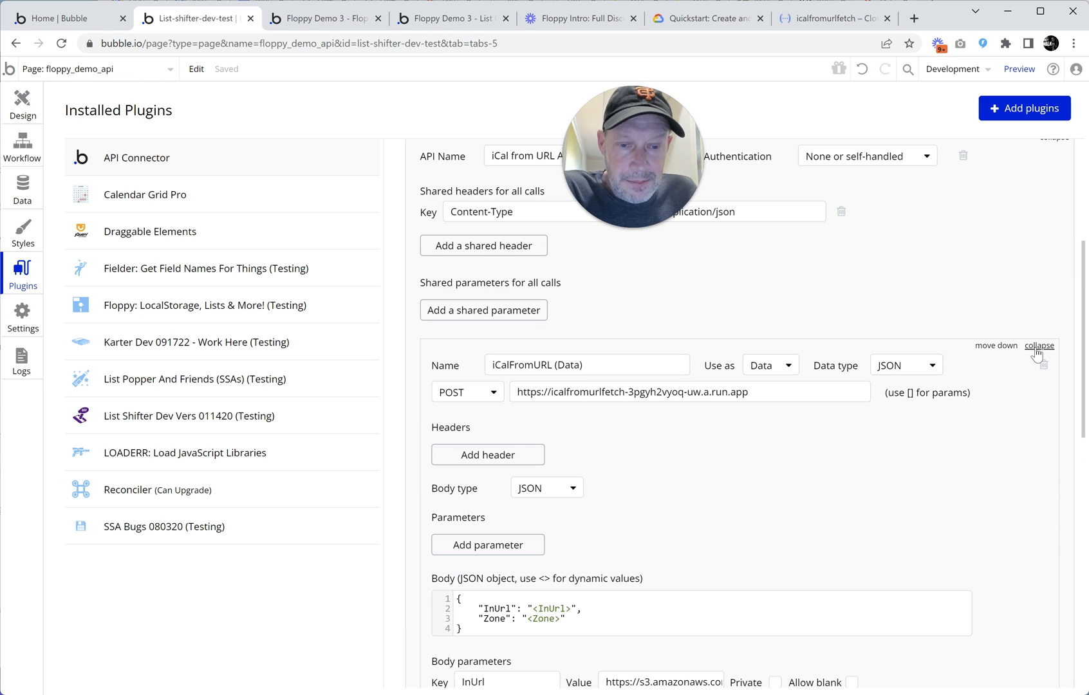
# - Examine the iCalFromURL (Data) call's JSON body, InUrl and Zone parameters, and the include-errors and capture-response-headers options
pyautogui.scroll(-3, 866, 307)
pyautogui.scroll(-1, 867, 307)
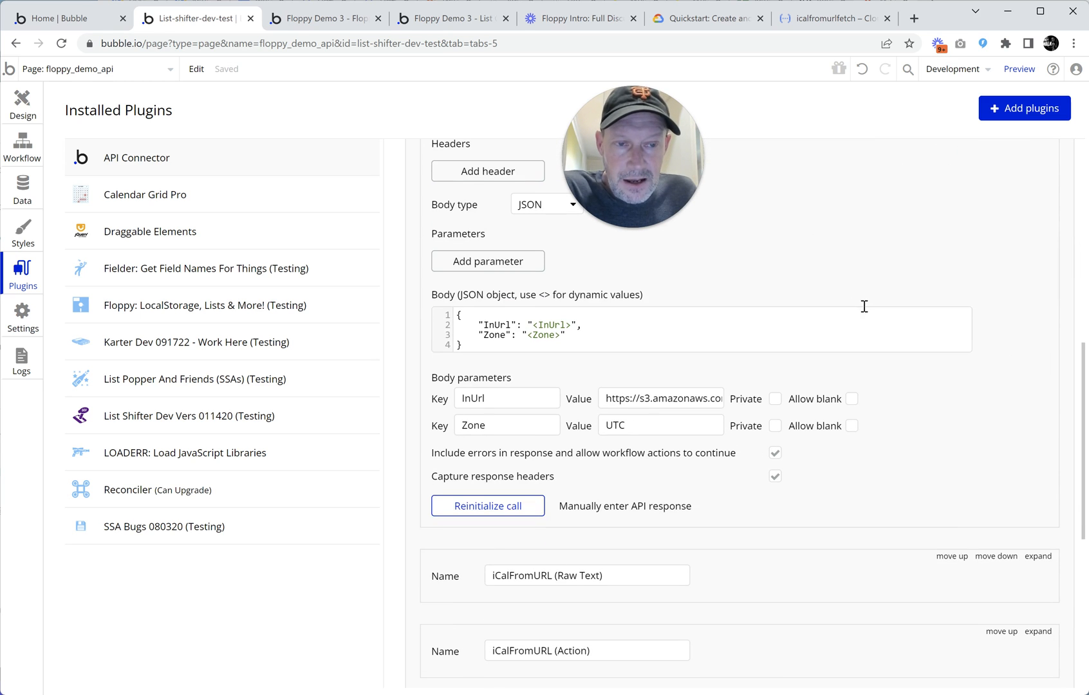
pyautogui.scroll(2, 827, 310)
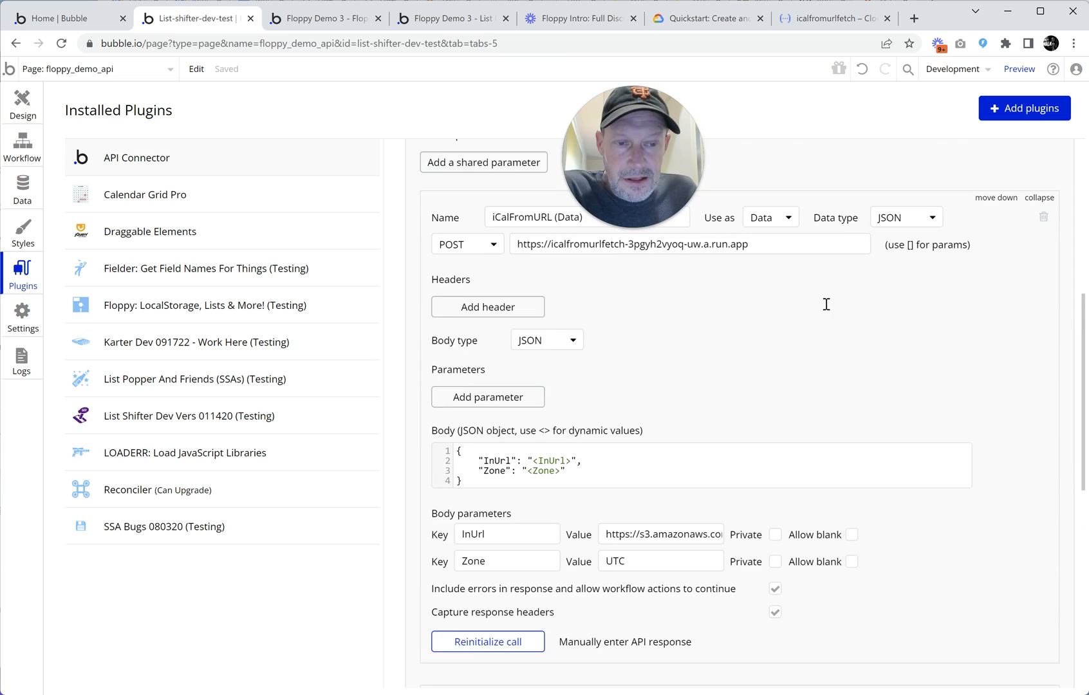
pyautogui.scroll(-2, 803, 360)
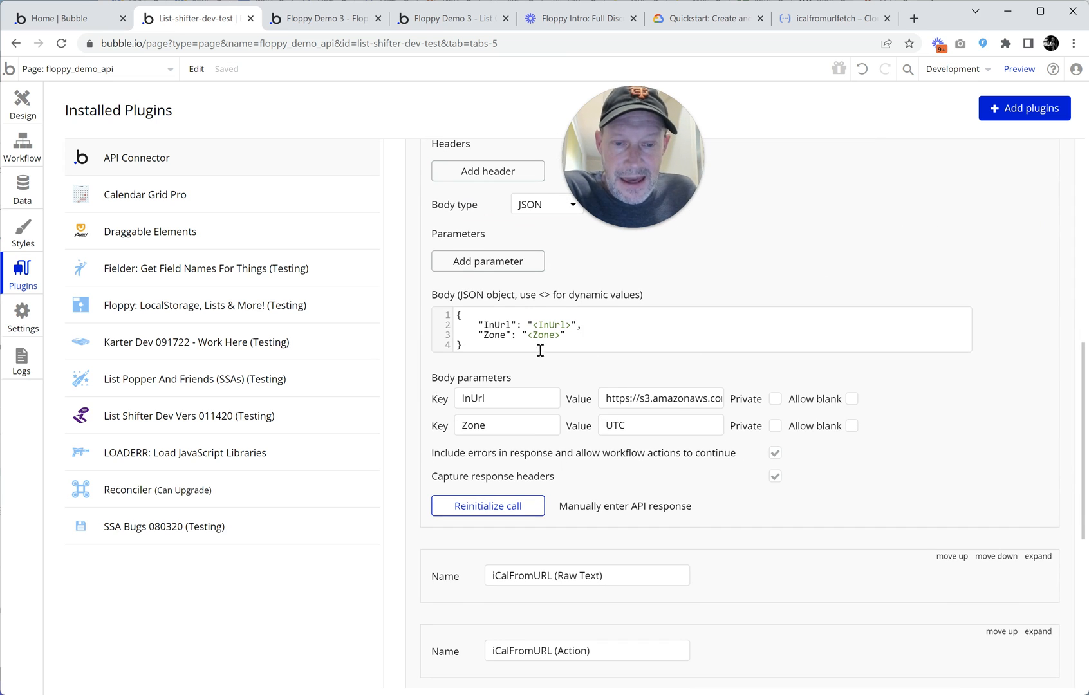
pyautogui.click(501, 407)
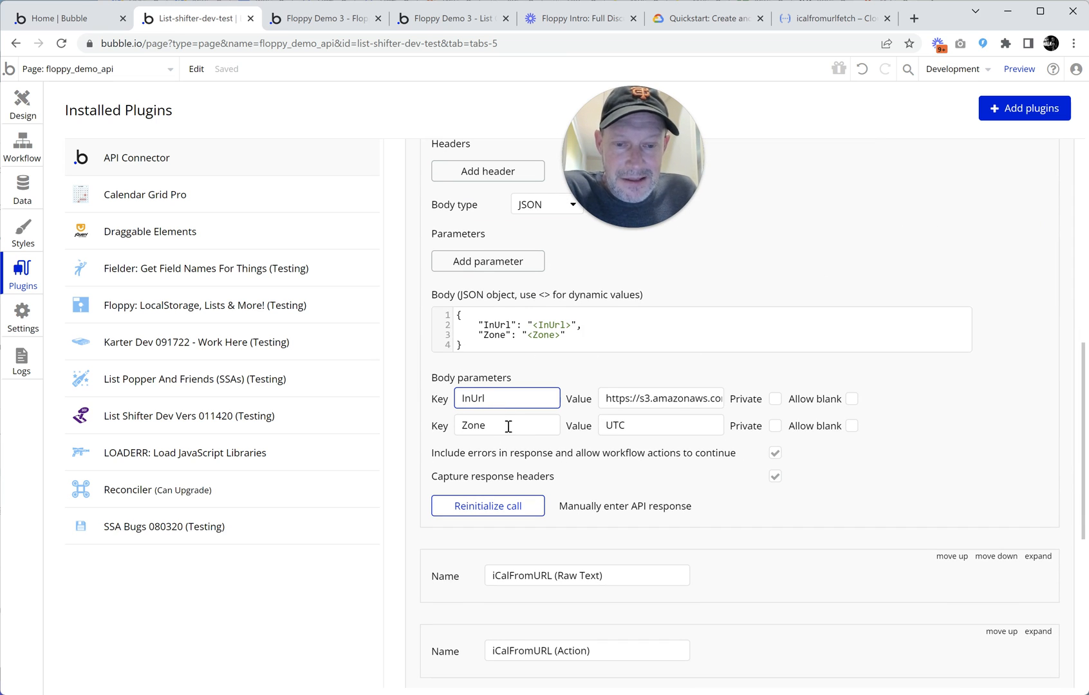
pyautogui.click(500, 427)
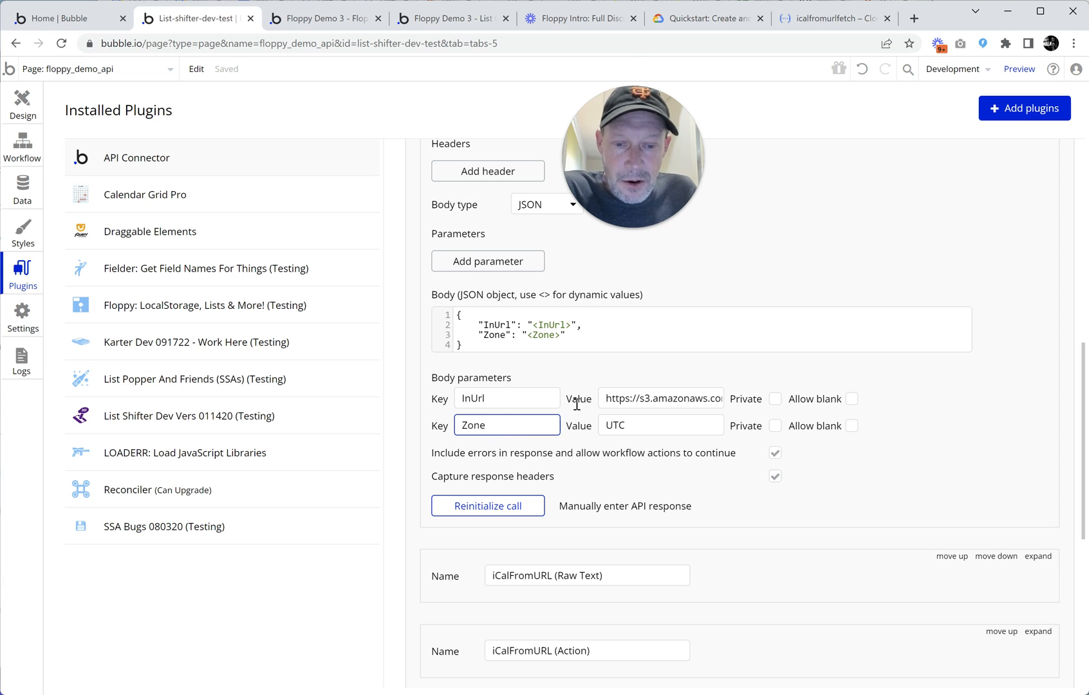
pyautogui.scroll(-1, 588, 407)
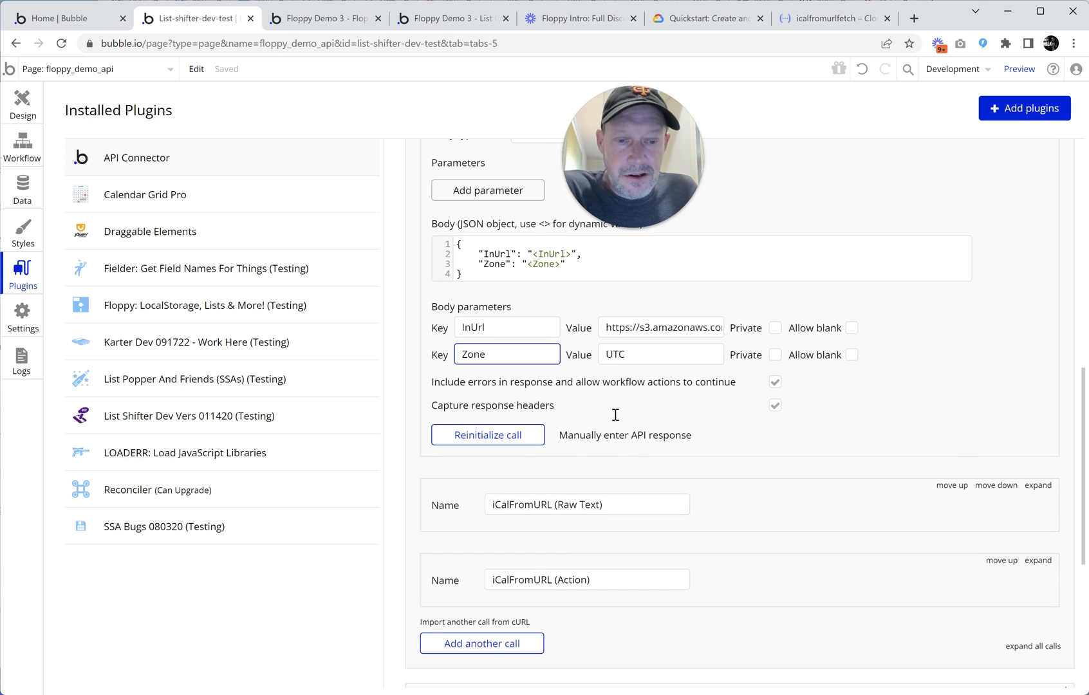
pyautogui.moveTo(433, 386); pyautogui.dragTo(728, 405)
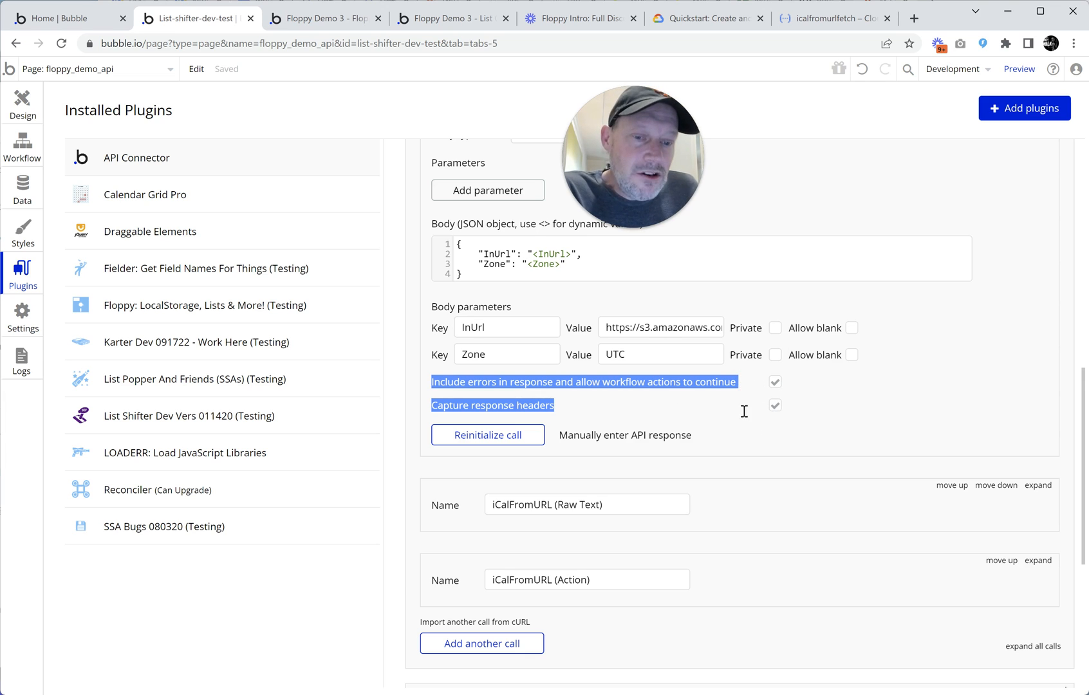
pyautogui.scroll(1, 824, 397)
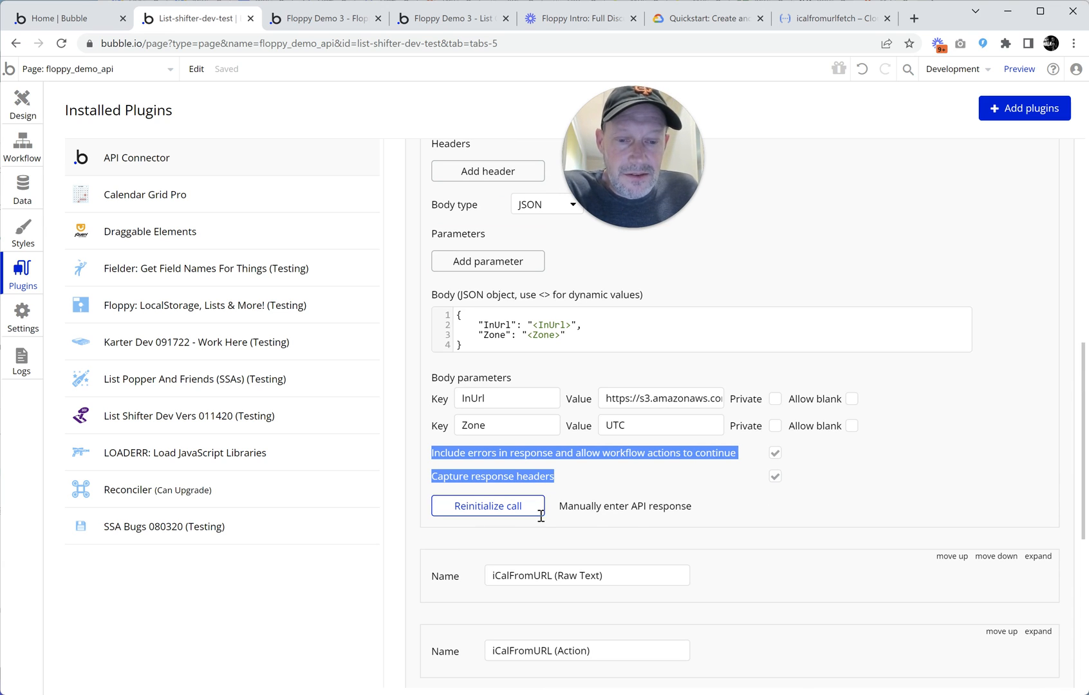
# - Reinitialize the iCalFromURL (Data) call and review its returned event, list, error and header fields
pyautogui.click(495, 507)
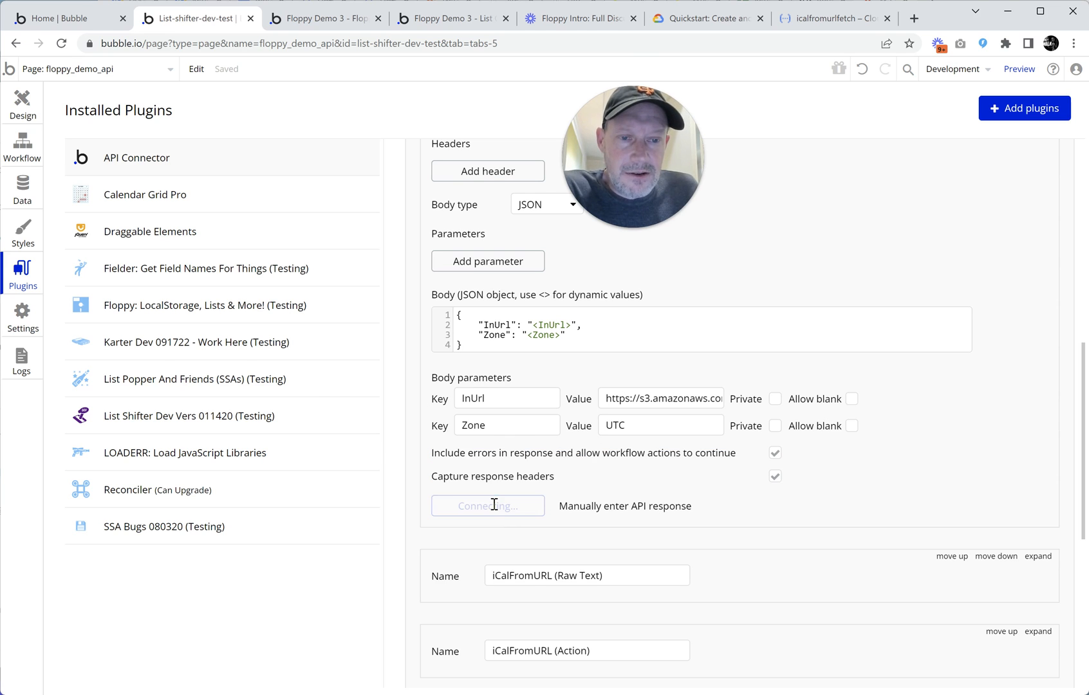
pyautogui.moveTo(667, 142); pyautogui.dragTo(963, 164)
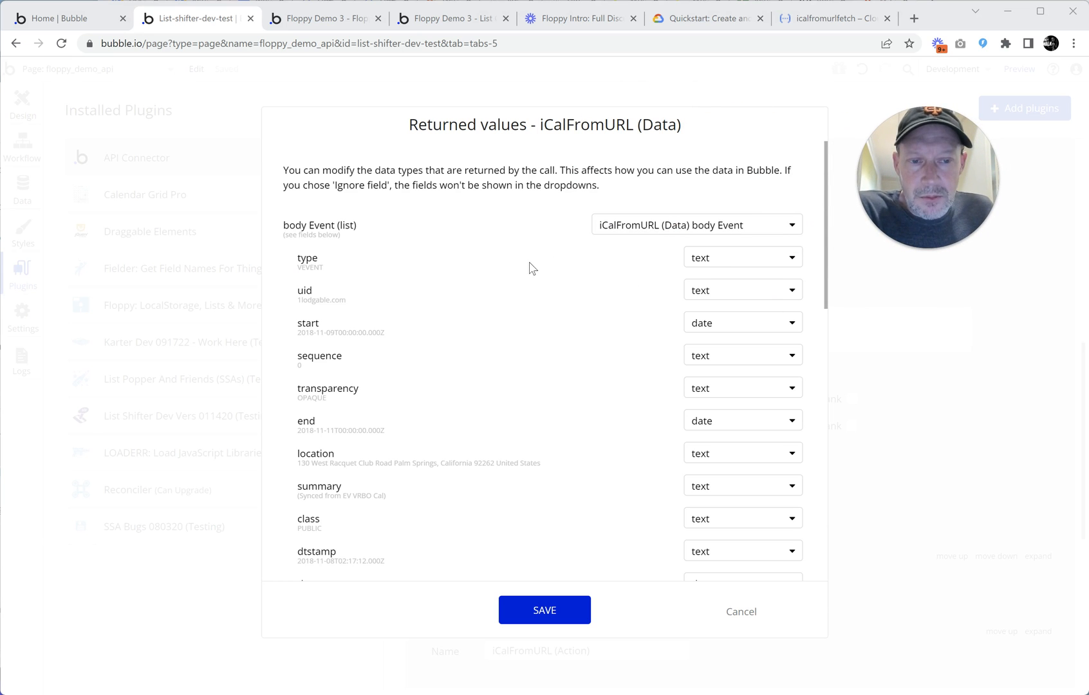
pyautogui.scroll(-1, 530, 269)
pyautogui.scroll(-2, 554, 275)
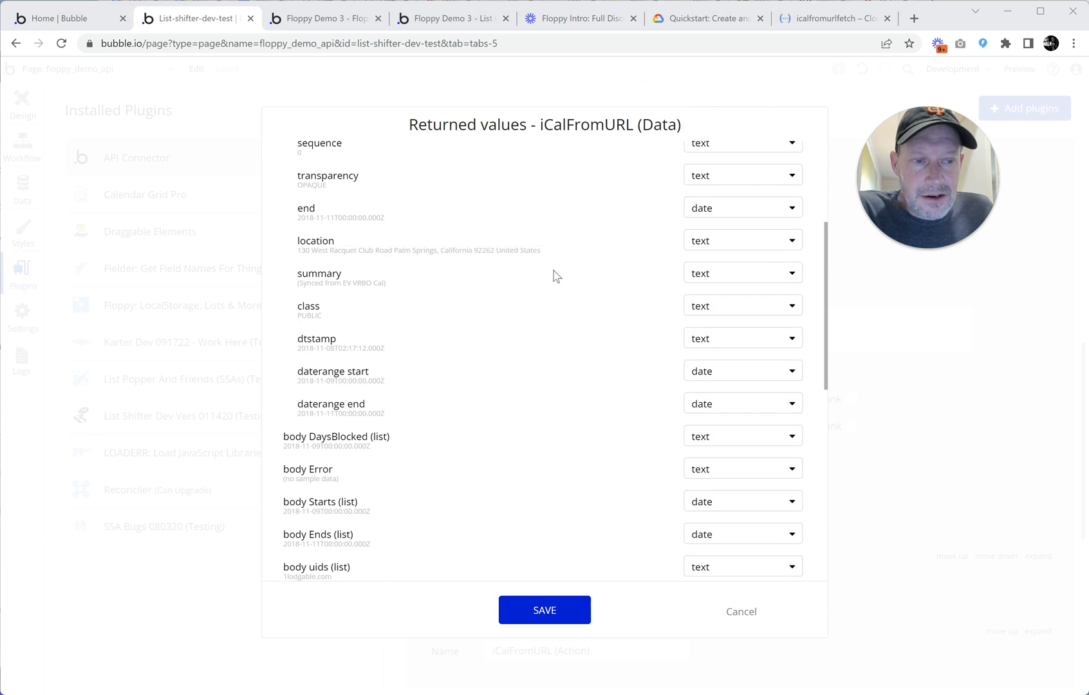
pyautogui.scroll(3, 554, 275)
pyautogui.scroll(-3, 552, 276)
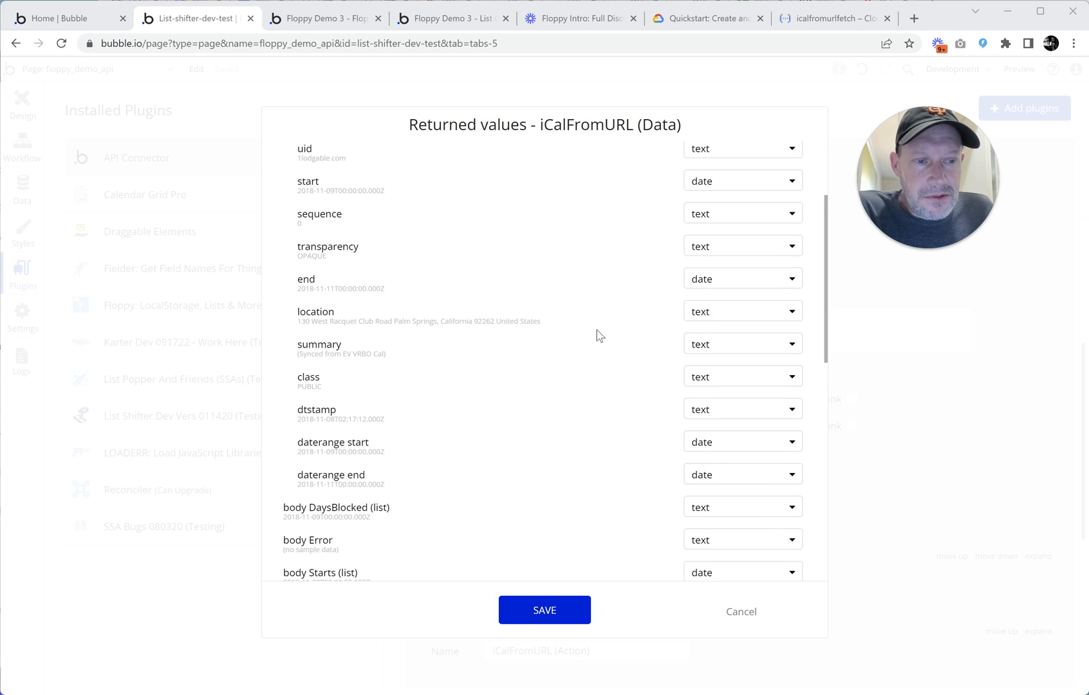
pyautogui.scroll(-2, 595, 329)
pyautogui.scroll(-8, 595, 330)
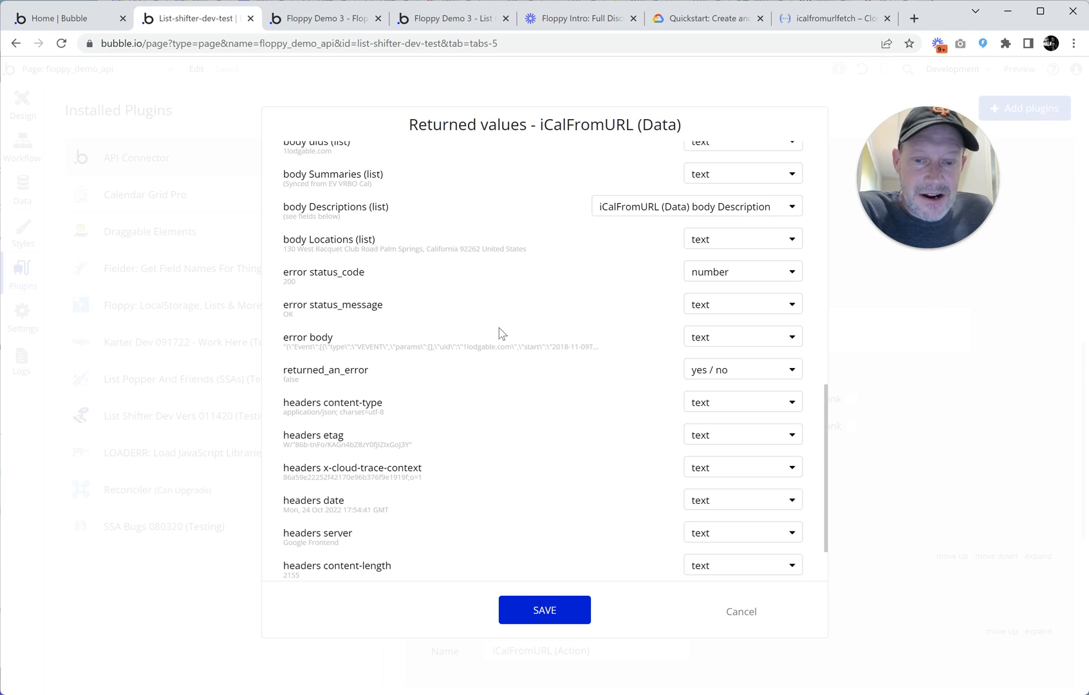
pyautogui.scroll(-2, 392, 354)
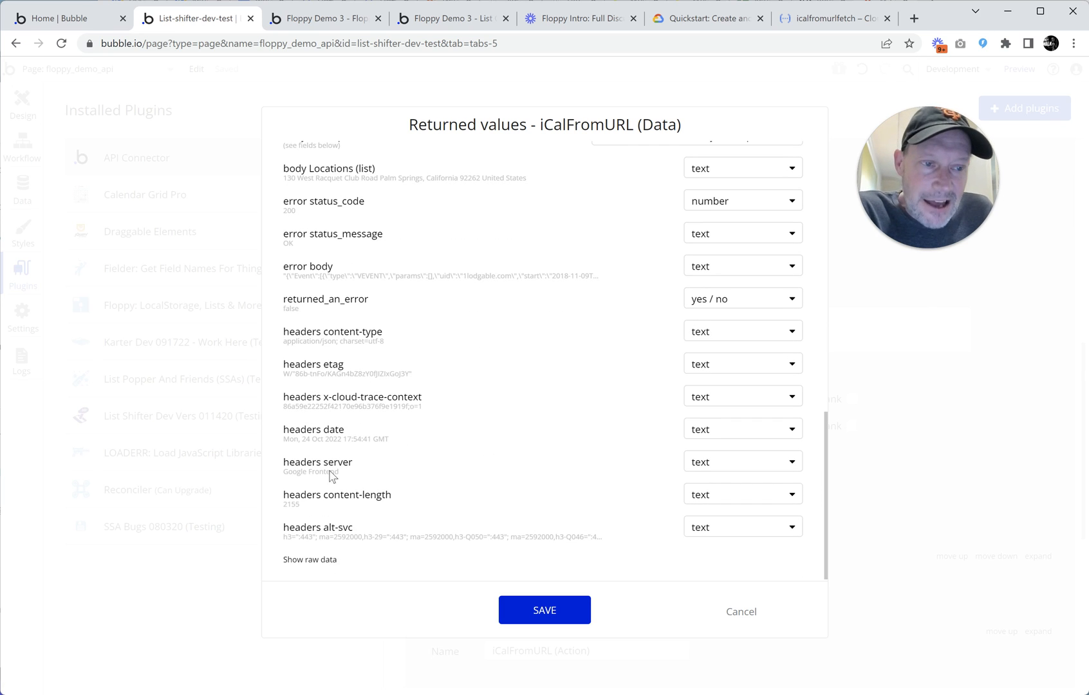
pyautogui.scroll(-1, 492, 428)
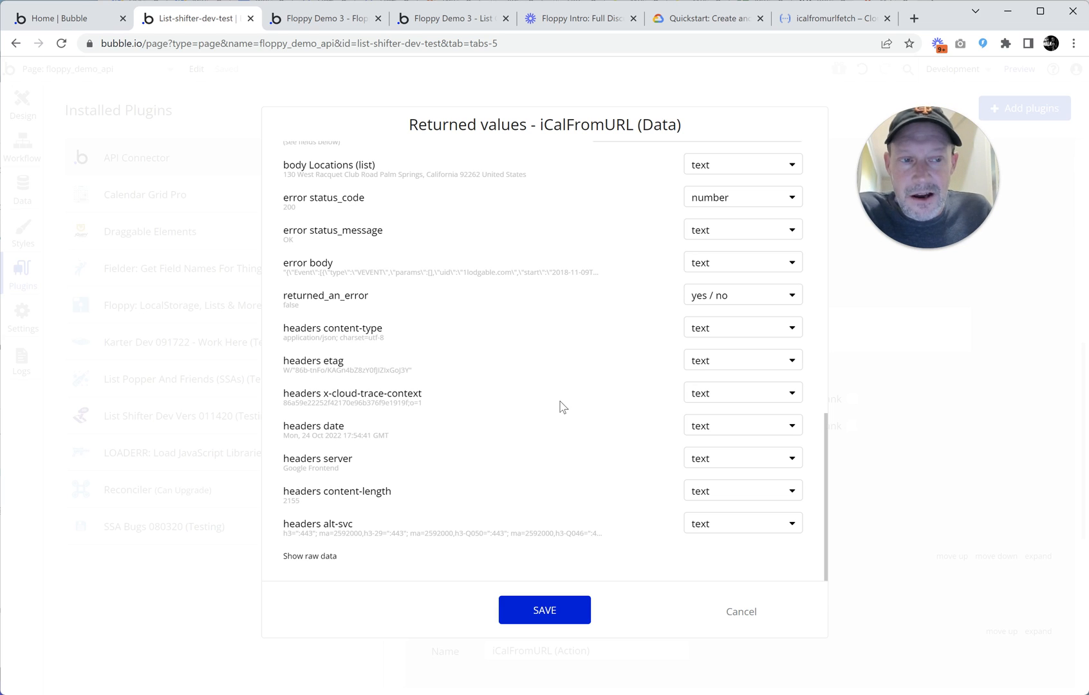
pyautogui.scroll(1, 573, 393)
pyautogui.scroll(-1, 578, 353)
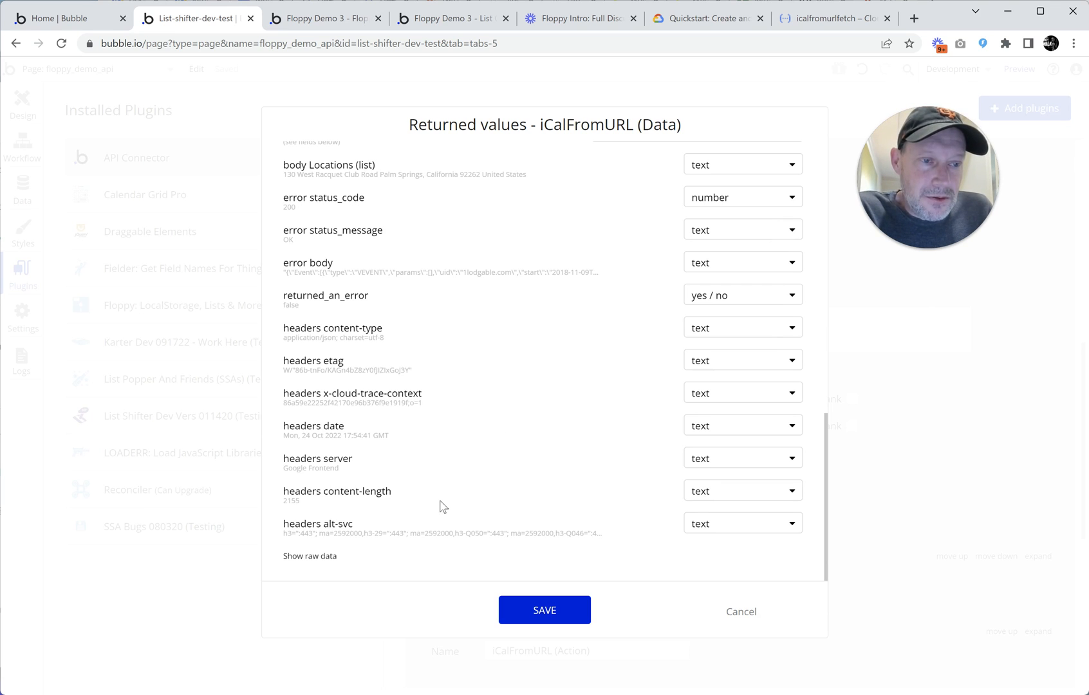
# - Show the call's raw data and highlight the whole JSON response, including the body nested under error
pyautogui.click(312, 556)
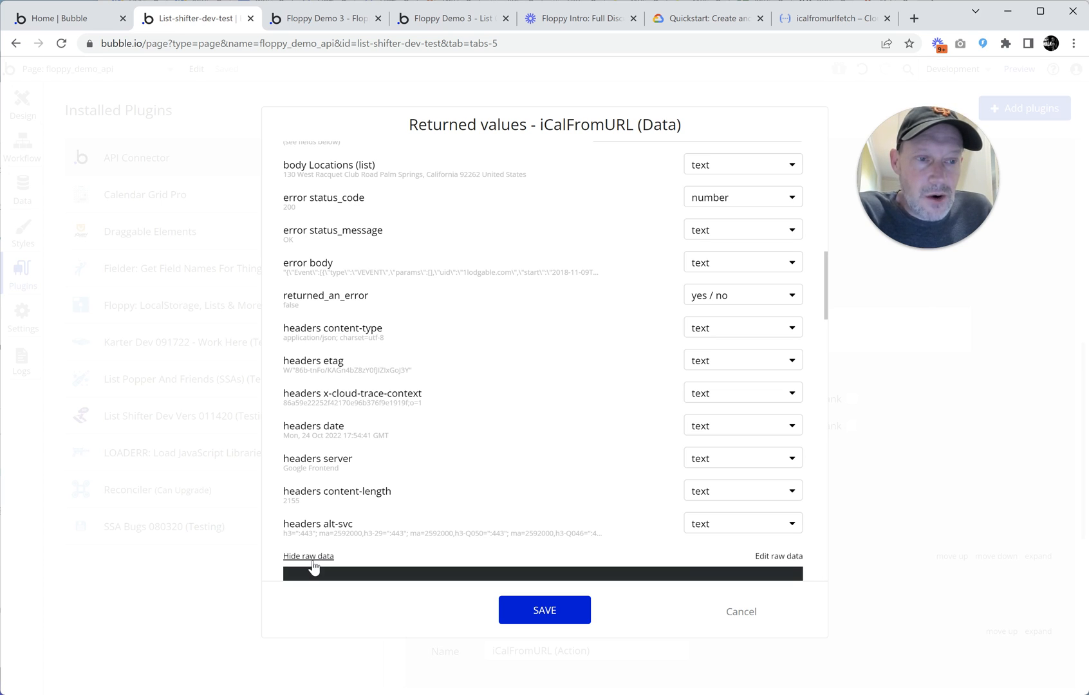
pyautogui.scroll(-5, 517, 444)
pyautogui.scroll(-2, 508, 433)
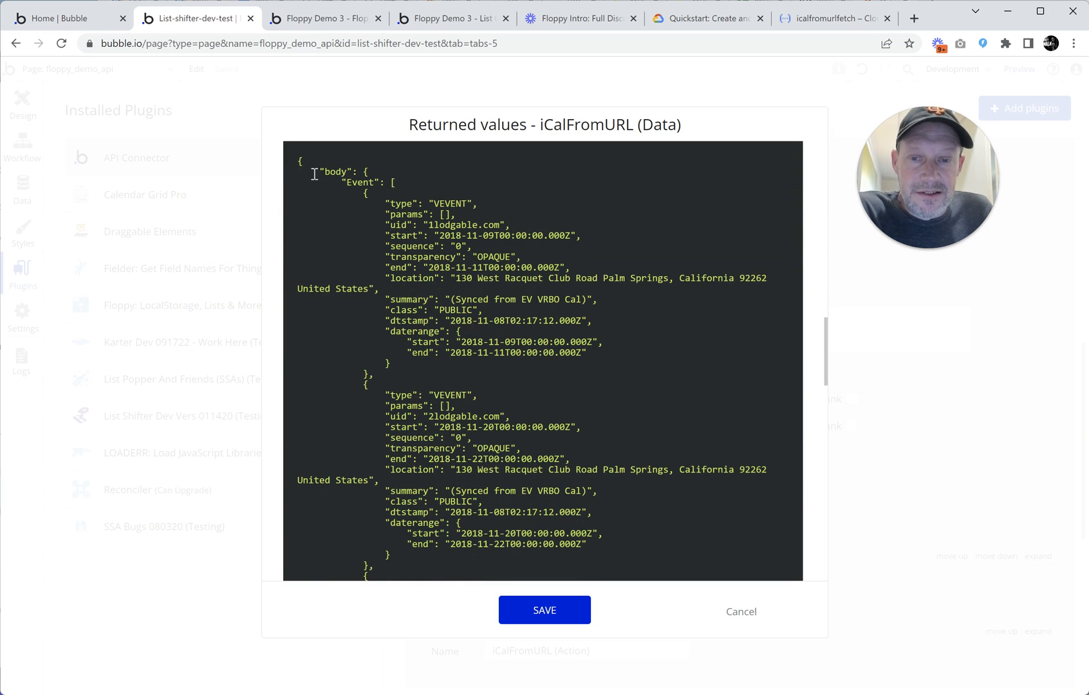
pyautogui.moveTo(302, 163); pyautogui.dragTo(555, 592)
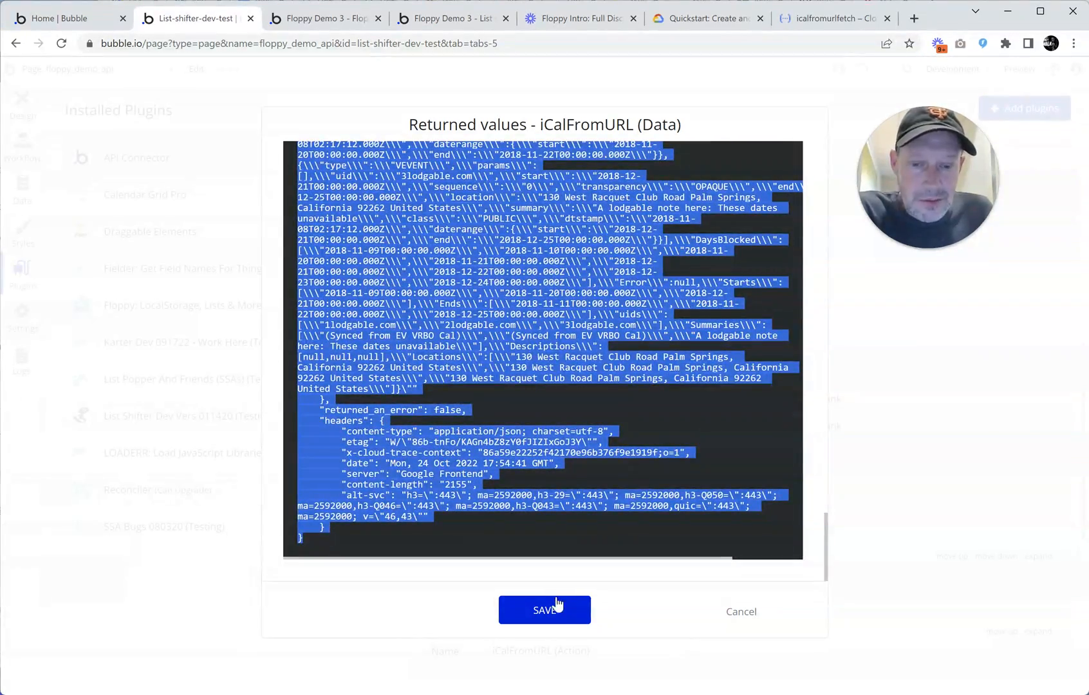
pyautogui.scroll(5, 546, 396)
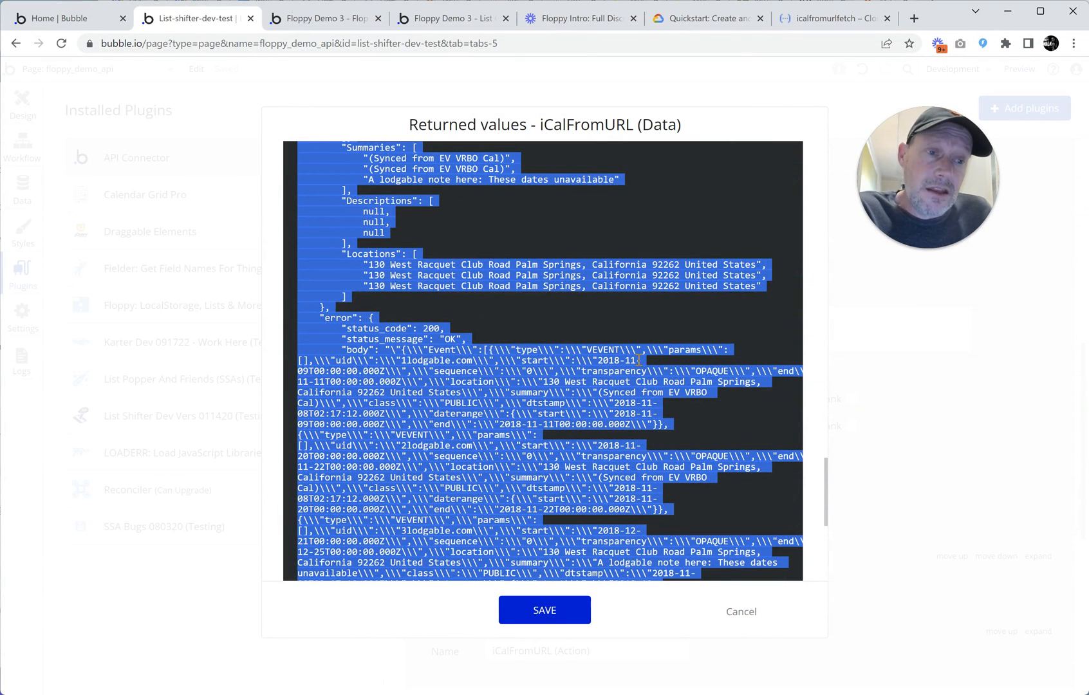
# - Switch to the running Floppy Demo 3 page and highlight part of the event JSON under API RAW BODY
pyautogui.click(331, 40)
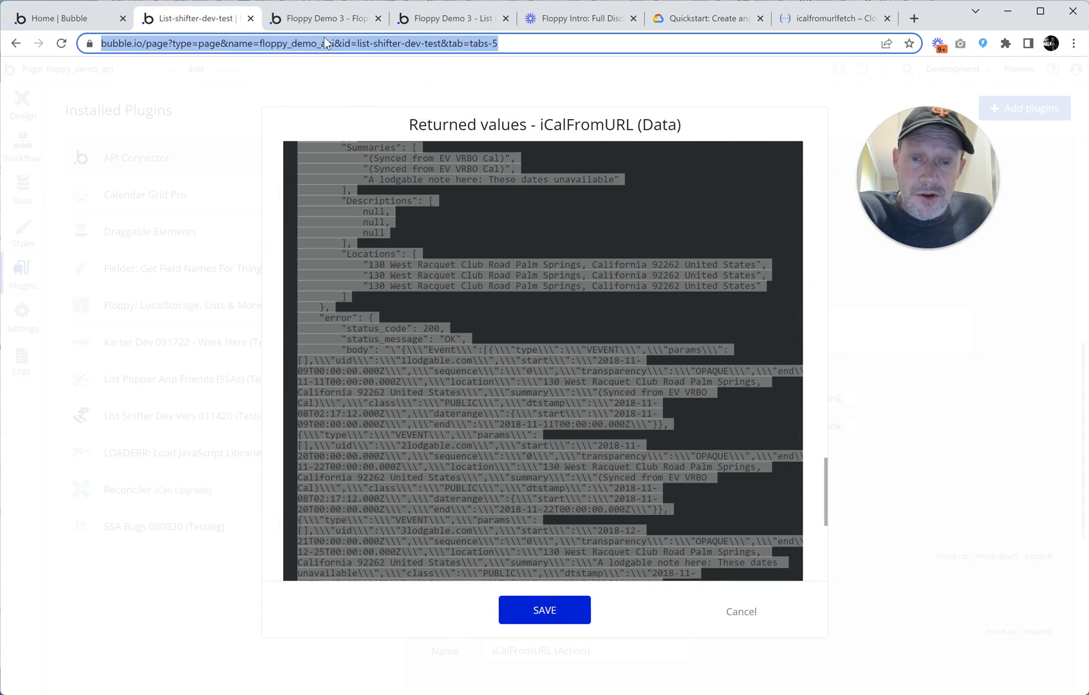
pyautogui.click(322, 21)
pyautogui.moveTo(100, 244); pyautogui.dragTo(246, 447)
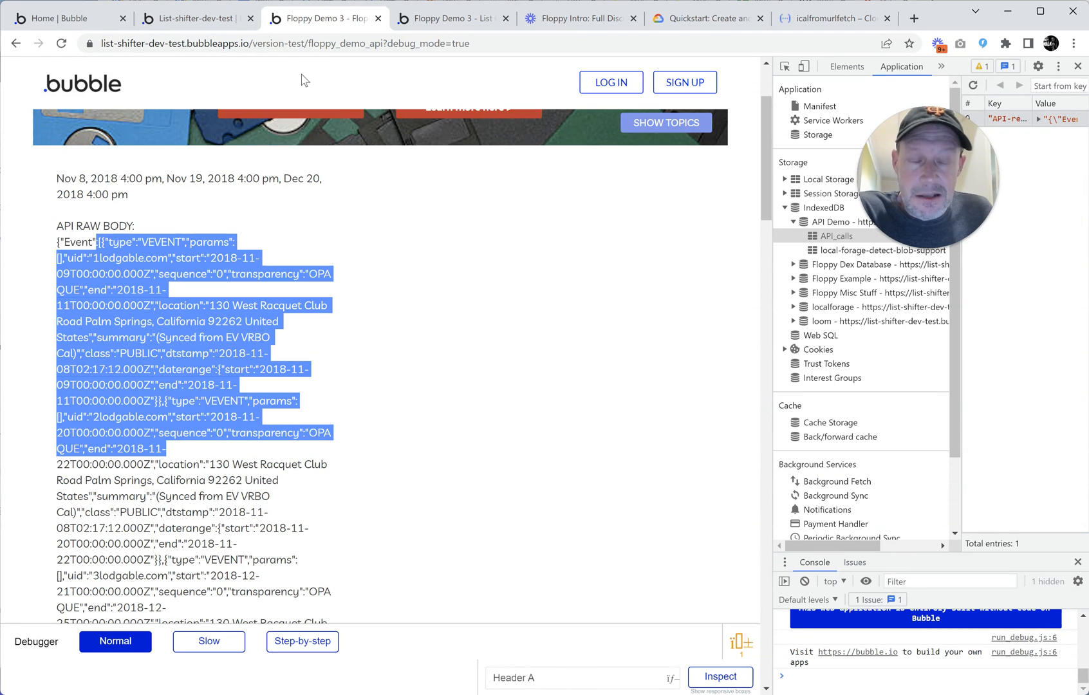
# - Return to the Bubble editor and save the returned values of the iCalFromURL (Data) call
pyautogui.click(179, 18)
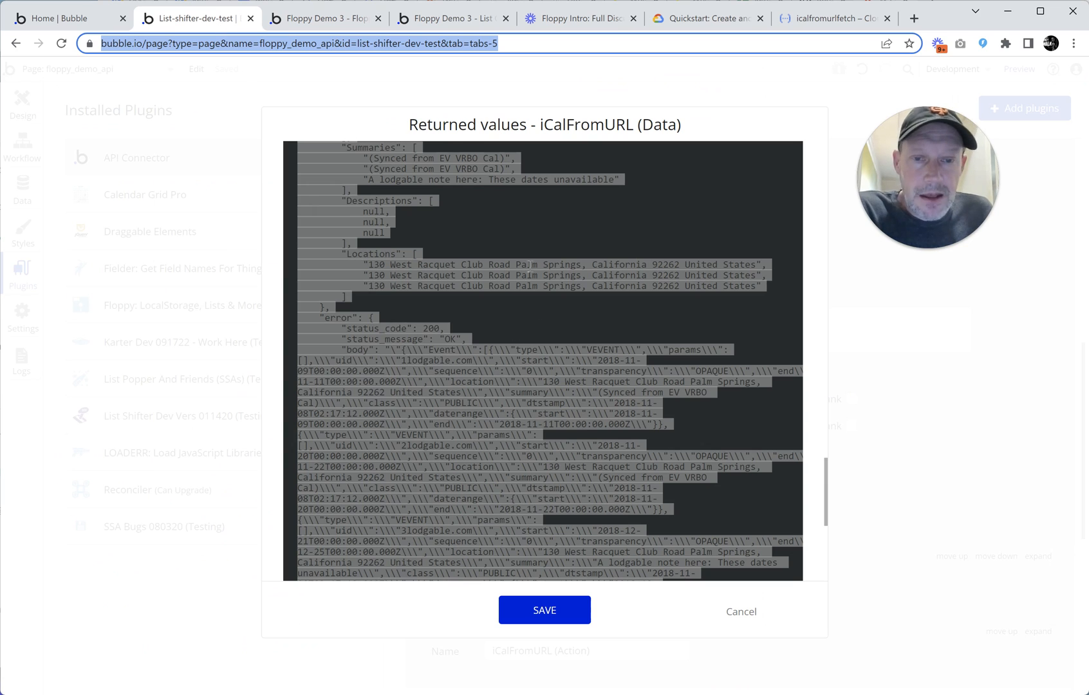
pyautogui.click(572, 613)
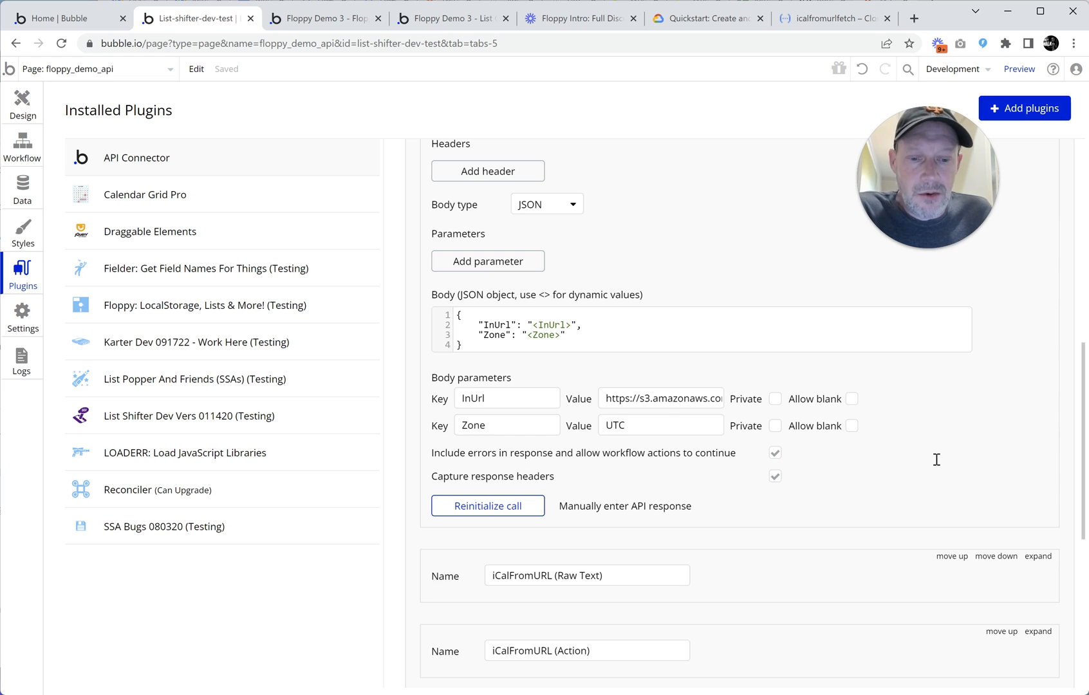
# - Look over the iCalFromURL (Data) call's settings again and highlight "Raw Text" in the name of the call below it
pyautogui.scroll(-1, 932, 459)
pyautogui.scroll(2, 803, 324)
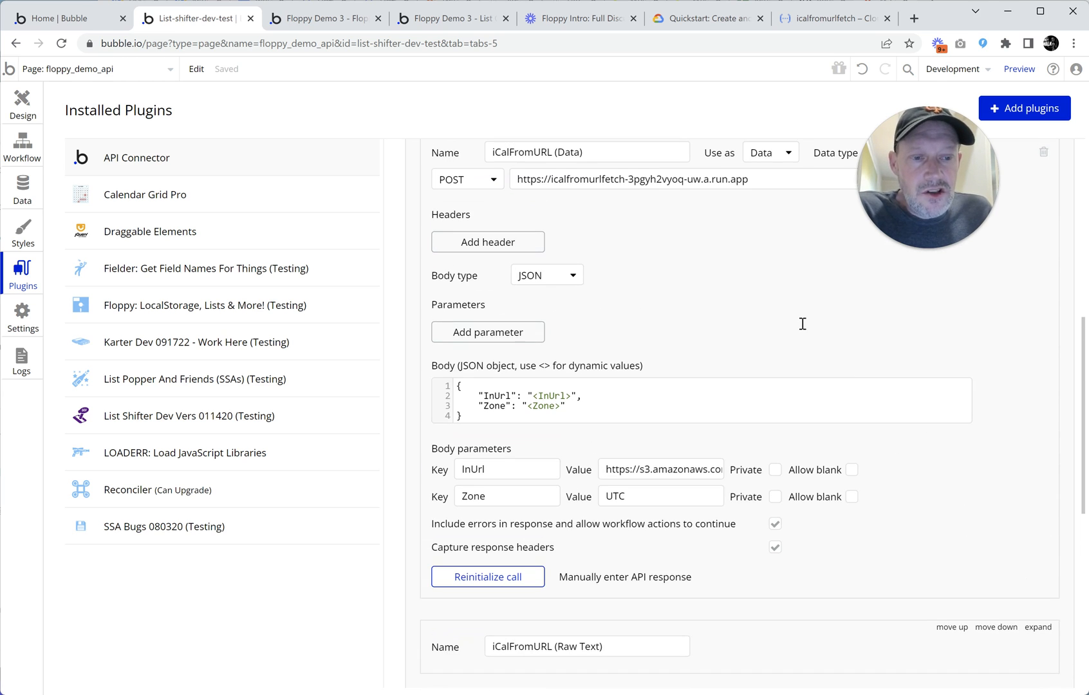
pyautogui.scroll(2, 794, 325)
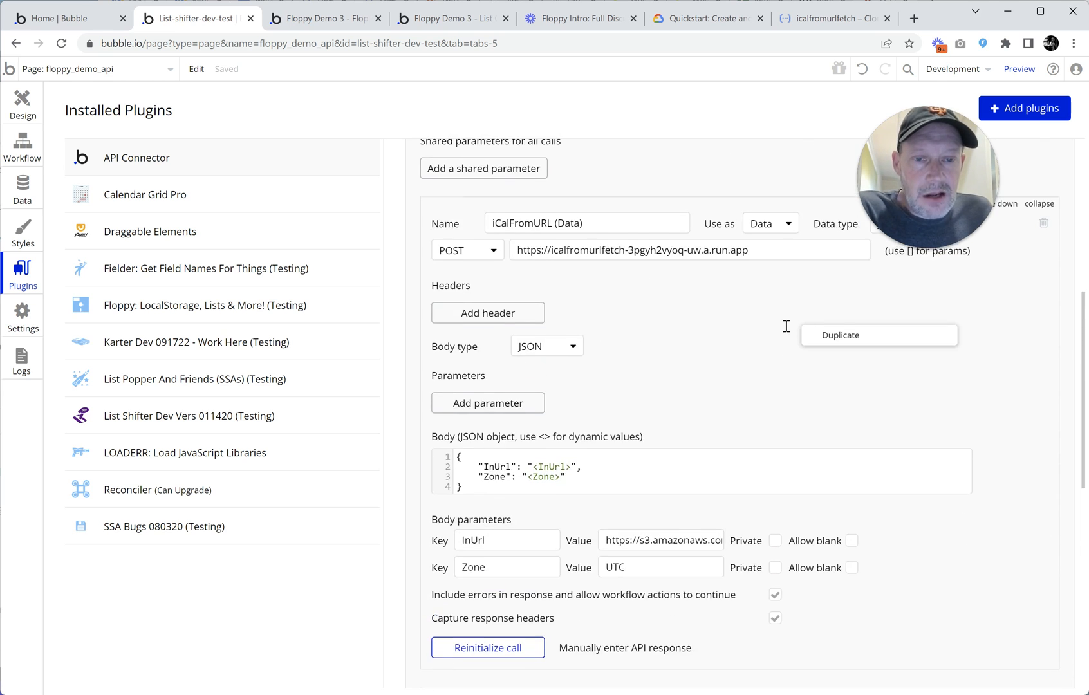
pyautogui.scroll(1, 770, 354)
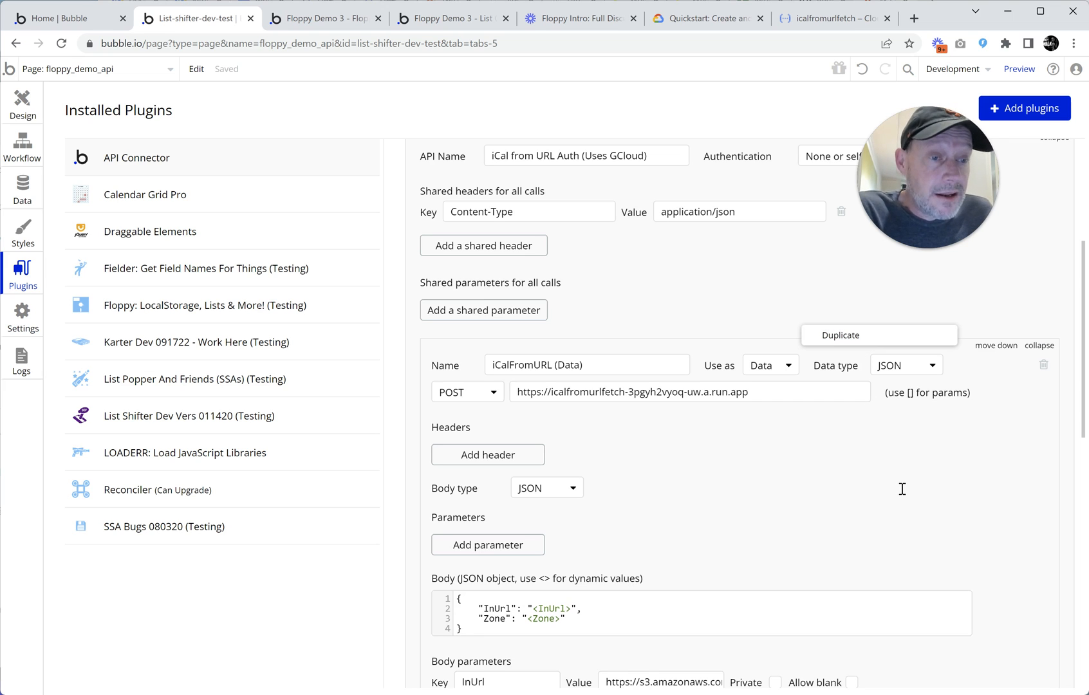
pyautogui.scroll(-2, 901, 489)
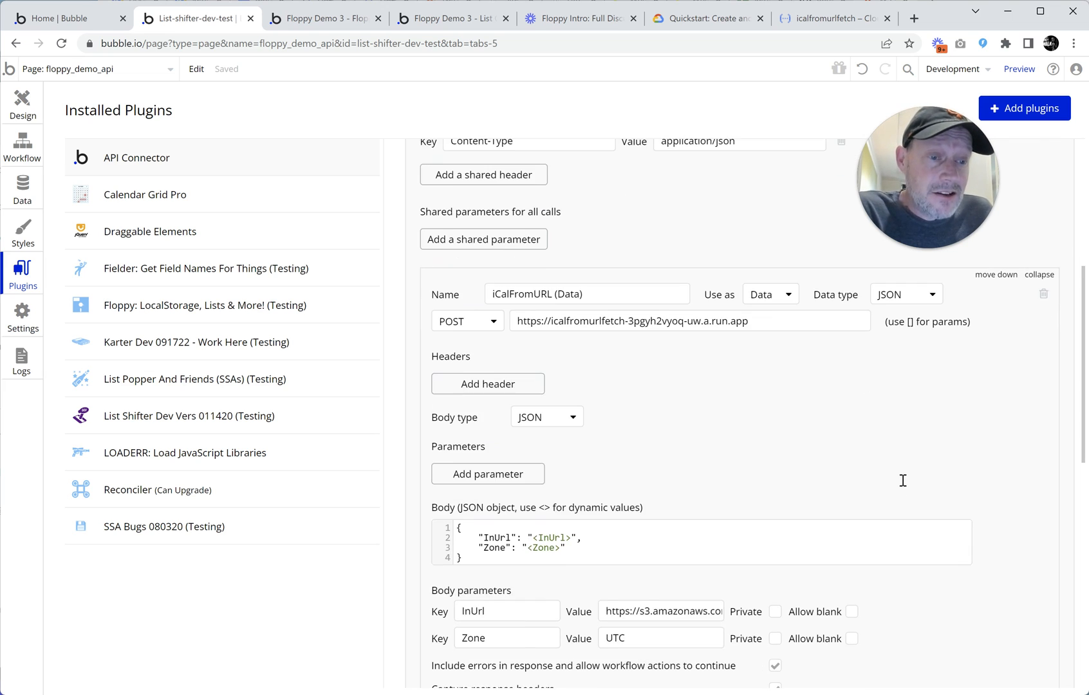
pyautogui.scroll(-5, 903, 478)
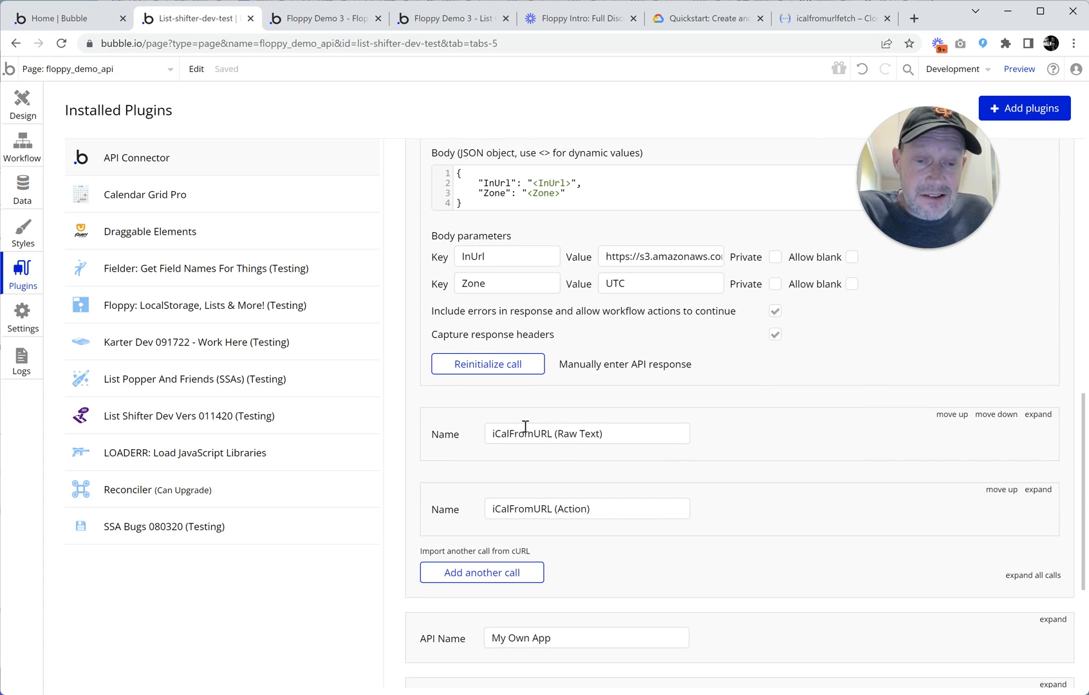
pyautogui.moveTo(487, 432); pyautogui.dragTo(600, 437)
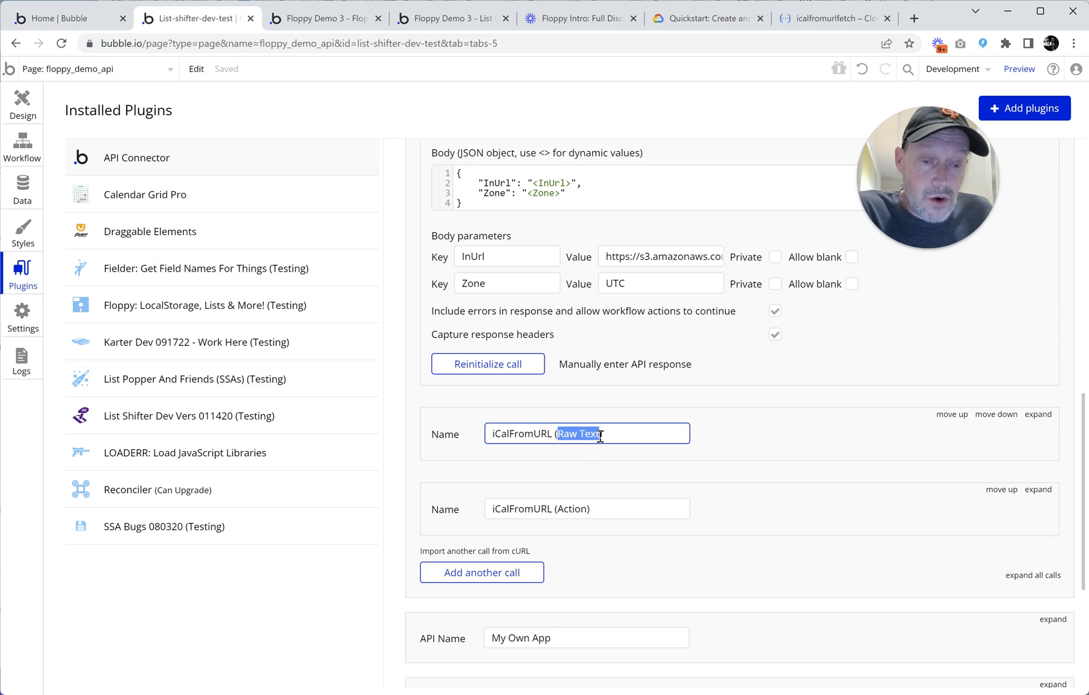
# - Expand the iCalFromURL (Raw Text) call and look over its request settings and body parameters
pyautogui.click(1034, 416)
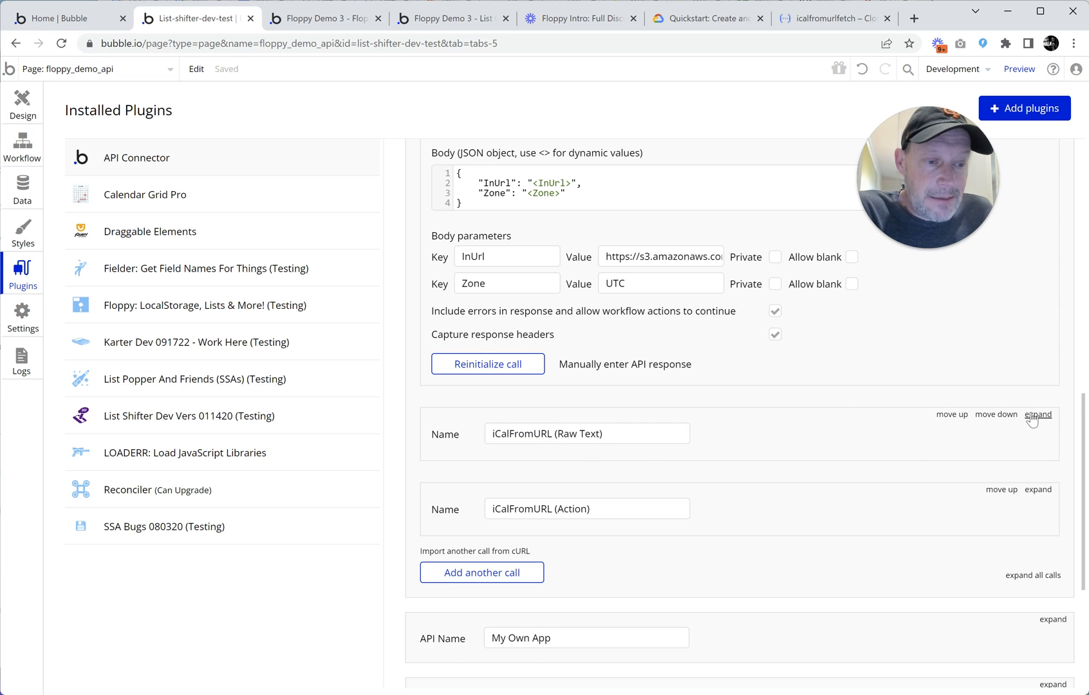
pyautogui.scroll(2, 643, 361)
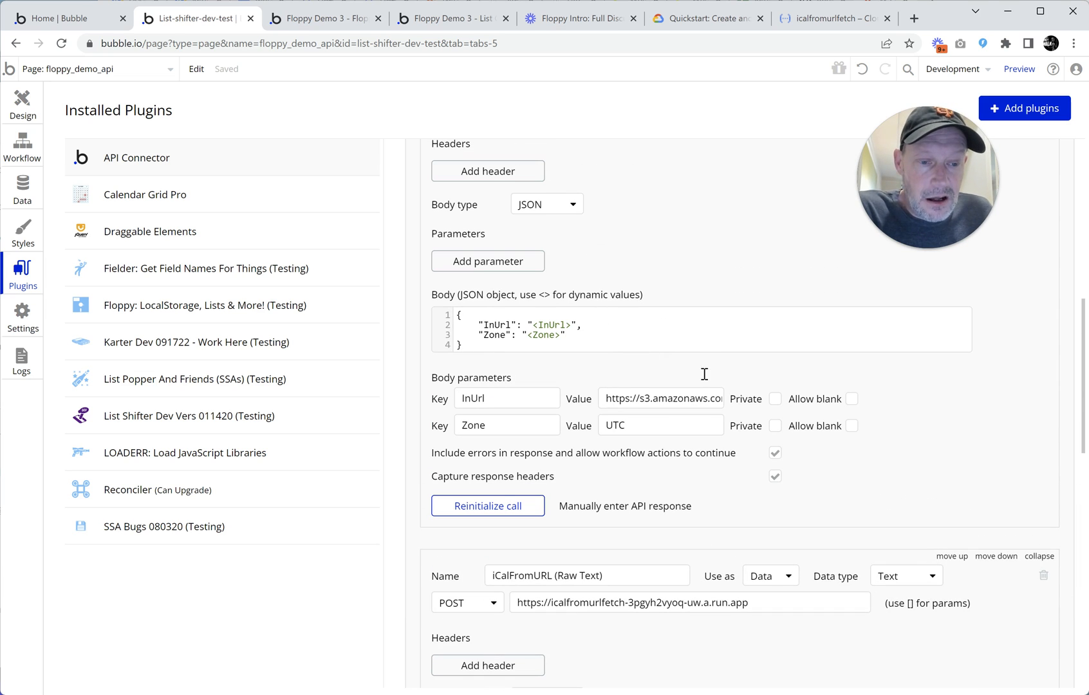
pyautogui.scroll(2, 706, 360)
pyautogui.scroll(-6, 708, 360)
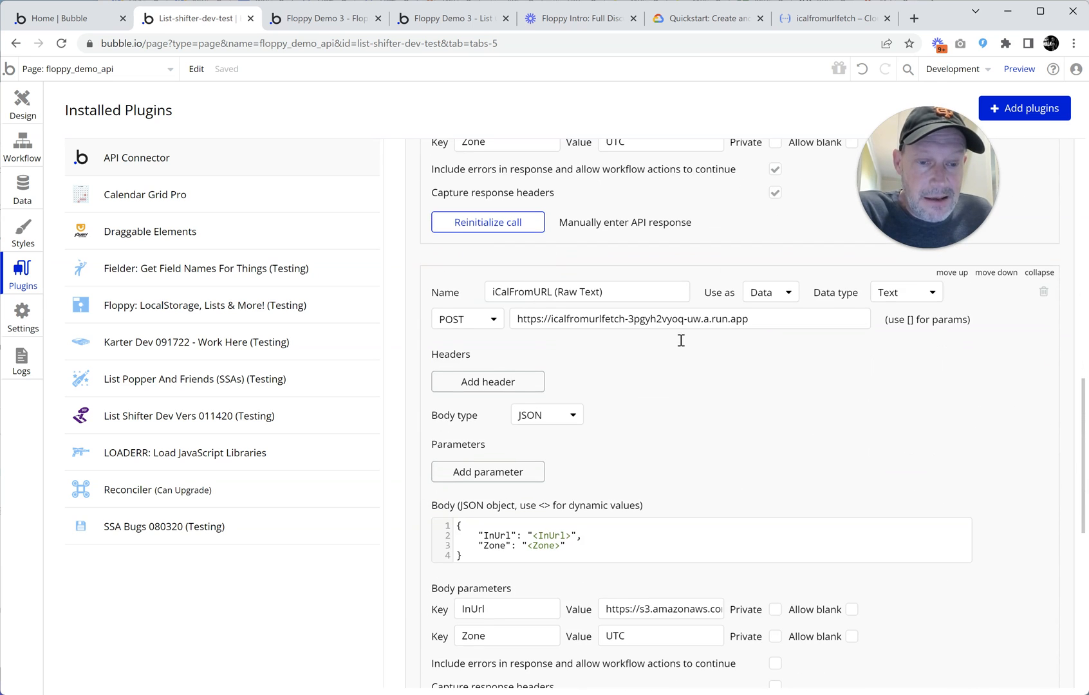
pyautogui.scroll(-2, 681, 340)
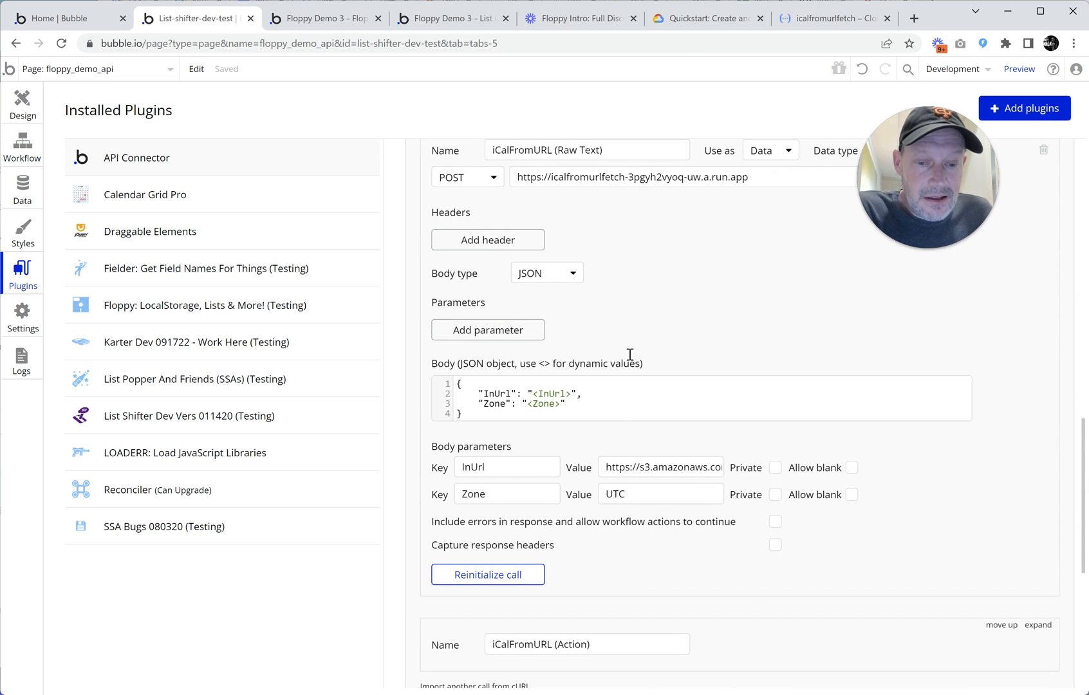
pyautogui.scroll(2, 948, 377)
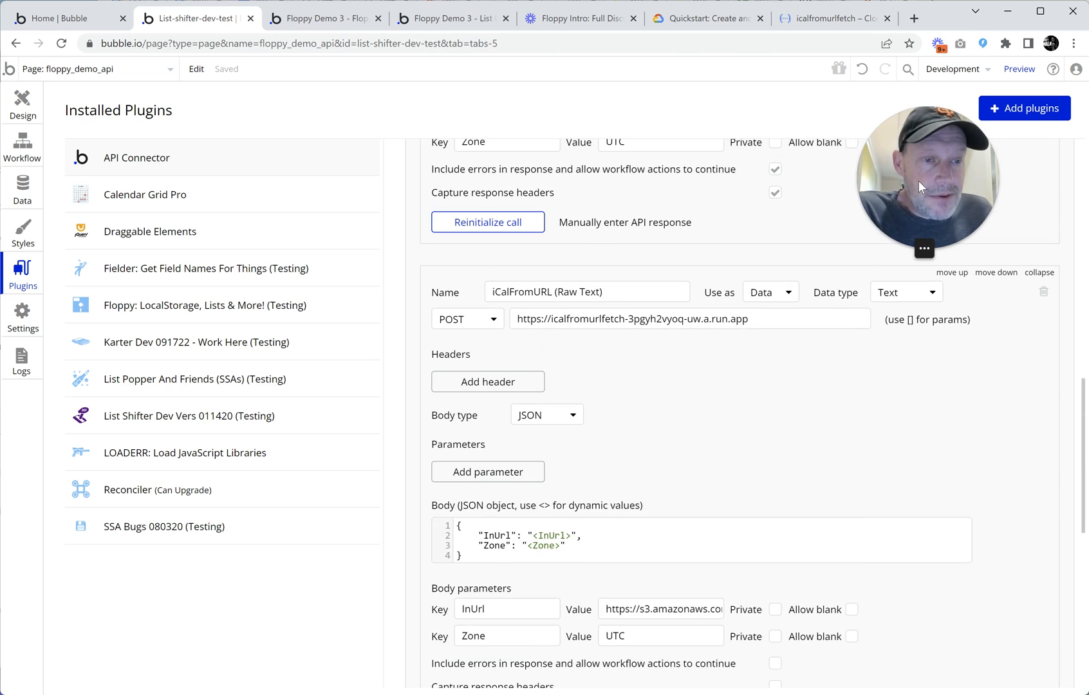
# - Show the data type choices of the iCalFromURL (Data) call and keep JSON
pyautogui.moveTo(919, 182); pyautogui.dragTo(779, 397)
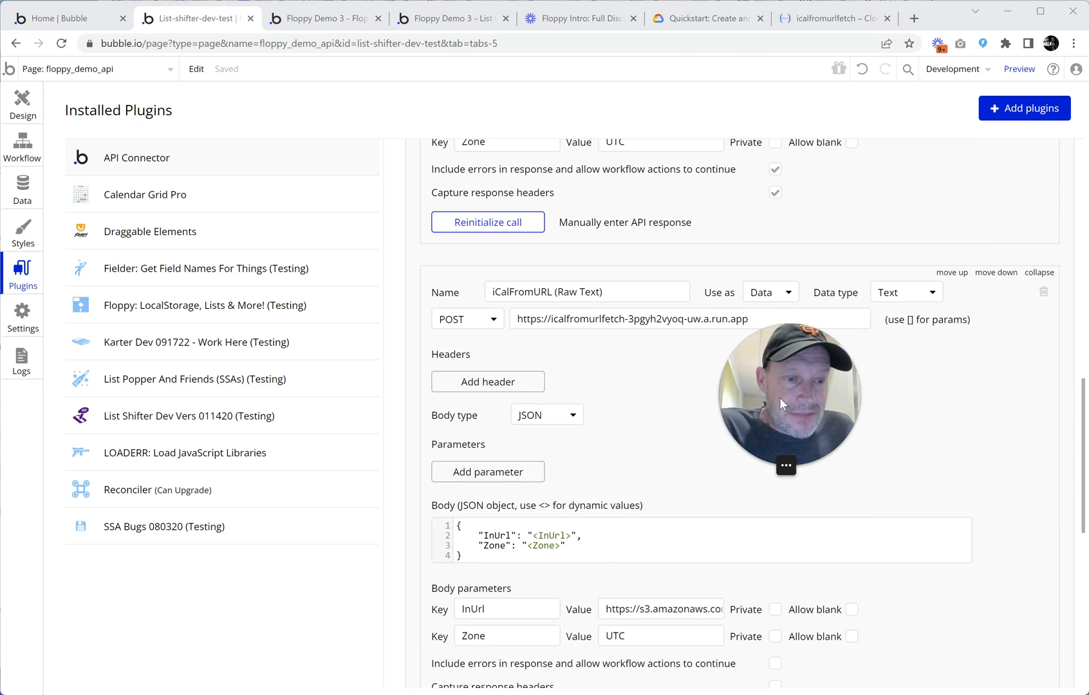
pyautogui.click(919, 298)
pyautogui.click(912, 234)
pyautogui.scroll(3, 920, 249)
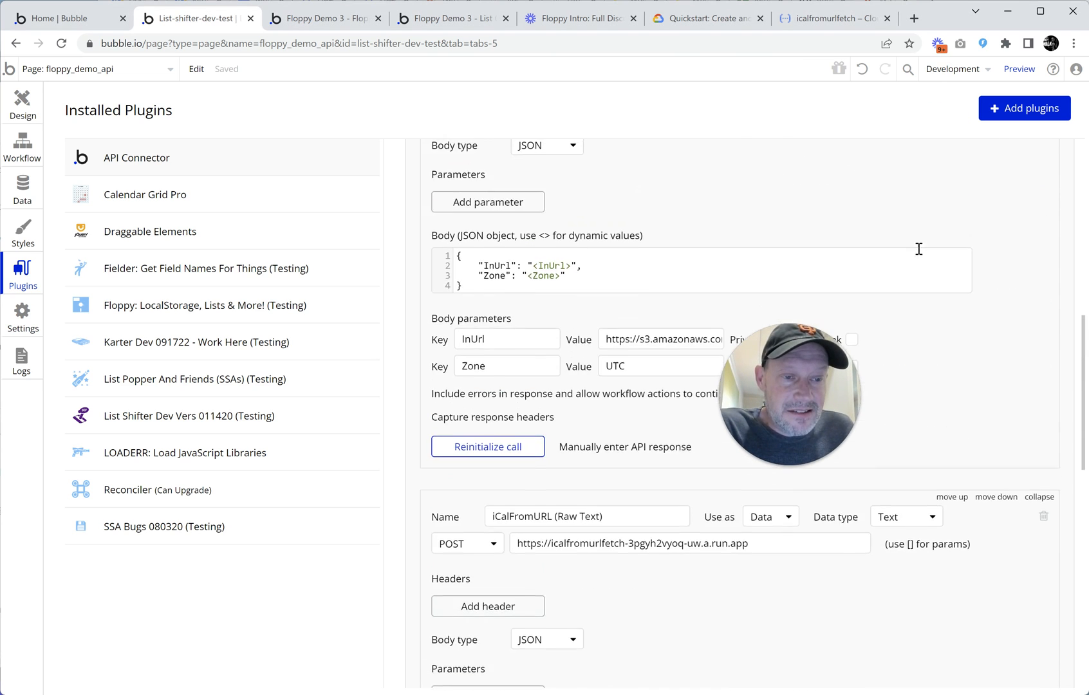
pyautogui.scroll(3, 919, 249)
pyautogui.click(929, 224)
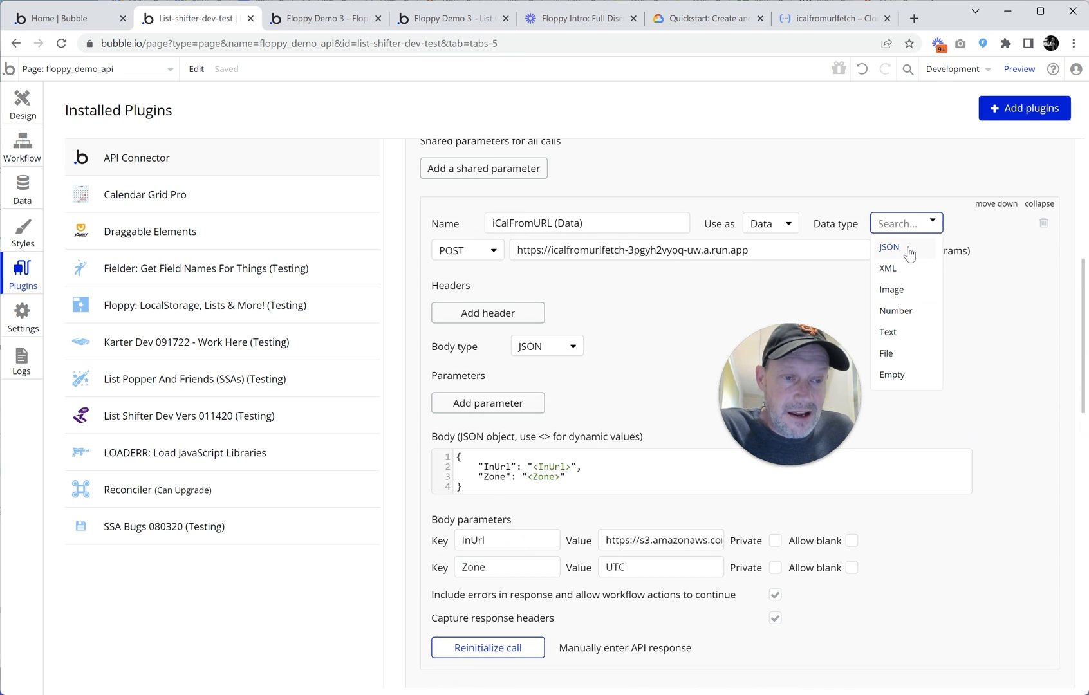
pyautogui.click(983, 245)
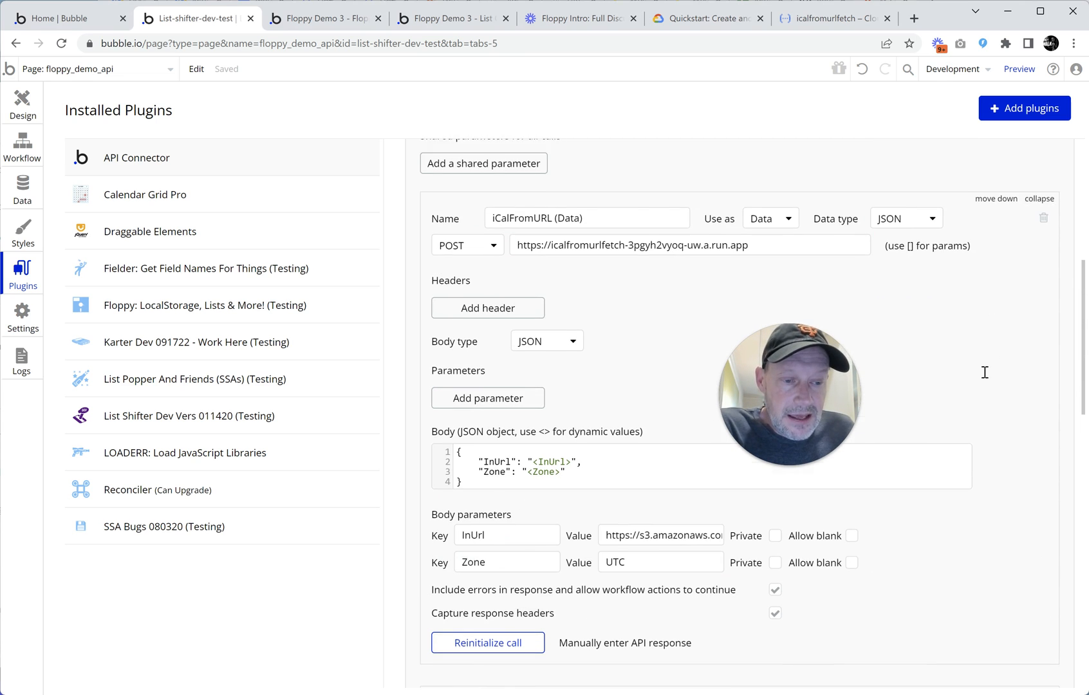
# - Show the data type choices of the iCalFromURL (Raw Text) call and keep Text
pyautogui.scroll(-4, 984, 380)
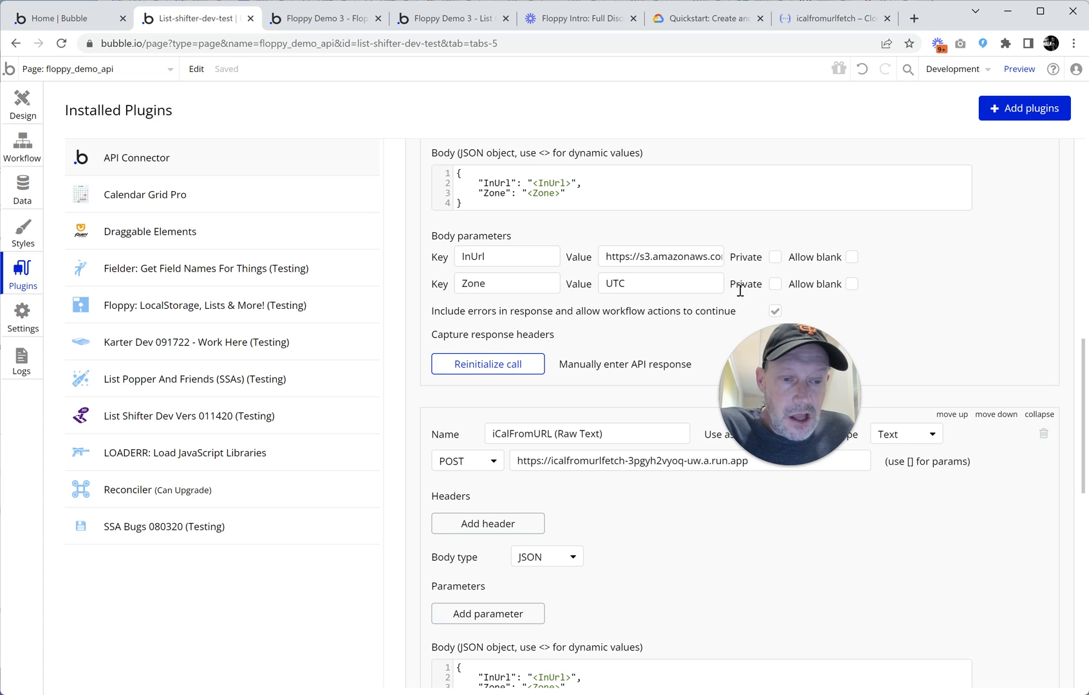
pyautogui.click(907, 436)
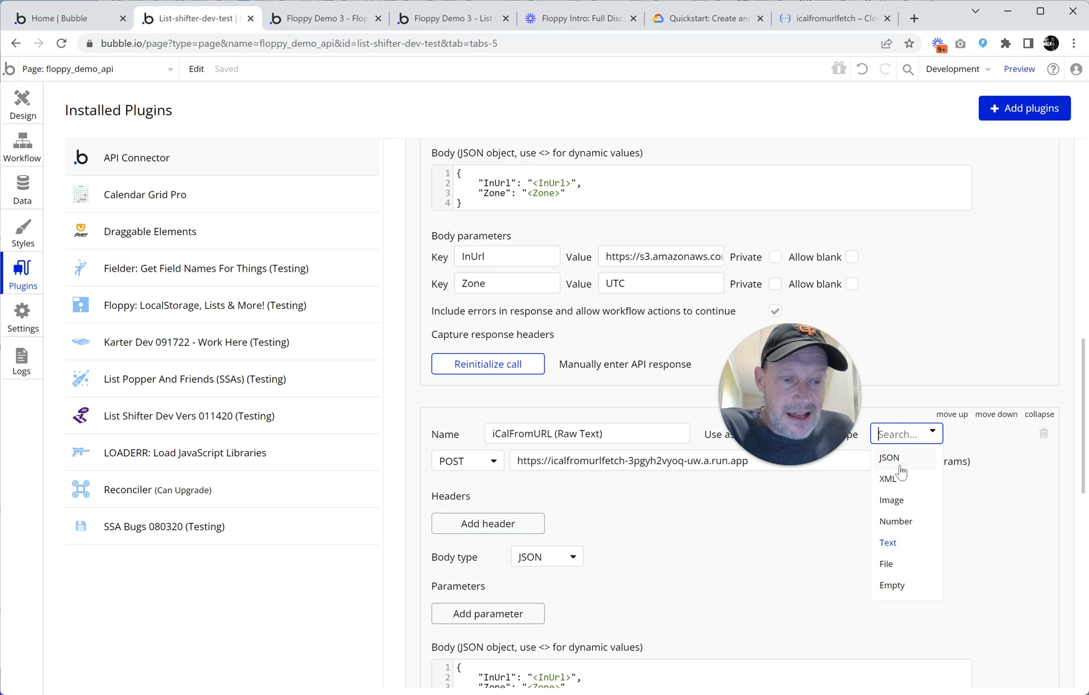
pyautogui.click(898, 555)
pyautogui.scroll(-4, 907, 521)
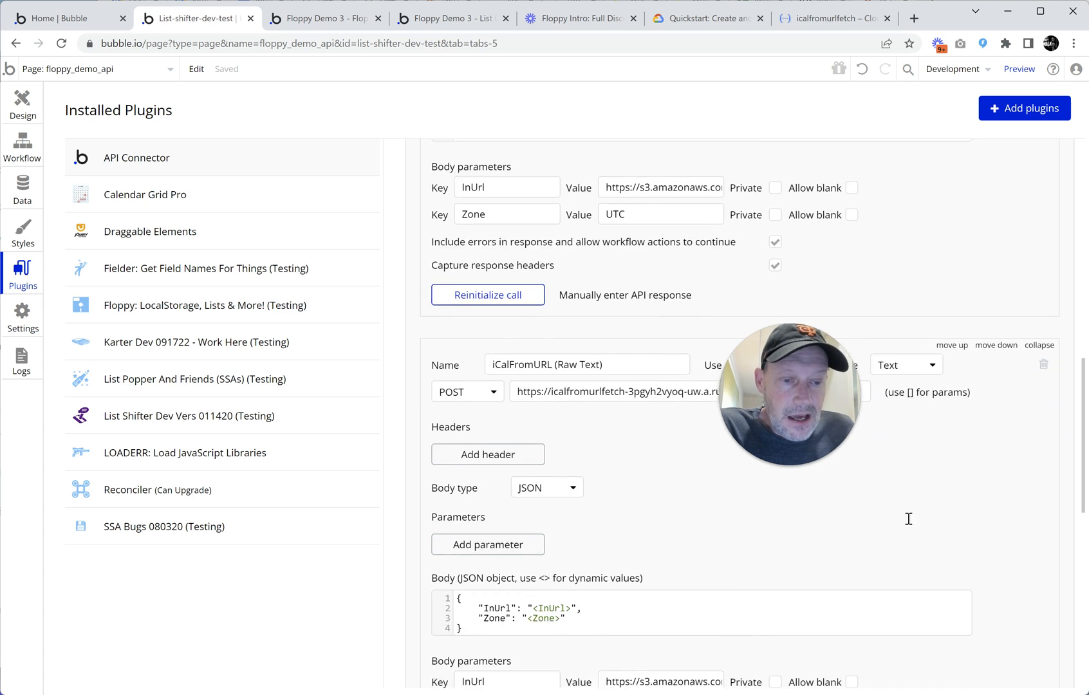
# - Reinitialize the iCalFromURL (Raw Text) call and examine its raw text response and settings
pyautogui.click(509, 577)
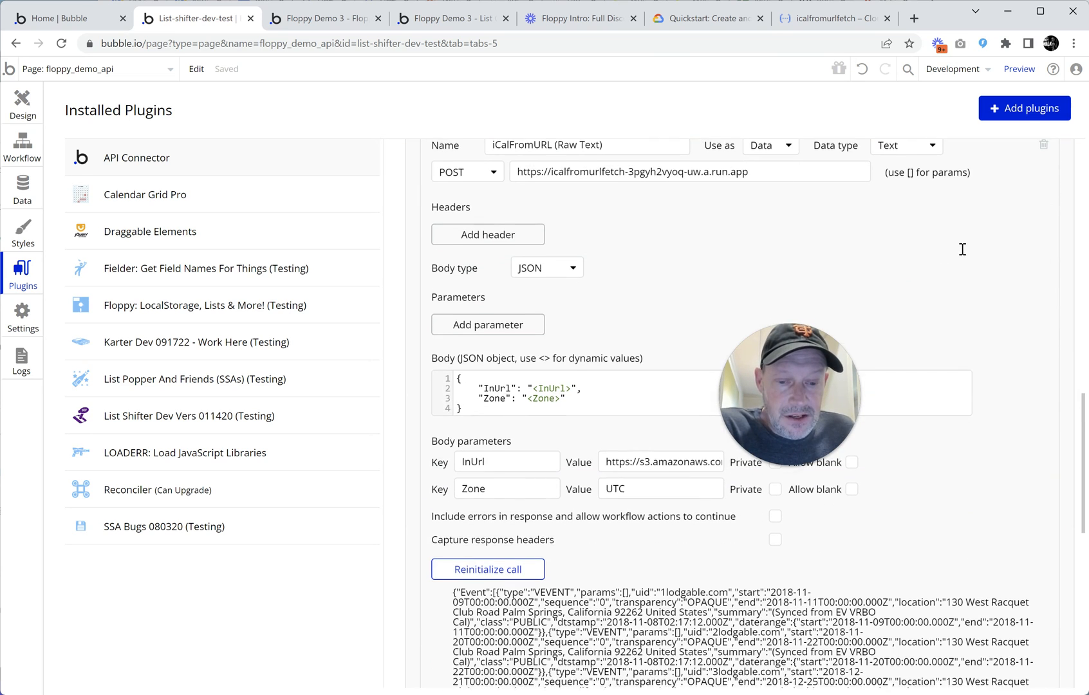
pyautogui.scroll(-4, 897, 350)
pyautogui.moveTo(822, 377); pyautogui.dragTo(920, 208)
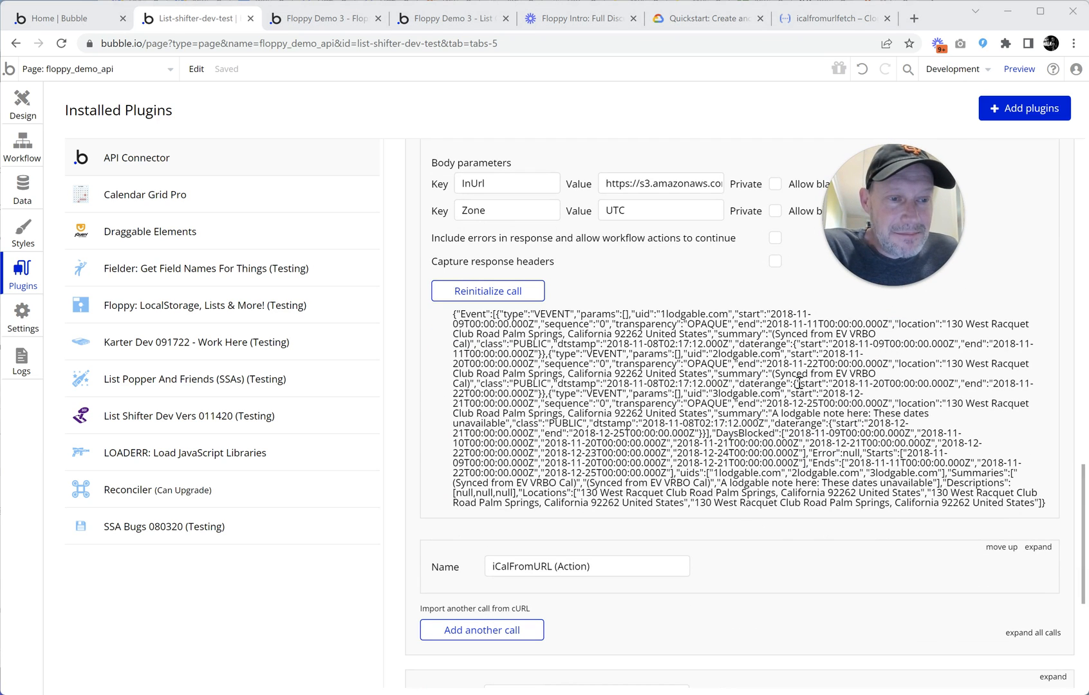
pyautogui.scroll(2, 811, 385)
pyautogui.scroll(-2, 810, 386)
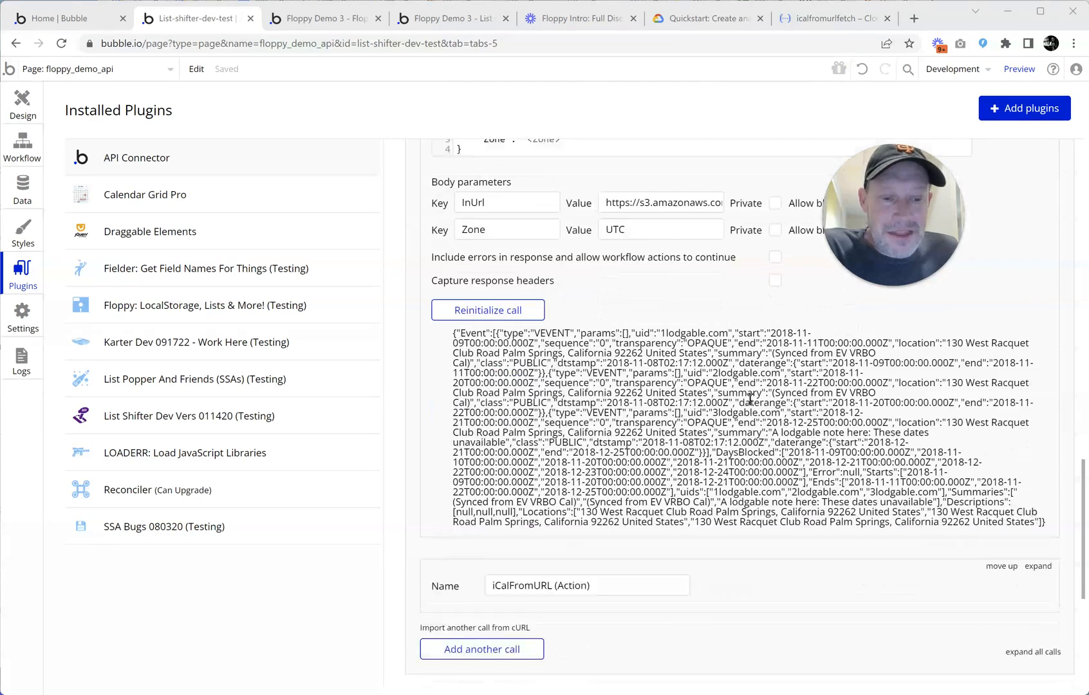
pyautogui.scroll(5, 639, 381)
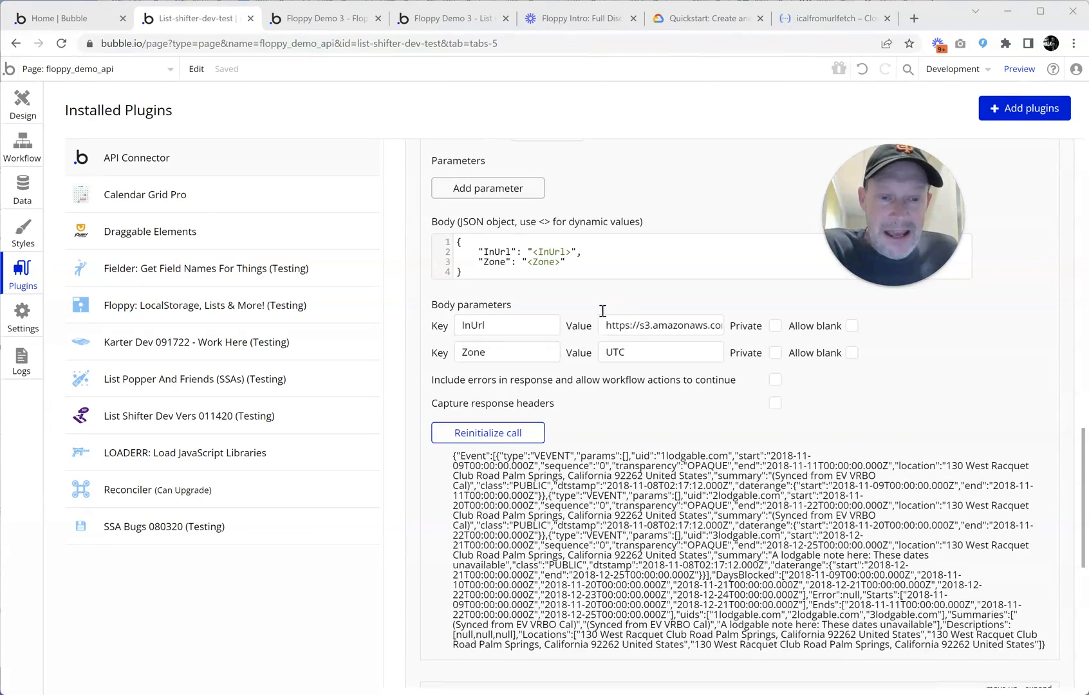
pyautogui.scroll(2, 705, 344)
pyautogui.scroll(-2, 678, 281)
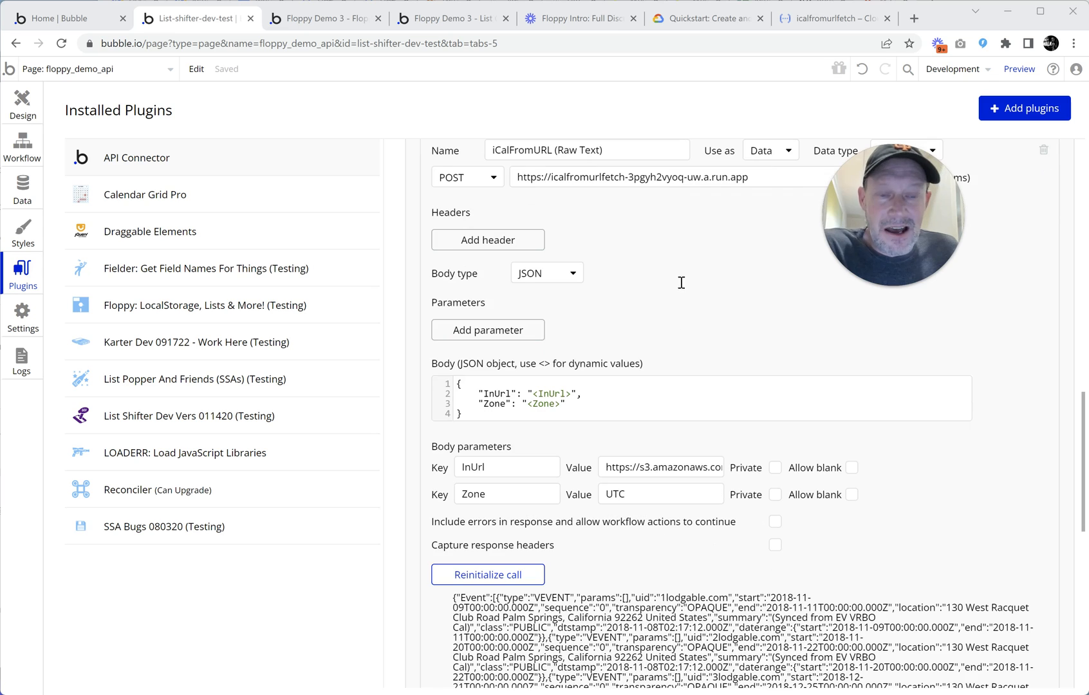
pyautogui.scroll(2, 635, 304)
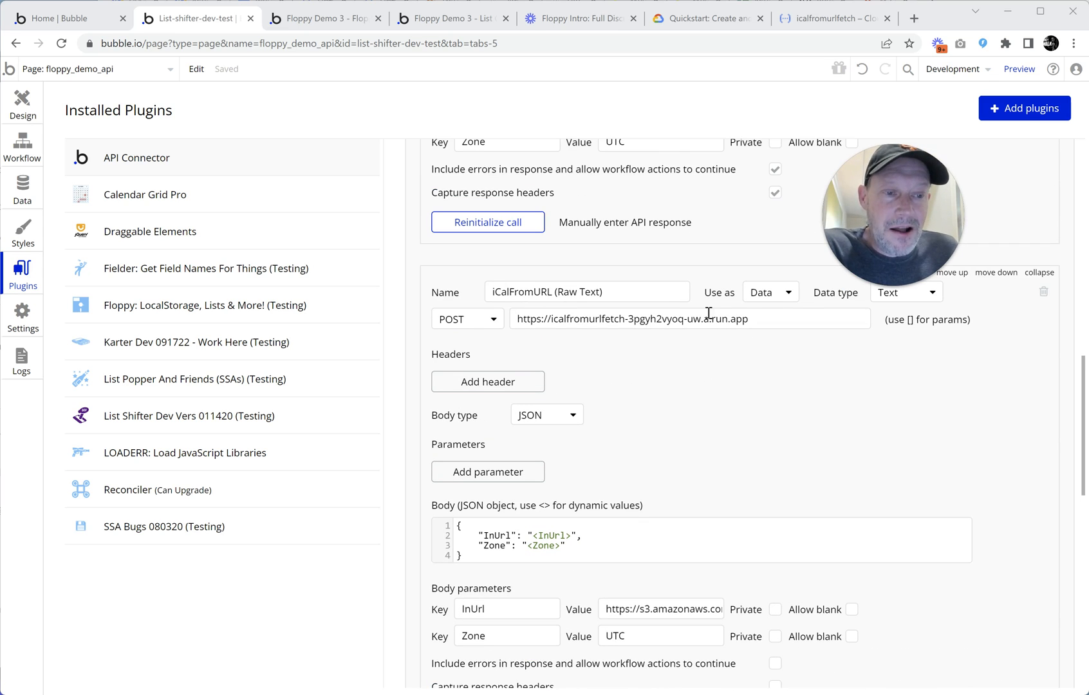
# - Return to the page design and add the line "ALTERNATIVE METHOD TO GET BODY TEXT:" below the API RAW BODY expression in the text element
pyautogui.click(24, 111)
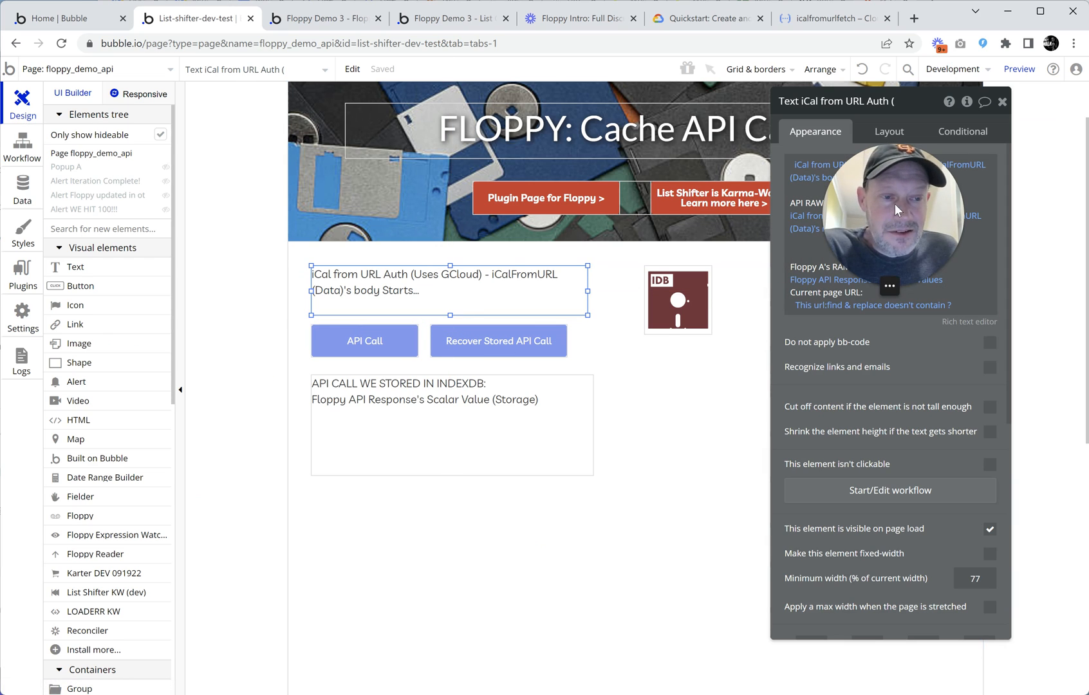
pyautogui.moveTo(893, 226); pyautogui.dragTo(615, 272)
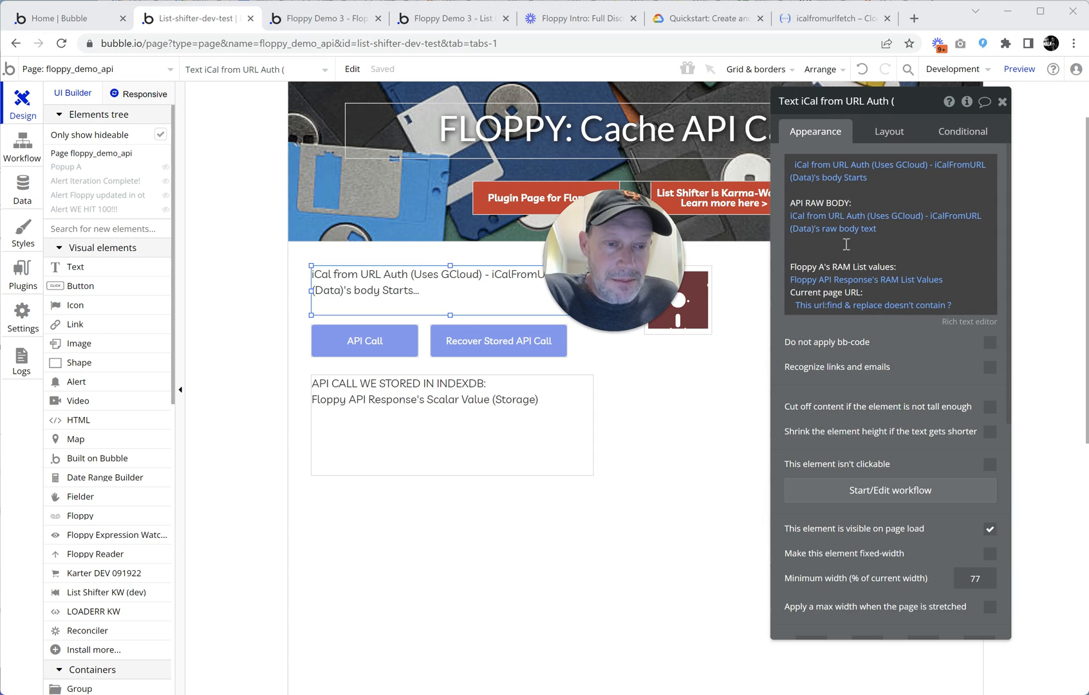
pyautogui.click(846, 245)
pyautogui.click(836, 250)
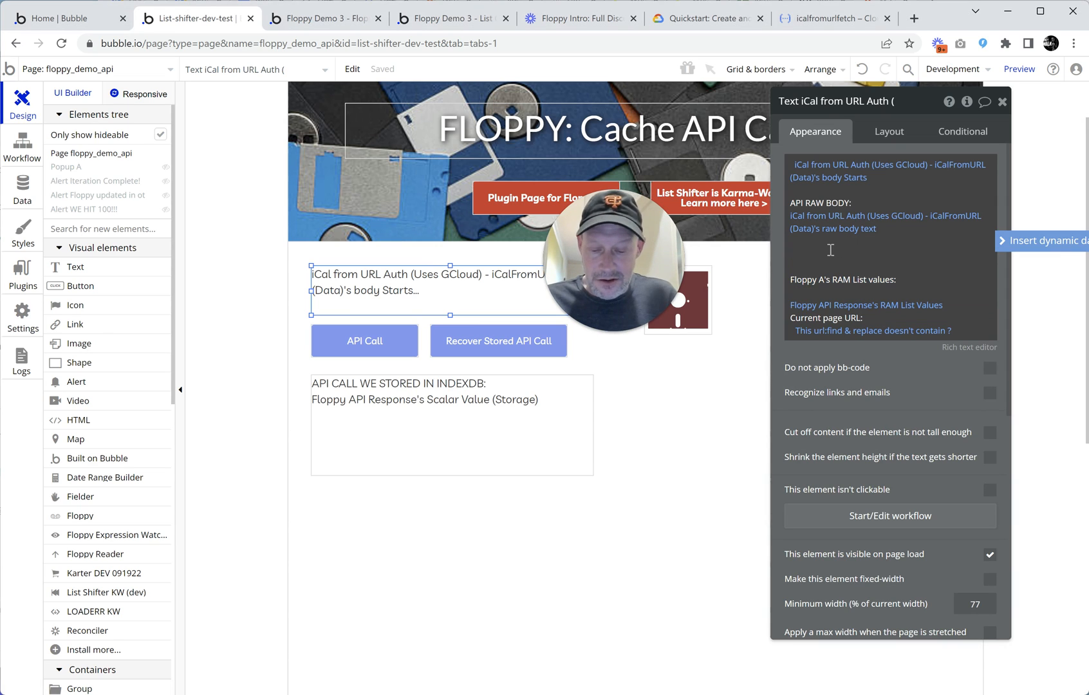
pyautogui.press('capslock')
pyautogui.write('ALTERNATIVE METHOD TO GET BODY TEXT:')
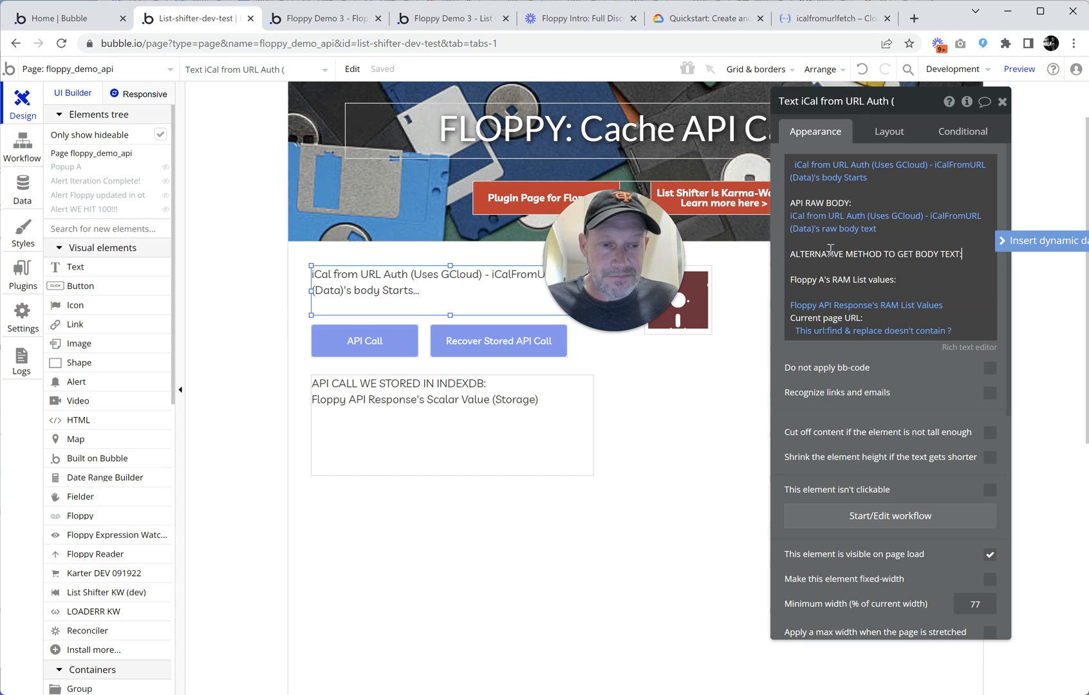
pyautogui.press('Return')
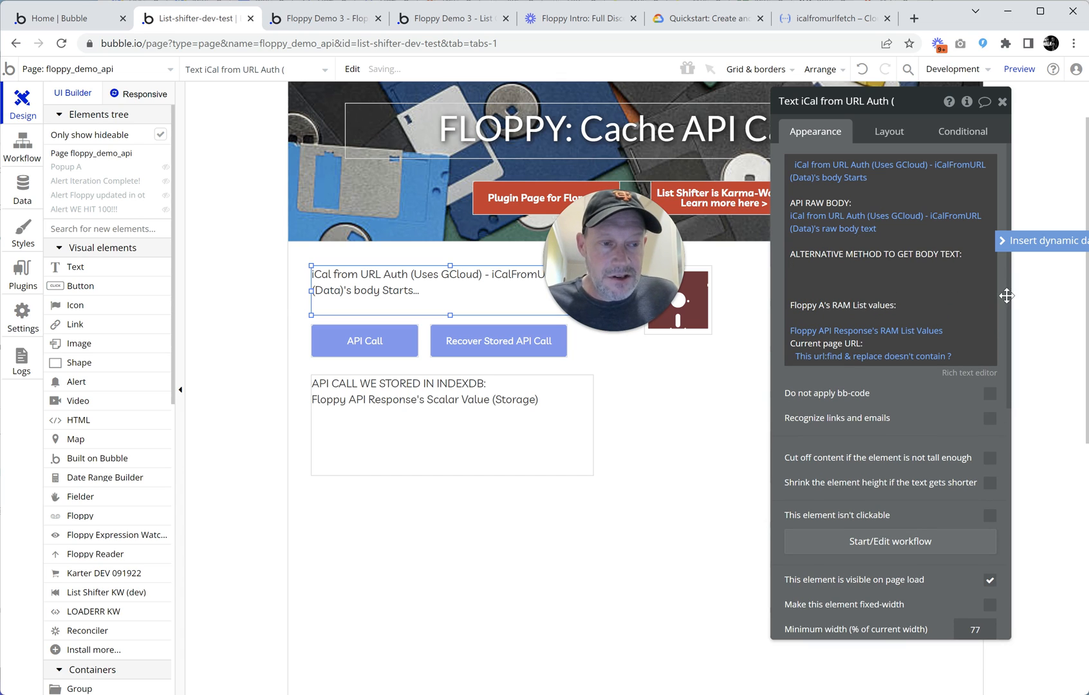
# - Insert external API data from "iCal from URL Auth (Uses GCloud) - iCalFromURL (Raw Text)" under the ALTERNATIVE METHOD heading
pyautogui.click(1033, 241)
pyautogui.write('G')
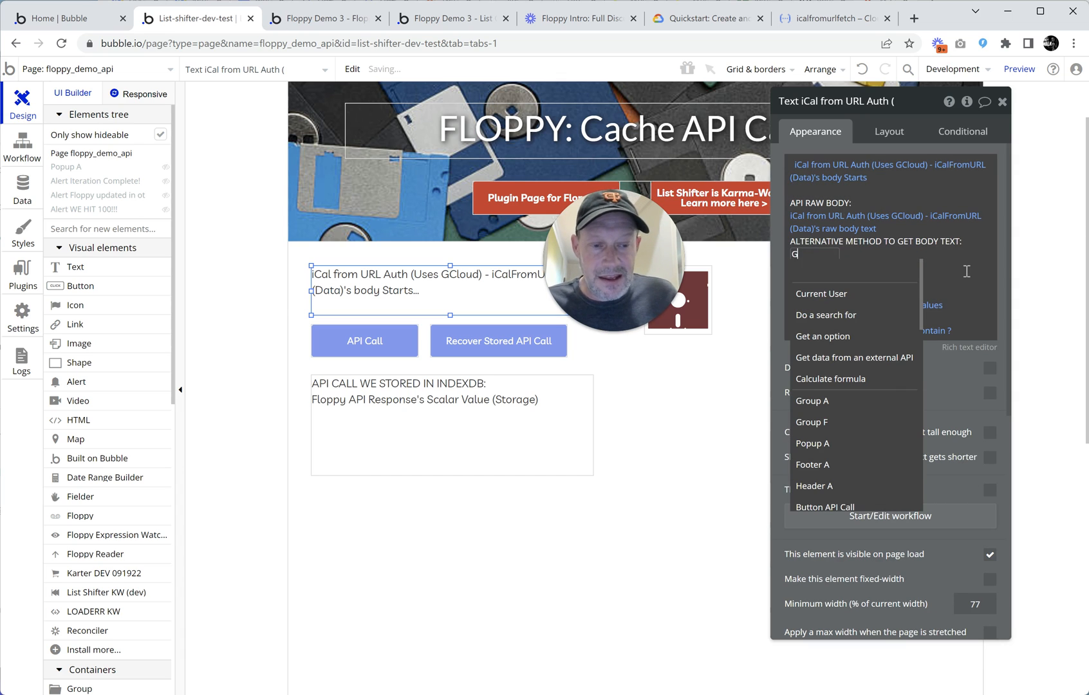
pyautogui.write('ET')
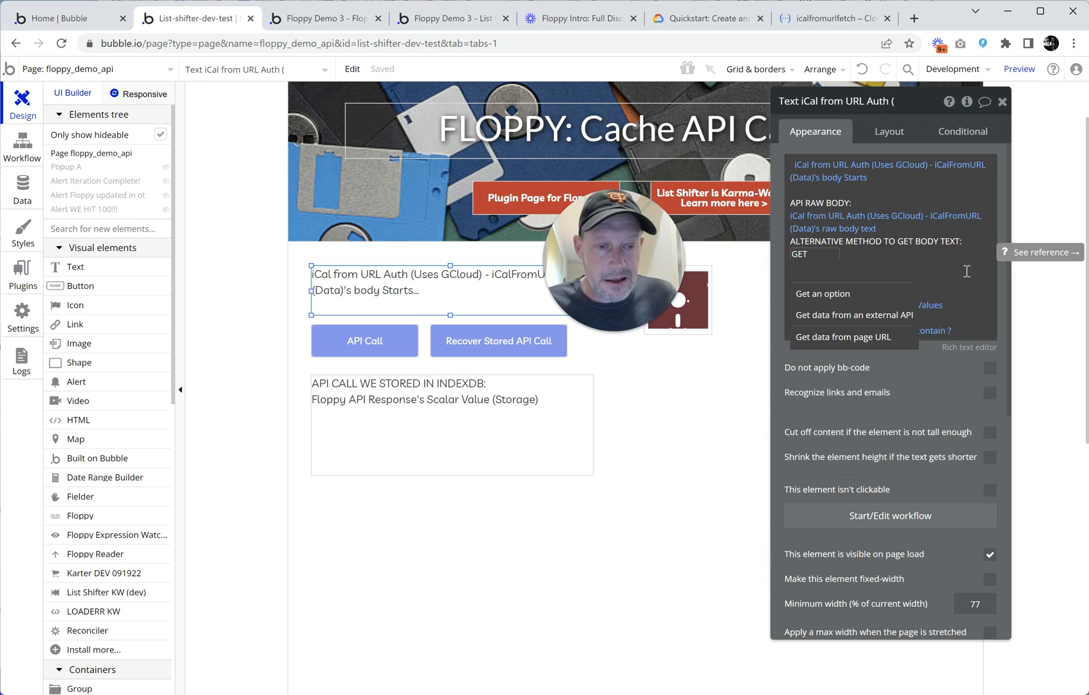
pyautogui.click(830, 337)
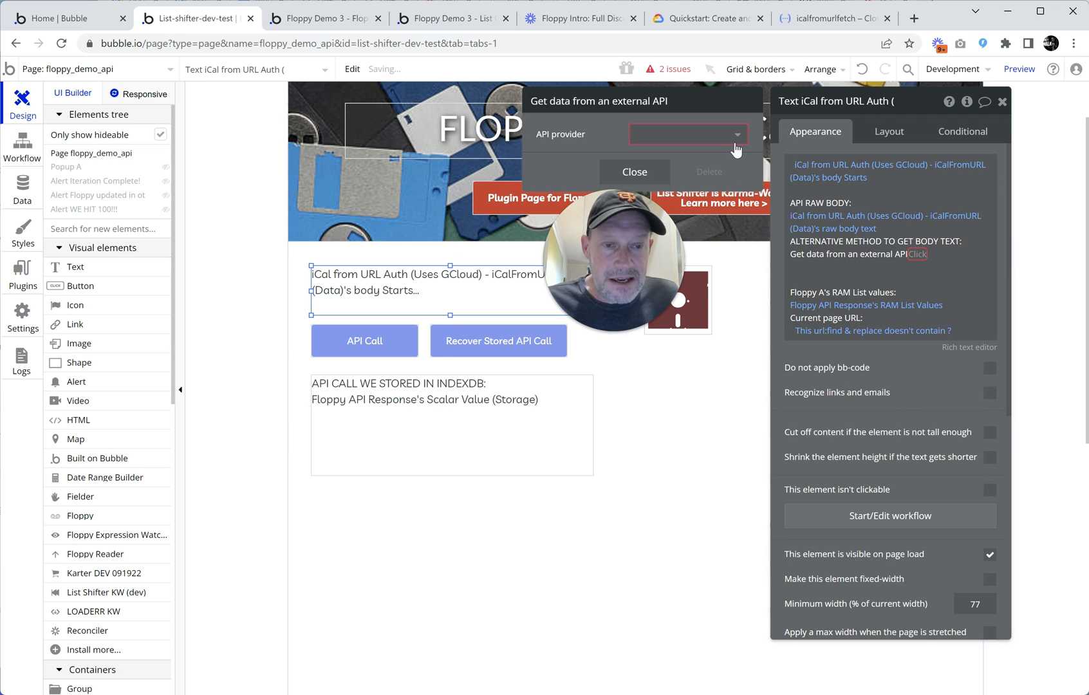
pyautogui.click(738, 134)
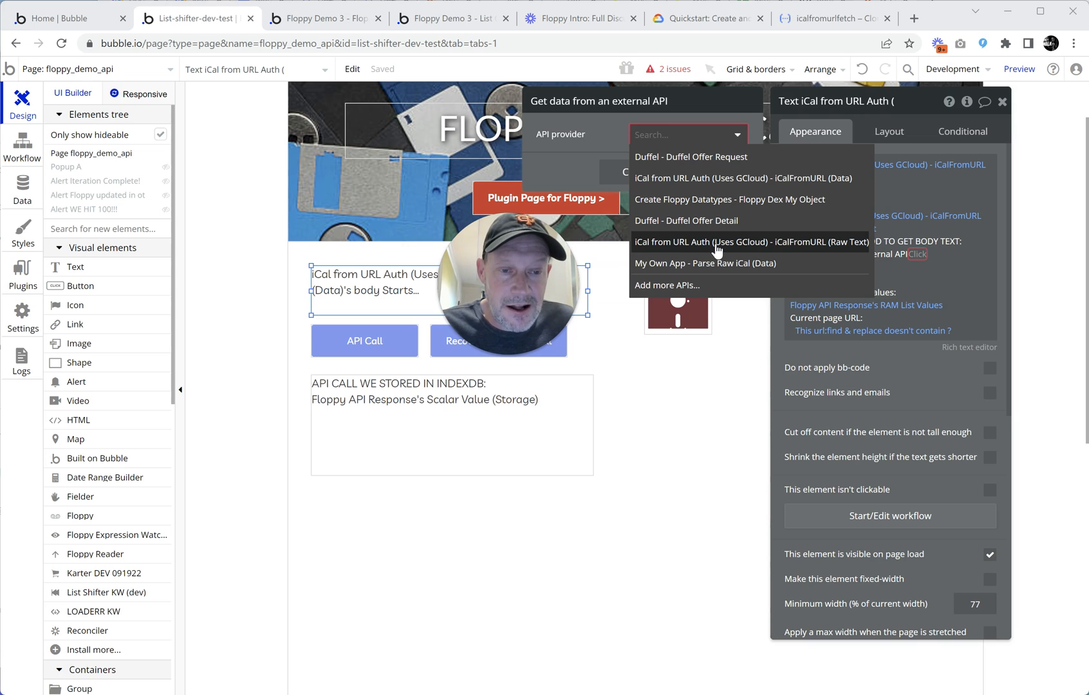
pyautogui.click(854, 245)
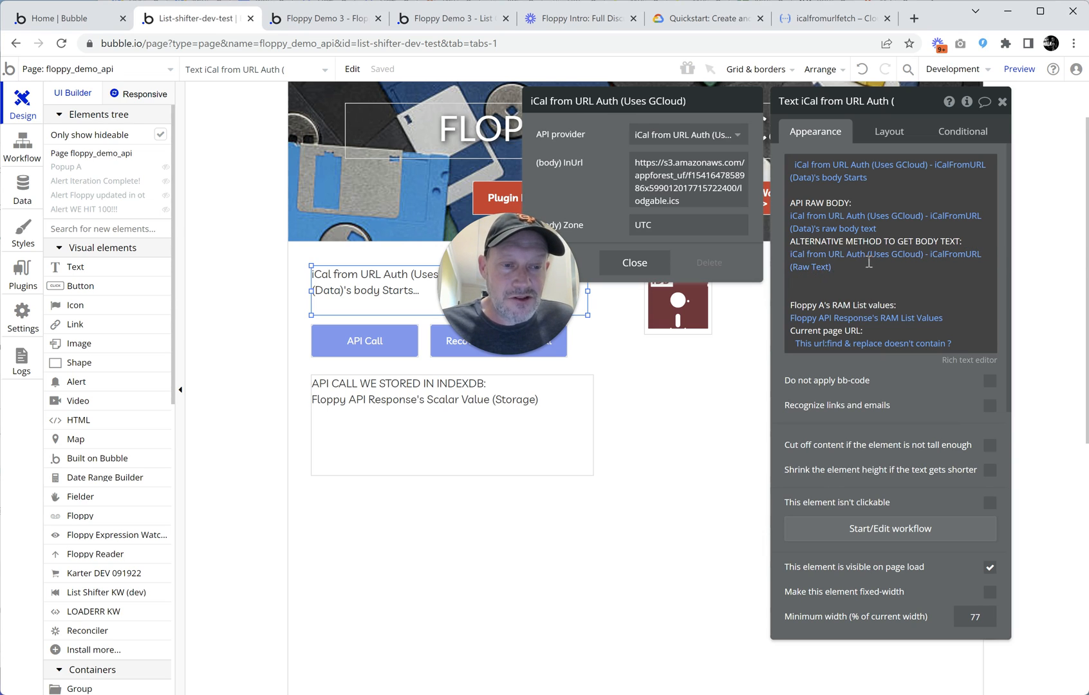
# - Close the external API settings and add blank lines above the ALTERNATIVE METHOD heading in the text element
pyautogui.moveTo(863, 262)
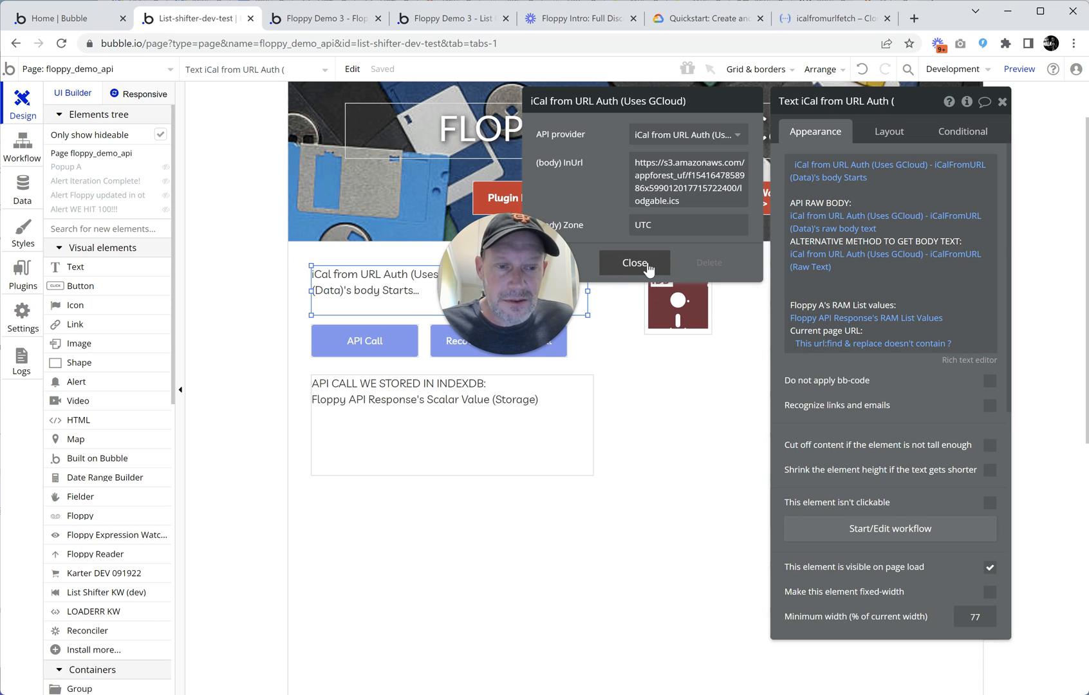
pyautogui.click(810, 244)
pyautogui.click(809, 246)
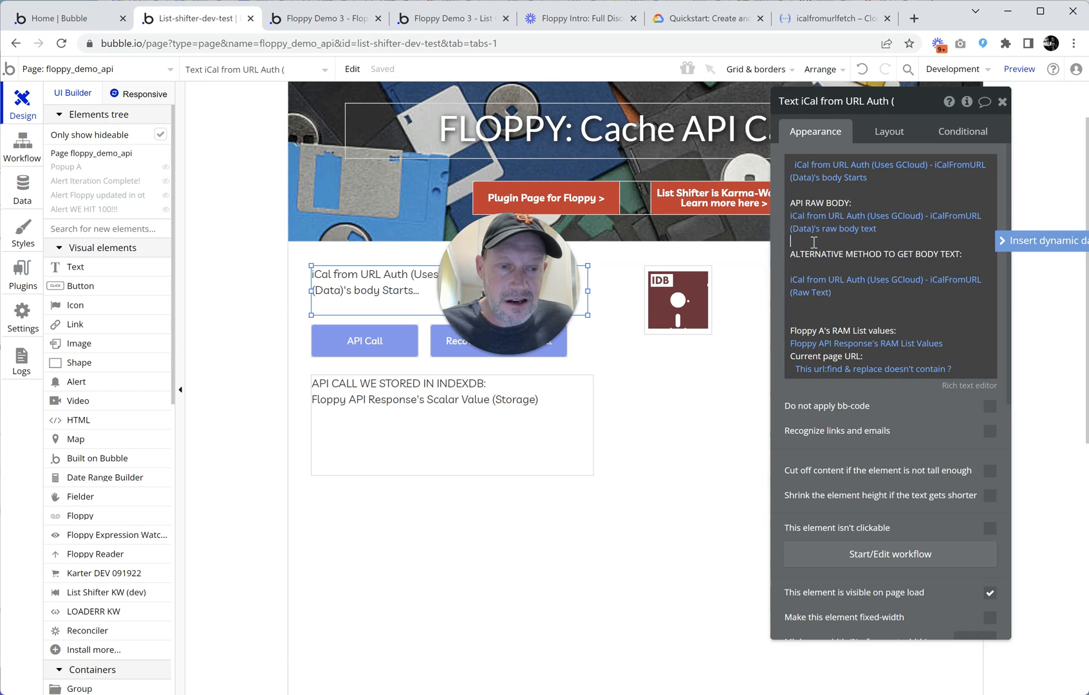
pyautogui.press('Return')
pyautogui.press('Return')
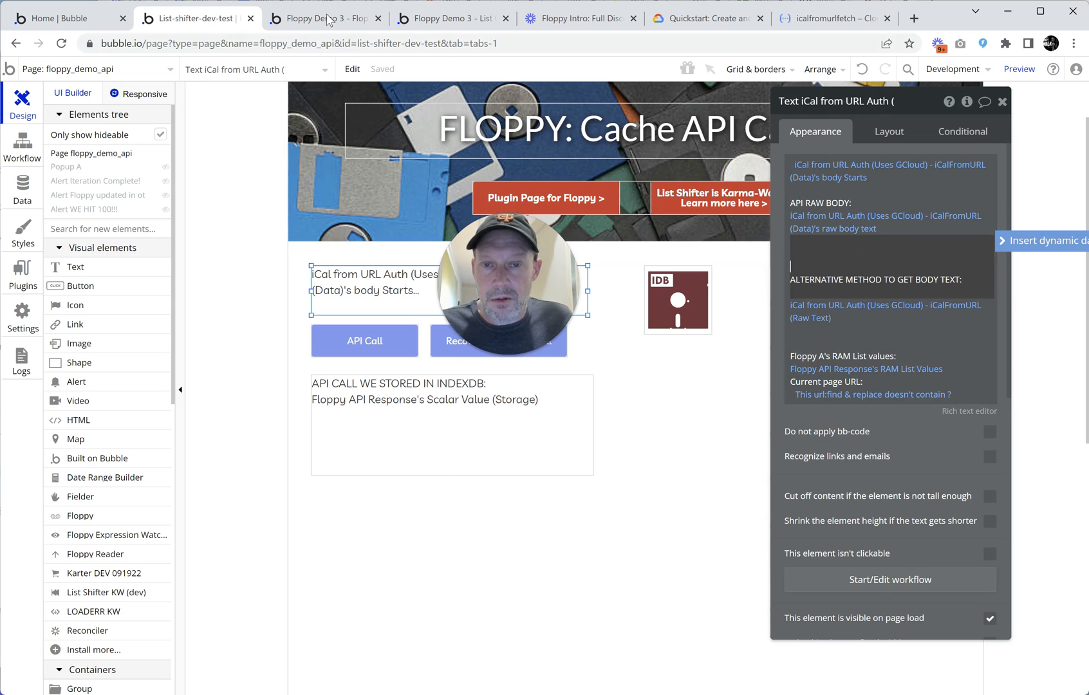
# - Switch to the running Floppy Demo 3 page, reload it and examine the output under ALTERNATIVE METHOD TO GET BODY TEXT
pyautogui.click(328, 19)
pyautogui.press('F5')
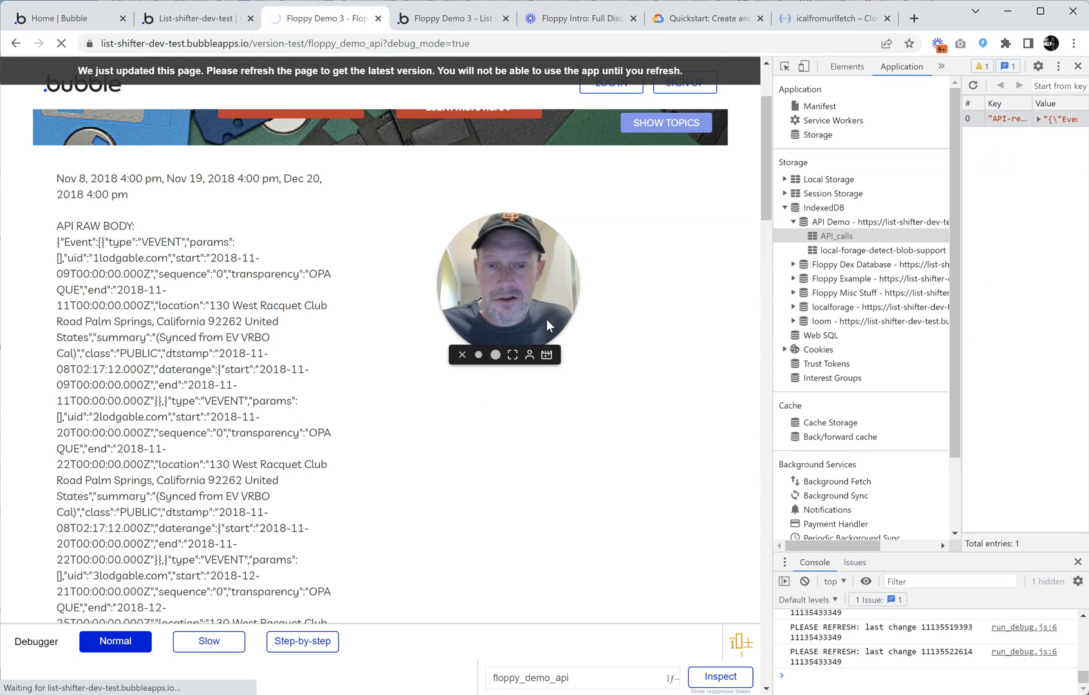
pyautogui.moveTo(547, 320); pyautogui.dragTo(550, 268)
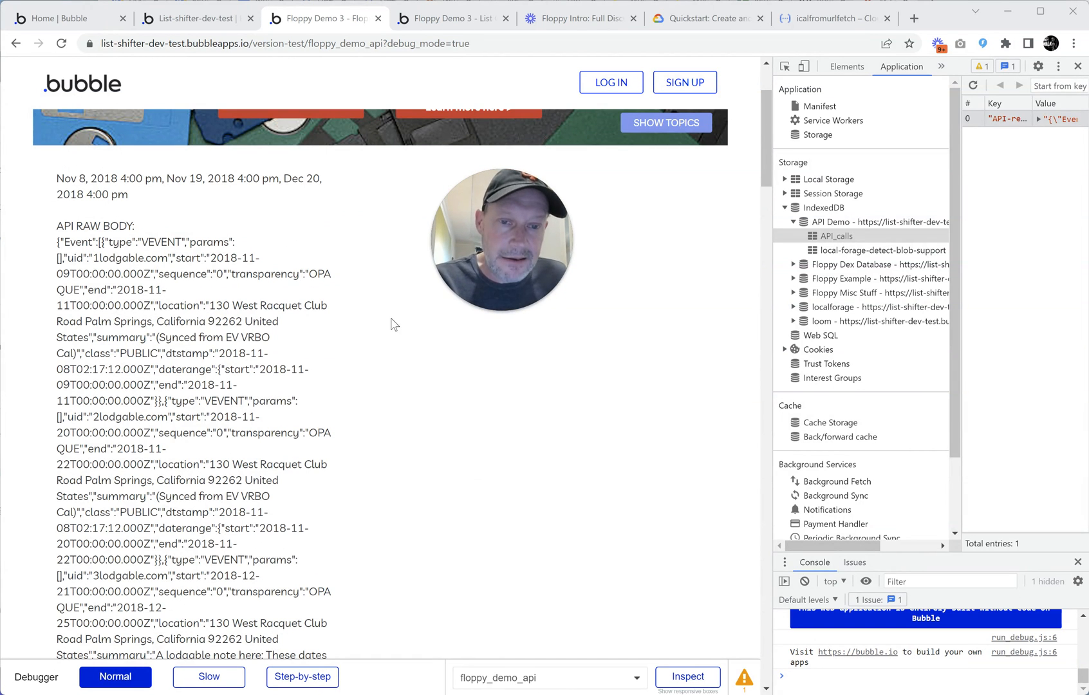
pyautogui.scroll(-5, 381, 325)
pyautogui.scroll(-8, 382, 325)
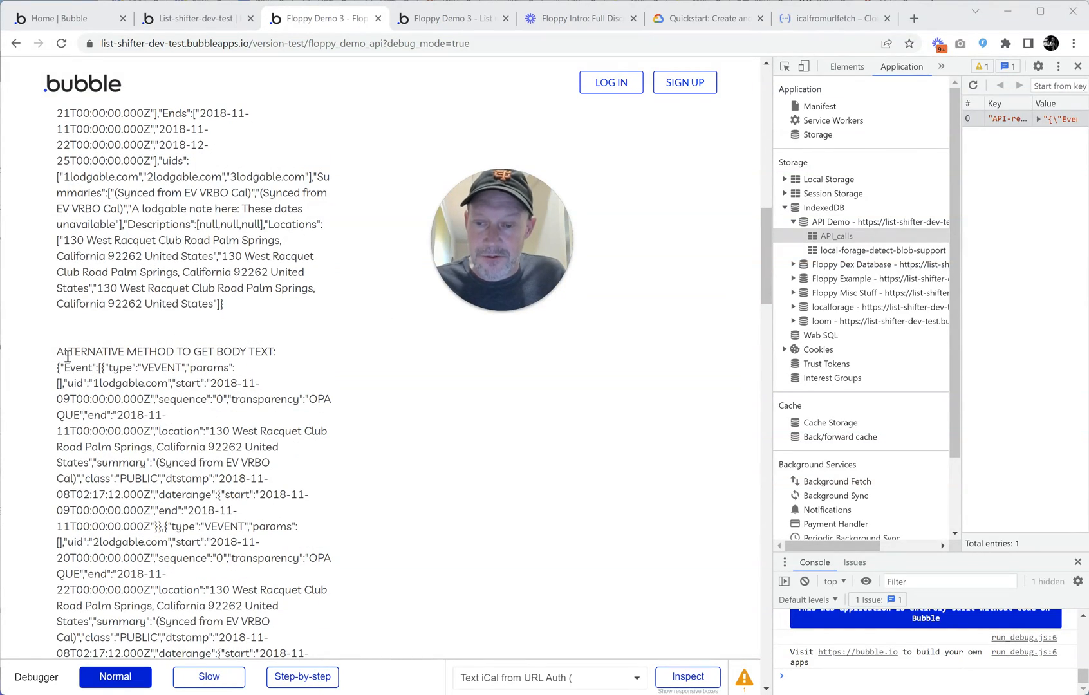
pyautogui.scroll(-3, 267, 352)
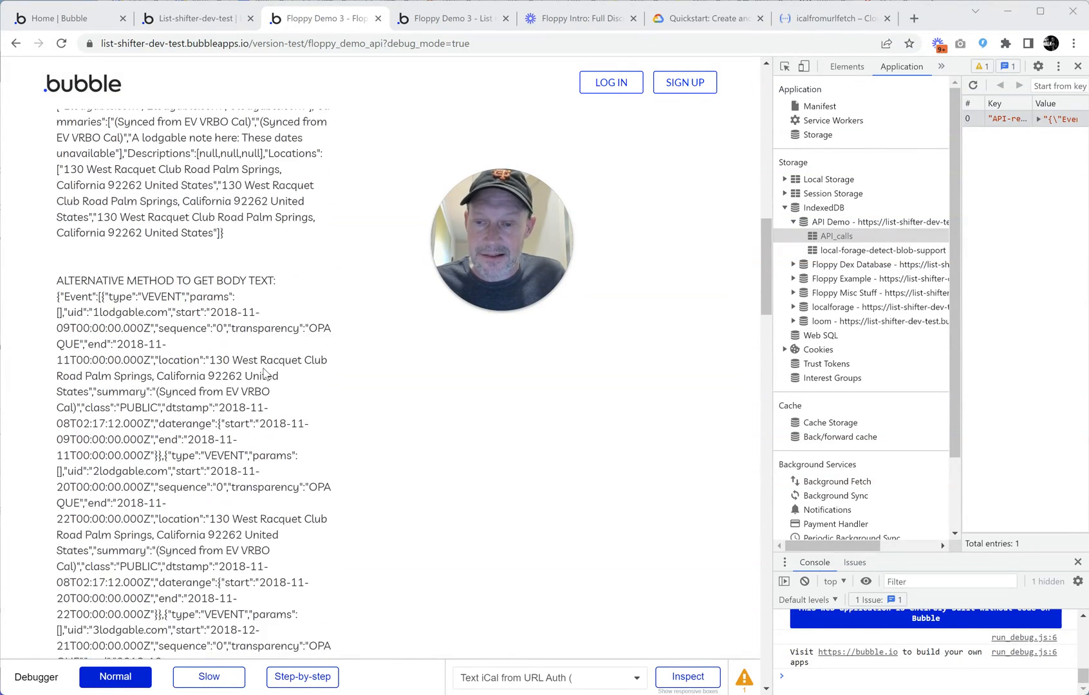
# - Examine the text output under ALTERNATIVE METHOD TO GET BODY TEXT and the API_calls store of the API Demo database
pyautogui.moveTo(56, 224); pyautogui.dragTo(301, 607)
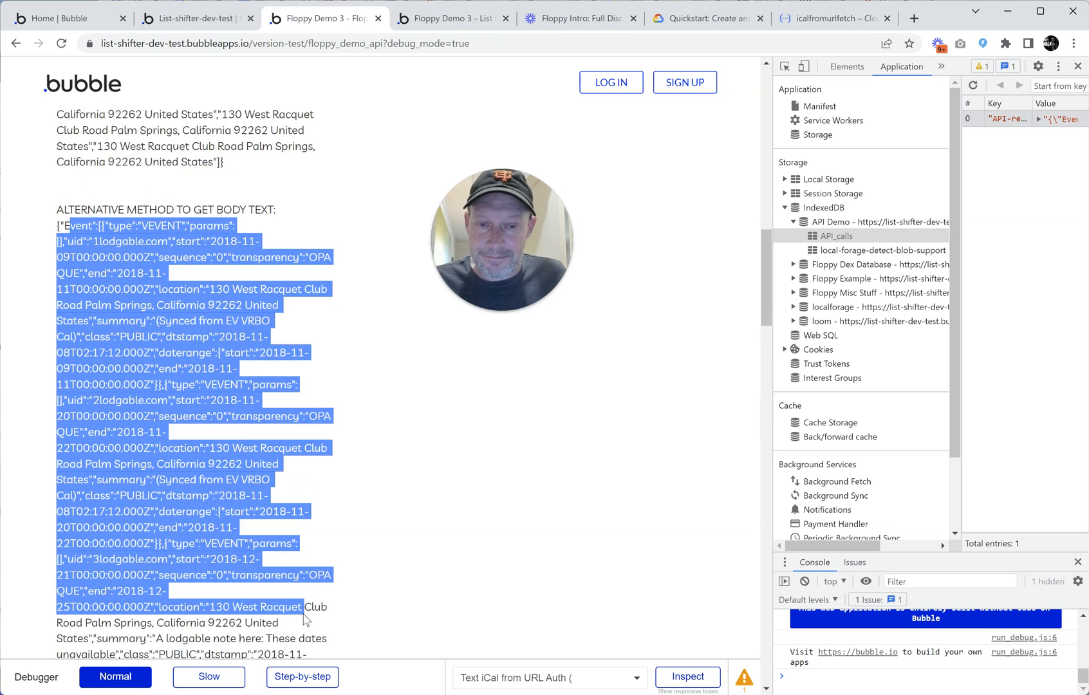
pyautogui.scroll(-6, 347, 472)
pyautogui.scroll(10, 324, 452)
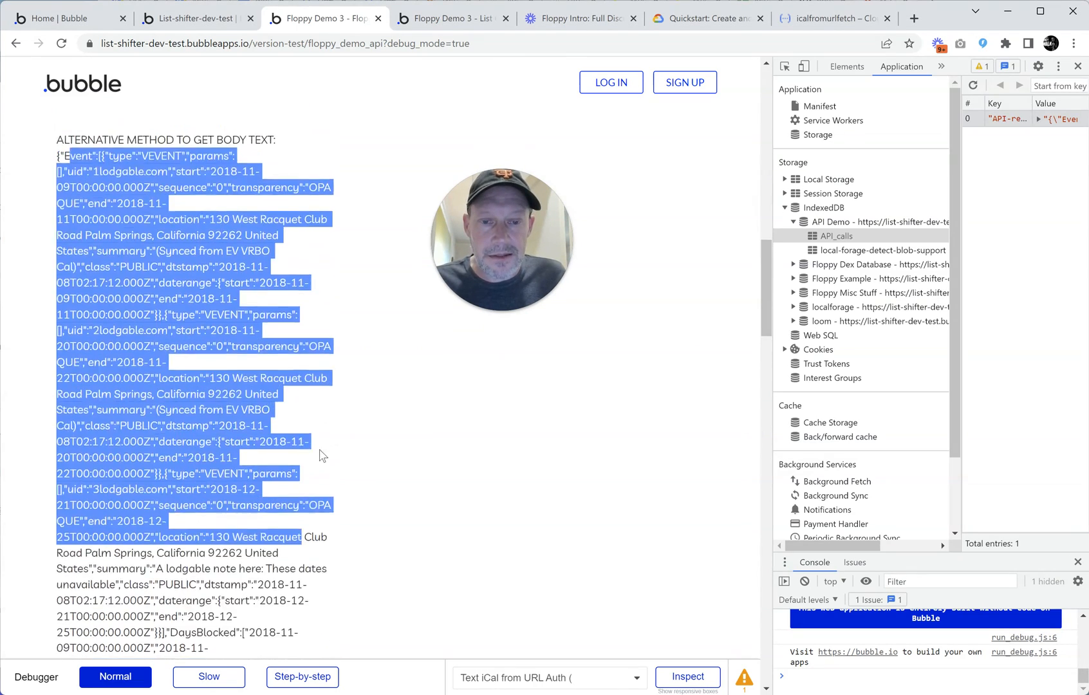
pyautogui.click(247, 471)
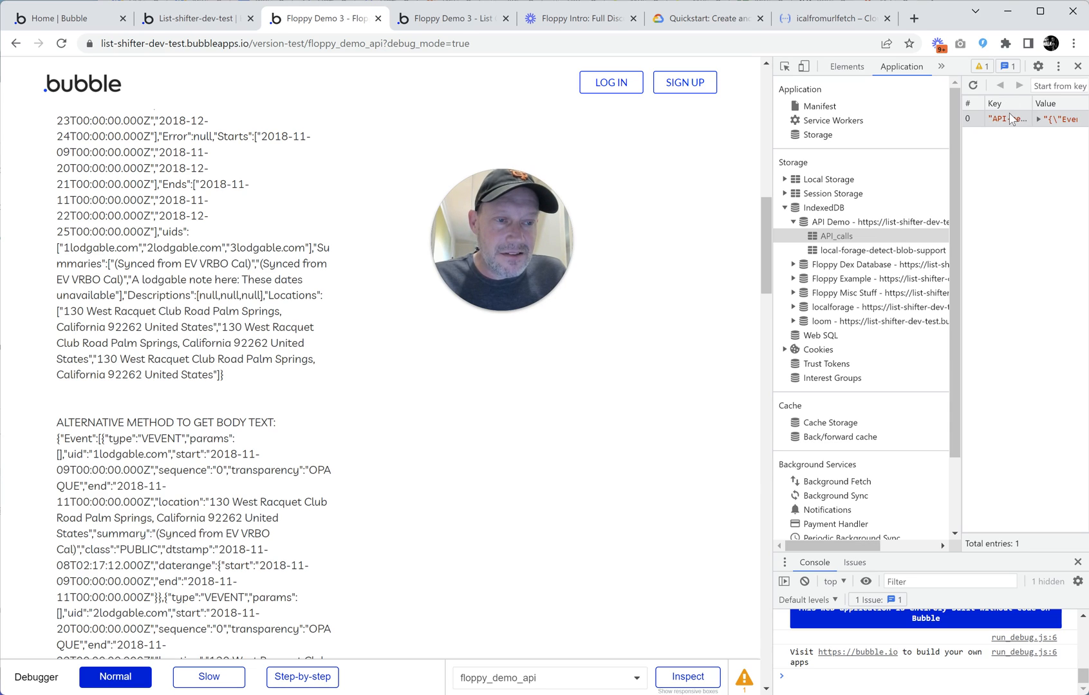
pyautogui.click(865, 240)
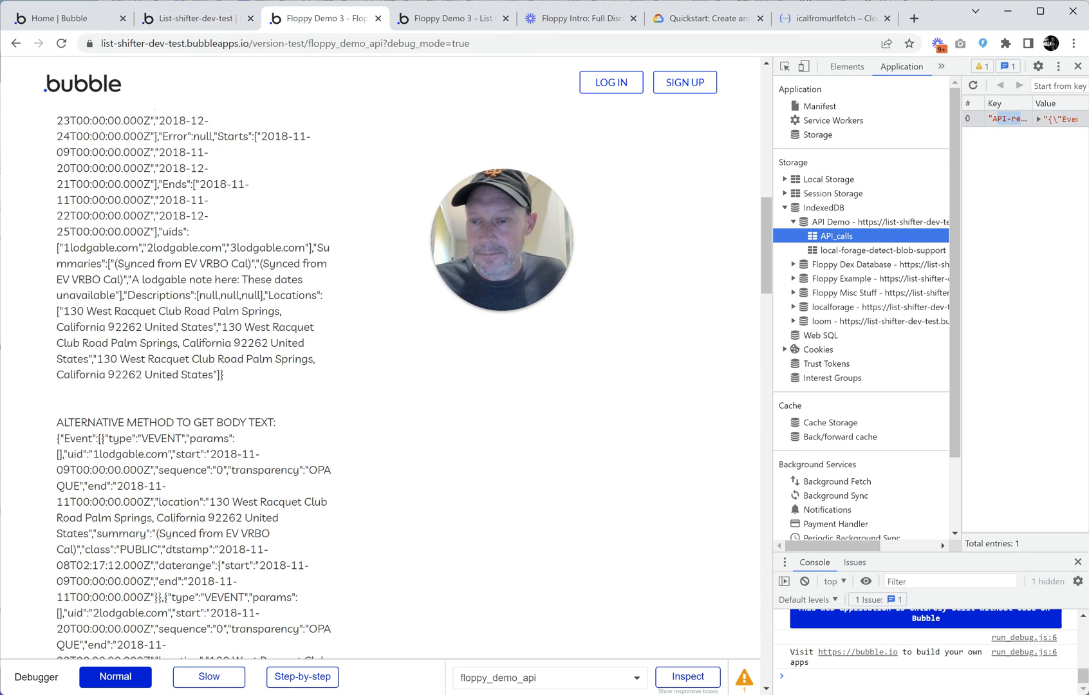
# - Switch to the Bubble editor and open the floppy_demo_api page's workflow for when Button API Call is clicked
pyautogui.click(193, 19)
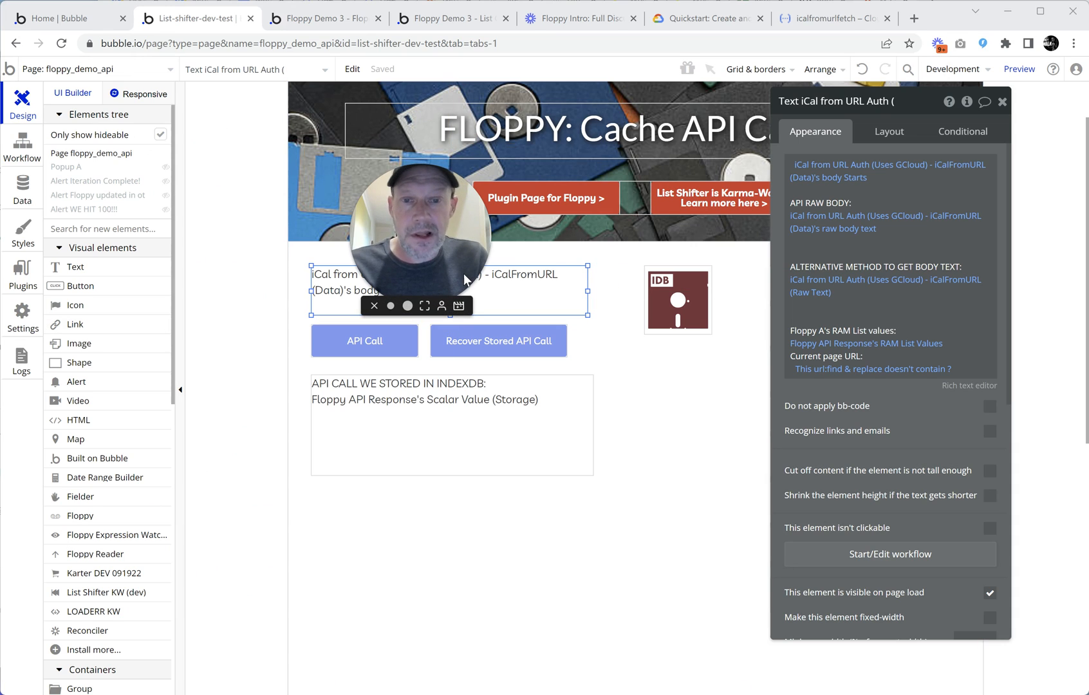
pyautogui.click(22, 144)
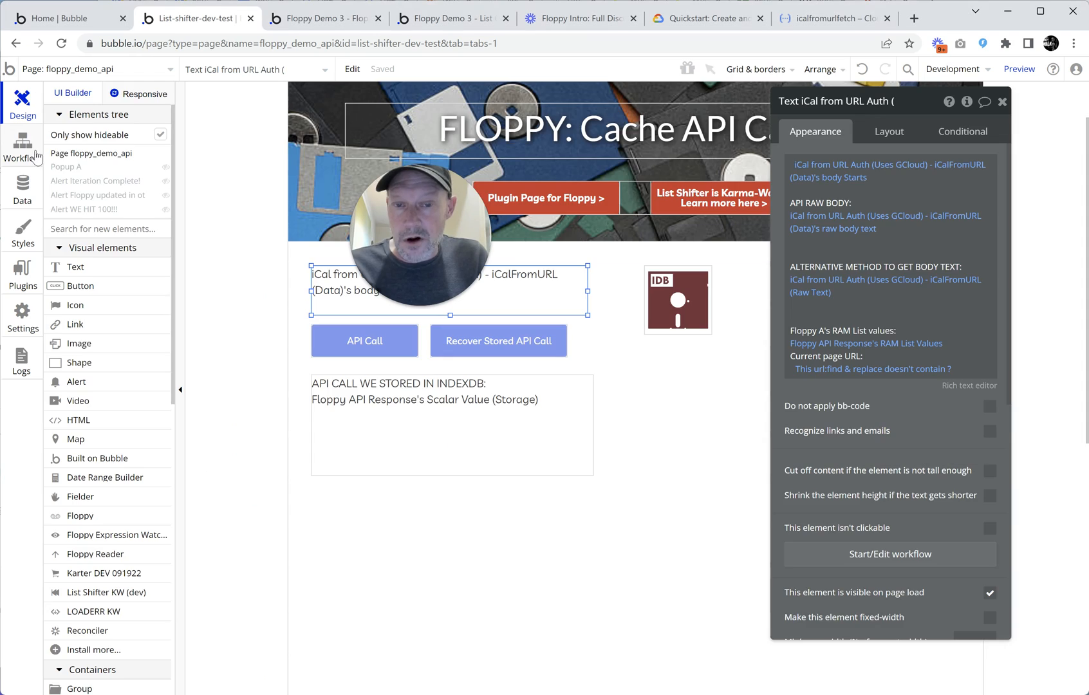
pyautogui.moveTo(447, 266); pyautogui.dragTo(689, 323)
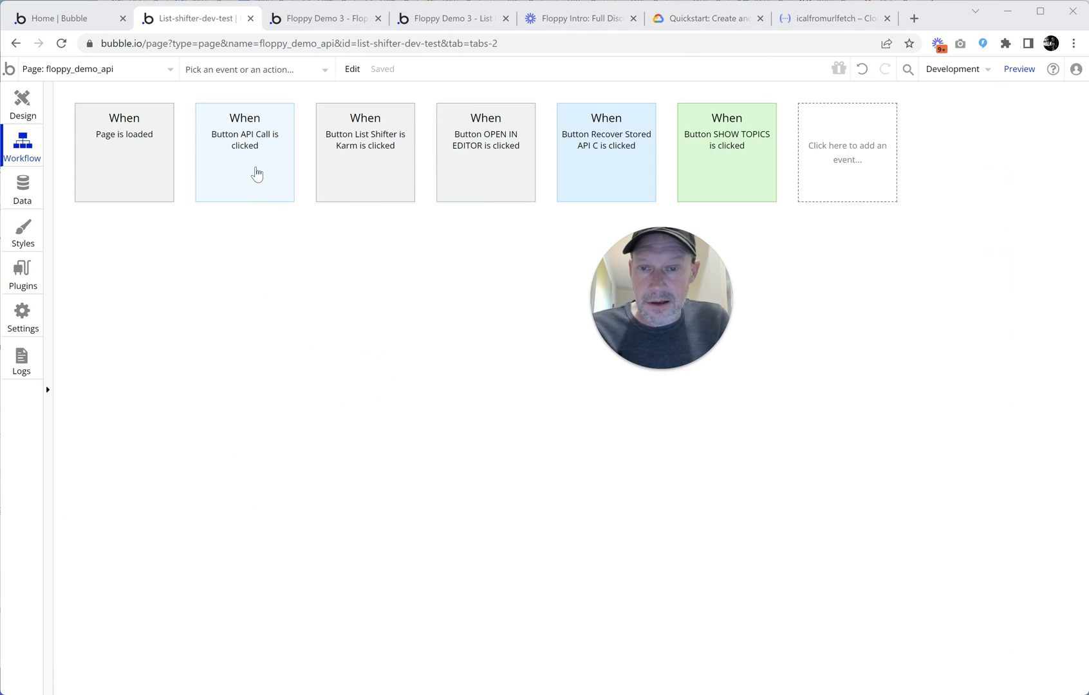
pyautogui.moveTo(256, 174)
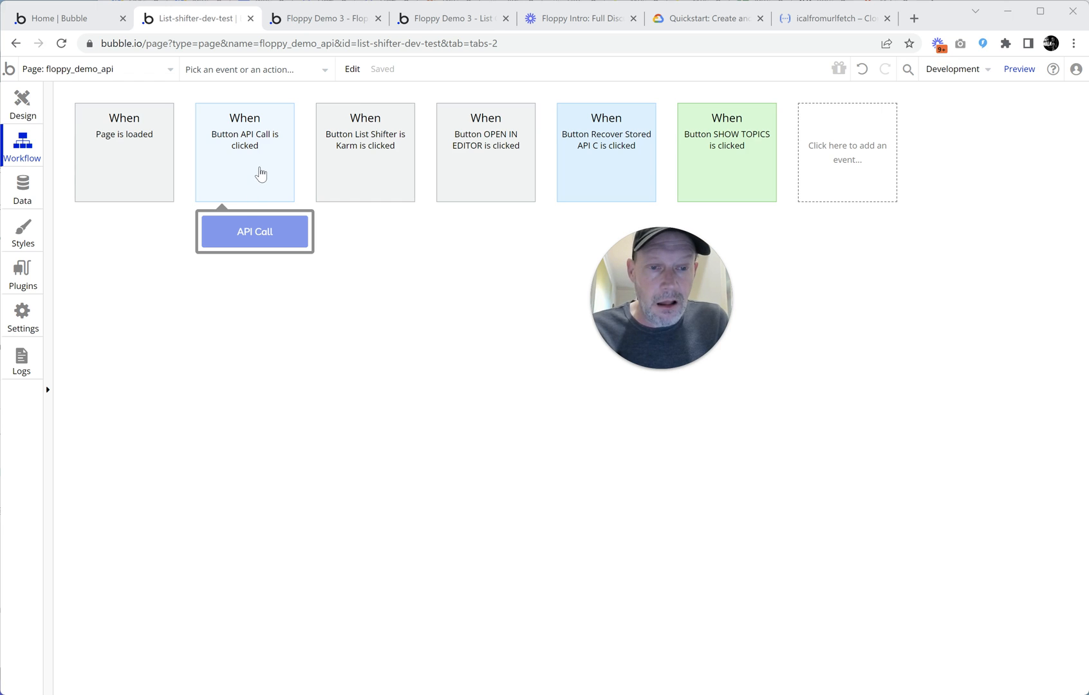
pyautogui.click(259, 172)
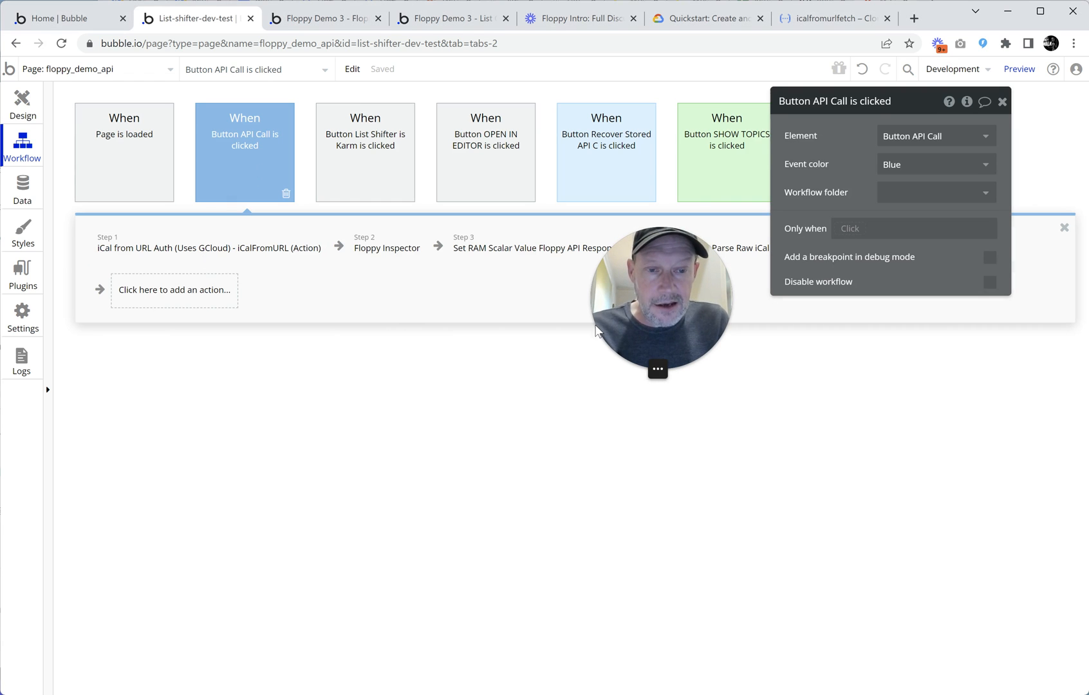
# - Examine the InUrl and Zone body parameters of the iCalFromURL (Action) step in the API Call workflow
pyautogui.click(216, 255)
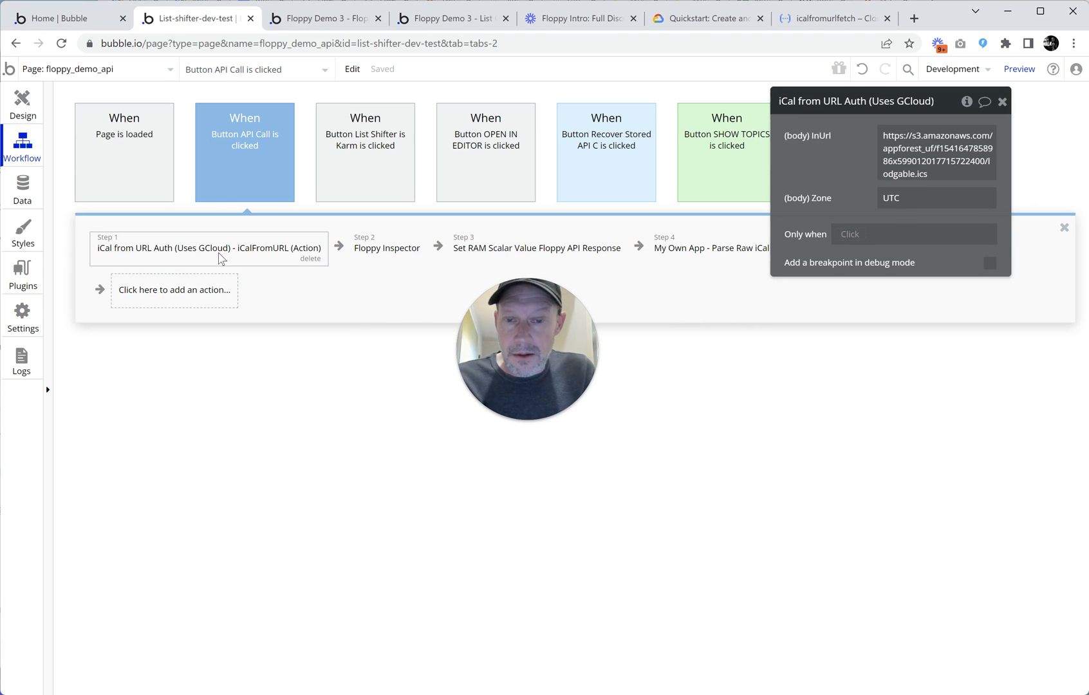
pyautogui.moveTo(539, 338); pyautogui.dragTo(389, 328)
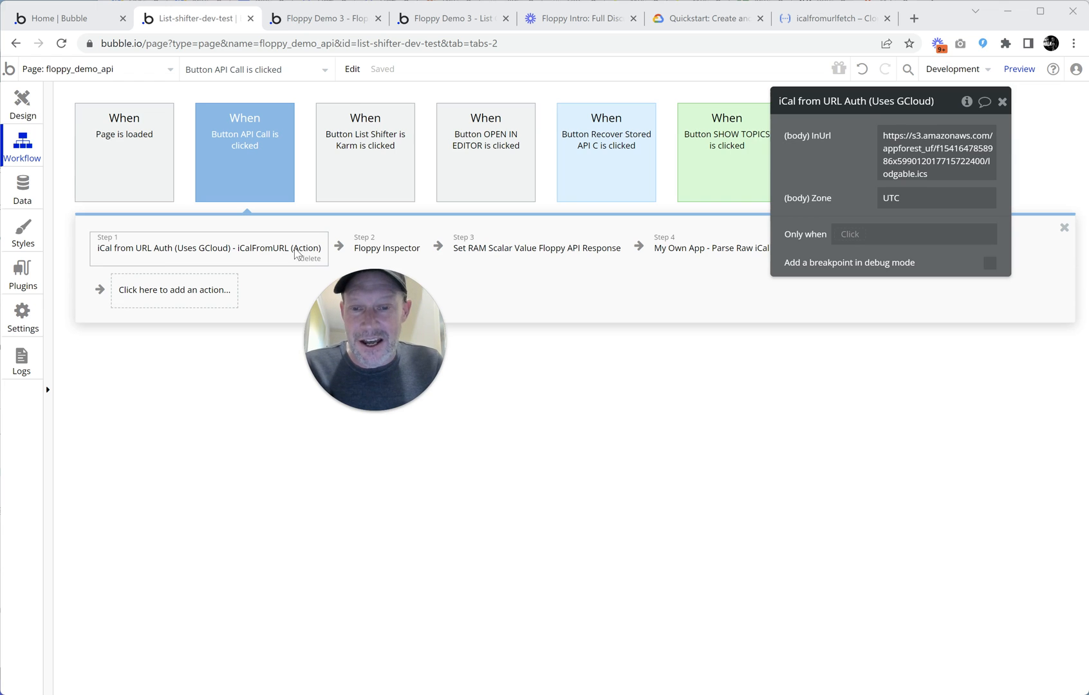
pyautogui.click(926, 149)
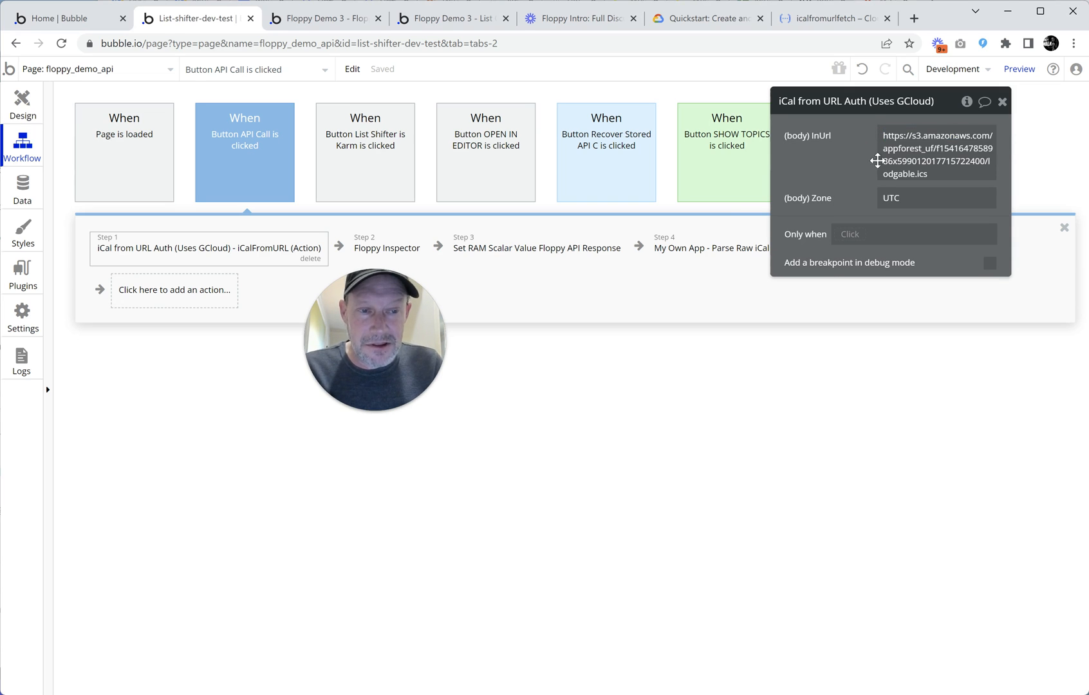
pyautogui.click(892, 199)
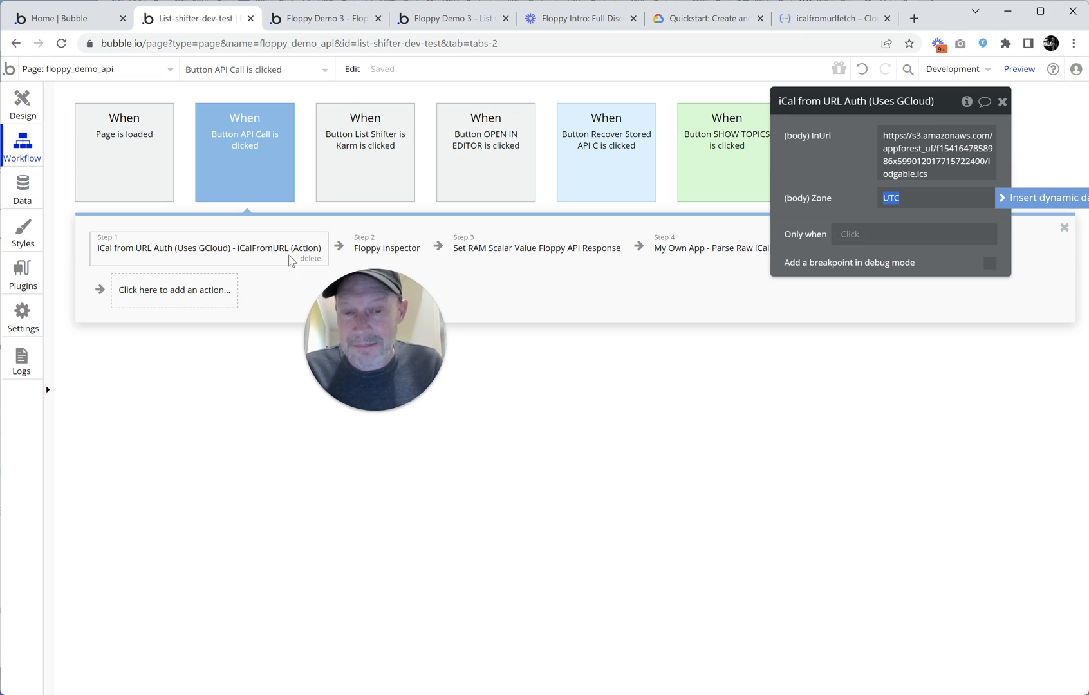
pyautogui.moveTo(439, 341); pyautogui.dragTo(471, 370)
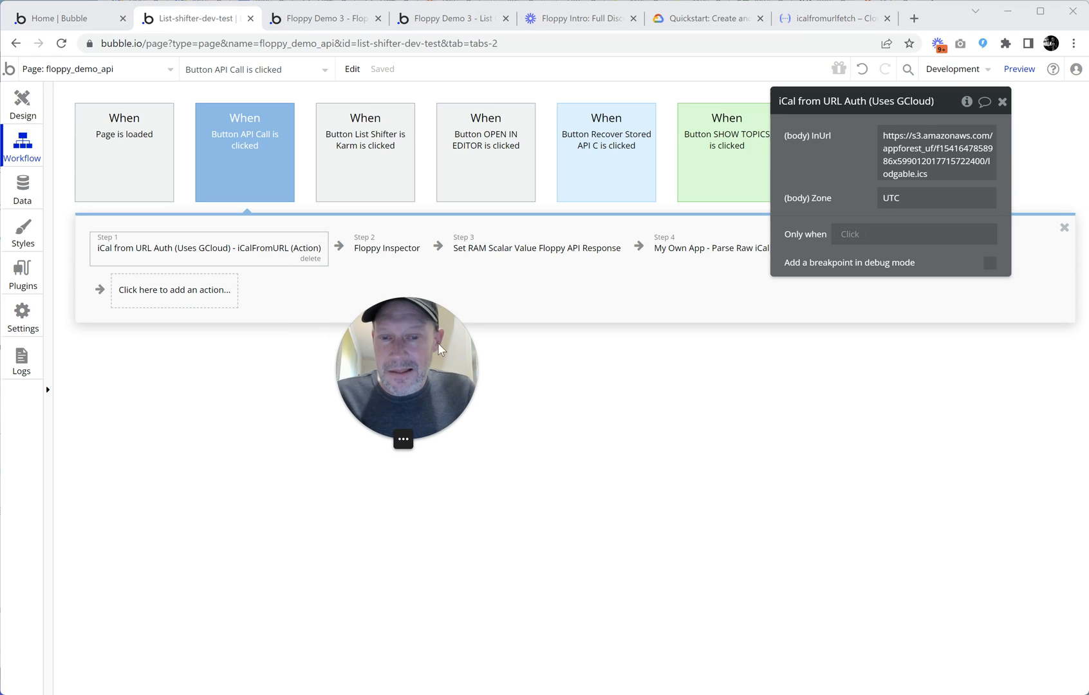
# - Delete the existing Floppy Inspector action and insert a new Floppy Inspector between the iCalFromURL action and Set RAM Scalar Value
pyautogui.click(412, 263)
pyautogui.click(410, 259)
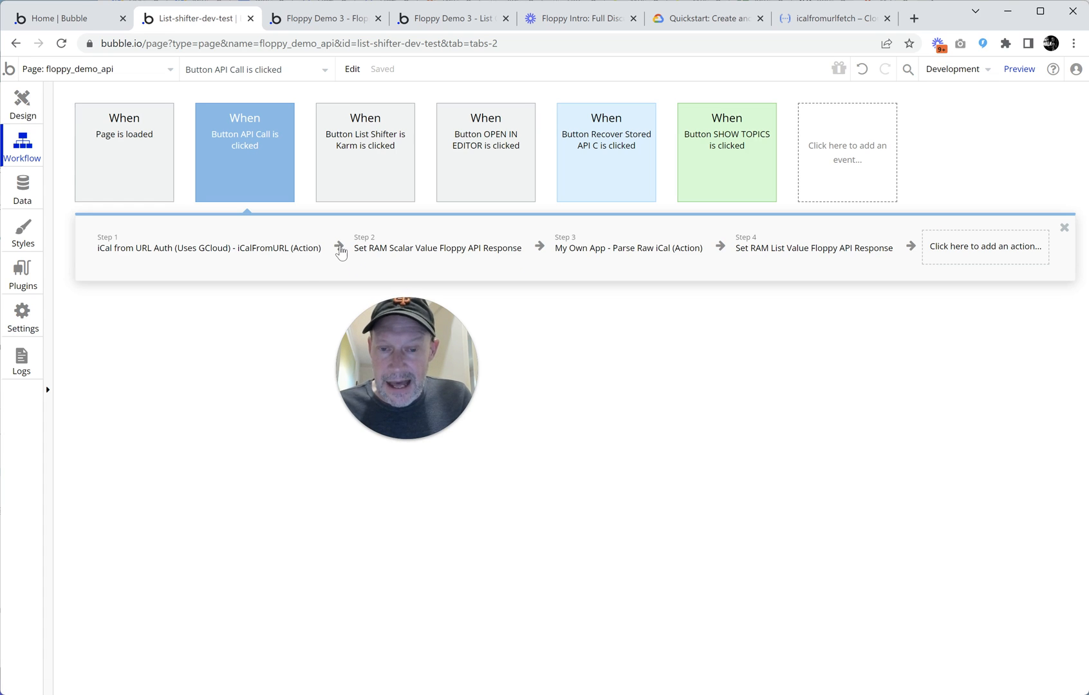
pyautogui.click(377, 254)
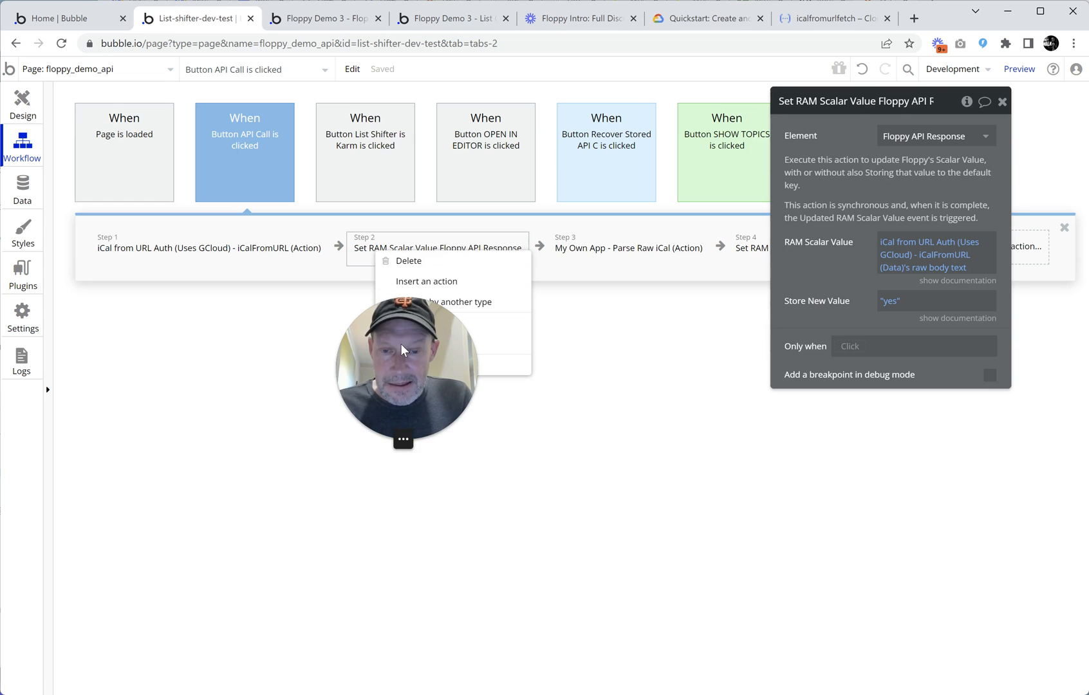
pyautogui.moveTo(402, 350); pyautogui.dragTo(270, 356)
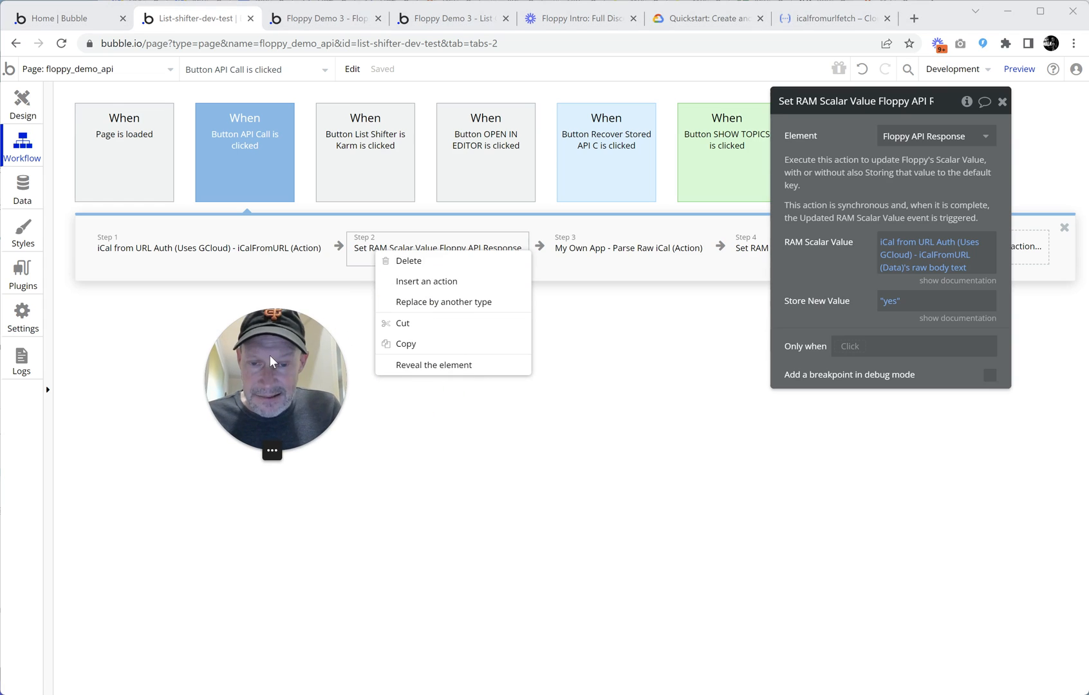
pyautogui.click(427, 281)
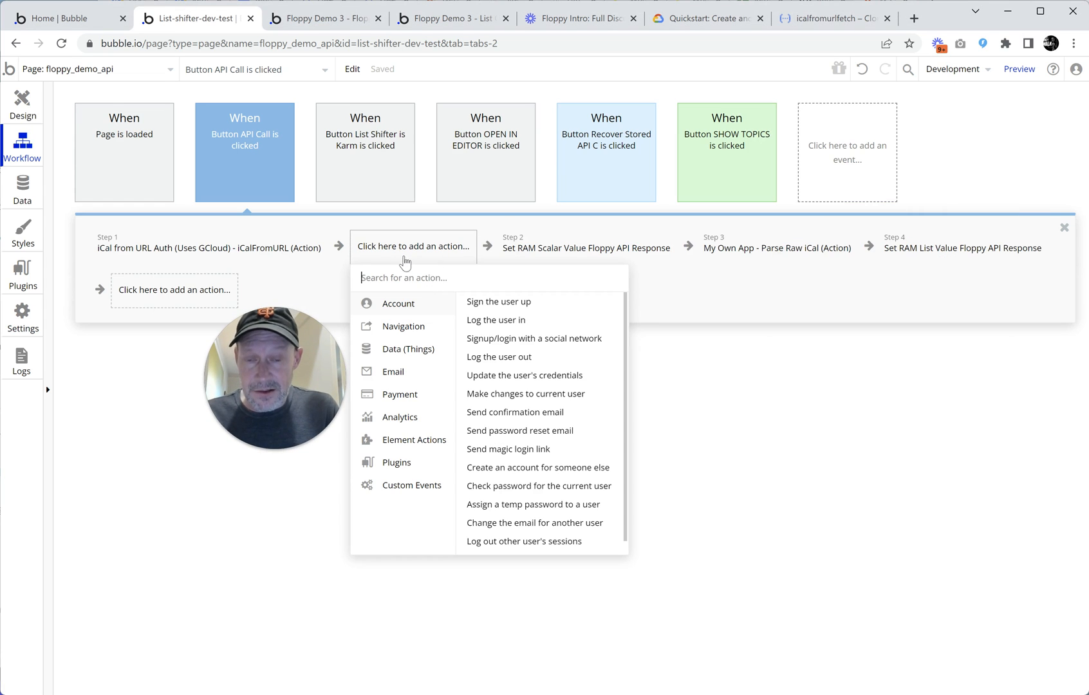
pyautogui.write('FLOPPY')
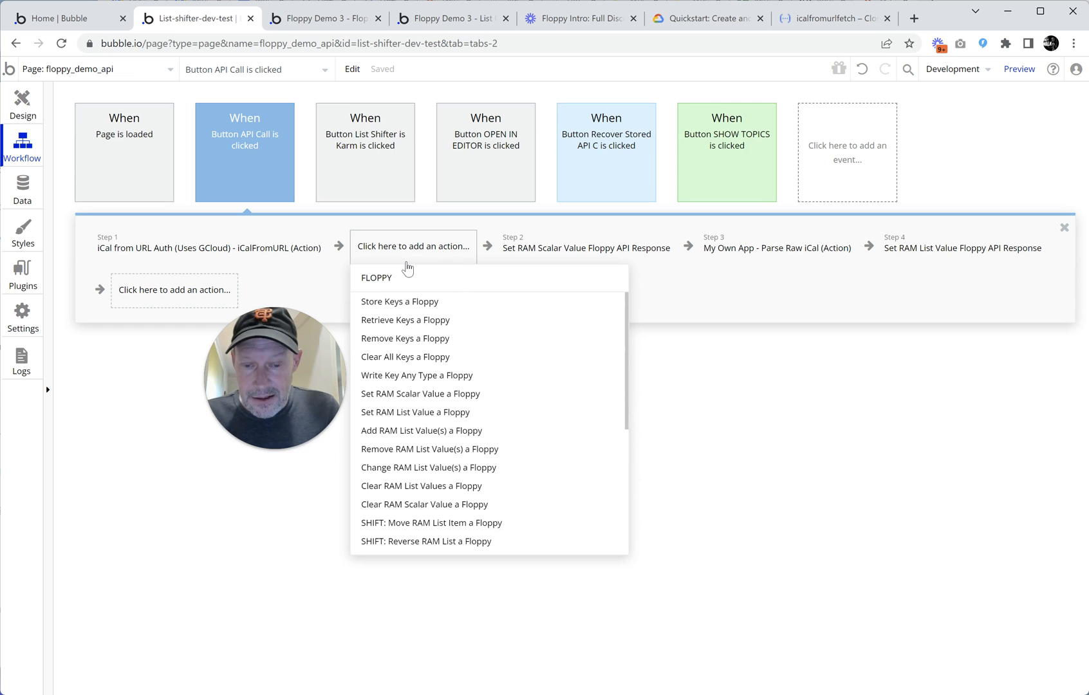
pyautogui.scroll(-4, 540, 368)
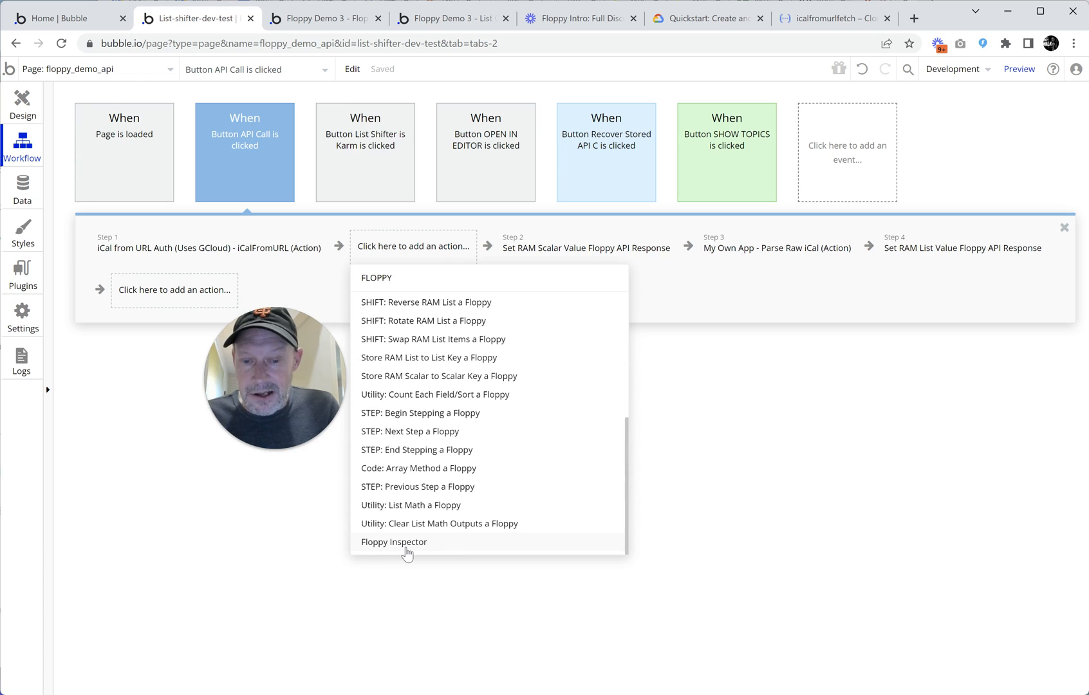
pyautogui.press('BackSpace')
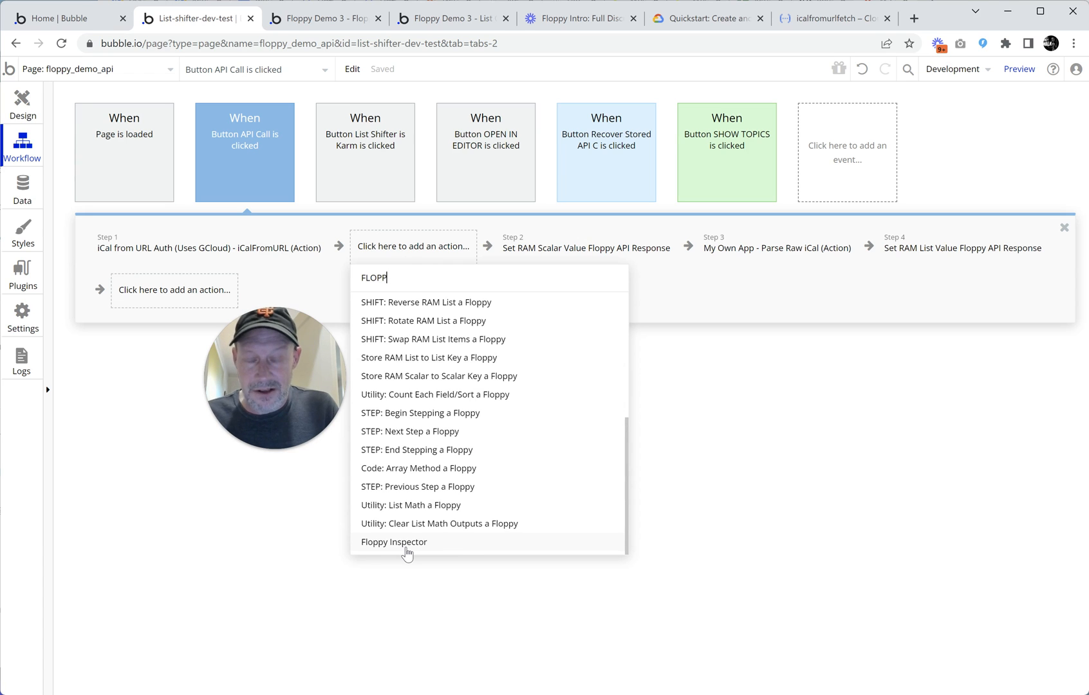
pyautogui.press('BackSpace')
pyautogui.press('BackSpace')
pyautogui.press('BackSpace')
pyautogui.press('BackSpace')
pyautogui.press('BackSpace')
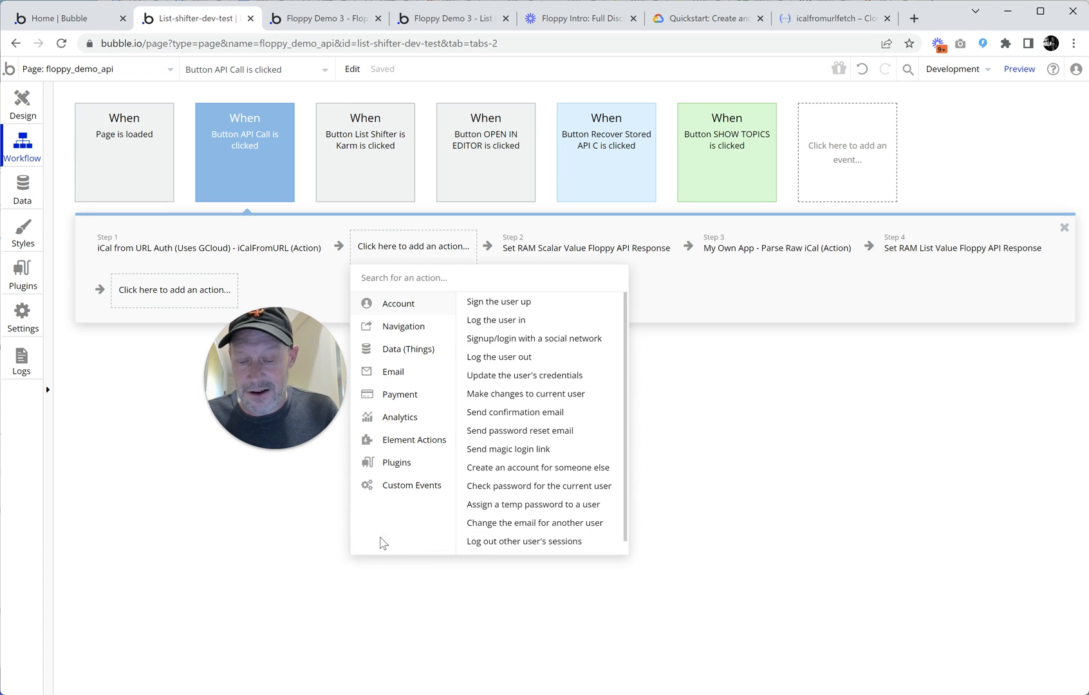
pyautogui.write('INSPECT')
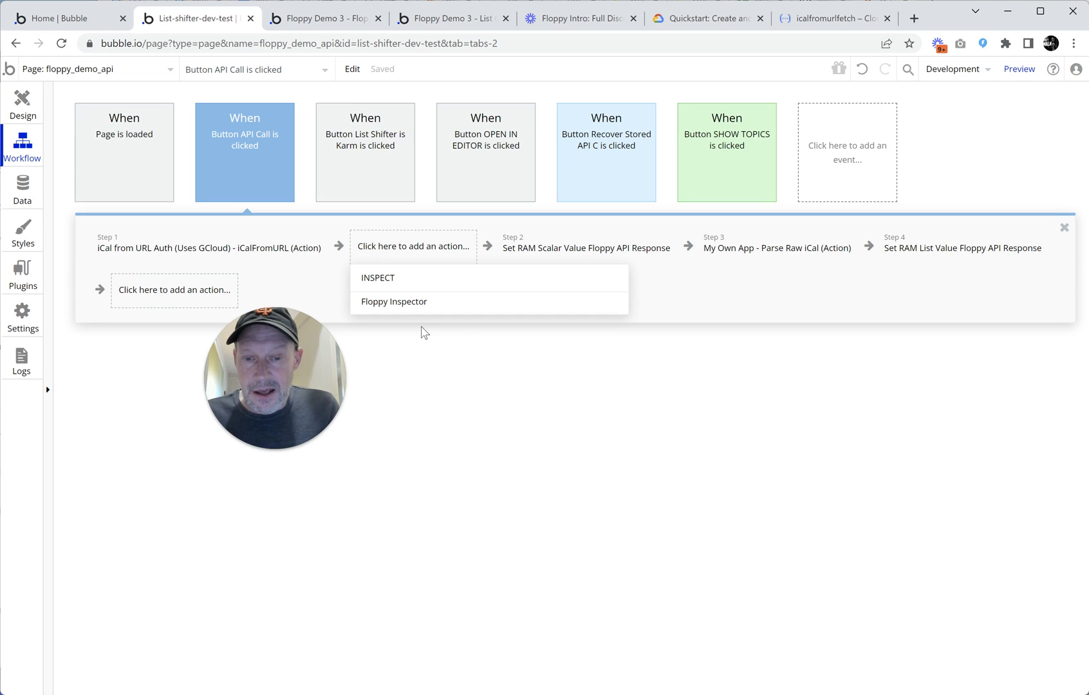
pyautogui.click(413, 307)
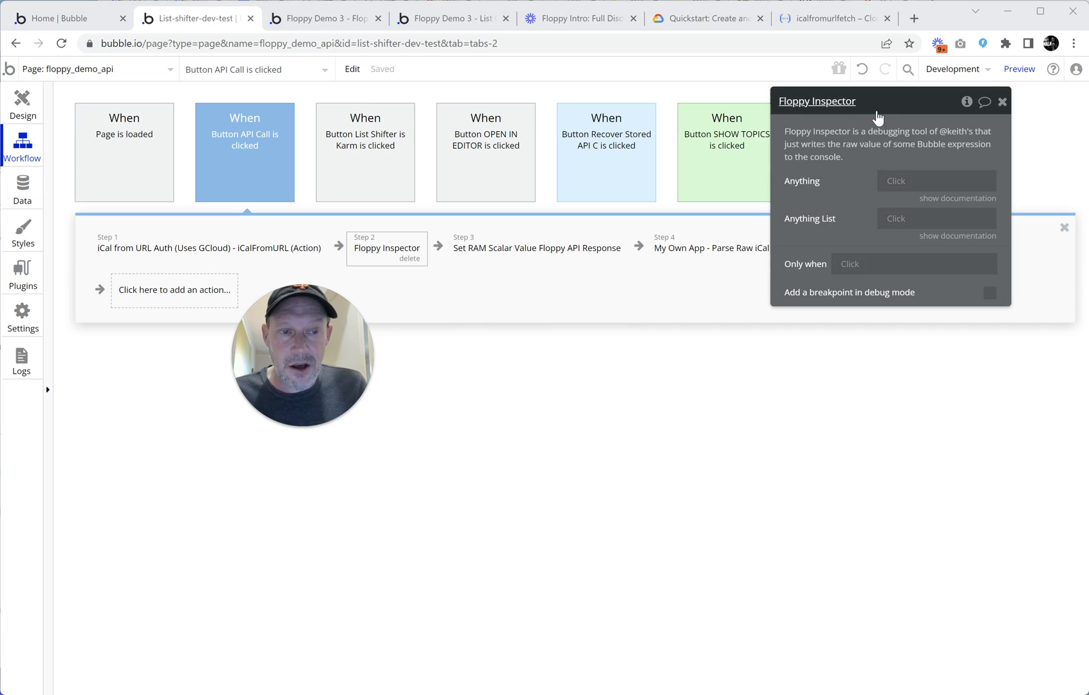
# - Set the Floppy Inspector's Anything value to the result of step 1 (iCal from URL Auth)
pyautogui.moveTo(877, 111); pyautogui.dragTo(633, 297)
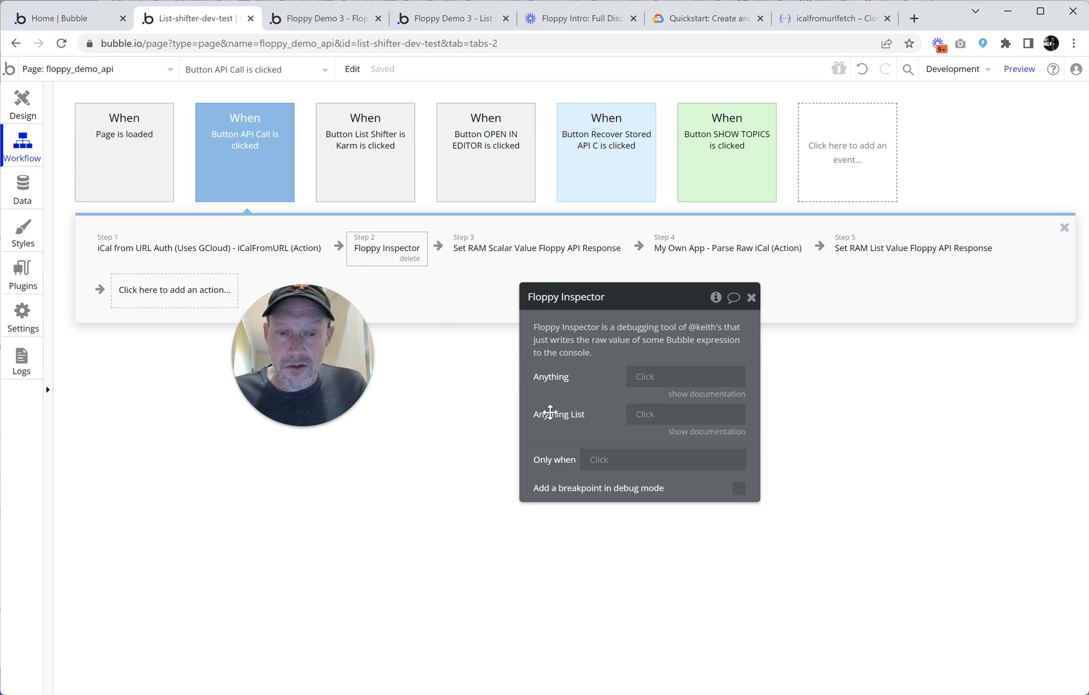
pyautogui.click(643, 377)
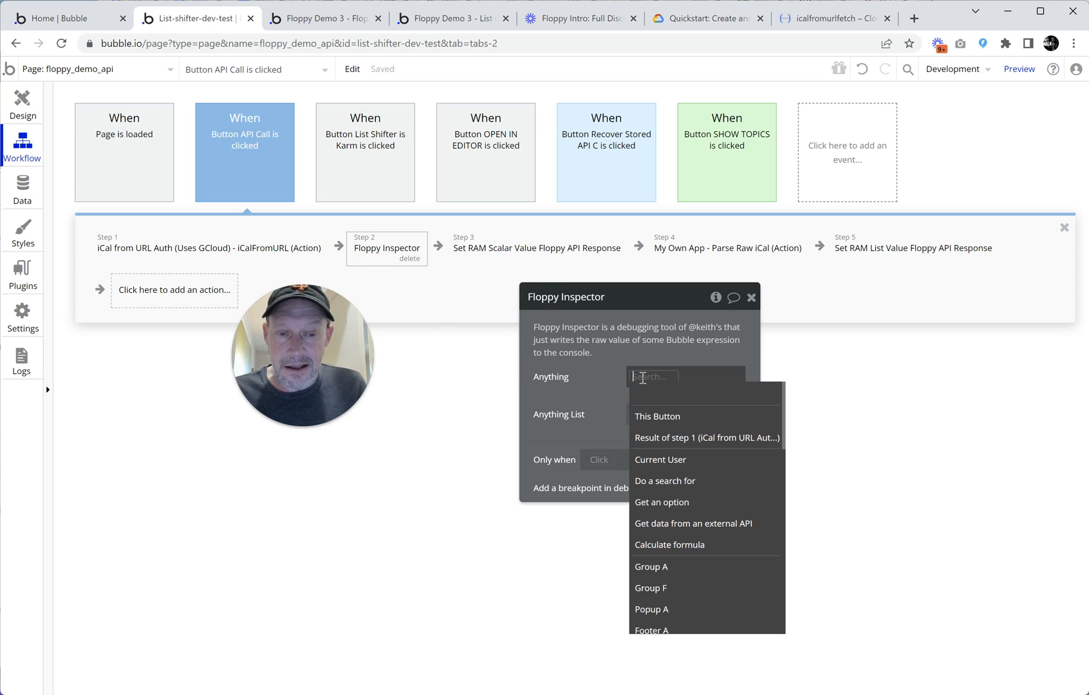
pyautogui.click(681, 441)
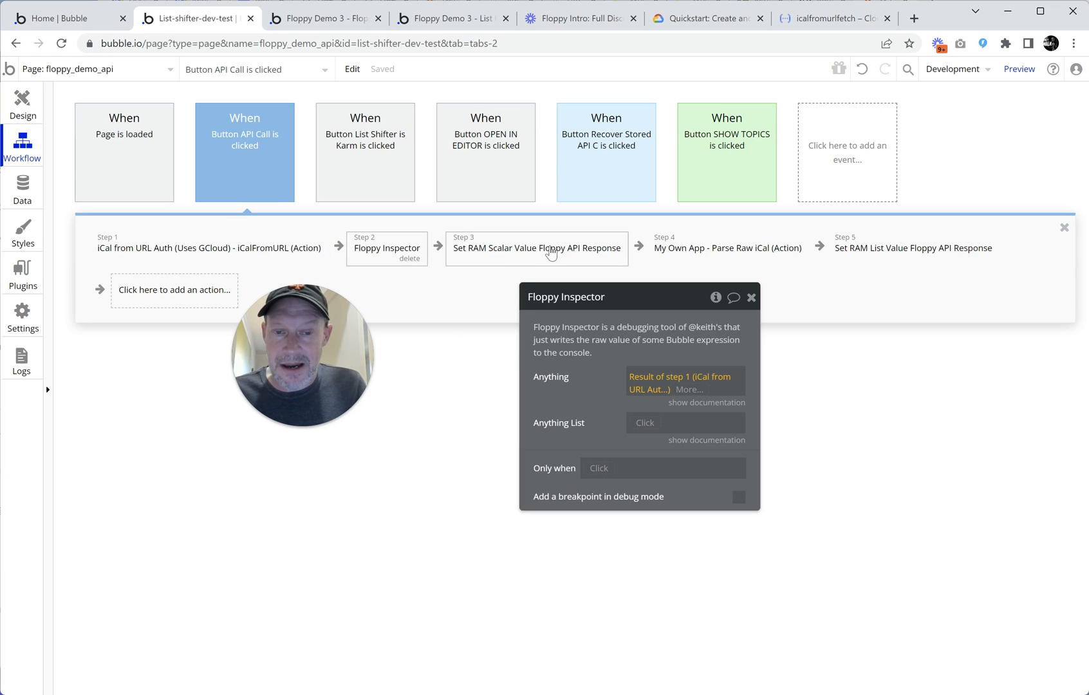
# - Replace the RAM Scalar Value expression in the Set RAM Scalar Value action with Result of step 1's raw body text
pyautogui.click(491, 256)
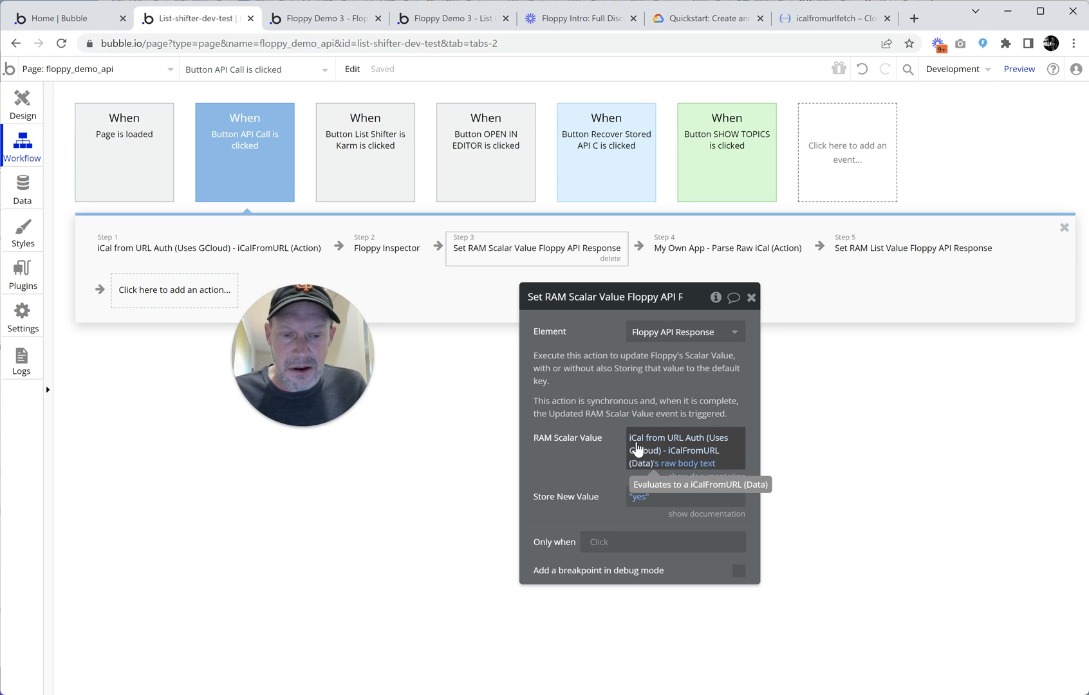
pyautogui.rightClick(666, 444)
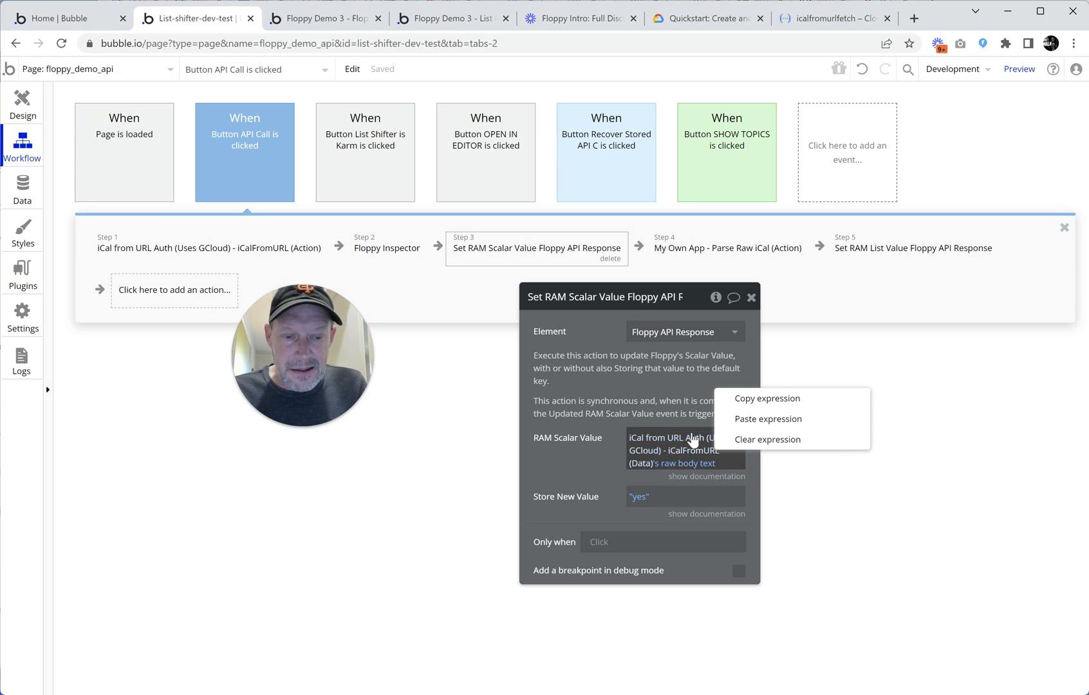
pyautogui.click(745, 440)
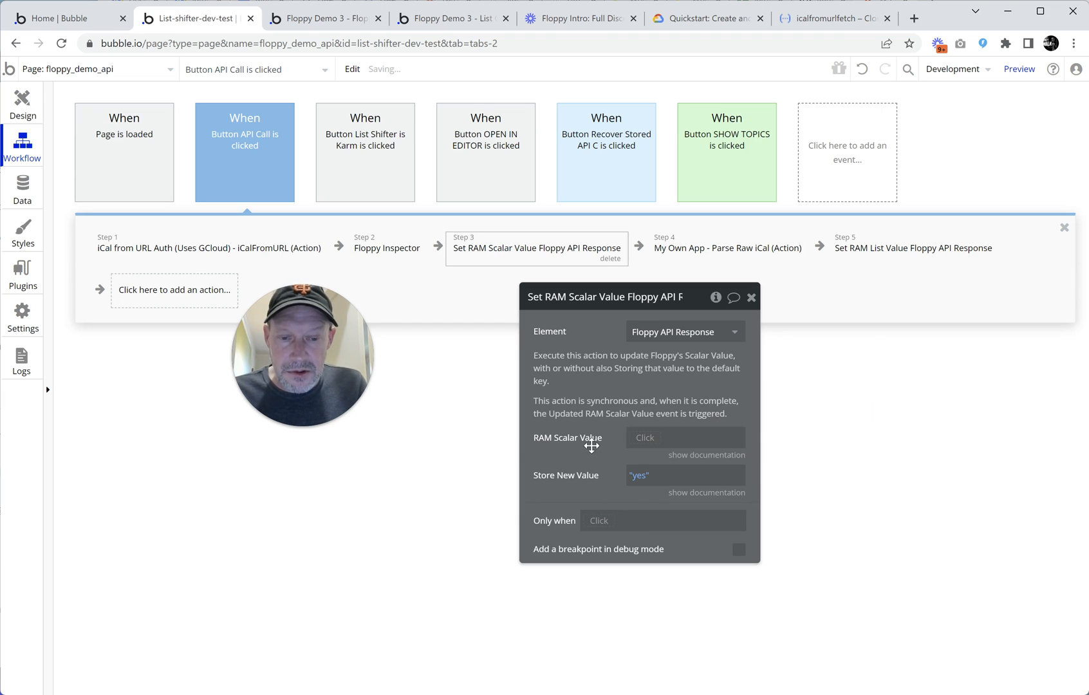
pyautogui.click(645, 440)
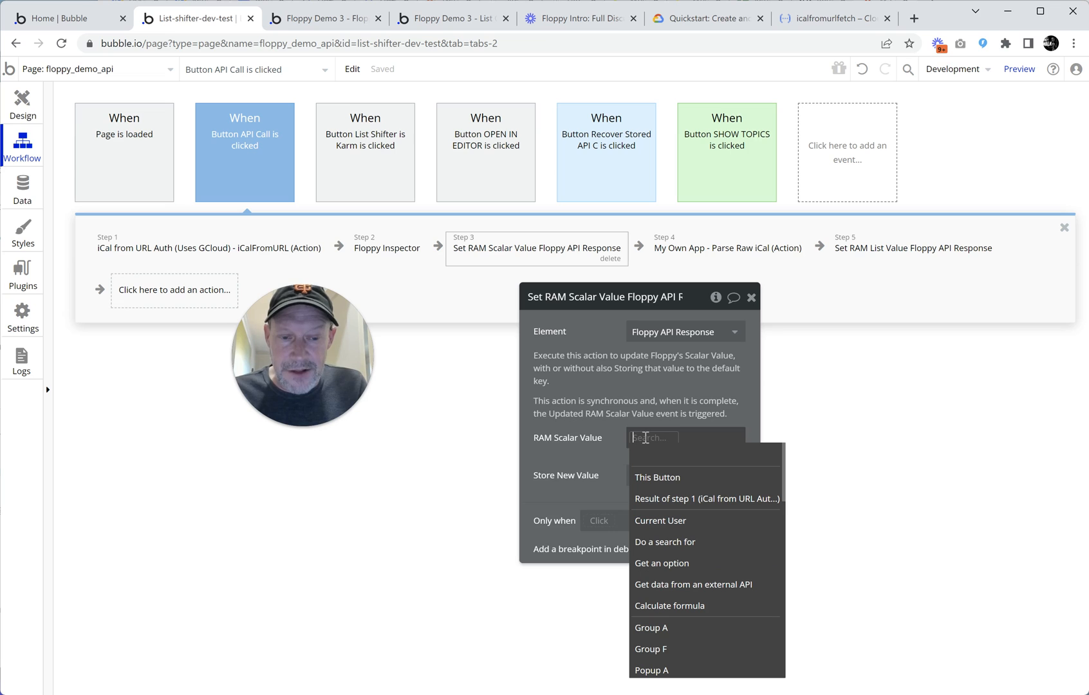
pyautogui.click(661, 501)
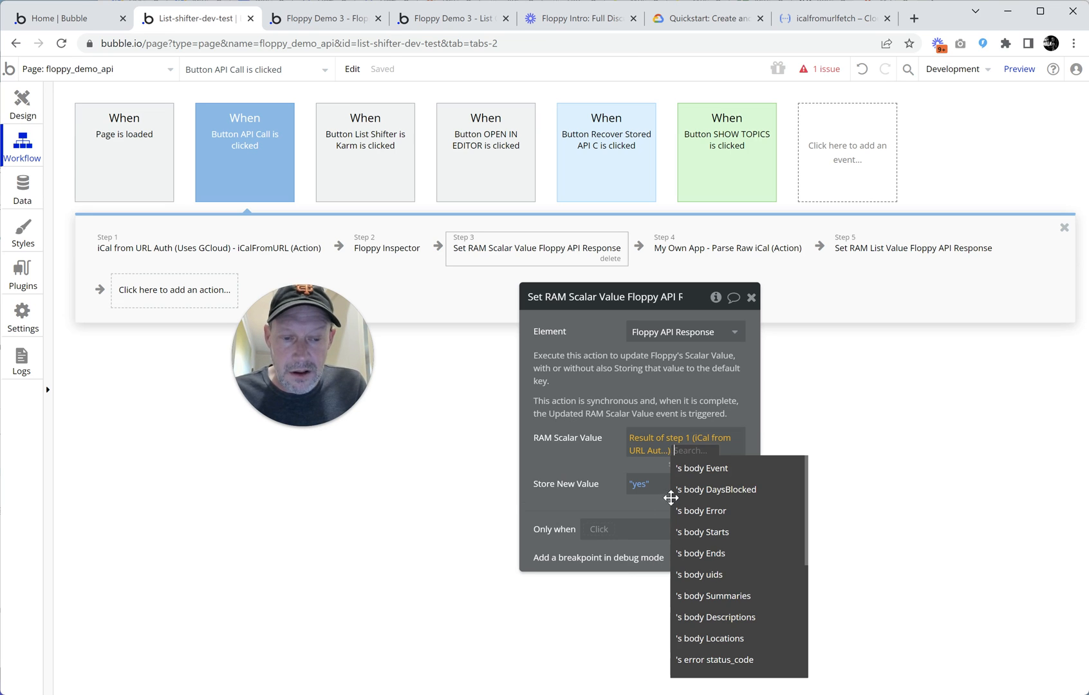
pyautogui.scroll(-4, 689, 515)
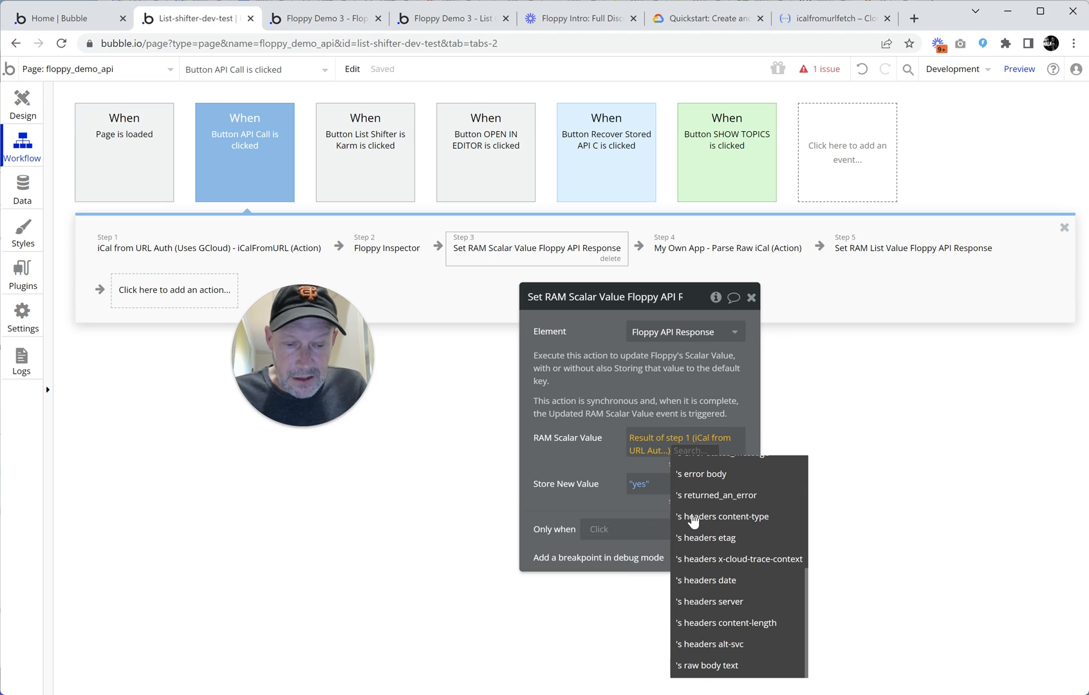
pyautogui.click(716, 670)
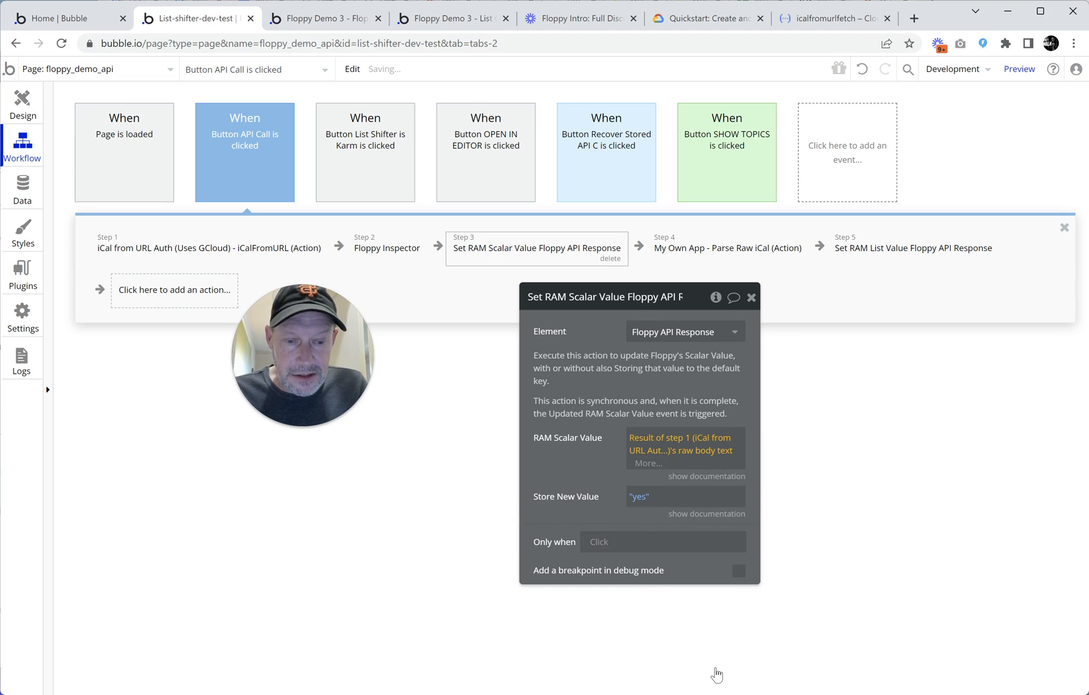
pyautogui.click(598, 464)
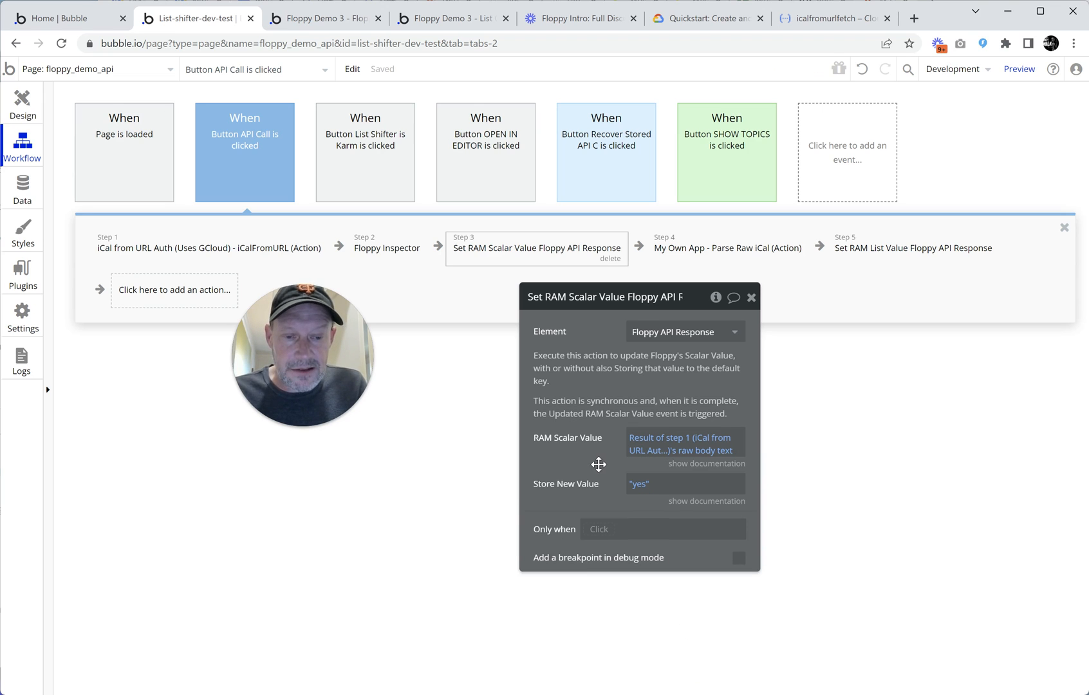
# - Examine the iCalFromURL (Action) call's settings in the API Connector plugin, including its data type, body parameters and response options
pyautogui.click(28, 204)
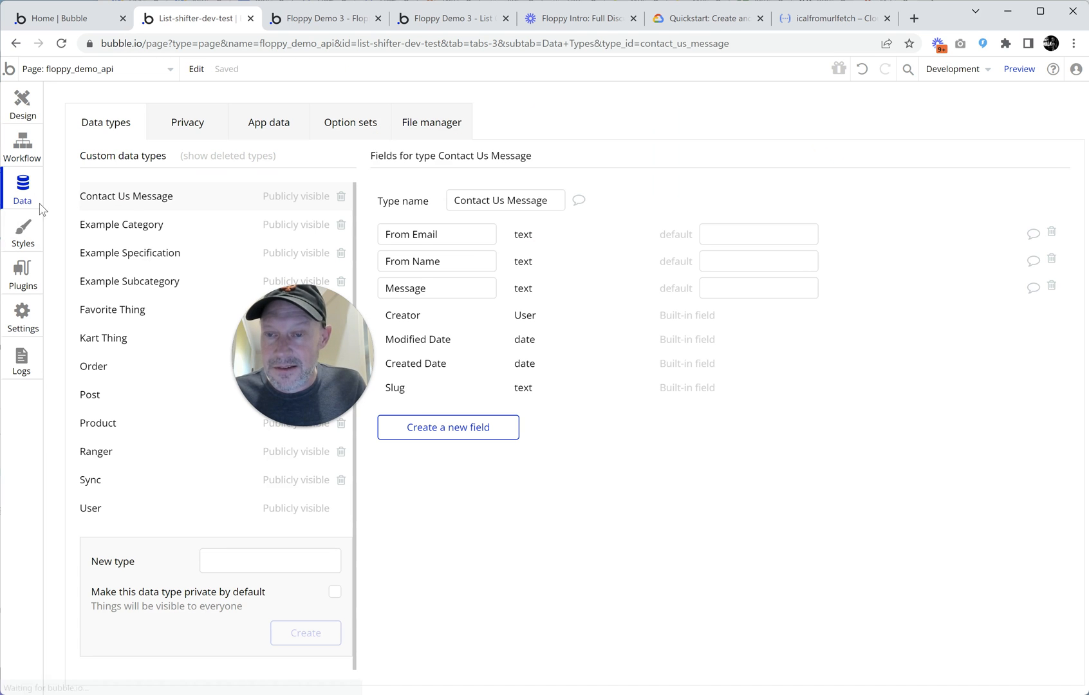
pyautogui.click(24, 271)
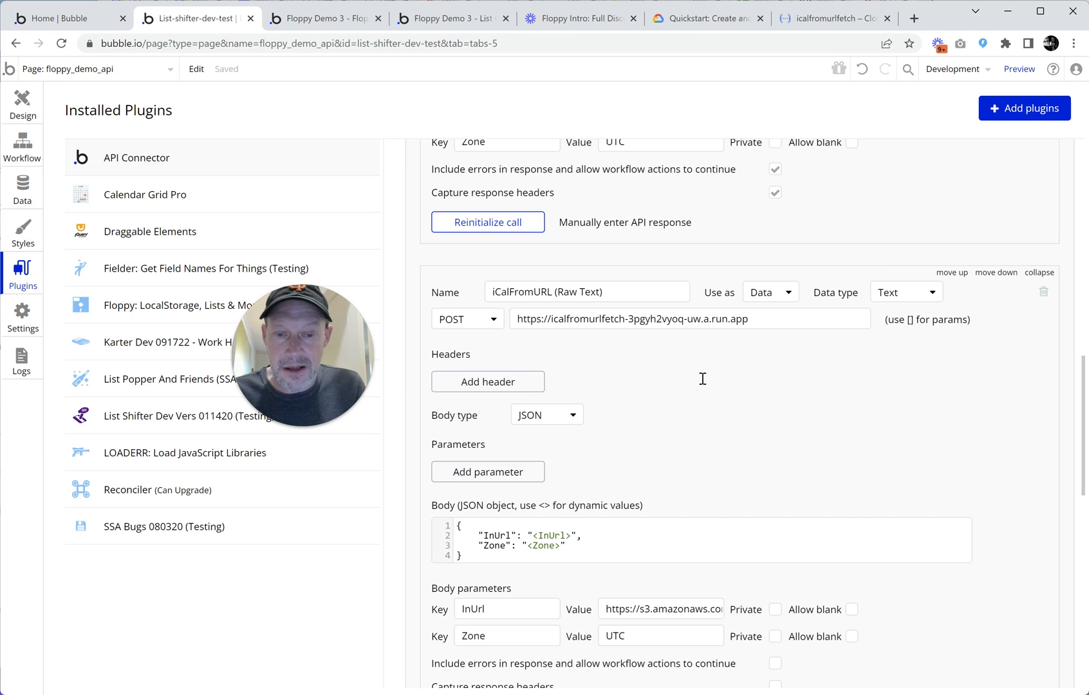
pyautogui.scroll(-10, 703, 379)
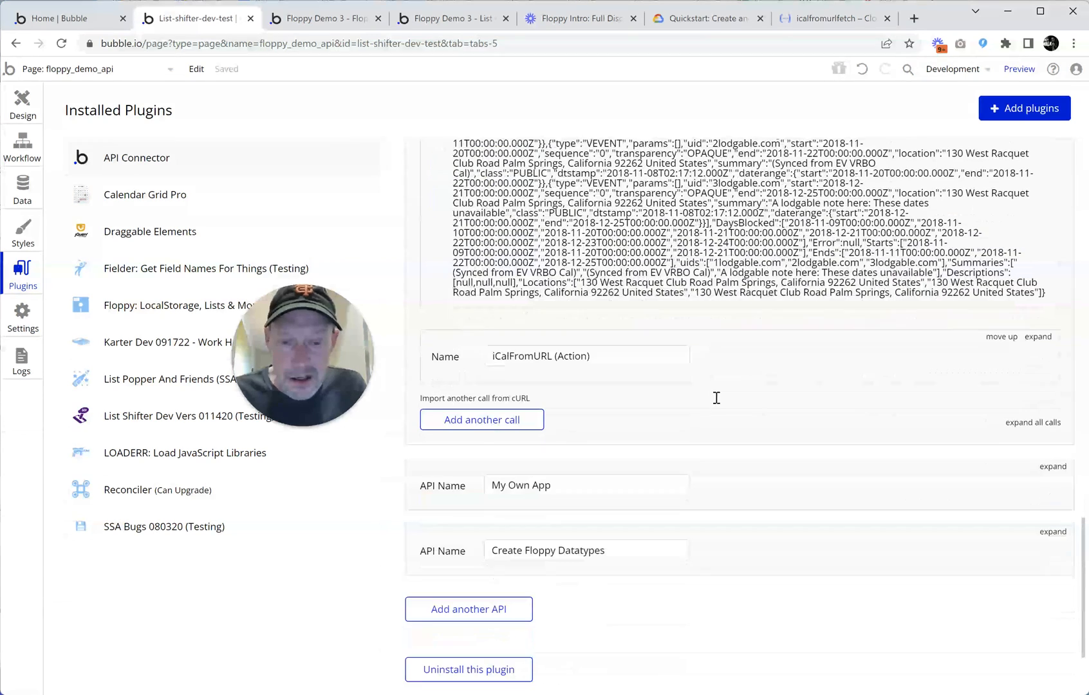
pyautogui.click(1039, 336)
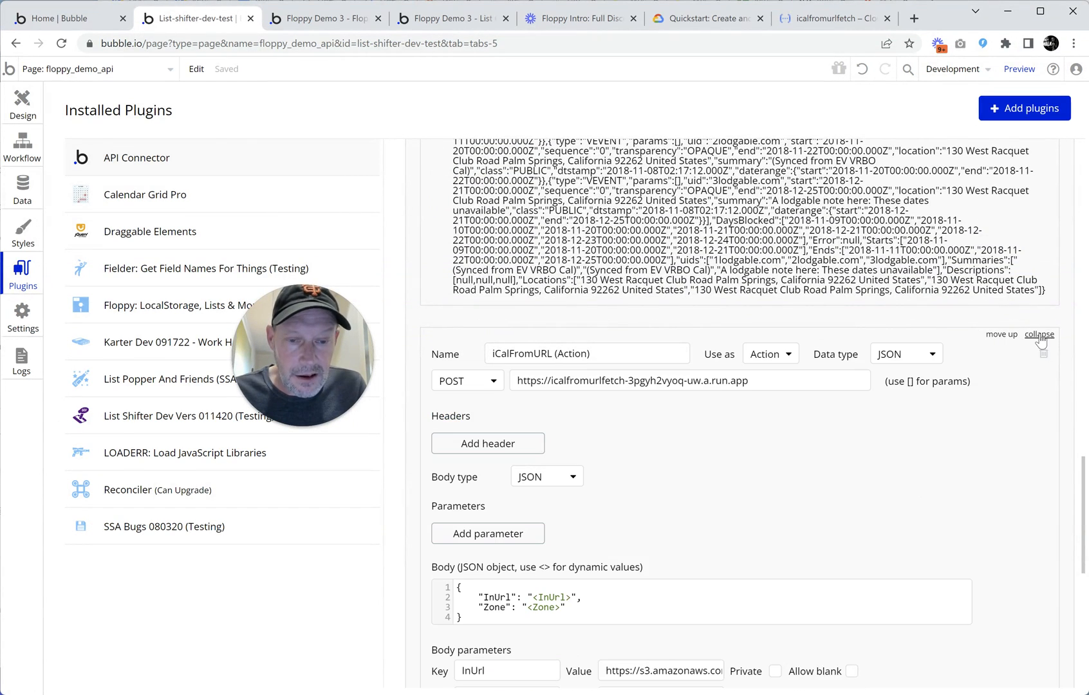
pyautogui.scroll(-5, 841, 450)
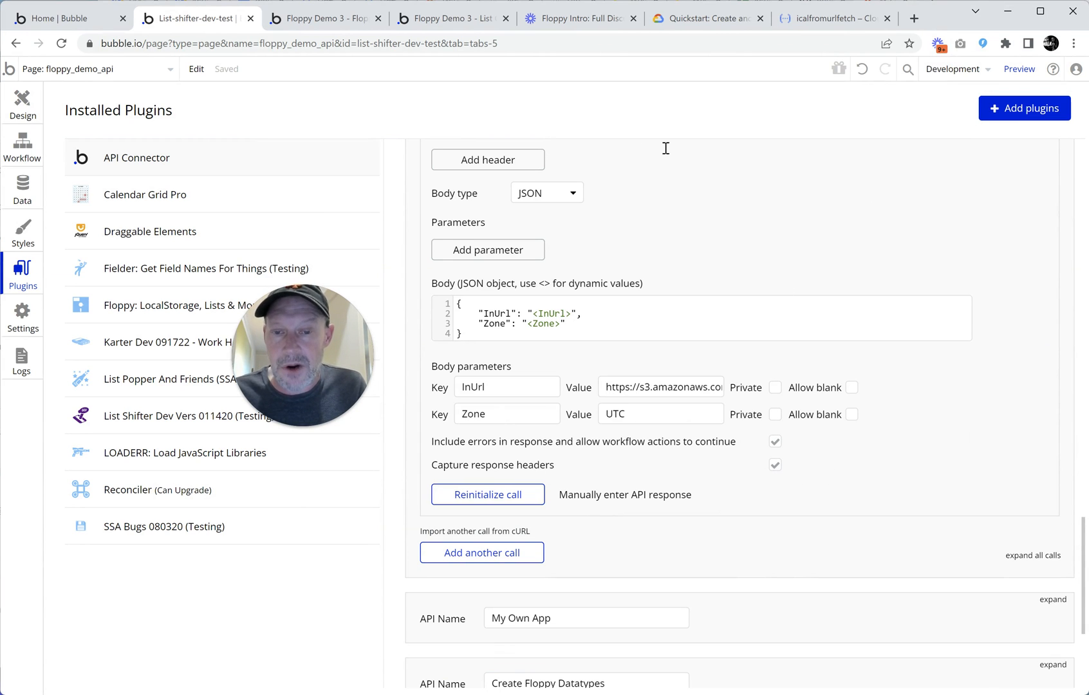
pyautogui.scroll(4, 651, 299)
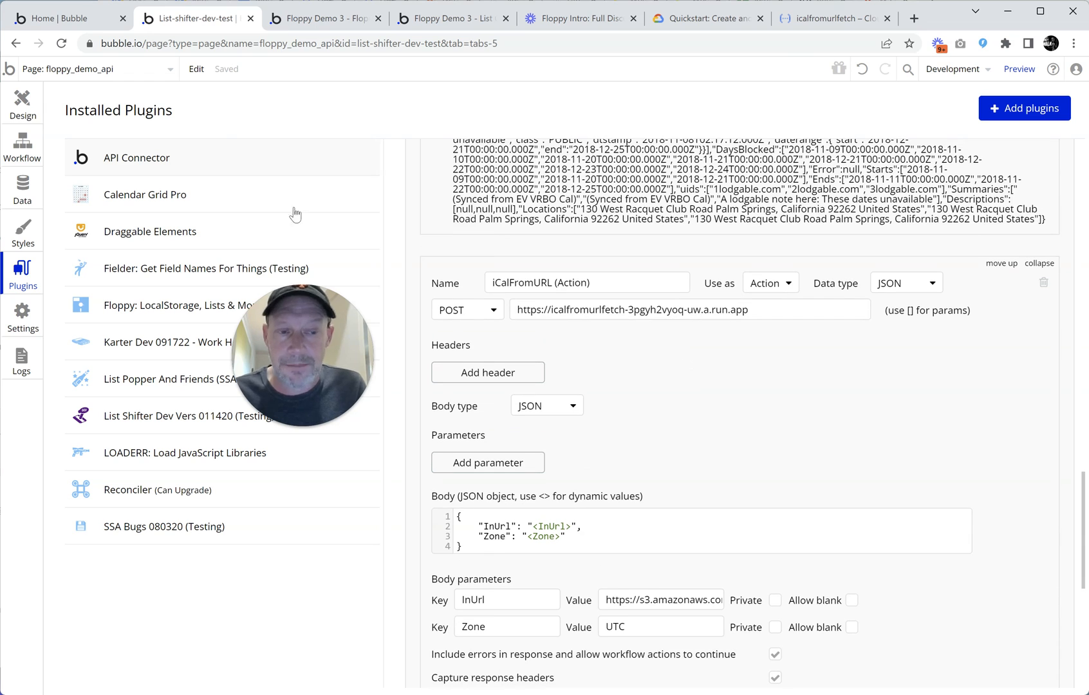
# - Delete the Parse Raw iCal (Action) and Set RAM List Value Floppy API Response actions from the API Call button's workflow
pyautogui.click(21, 105)
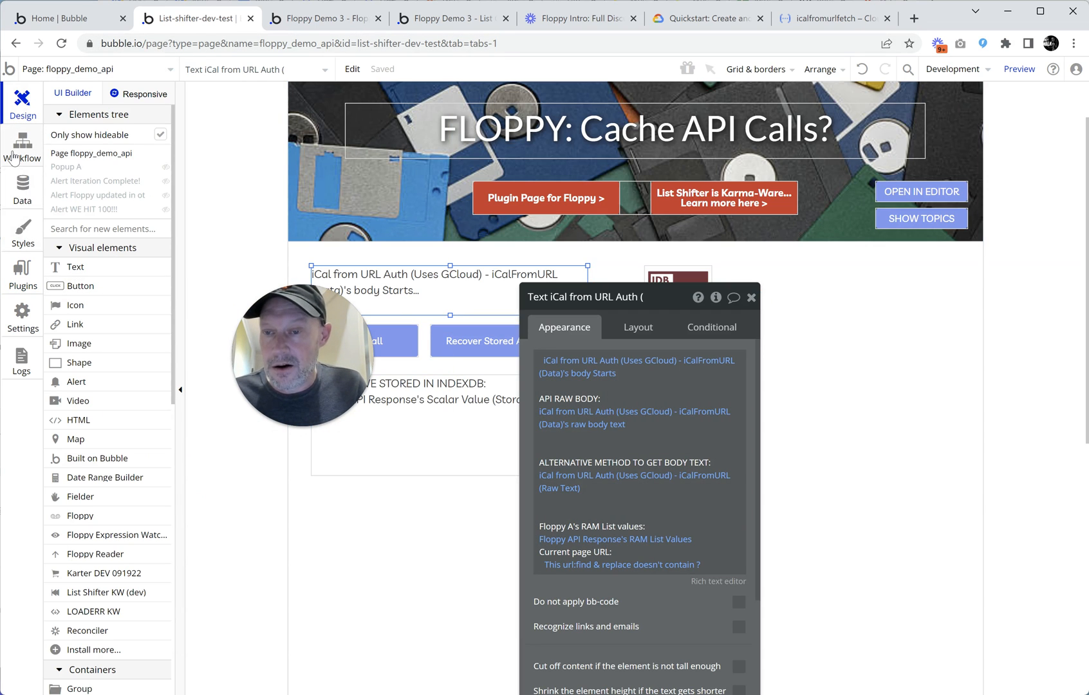
pyautogui.click(14, 157)
pyautogui.moveTo(320, 318); pyautogui.dragTo(369, 345)
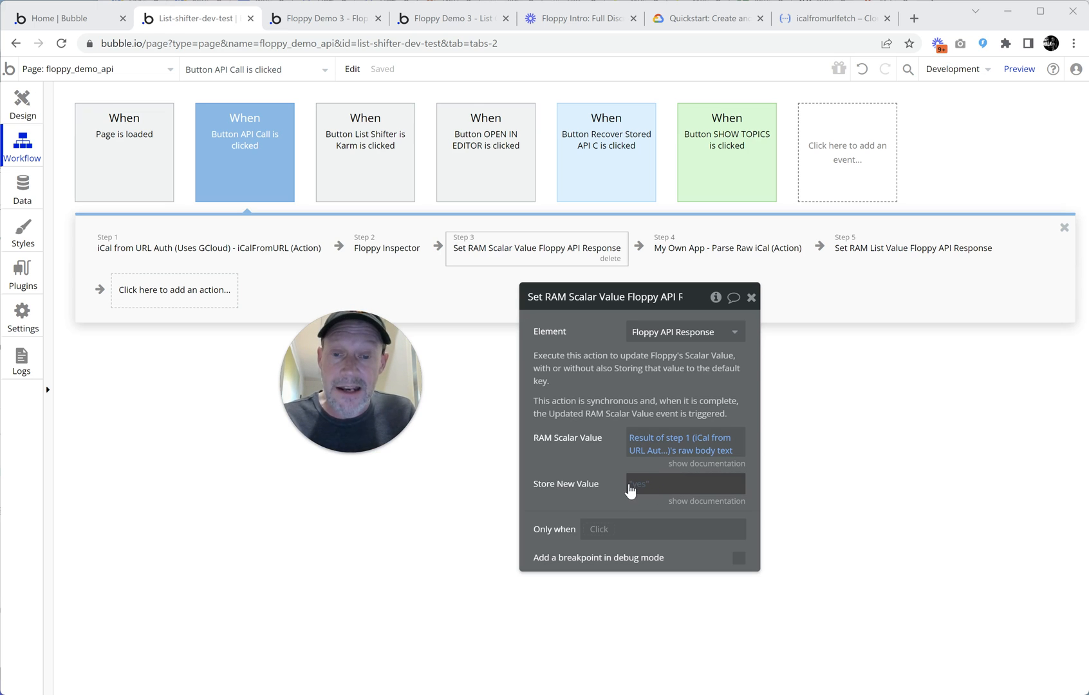
pyautogui.click(628, 486)
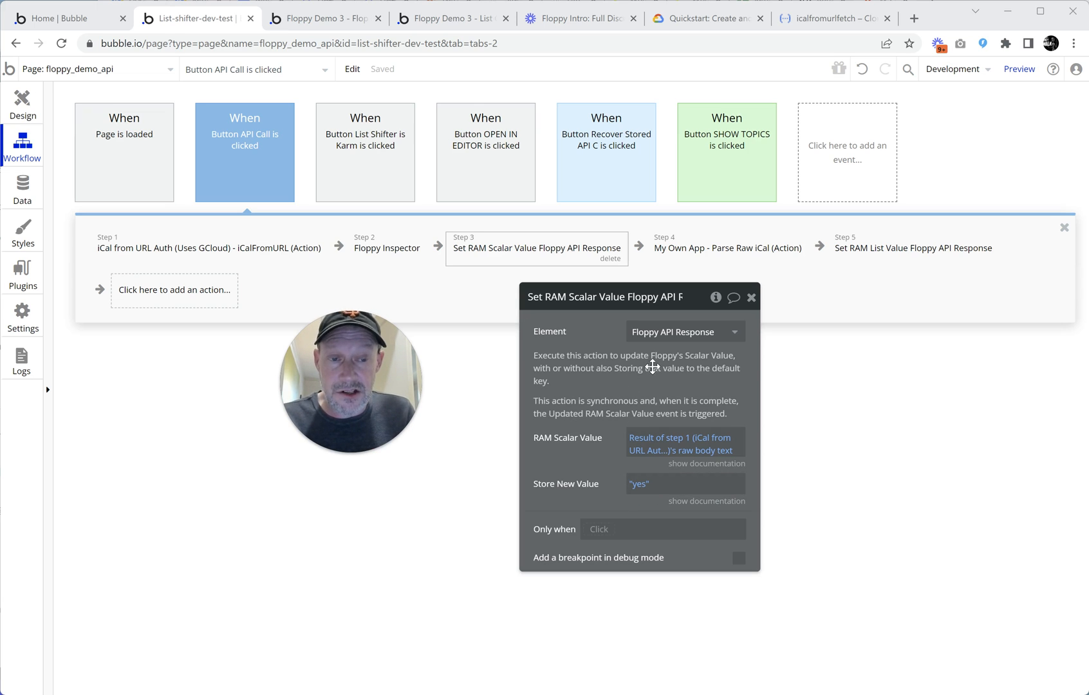
pyautogui.click(760, 253)
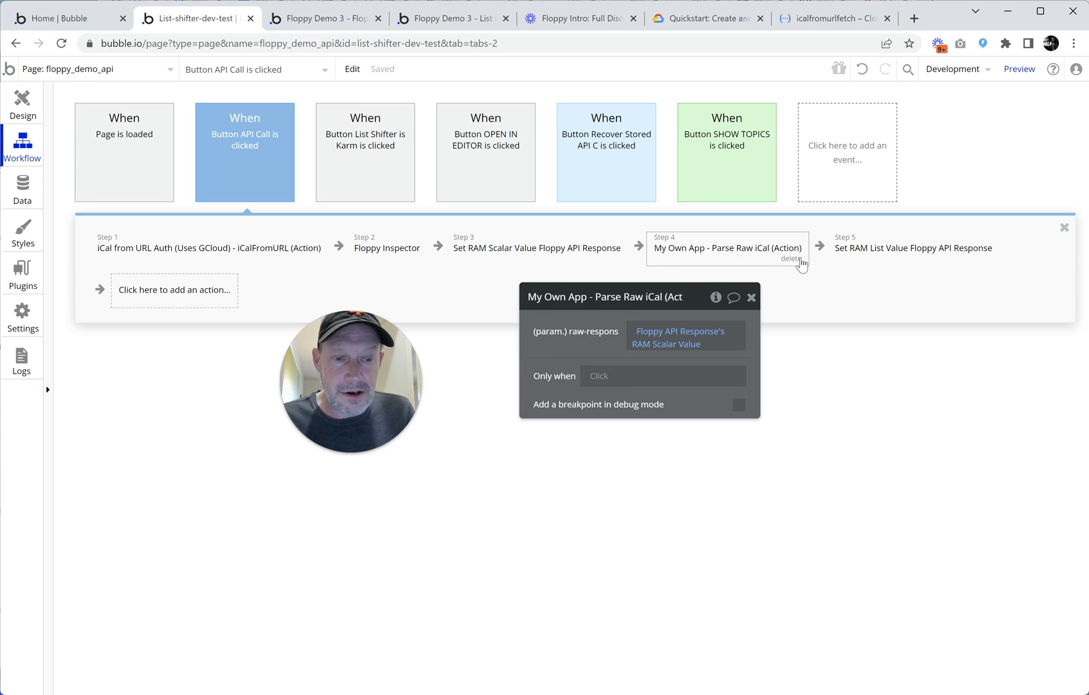
pyautogui.click(795, 260)
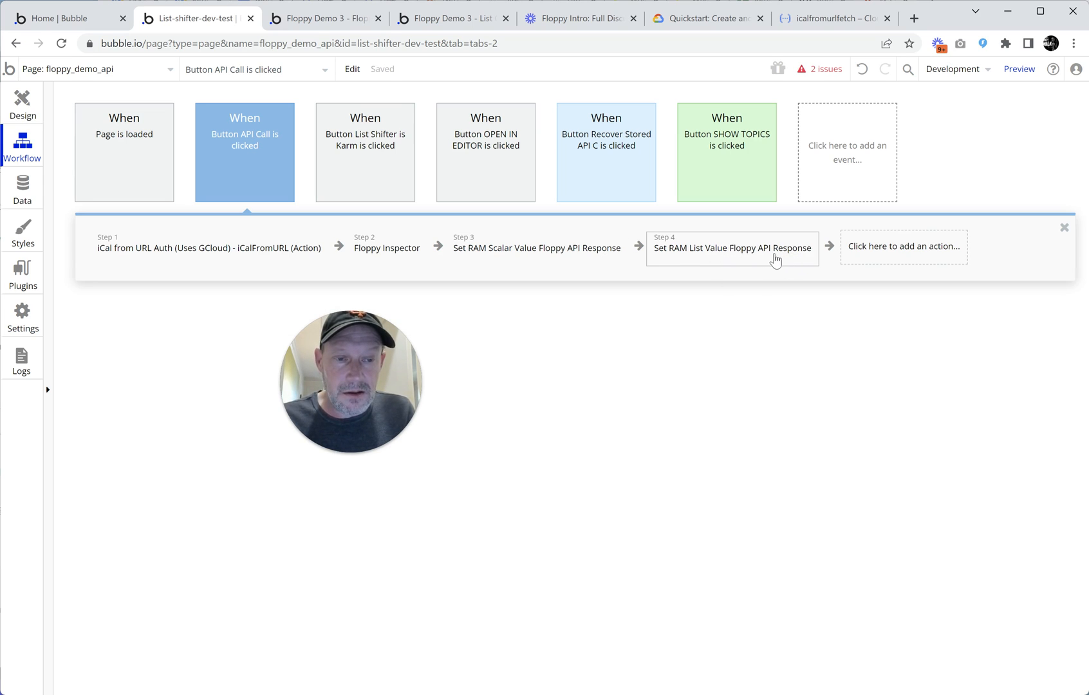
pyautogui.click(776, 259)
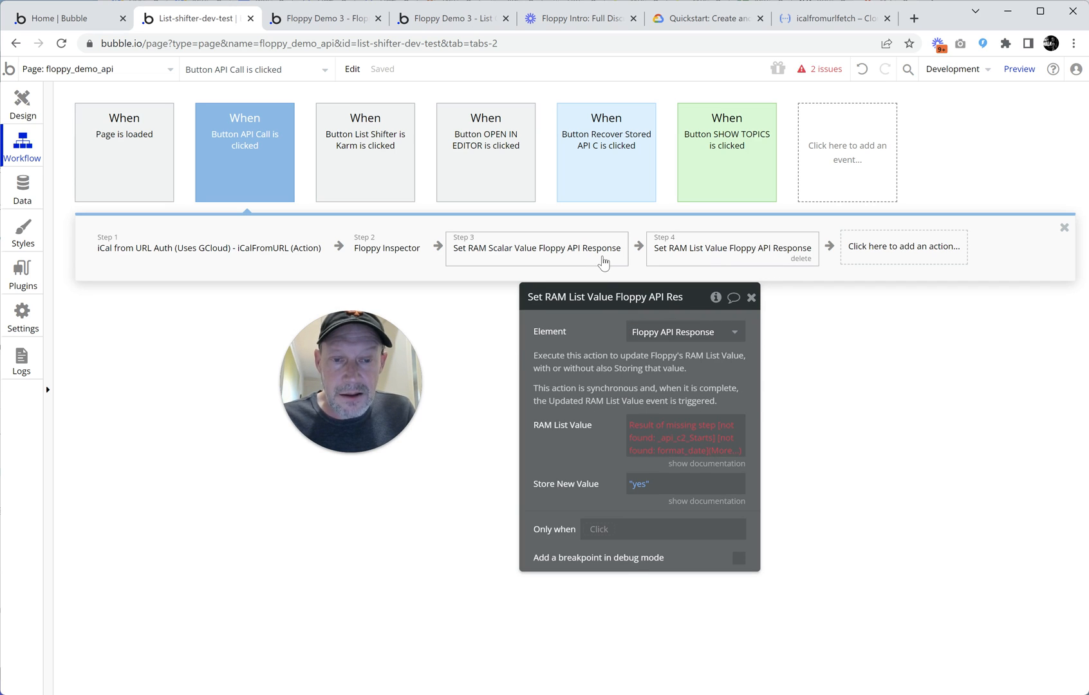
pyautogui.click(801, 258)
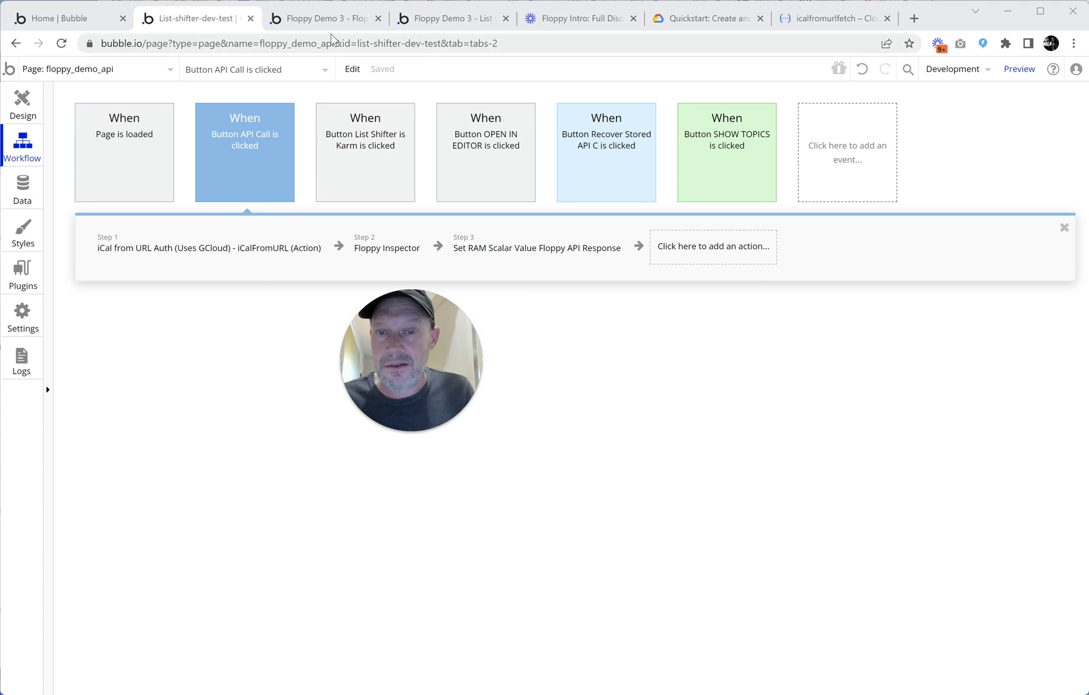
# - Reload the Floppy demo page, display the browser console and run the page's API Call
pyautogui.click(337, 25)
pyautogui.press('F5')
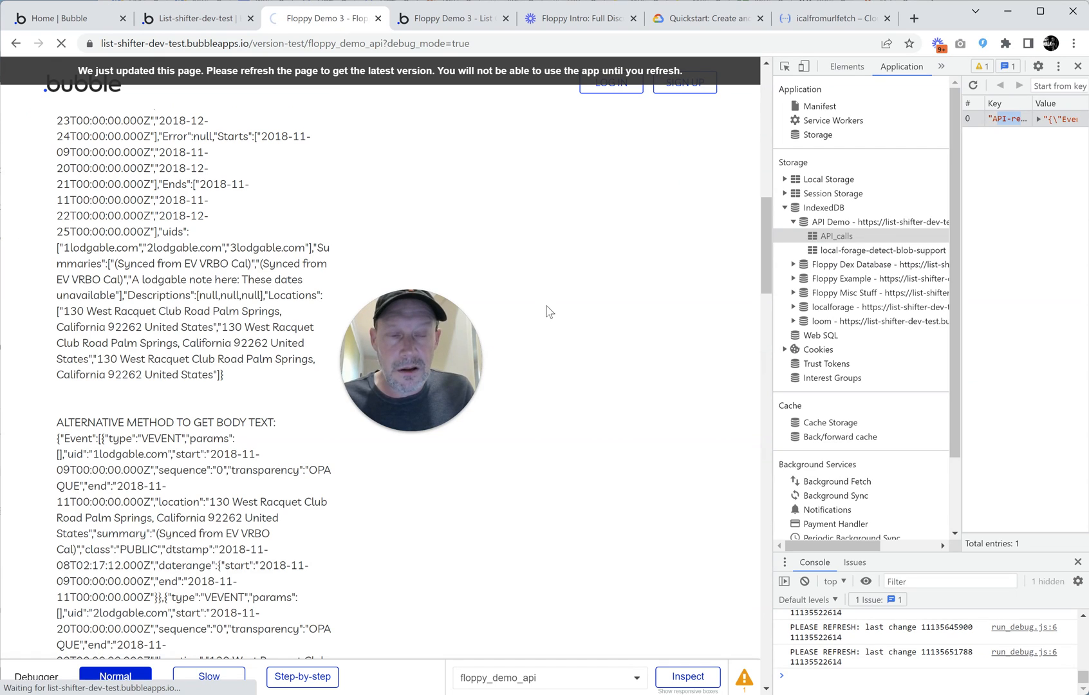
pyautogui.click(944, 68)
pyautogui.click(966, 87)
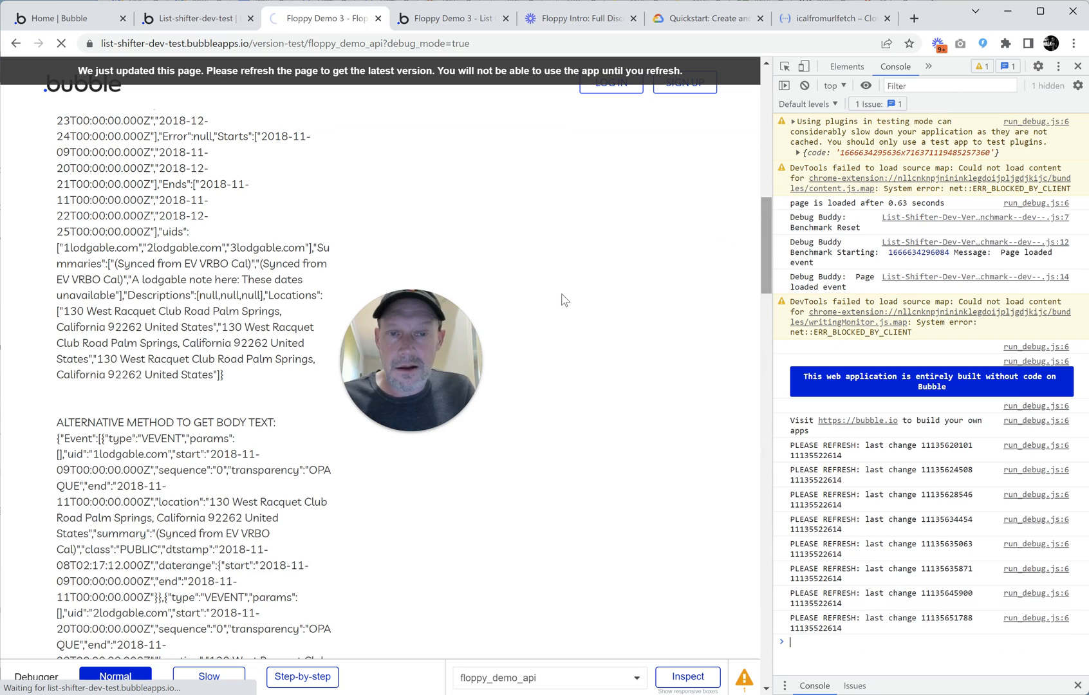
pyautogui.moveTo(418, 361); pyautogui.dragTo(486, 237)
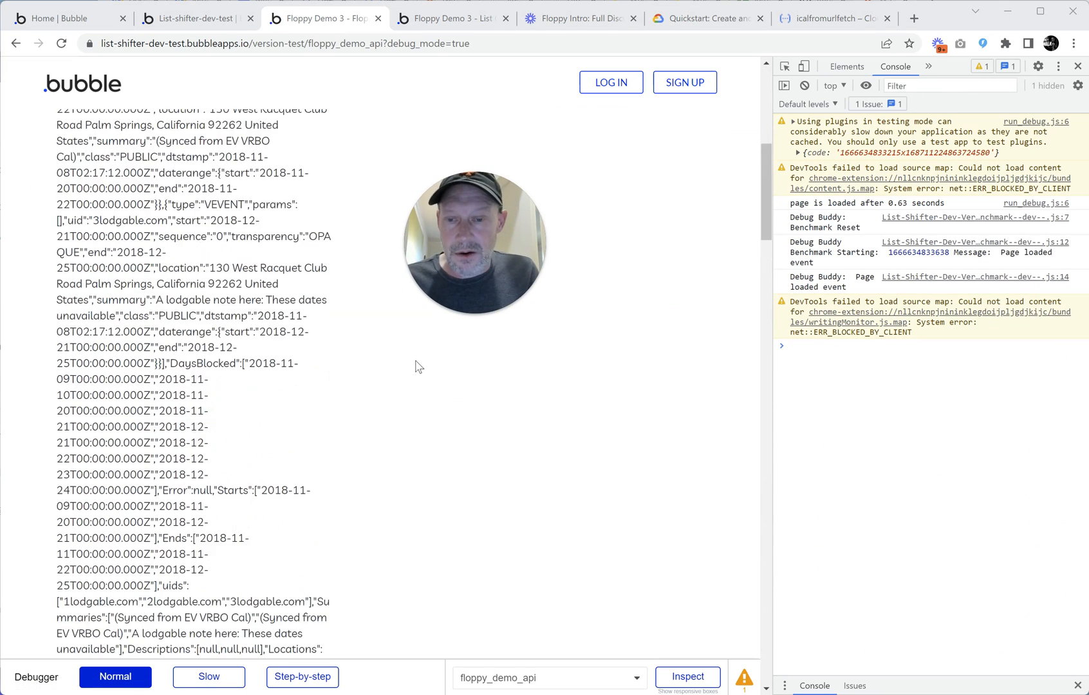
pyautogui.scroll(-10, 341, 383)
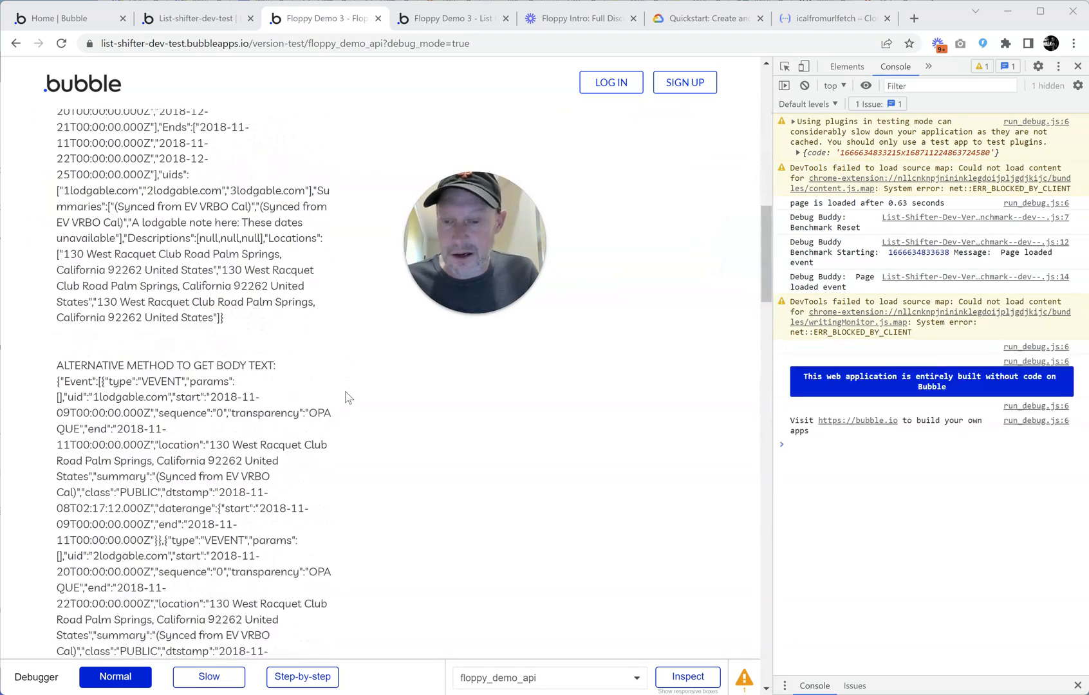
pyautogui.scroll(4, 347, 397)
pyautogui.scroll(-13, 349, 396)
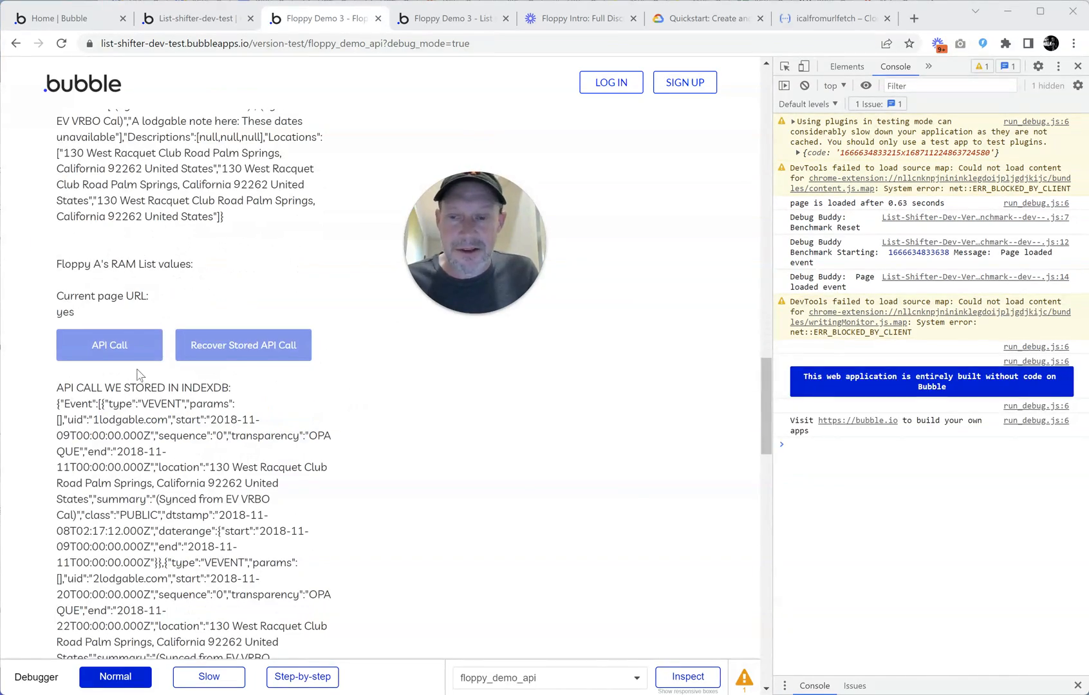
pyautogui.click(108, 355)
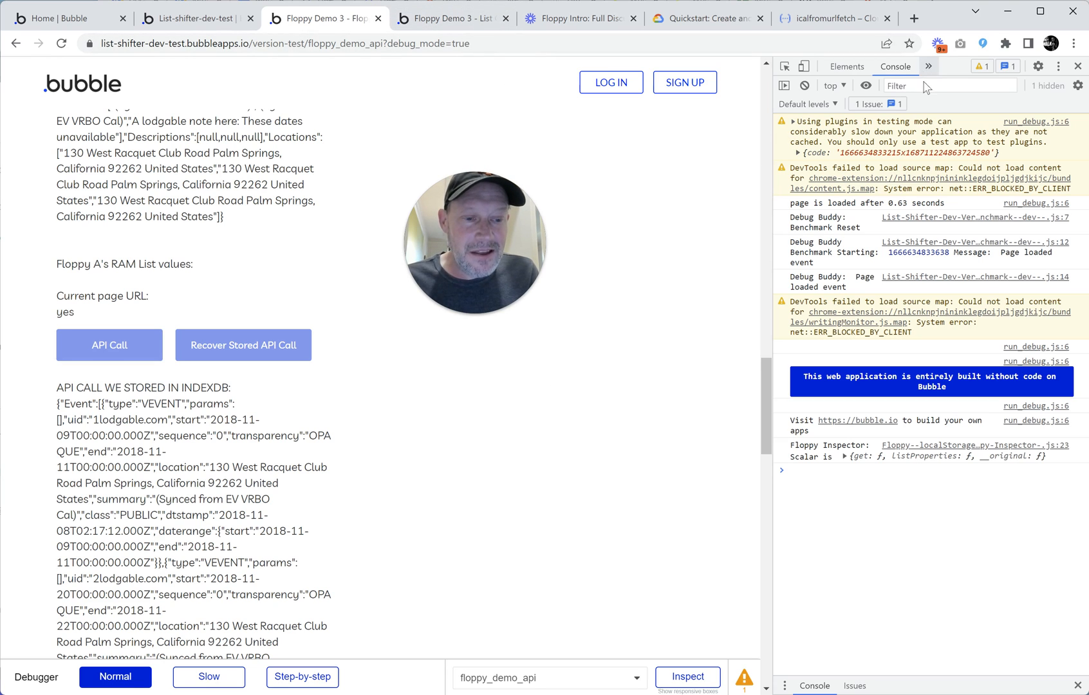
# - Expand the Floppy Inspector's Scalar object logged in the console and examine its properties
pyautogui.moveTo(788, 444); pyautogui.dragTo(814, 477)
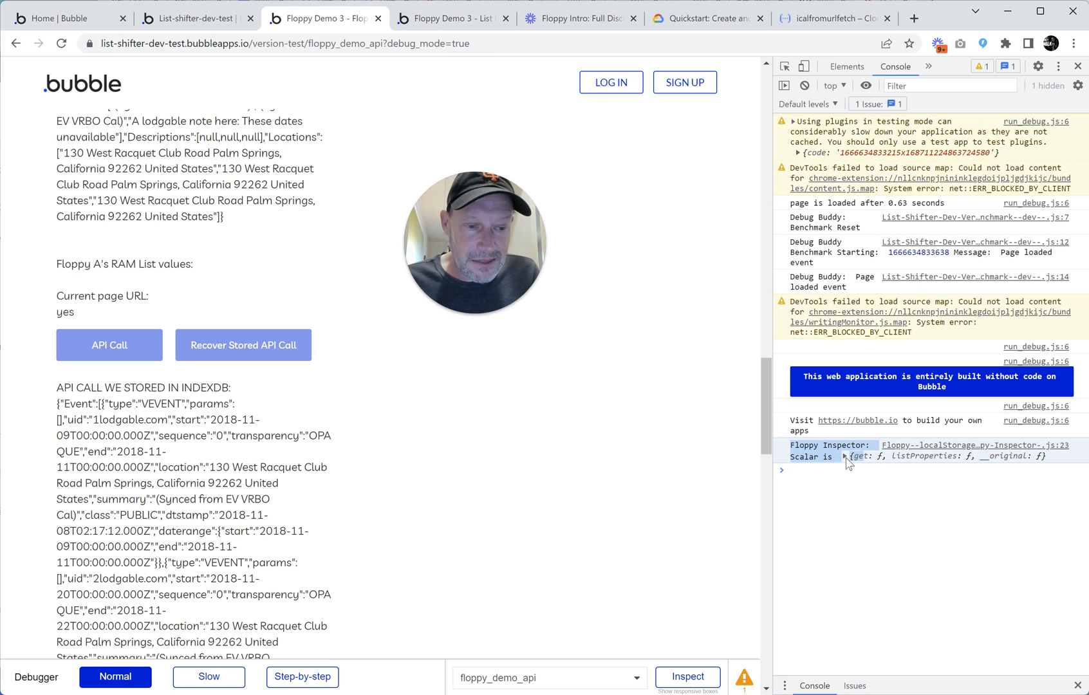
pyautogui.click(877, 467)
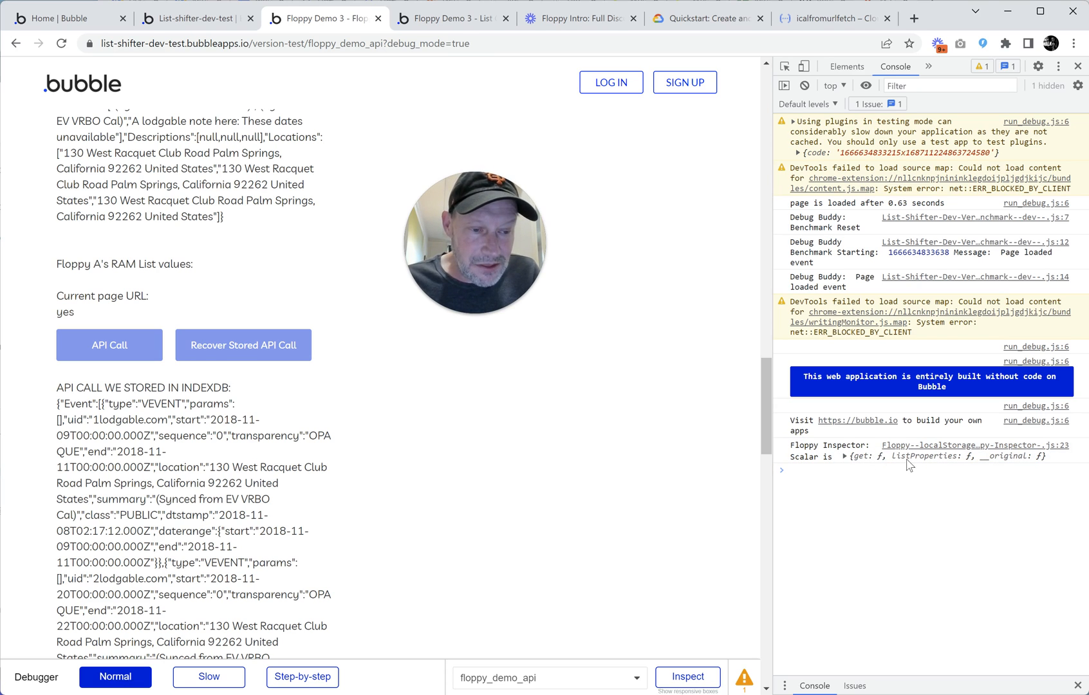
pyautogui.click(845, 456)
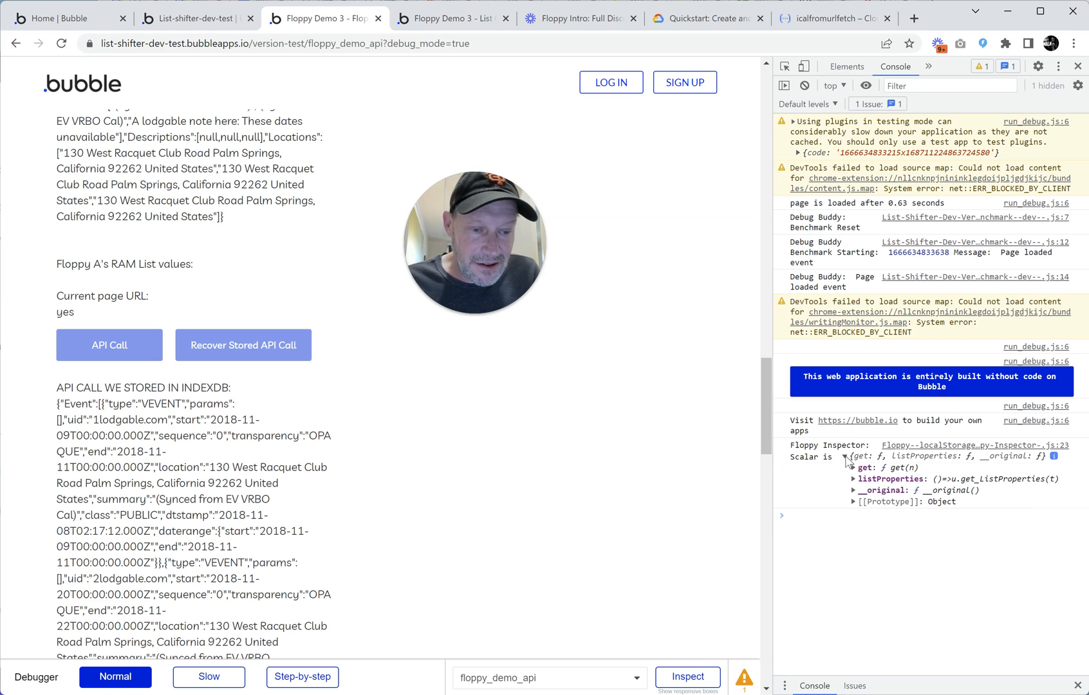
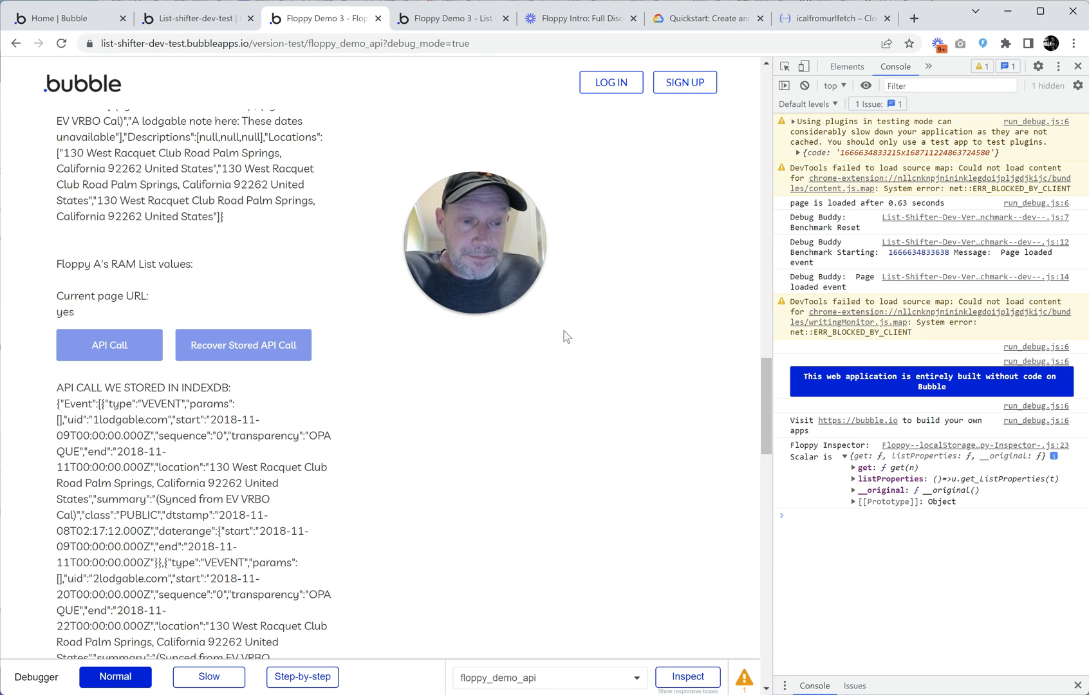
pyautogui.moveTo(515, 295)
pyautogui.moveTo(515, 295); pyautogui.dragTo(681, 412)
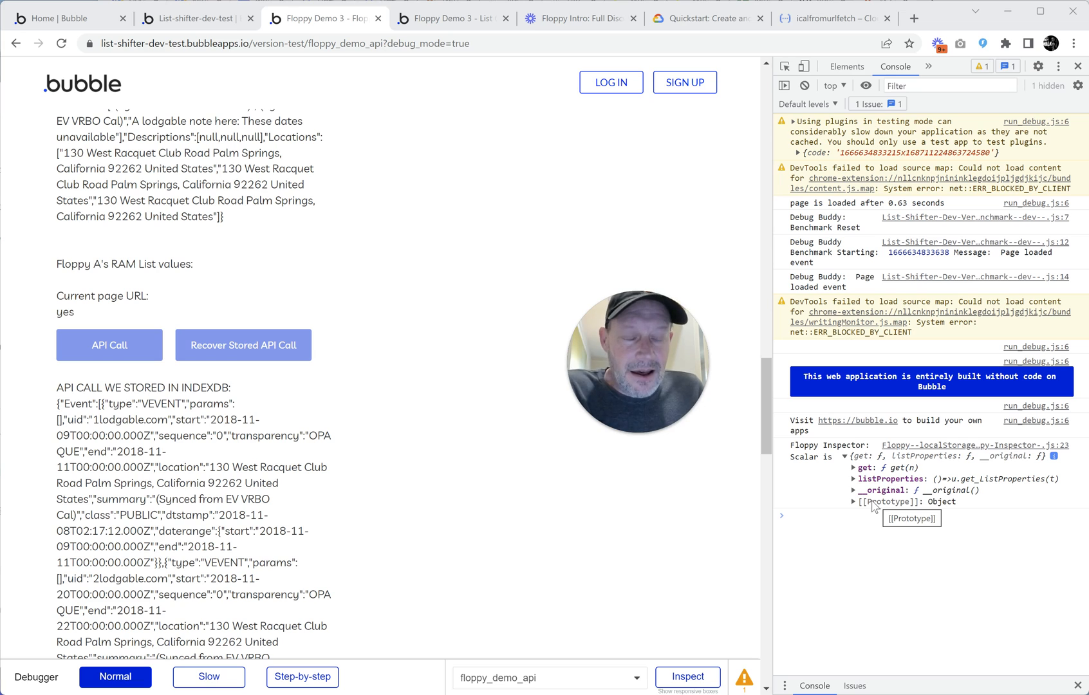
pyautogui.moveTo(652, 416)
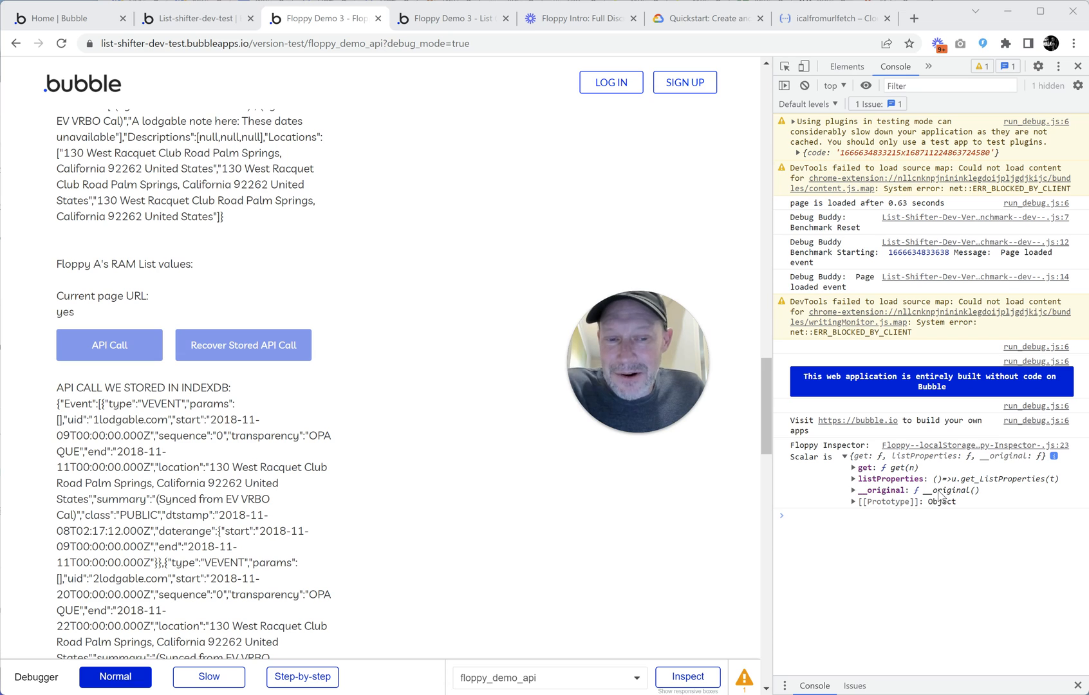
pyautogui.moveTo(934, 495)
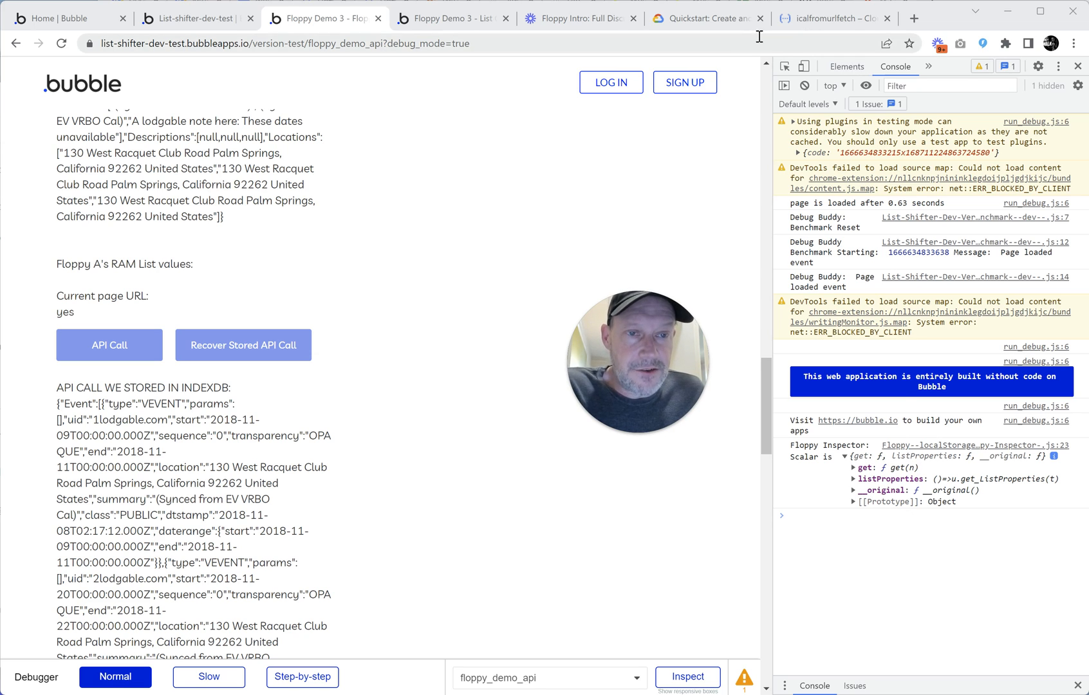
# - Refresh the API_calls store of the API Demo database in IndexedDB and examine the API-resp entry's stored value
pyautogui.click(928, 66)
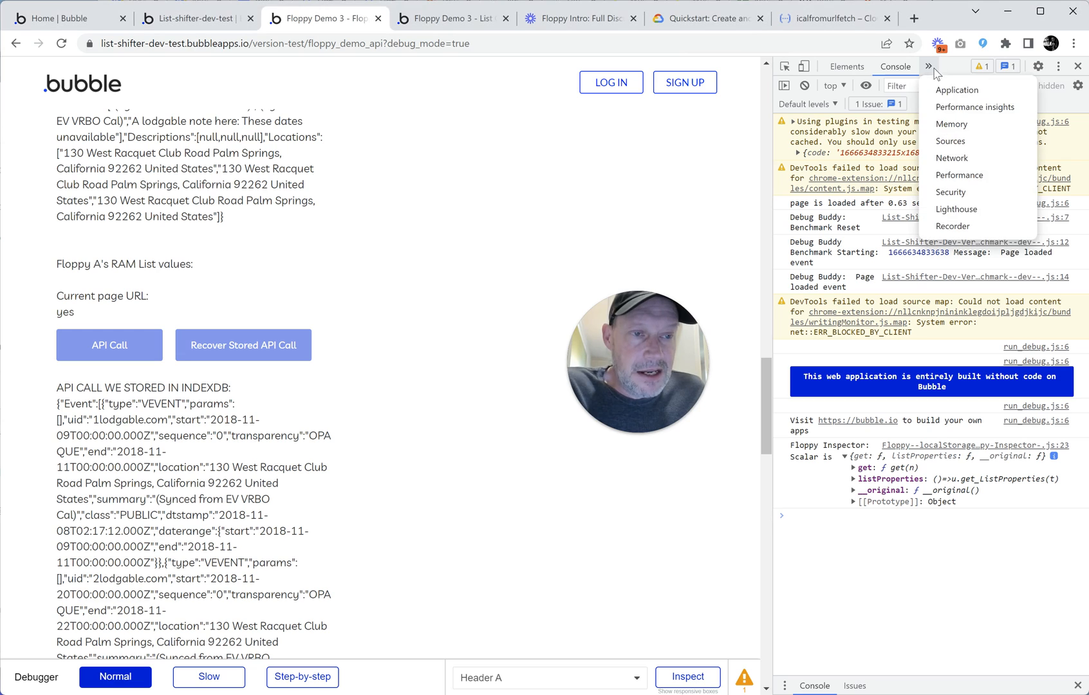
pyautogui.click(946, 91)
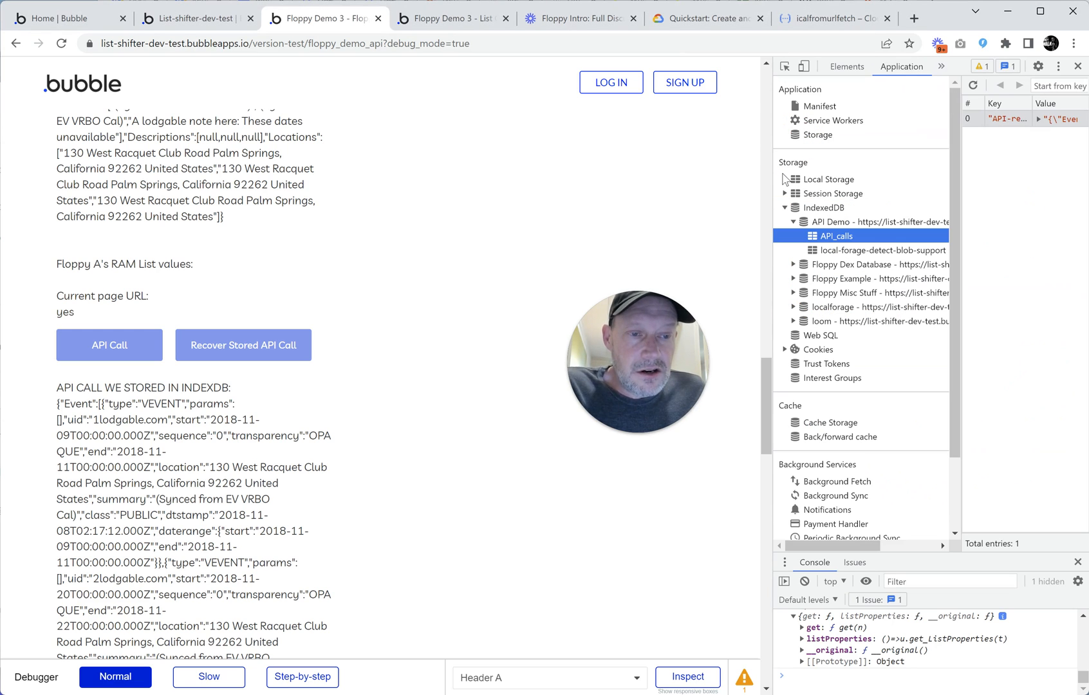
pyautogui.moveTo(771, 174); pyautogui.dragTo(283, 231)
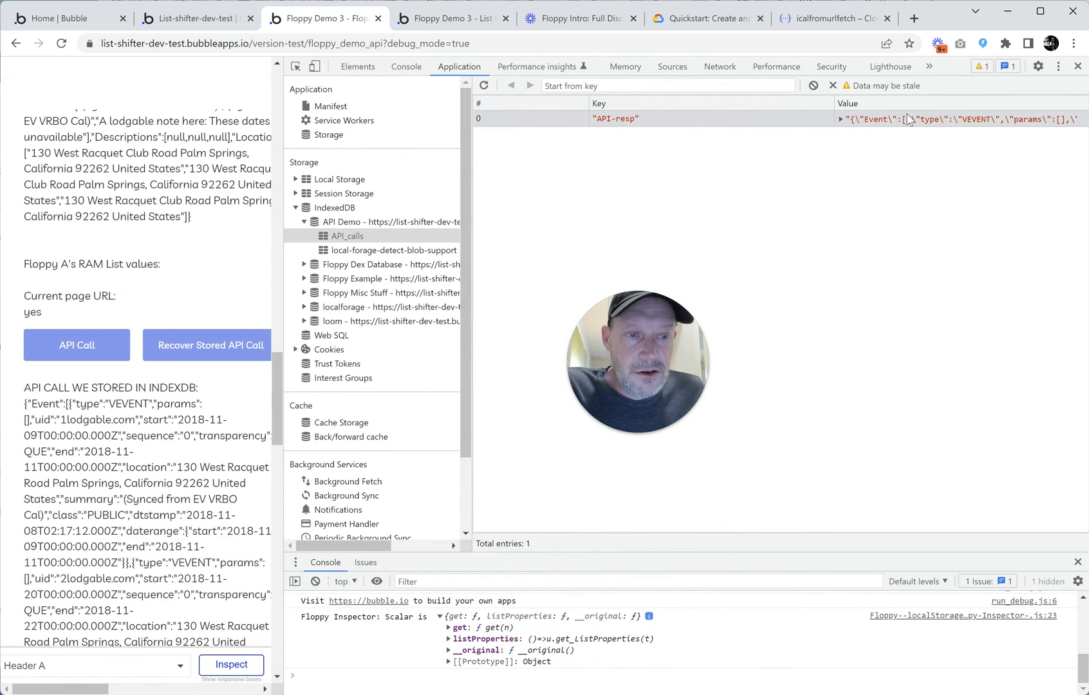
pyautogui.click(840, 119)
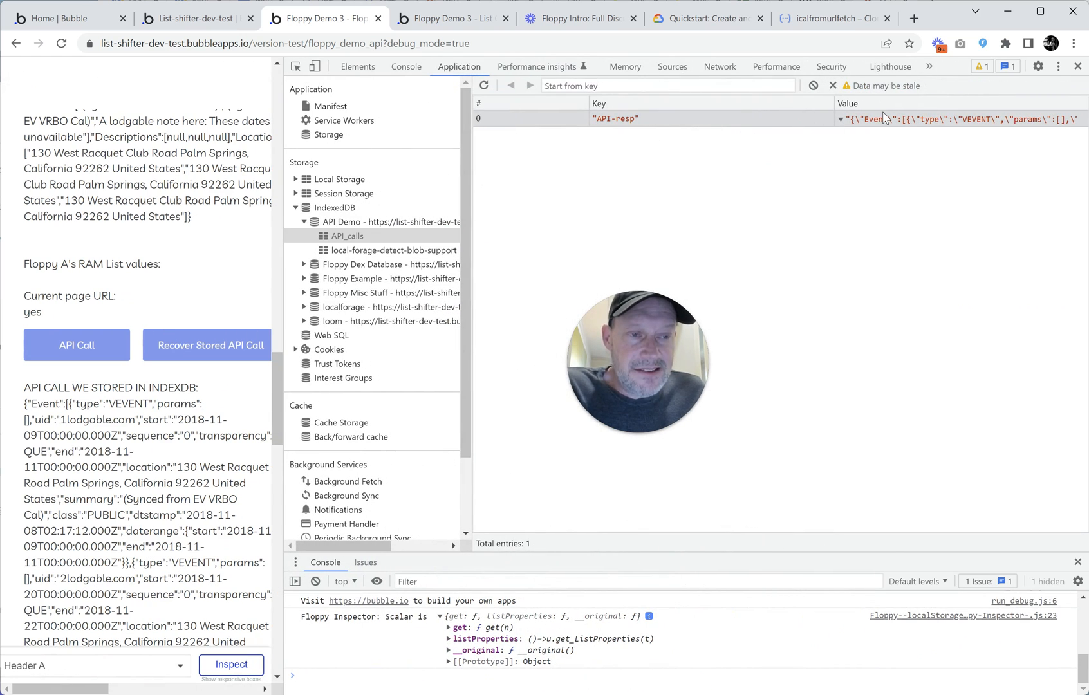
pyautogui.click(484, 86)
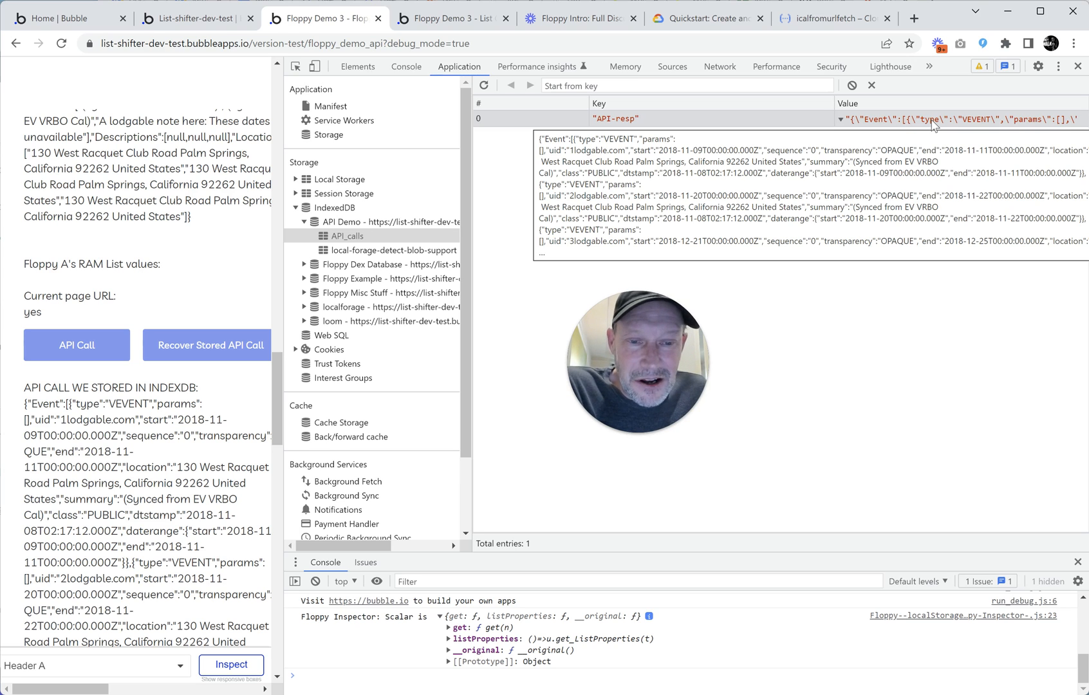
pyautogui.click(253, 177)
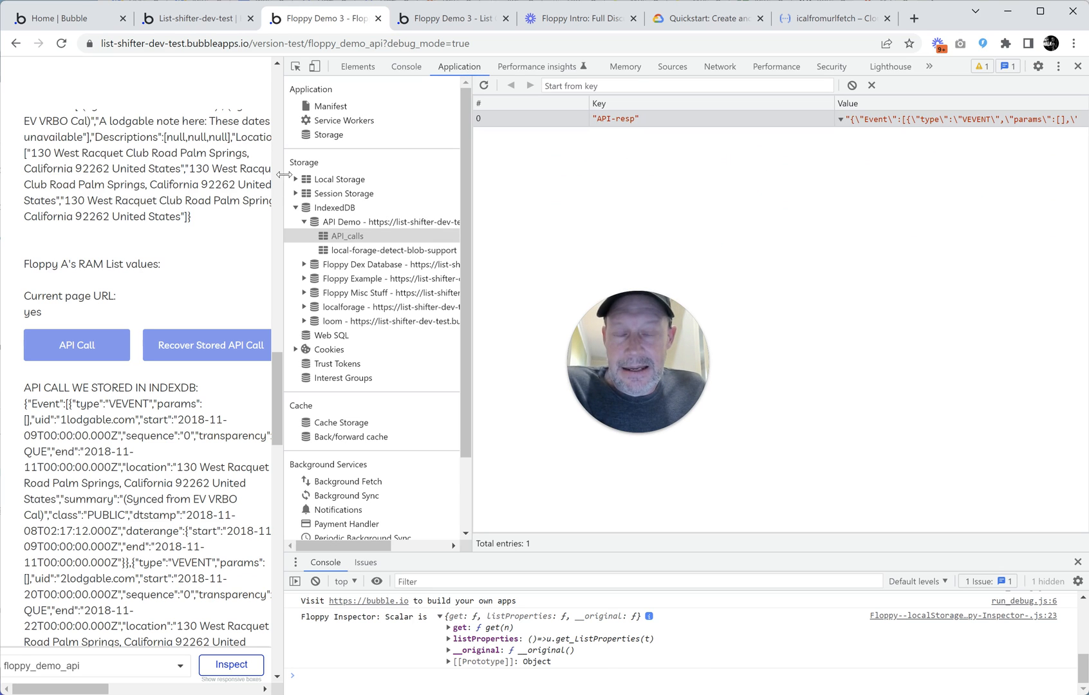
pyautogui.moveTo(284, 175); pyautogui.dragTo(679, 235)
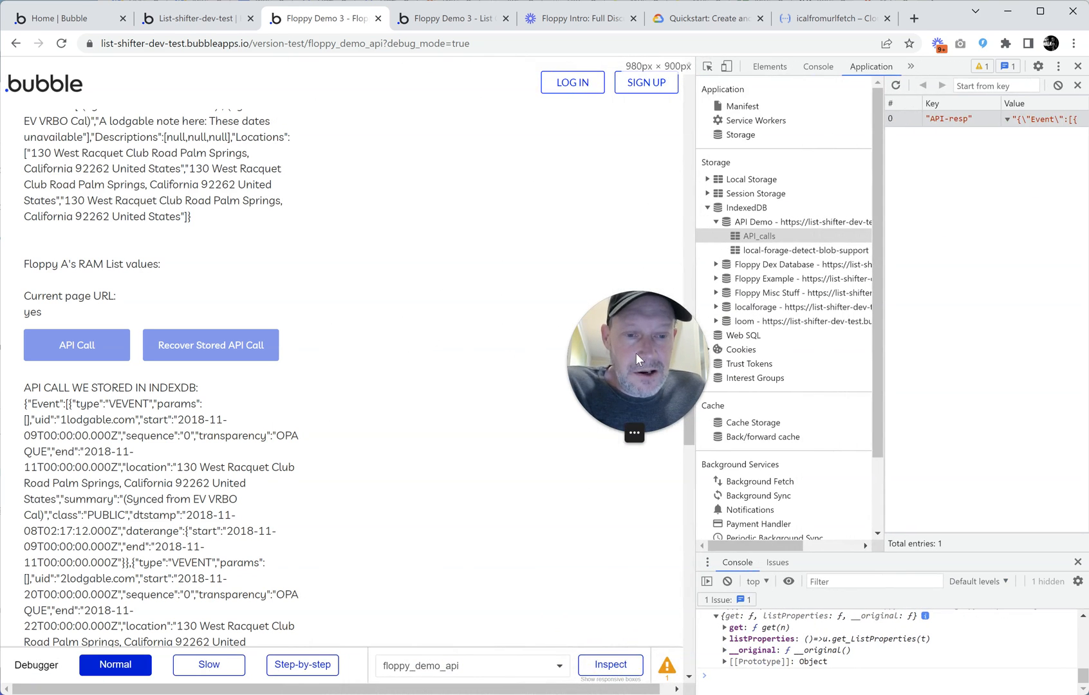
pyautogui.moveTo(635, 354); pyautogui.dragTo(550, 224)
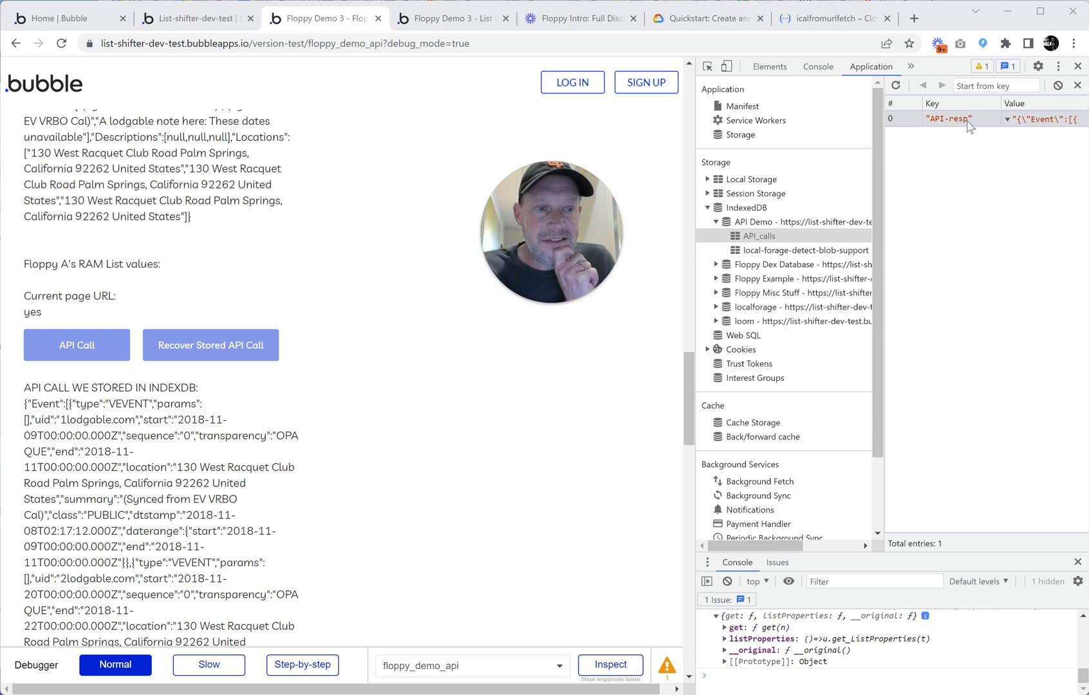
pyautogui.click(818, 66)
pyautogui.click(871, 66)
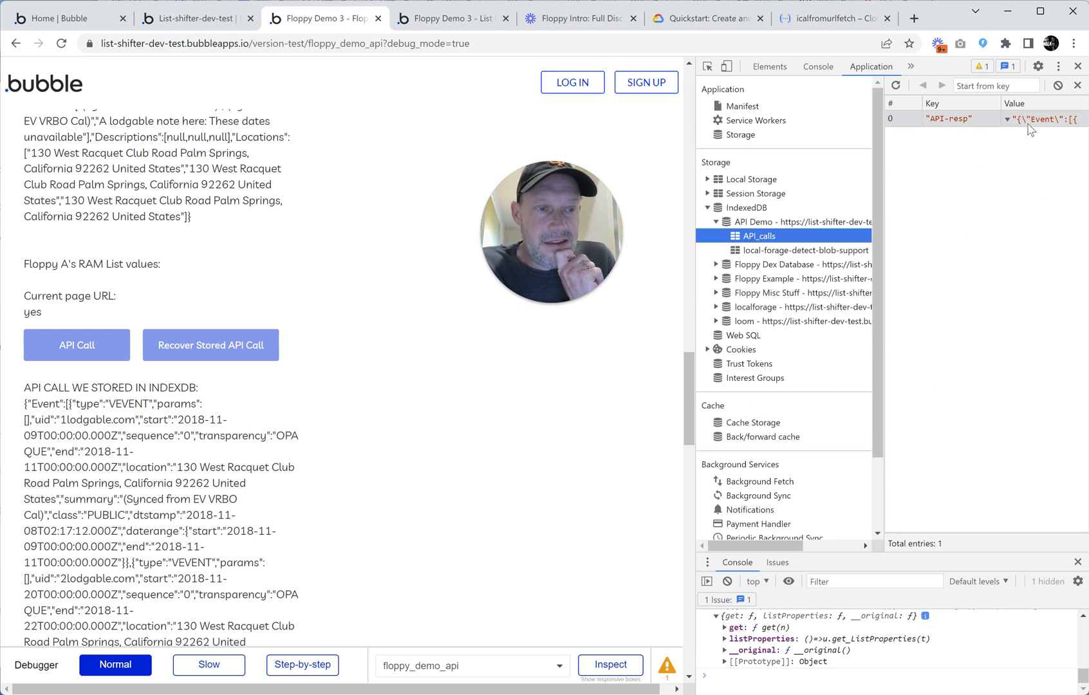
# - Review the Floppy Inspector's logged Scalar object in the browser console and run the page's API Call again
pyautogui.click(818, 66)
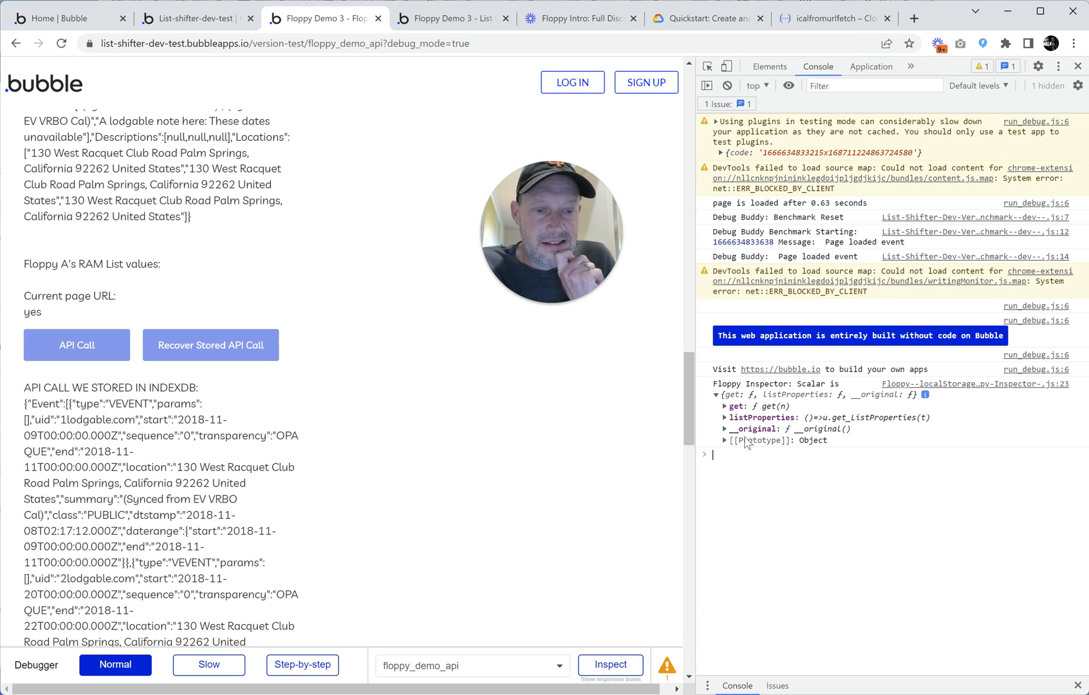
pyautogui.moveTo(764, 395); pyautogui.dragTo(831, 446)
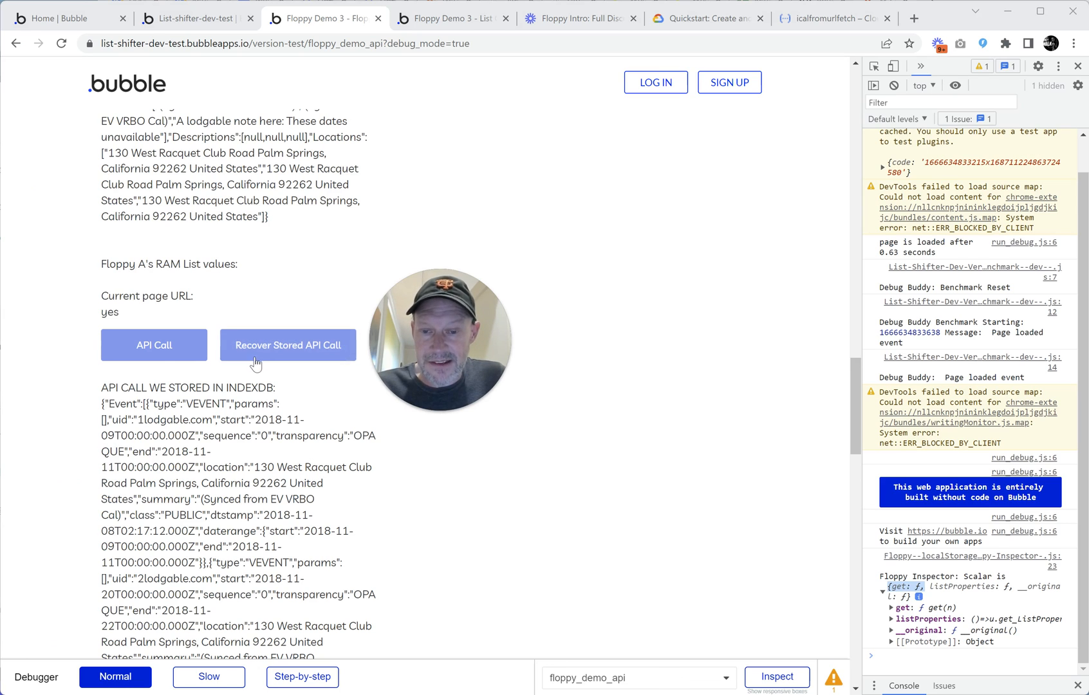
pyautogui.click(147, 364)
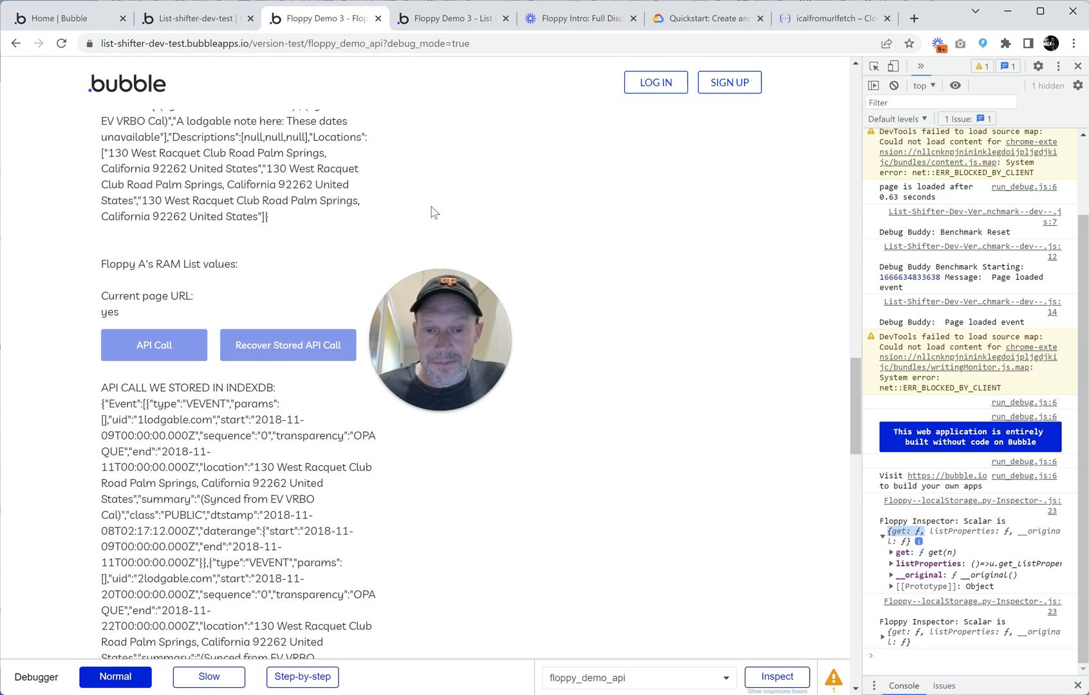
# - In the Bubble editor, open the Recover Stored API Call button's workflow and examine the raw-response parameter of its Parse Raw iCal (Action) step
pyautogui.click(229, 27)
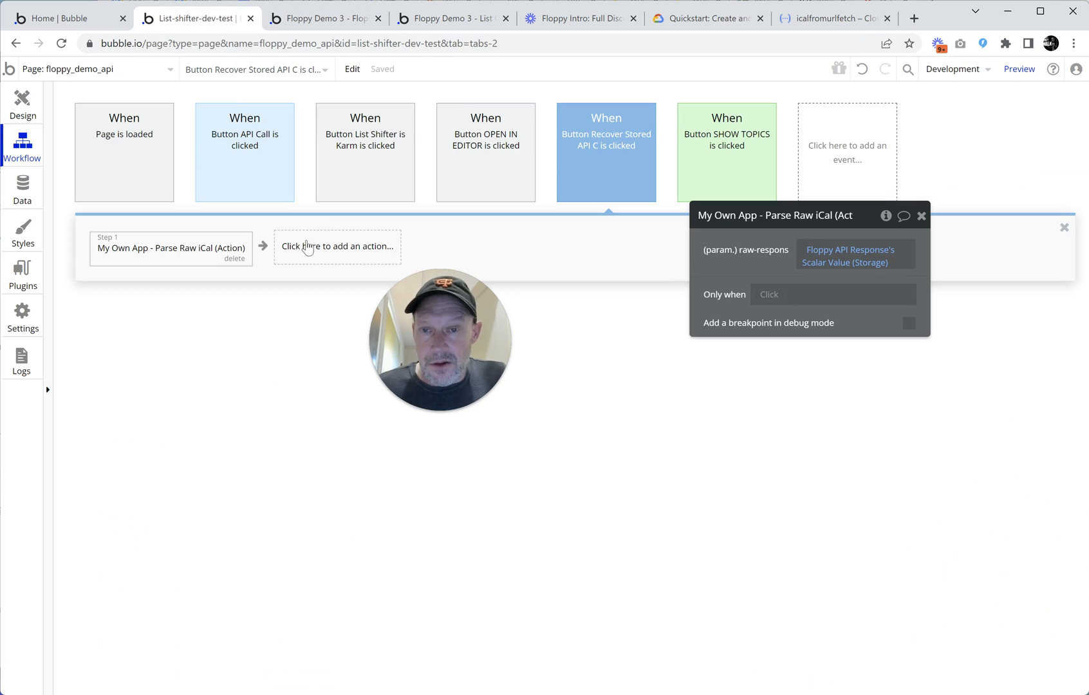
pyautogui.click(24, 107)
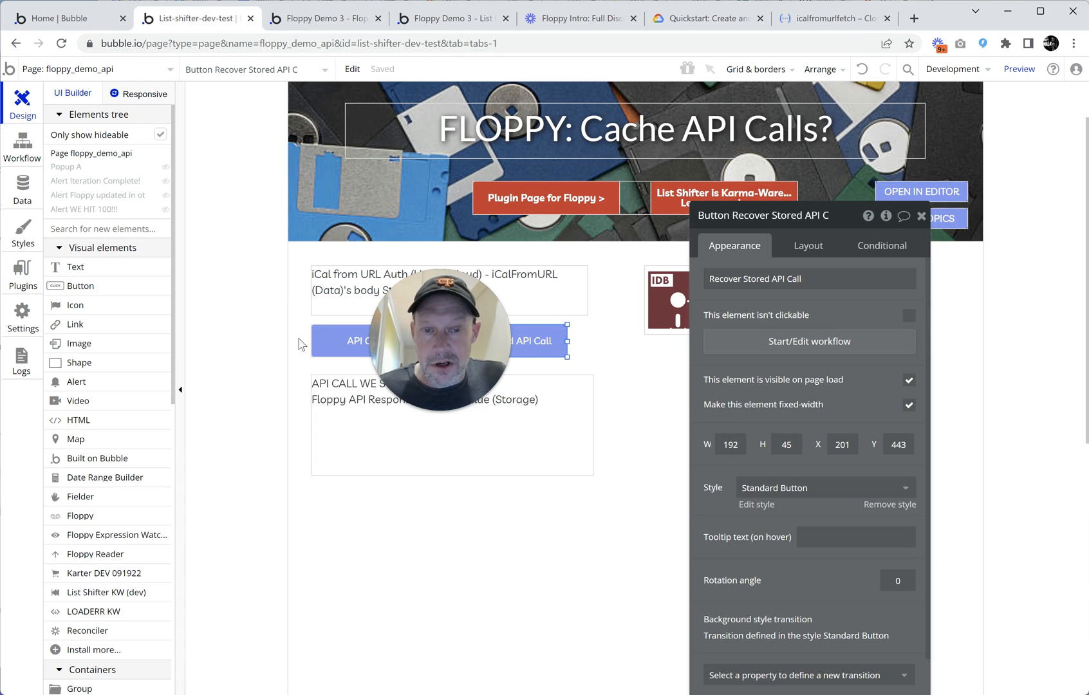
pyautogui.moveTo(446, 345); pyautogui.dragTo(553, 243)
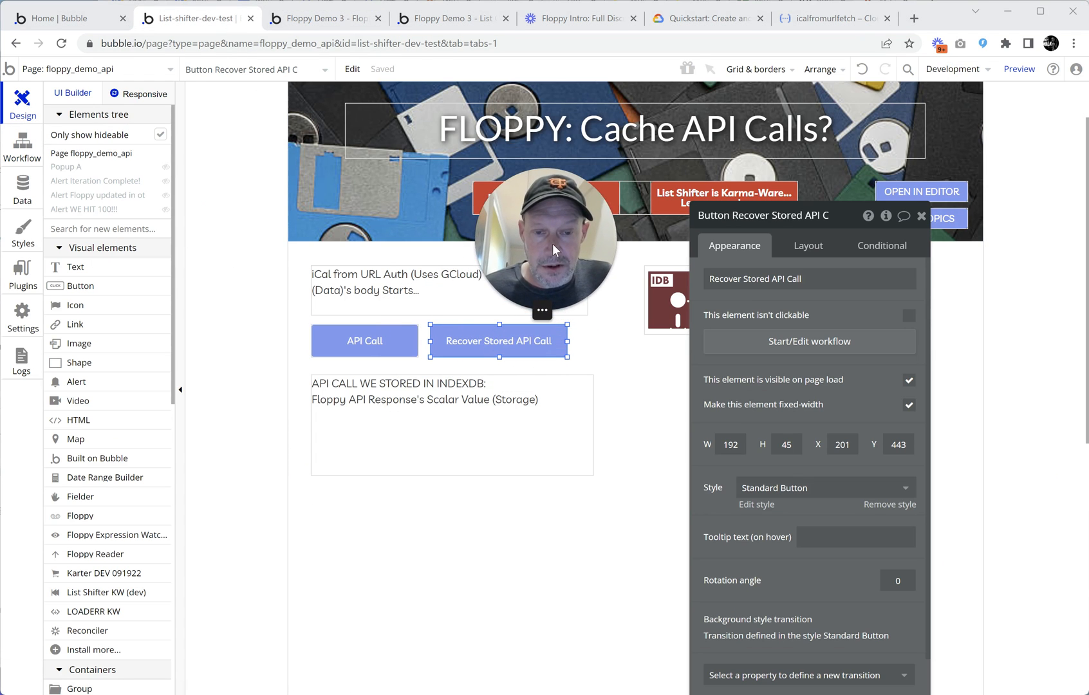
pyautogui.click(736, 343)
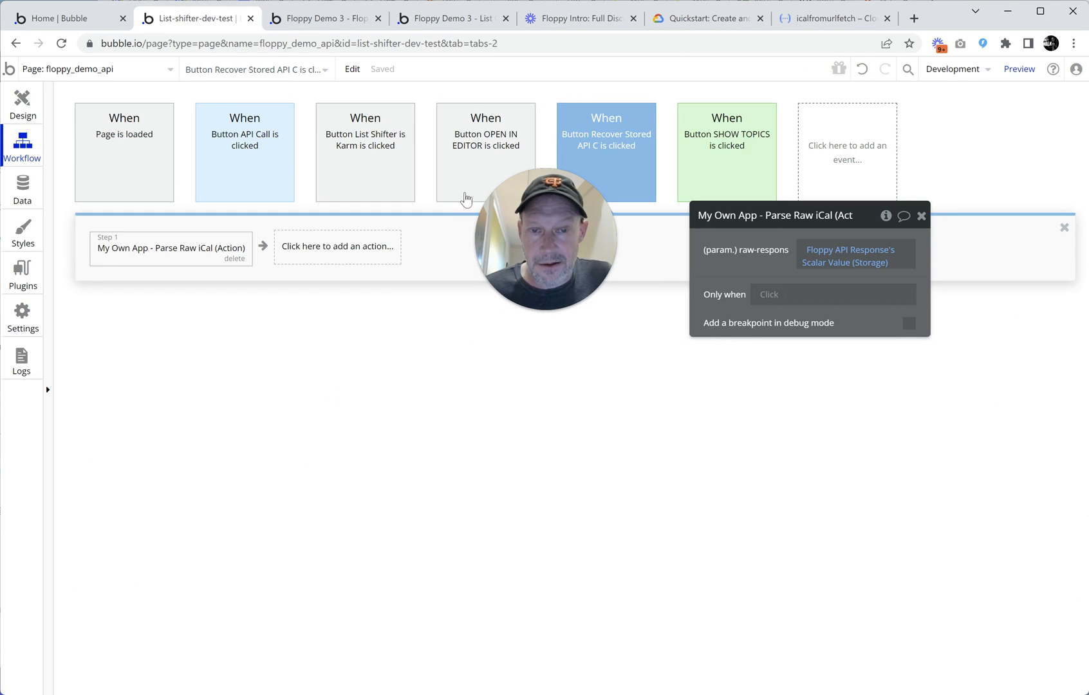
pyautogui.moveTo(569, 248); pyautogui.dragTo(642, 329)
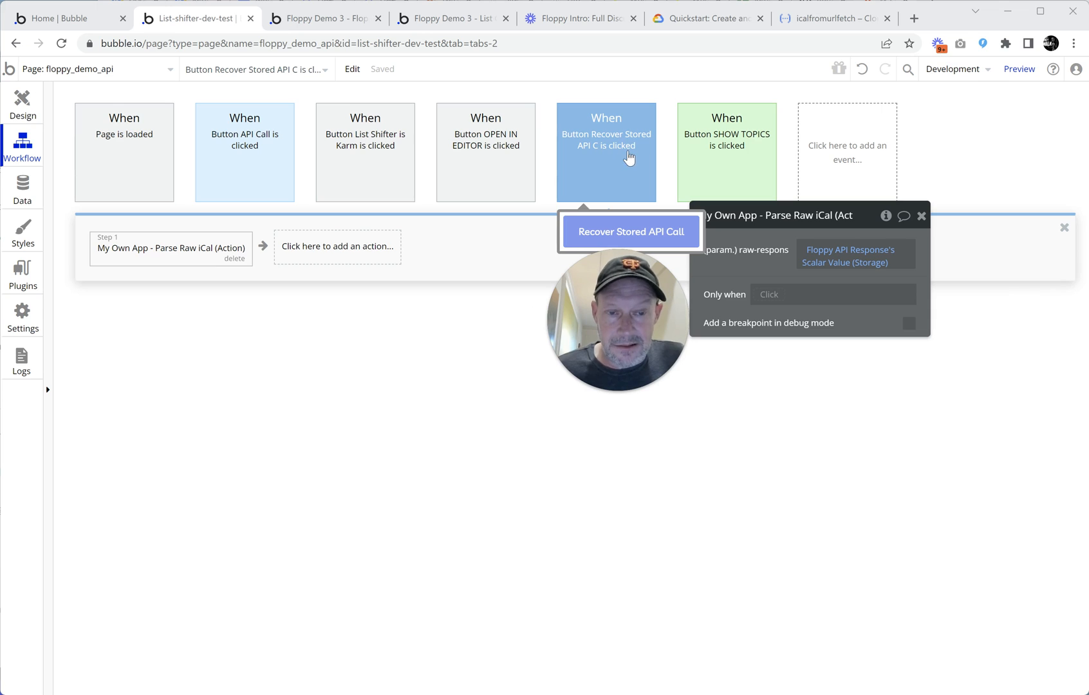
pyautogui.click(157, 257)
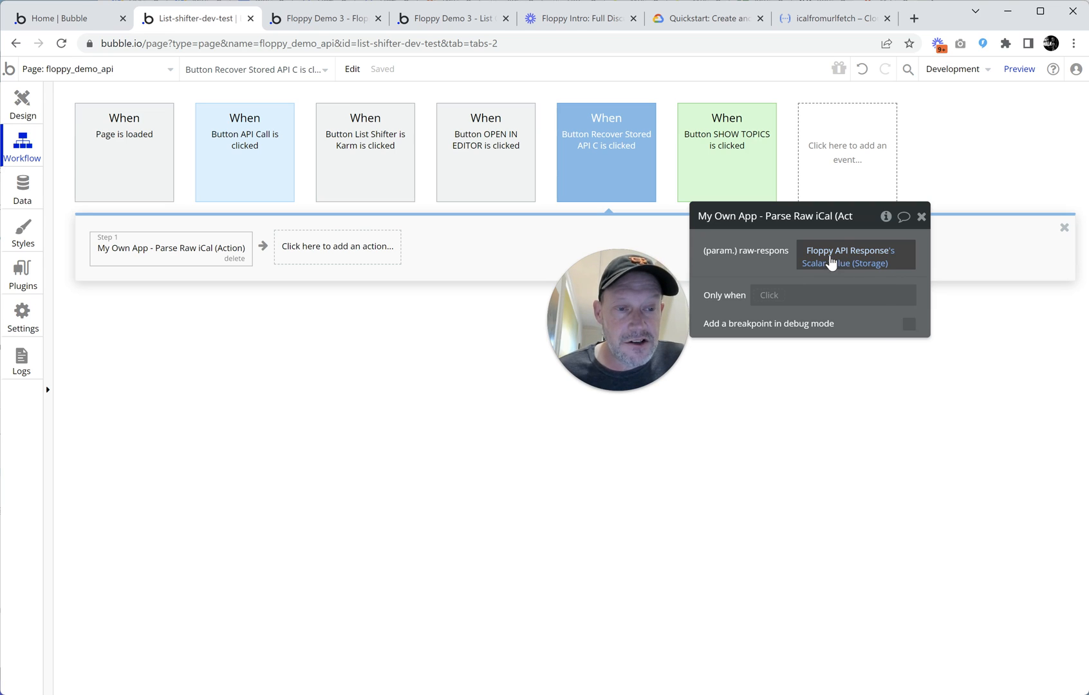
pyautogui.click(827, 257)
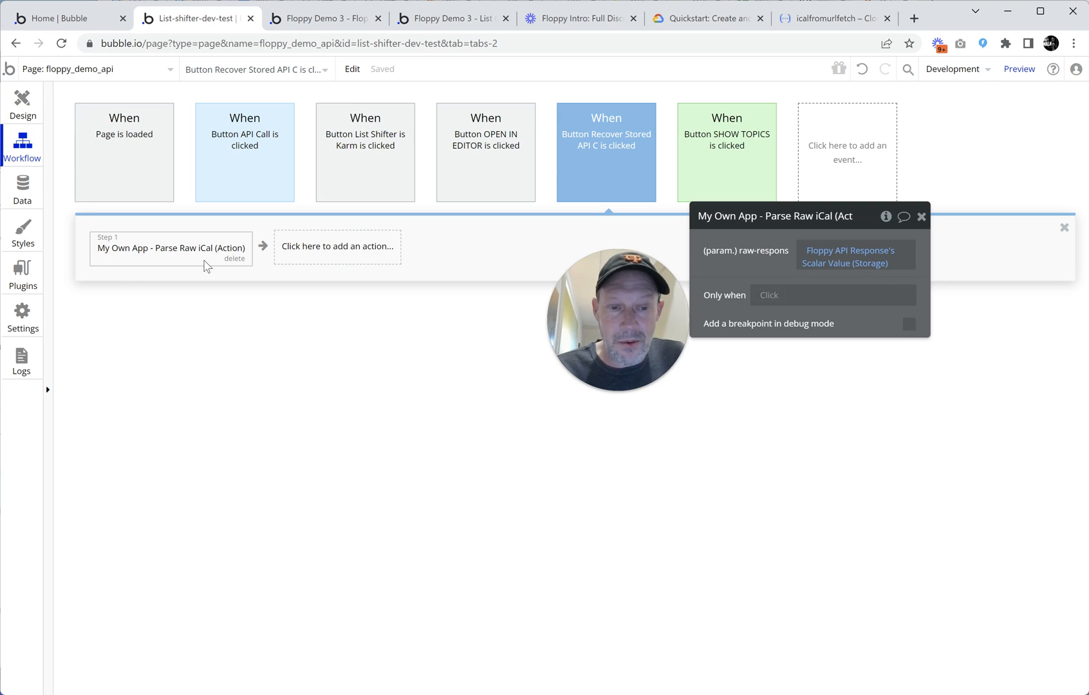
# - Expand the My Own App API in the API Connector plugin and examine its authentication settings, shared headers and calls
pyautogui.click(29, 278)
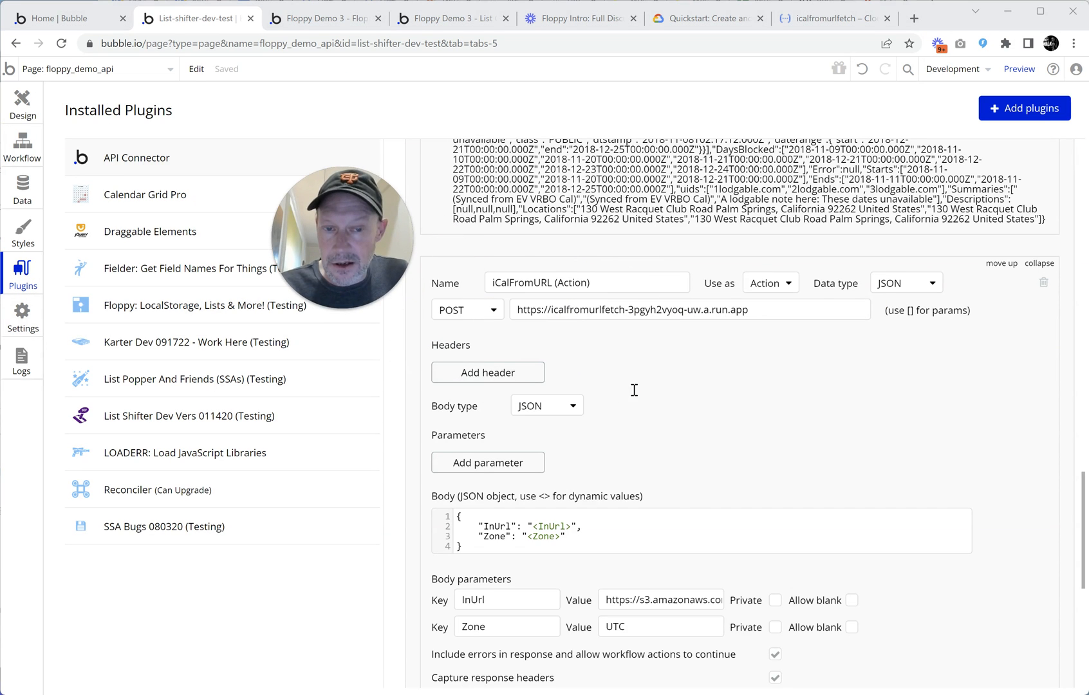
pyautogui.scroll(-1, 652, 362)
pyautogui.scroll(-3, 652, 361)
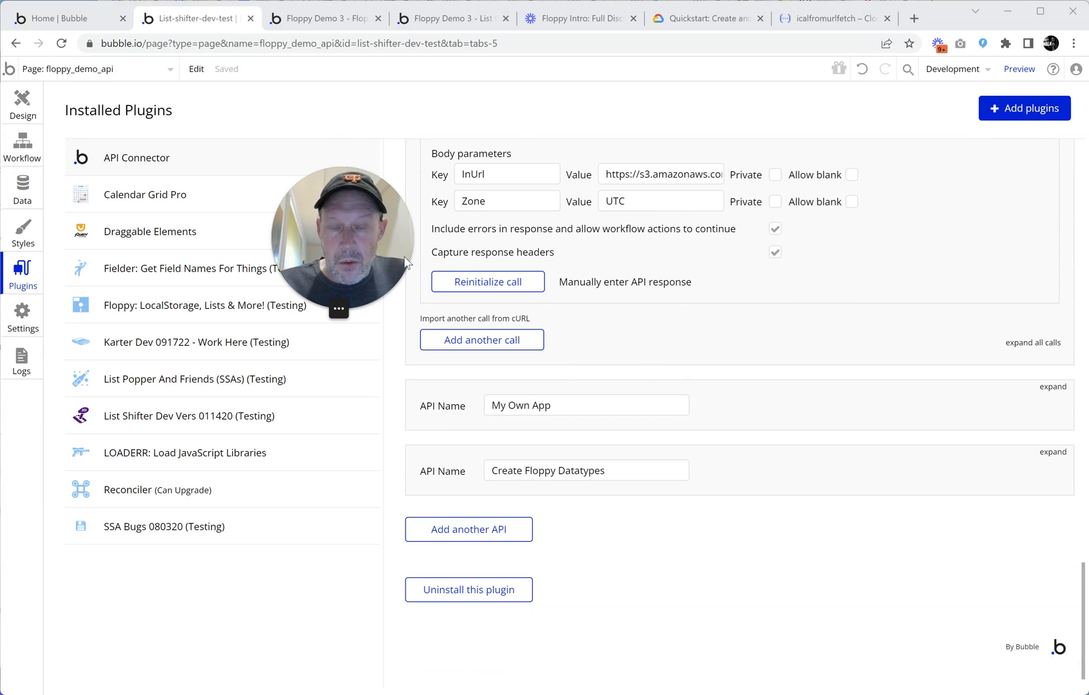
pyautogui.moveTo(390, 248); pyautogui.dragTo(849, 286)
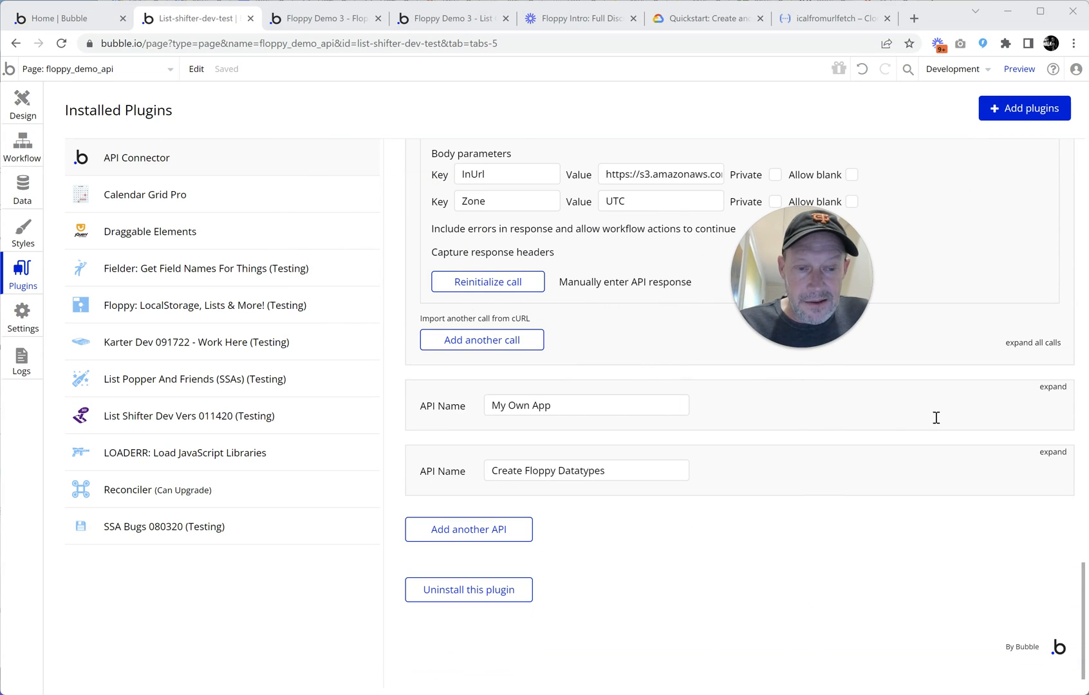
pyautogui.click(1049, 388)
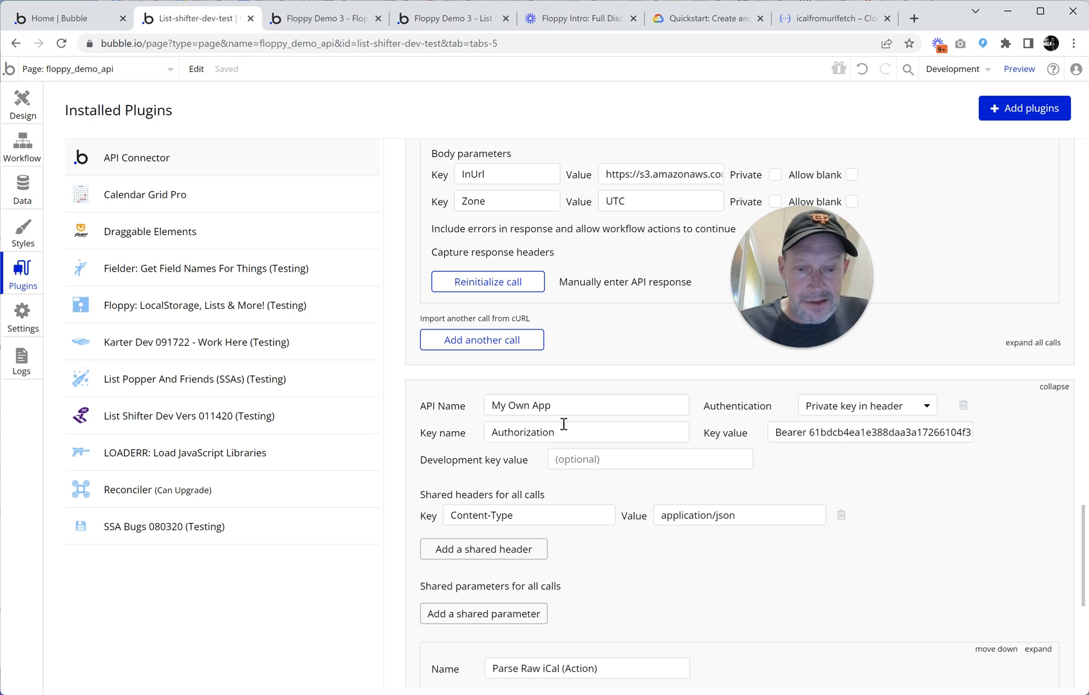
pyautogui.moveTo(813, 313)
pyautogui.moveTo(804, 306); pyautogui.dragTo(331, 389)
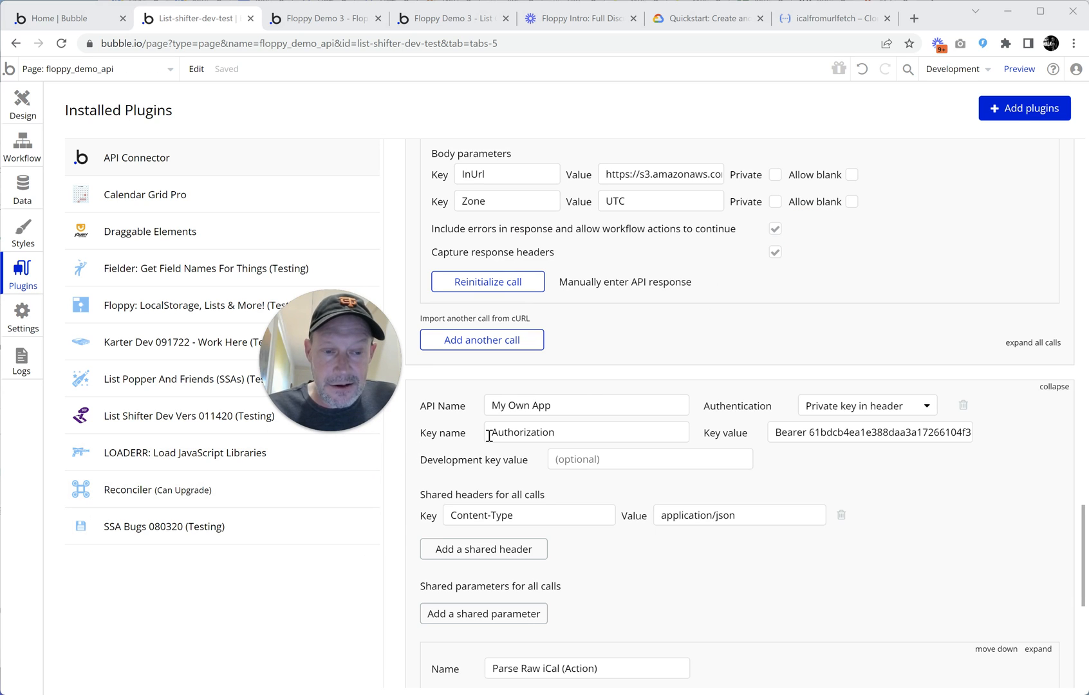
pyautogui.scroll(-1, 457, 433)
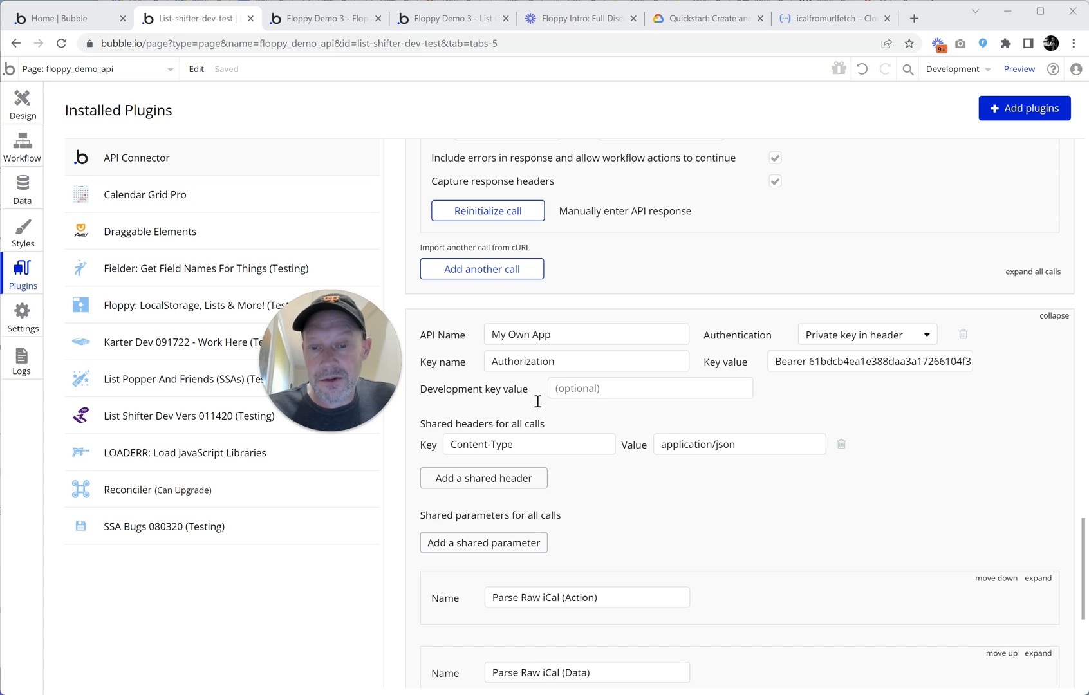
pyautogui.moveTo(371, 394)
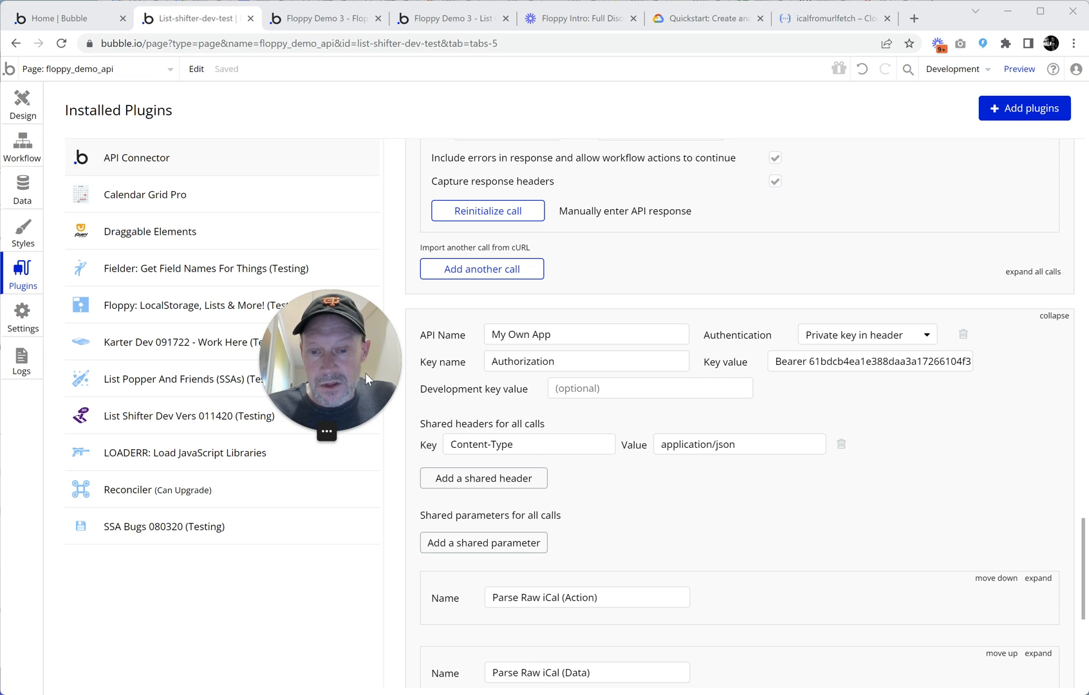
pyautogui.moveTo(379, 370); pyautogui.dragTo(421, 293)
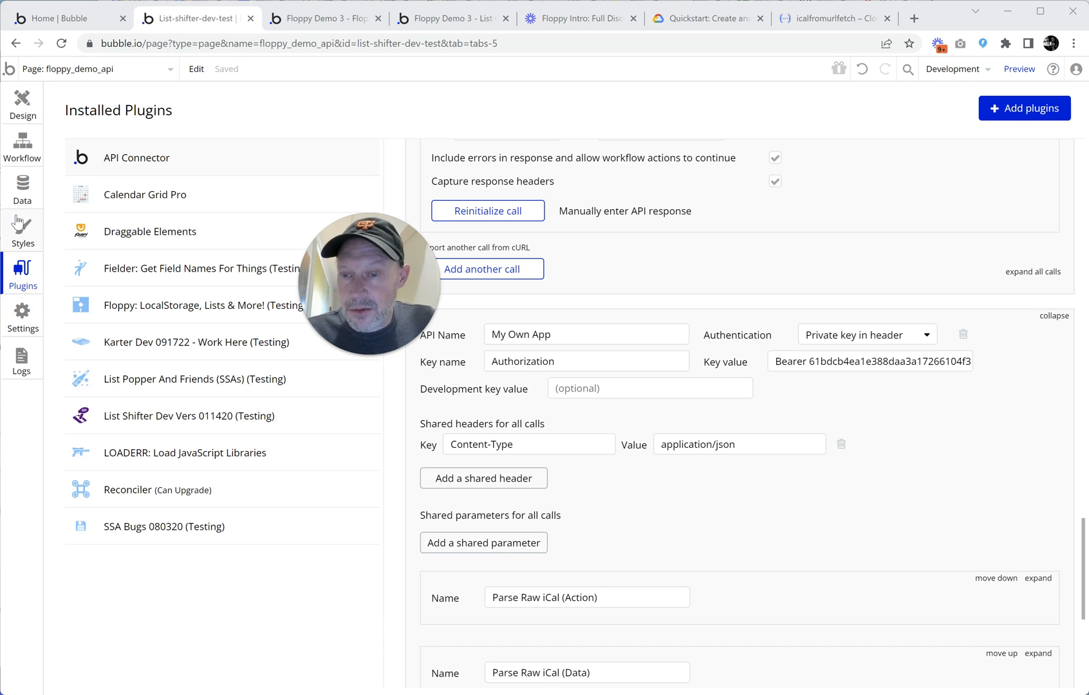
# - Examine the public API endpoint options and the "my own app" API token in the app's API settings
pyautogui.click(28, 336)
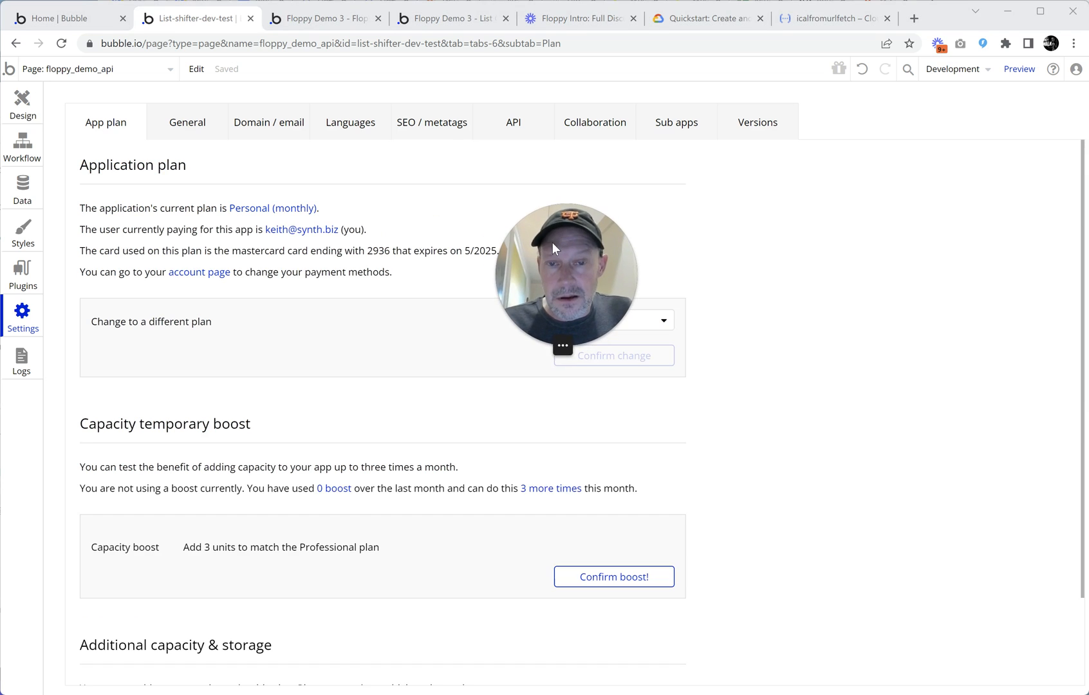
pyautogui.moveTo(732, 263); pyautogui.dragTo(849, 254)
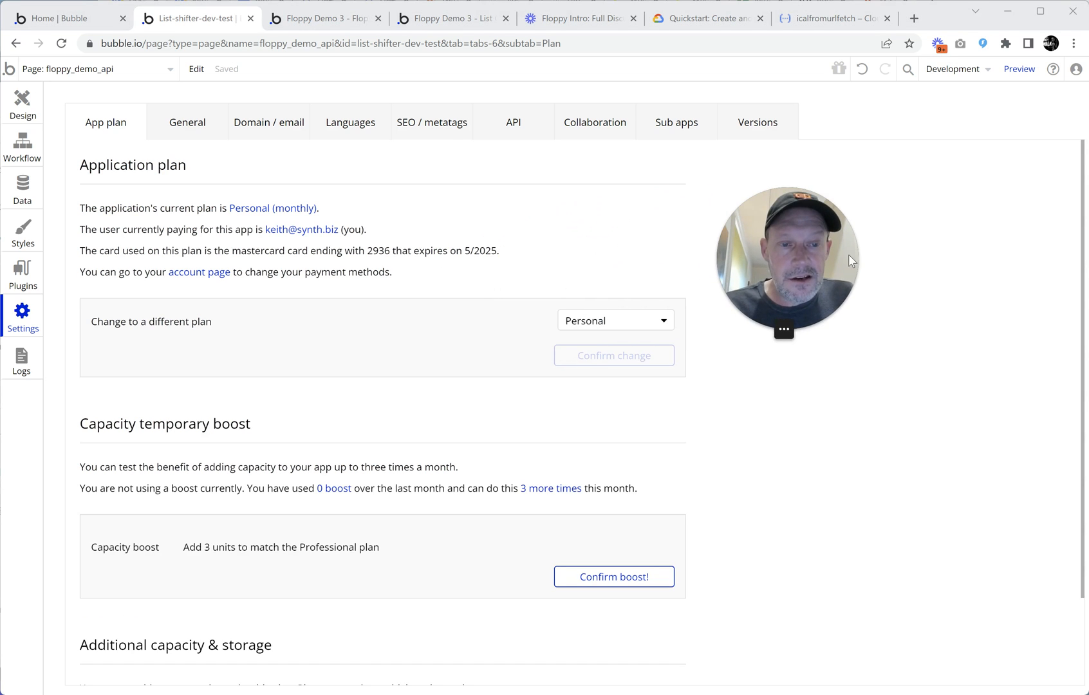
pyautogui.click(520, 131)
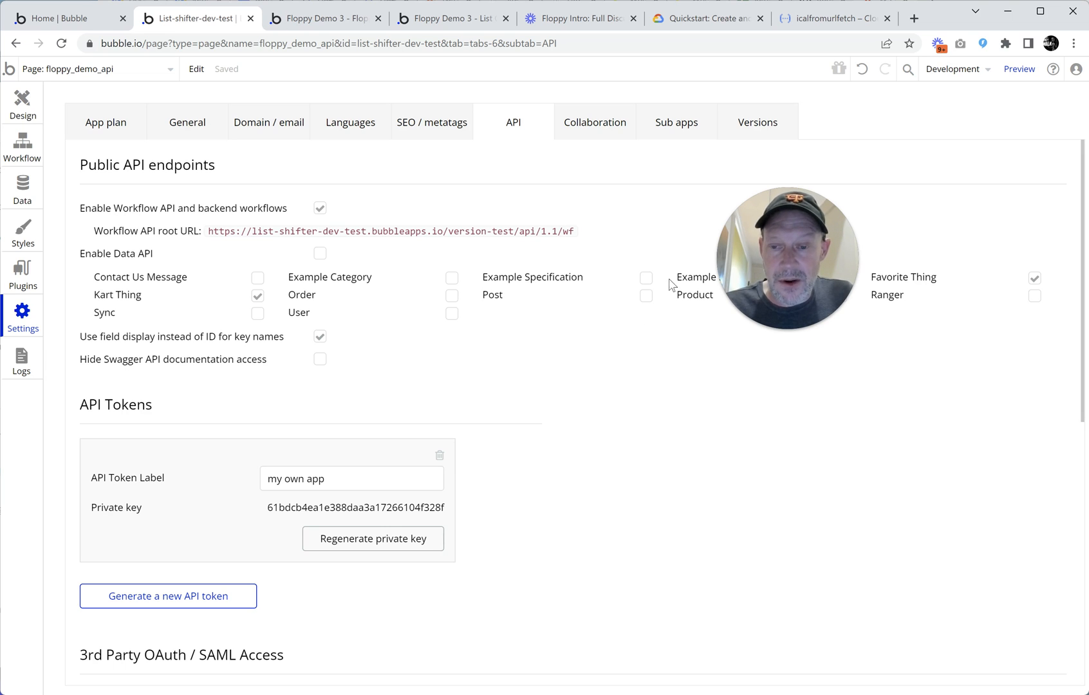
pyautogui.moveTo(803, 276); pyautogui.dragTo(620, 425)
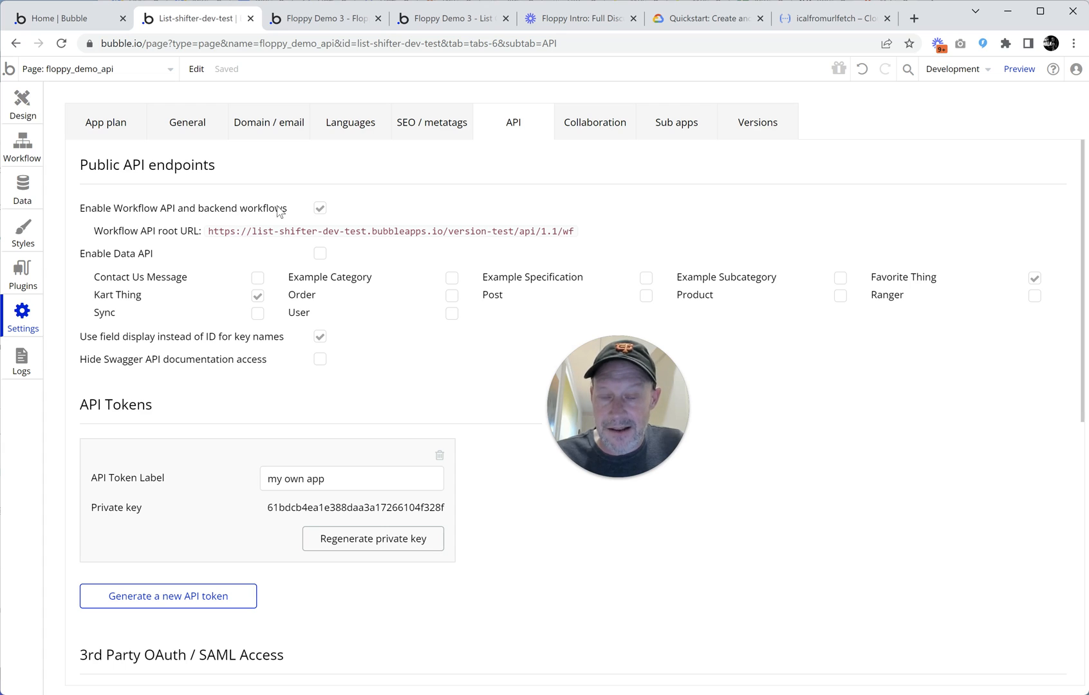
pyautogui.moveTo(571, 400); pyautogui.dragTo(557, 398)
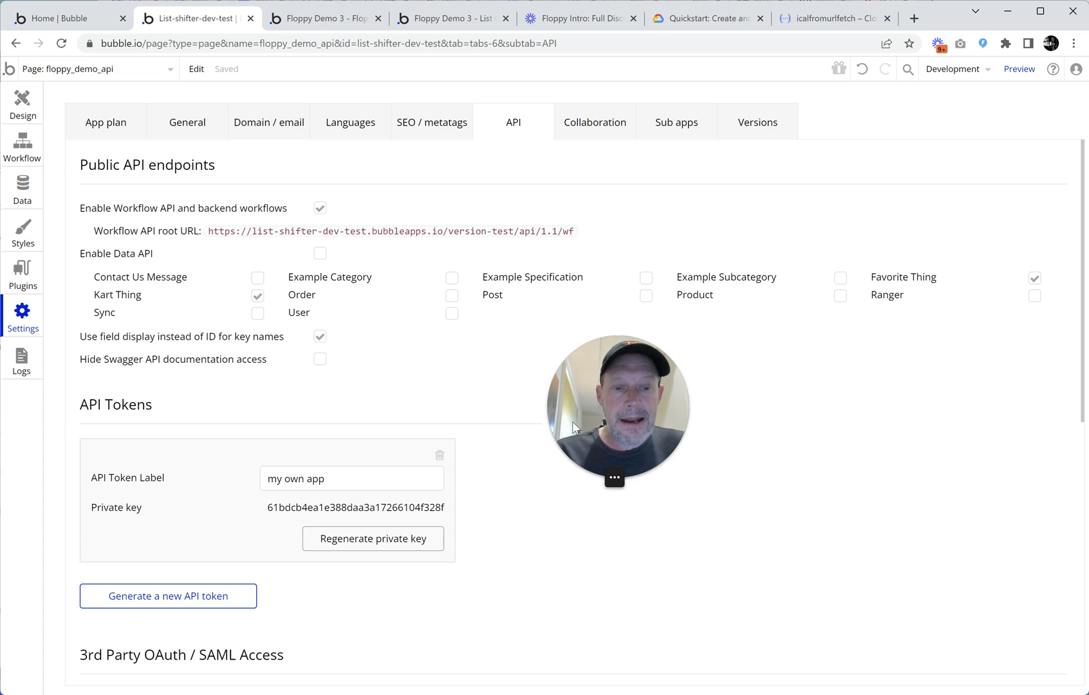
pyautogui.moveTo(555, 462)
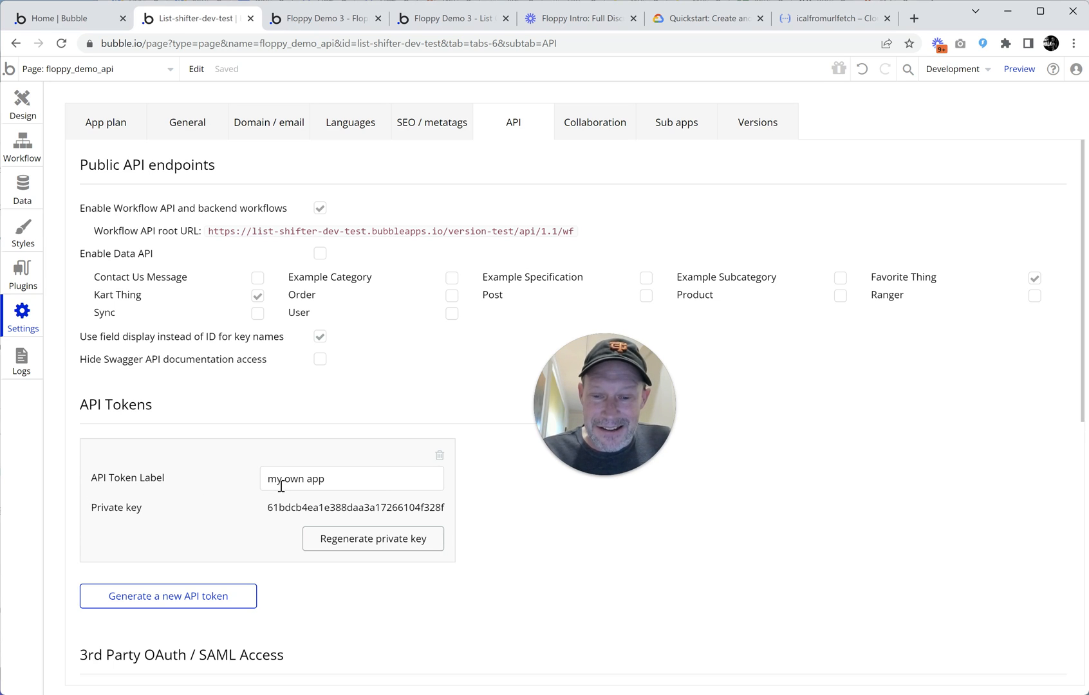
pyautogui.moveTo(266, 482); pyautogui.dragTo(361, 484)
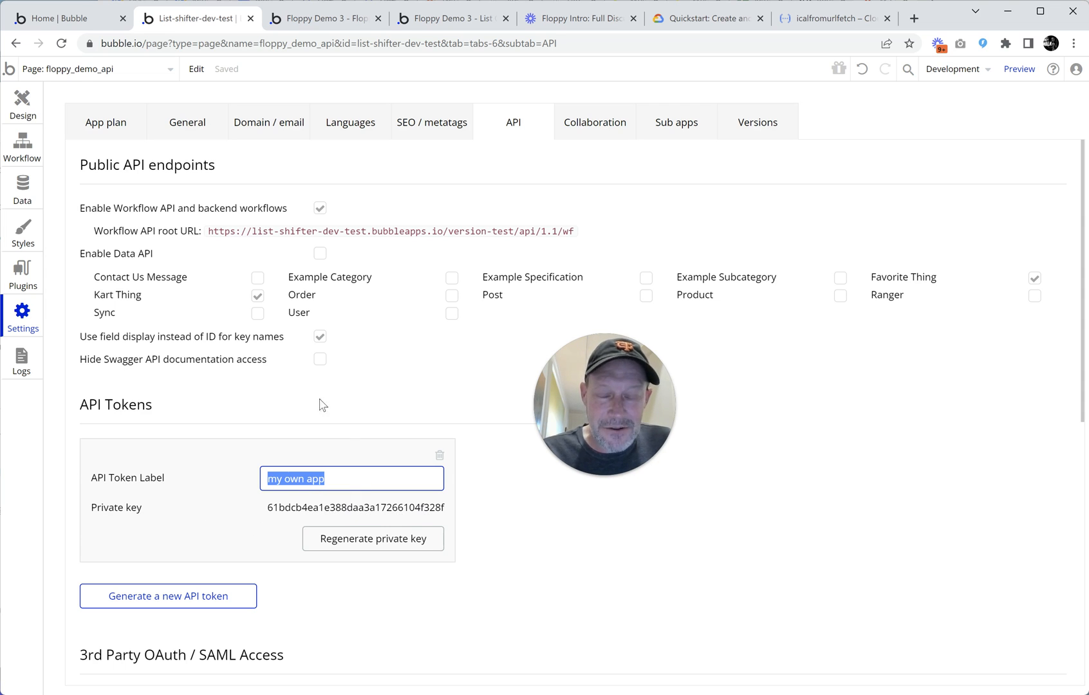
# - Examine My Own App's authentication type, key name and Bearer prefix in the API Connector, keeping Private key in header selected
pyautogui.click(22, 277)
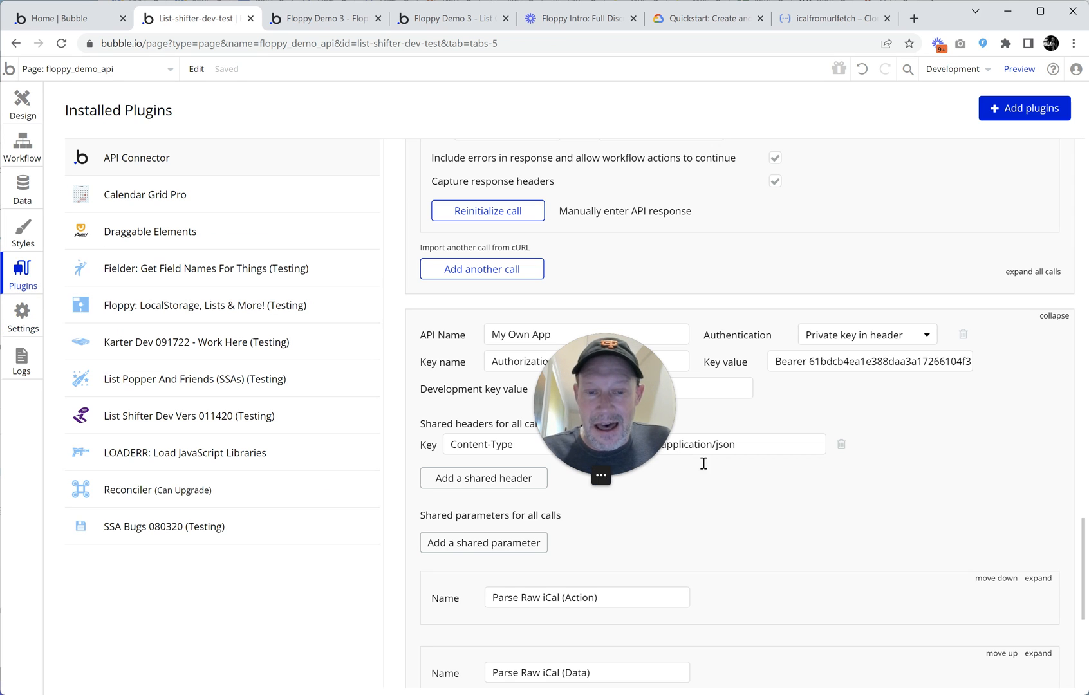
pyautogui.moveTo(608, 400); pyautogui.dragTo(333, 303)
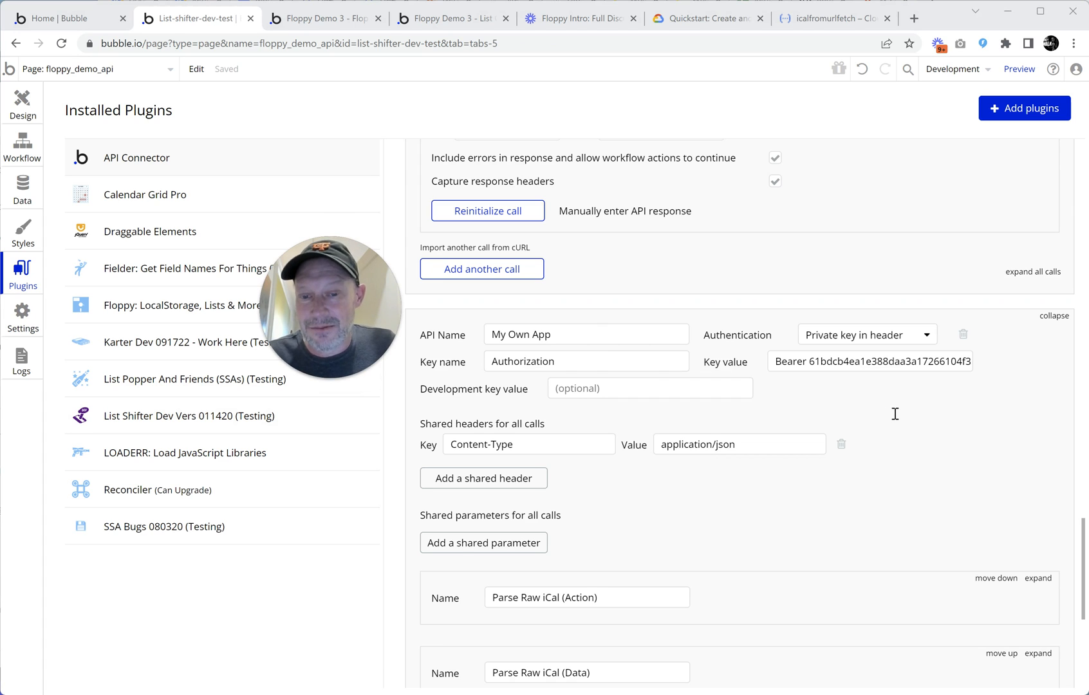
pyautogui.click(583, 332)
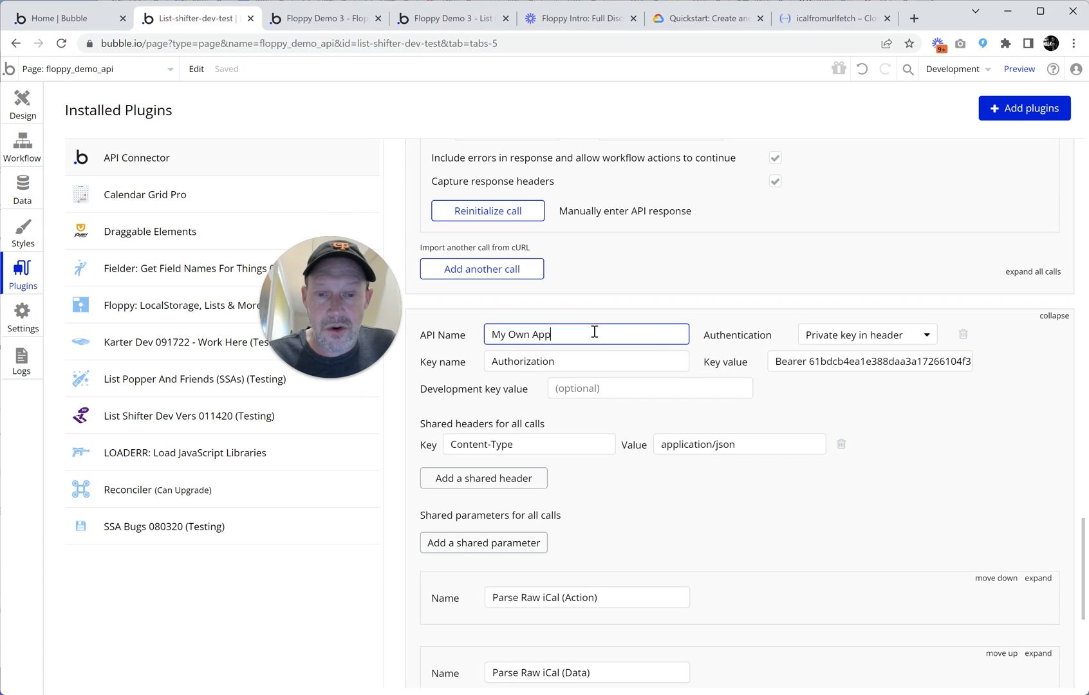
pyautogui.click(856, 338)
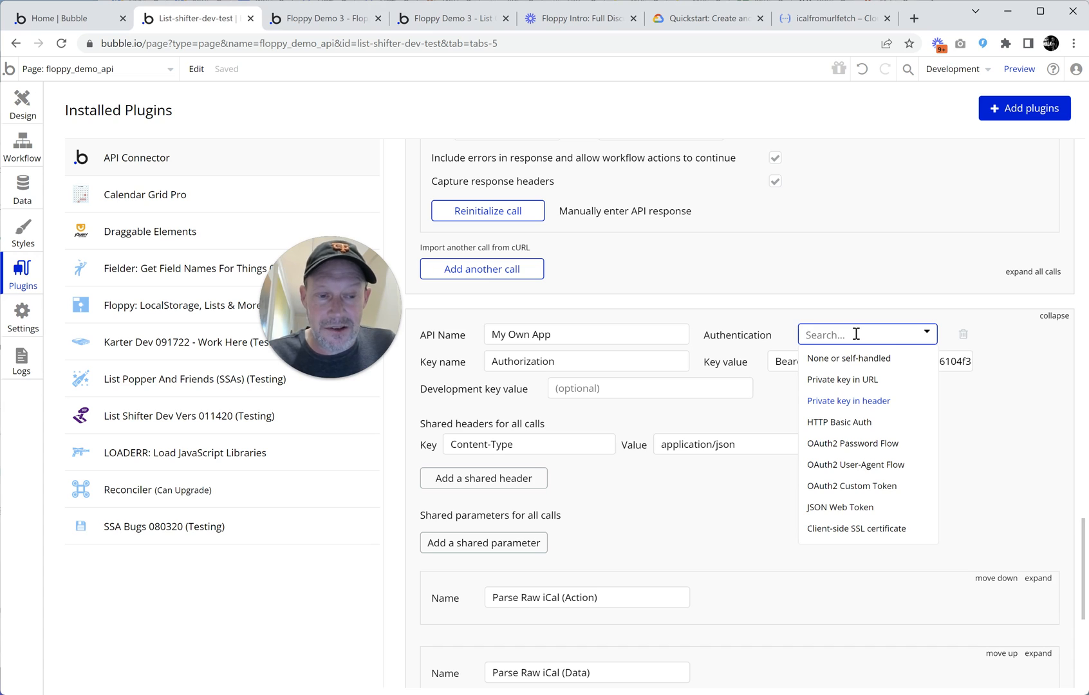
pyautogui.click(858, 402)
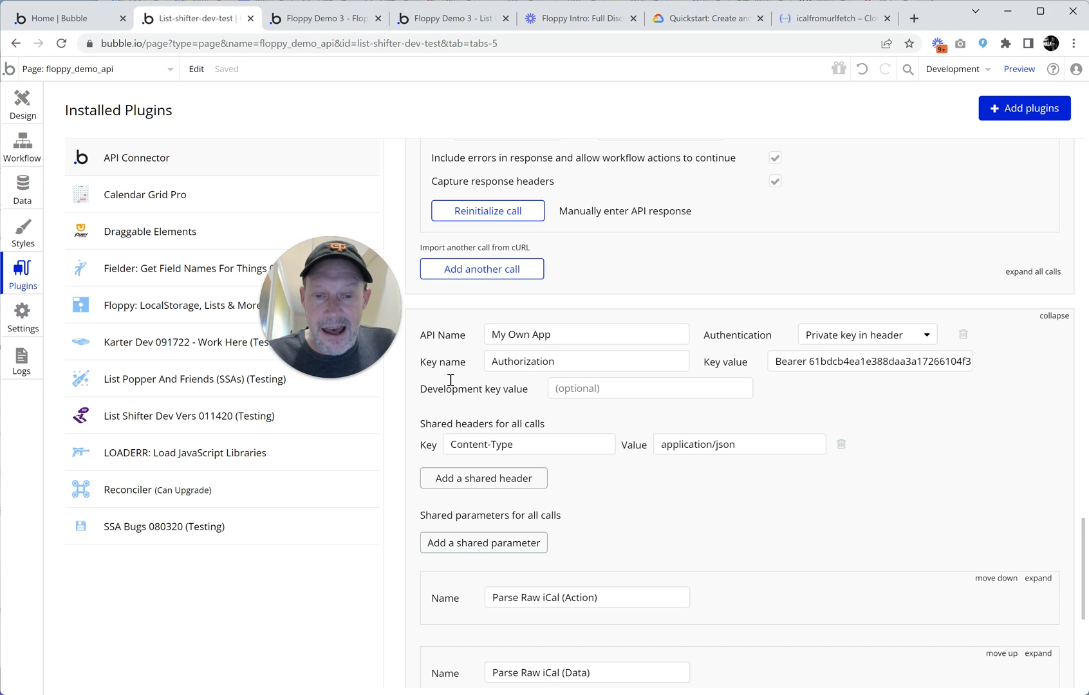
pyautogui.doubleClick(538, 362)
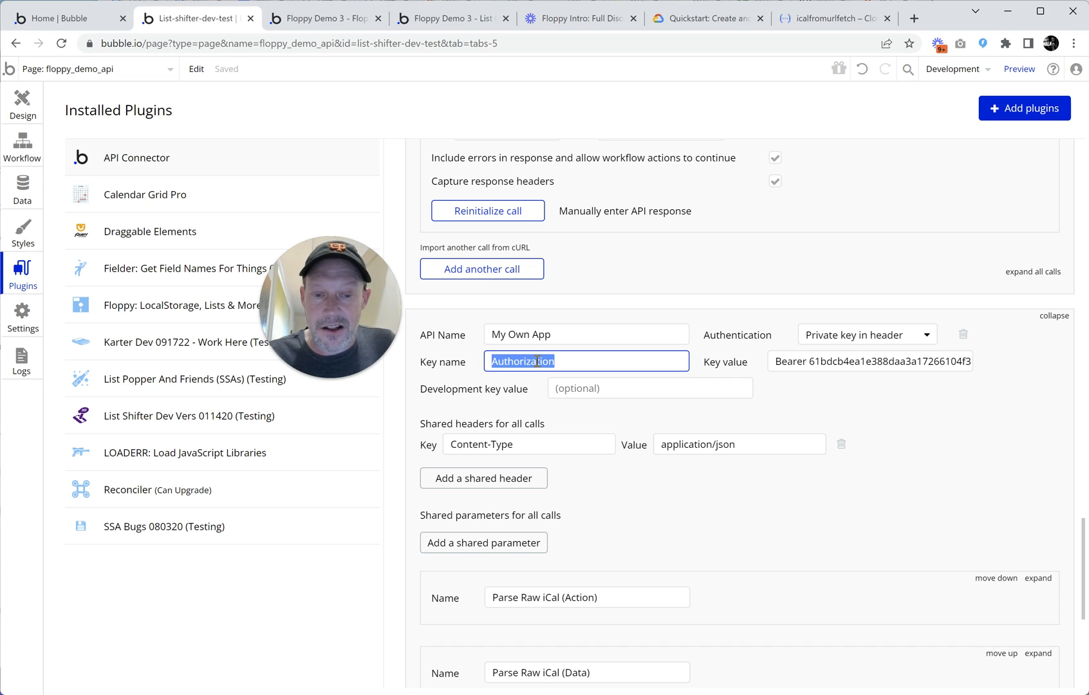
pyautogui.doubleClick(778, 362)
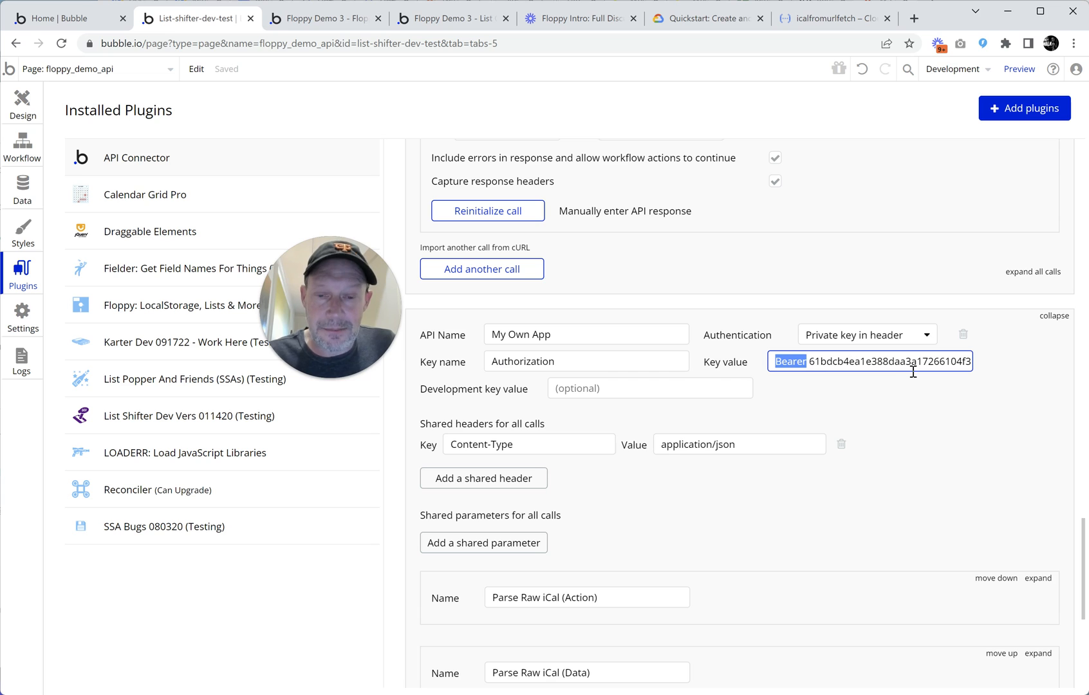
# - Check the private key's source in the app's API settings, and view My Own App's Parse Raw iCal calls in the API Connector
pyautogui.click(22, 325)
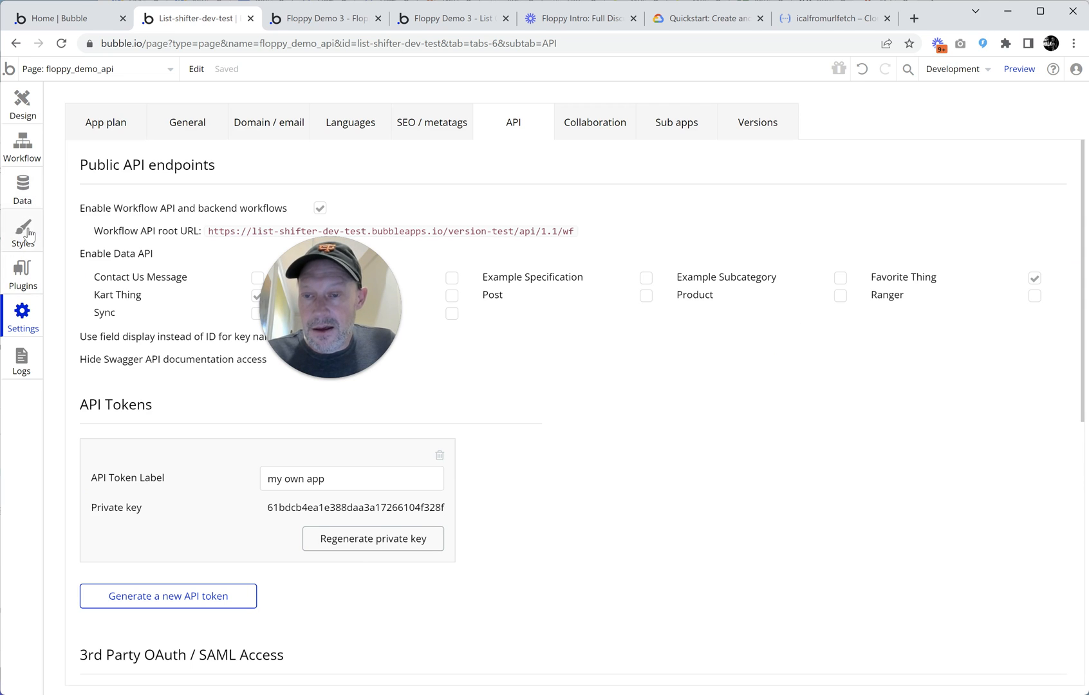
pyautogui.click(24, 270)
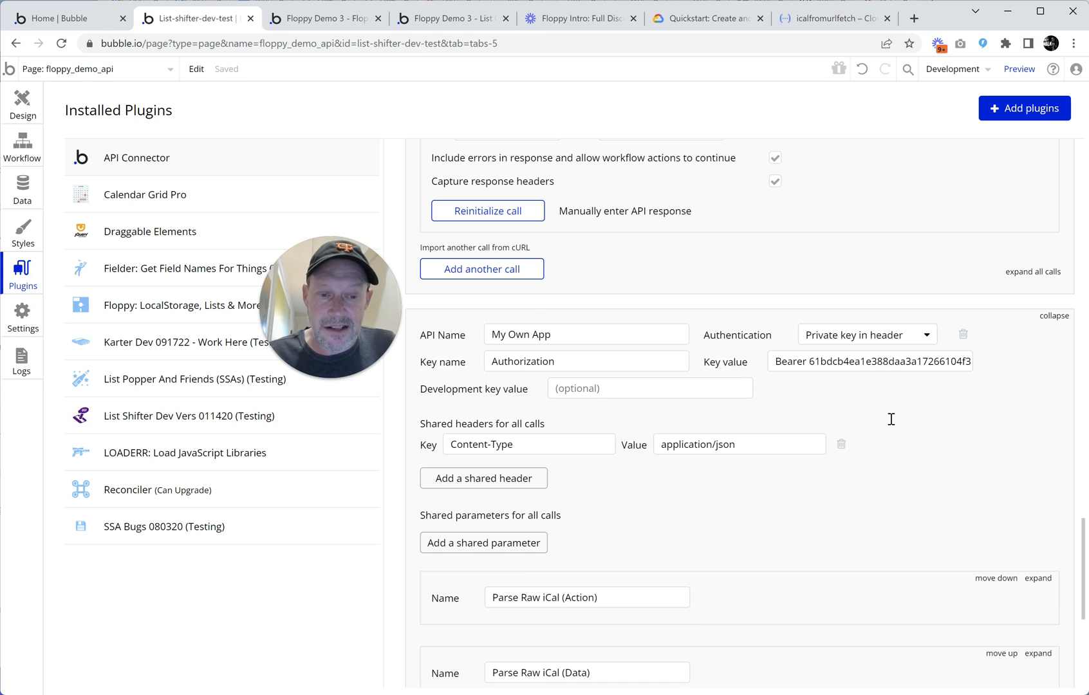
pyautogui.scroll(-3, 891, 420)
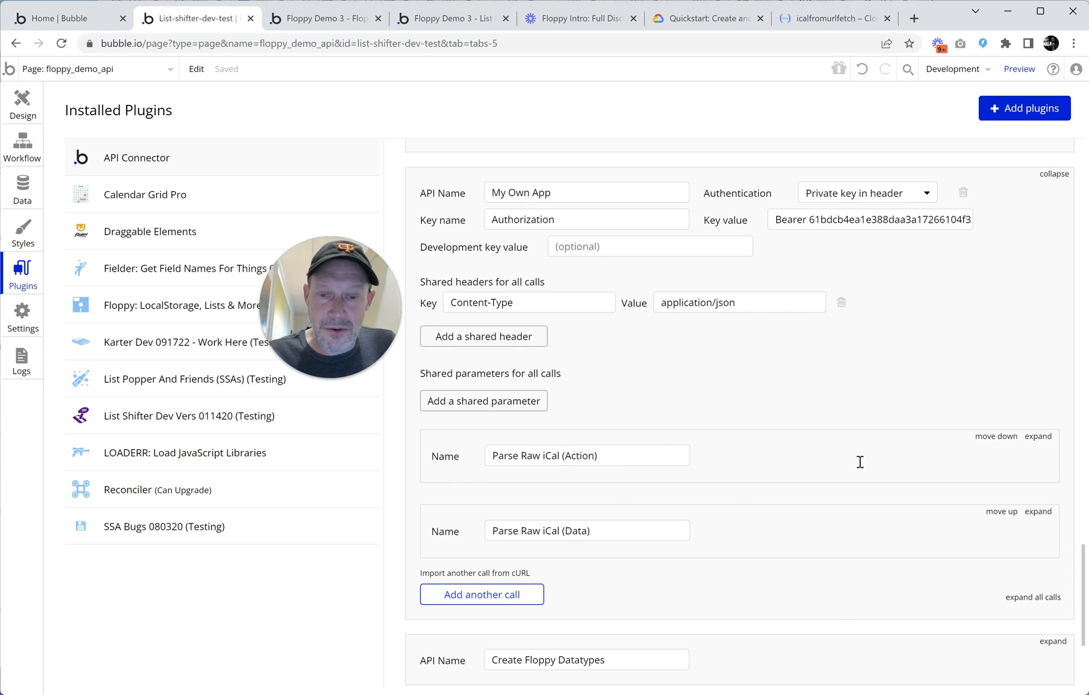
# - Expand the Parse Raw iCal (Action) call and examine its name and Use as options, keeping it as an Action
pyautogui.click(1037, 436)
pyautogui.scroll(-3, 908, 374)
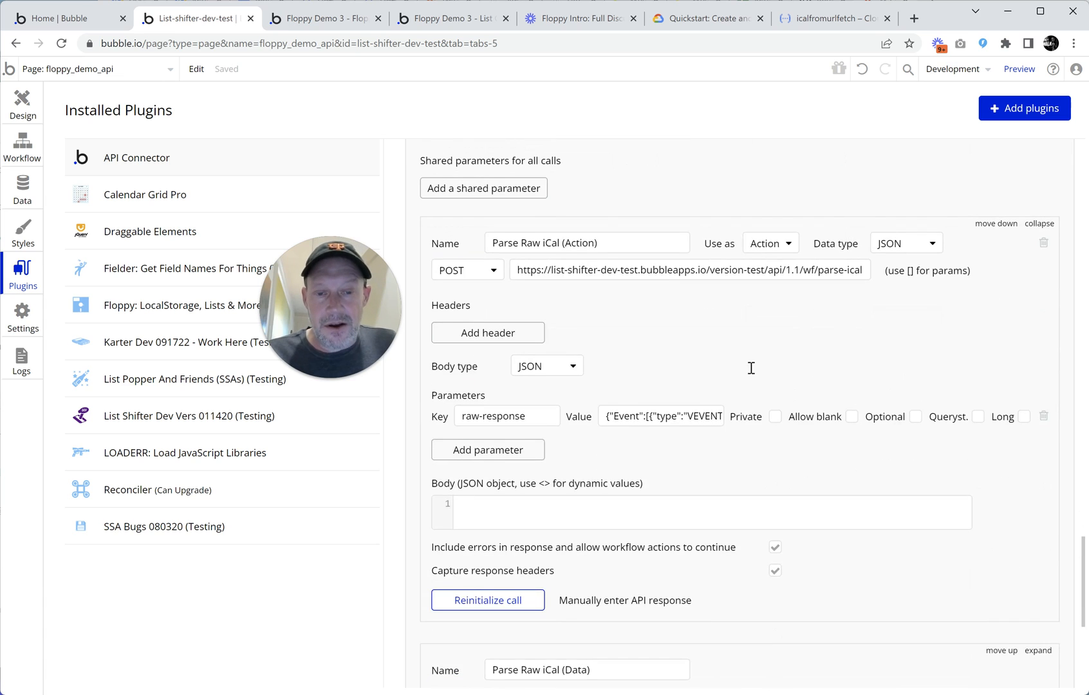
pyautogui.scroll(1, 452, 363)
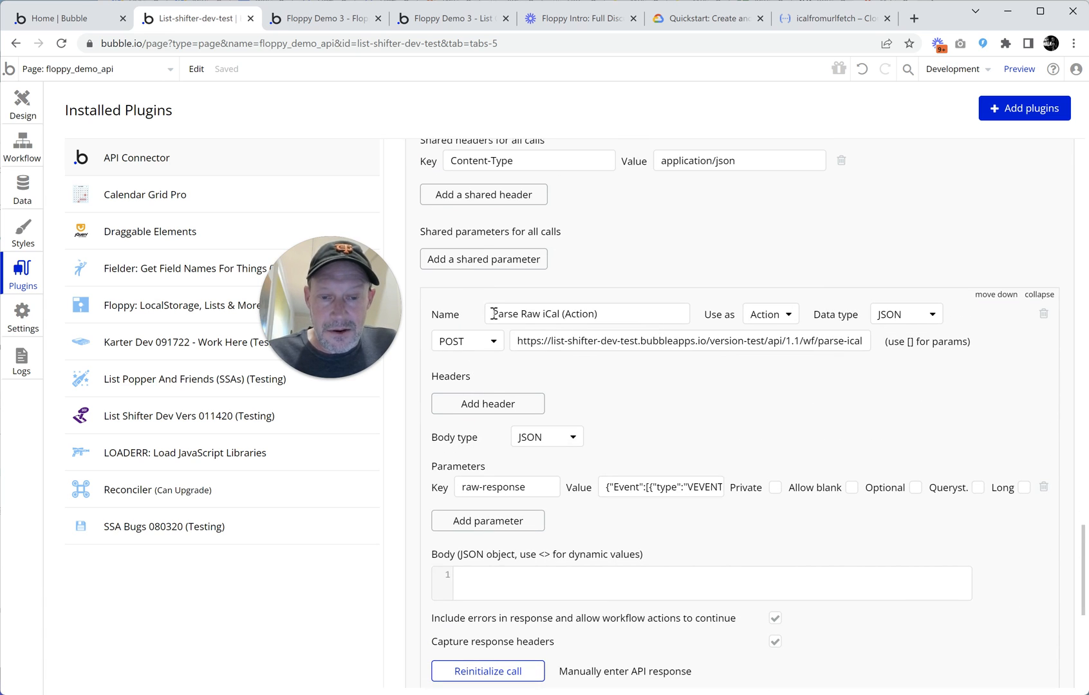
pyautogui.moveTo(501, 313); pyautogui.dragTo(629, 316)
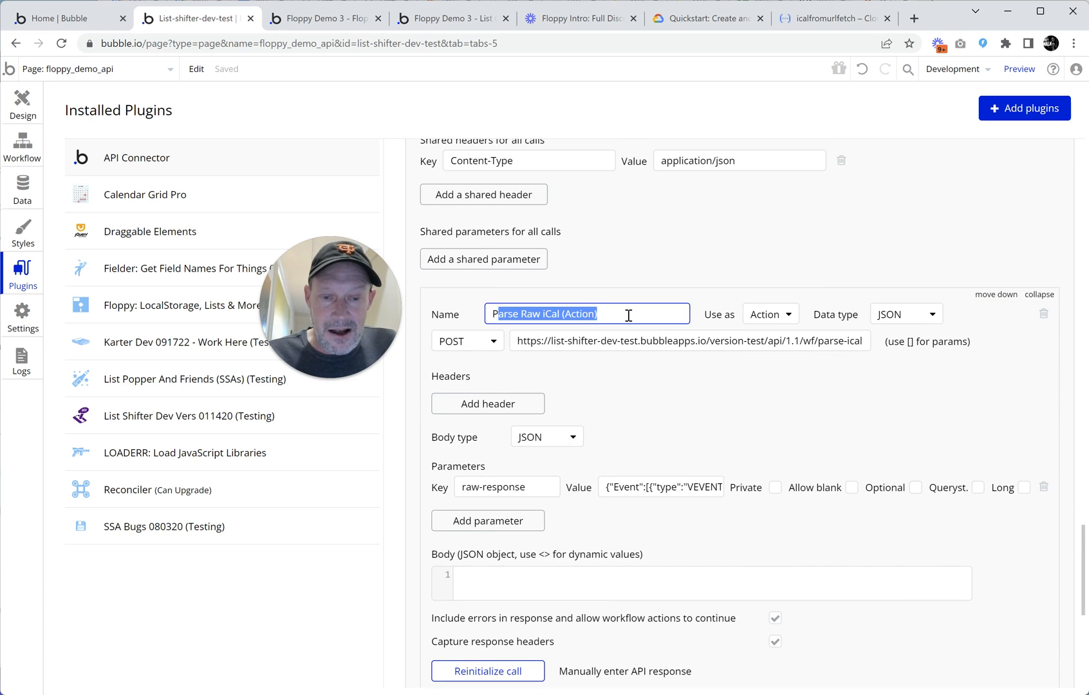
pyautogui.click(764, 315)
pyautogui.click(798, 294)
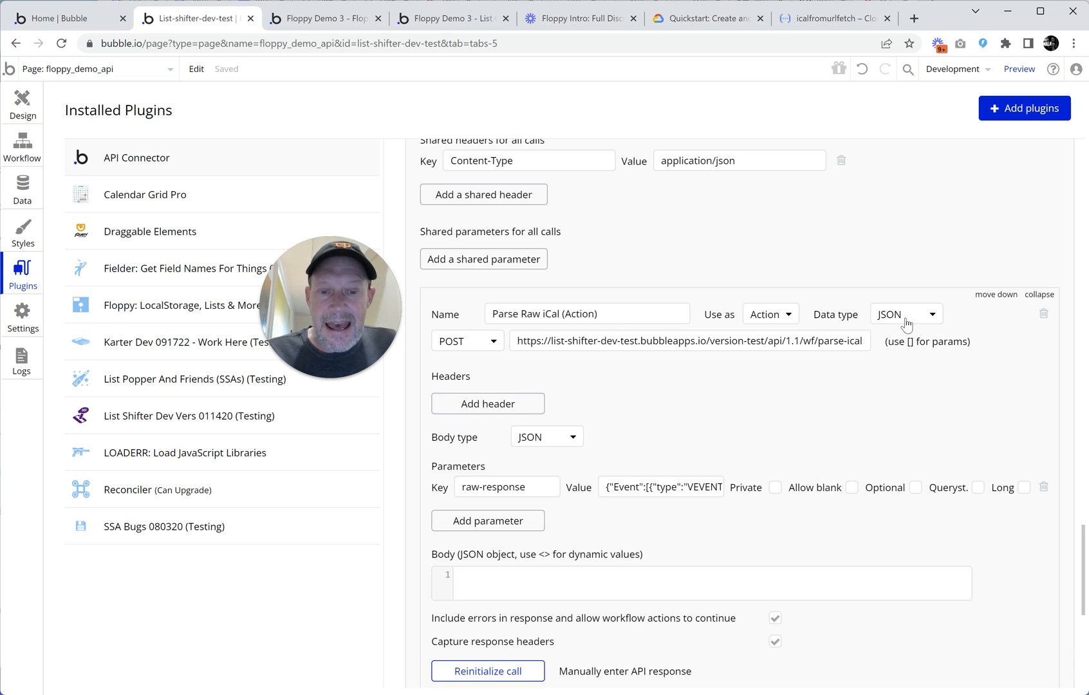
# - Compare the call's URL with the Workflow API root URL in the app's API settings, and examine its parse-ical endpoint ending
pyautogui.moveTo(521, 343); pyautogui.dragTo(810, 357)
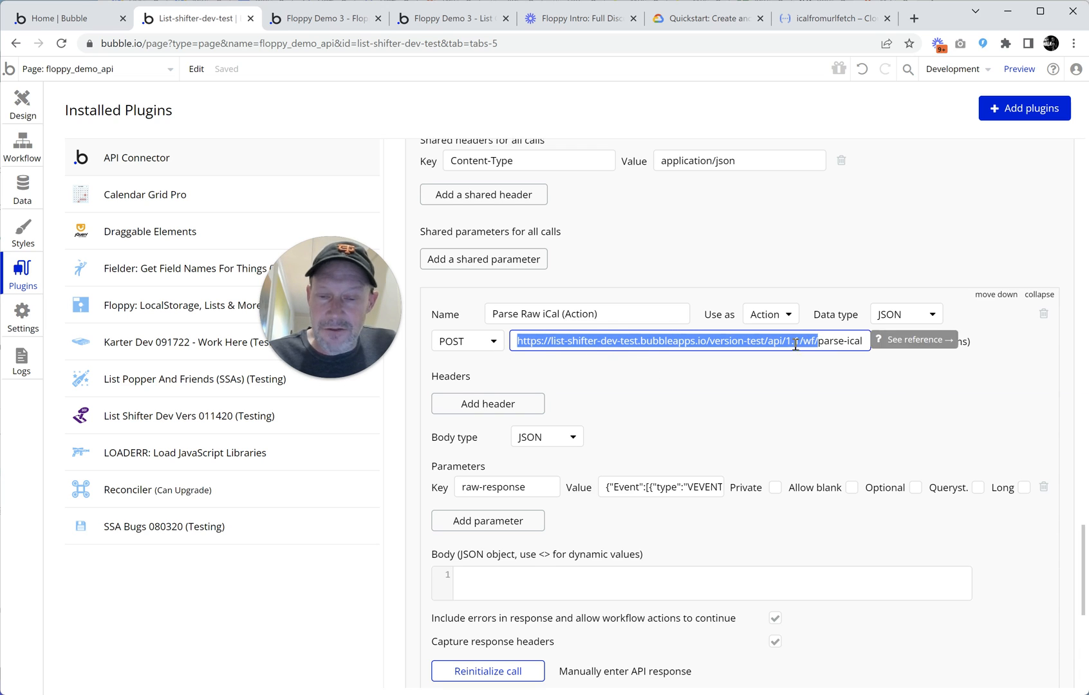
pyautogui.click(22, 317)
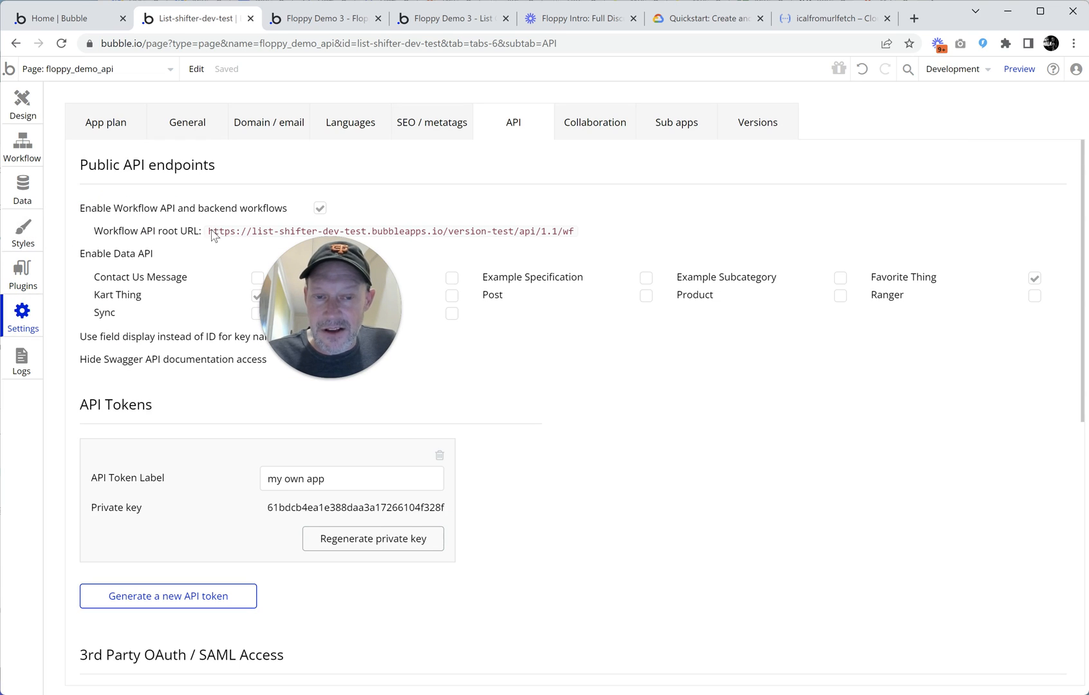
pyautogui.moveTo(213, 235); pyautogui.dragTo(593, 238)
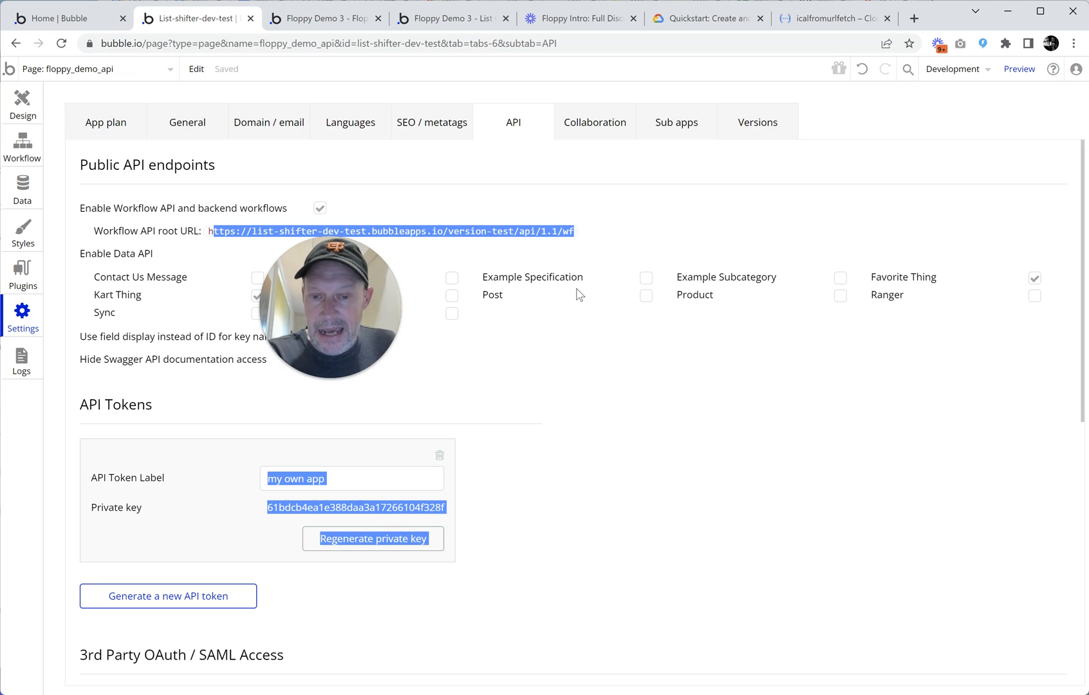
pyautogui.click(22, 275)
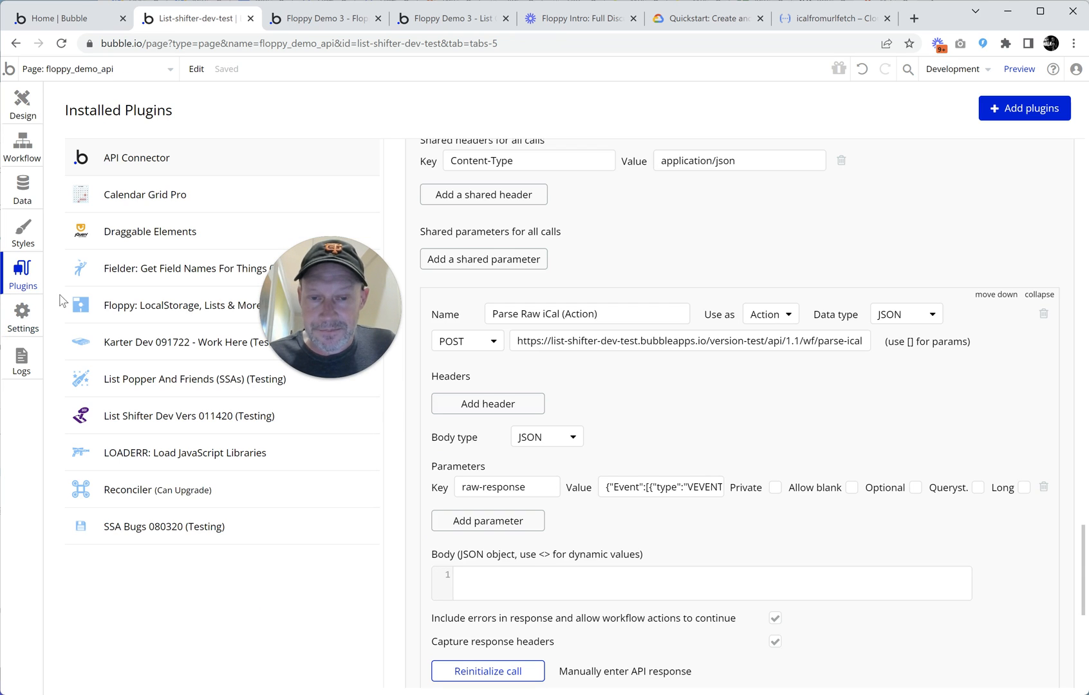
pyautogui.doubleClick(829, 341)
pyautogui.moveTo(854, 346); pyautogui.dragTo(852, 385)
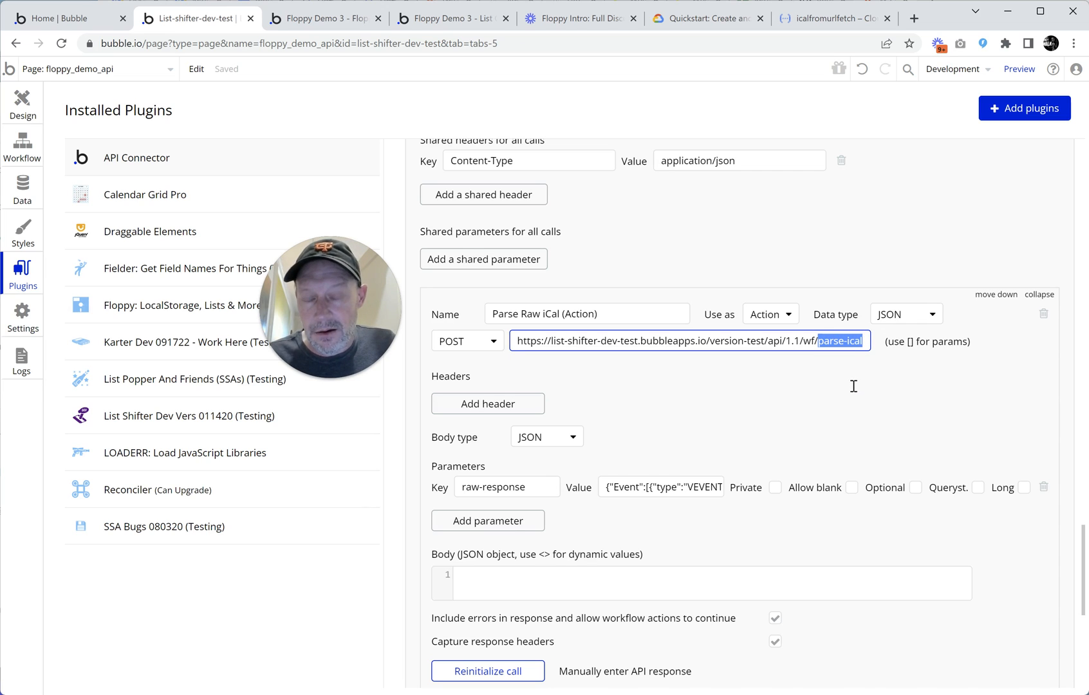
pyautogui.click(829, 411)
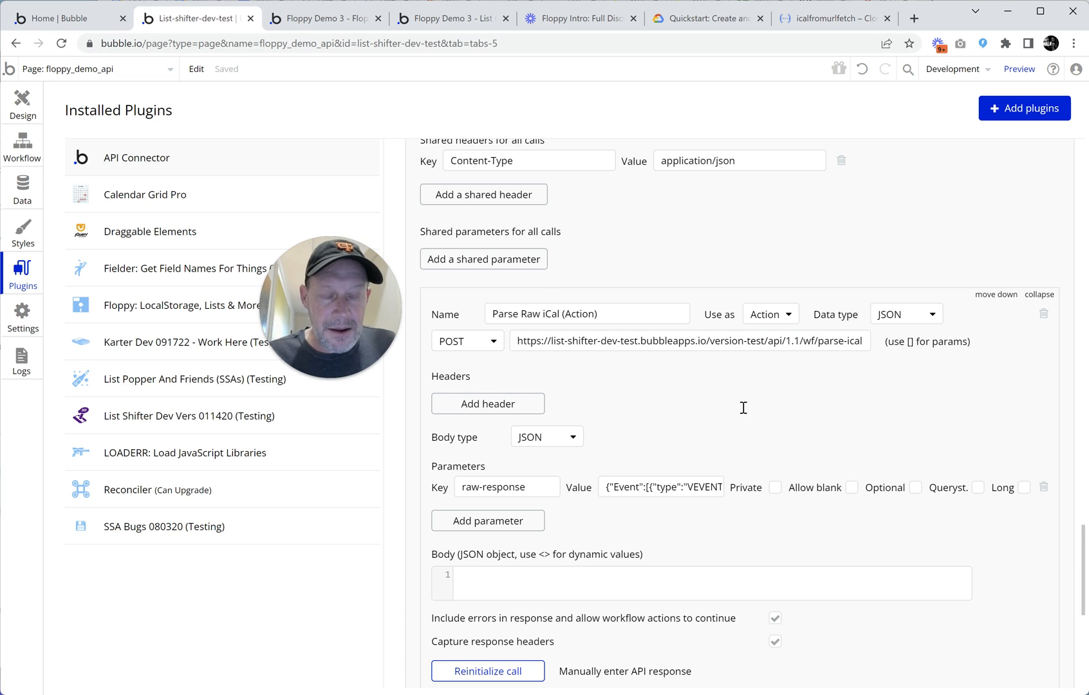
# - Examine the call's JSON body type and its raw-response parameter key and value
pyautogui.scroll(-1, 638, 320)
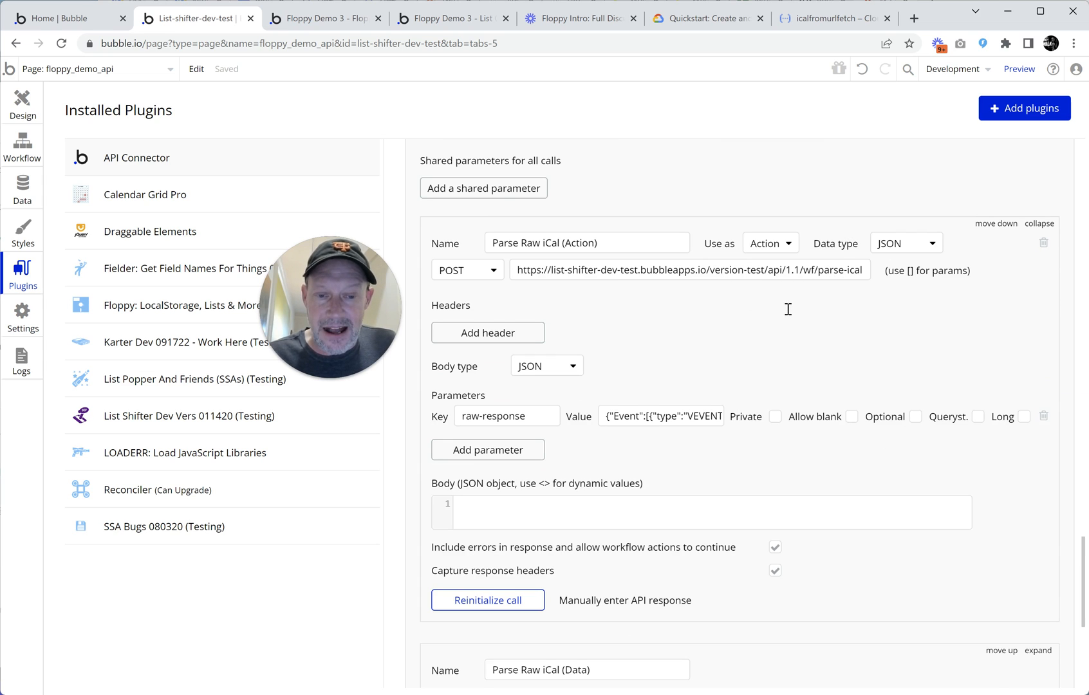
pyautogui.scroll(-1, 579, 328)
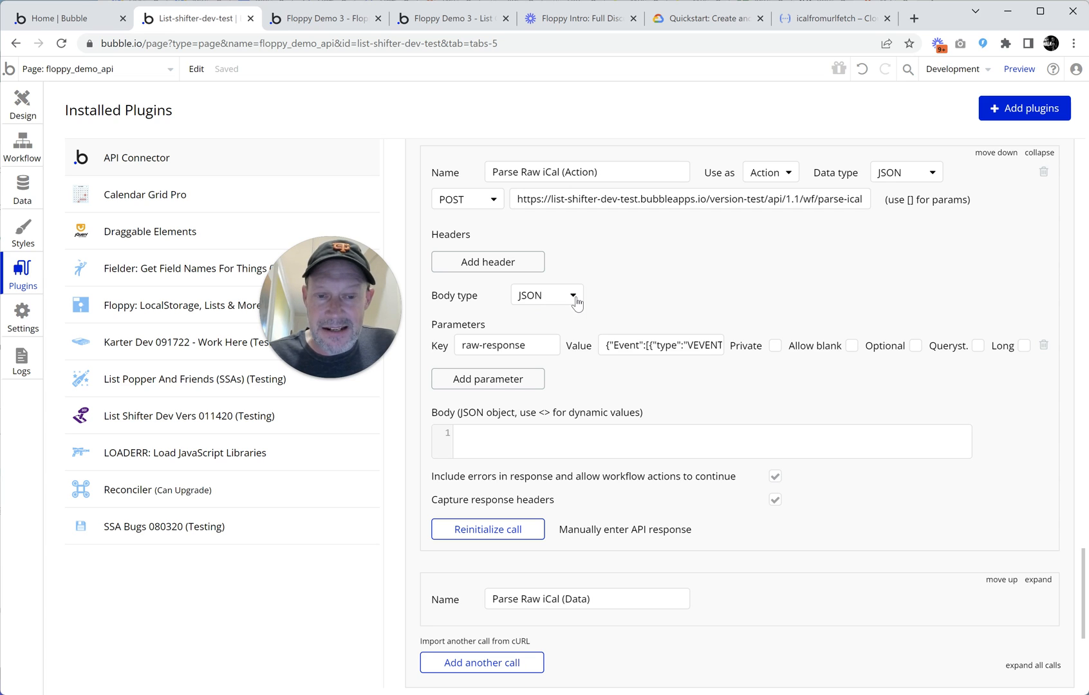
pyautogui.click(533, 348)
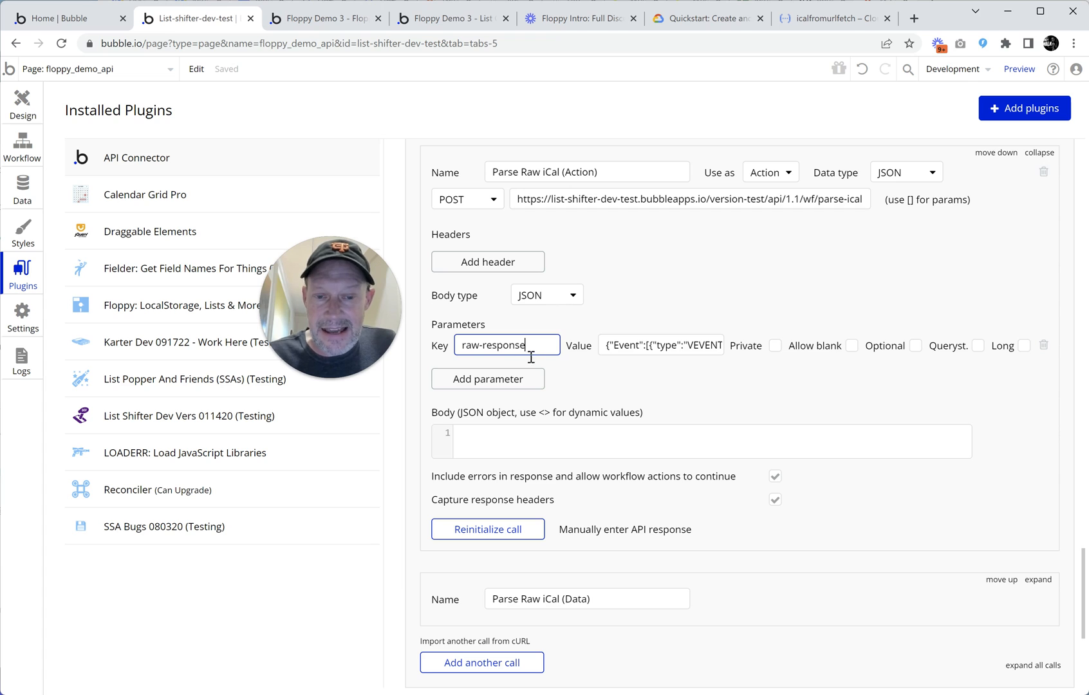
pyautogui.moveTo(497, 348); pyautogui.dragTo(700, 387)
pyautogui.click(703, 385)
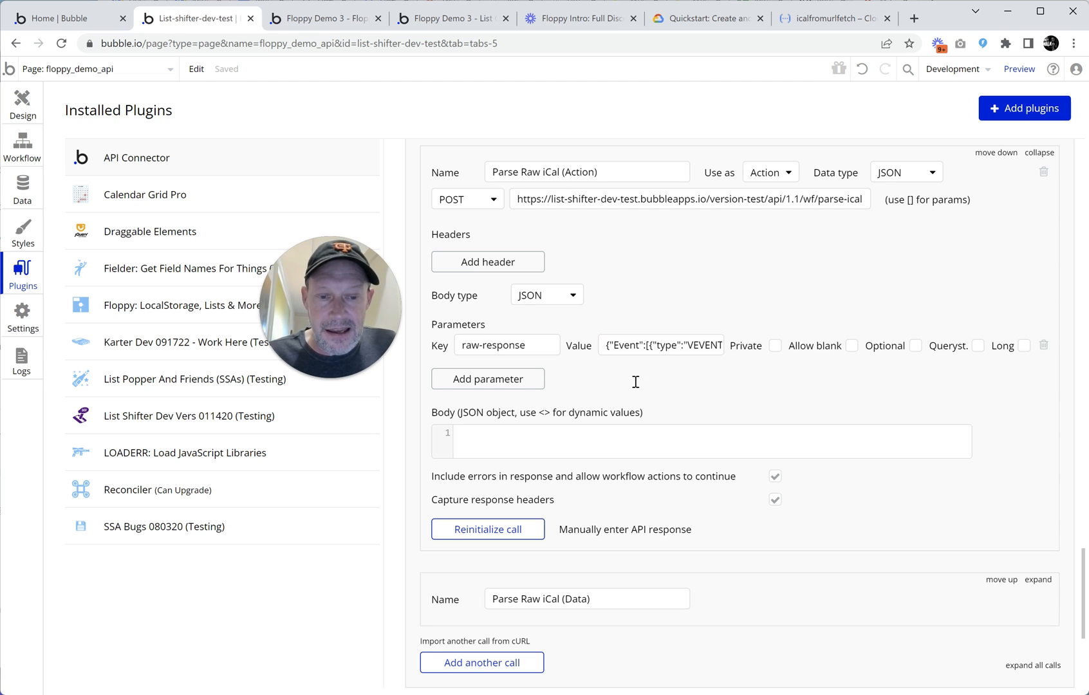
# - Open the manually entered API response for Parse Raw iCal (Action) and review its whole JSON structure
pyautogui.click(596, 535)
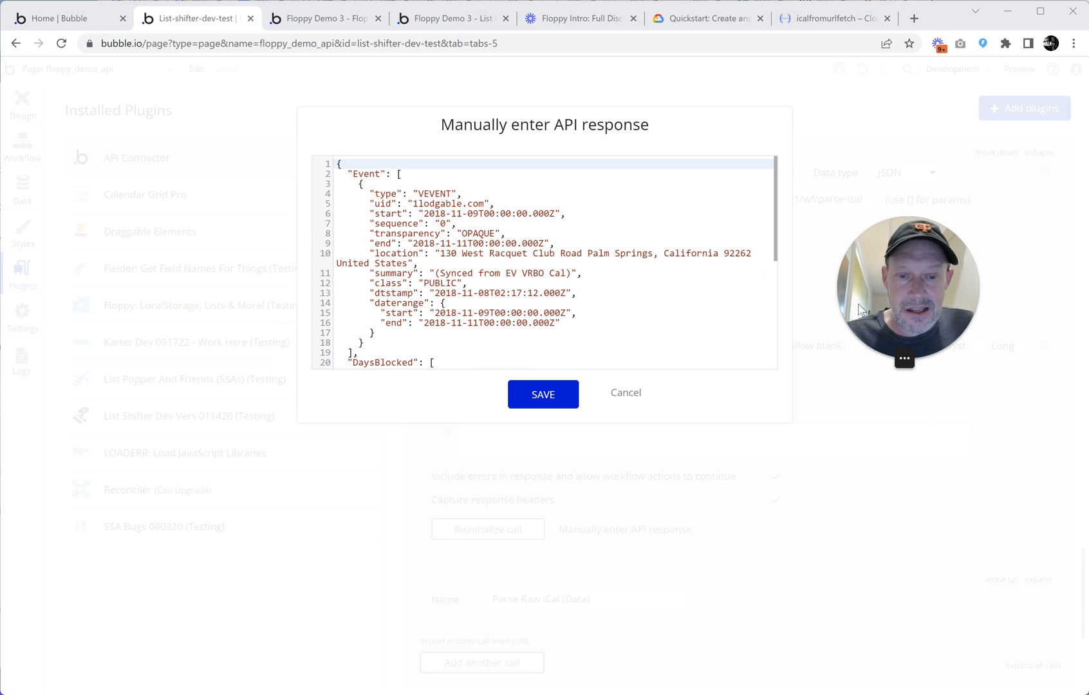
pyautogui.click(376, 193)
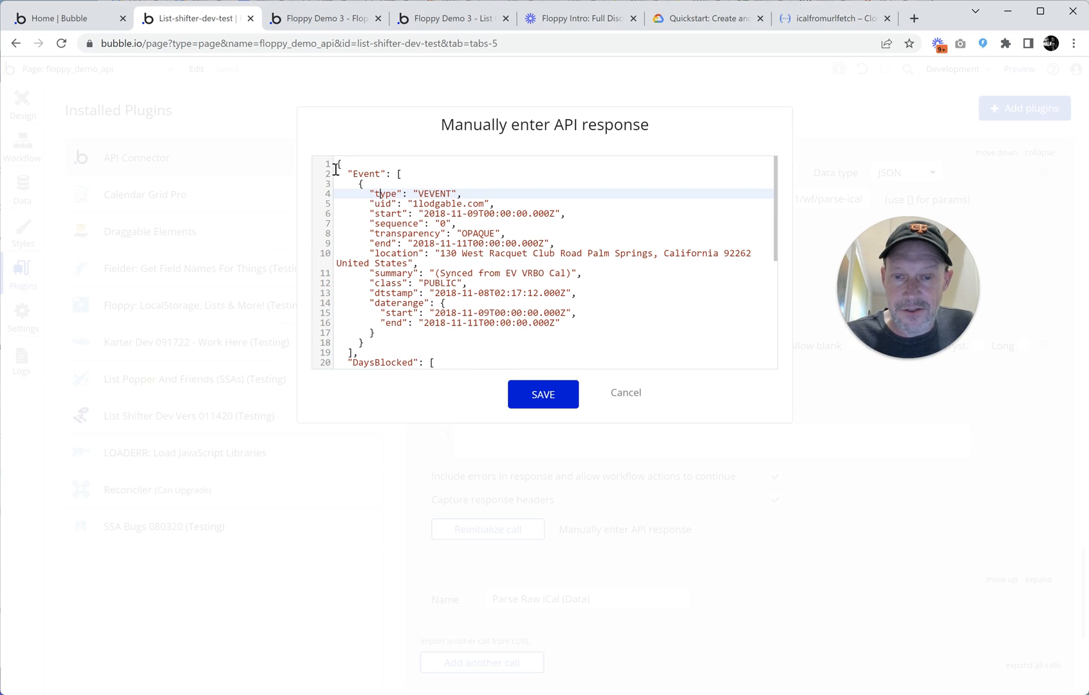
pyautogui.moveTo(338, 166); pyautogui.dragTo(504, 411)
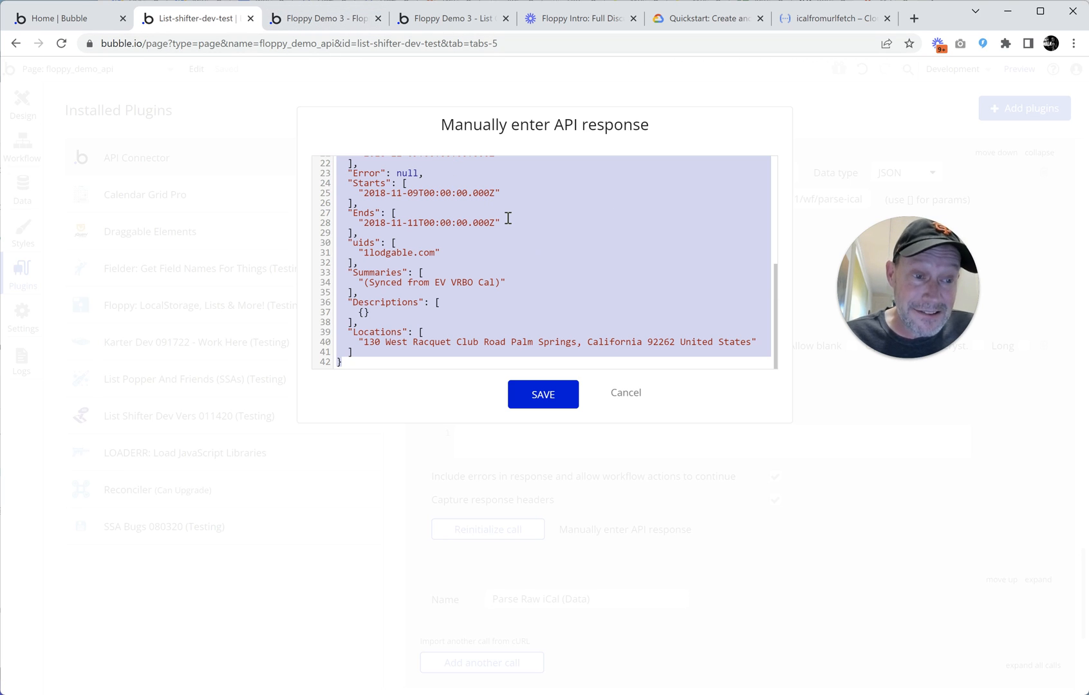
# - Copy the full raw JSON of the API call stored in IndexedDB from the Floppy demo preview page
pyautogui.click(334, 26)
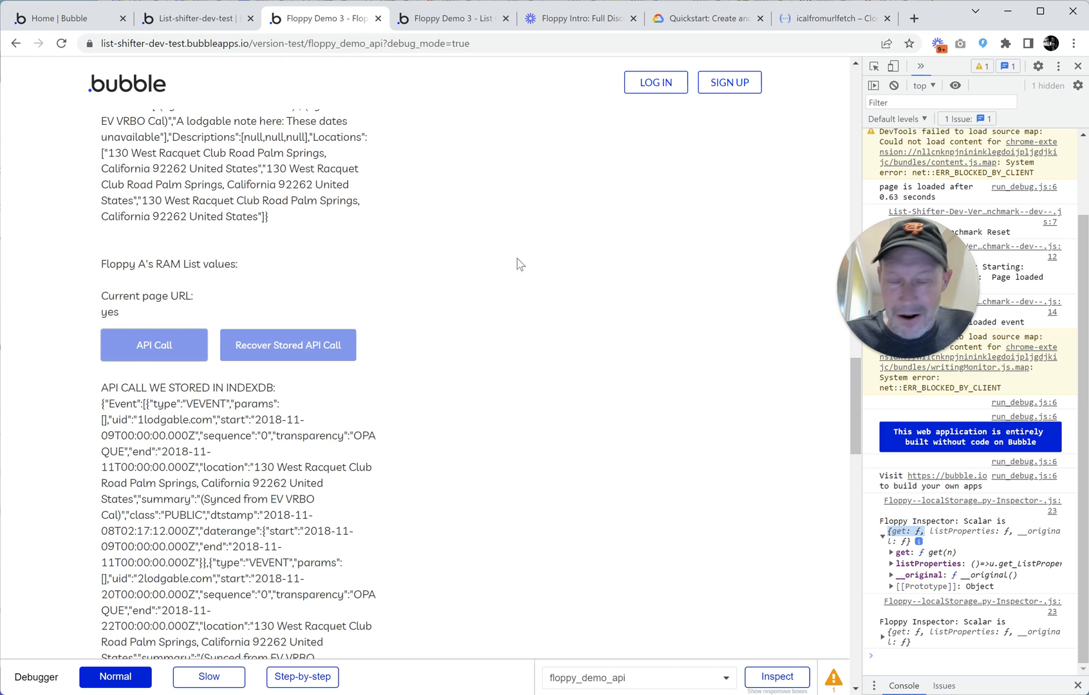
pyautogui.scroll(-4, 492, 277)
pyautogui.scroll(2, 487, 279)
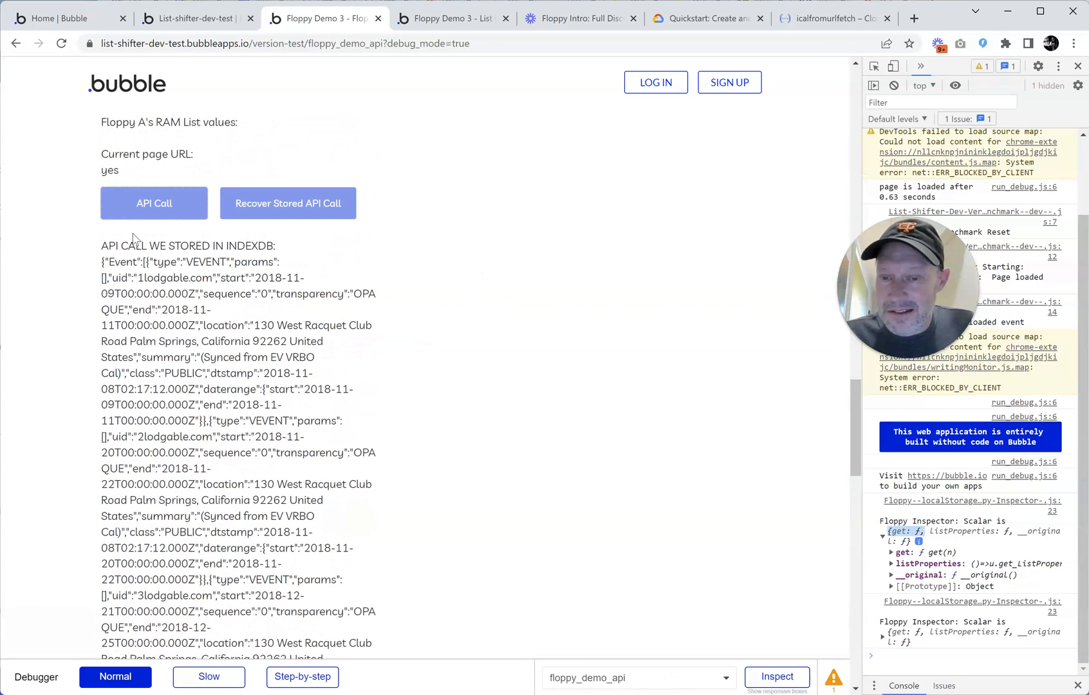
pyautogui.moveTo(100, 261); pyautogui.dragTo(189, 306)
pyautogui.click(112, 261)
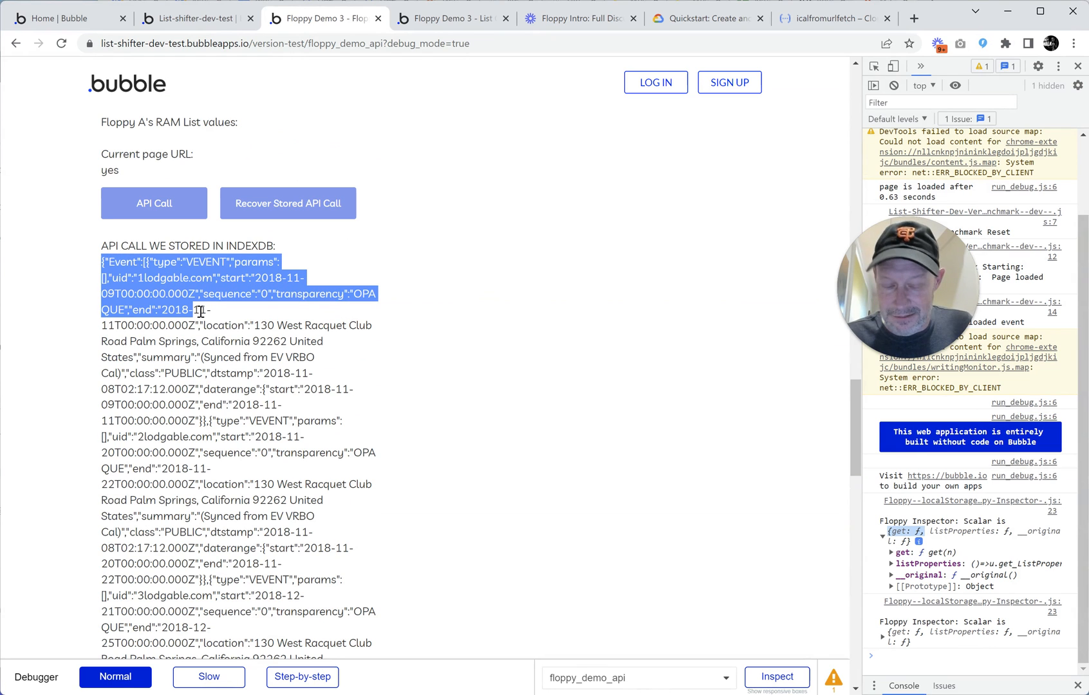
pyautogui.hotkey('shift', 'Down')
pyautogui.hotkey('shift', 'Down')
pyautogui.hotkey('shift', 'Down')
pyautogui.hotkey('shift', 'Down')
pyautogui.hotkey('shift', 'Down')
pyautogui.hotkey('shift', 'Down')
pyautogui.hotkey('shift', 'Down')
pyautogui.hotkey('shift', 'Down')
pyautogui.hotkey('shift', 'Down')
pyautogui.hotkey('shift', 'Down')
pyautogui.hotkey('shift', 'Down')
pyautogui.hotkey('shift', 'Down')
pyautogui.hotkey('shift', 'Down')
pyautogui.hotkey('shift', 'Down')
pyautogui.hotkey('shift', 'Down')
pyautogui.hotkey('shift', 'Down')
pyautogui.hotkey('shift', 'Down')
pyautogui.hotkey('shift', 'Down')
pyautogui.hotkey('shift', 'Down')
pyautogui.hotkey('shift', 'Down')
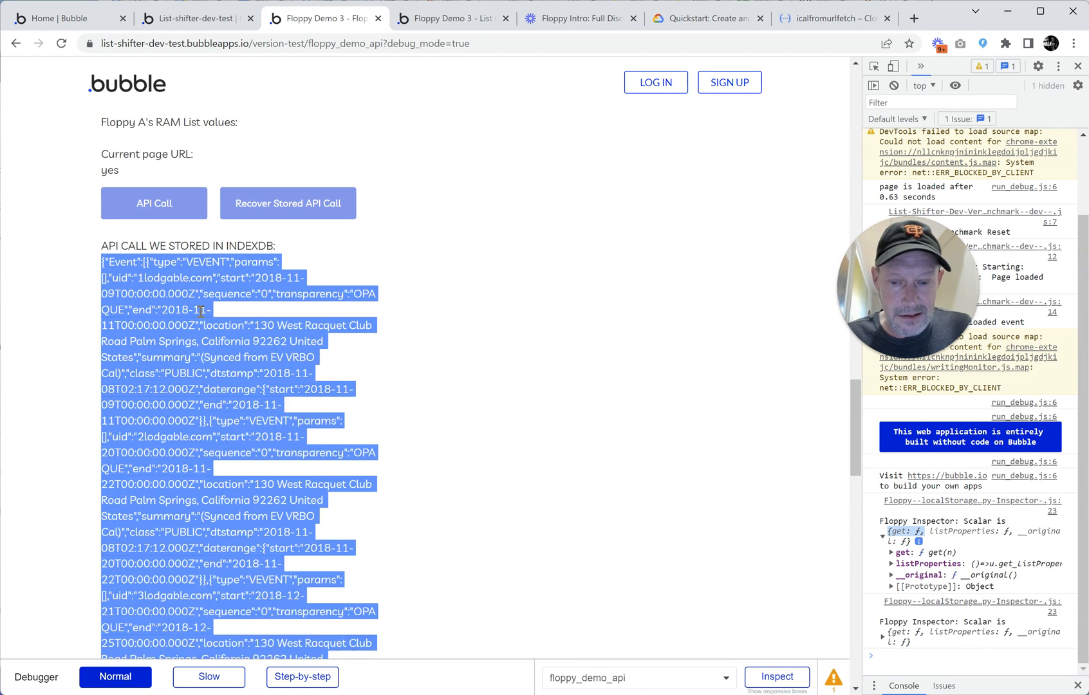
pyautogui.hotkey('shift', 'Down')
pyautogui.hotkey('shift', 'Down')
pyautogui.hotkey('shift', 'Down')
pyautogui.hotkey('shift', 'Down')
pyautogui.hotkey('shift', 'Down')
pyautogui.hotkey('shift', 'Down')
pyautogui.hotkey('shift', 'Down')
pyautogui.hotkey('shift', 'Down')
pyautogui.hotkey('shift', 'Down')
pyautogui.hotkey('shift', 'Down')
pyautogui.hotkey('shift', 'Down')
pyautogui.hotkey('shift', 'Down')
pyautogui.hotkey('shift', 'Down')
pyautogui.hotkey('shift', 'Down')
pyautogui.hotkey('shift', 'Down')
pyautogui.hotkey('shift', 'Down')
pyautogui.hotkey('shift', 'Down')
pyautogui.hotkey('shift', 'Down')
pyautogui.hotkey('shift', 'Down')
pyautogui.hotkey('shift', 'Down')
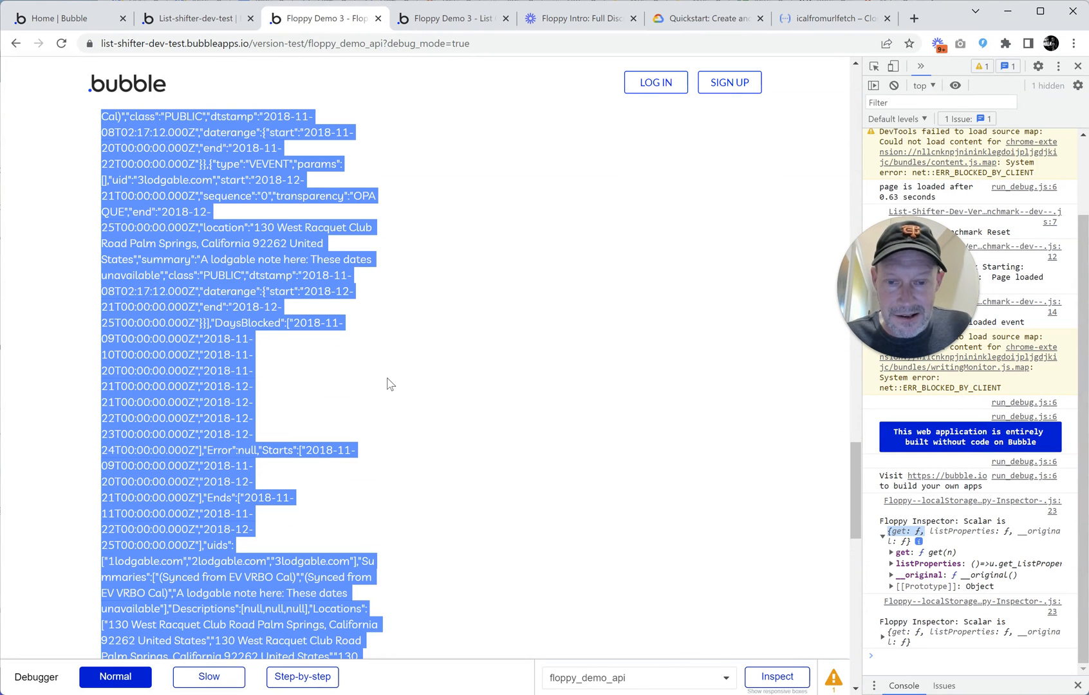
pyautogui.scroll(-3, 388, 384)
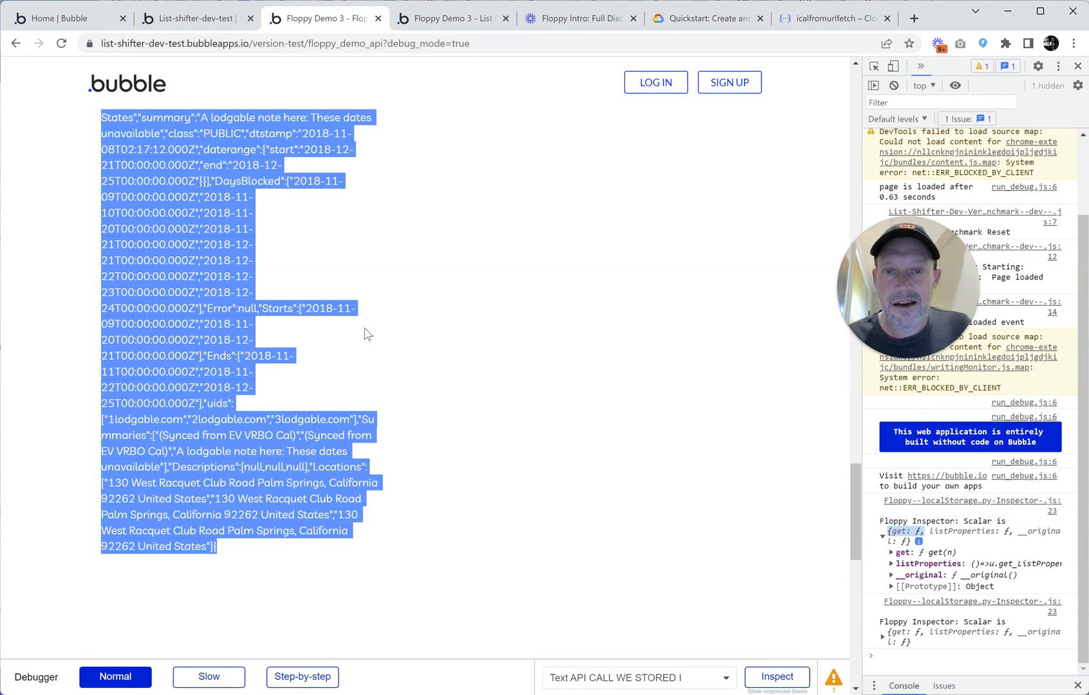
# - Try to replace the call's manually entered API response with the copied JSON, and cancel the edit
pyautogui.click(230, 19)
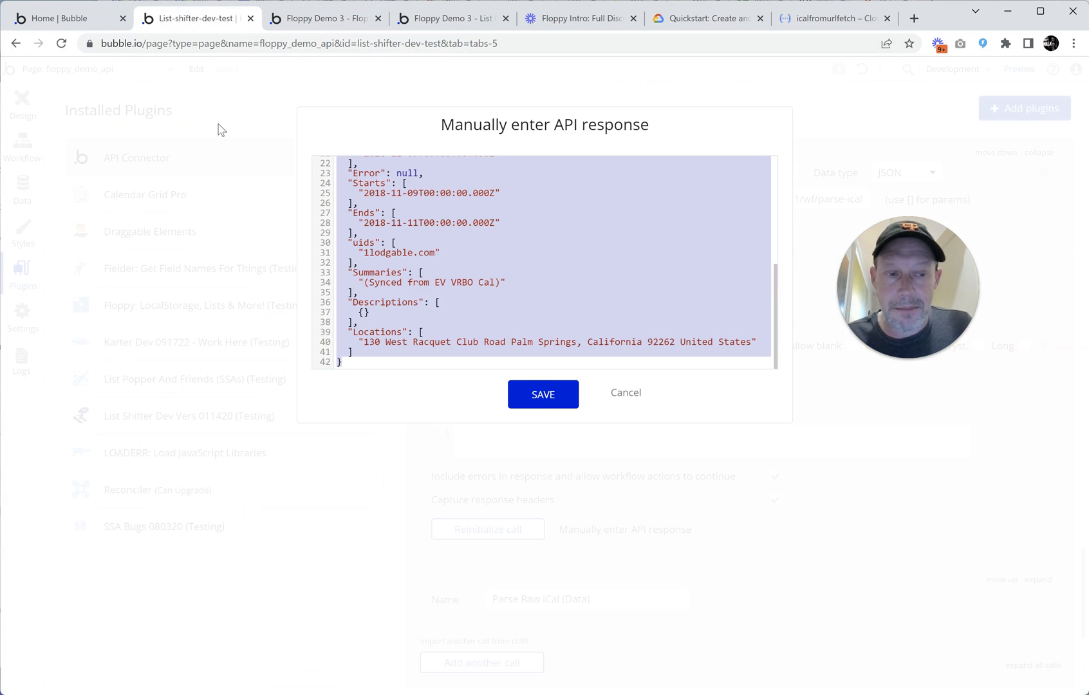
pyautogui.click(494, 259)
pyautogui.hotkey('ctrl', 'a')
pyautogui.hotkey('ctrl', 'v')
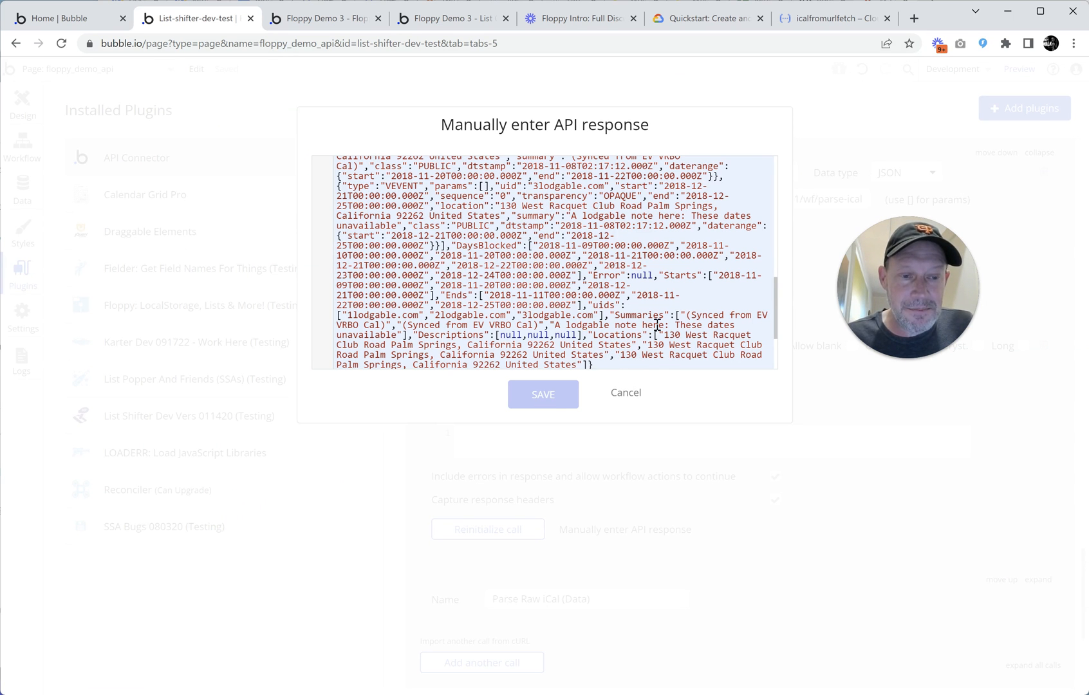
pyautogui.scroll(2, 657, 325)
pyautogui.scroll(-4, 666, 298)
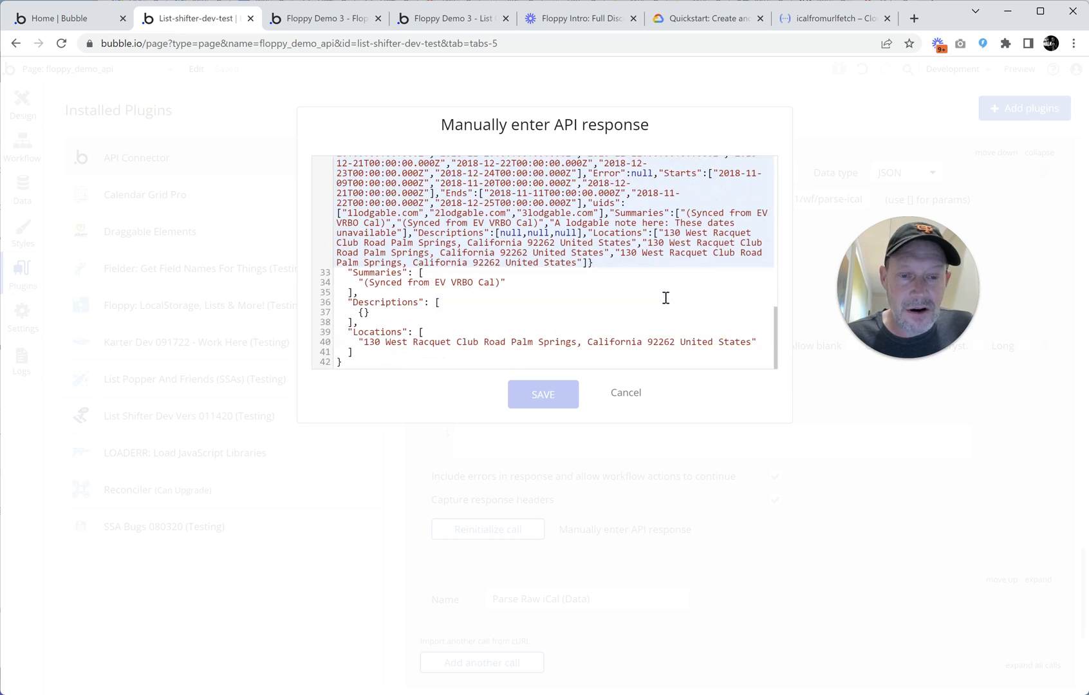
pyautogui.click(500, 312)
pyautogui.click(403, 362)
pyautogui.scroll(10, 412, 348)
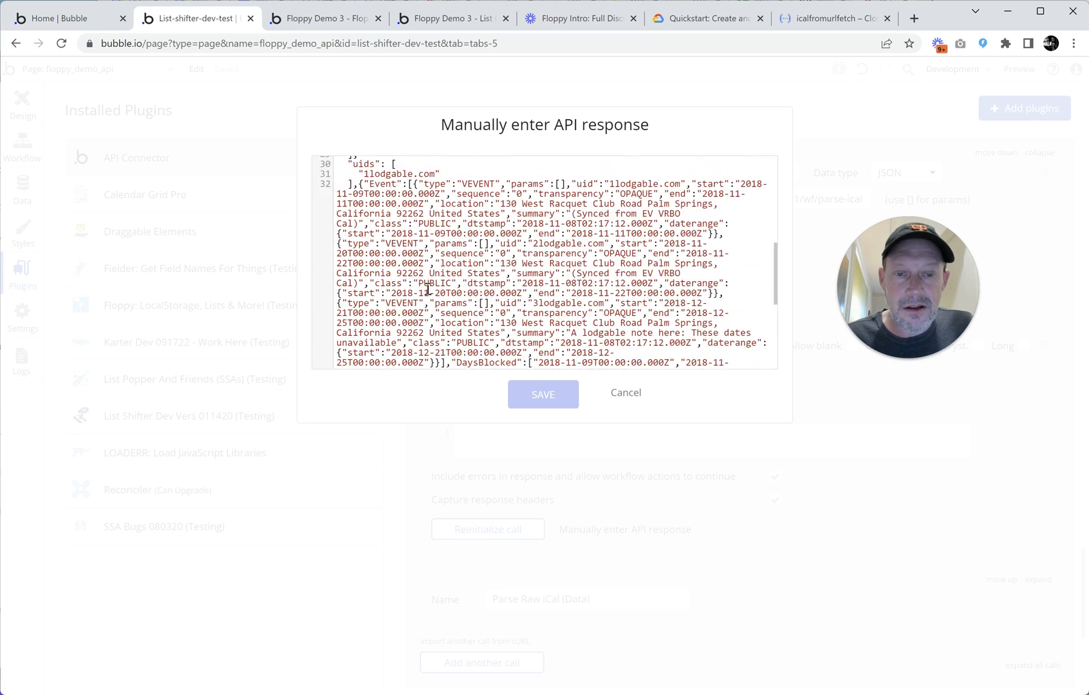
pyautogui.scroll(-10, 494, 290)
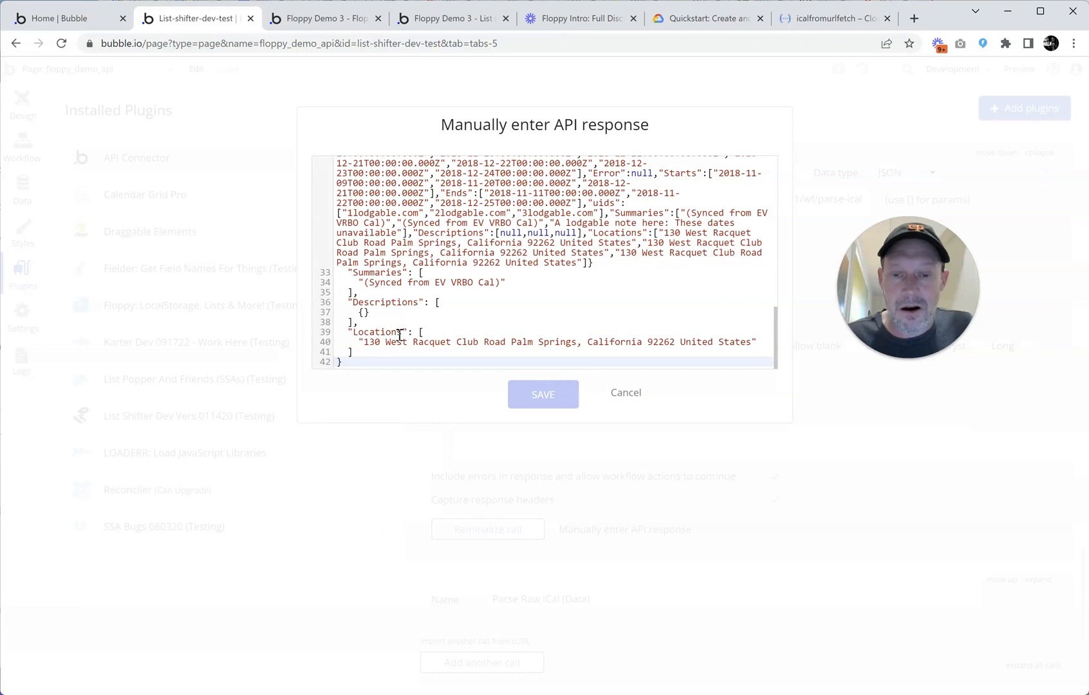
pyautogui.click(626, 393)
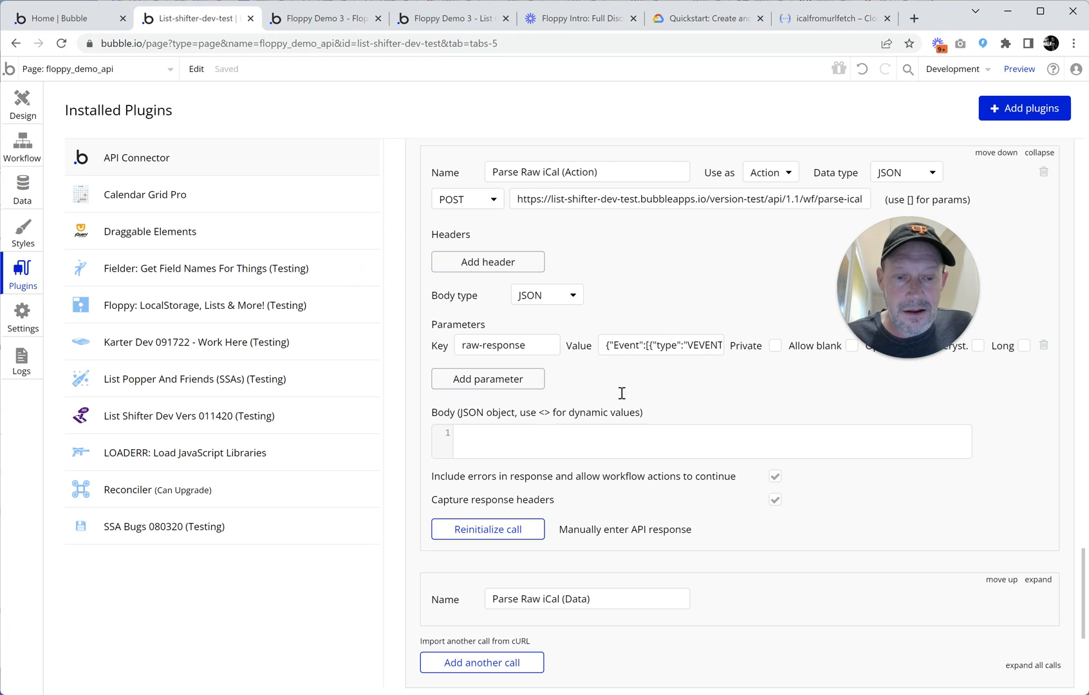
# - Reopen the manual API response for Parse Raw iCal (Action) and select all of its JSON for replacement
pyautogui.click(597, 532)
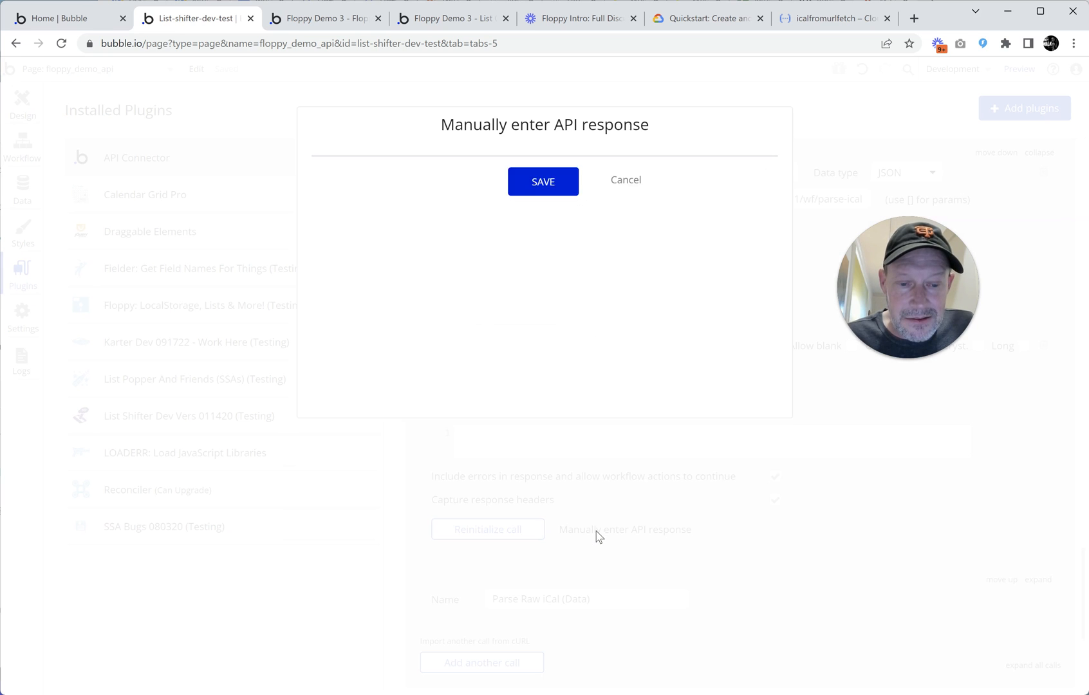
pyautogui.click(418, 214)
pyautogui.hotkey('ctrl', 'a')
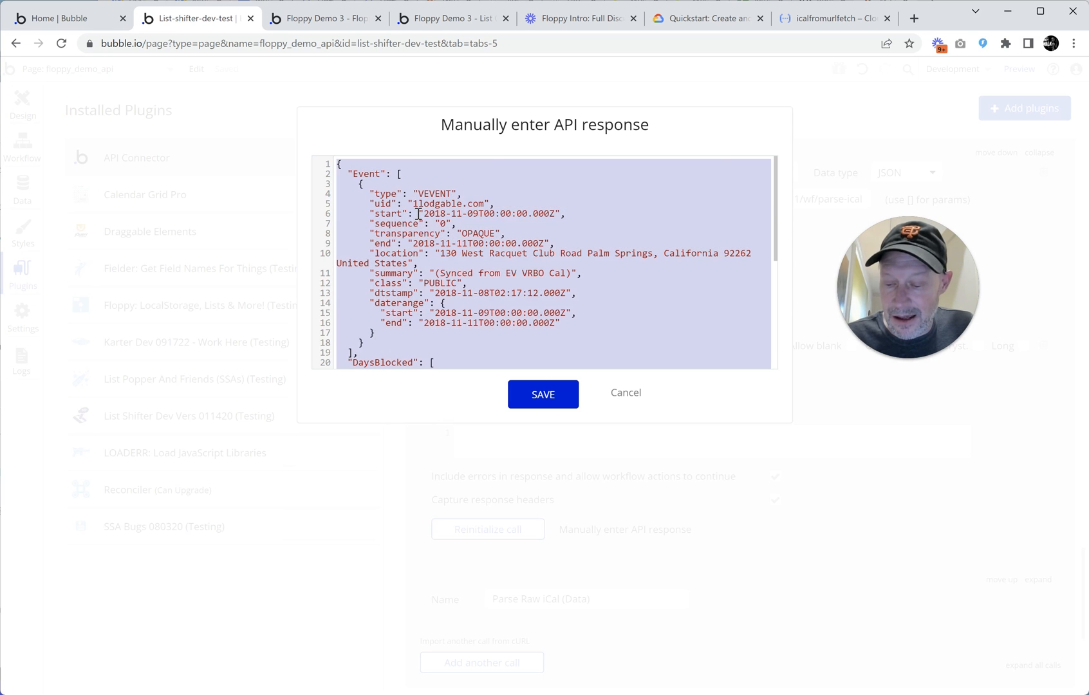
# - Paste the copied iCal JSON as the manual API response of the Parse Raw iCal (Action) call and save it
pyautogui.hotkey('ctrl', 'v')
pyautogui.click(540, 396)
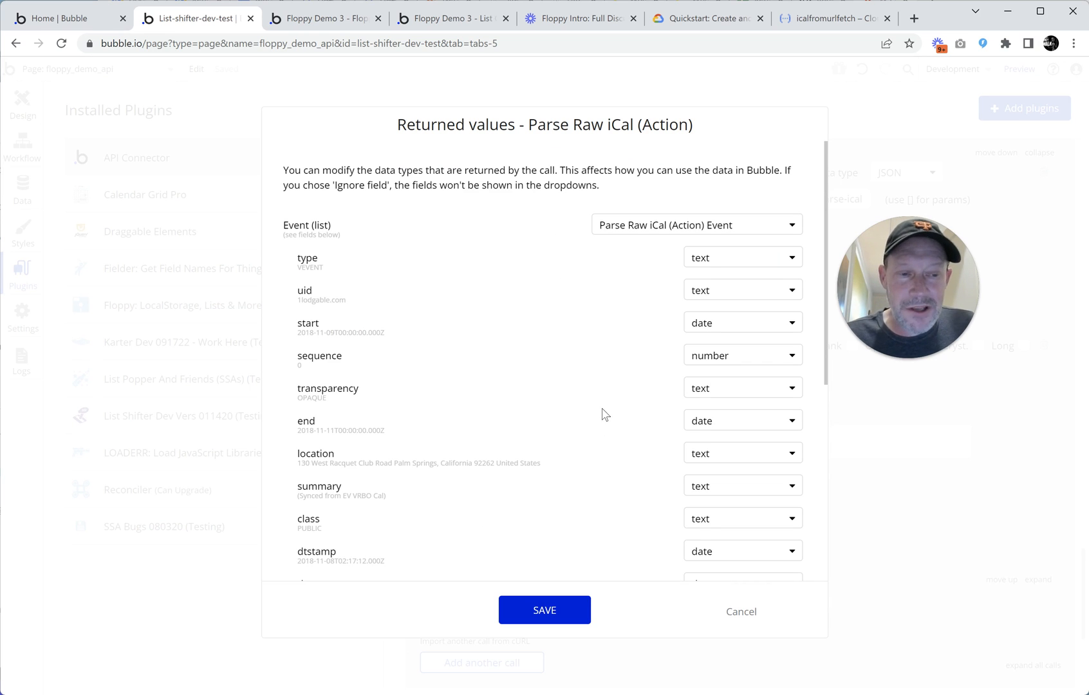
# - Show the raw data of the returned values and read through its events, dates, uids, summaries and locations
pyautogui.scroll(-5, 605, 414)
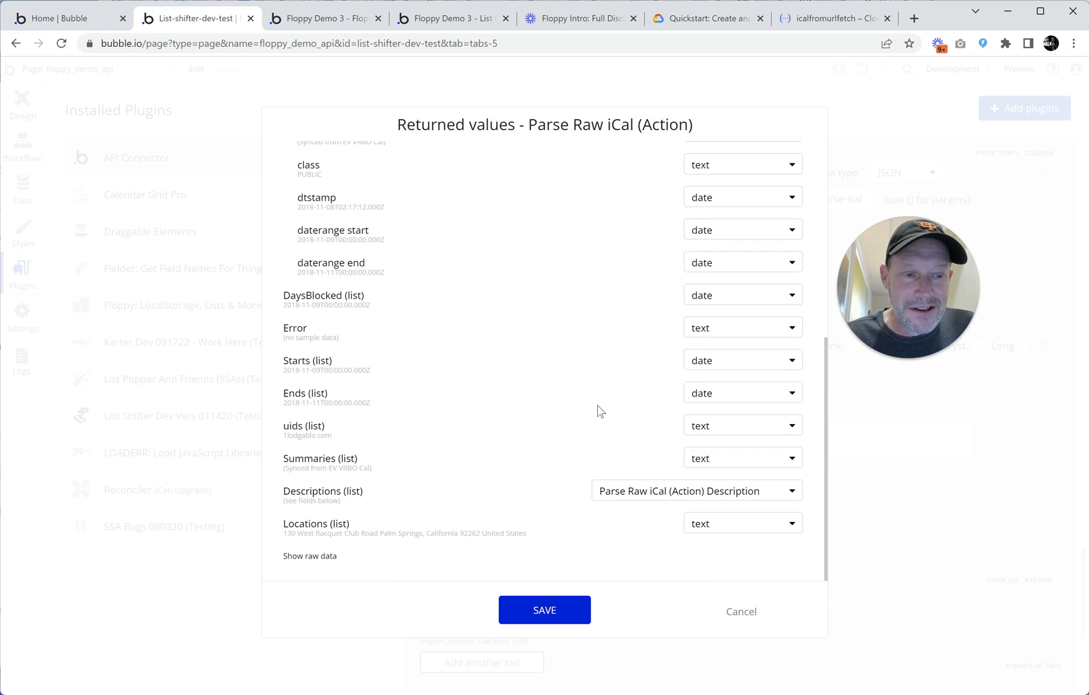
pyautogui.click(310, 557)
pyautogui.scroll(-7, 443, 492)
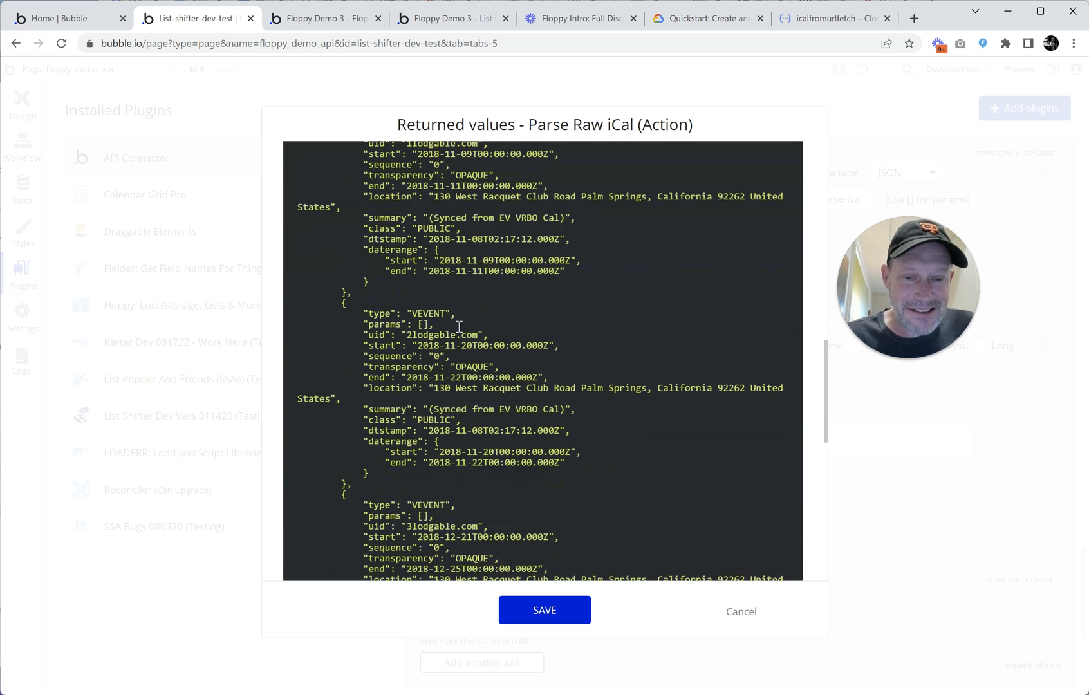
pyautogui.scroll(-9, 504, 324)
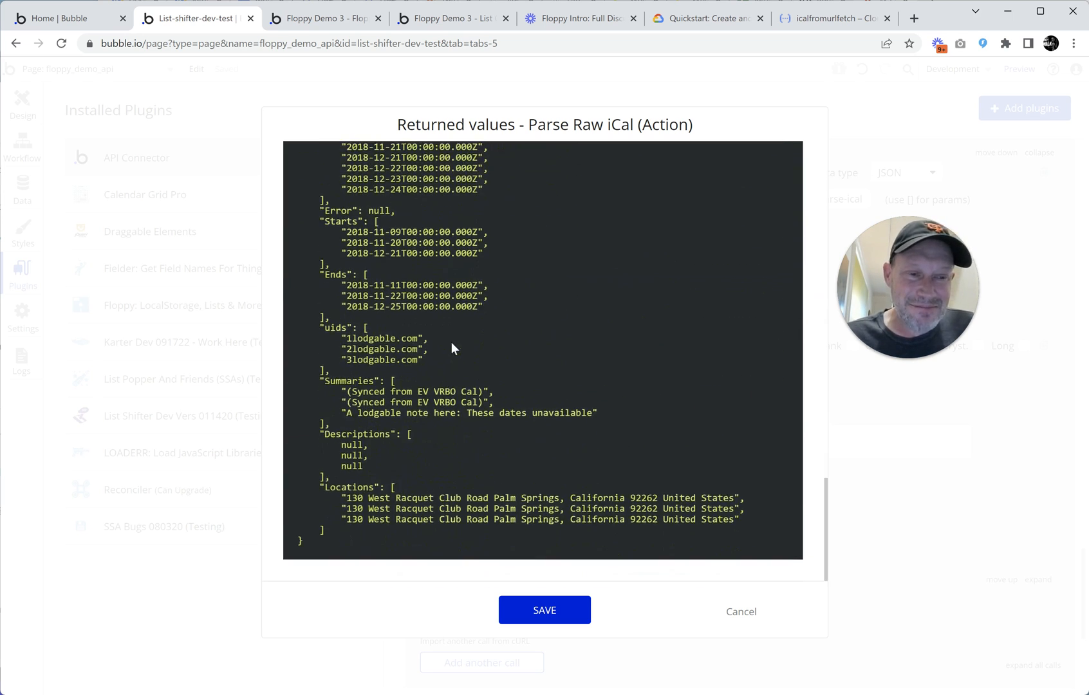
pyautogui.scroll(4, 453, 338)
pyautogui.scroll(10, 453, 338)
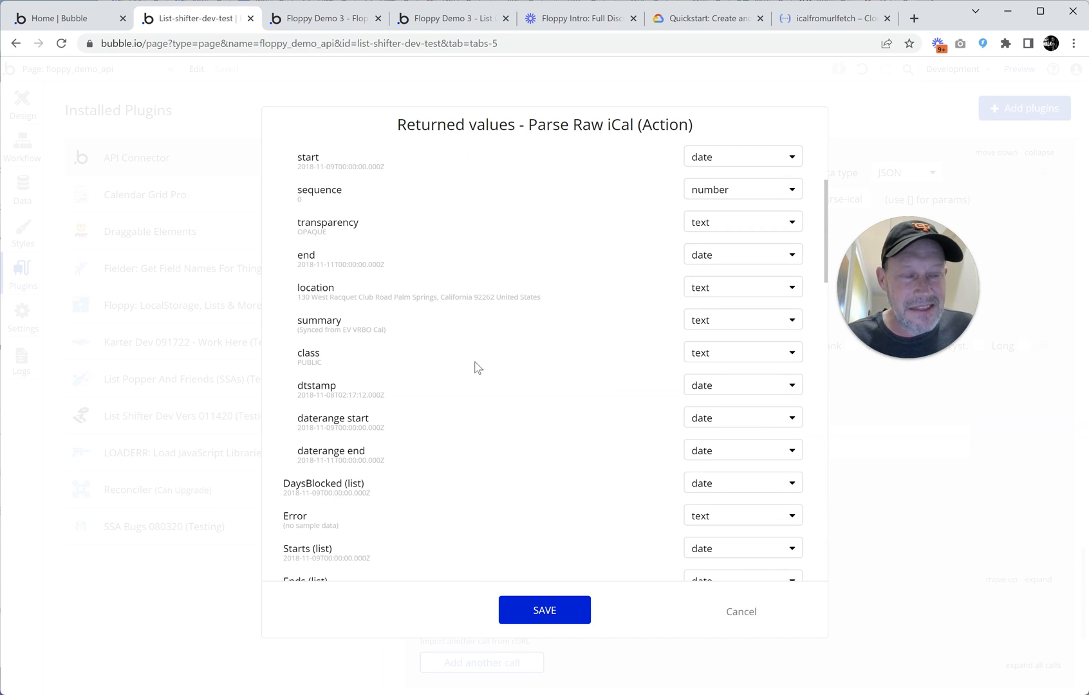
# - Review the data types of the event fields and lists against the raw data, and save the returned values
pyautogui.scroll(-4, 476, 370)
pyautogui.scroll(6, 477, 370)
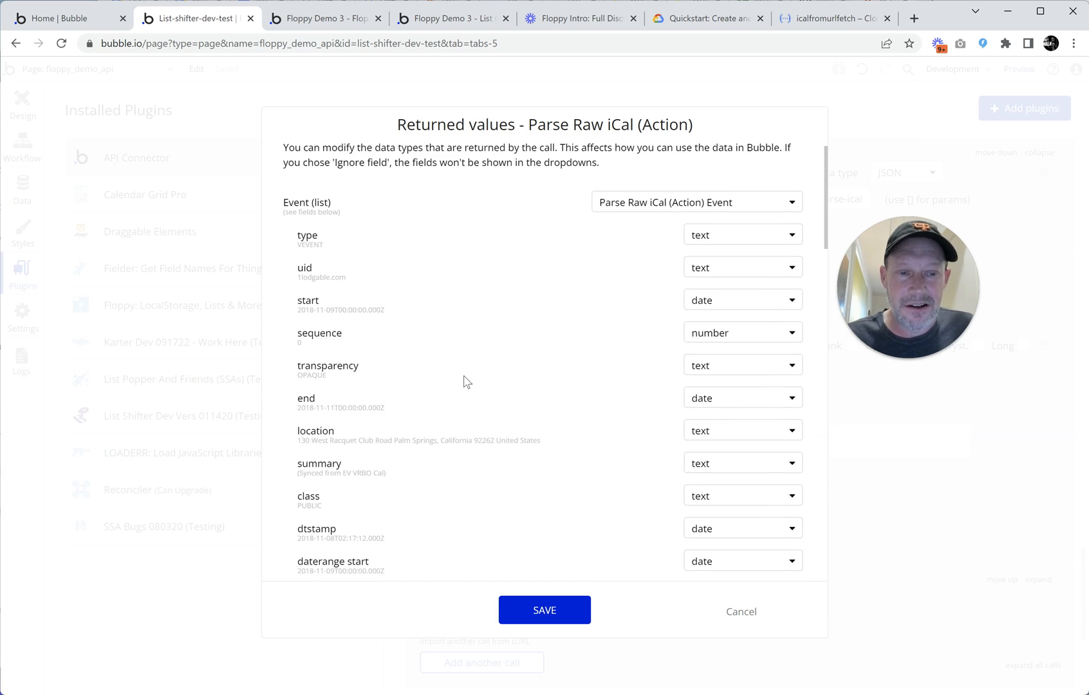
pyautogui.scroll(1, 467, 382)
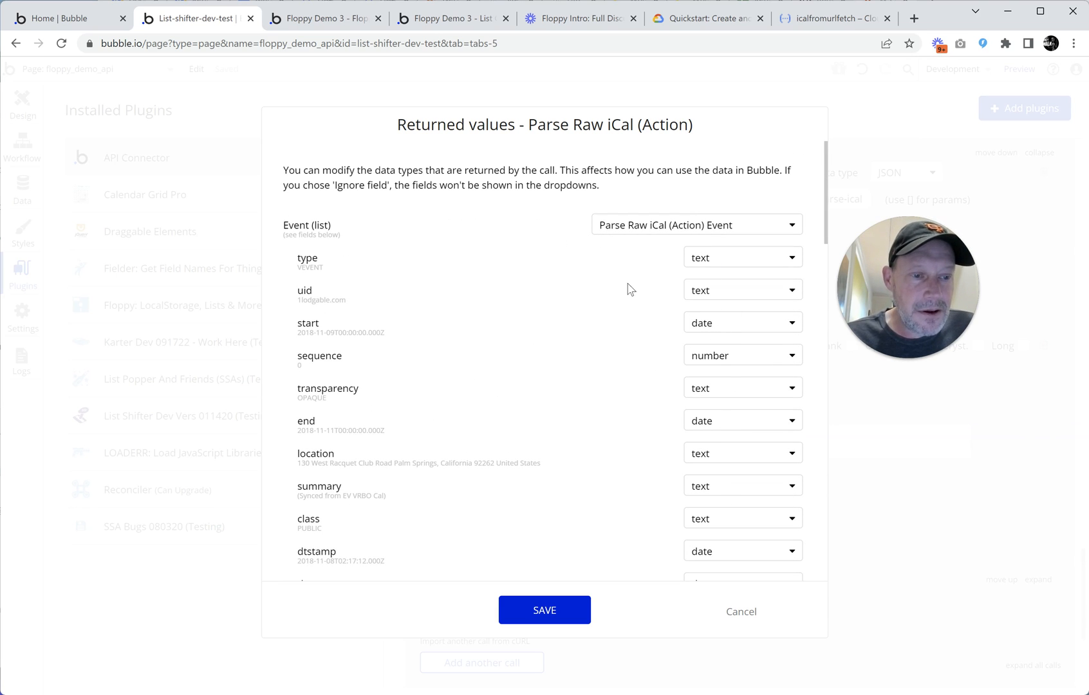
pyautogui.scroll(-1, 583, 319)
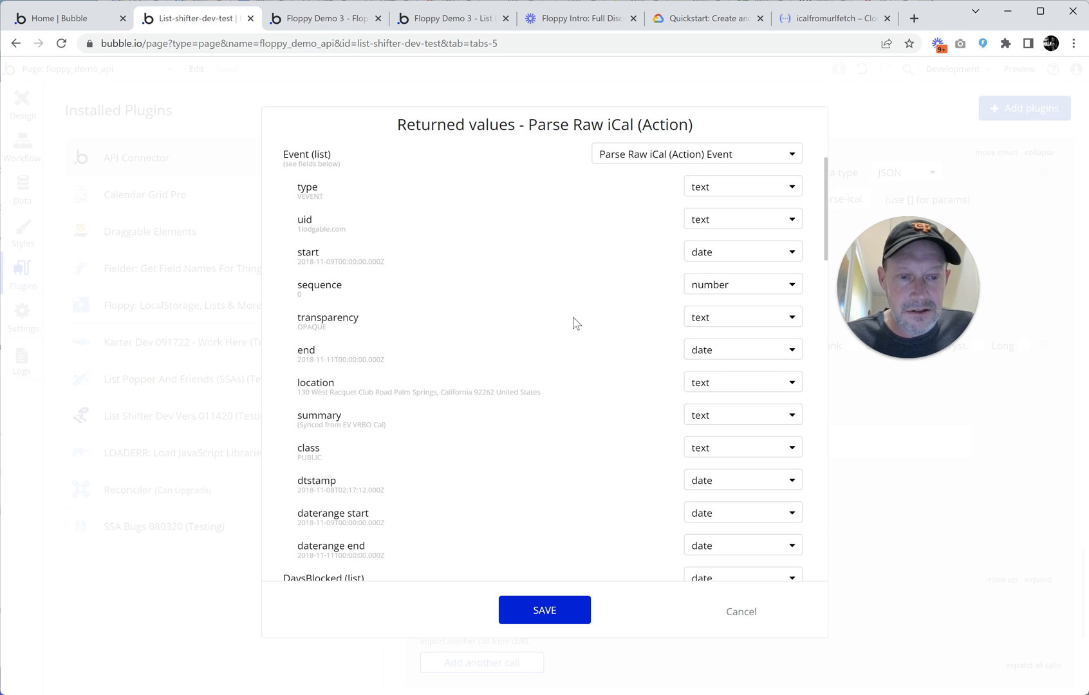
pyautogui.scroll(-4, 577, 321)
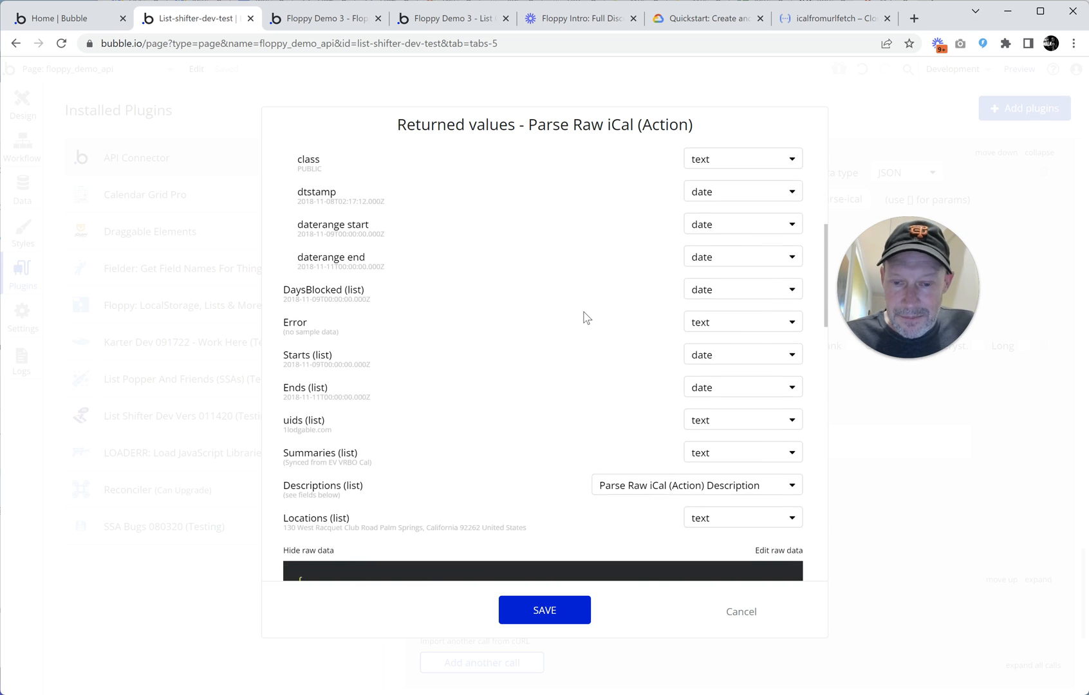
pyautogui.scroll(-1, 585, 317)
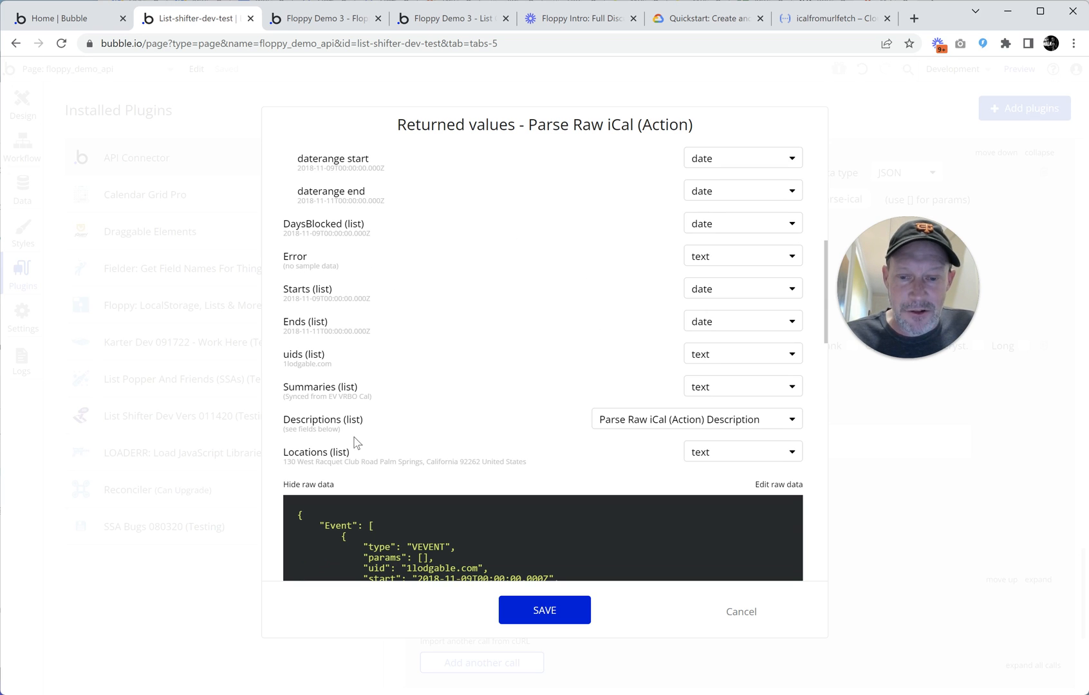
pyautogui.scroll(-2, 412, 390)
pyautogui.scroll(4, 414, 388)
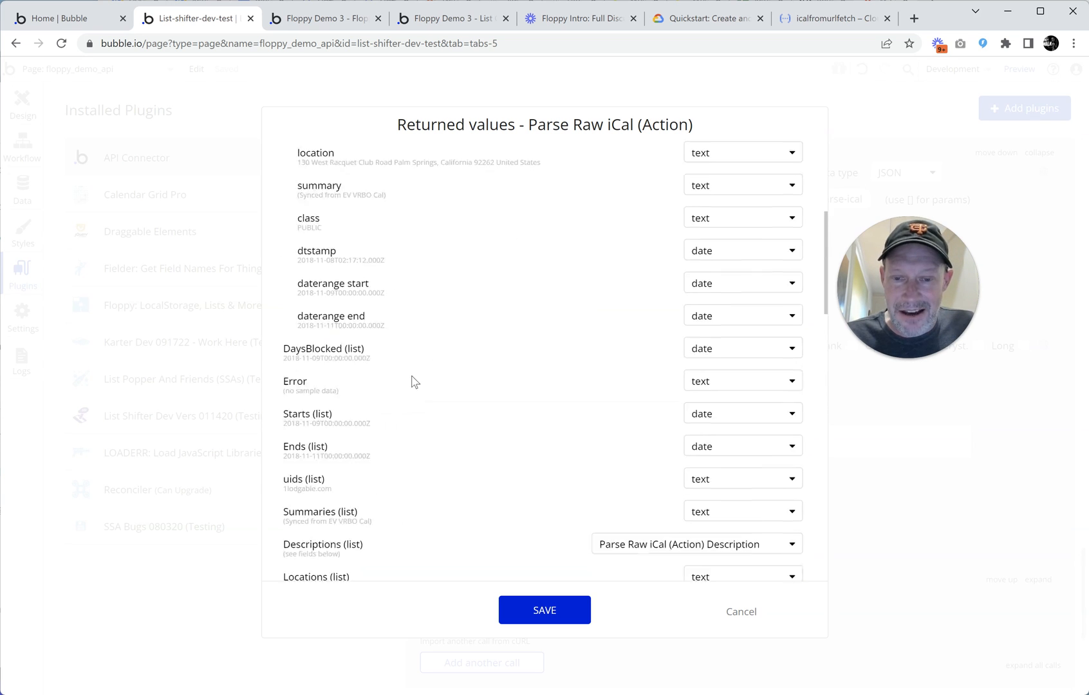
pyautogui.scroll(-2, 412, 385)
pyautogui.scroll(-3, 416, 390)
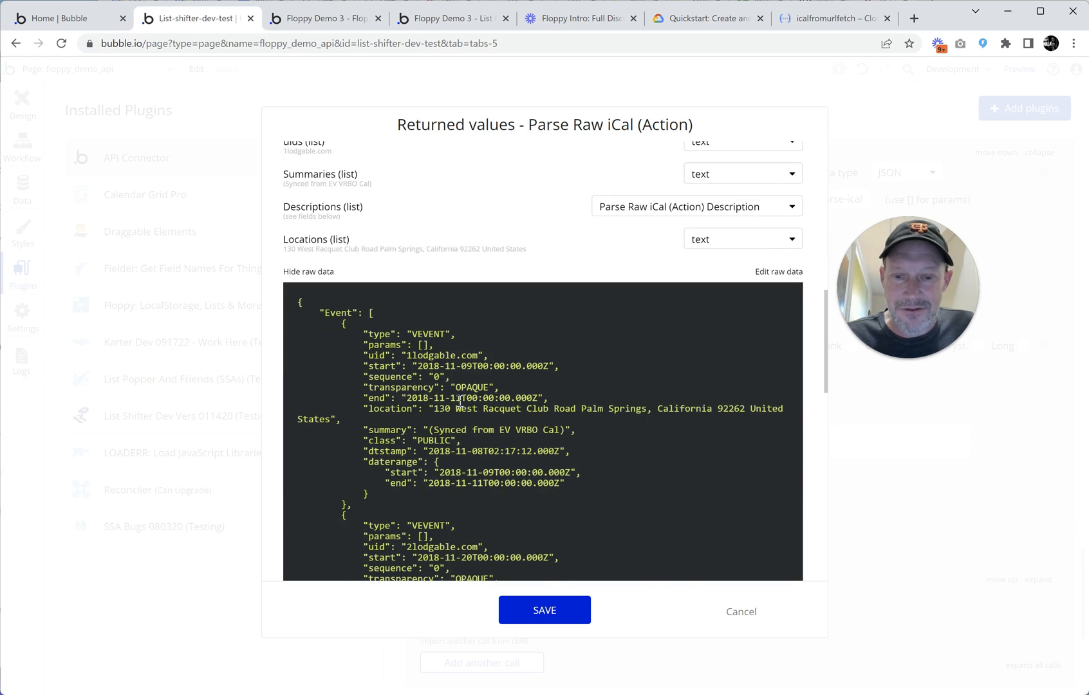
pyautogui.scroll(2, 436, 408)
pyautogui.click(548, 620)
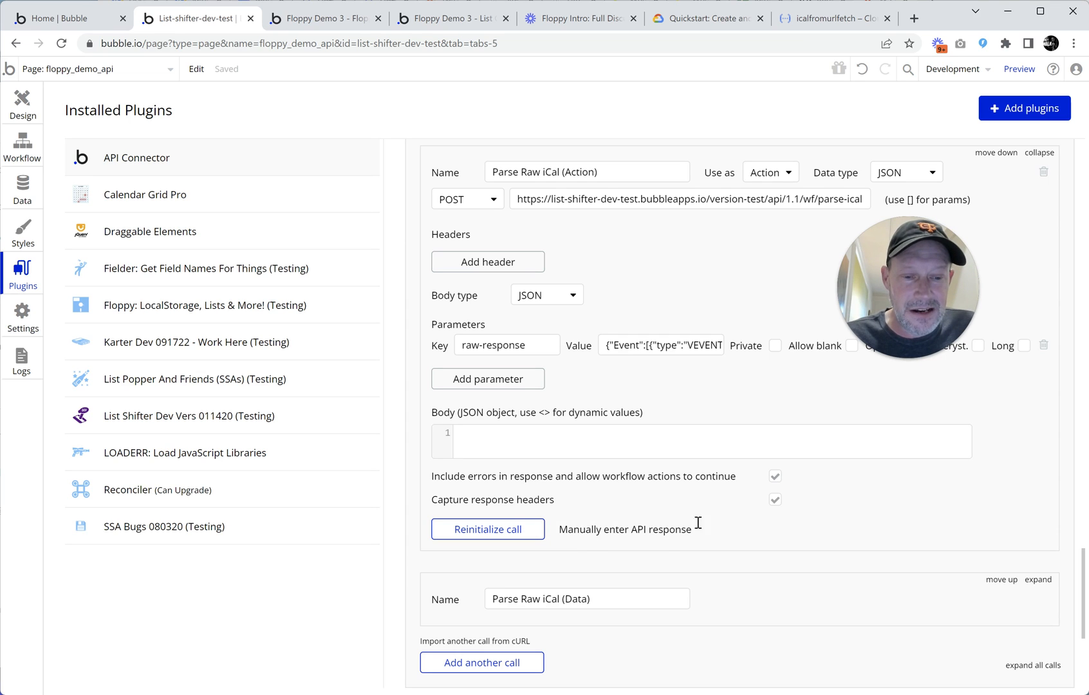
# - Replace the whole manually entered response of Parse Raw iCal (Action) with the copied JSON again and save it
pyautogui.click(661, 535)
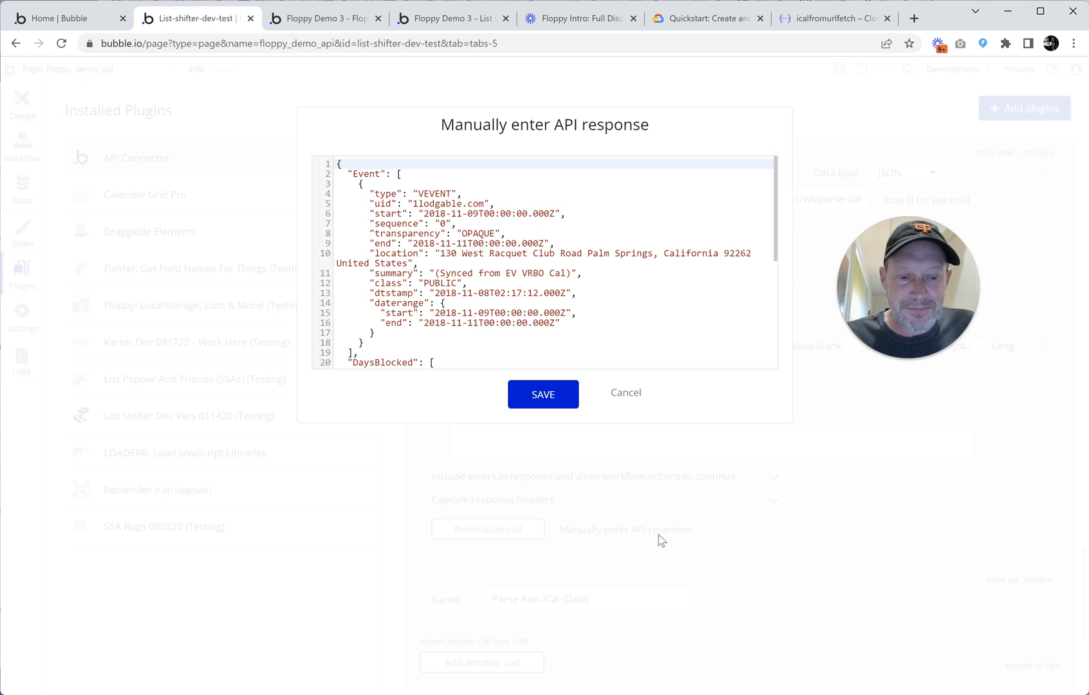
pyautogui.scroll(-5, 534, 283)
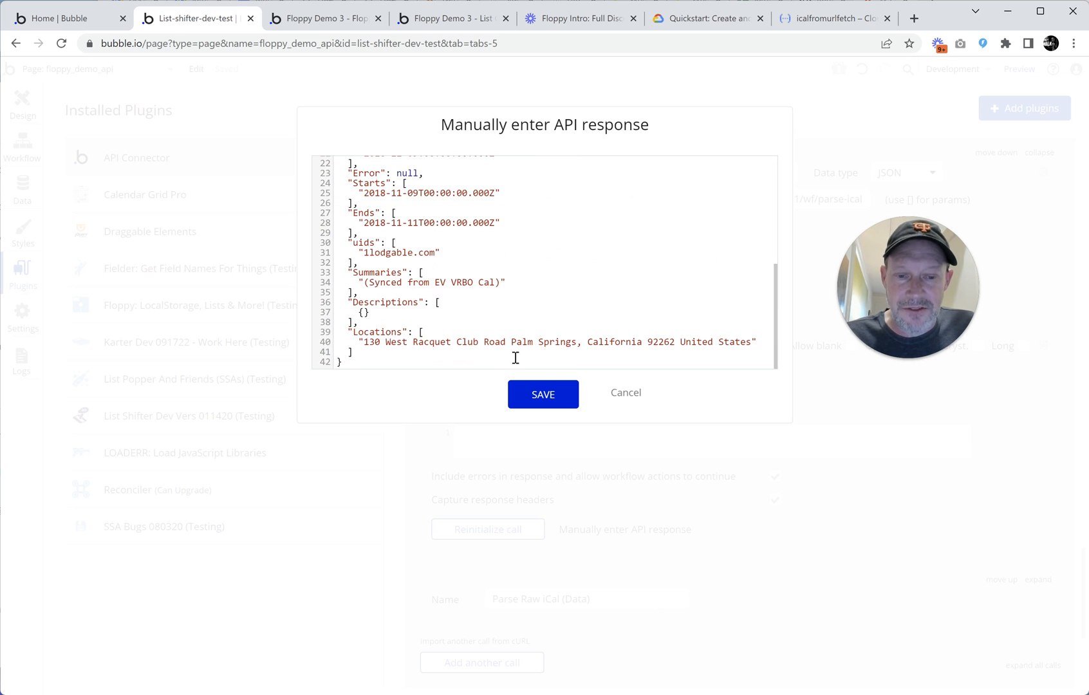
pyautogui.scroll(5, 516, 358)
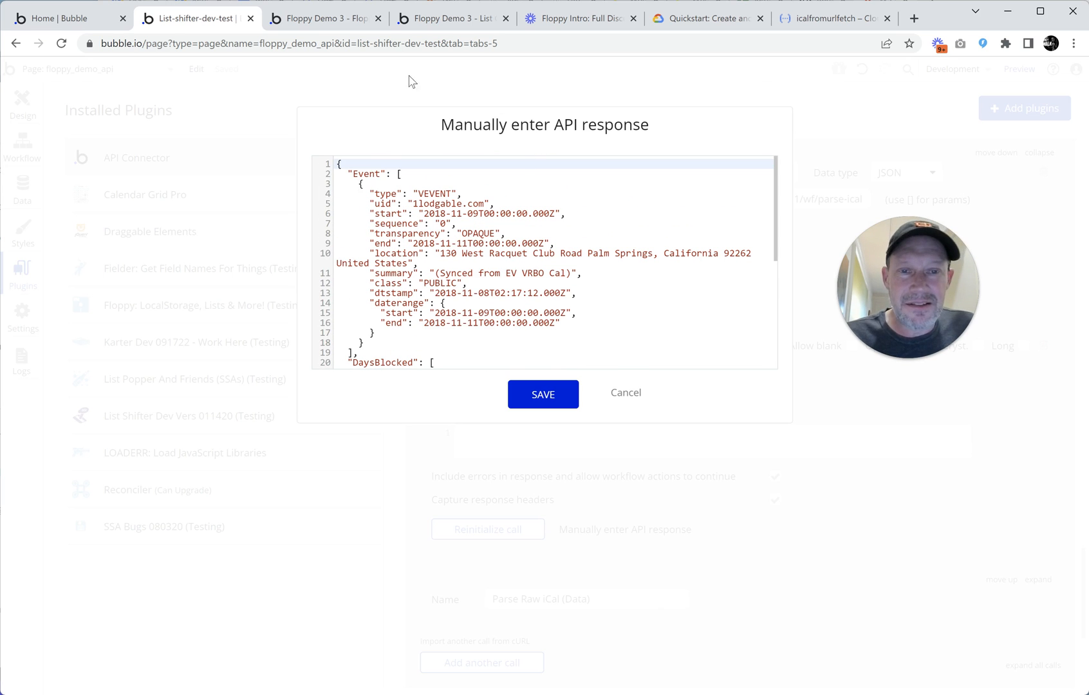
pyautogui.click(410, 239)
pyautogui.hotkey('ctrl', 'a')
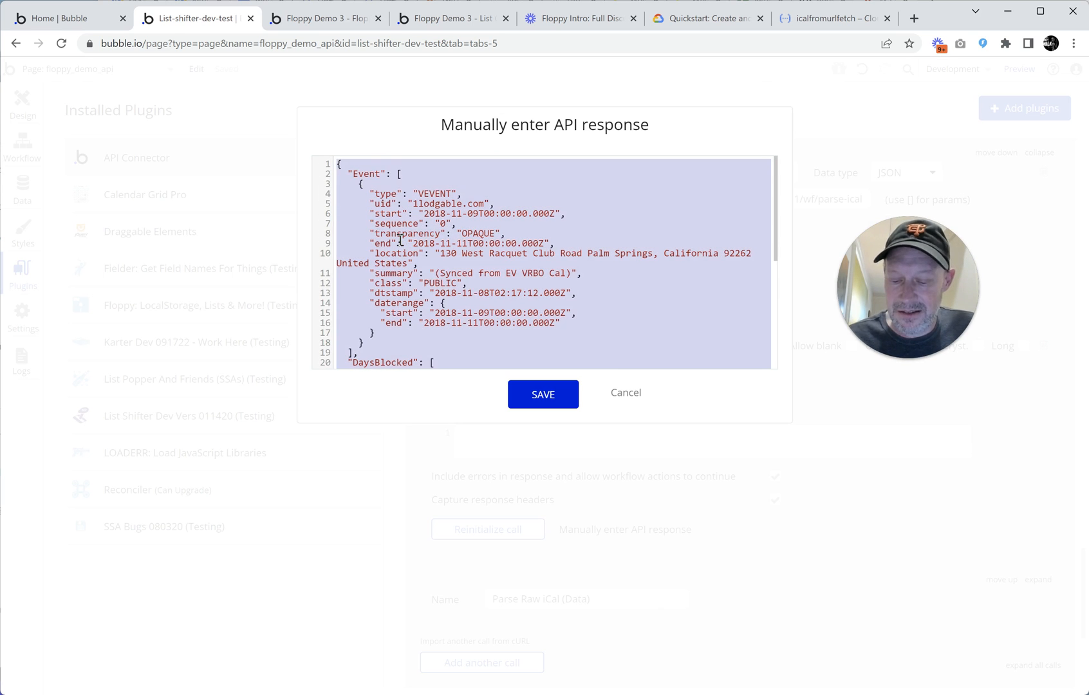
pyautogui.hotkey('ctrl', 'v')
pyautogui.click(543, 394)
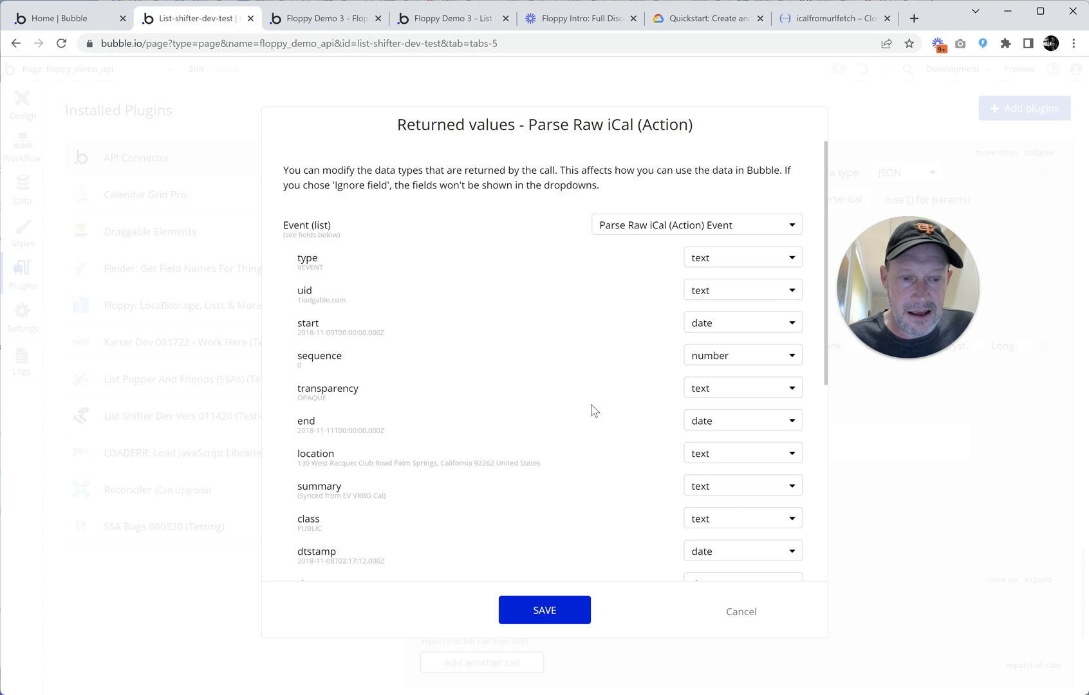
# - Check the detected types of the event fields and the DaysBlocked, Starts and Ends lists, keeping them as detected, and save
pyautogui.scroll(-2, 593, 411)
pyautogui.scroll(2, 603, 279)
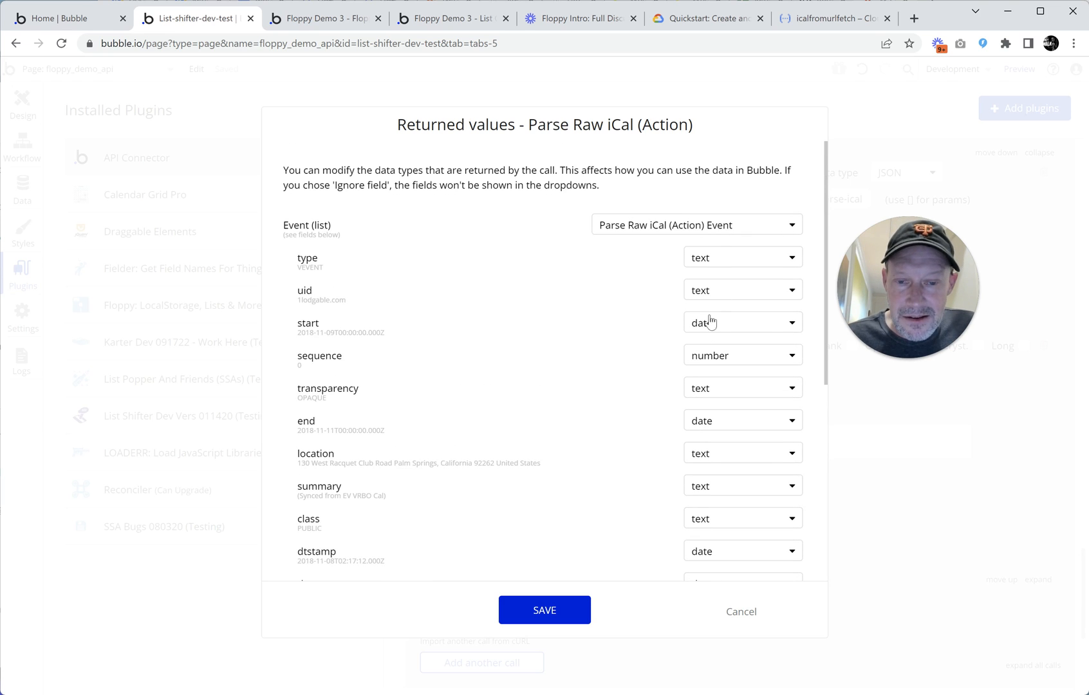
pyautogui.scroll(-2, 630, 384)
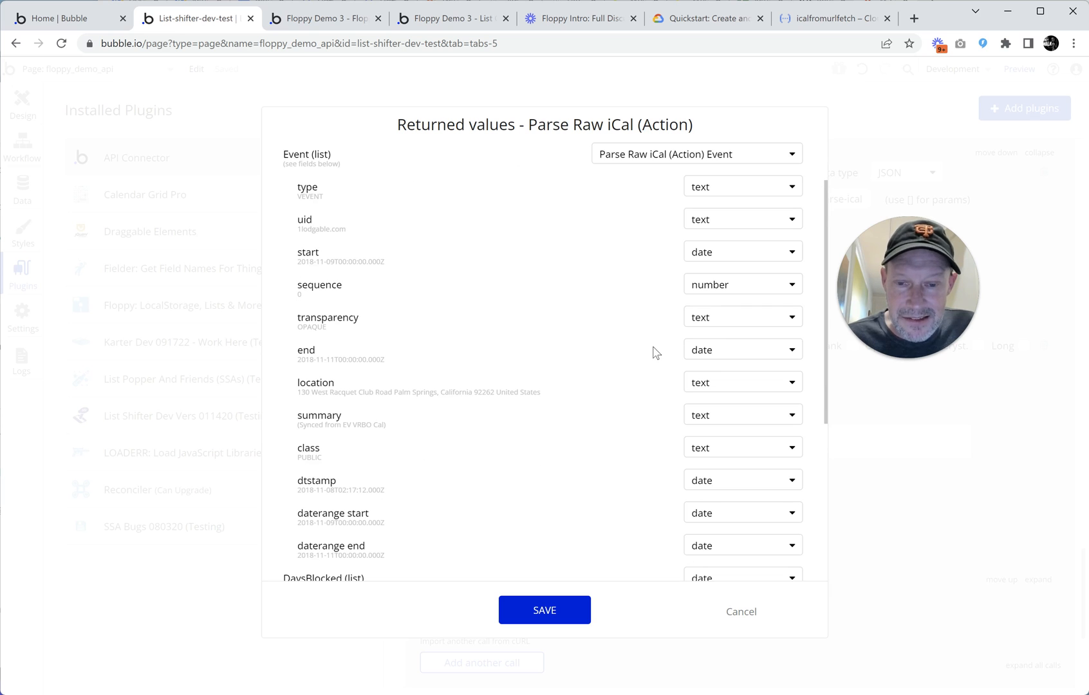
pyautogui.scroll(-2, 655, 353)
pyautogui.scroll(-2, 637, 336)
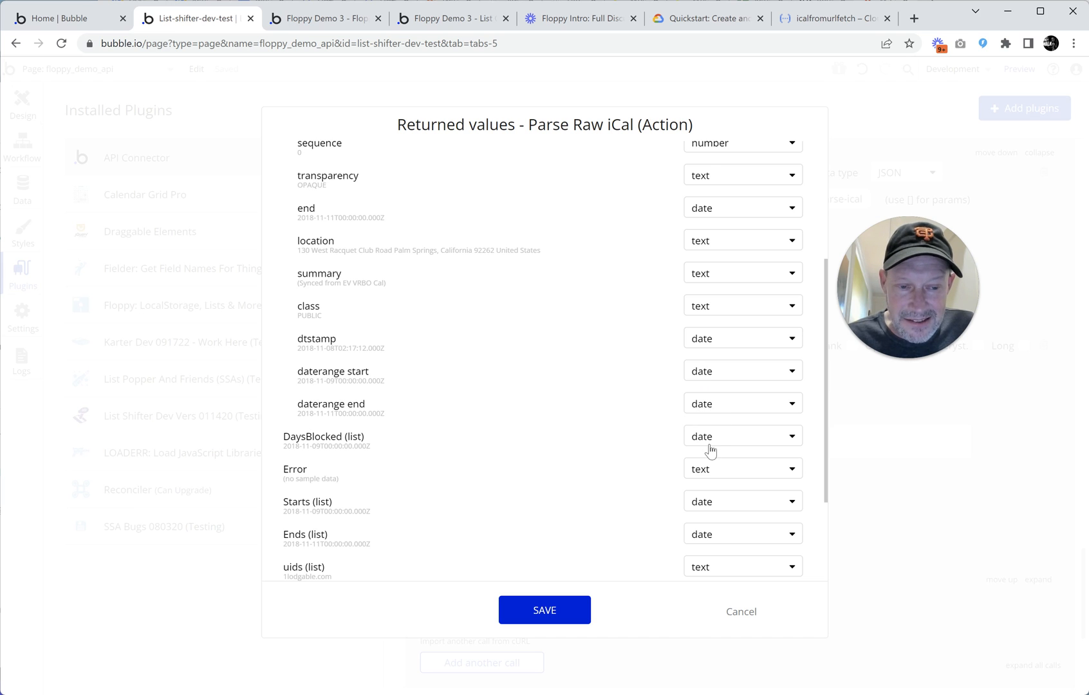
pyautogui.scroll(-4, 632, 433)
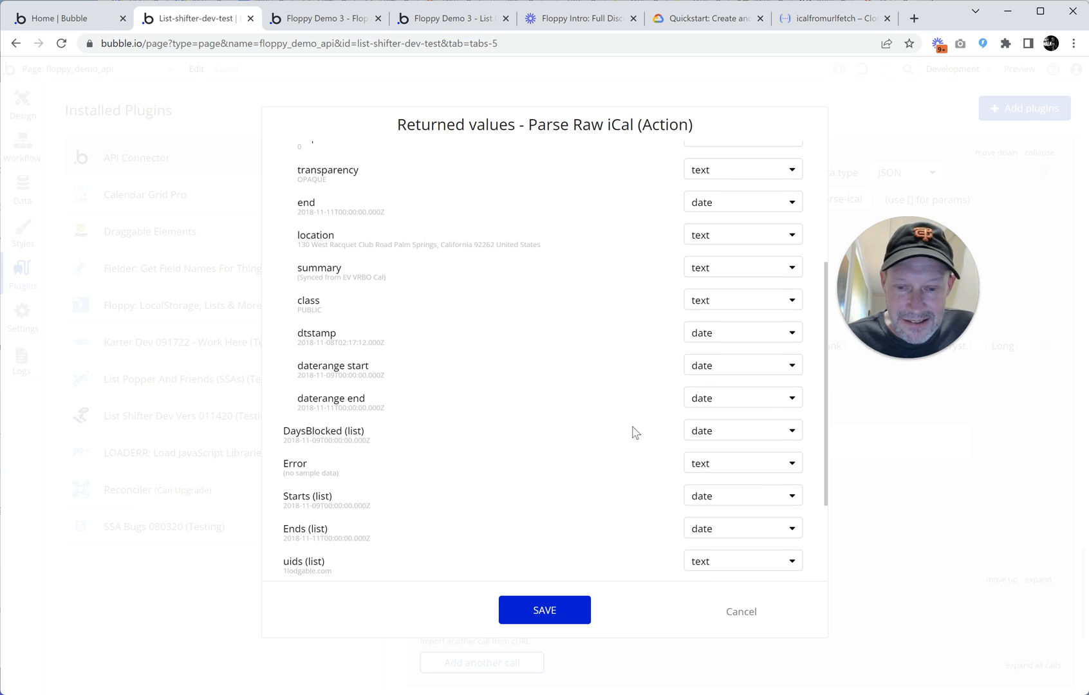
pyautogui.click(543, 612)
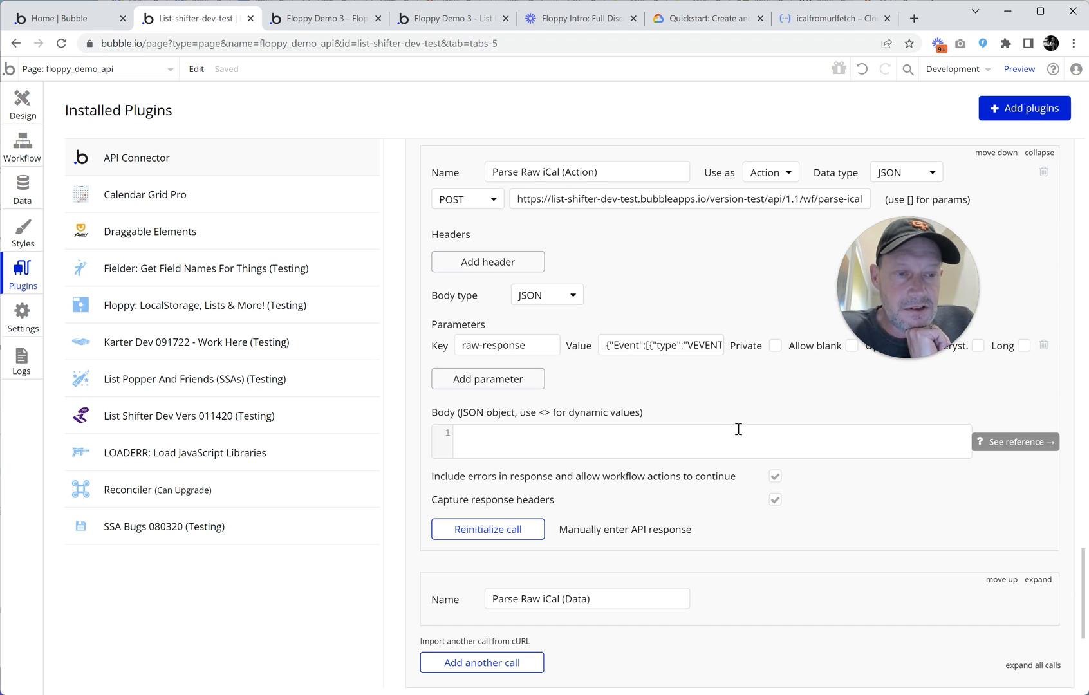
# - Open the workflows of the floppy_demo_api page
pyautogui.moveTo(913, 340)
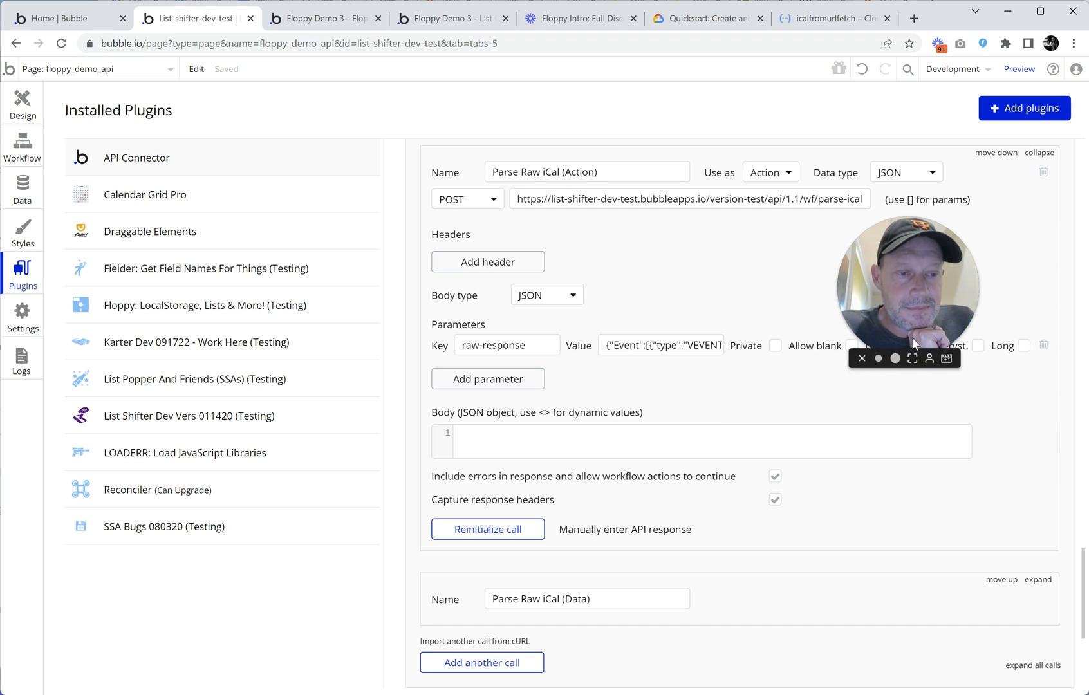
pyautogui.moveTo(913, 336); pyautogui.dragTo(325, 323)
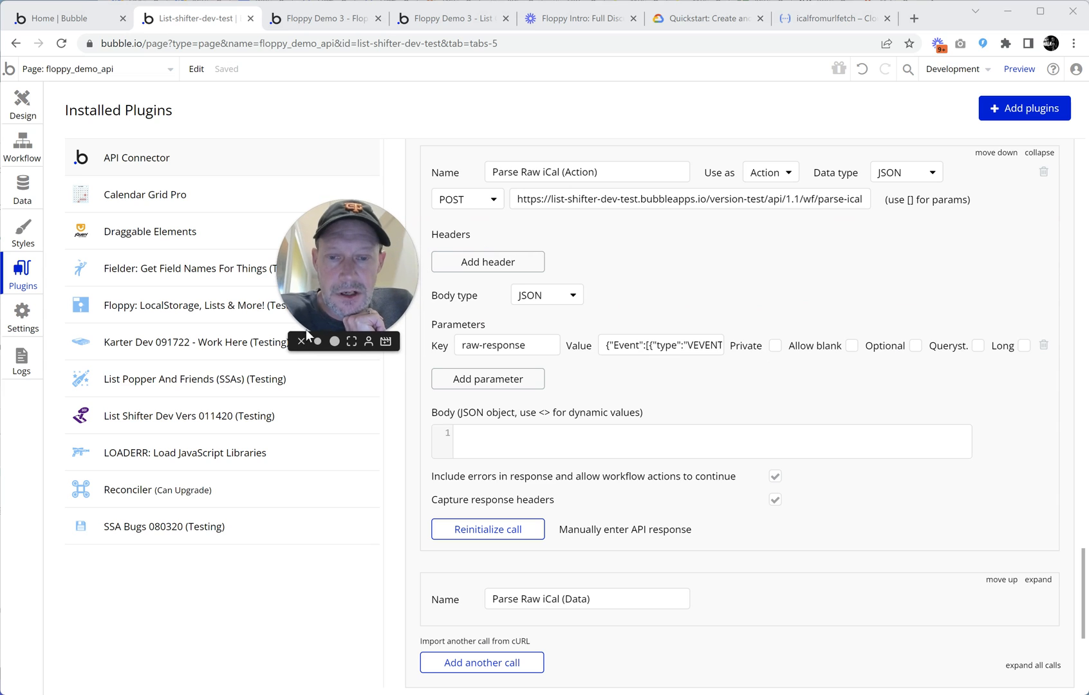
pyautogui.click(22, 148)
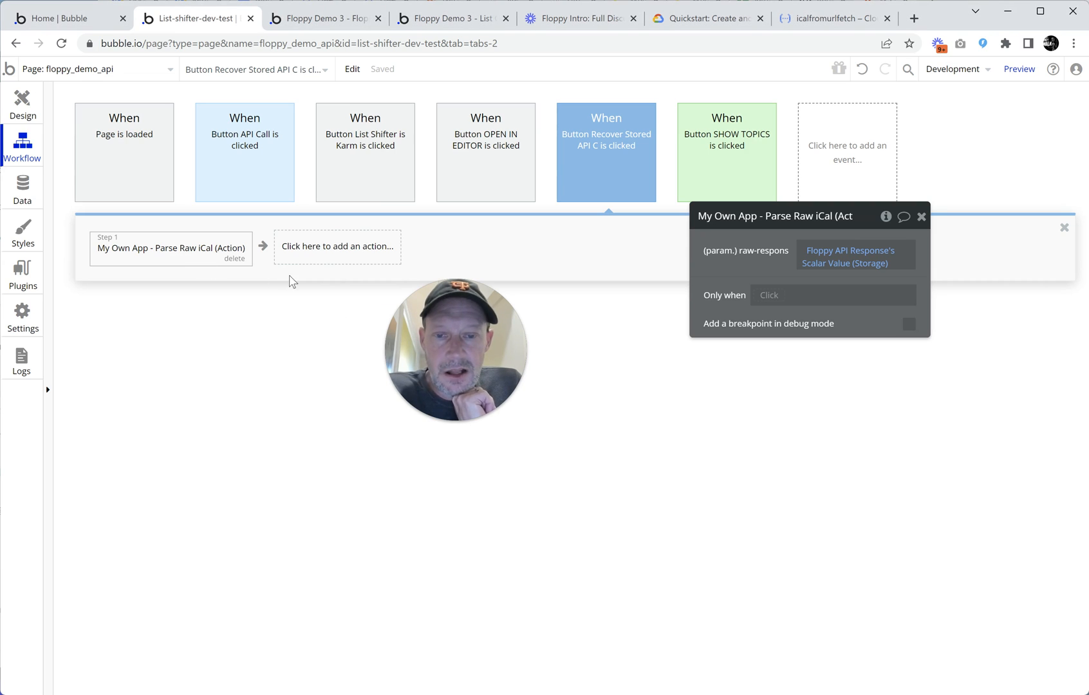
pyautogui.click(329, 258)
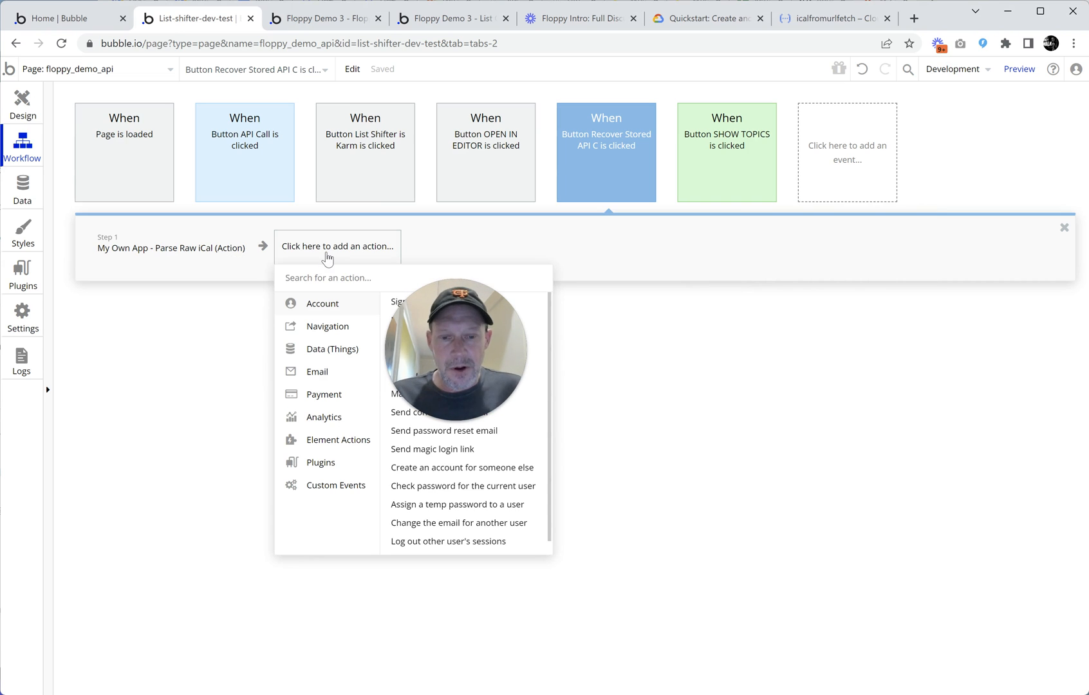
pyautogui.moveTo(442, 344); pyautogui.dragTo(625, 289)
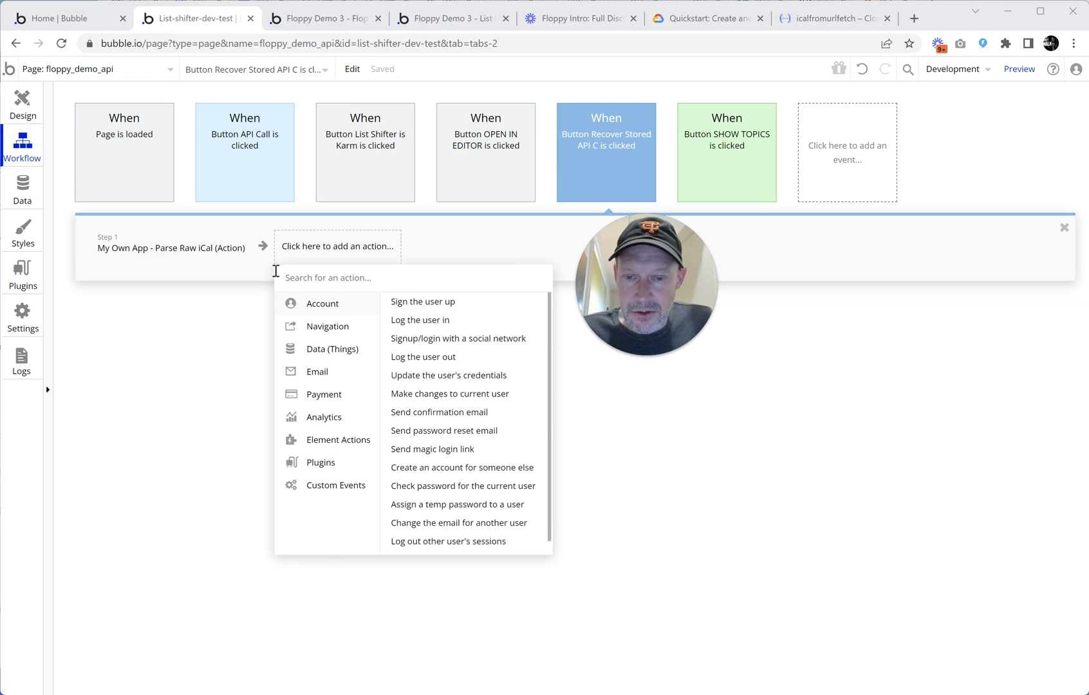
pyautogui.click(300, 253)
pyautogui.click(304, 256)
pyautogui.write('RE')
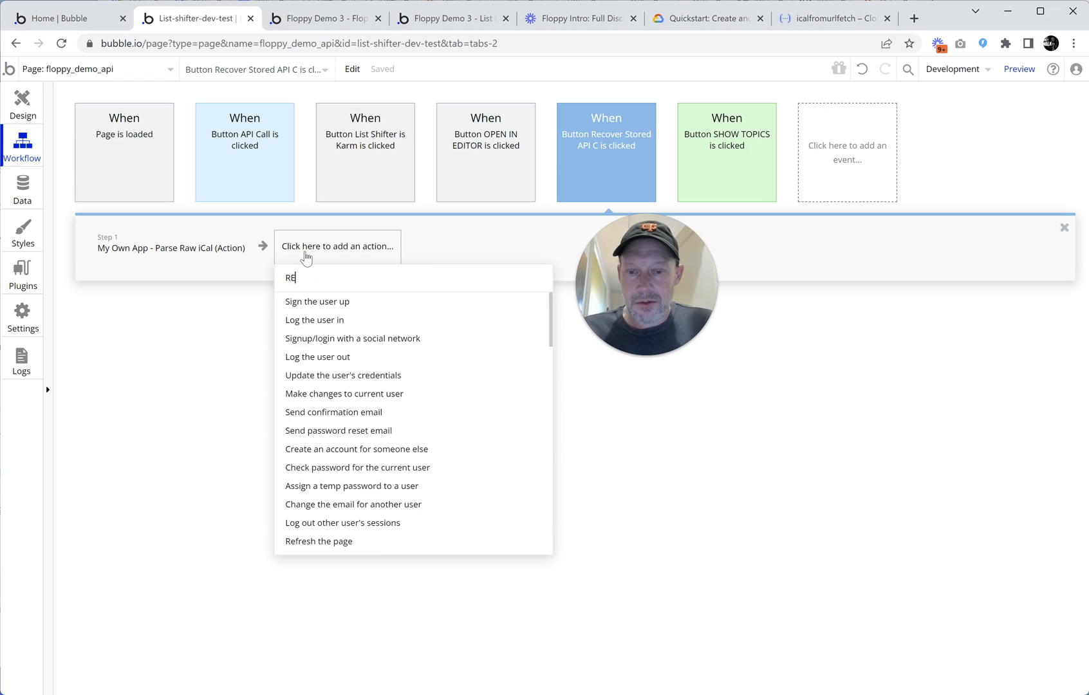
pyautogui.write('Q')
pyautogui.press('BackSpace')
pyautogui.press('BackSpace')
pyautogui.press('BackSpace')
pyautogui.press('capslock')
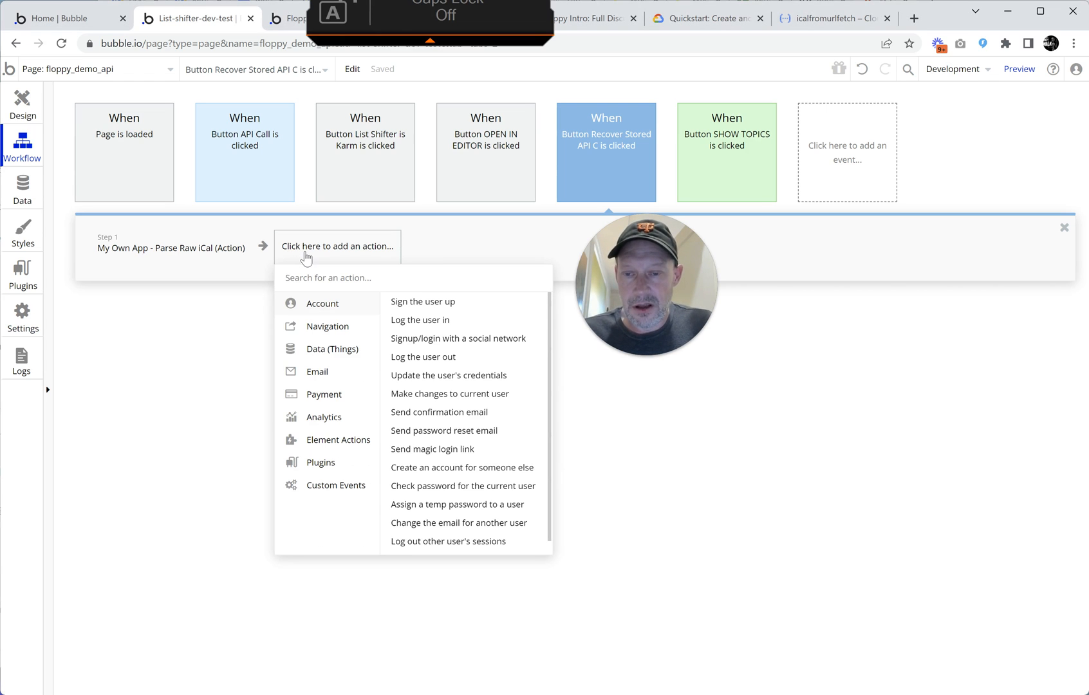
pyautogui.write('res')
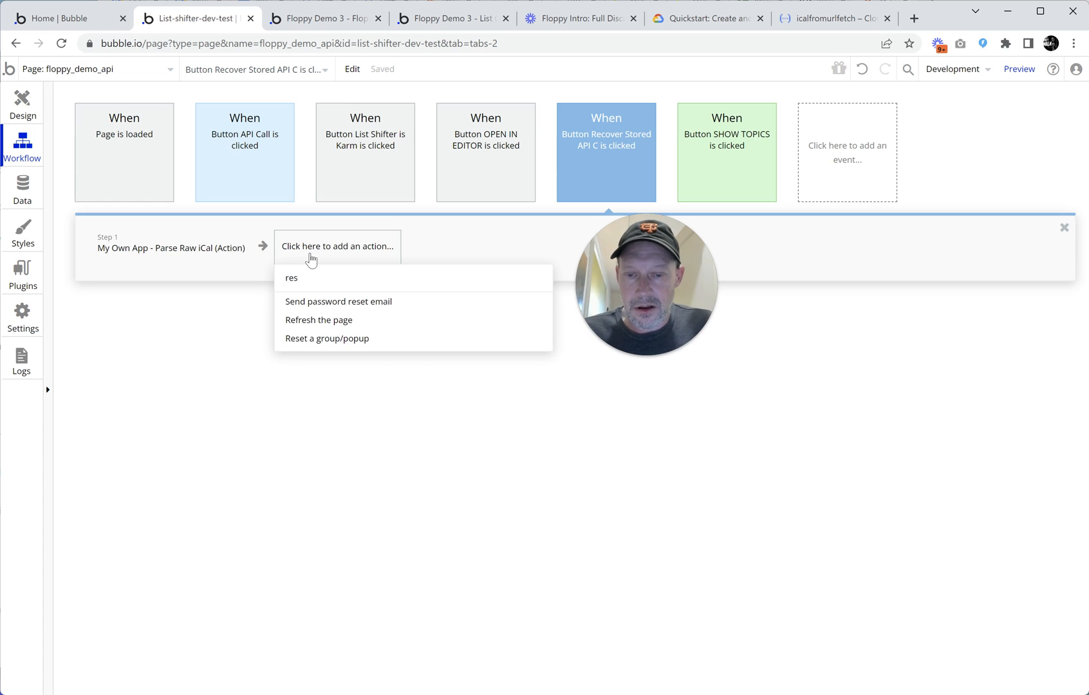
pyautogui.press('BackSpace')
pyautogui.press('BackSpace')
pyautogui.press('BackSpace')
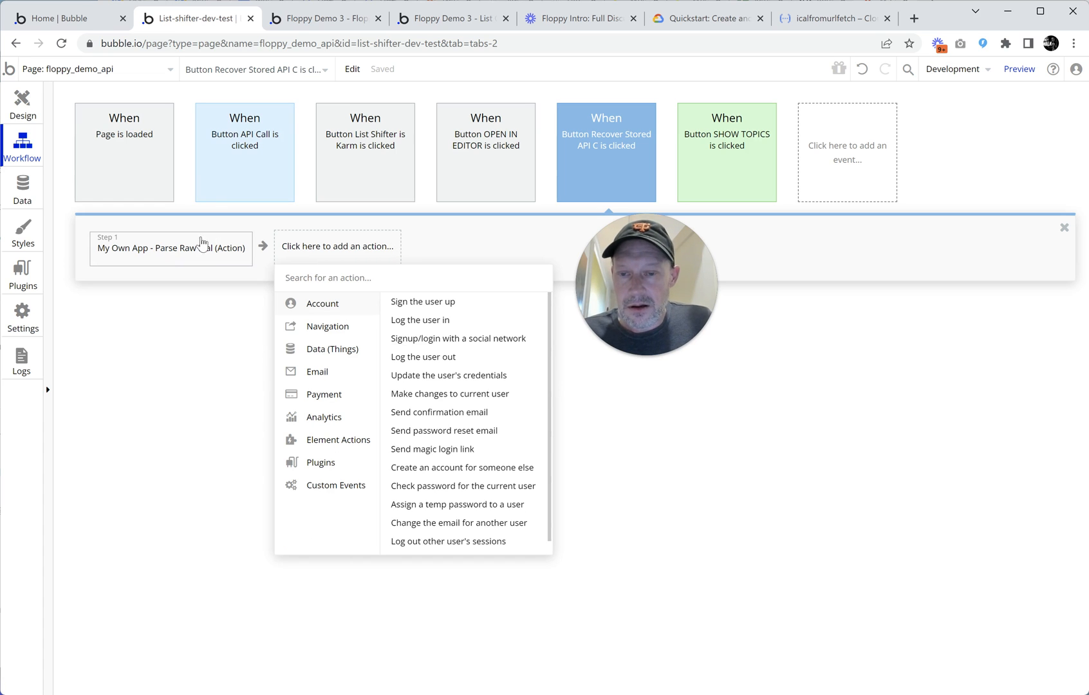
pyautogui.click(201, 245)
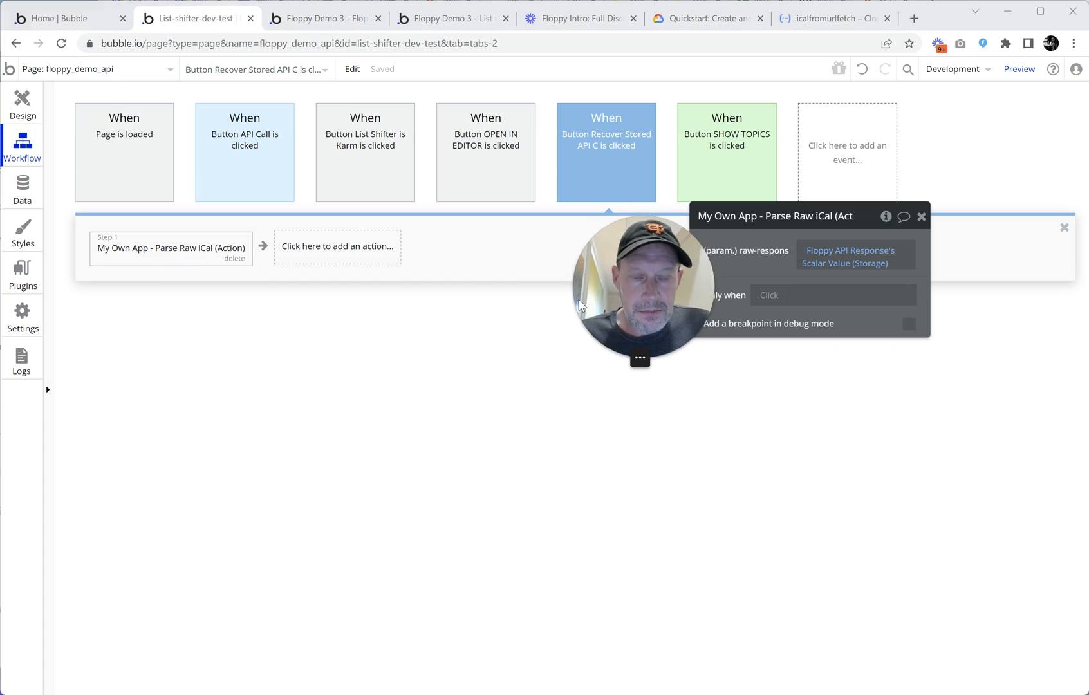
pyautogui.moveTo(581, 306); pyautogui.dragTo(505, 286)
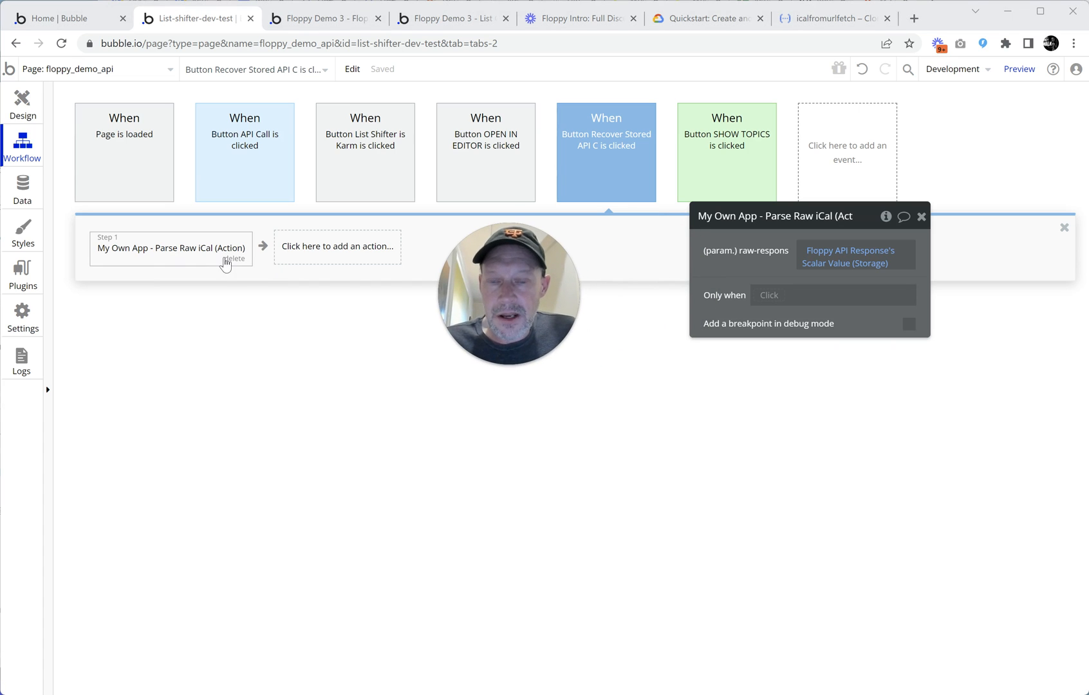
pyautogui.click(314, 261)
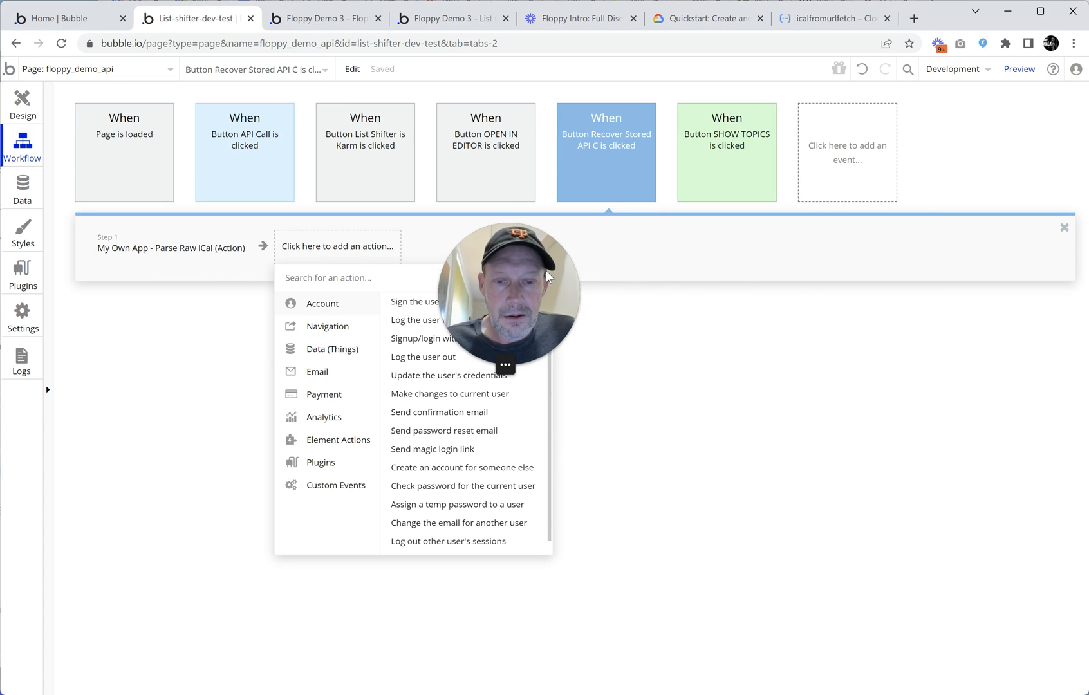
pyautogui.moveTo(547, 270); pyautogui.dragTo(664, 254)
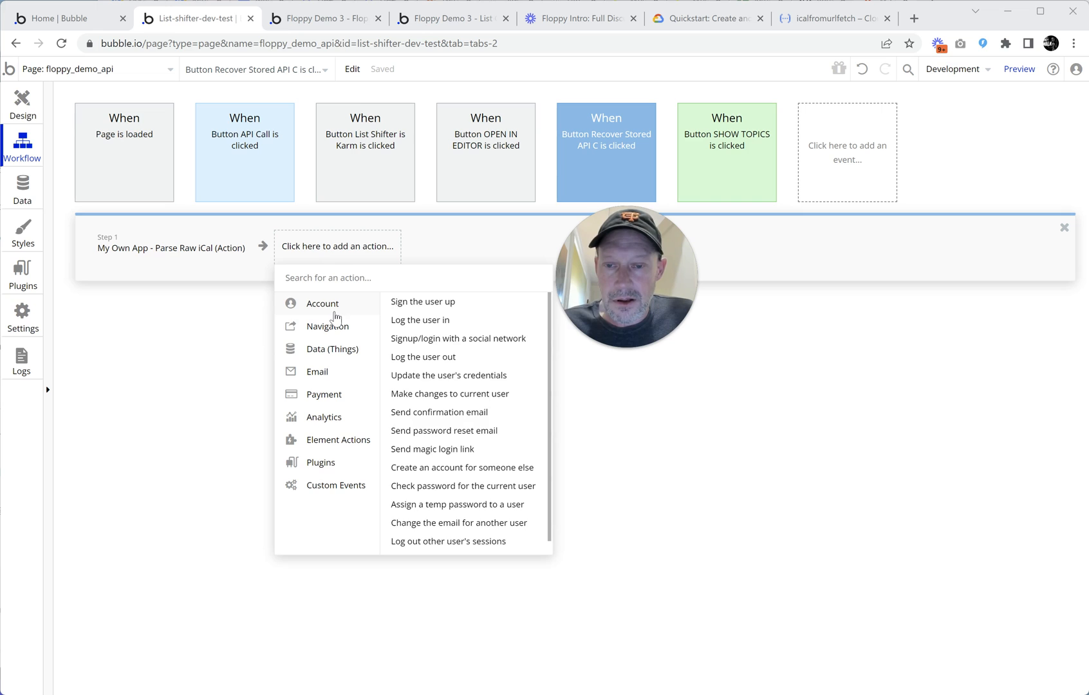
pyautogui.moveTo(336, 355)
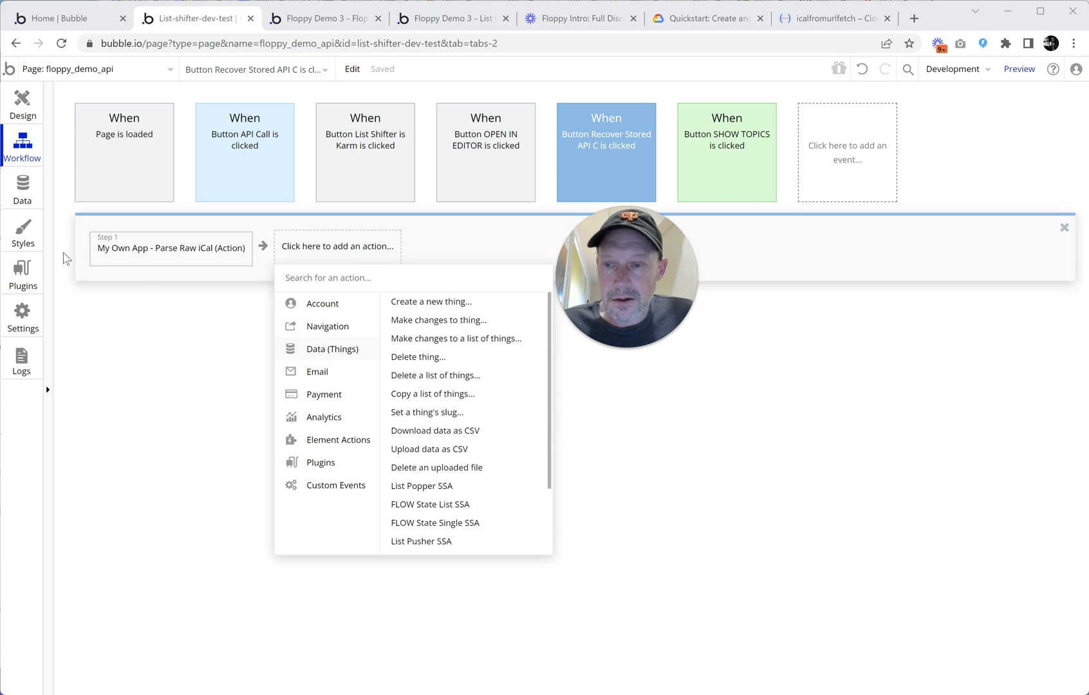
pyautogui.press('Escape')
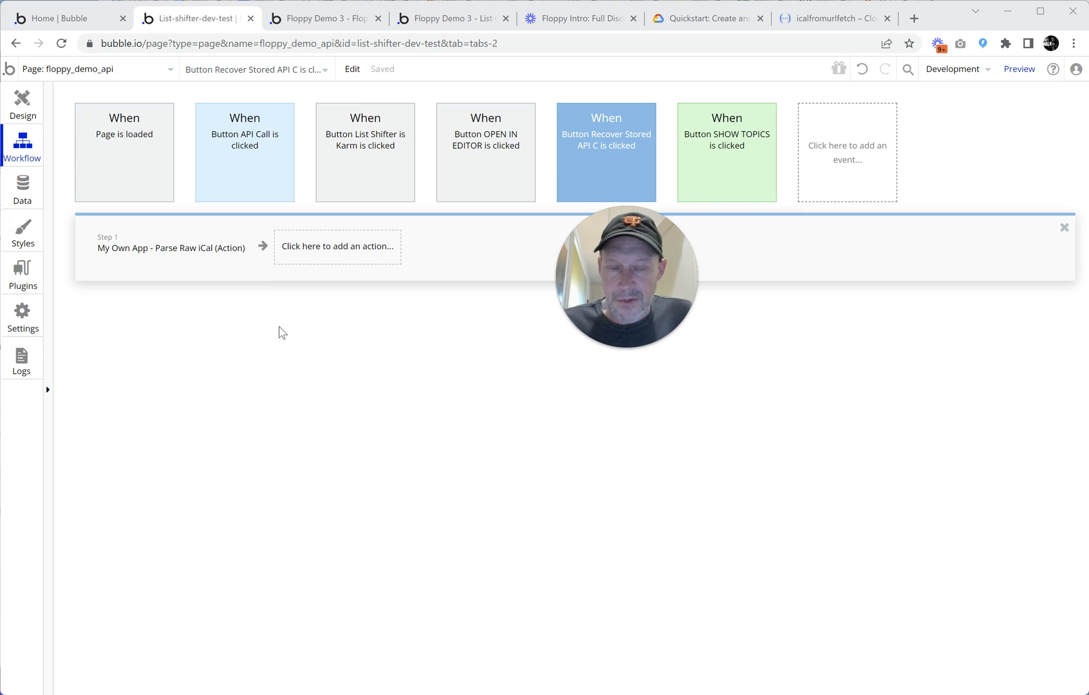
# - Draw a second Floppy element on the page below the existing one, about 84 by 89 px at about X 535, Y 505
pyautogui.click(29, 105)
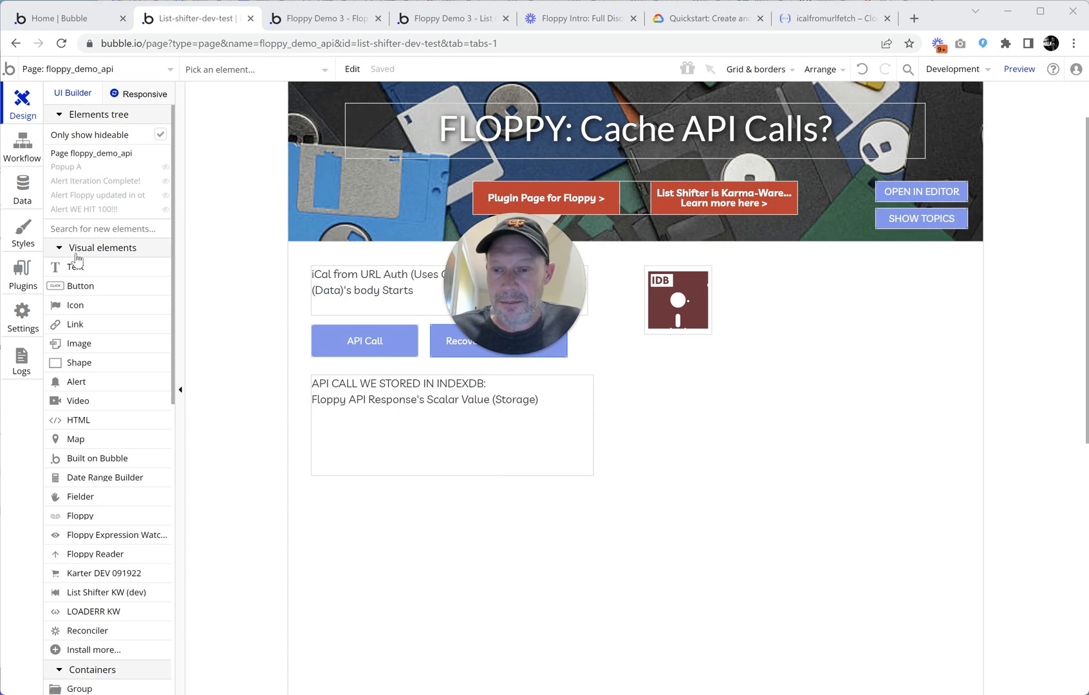
pyautogui.click(76, 225)
pyautogui.write('fl')
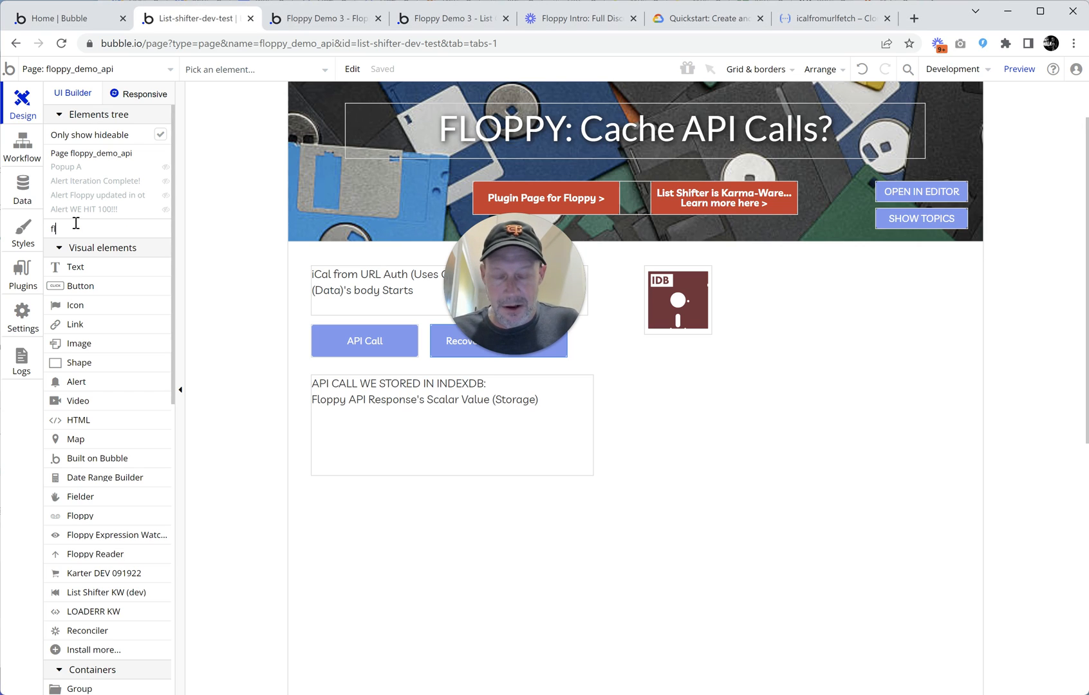
pyautogui.write('oppy')
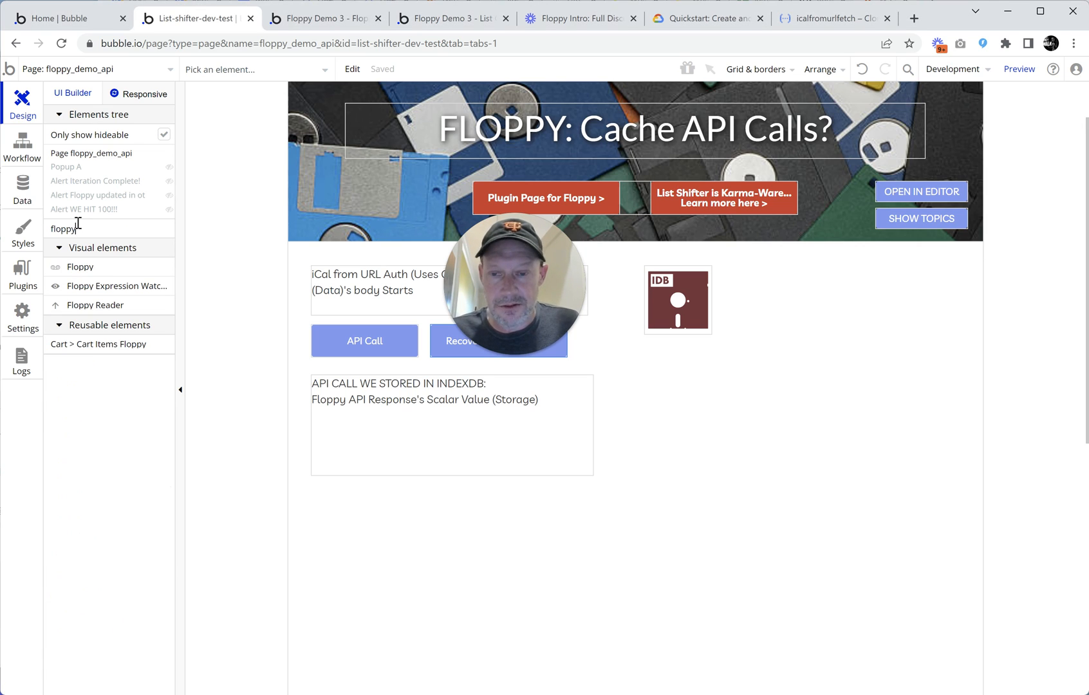
pyautogui.click(76, 267)
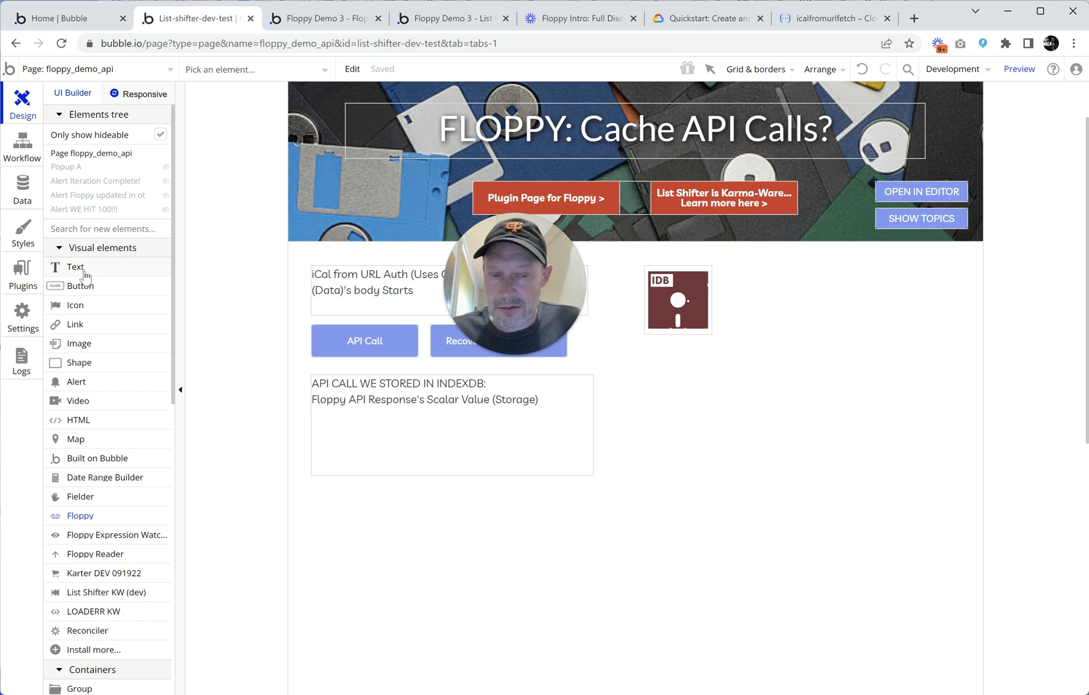
pyautogui.click(715, 390)
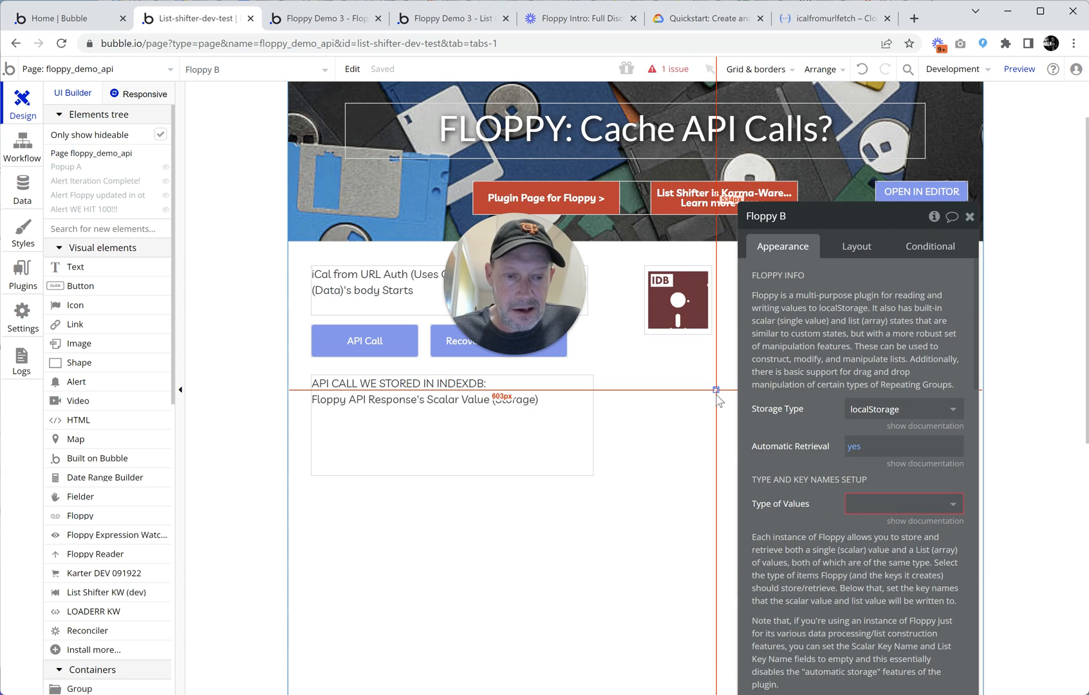
pyautogui.moveTo(715, 392); pyautogui.dragTo(699, 411)
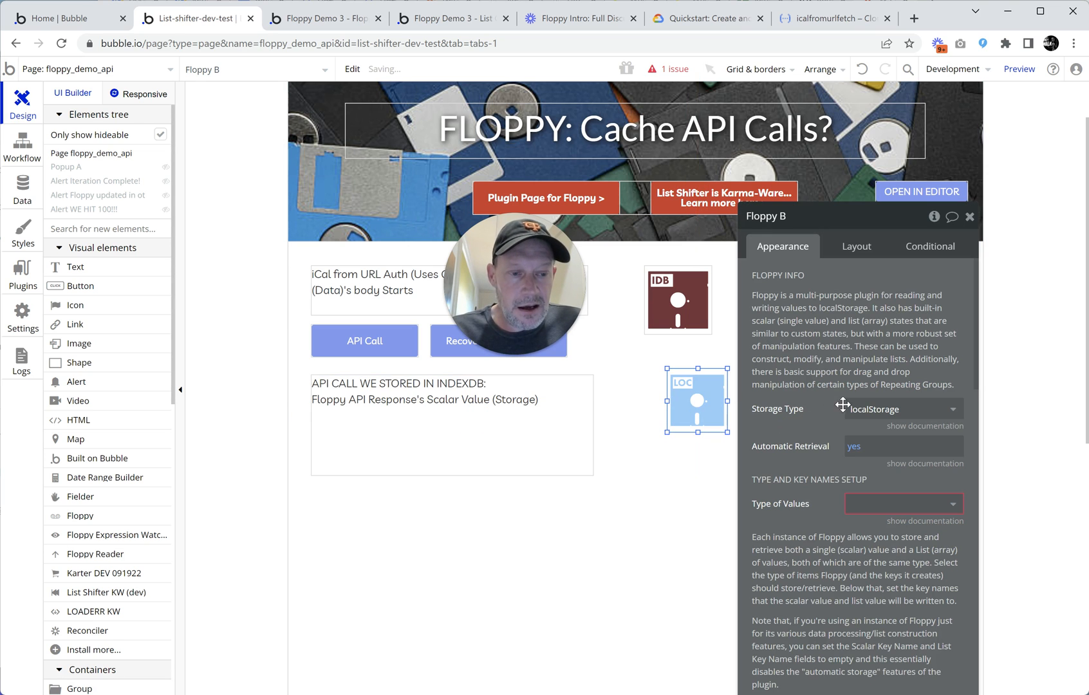
# - Set the new Floppy element's storage type to IndexedDB (localForage) and its type of values to date
pyautogui.click(859, 409)
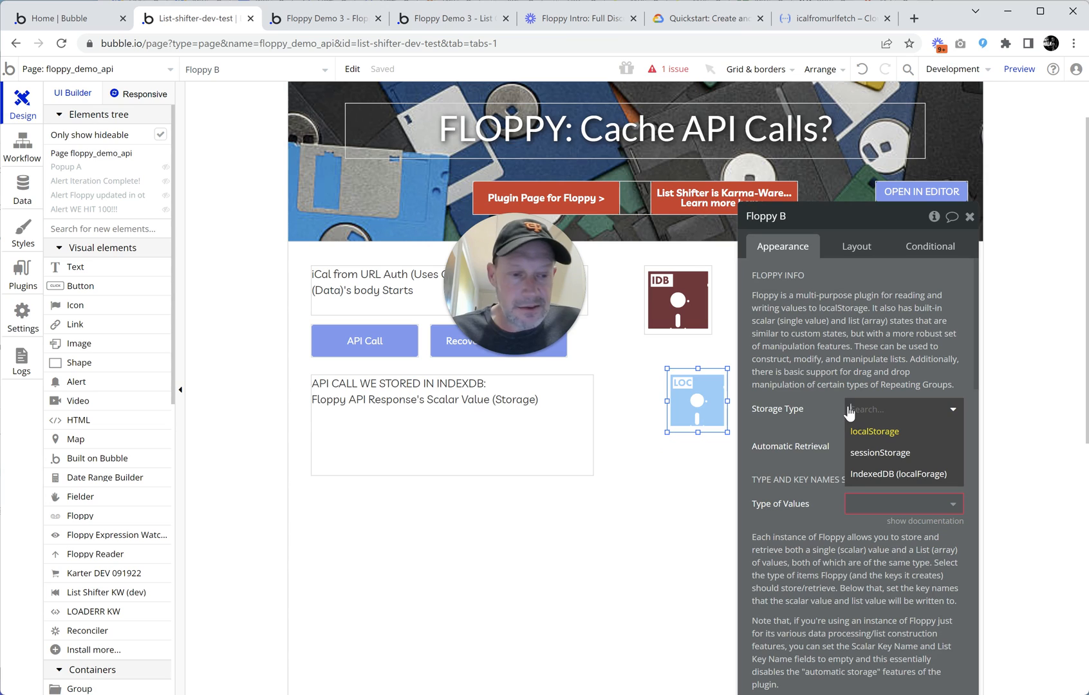
pyautogui.click(880, 476)
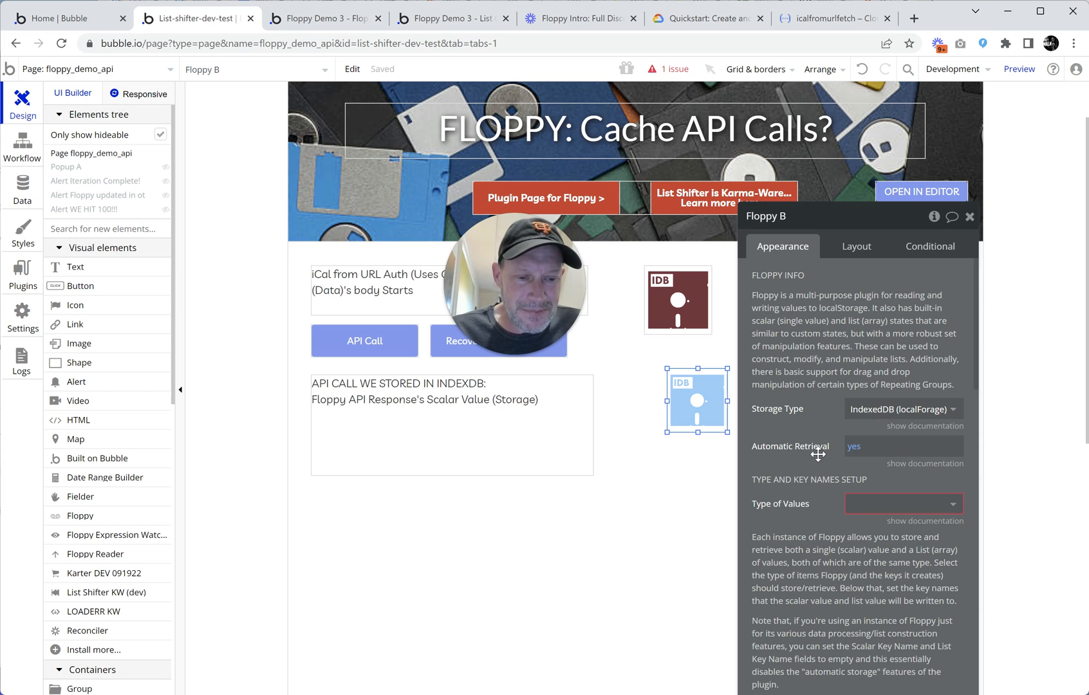
pyautogui.scroll(-2, 817, 453)
pyautogui.click(893, 368)
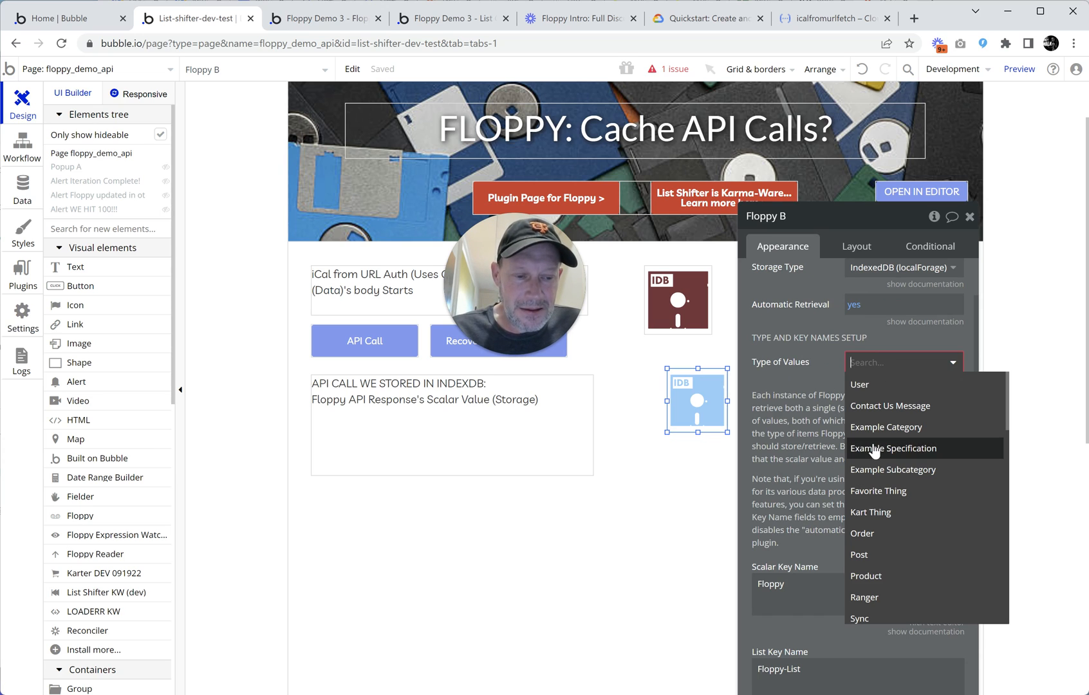
pyautogui.scroll(-6, 870, 450)
pyautogui.scroll(-10, 870, 450)
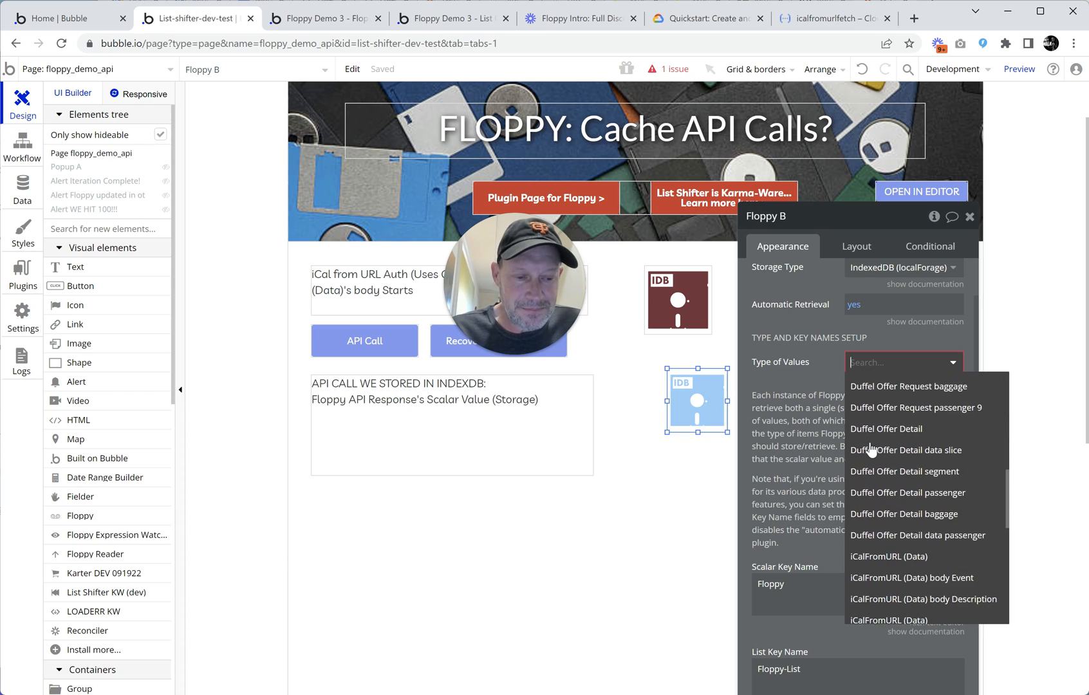
pyautogui.scroll(3, 890, 462)
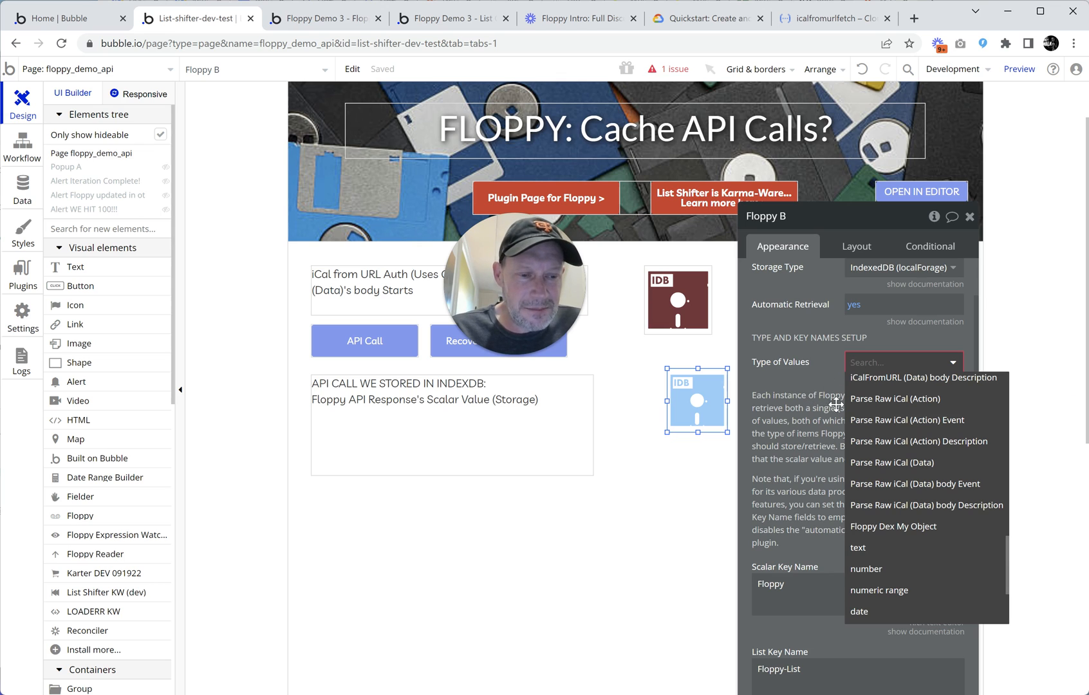
pyautogui.scroll(-5, 862, 438)
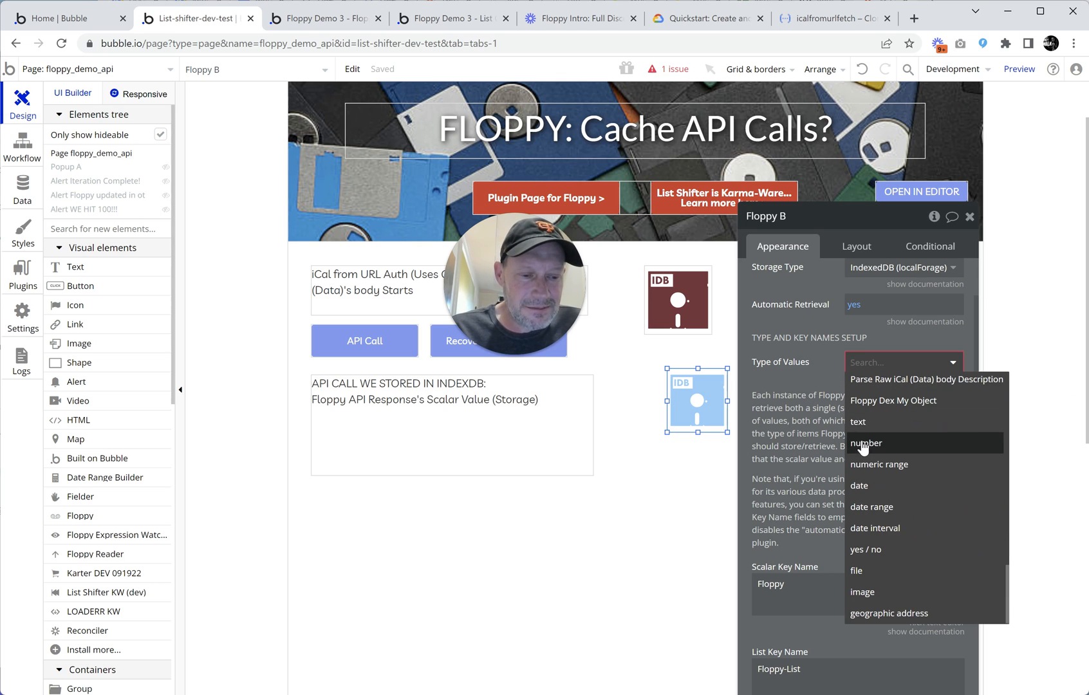
pyautogui.click(884, 493)
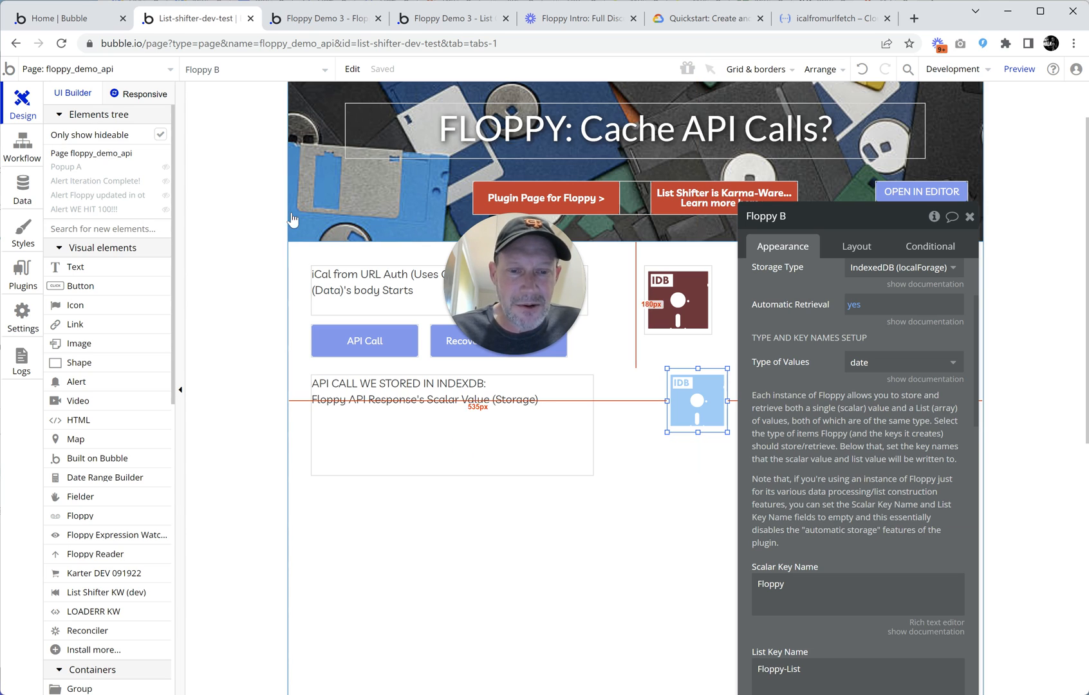
pyautogui.click(22, 155)
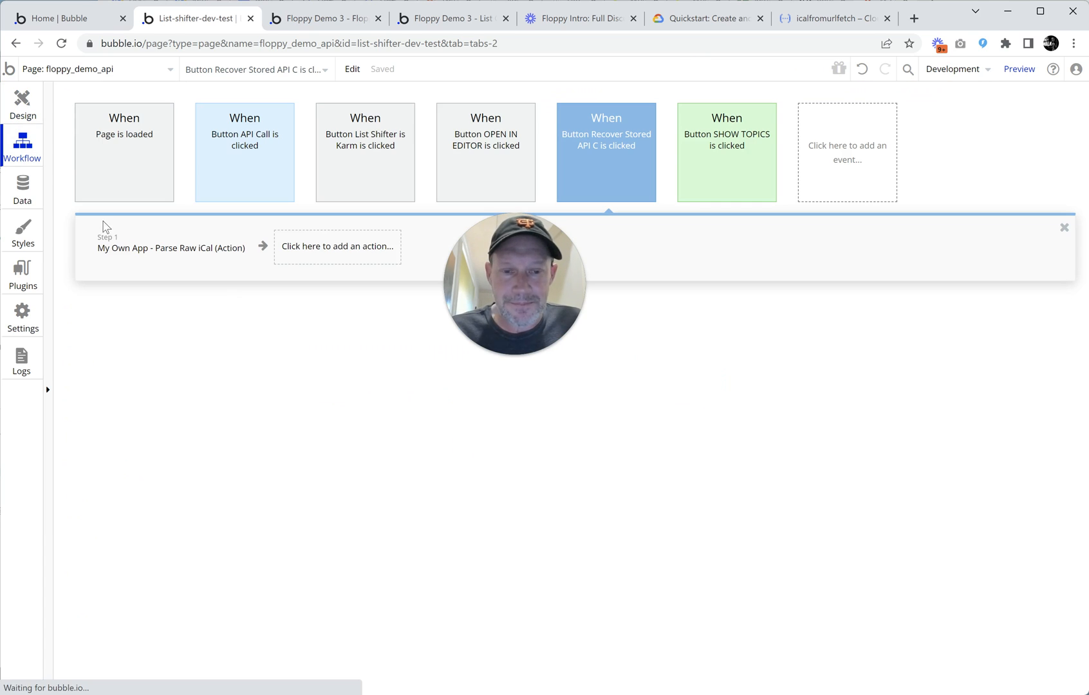
pyautogui.click(300, 256)
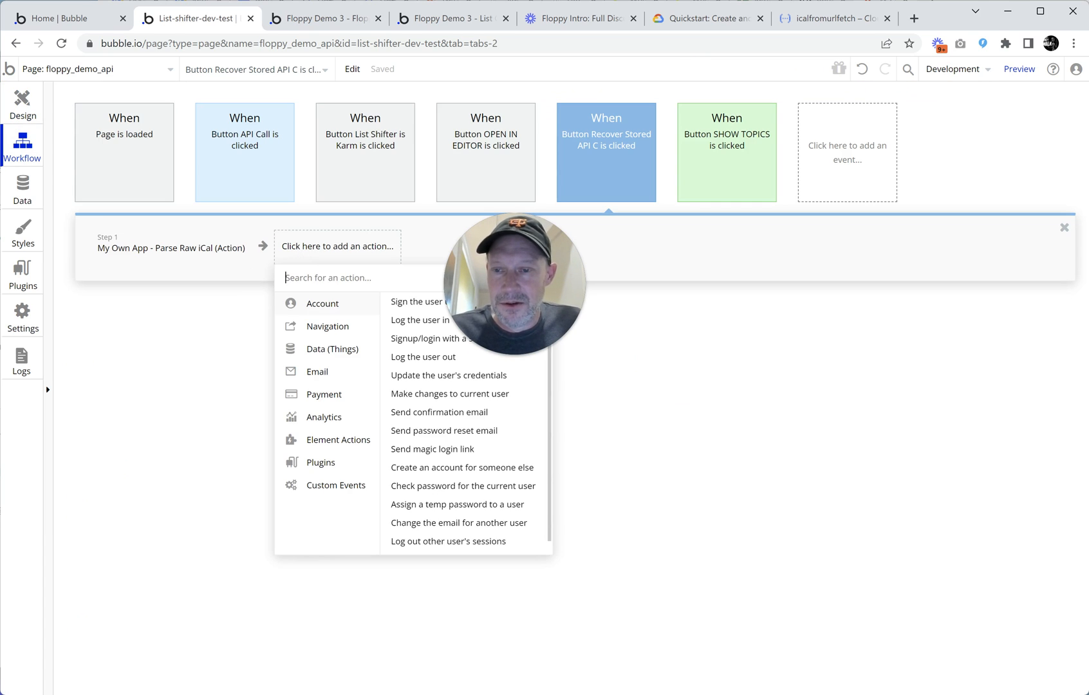
pyautogui.click(23, 103)
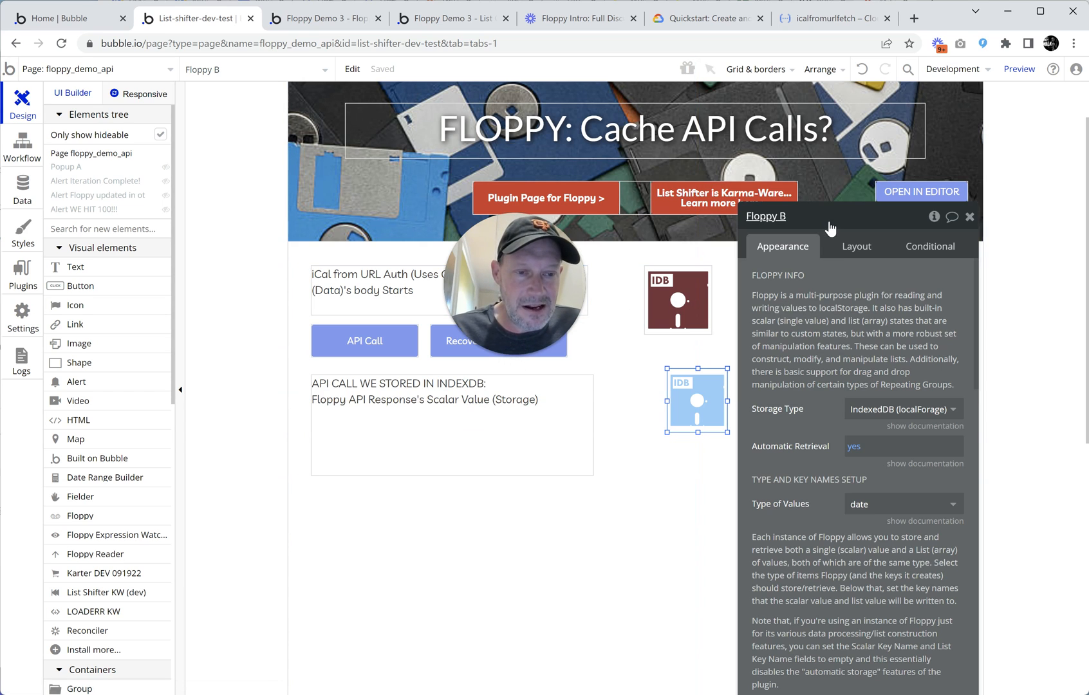
# - Rename the new Floppy element as Floppy Parsed
pyautogui.moveTo(831, 228); pyautogui.dragTo(810, 161)
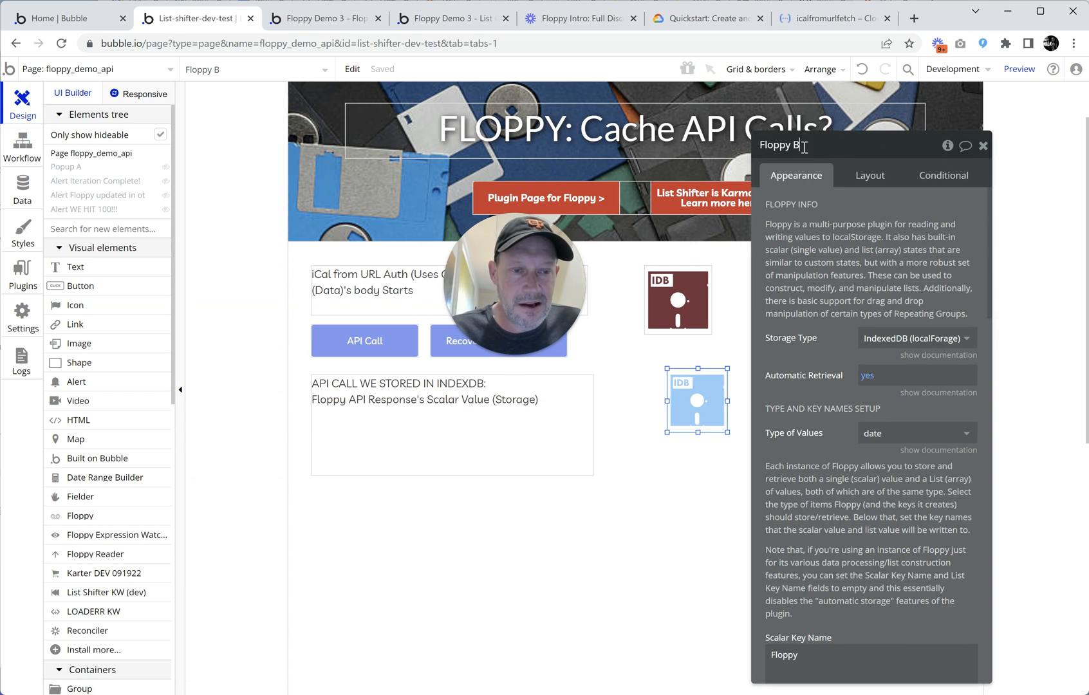
pyautogui.press('BackSpace')
pyautogui.press('BackSpace')
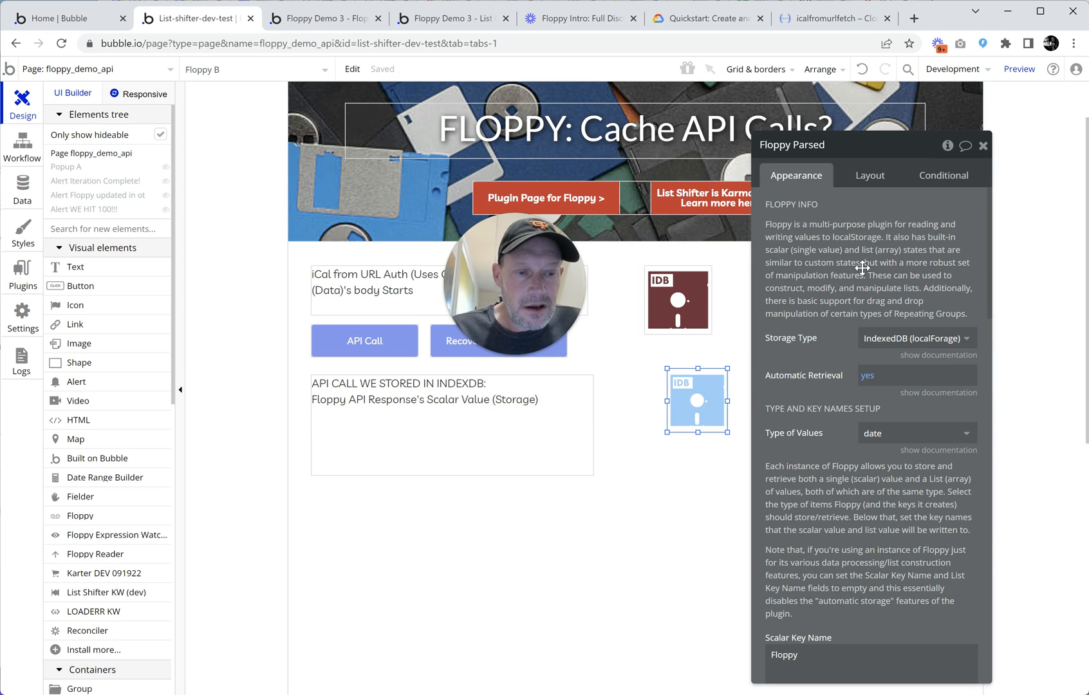
# - Clear both the scalar key name and the list key name of Floppy Parsed
pyautogui.scroll(-7, 861, 271)
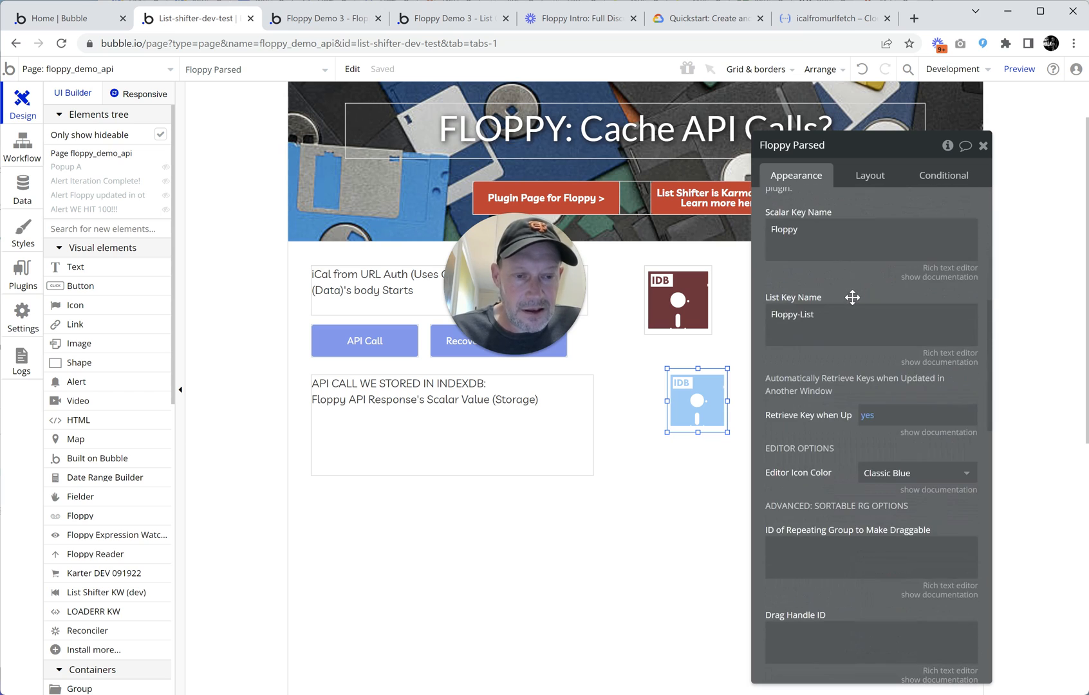
pyautogui.scroll(3, 837, 356)
pyautogui.doubleClick(812, 372)
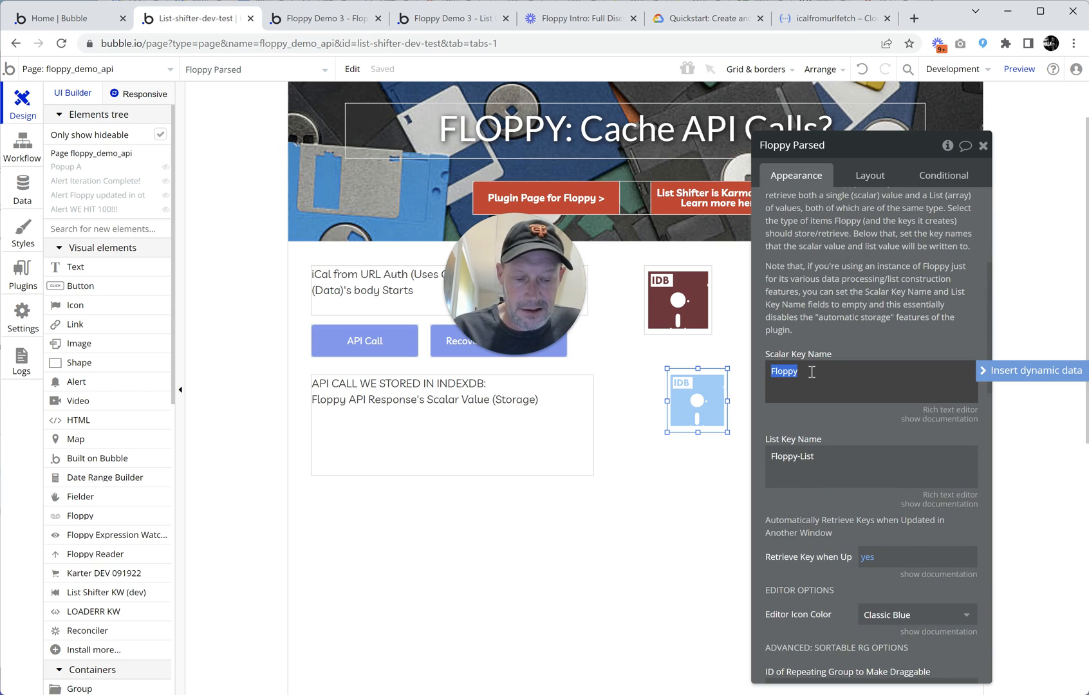
pyautogui.click(846, 457)
pyautogui.doubleClick(850, 456)
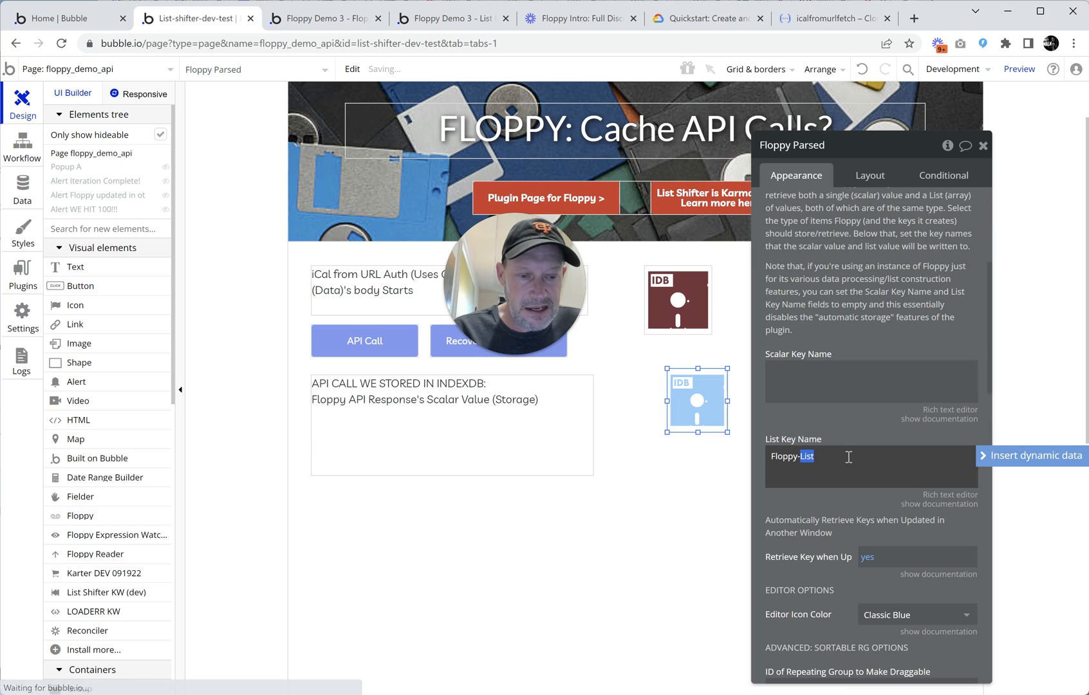
pyautogui.click(850, 456)
# - Set the IndexedDB database name of Floppy Parsed to API Demo, copied from the Floppy API Response element
pyautogui.scroll(-8, 834, 403)
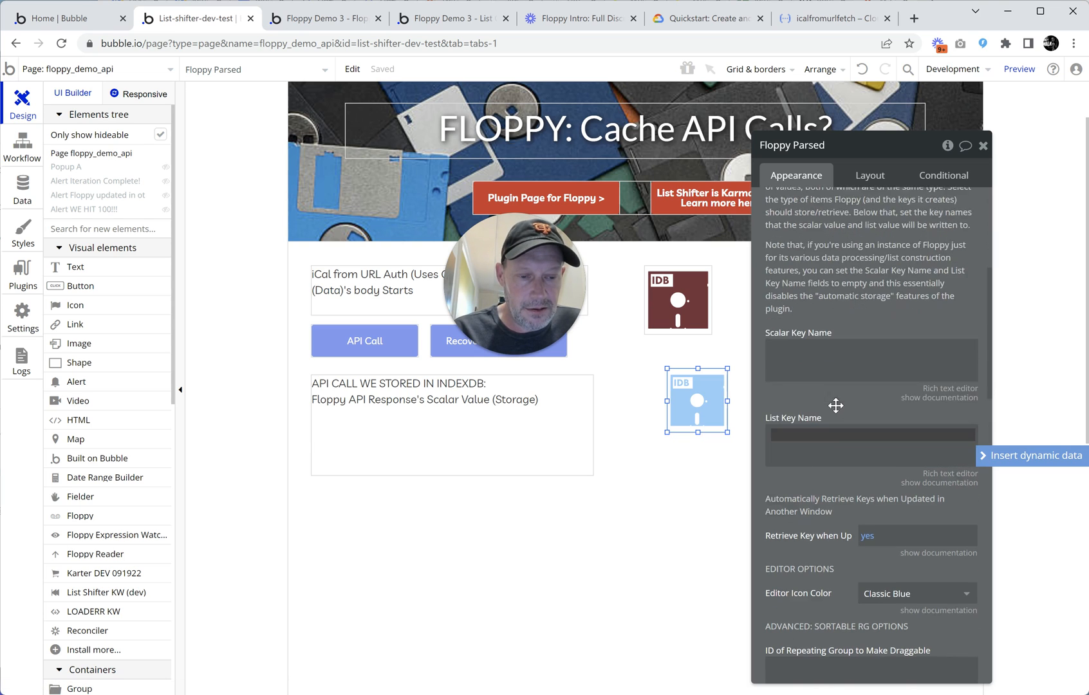
pyautogui.scroll(-4, 832, 396)
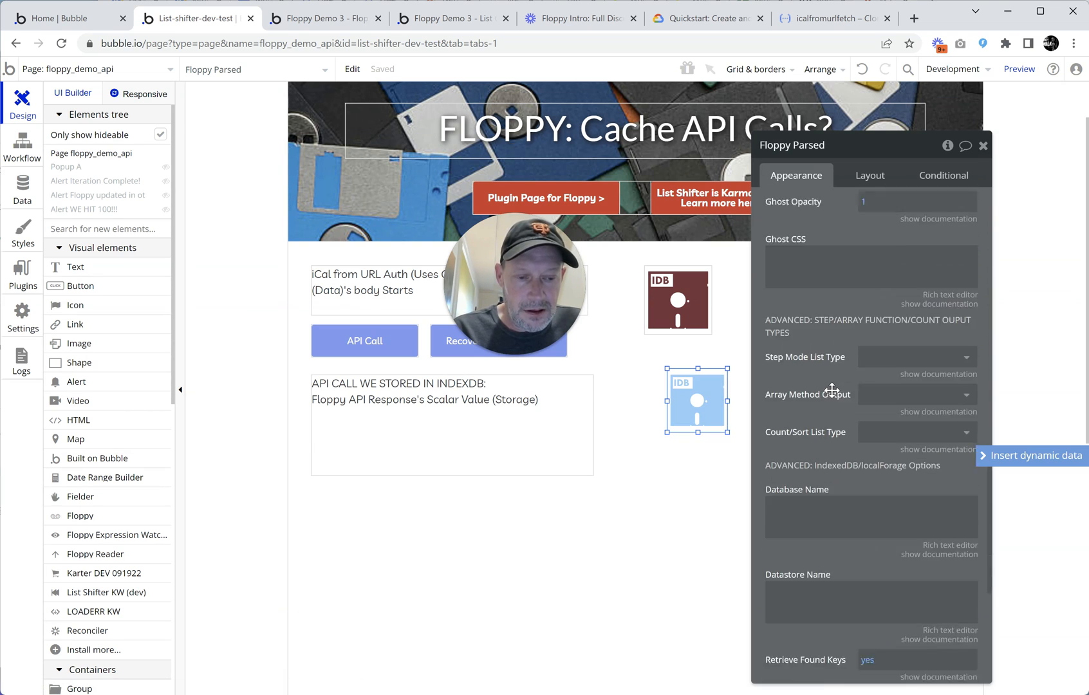
pyautogui.scroll(-3, 831, 410)
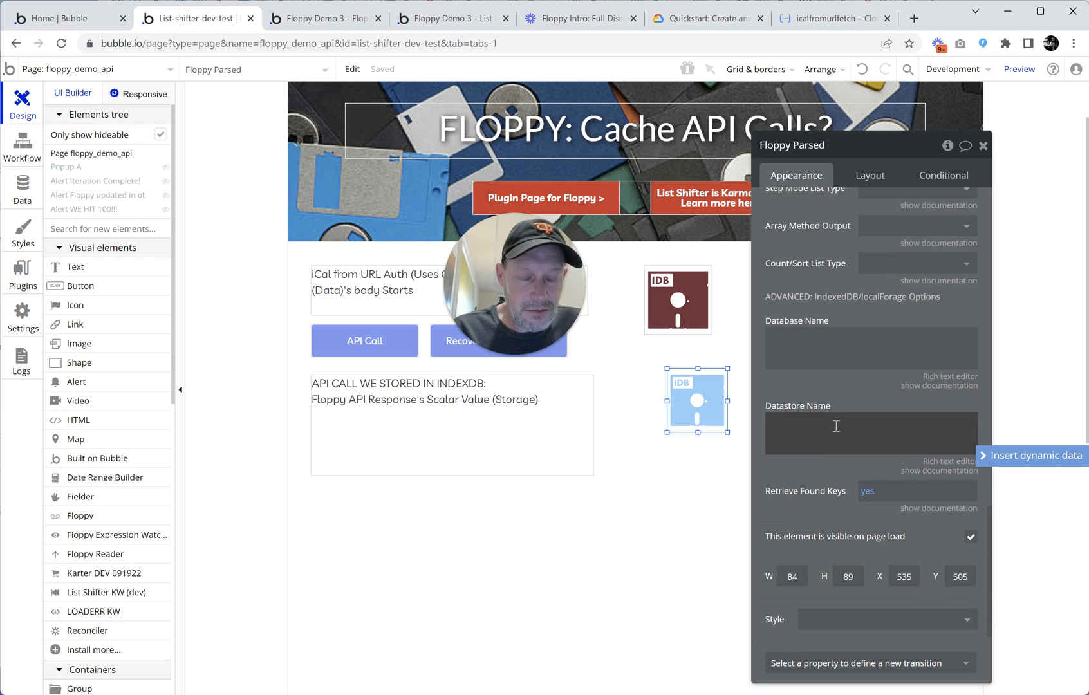
pyautogui.click(839, 352)
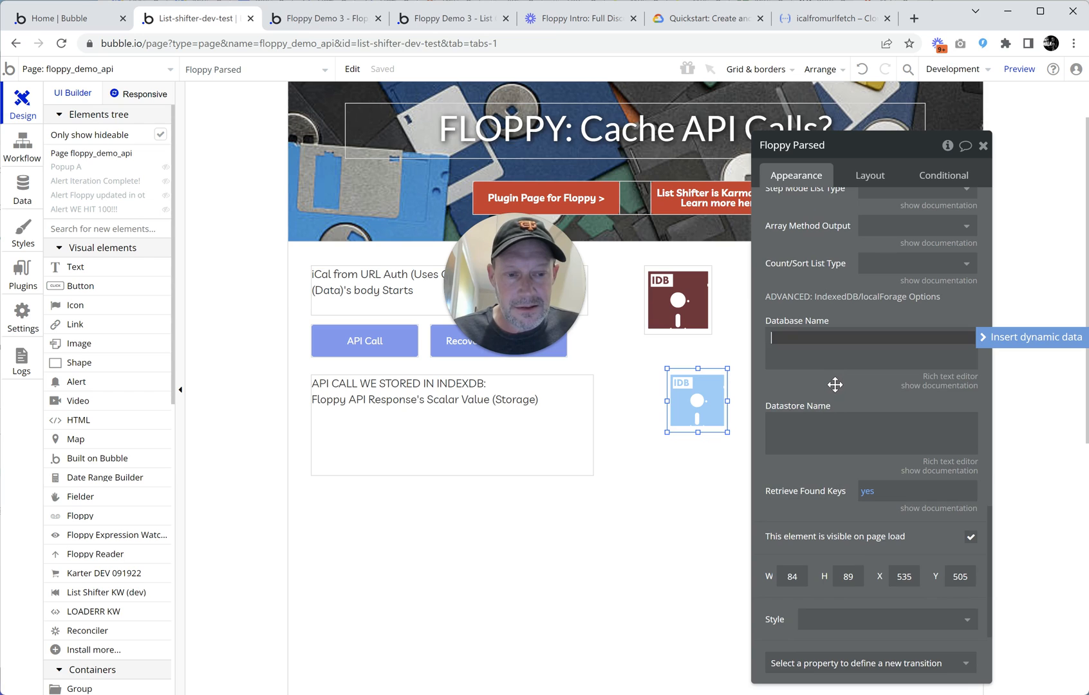
pyautogui.press('capslock')
pyautogui.click(666, 292)
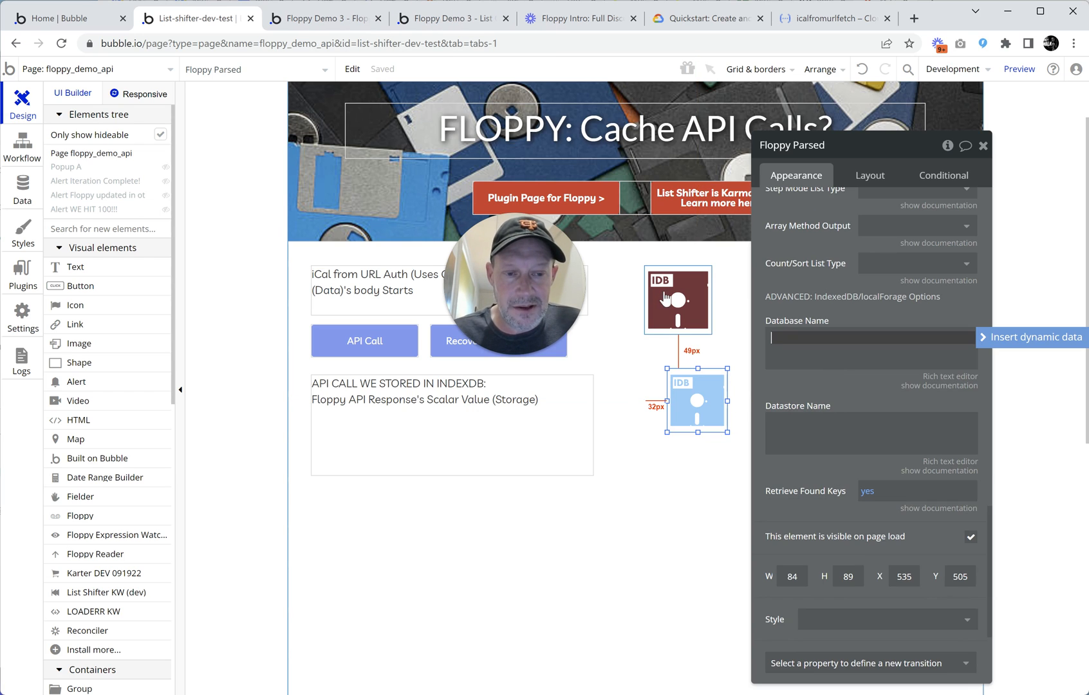
pyautogui.tripleClick(805, 337)
pyautogui.hotkey('ctrl', 'c')
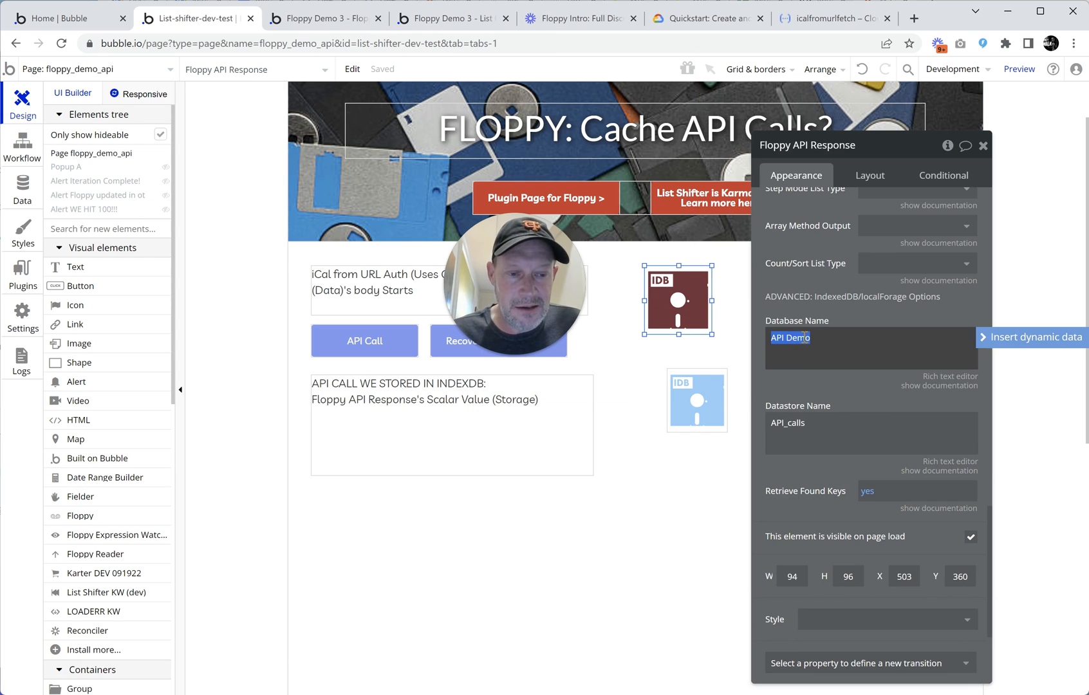
pyautogui.click(695, 401)
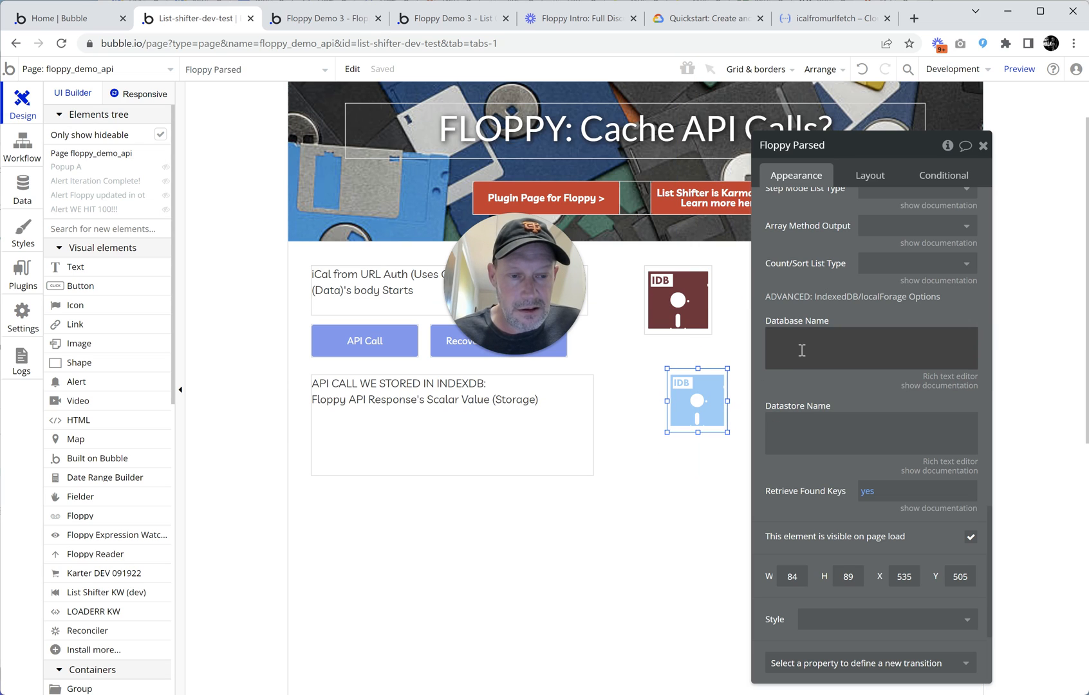
pyautogui.click(783, 340)
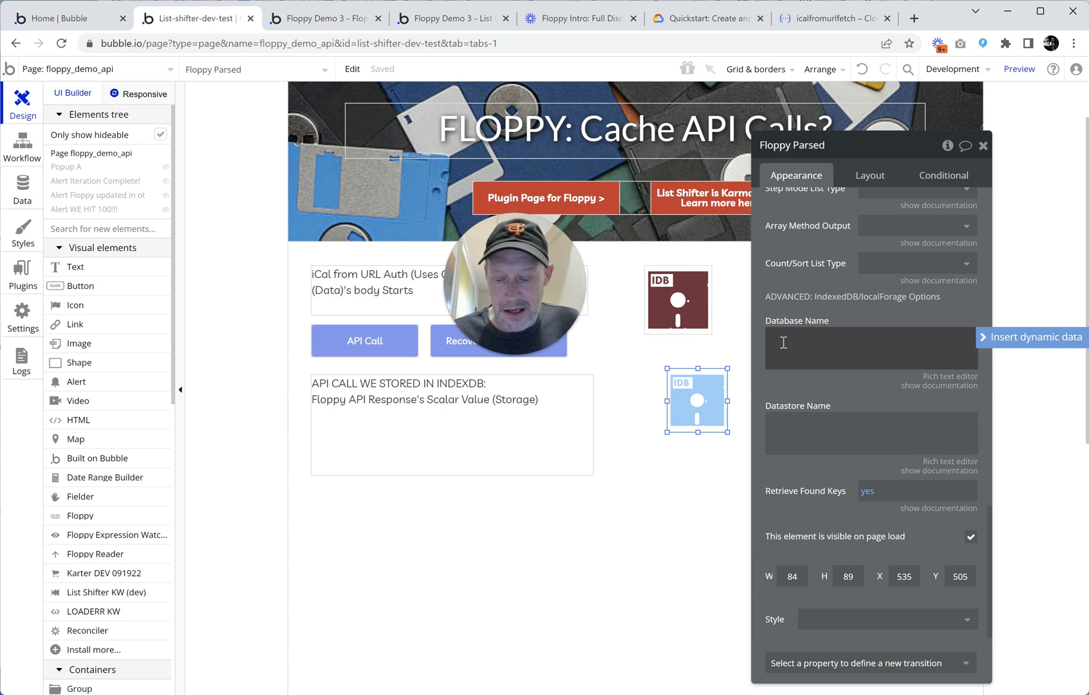
pyautogui.hotkey('ctrl', 'v')
# - Set the datastore name of Floppy Parsed to API_calls, copied from the Floppy API Response element
pyautogui.click(779, 432)
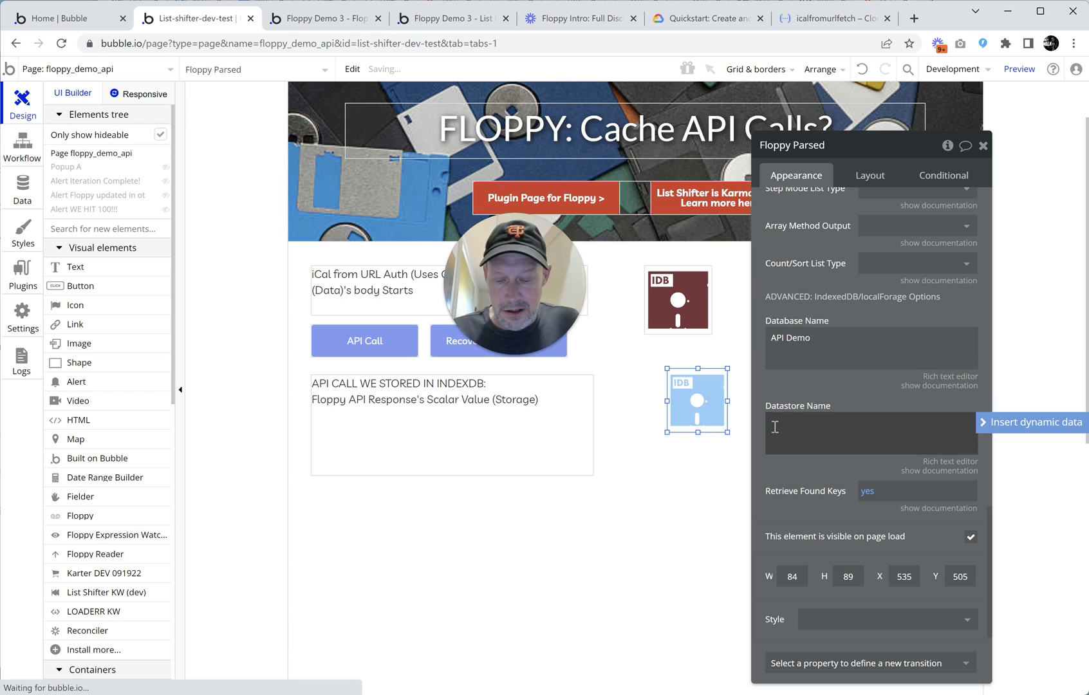
pyautogui.click(678, 300)
pyautogui.click(783, 426)
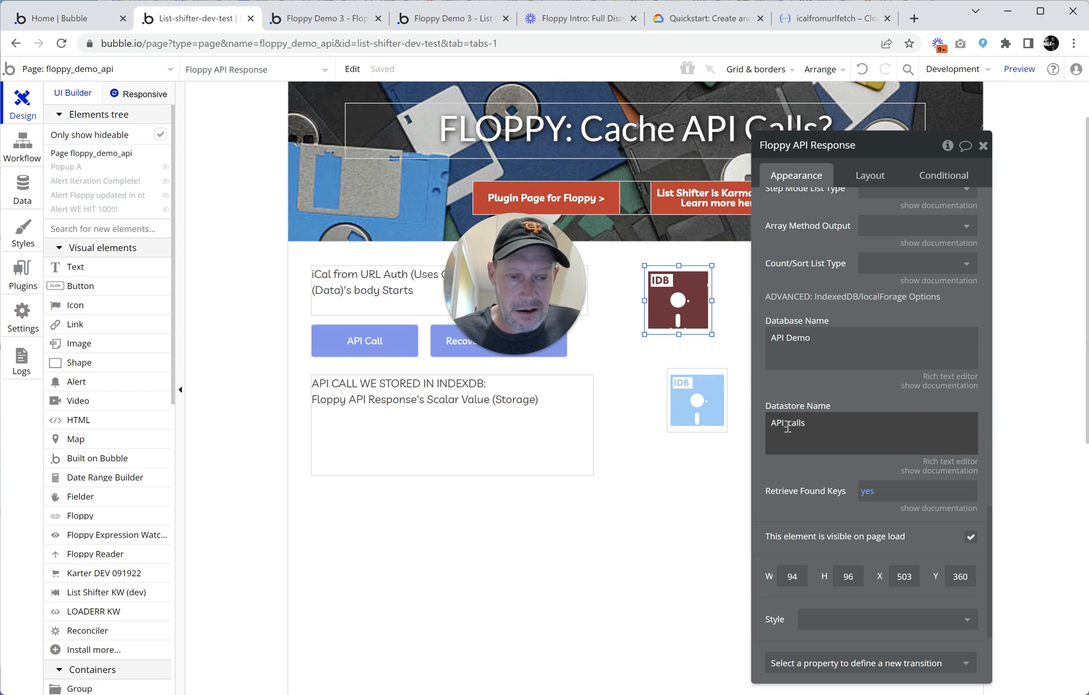
pyautogui.moveTo(771, 423); pyautogui.dragTo(786, 425)
pyautogui.doubleClick(786, 425)
pyautogui.hotkey('ctrl', 'c')
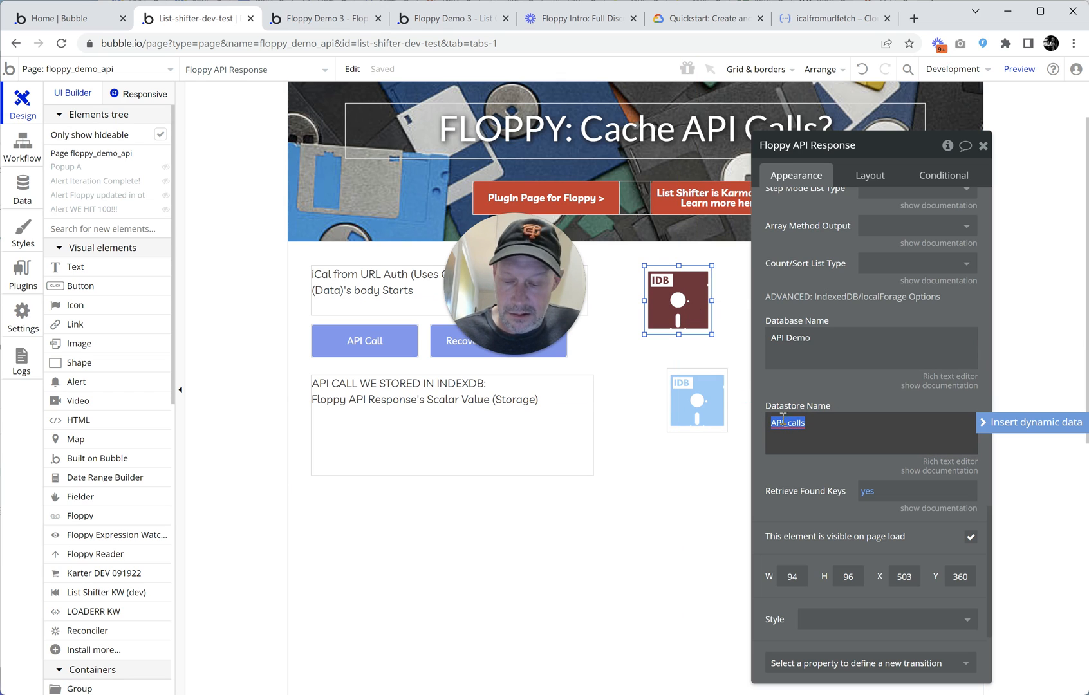
pyautogui.click(697, 401)
pyautogui.click(793, 447)
pyautogui.hotkey('ctrl', 'v')
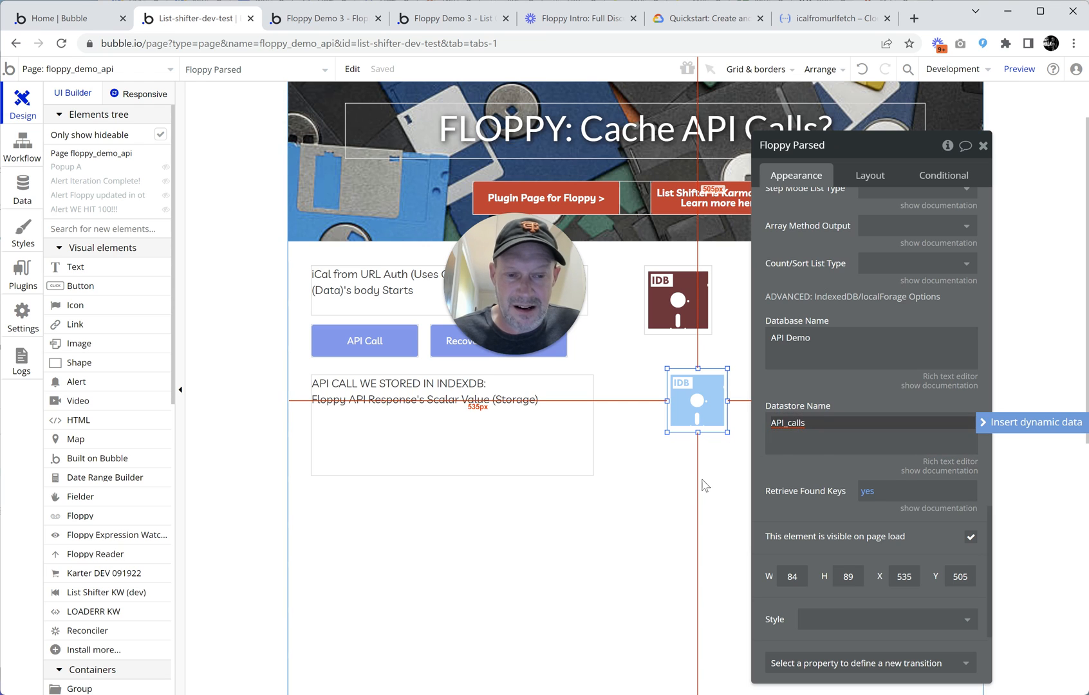
pyautogui.click(705, 490)
# - Add a Set RAM List Value action for Floppy Parsed as step 2 of the Recover Stored API button workflow
pyautogui.click(24, 151)
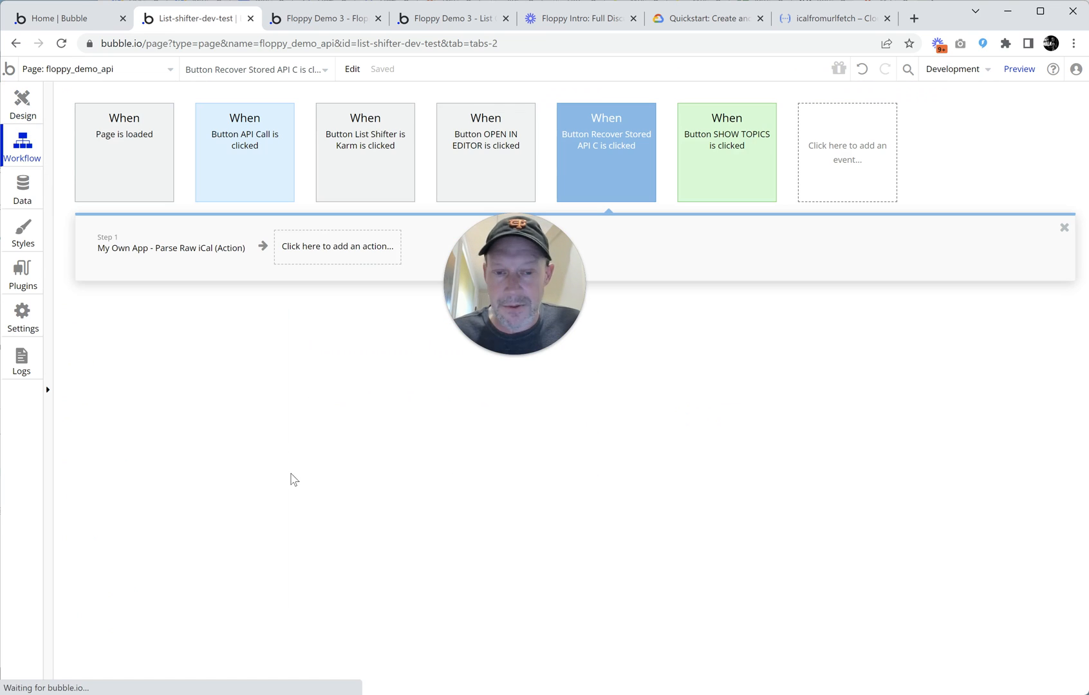
pyautogui.click(348, 251)
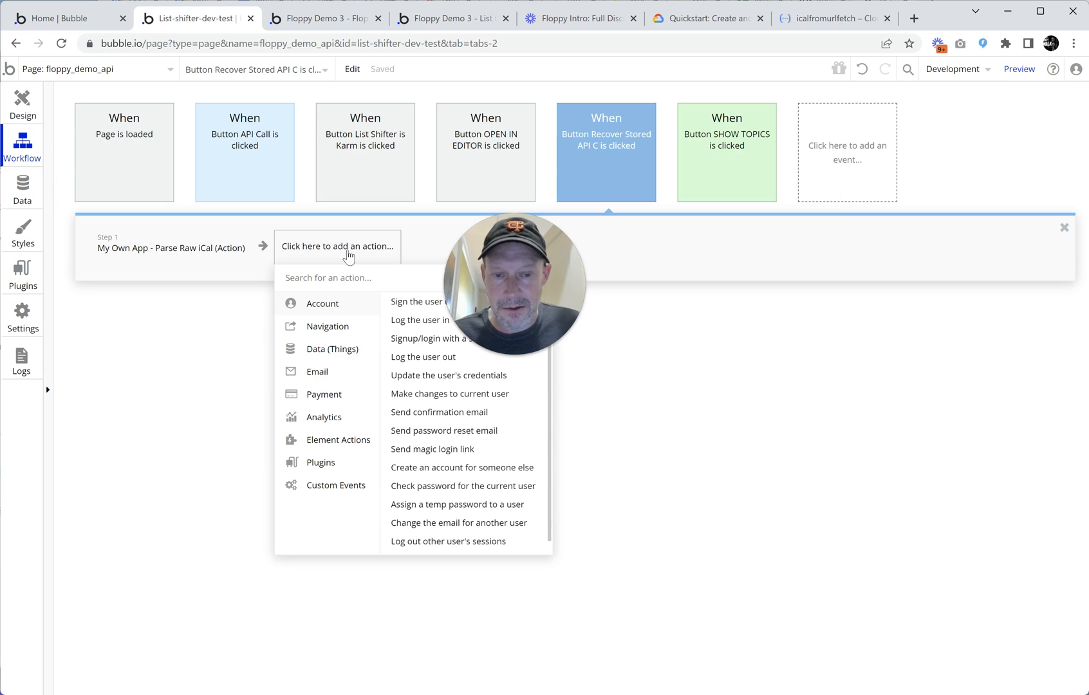
pyautogui.moveTo(475, 284); pyautogui.dragTo(711, 325)
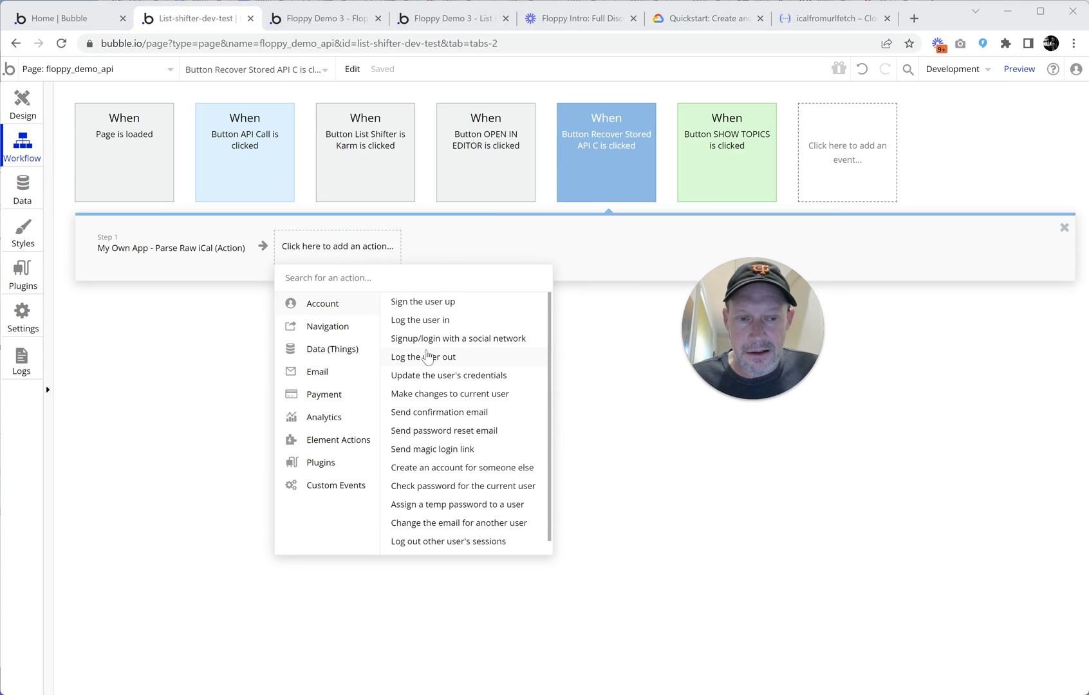
pyautogui.write('SET')
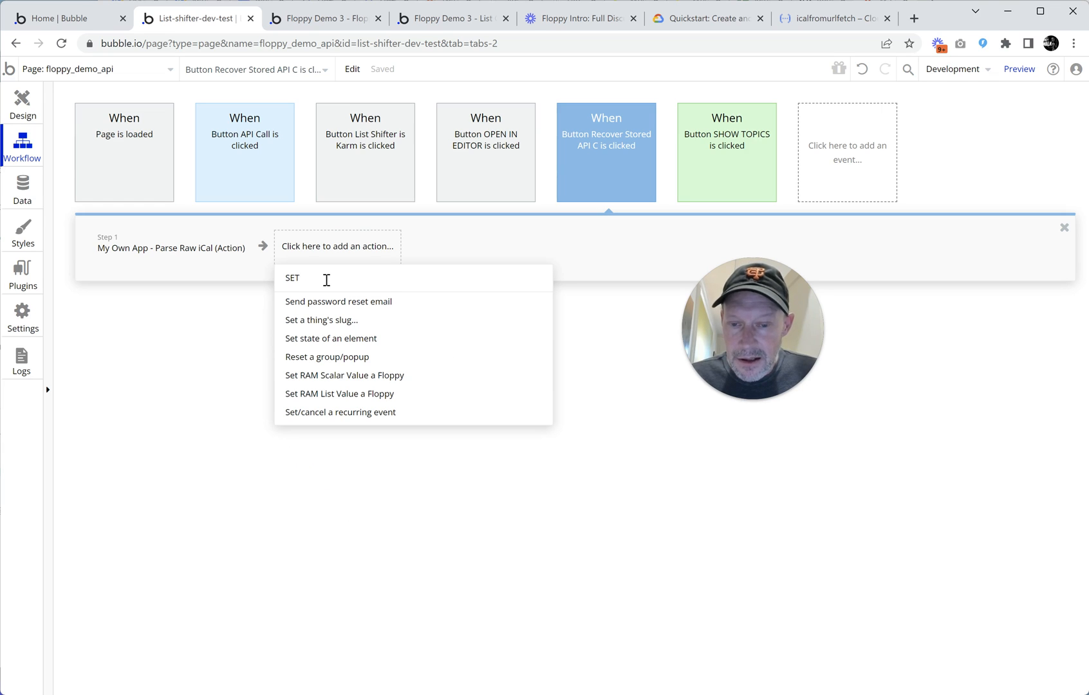
pyautogui.click(350, 395)
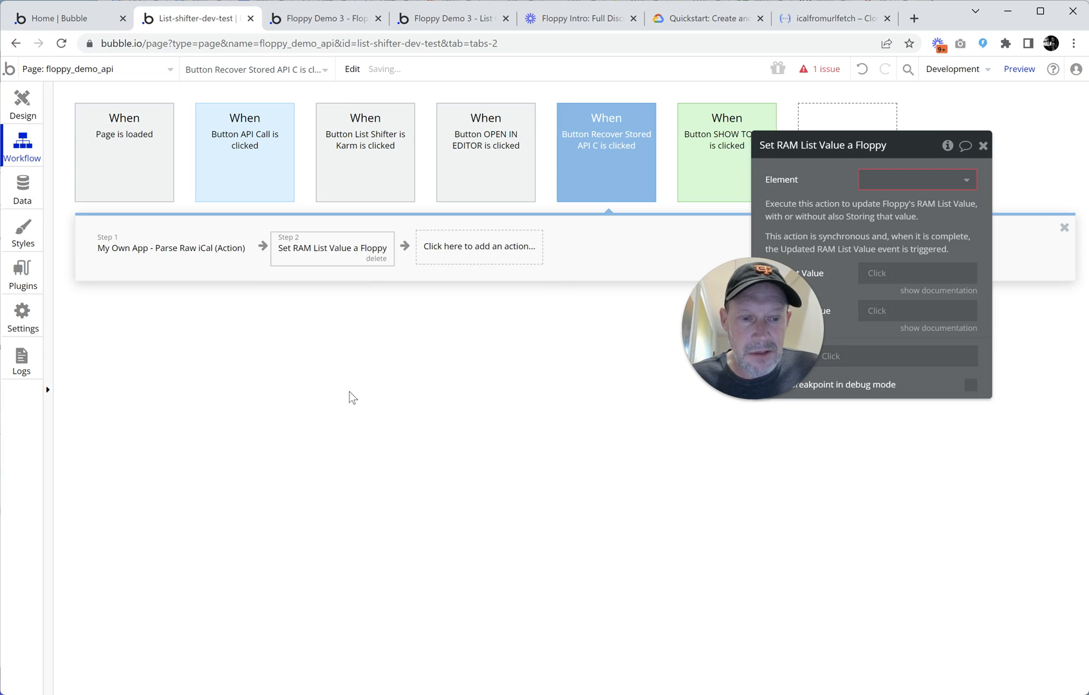
pyautogui.click(894, 189)
pyautogui.click(913, 224)
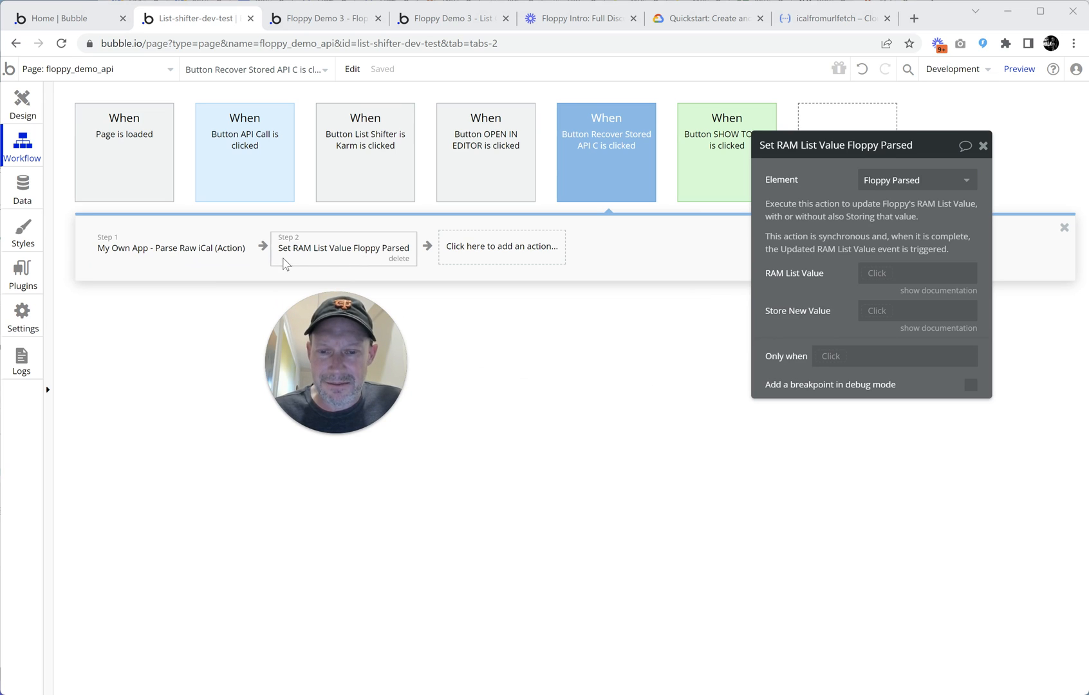
# - Set the action's RAM List Value to the DaysBlocked output of step 1, Parse Raw iCal (Action)
pyautogui.moveTo(361, 258)
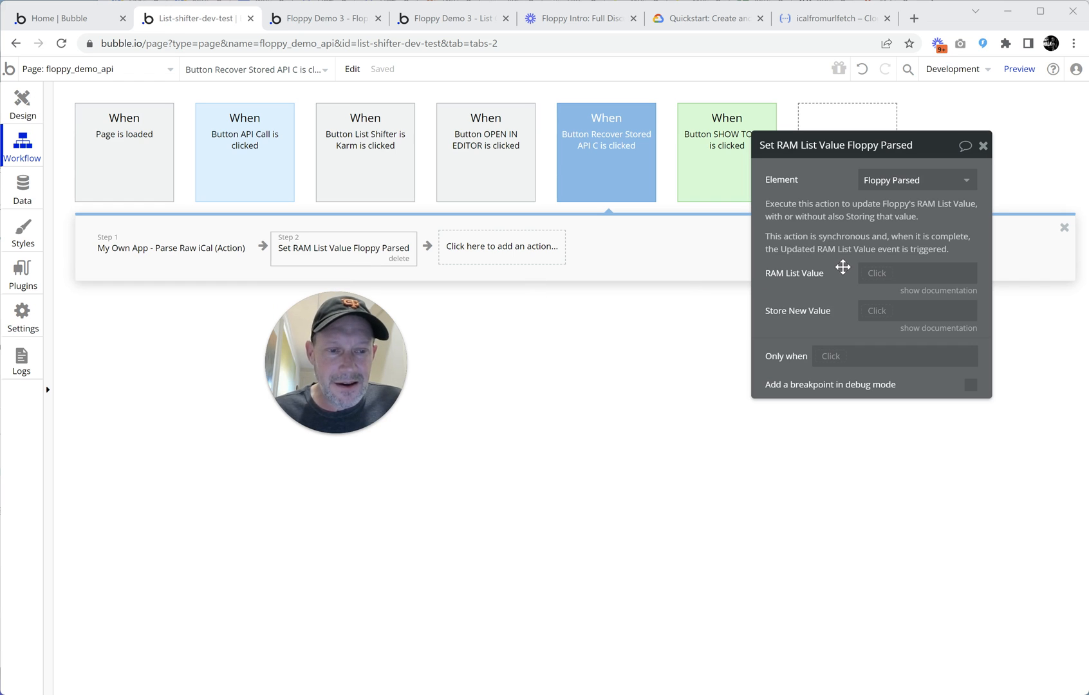
pyautogui.moveTo(902, 158); pyautogui.dragTo(711, 295)
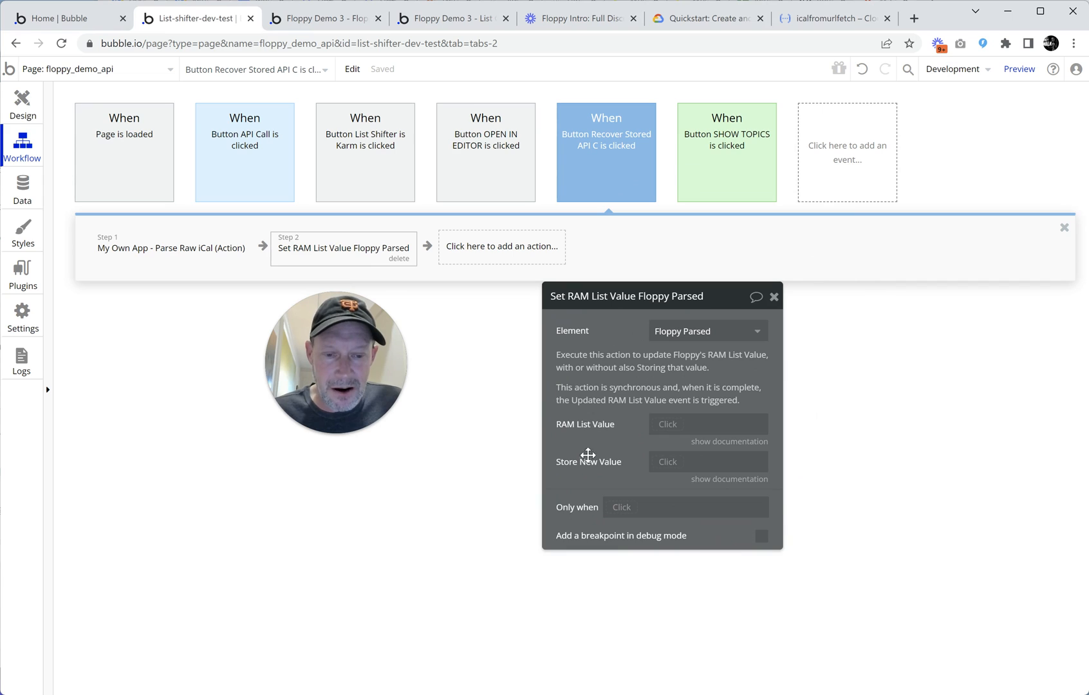
pyautogui.click(669, 423)
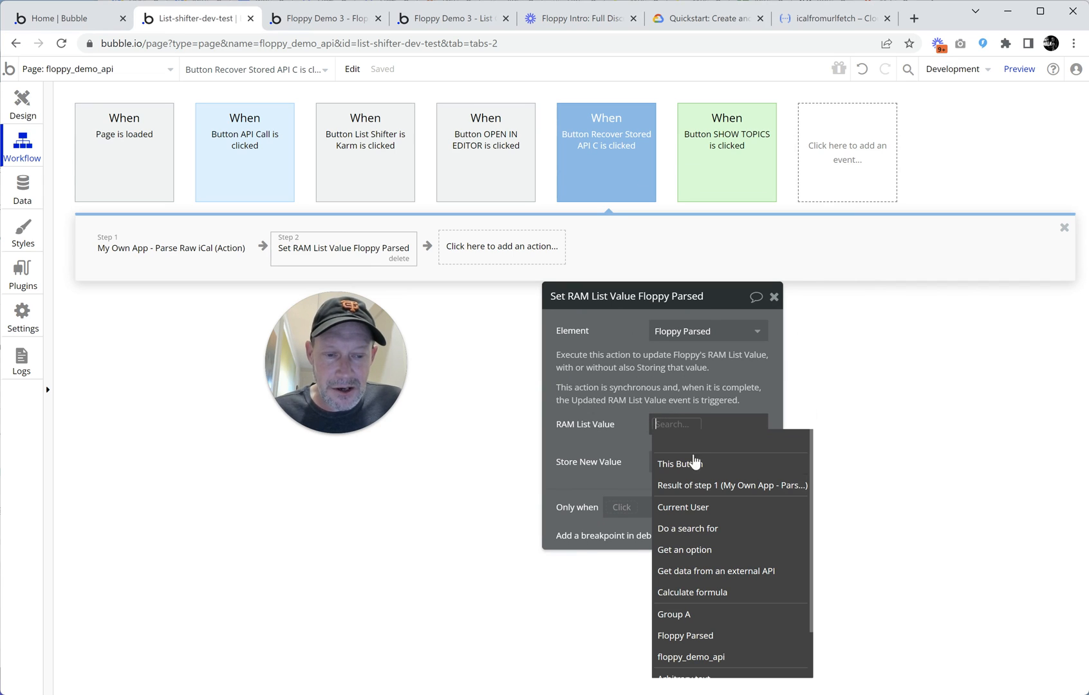
pyautogui.click(695, 486)
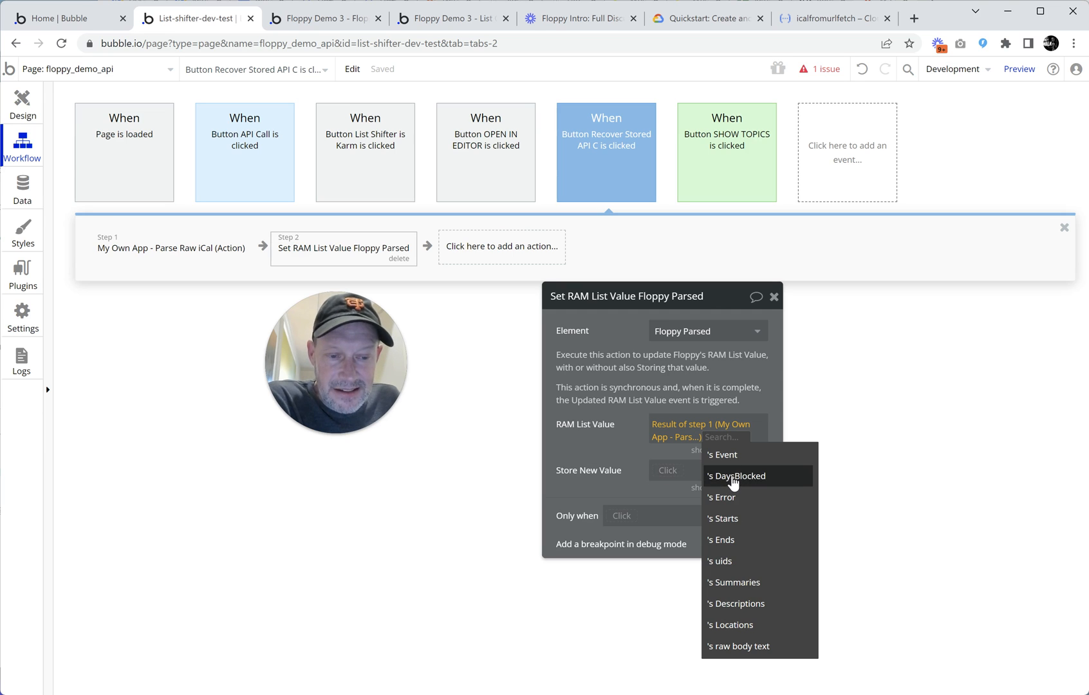
pyautogui.click(733, 477)
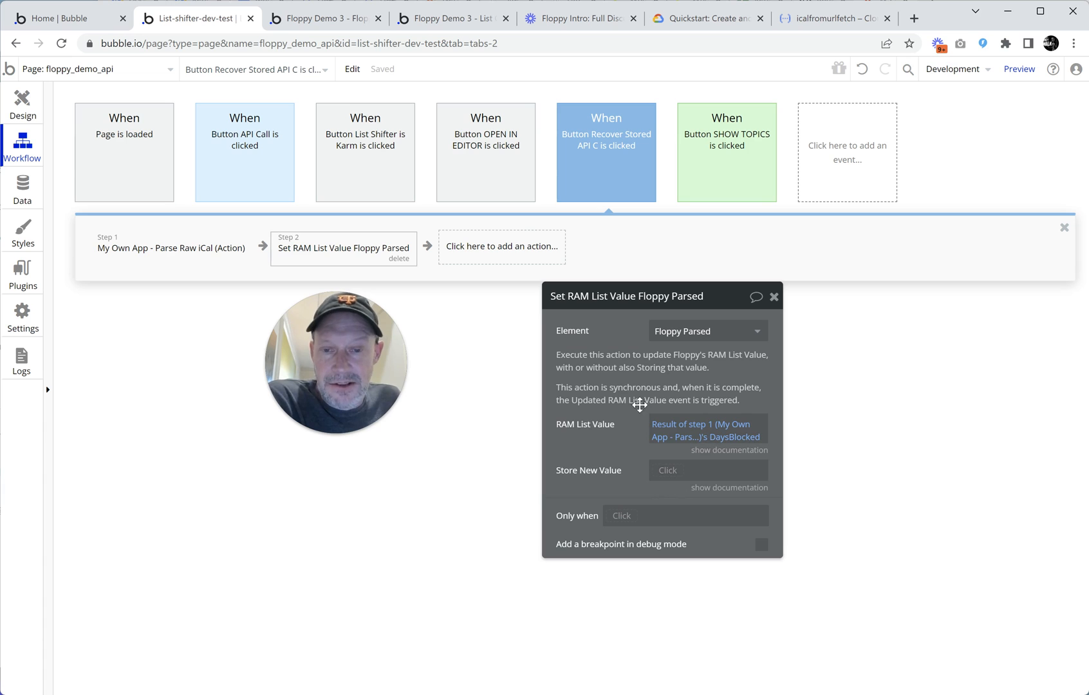
# - Draw a text element on the page beside the blue Floppy Parsed element, about 303 by 99 px at about X 645, Y 520
pyautogui.click(25, 114)
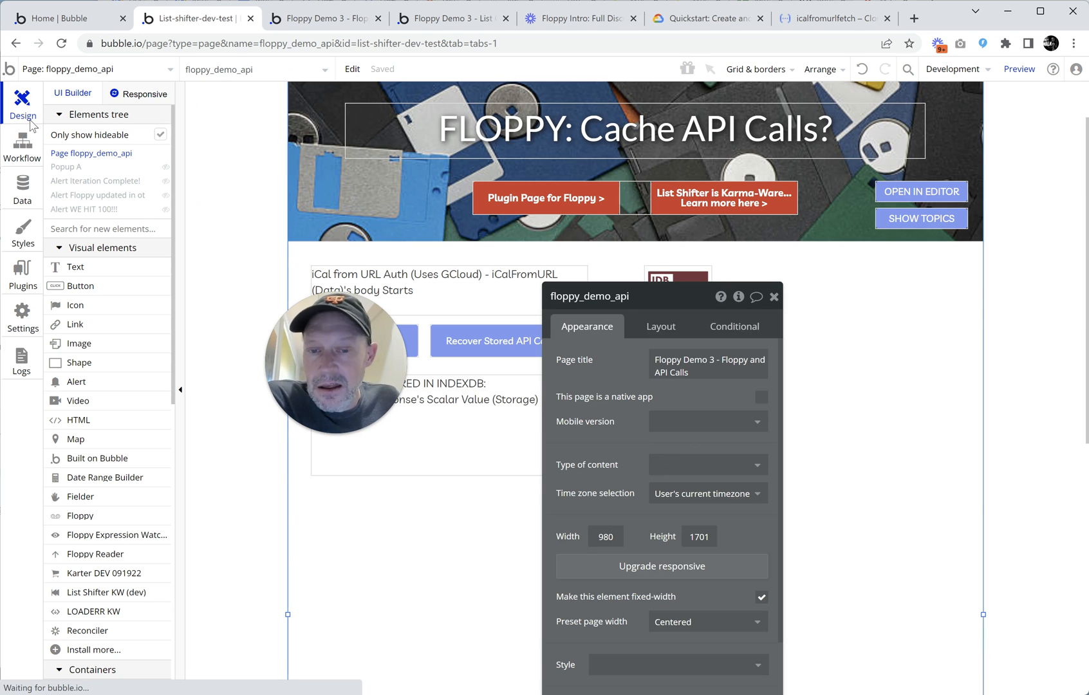
pyautogui.moveTo(678, 302); pyautogui.dragTo(246, 118)
pyautogui.moveTo(359, 342); pyautogui.dragTo(913, 190)
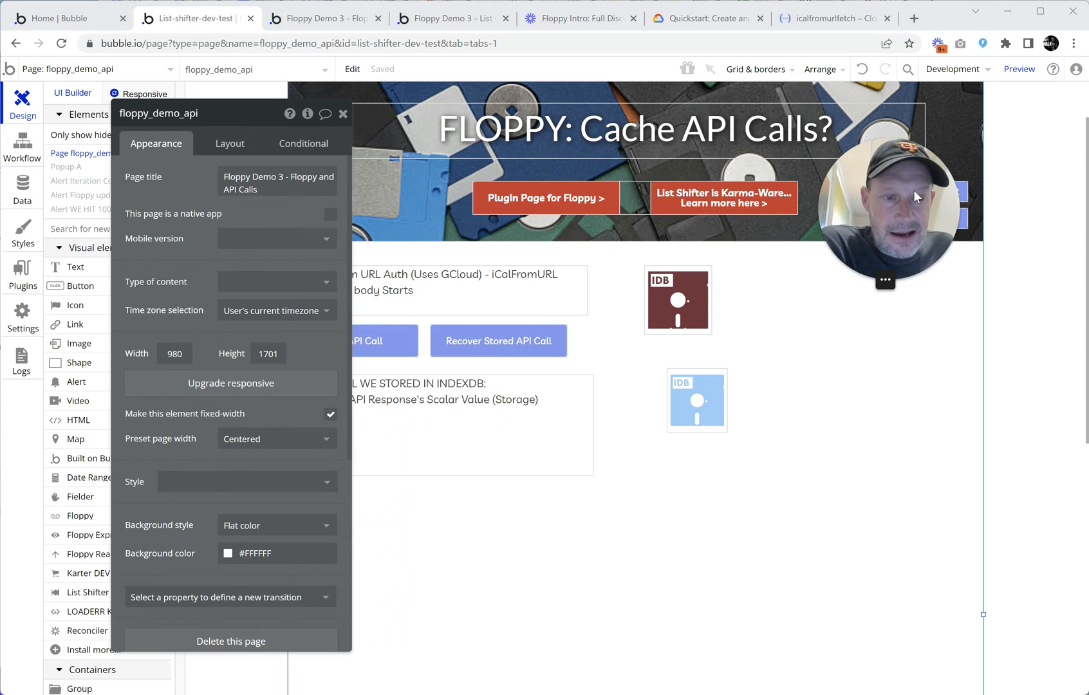
pyautogui.click(75, 266)
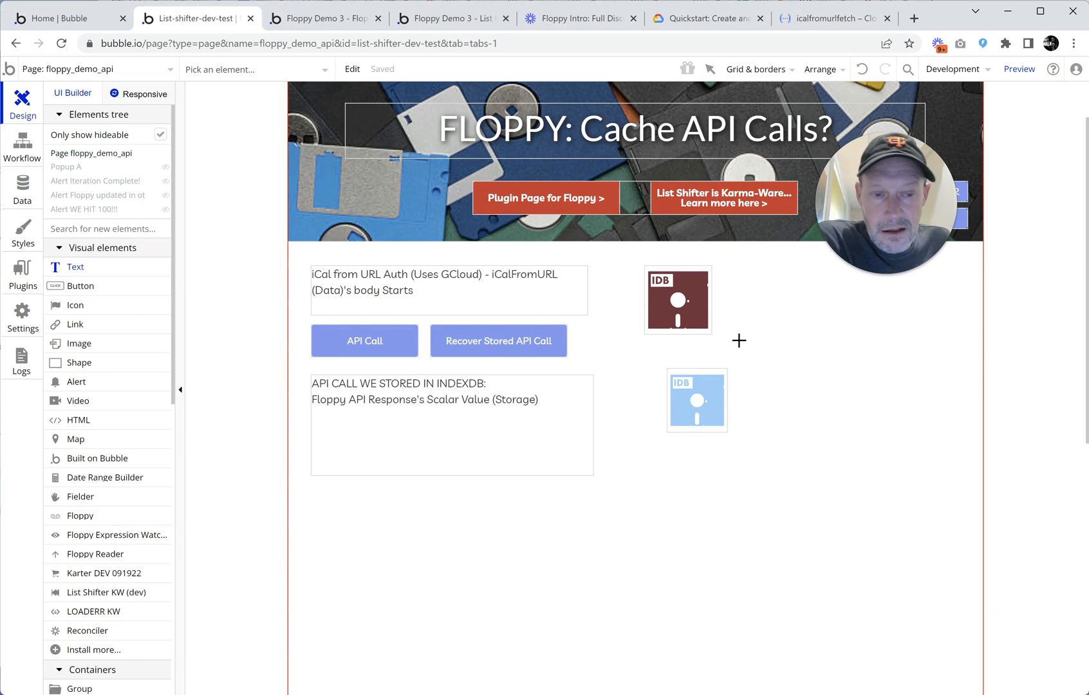
pyautogui.moveTo(745, 380)
pyautogui.mouseDown()
pyautogui.moveTo(942, 457)
pyautogui.moveTo(961, 451)
pyautogui.mouseUp()
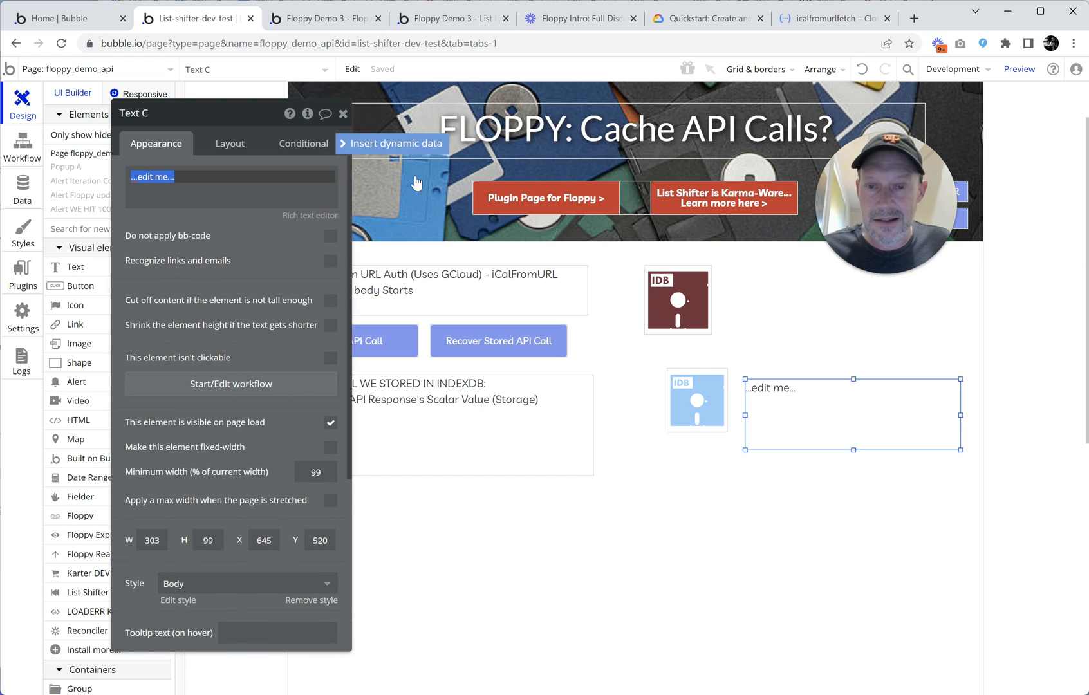
# - Fill the new text element with the dynamic expression Floppy Parsed's RAM List Values
pyautogui.click(386, 144)
pyautogui.write('FL')
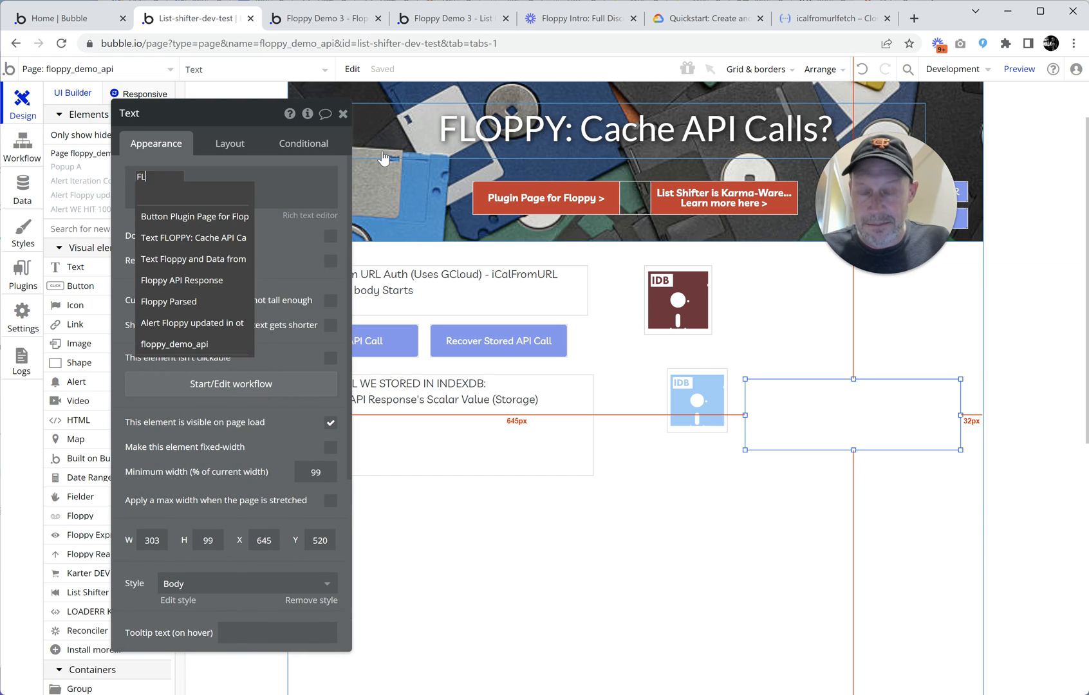
pyautogui.write('OPPY')
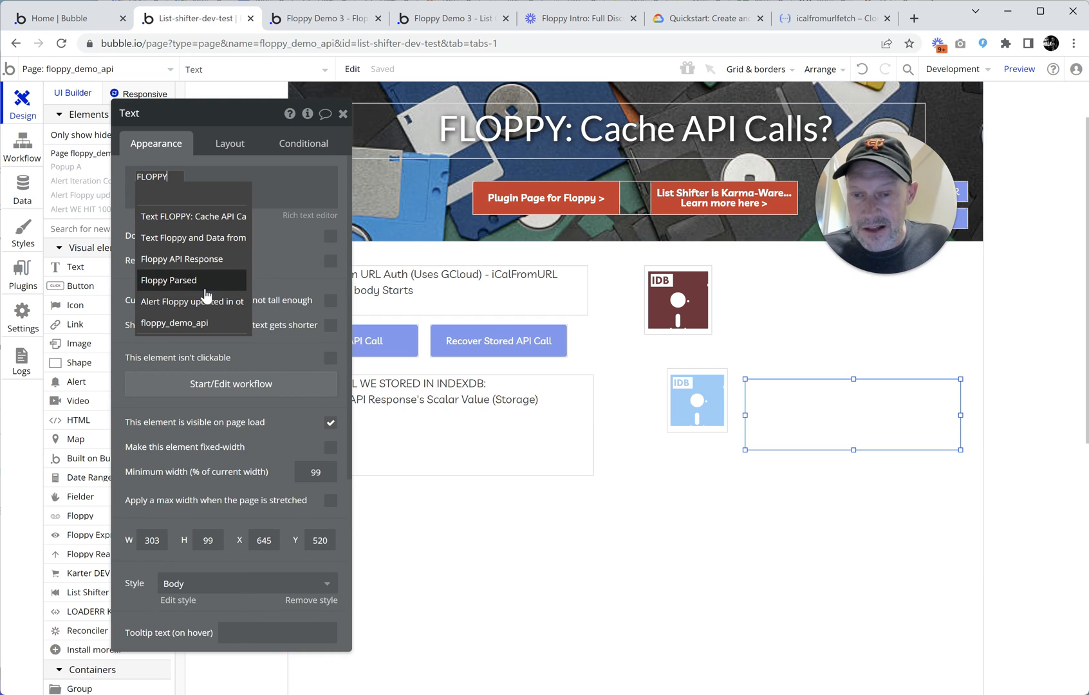
pyautogui.click(204, 290)
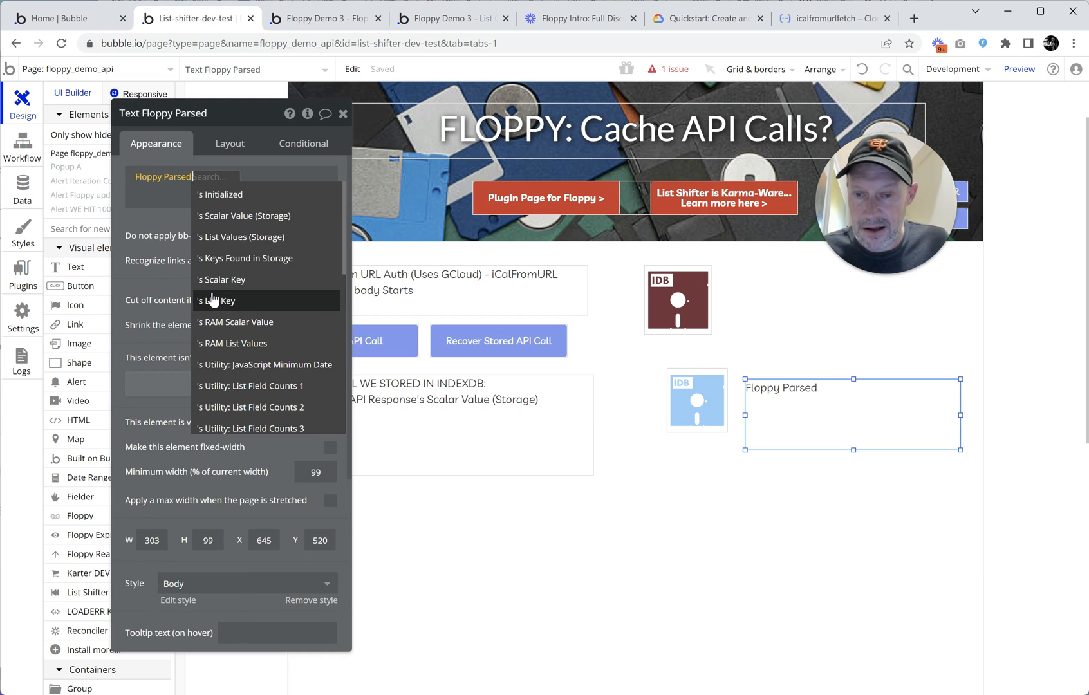
pyautogui.click(245, 343)
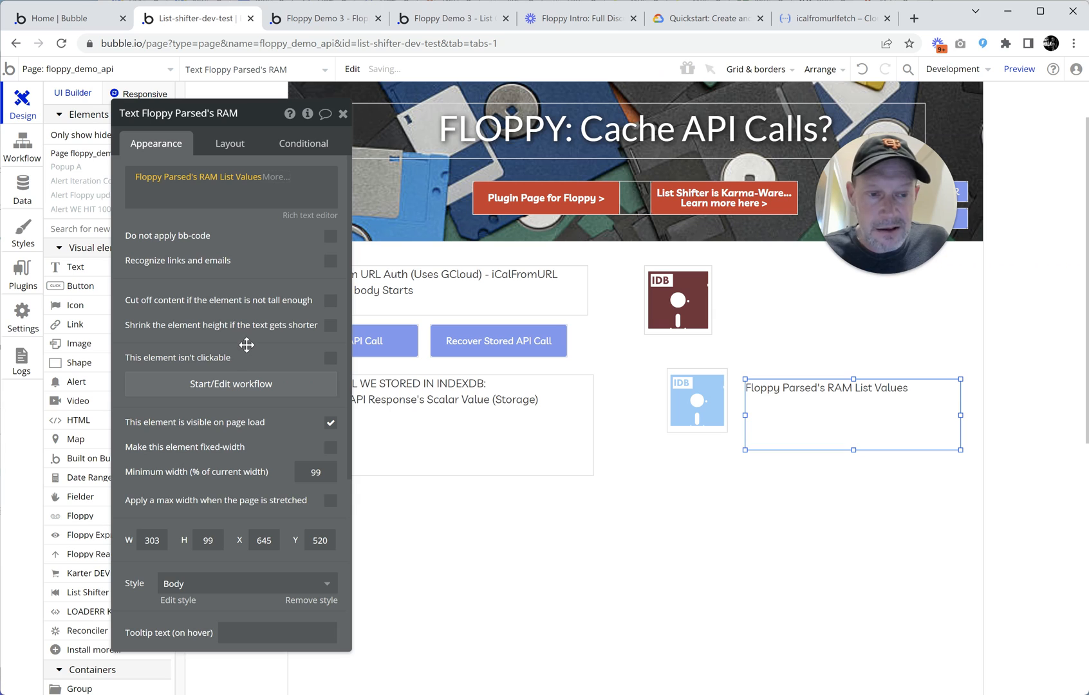
pyautogui.click(273, 177)
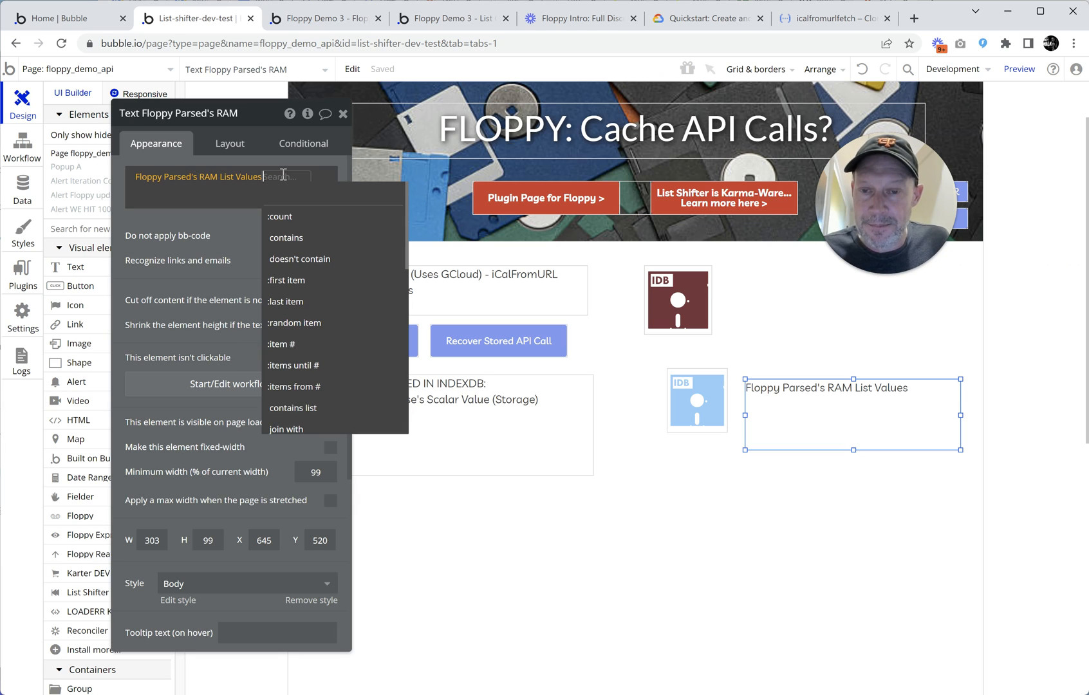
pyautogui.click(235, 226)
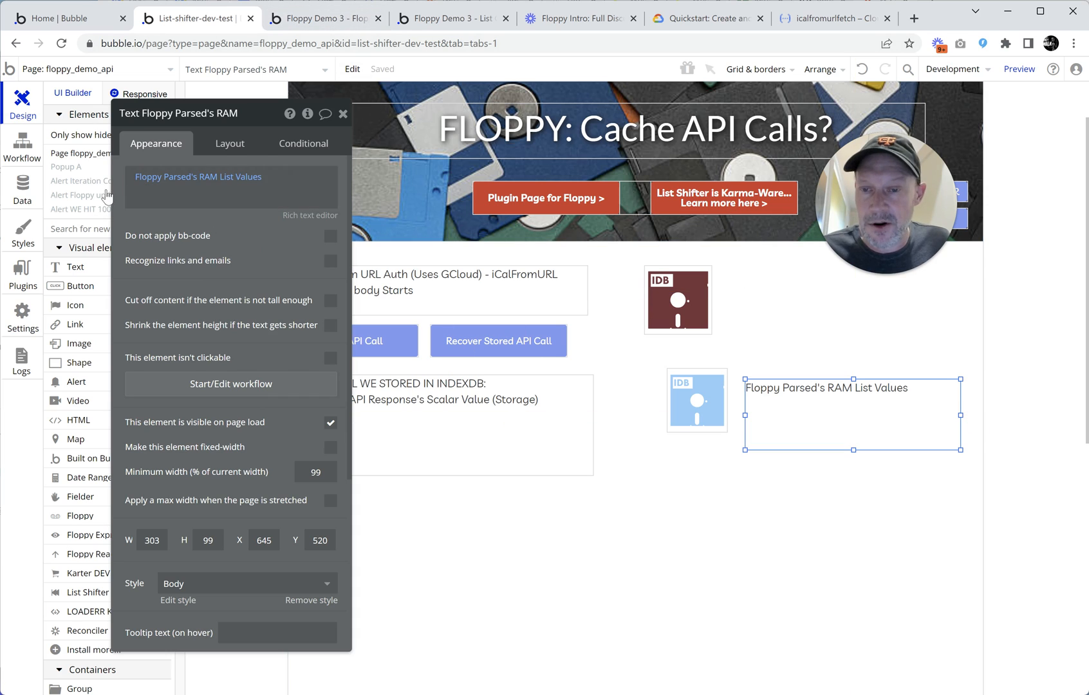
# - Add the label "FLOPPY PARSED'S RAM LIST VALUES:" in front of the dynamic expression in the Floppy Parsed text element
pyautogui.click(133, 177)
pyautogui.press('Return')
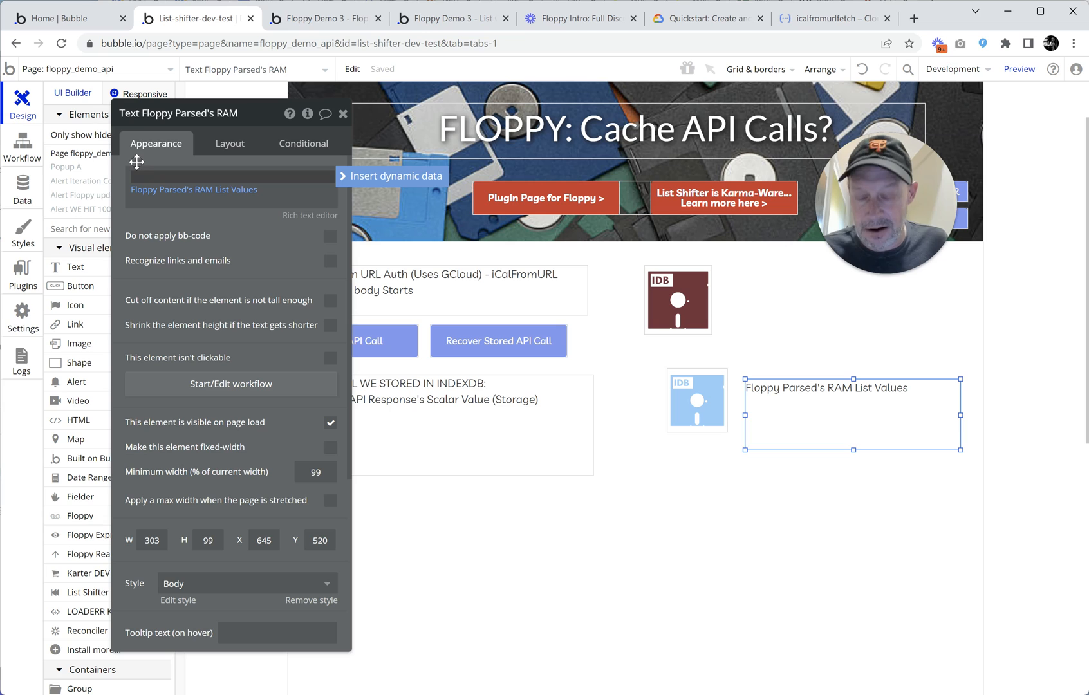
pyautogui.press('capslock')
pyautogui.write('flo')
pyautogui.press('BackSpace')
pyautogui.press('BackSpace')
pyautogui.press('BackSpace')
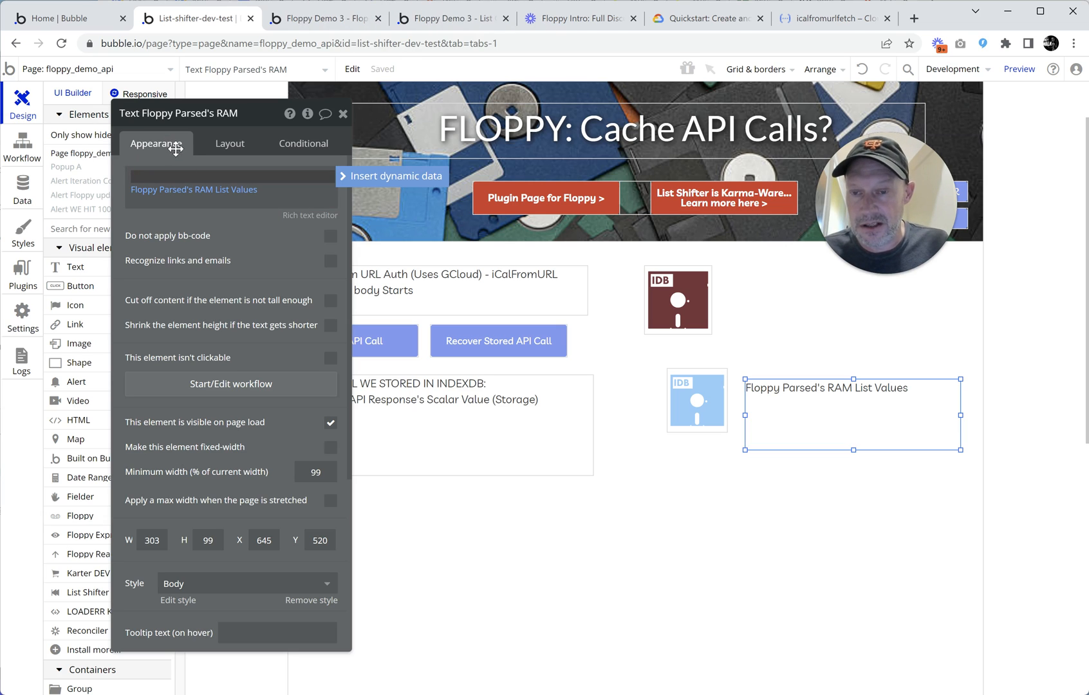
pyautogui.press('capslock')
pyautogui.write('FLOPPY ')
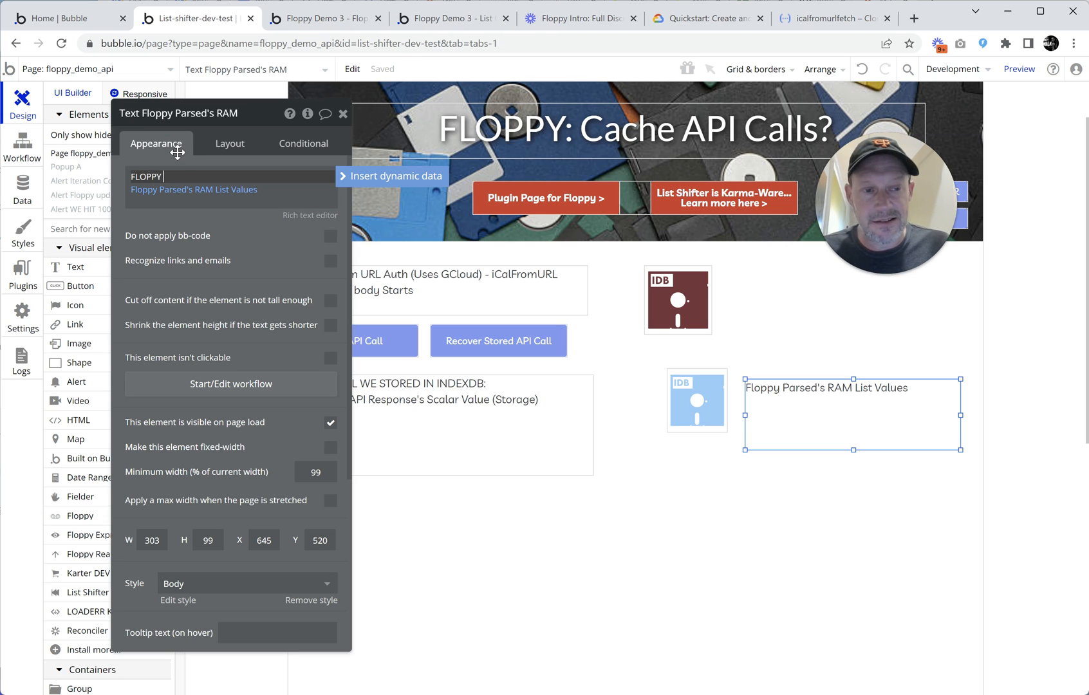
pyautogui.write("PARSED'S RAM LIST")
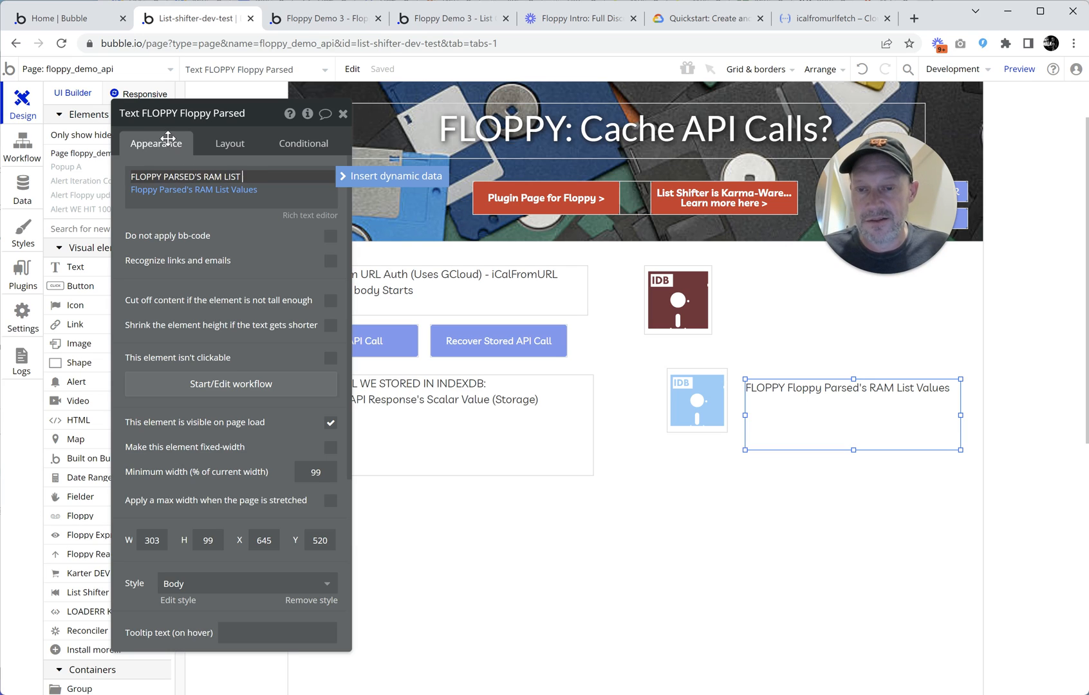
pyautogui.write(' VALUES')
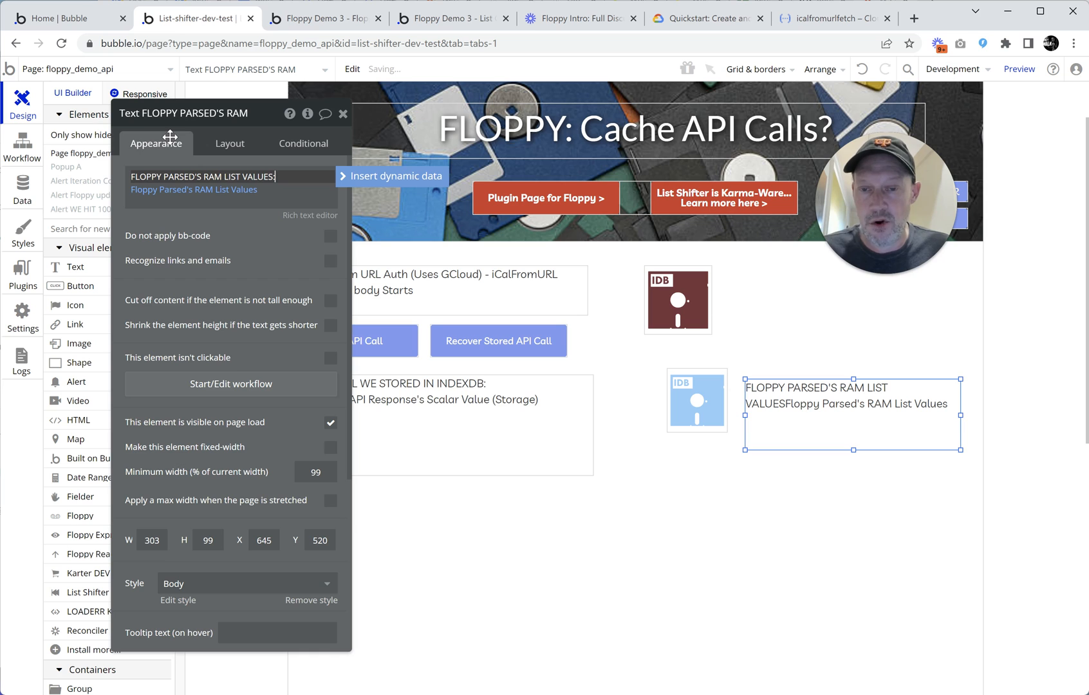
pyautogui.write(':')
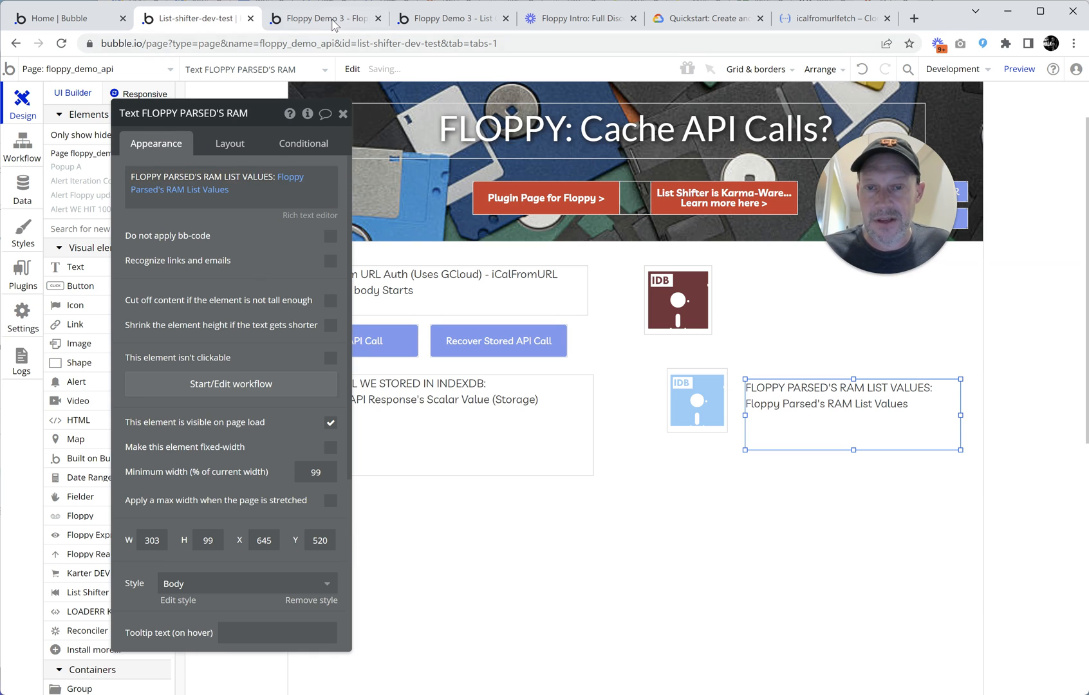
# - Reload the Floppy Demo 3 preview page and examine the Floppy Parsed RAM list values text
pyautogui.click(325, 18)
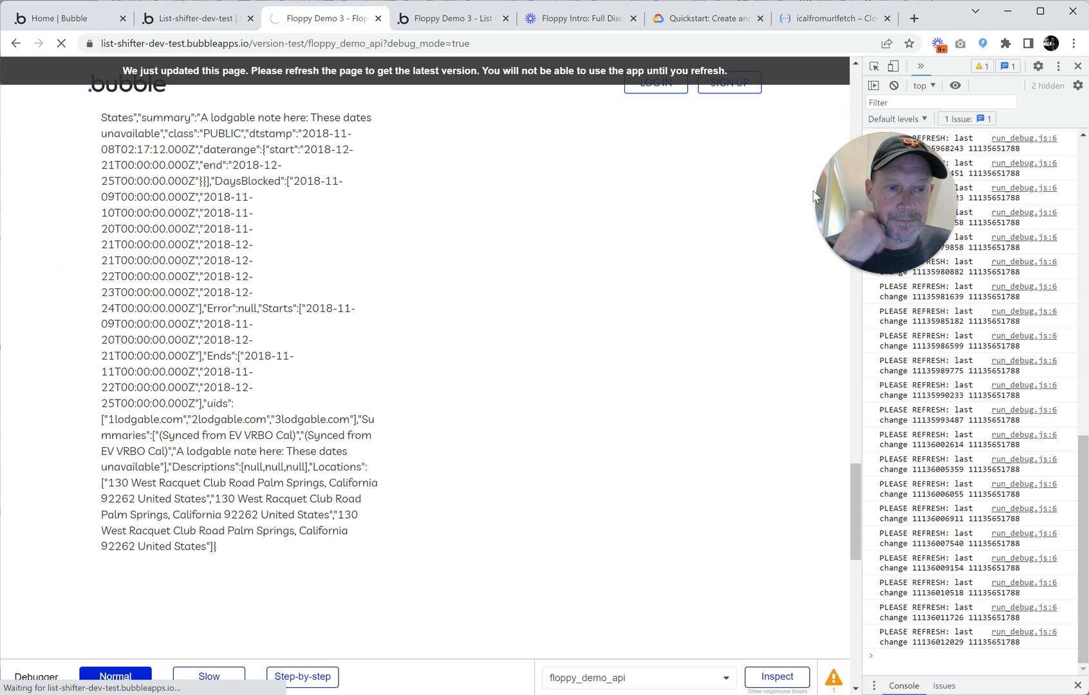
pyautogui.moveTo(885, 196); pyautogui.dragTo(649, 177)
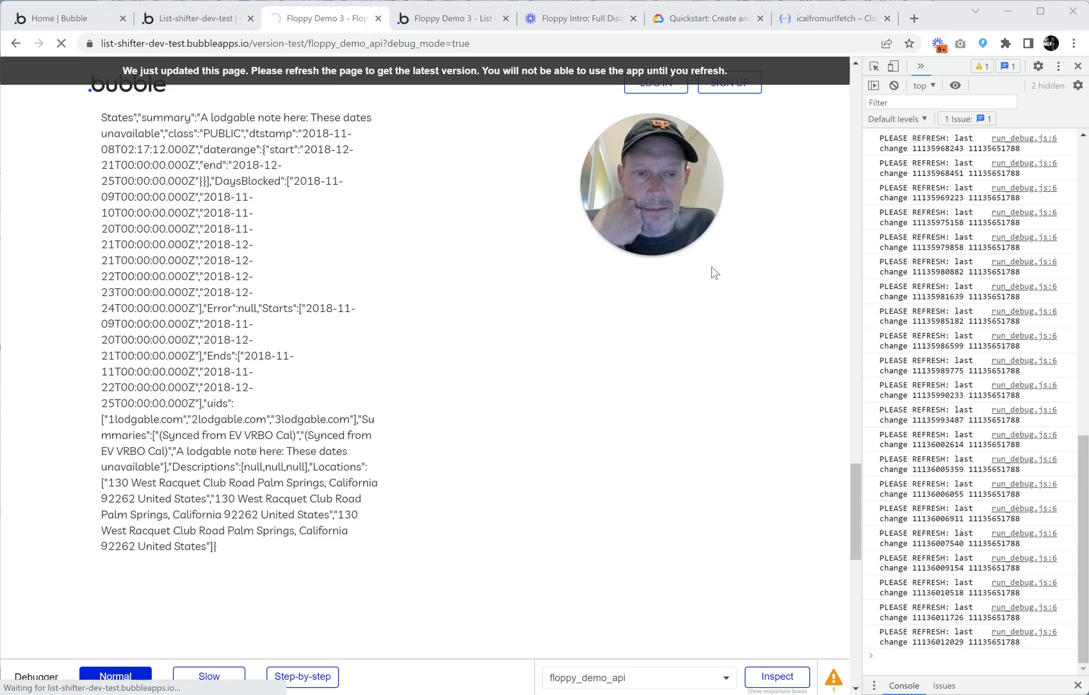
pyautogui.scroll(15, 760, 302)
pyautogui.scroll(10, 808, 282)
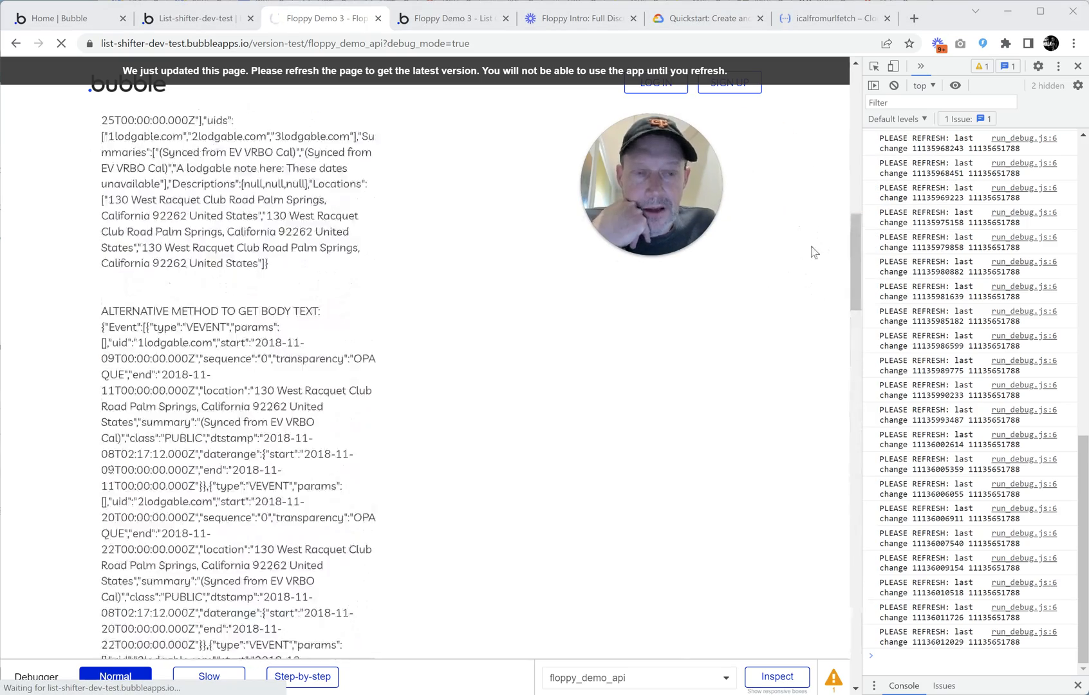
pyautogui.moveTo(676, 182); pyautogui.dragTo(661, 369)
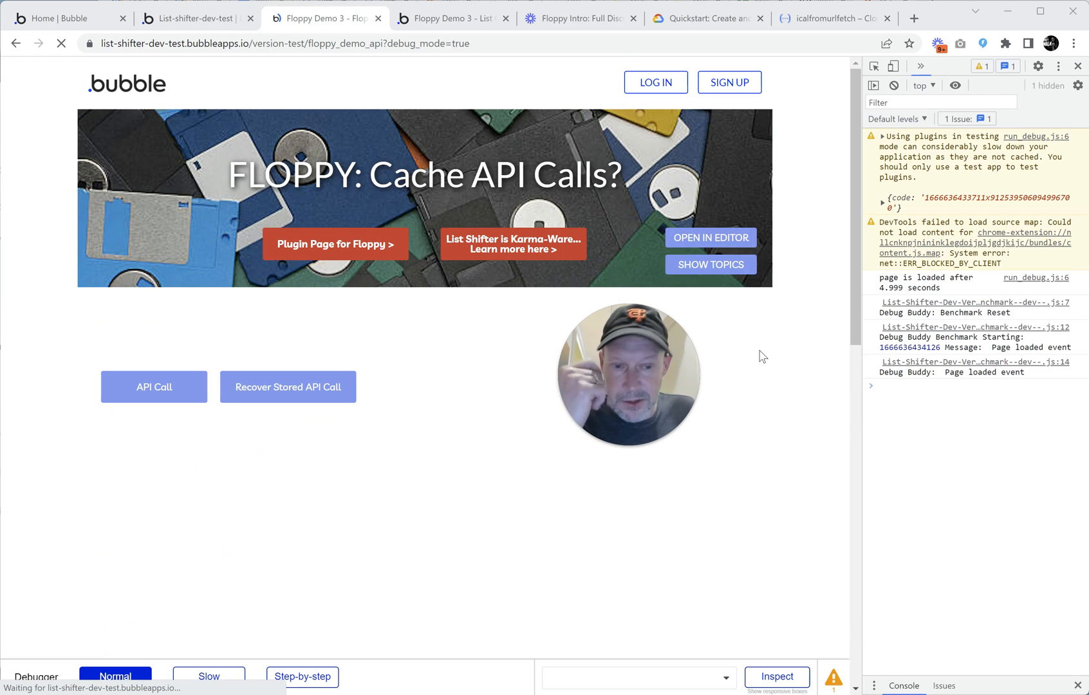
pyautogui.moveTo(632, 379); pyautogui.dragTo(556, 294)
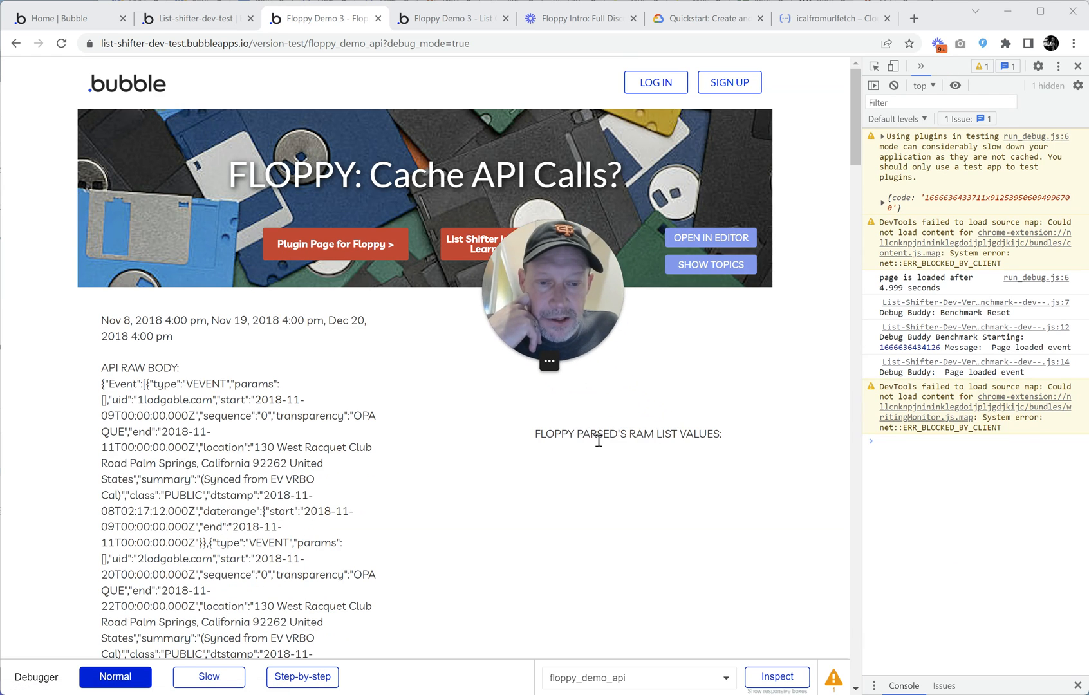
pyautogui.moveTo(540, 434); pyautogui.dragTo(645, 449)
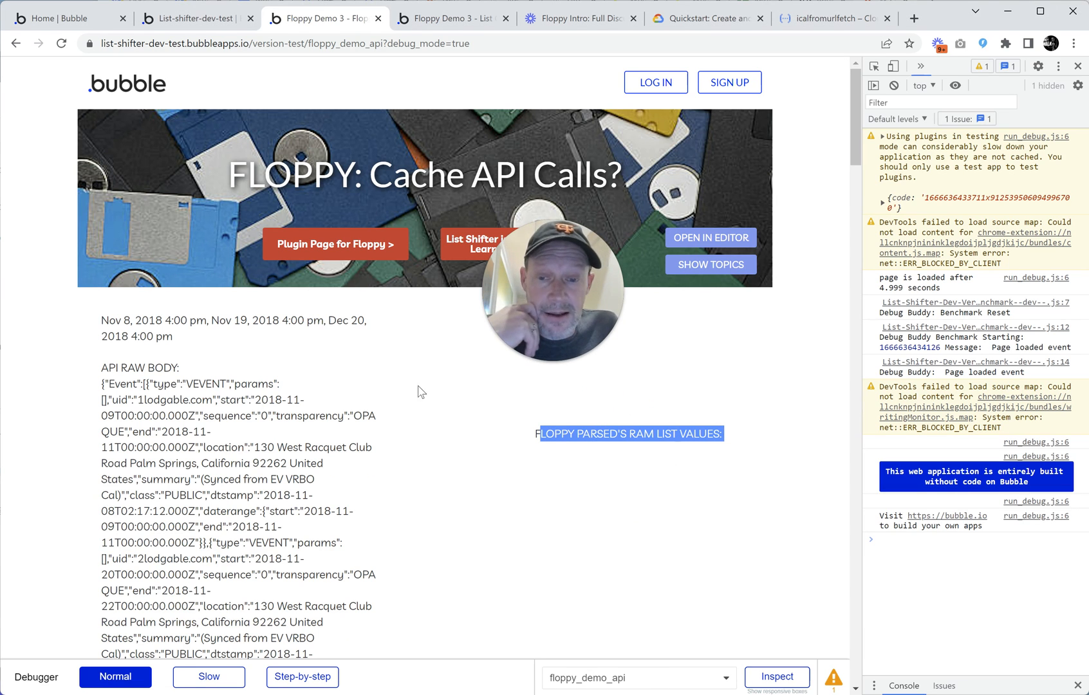
# - Run Recover Stored API Call on the preview page and check the Floppy Parsed RAM list values text for dates
pyautogui.scroll(-15, 419, 394)
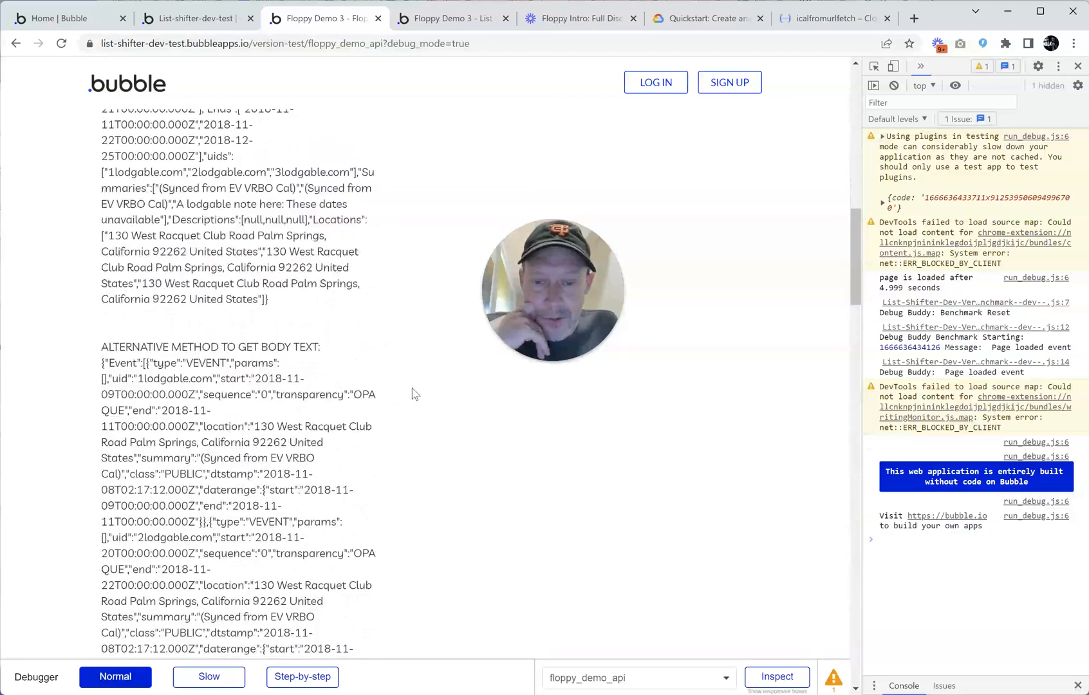
pyautogui.scroll(-15, 415, 394)
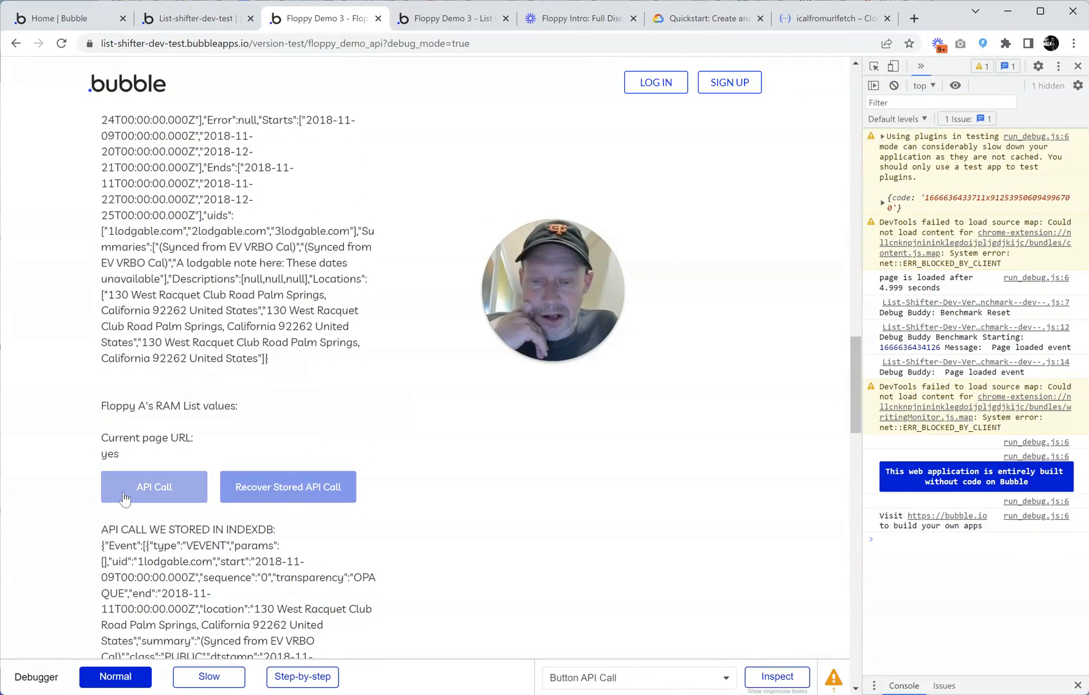
pyautogui.click(333, 499)
pyautogui.scroll(15, 664, 457)
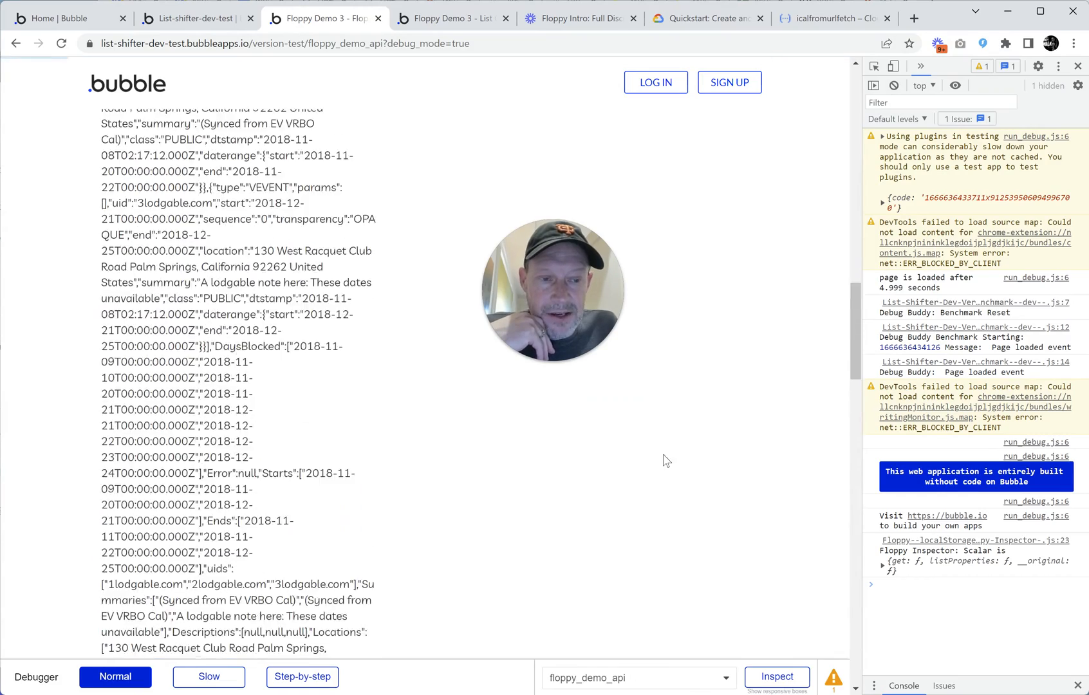
pyautogui.scroll(10, 710, 428)
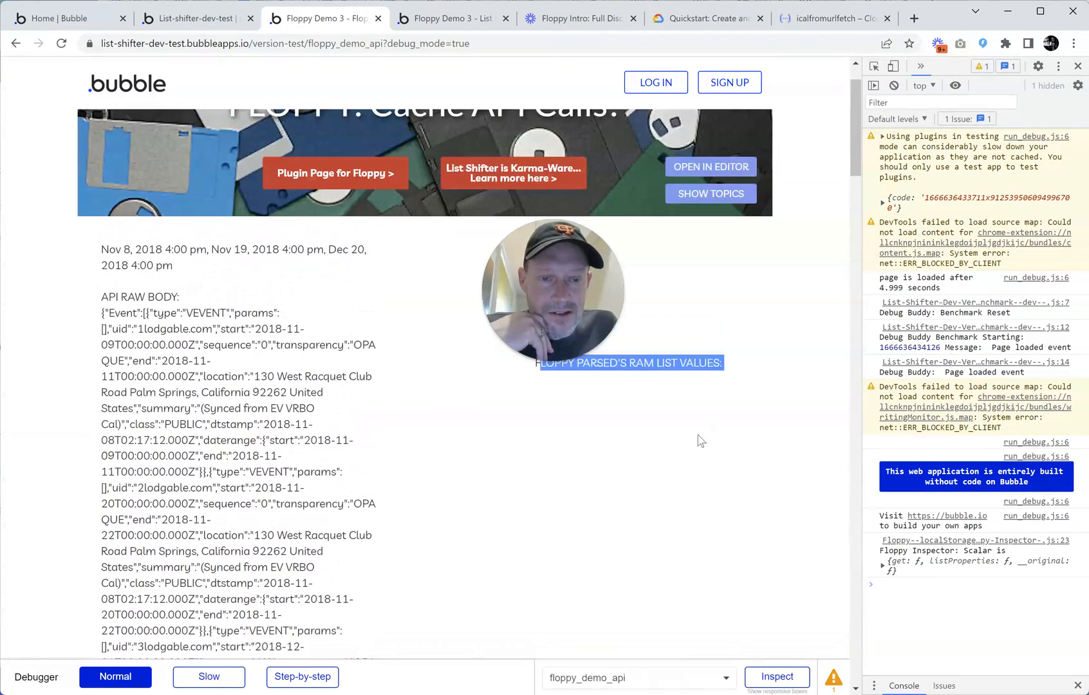
pyautogui.scroll(-15, 604, 465)
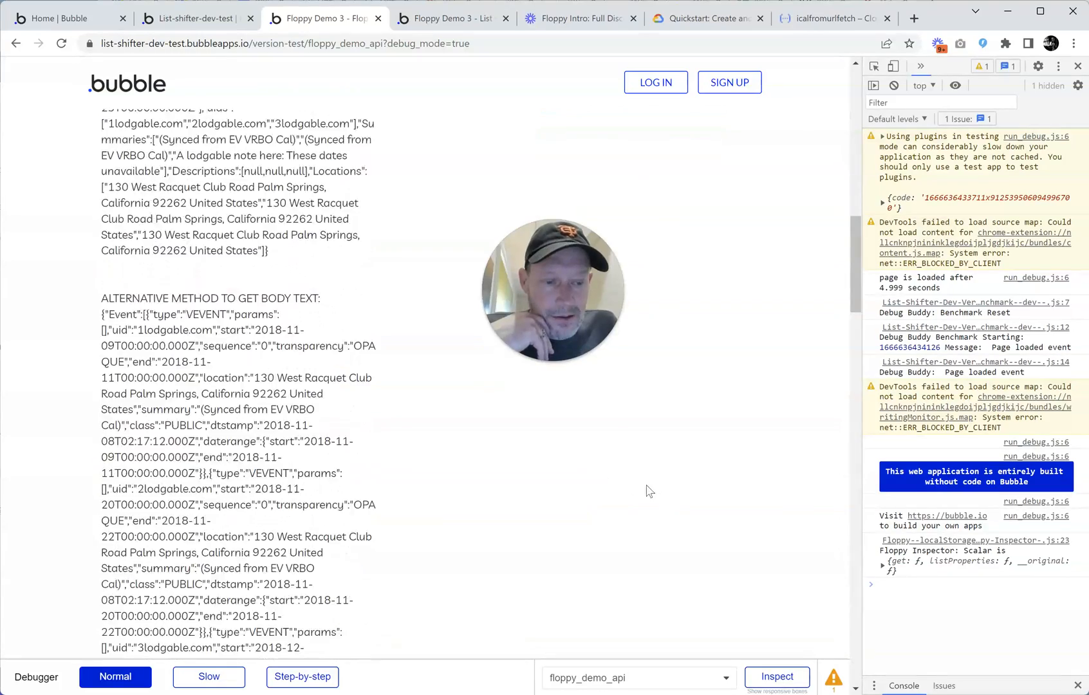
pyautogui.scroll(9, 581, 487)
pyautogui.scroll(-5, 525, 482)
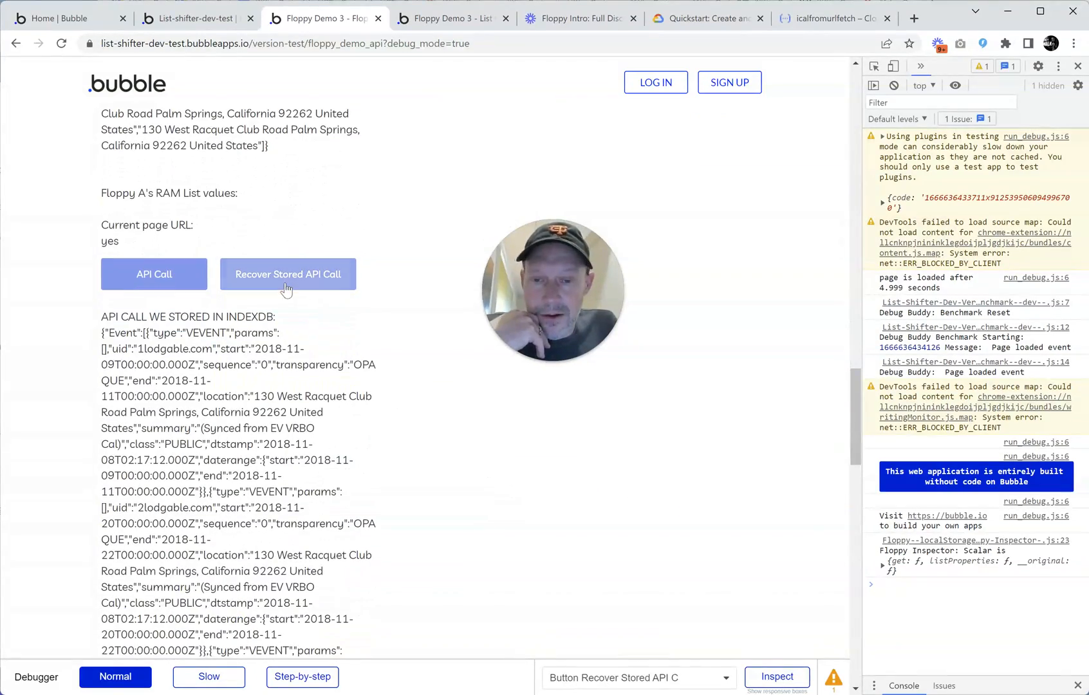
pyautogui.scroll(12, 798, 306)
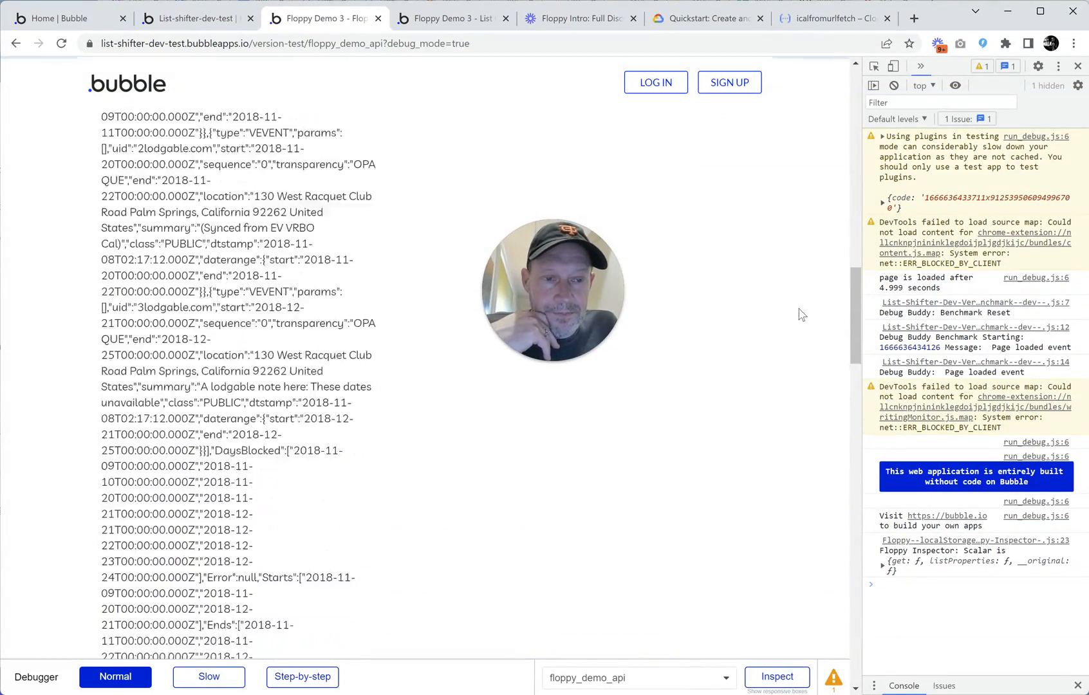
pyautogui.scroll(3, 676, 354)
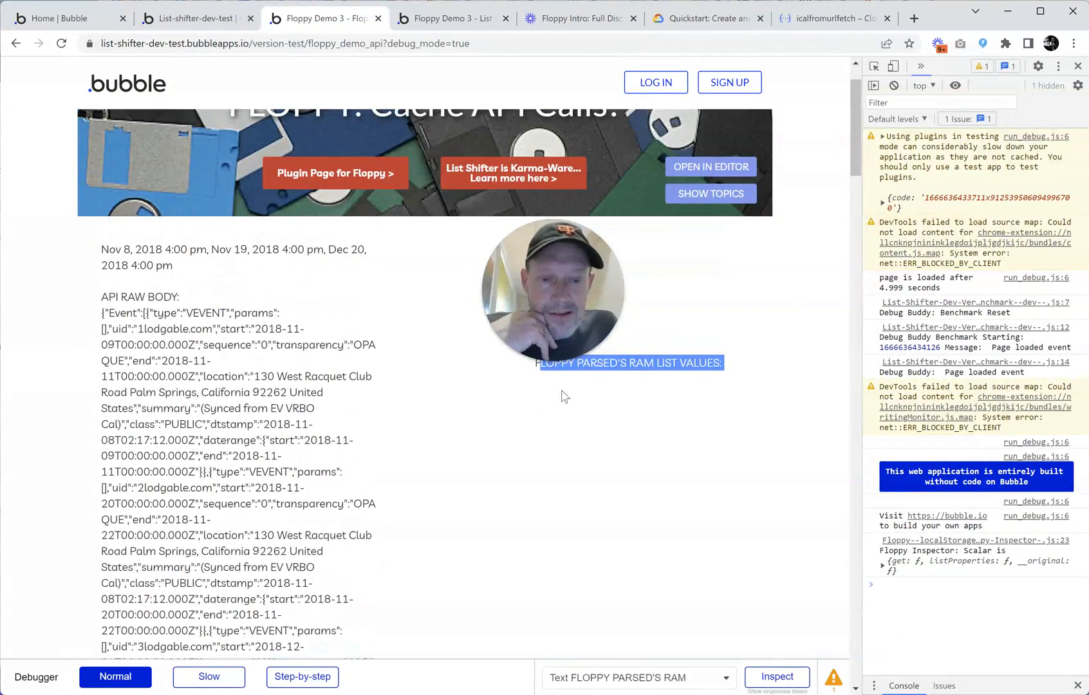
# - In the editor, extend the text element's RAM List Values expression with each item formatted as the date style 10/24/22
pyautogui.click(212, 23)
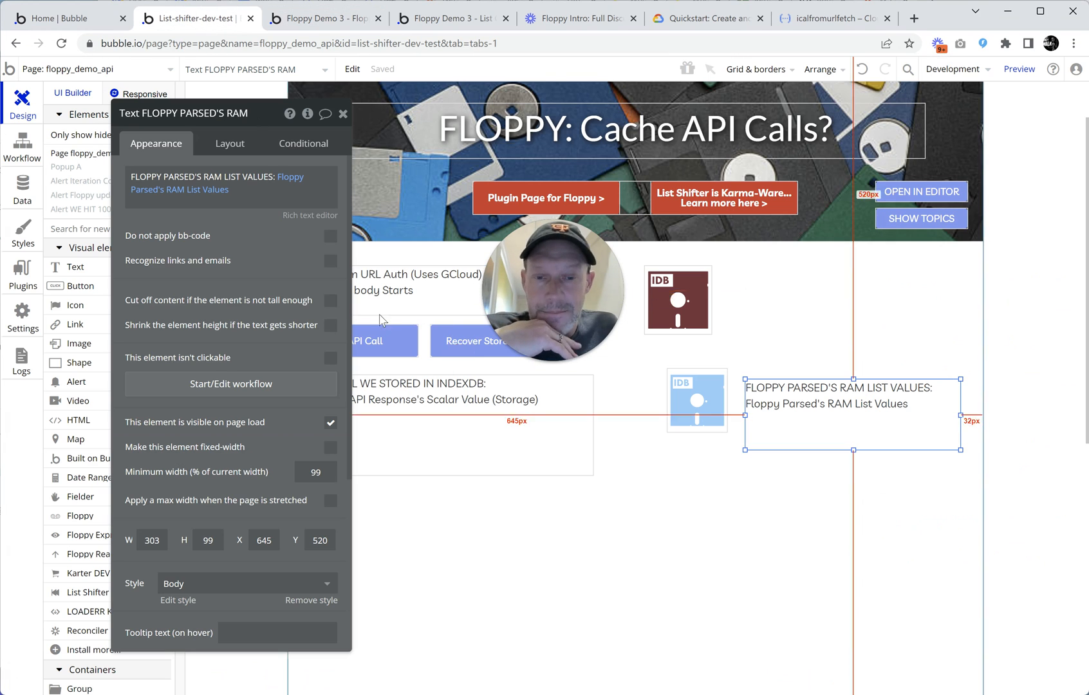
pyautogui.click(228, 192)
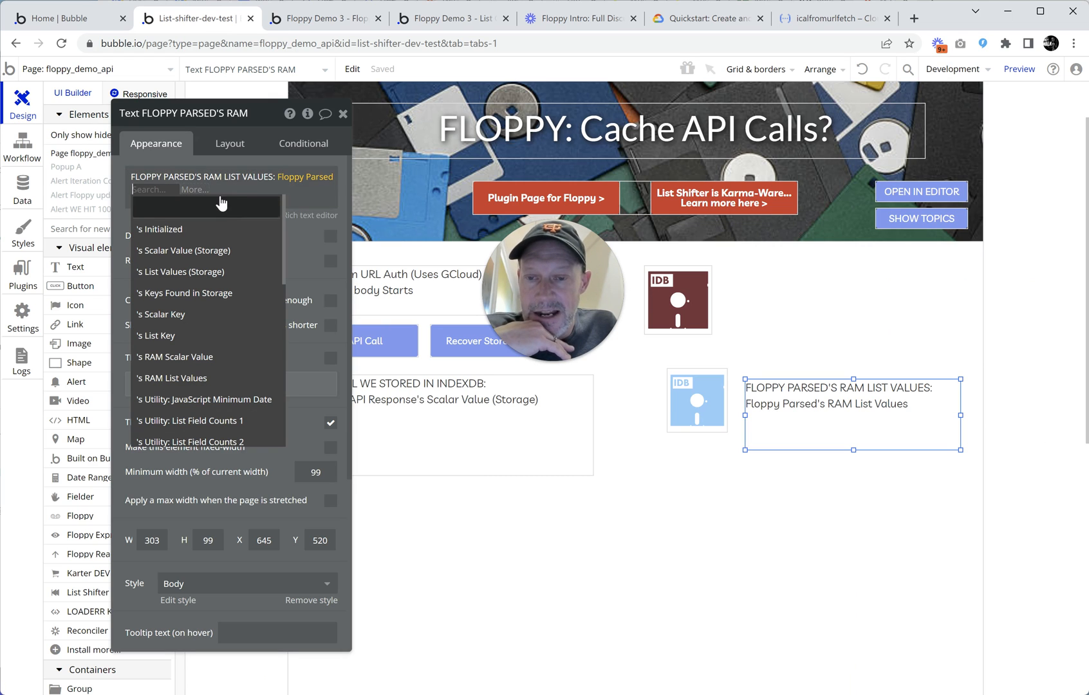
pyautogui.click(194, 190)
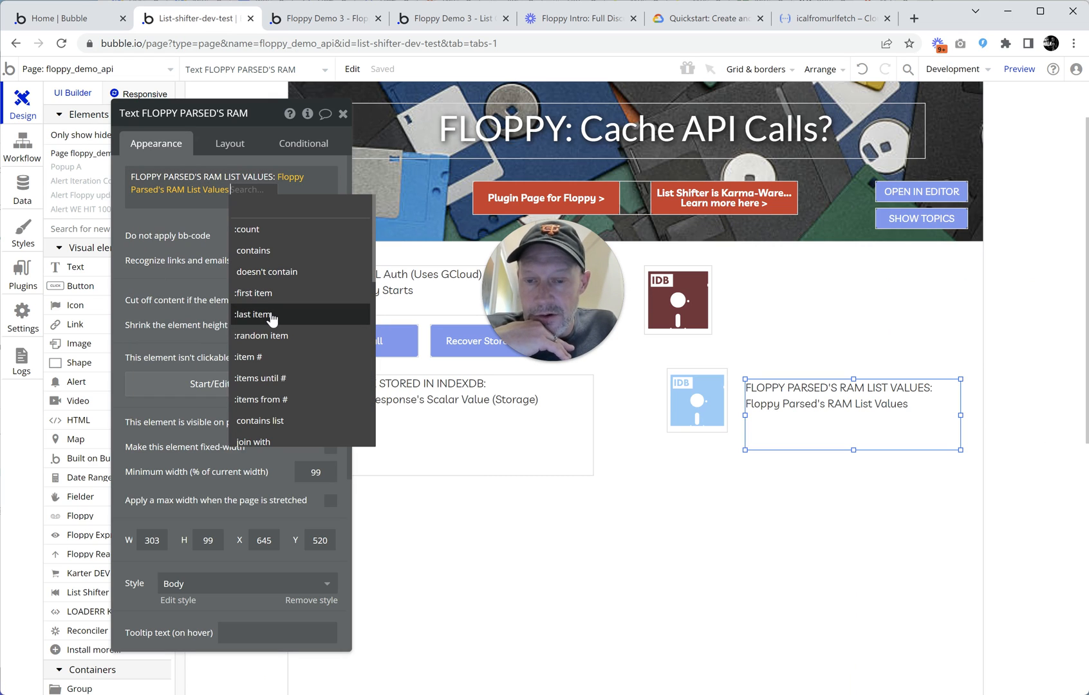
pyautogui.write('FORM')
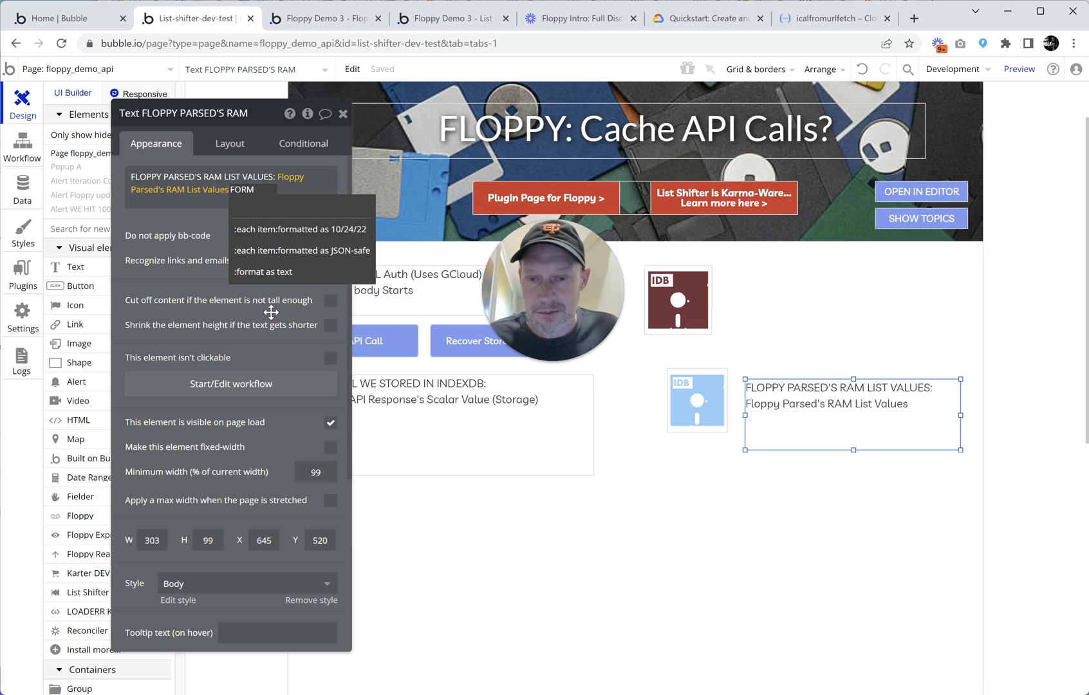
pyautogui.click(299, 230)
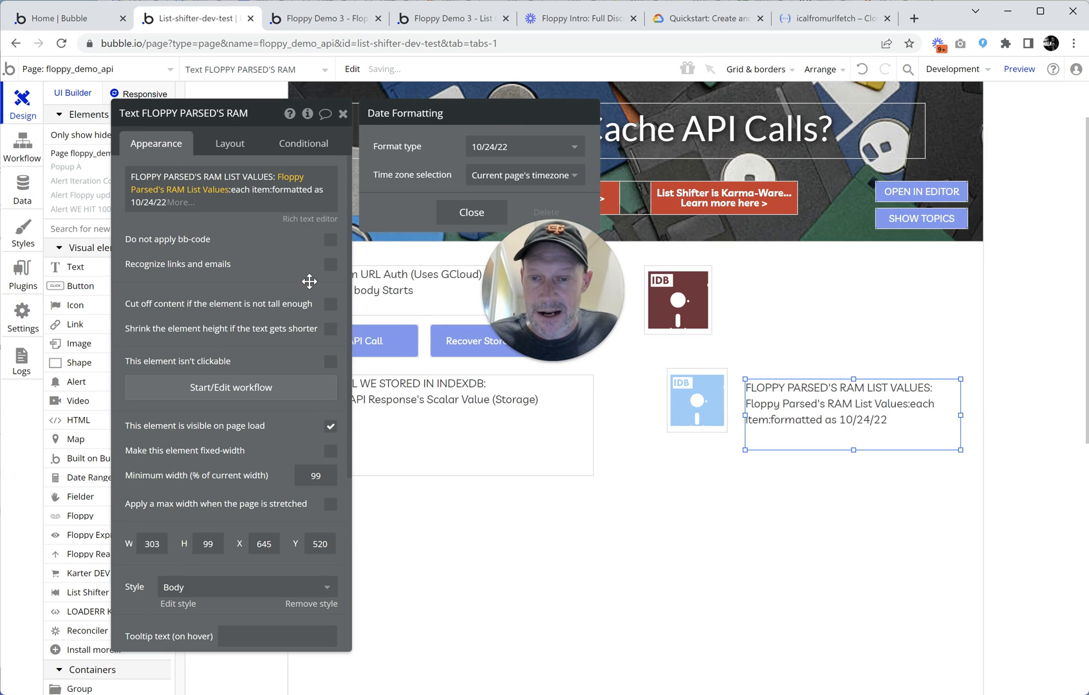
pyautogui.click(293, 250)
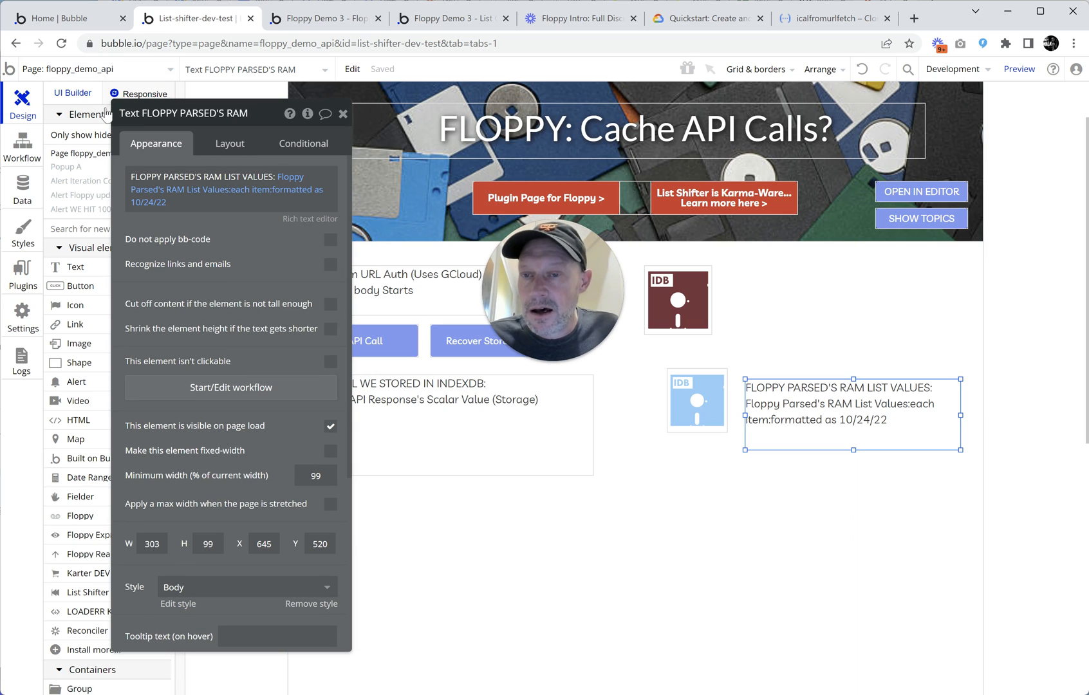
# - Review the Set RAM List Value and Parse Raw iCal (Action) settings in the Recover Stored API button workflow
pyautogui.click(25, 164)
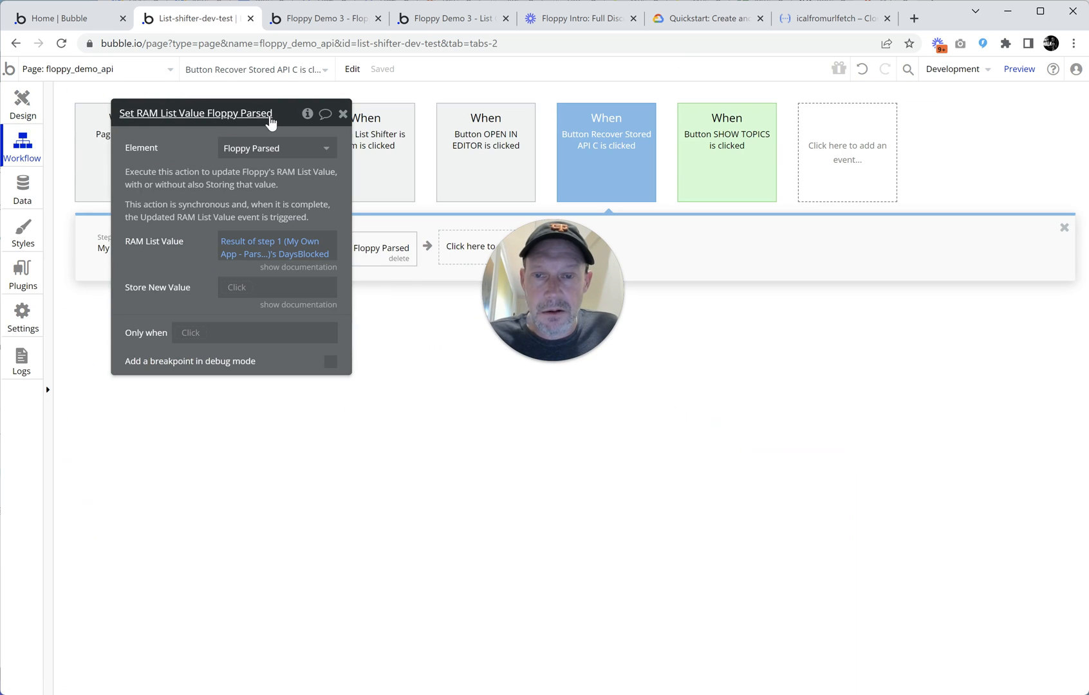
pyautogui.moveTo(270, 123); pyautogui.dragTo(461, 342)
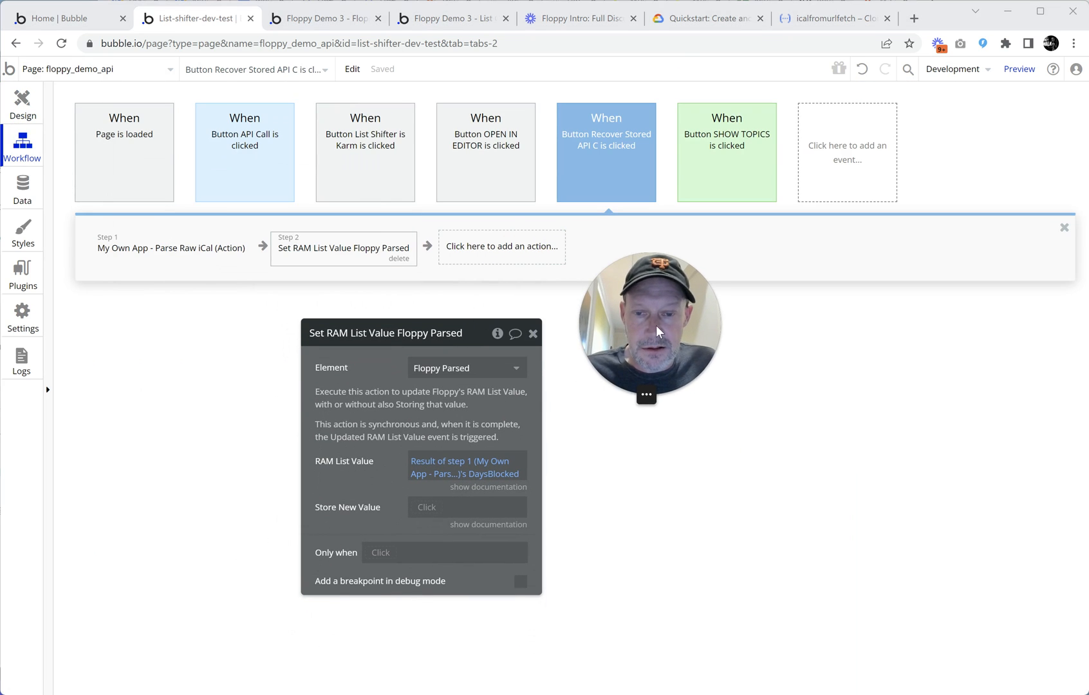
pyautogui.click(167, 250)
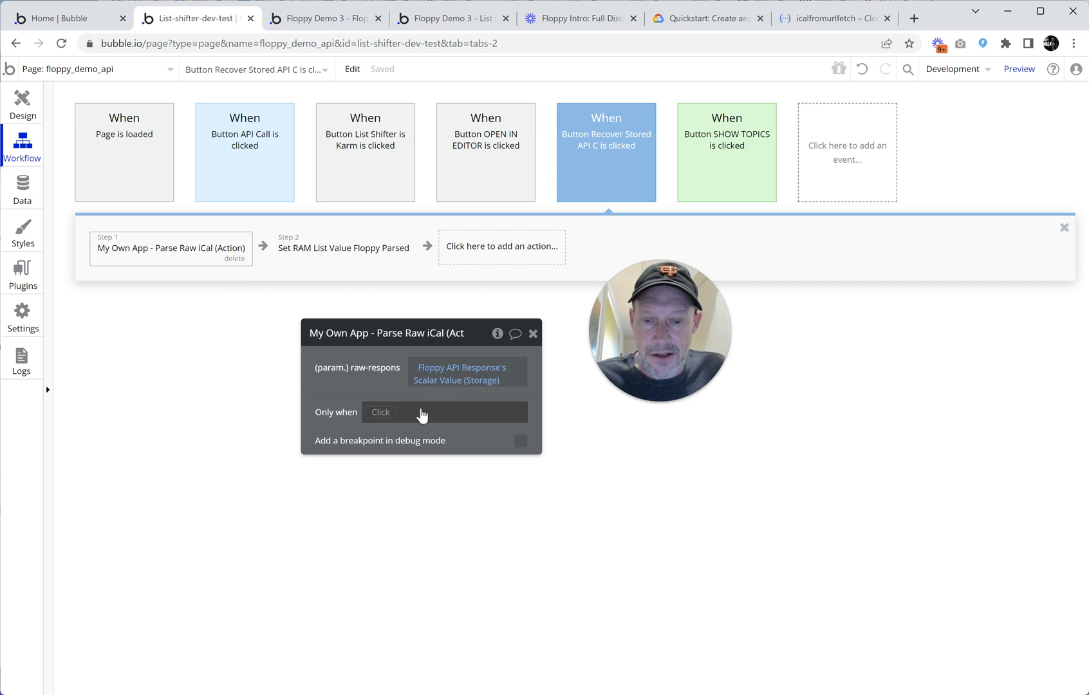
pyautogui.click(430, 380)
pyautogui.click(392, 385)
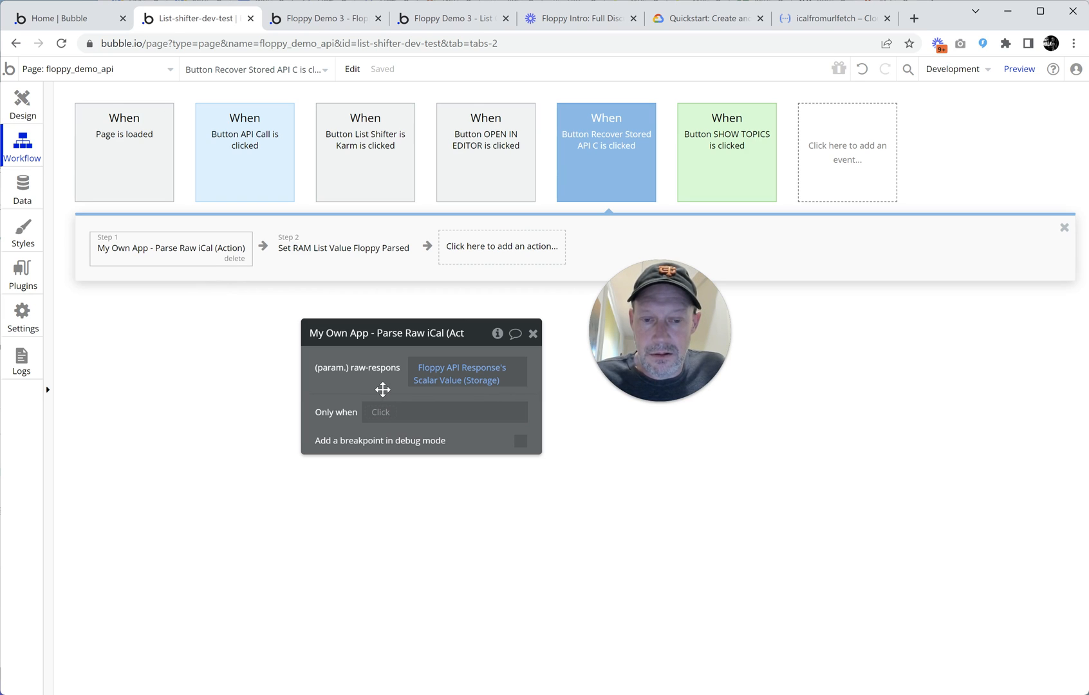
# - Compare the preview page's output with the raw-response parameter of the Parse Raw iCal (Action) step
pyautogui.click(324, 19)
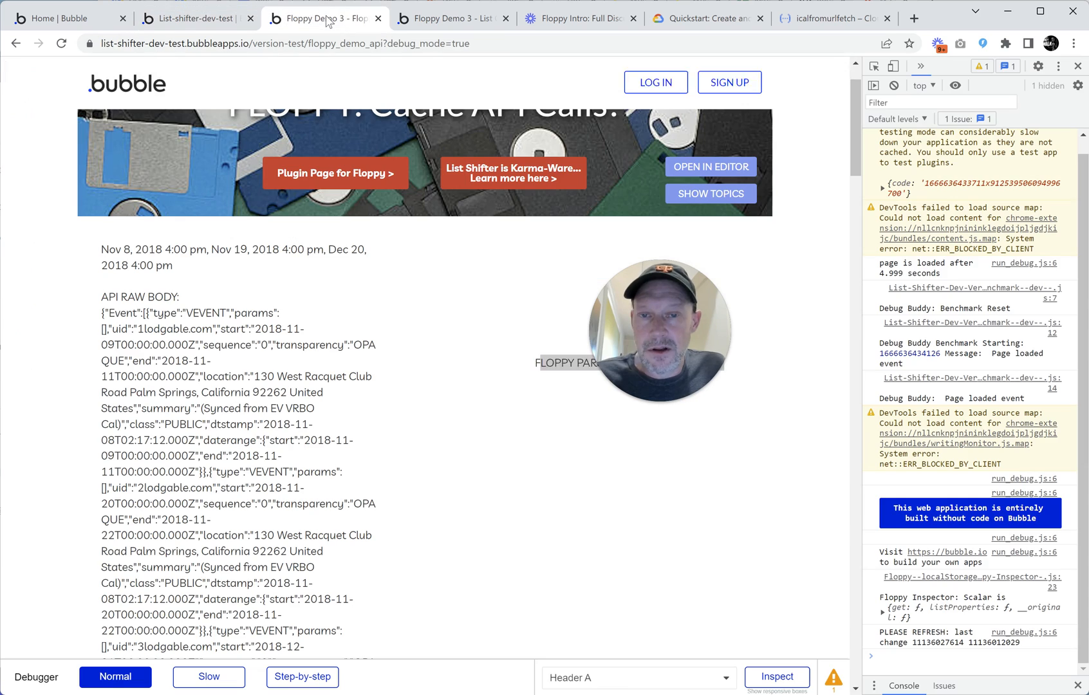
pyautogui.scroll(1, 379, 342)
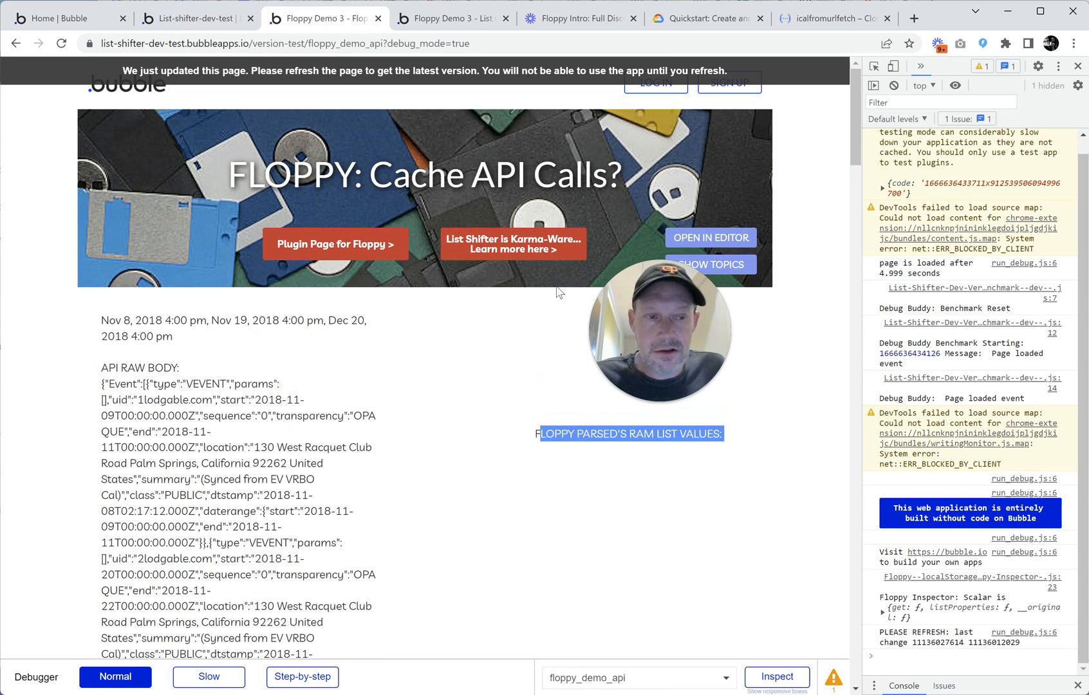
pyautogui.scroll(-3, 478, 248)
pyautogui.scroll(3, 477, 248)
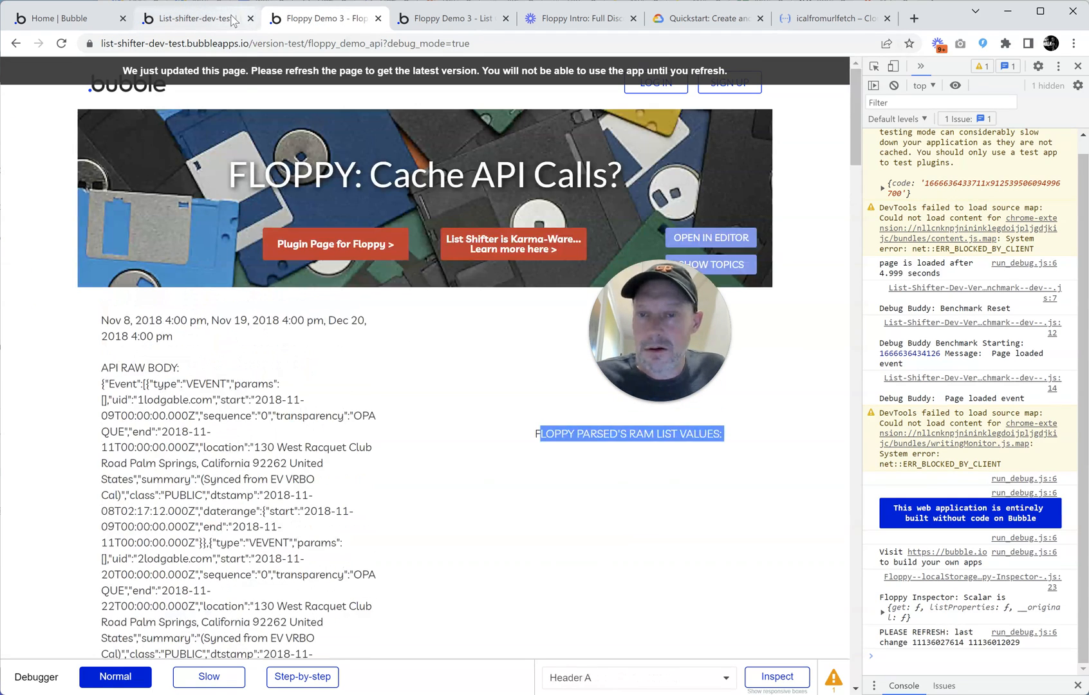
pyautogui.click(218, 18)
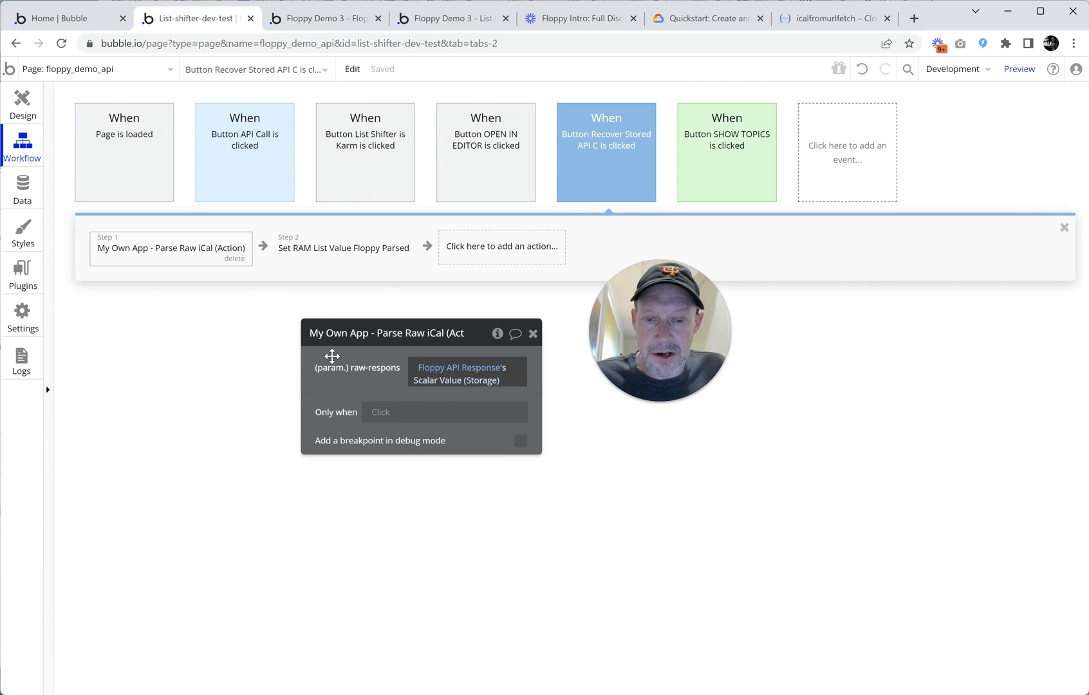
pyautogui.click(332, 20)
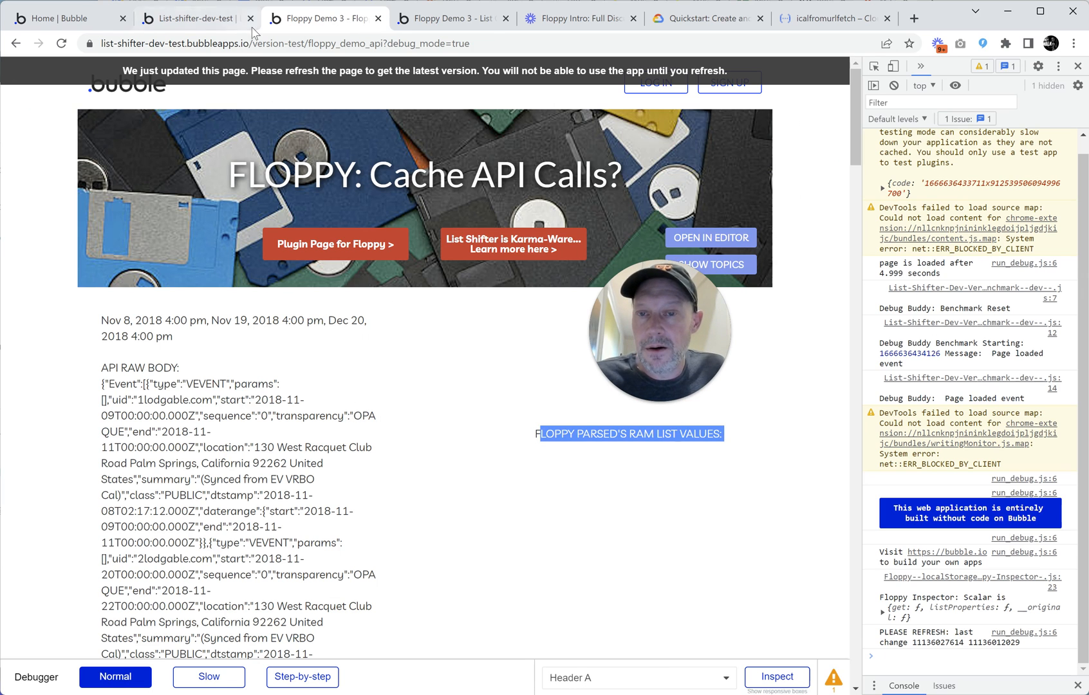
# - Compare the API CALL WE STORED IN INDEXDB text element in the editor with its output on the preview page
pyautogui.click(210, 18)
pyautogui.click(24, 106)
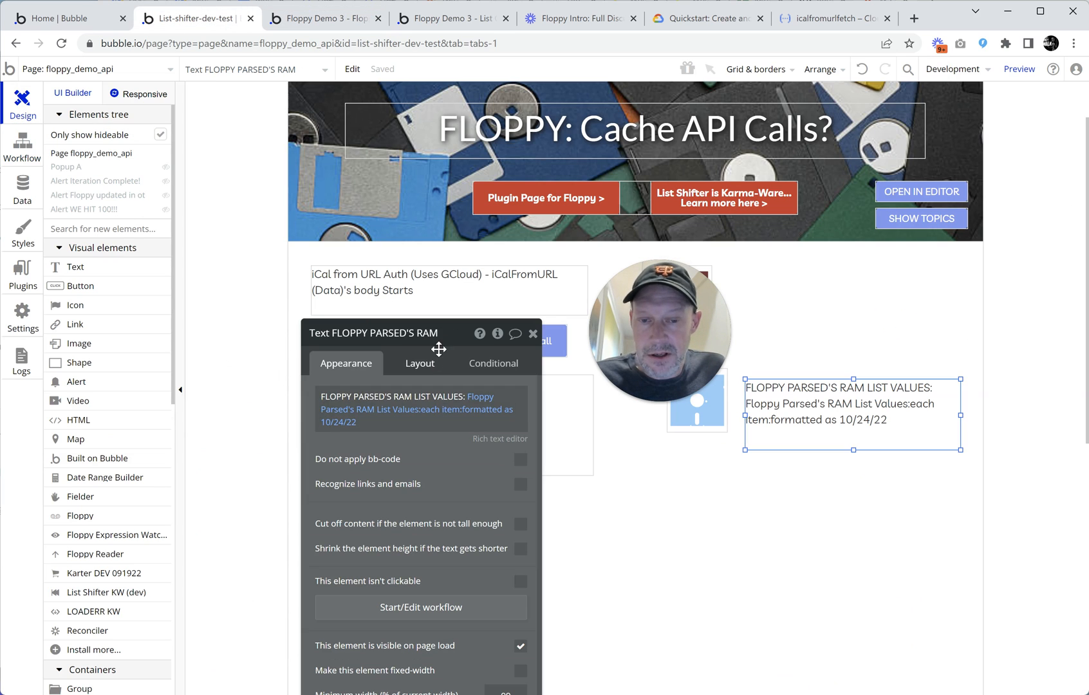
pyautogui.moveTo(438, 340); pyautogui.dragTo(248, 108)
pyautogui.click(448, 405)
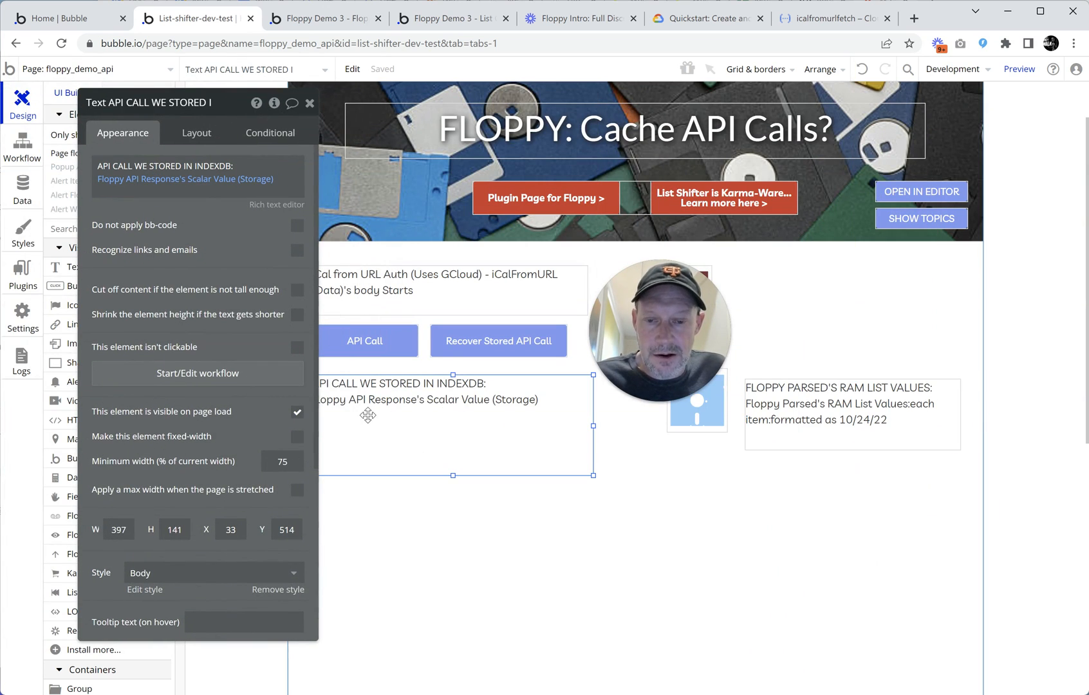
pyautogui.moveTo(462, 428); pyautogui.dragTo(382, 434)
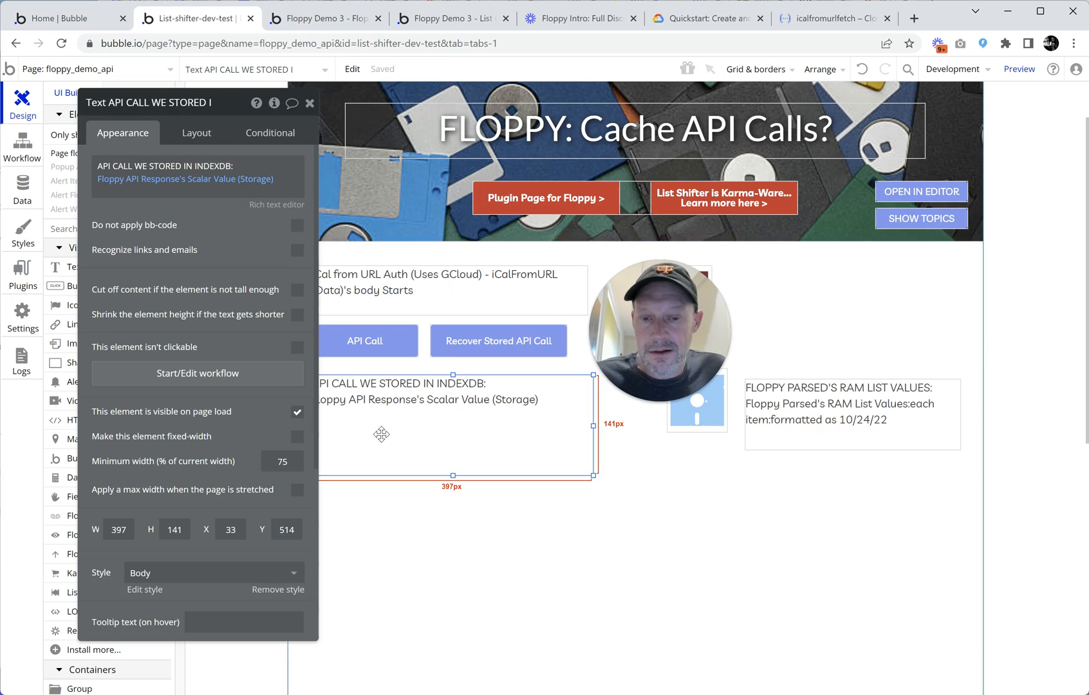
pyautogui.click(325, 18)
pyautogui.scroll(-10, 299, 422)
pyautogui.scroll(-4, 300, 423)
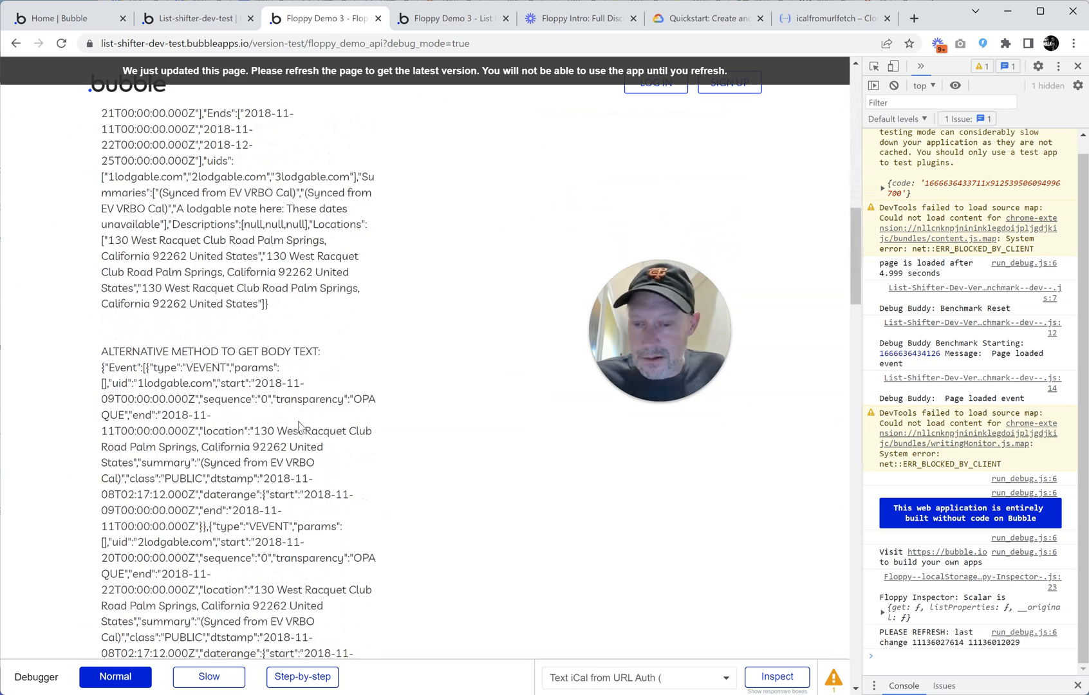
pyautogui.scroll(-10, 285, 424)
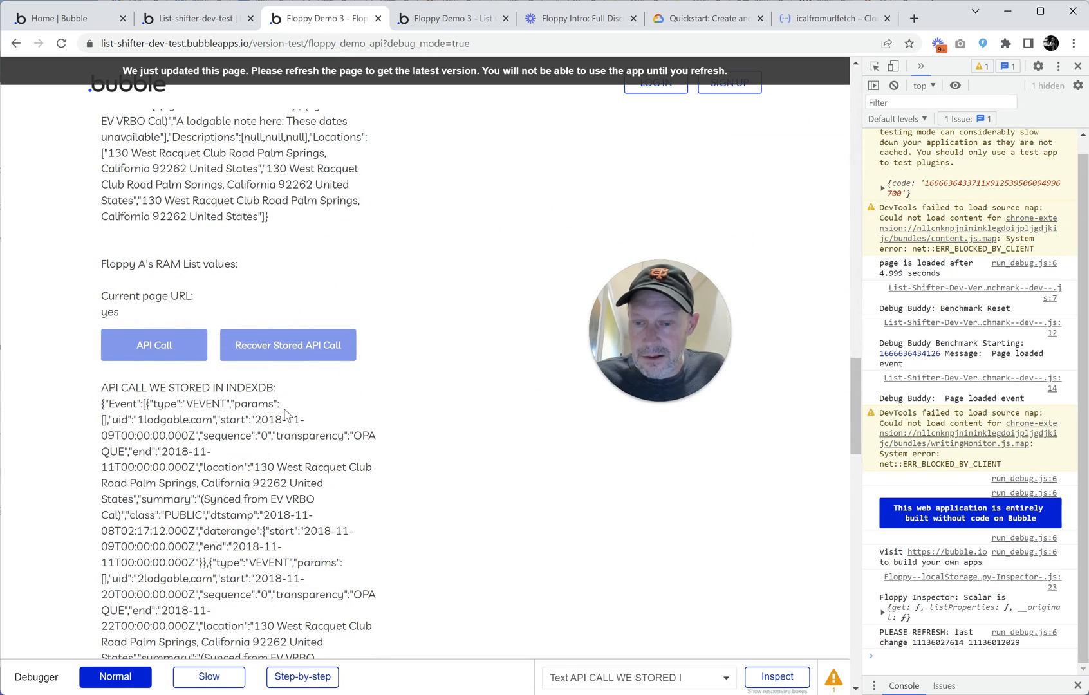
pyautogui.scroll(3, 289, 408)
# - Add FLOPPY in front of the stored-call text's heading so it reads FLOPPY API CALL WE STORED IN INDEXDB:
pyautogui.click(227, 25)
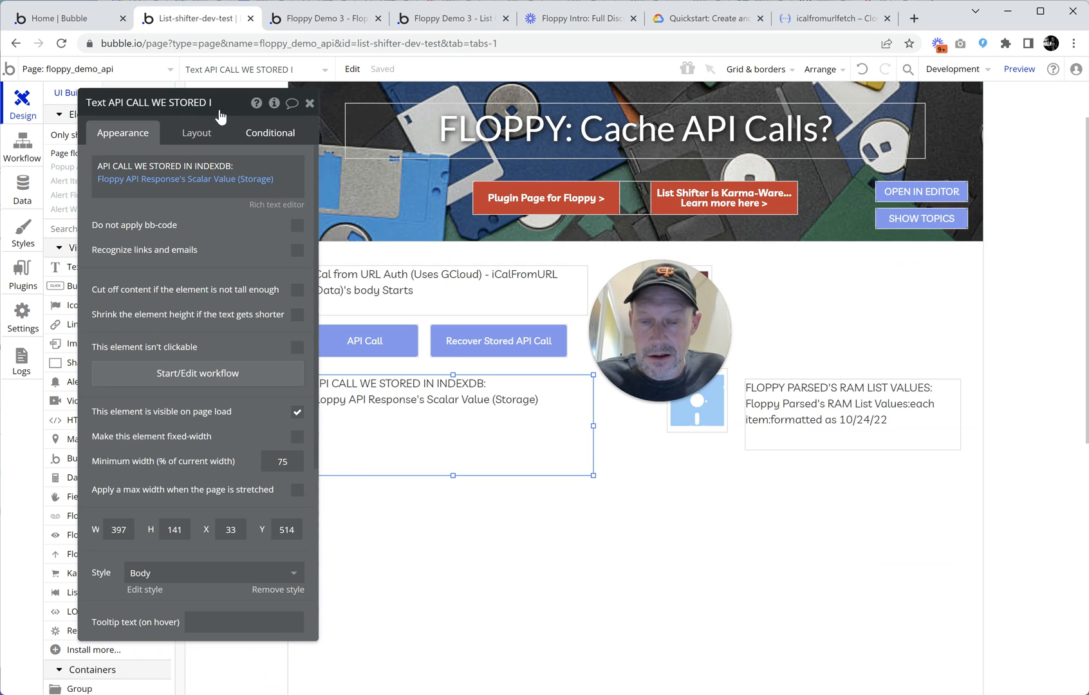
pyautogui.moveTo(230, 108); pyautogui.dragTo(892, 135)
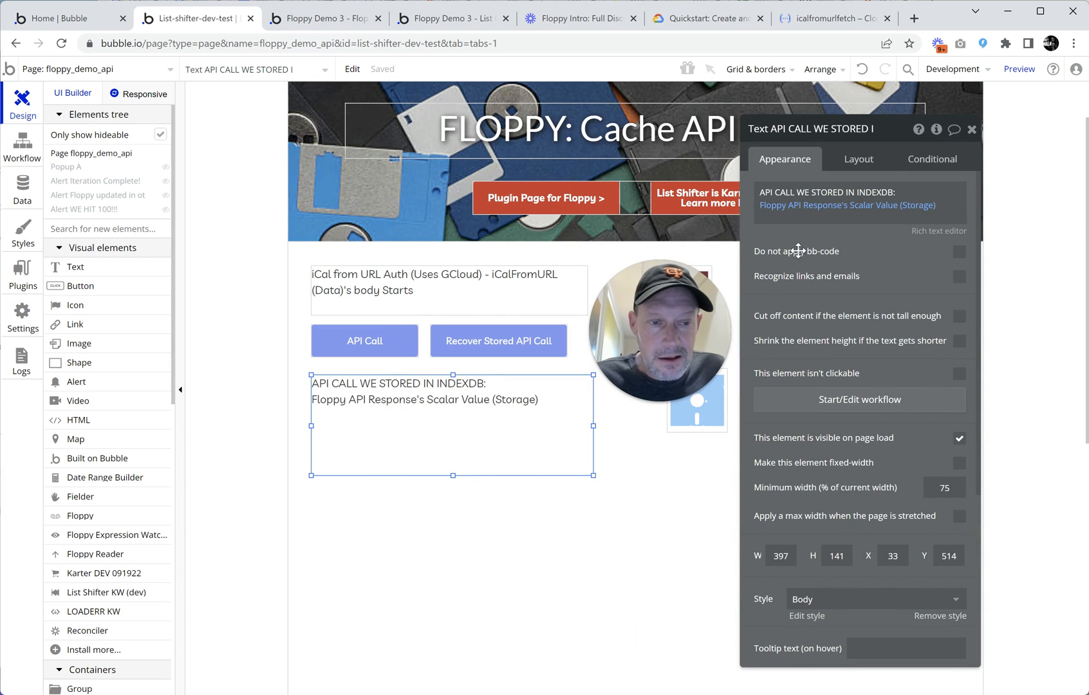
pyautogui.tripleClick(761, 192)
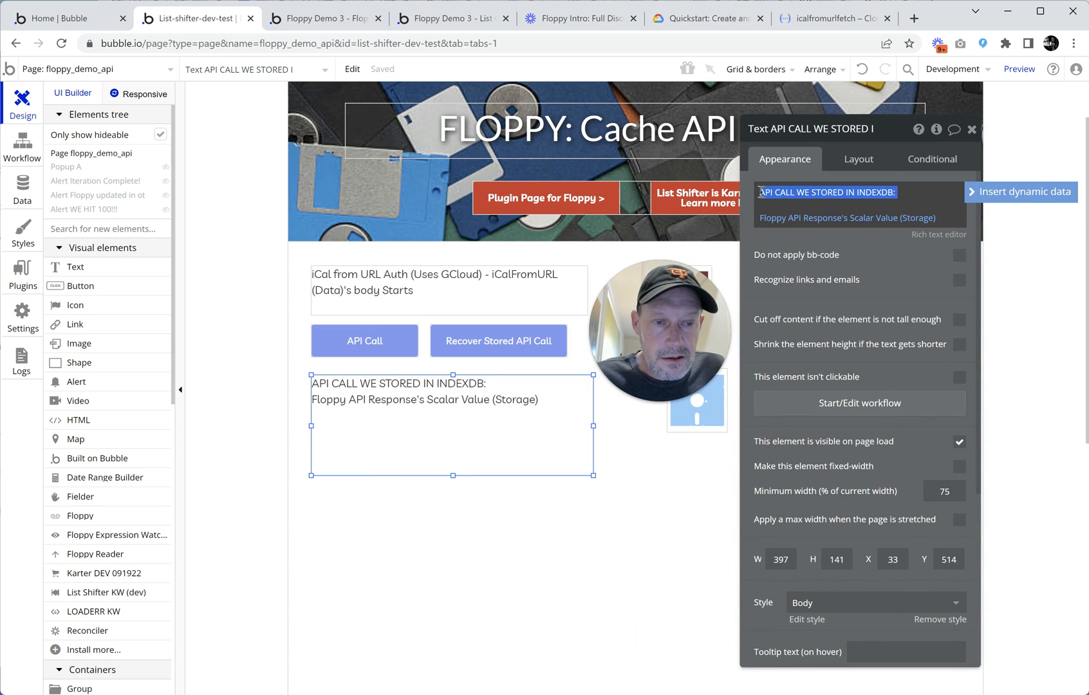
pyautogui.press('capslock')
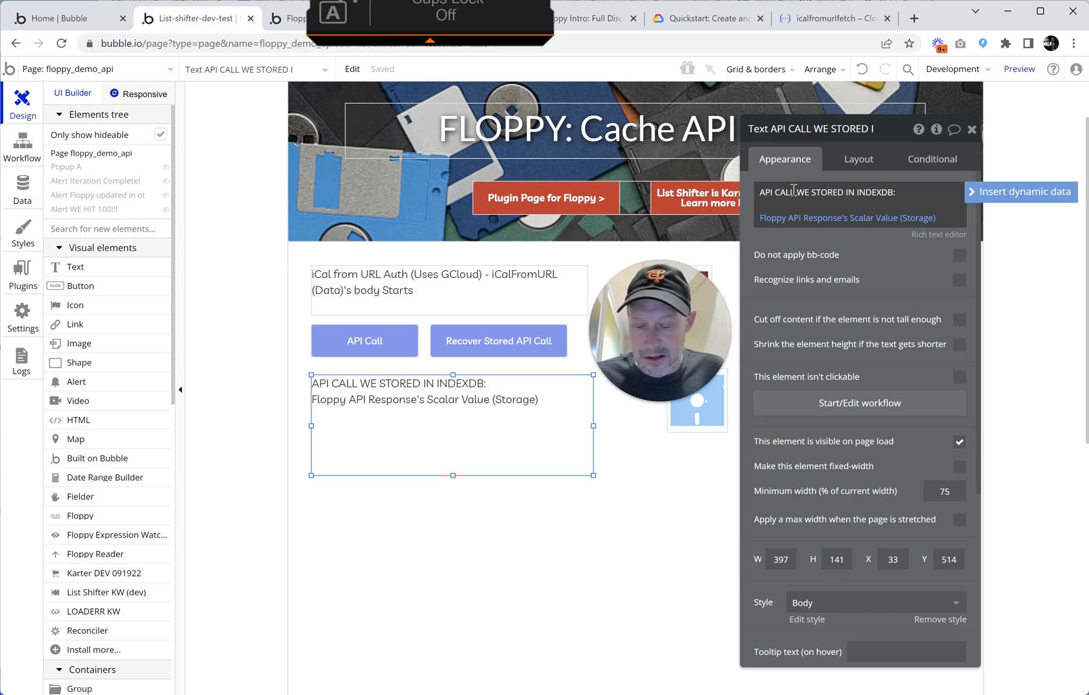
pyautogui.write('flop')
pyautogui.press('BackSpace')
pyautogui.press('BackSpace')
pyautogui.press('capslock')
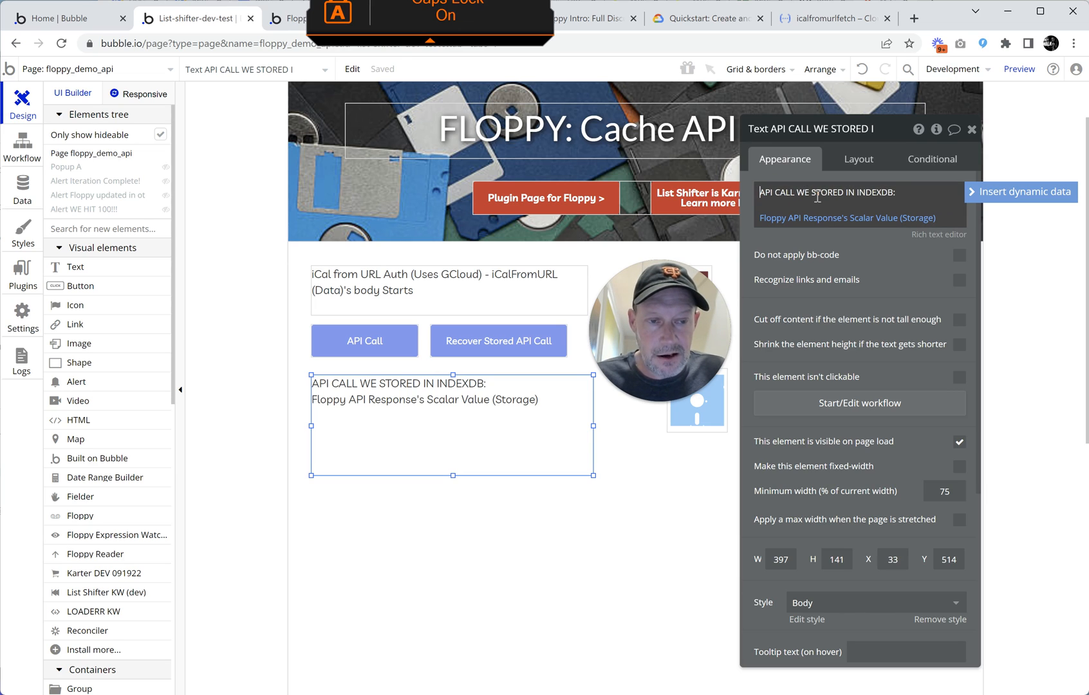
pyautogui.write('FLOPPY')
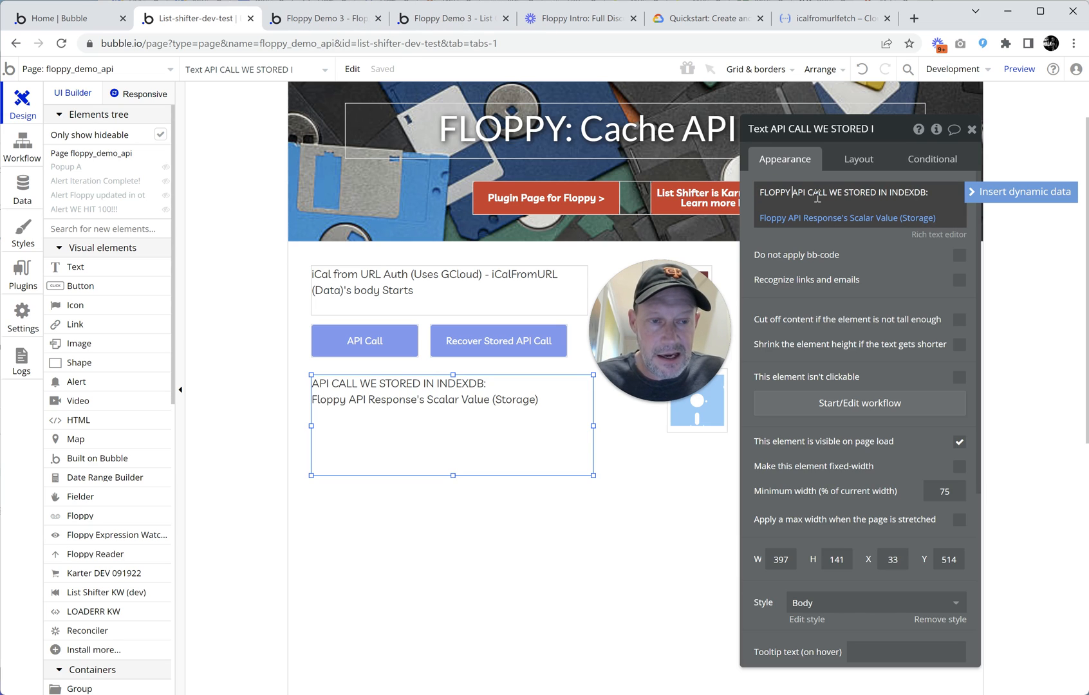
pyautogui.click(812, 139)
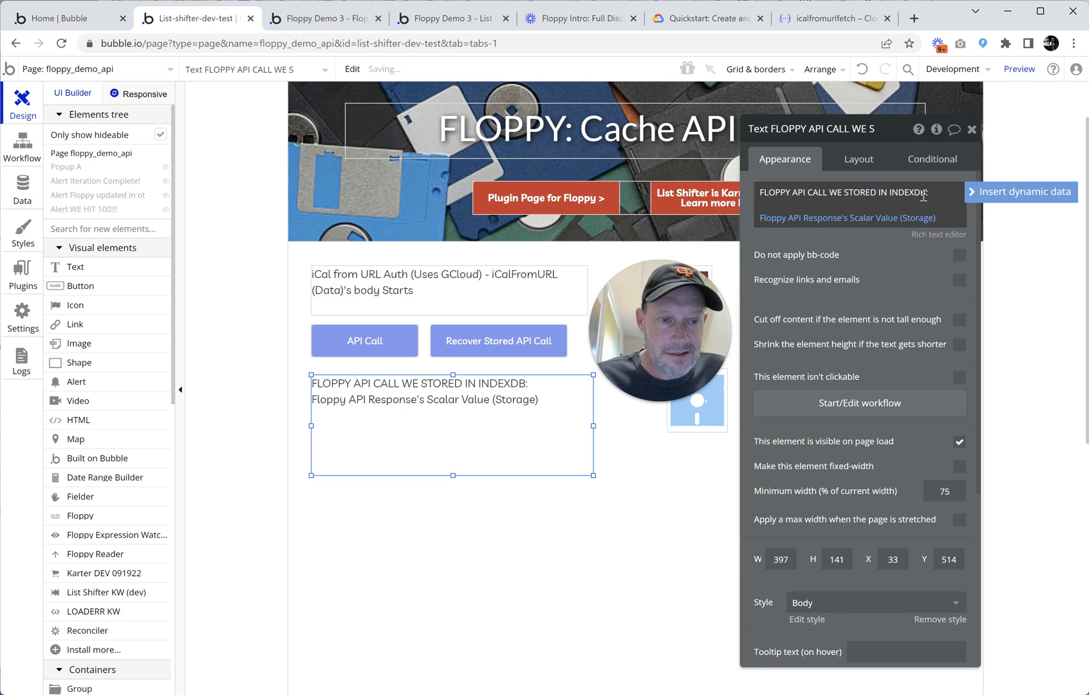
# - Reload the preview page and check the stored API call text under its new heading
pyautogui.click(359, 22)
pyautogui.scroll(-5, 515, 392)
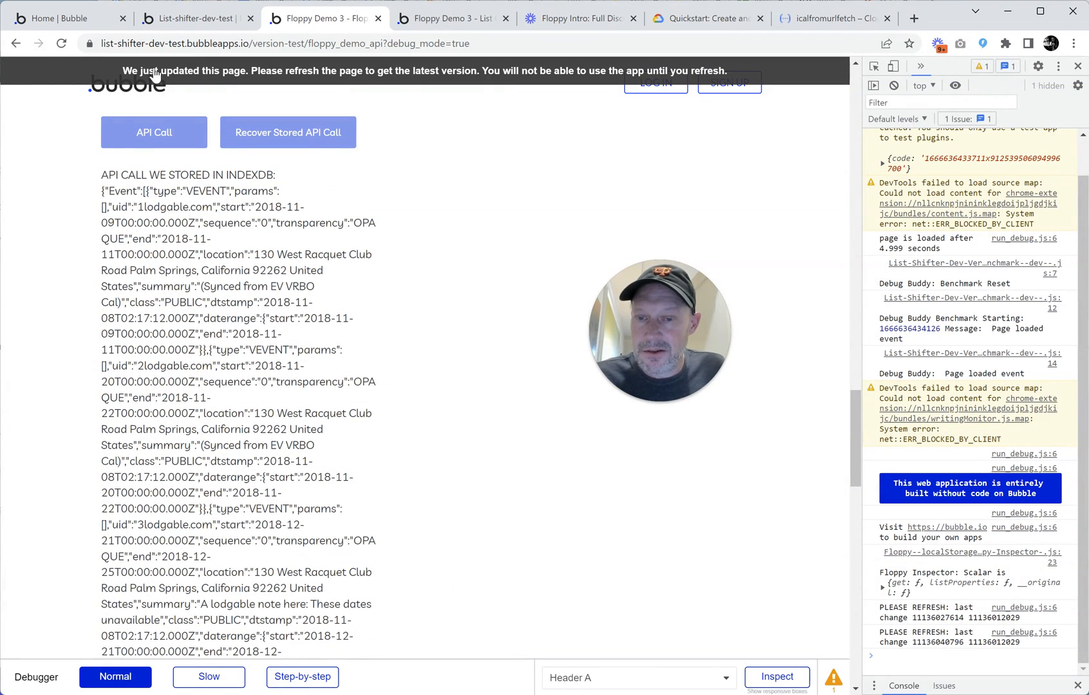
pyautogui.hotkey('ctrl', 'r')
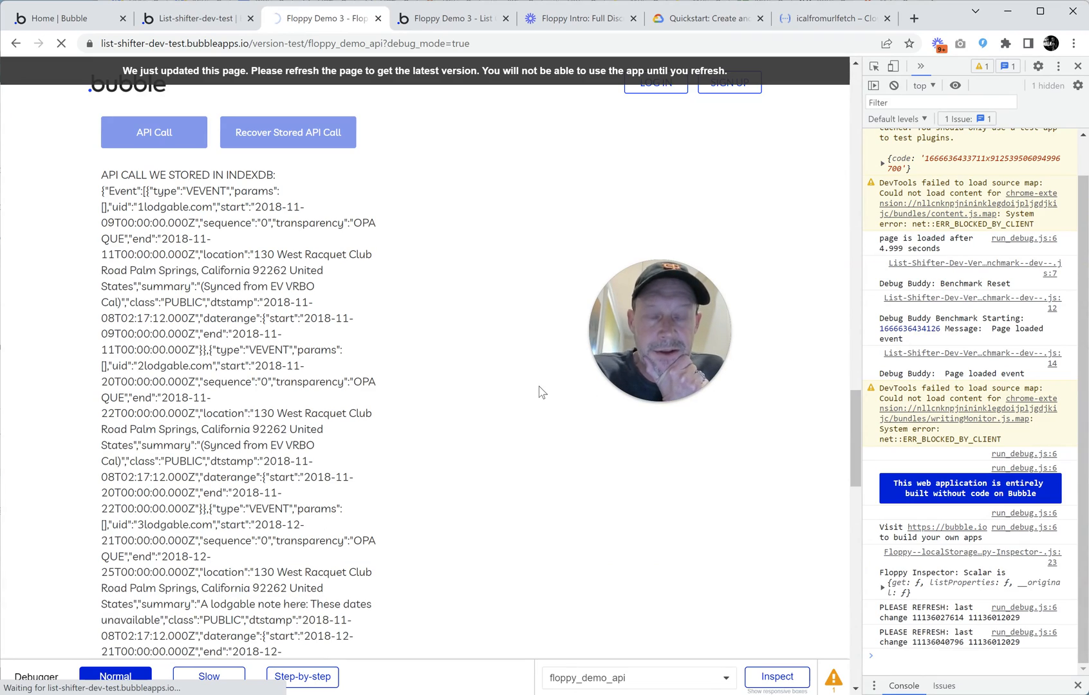
pyautogui.scroll(-1, 541, 392)
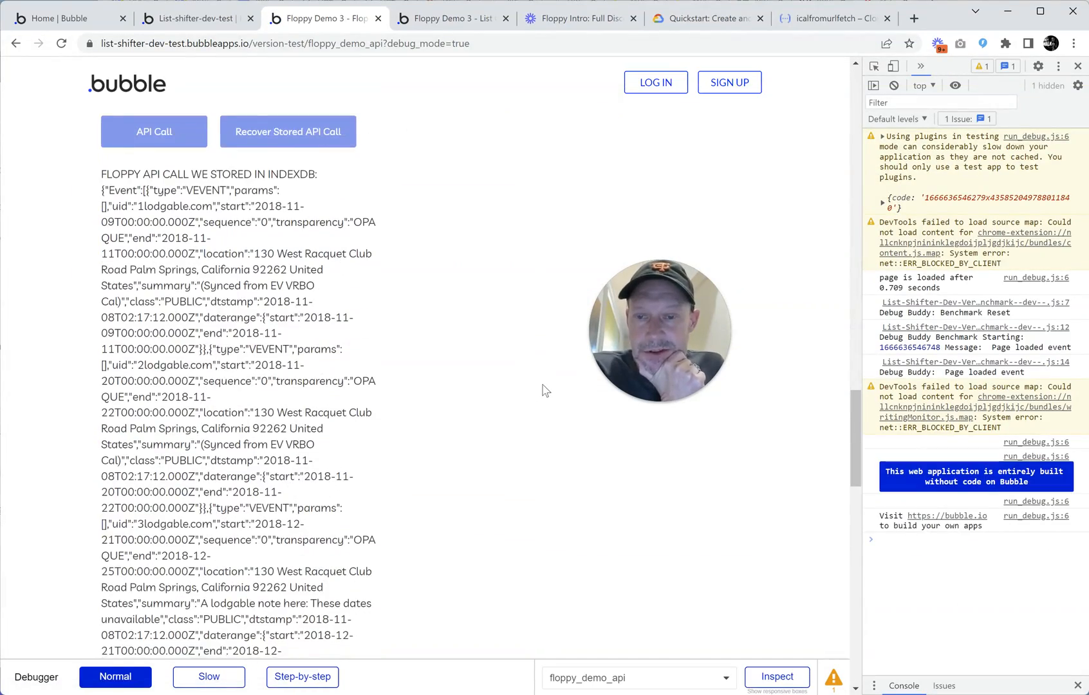
pyautogui.scroll(-4, 540, 392)
pyautogui.scroll(8, 538, 391)
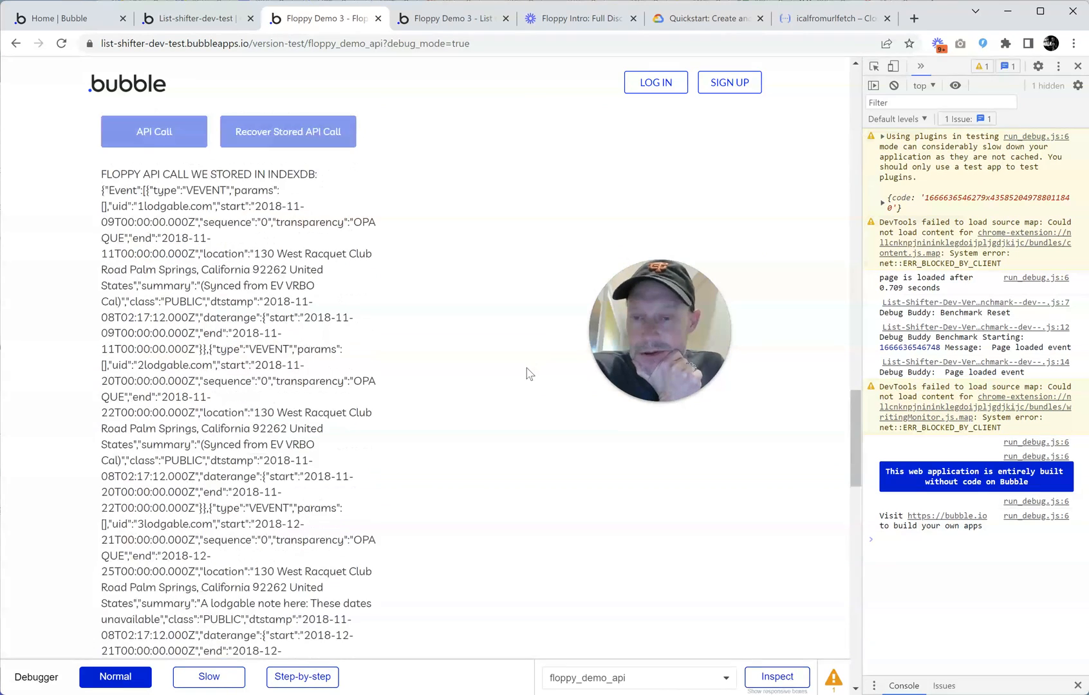
# - Run API Call on the preview page and look through the raw body and stored-call outputs
pyautogui.click(135, 283)
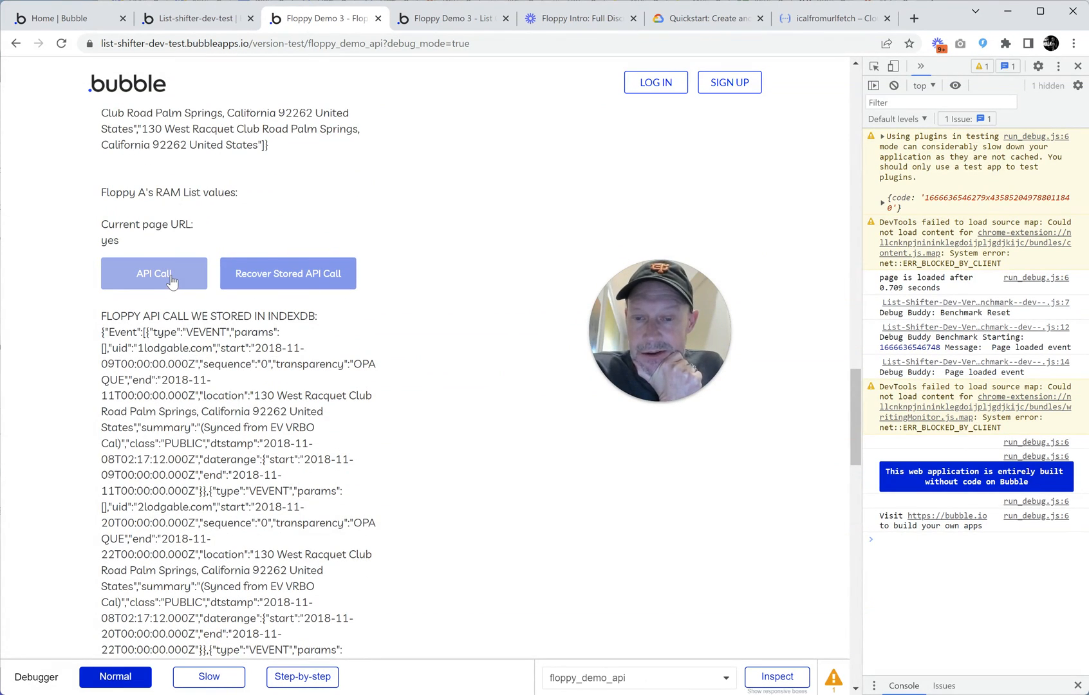
pyautogui.click(204, 322)
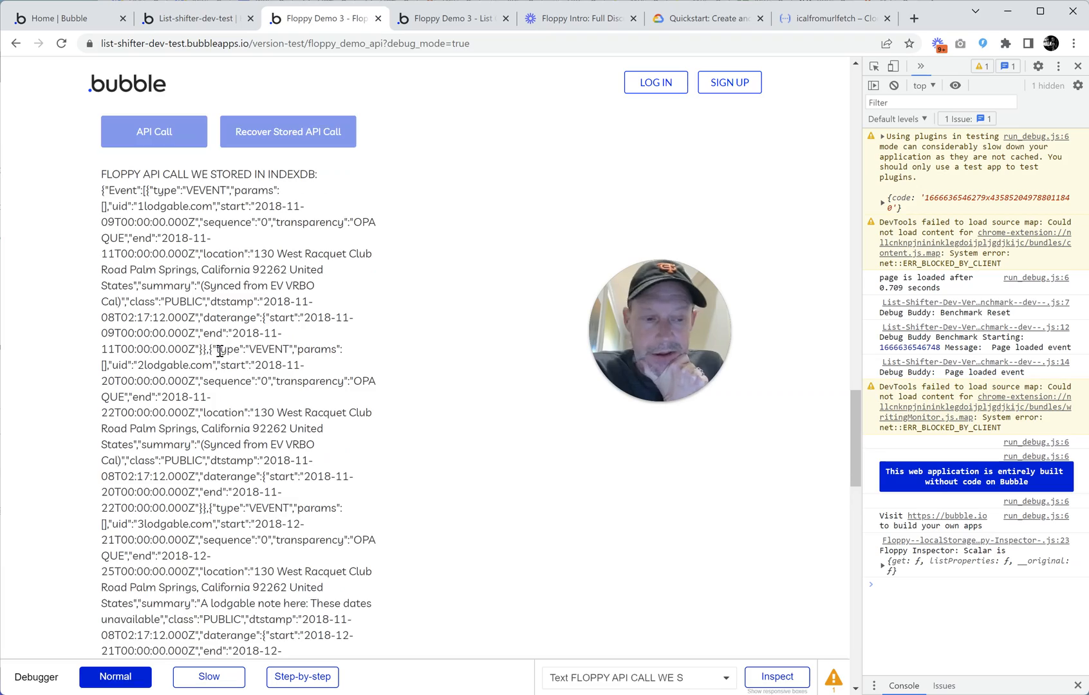
pyautogui.scroll(3, 221, 352)
pyautogui.scroll(15, 407, 392)
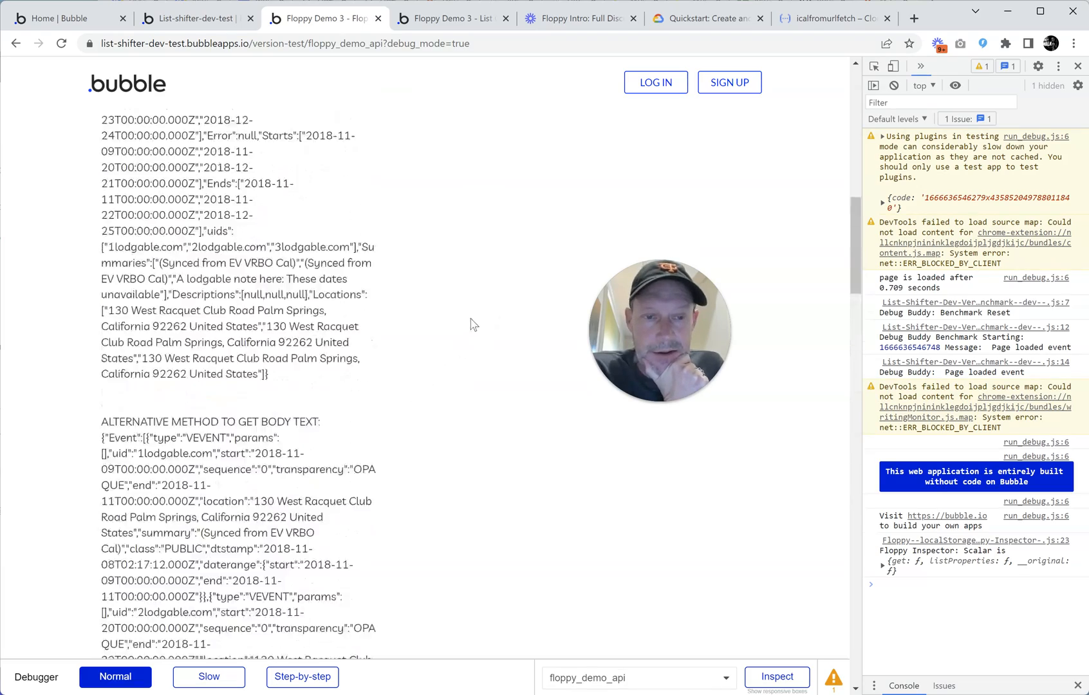
pyautogui.scroll(-15, 502, 287)
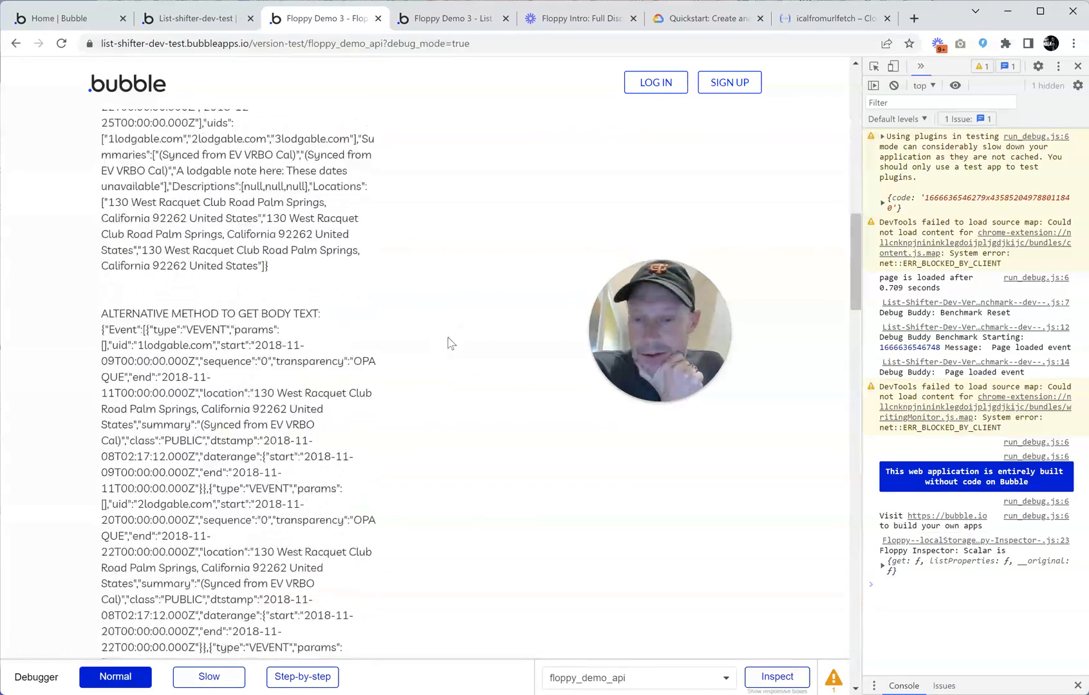
pyautogui.scroll(-2, 386, 380)
# - Run Recover Stored API Call and check whether the Floppy Parsed RAM list values text shows dates
pyautogui.click(304, 418)
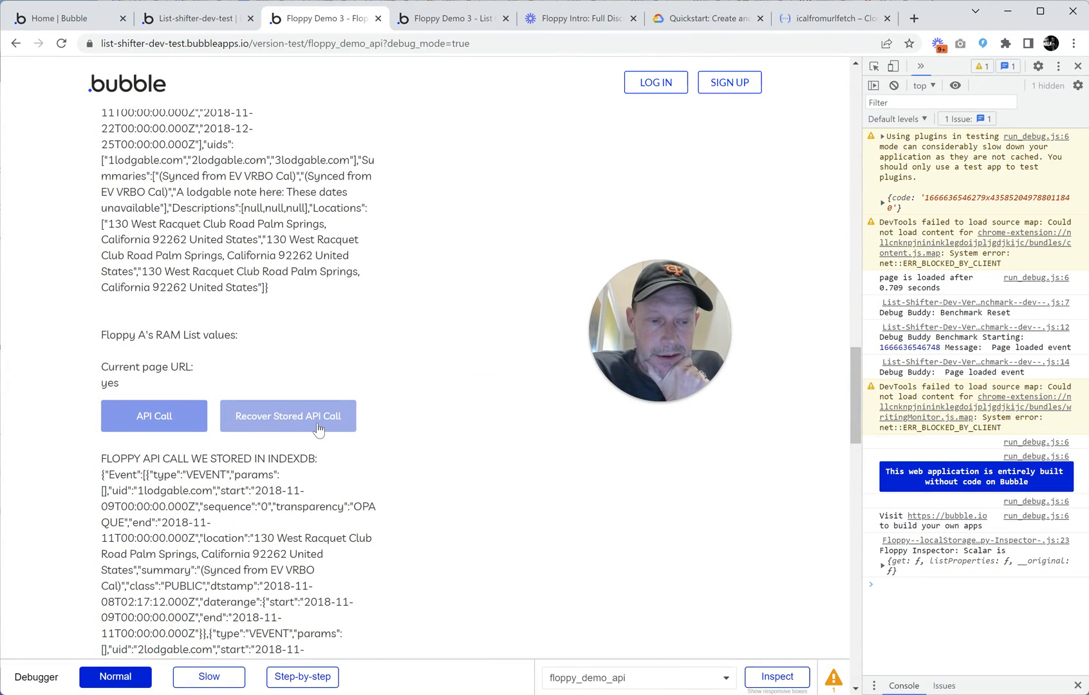
pyautogui.scroll(-6, 566, 245)
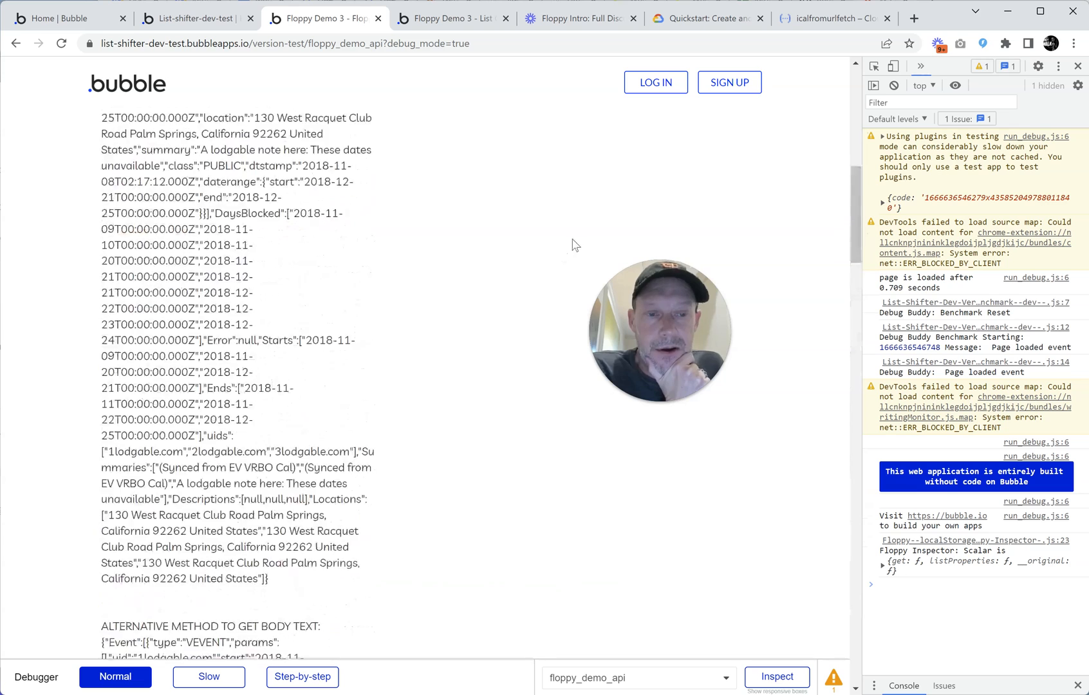
pyautogui.scroll(5, 568, 240)
pyautogui.scroll(-1, 569, 242)
pyautogui.moveTo(631, 333); pyautogui.dragTo(425, 273)
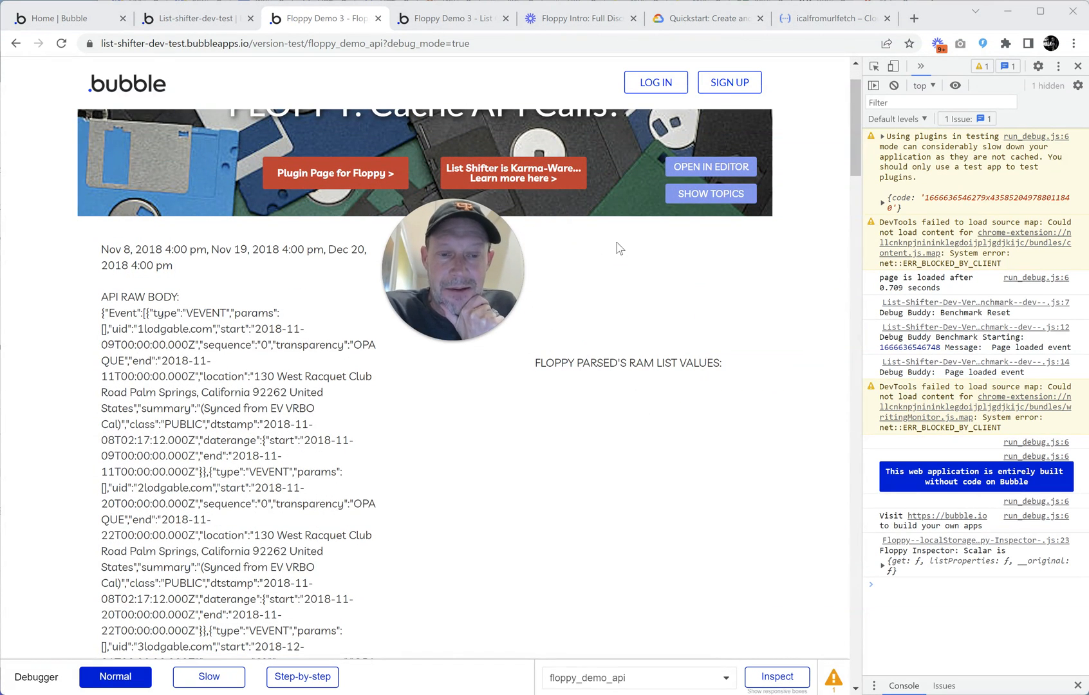
# - In the Recover Stored API button workflow, set Floppy Parsed's RAM List Value to the step 1 result's Starts
pyautogui.click(223, 23)
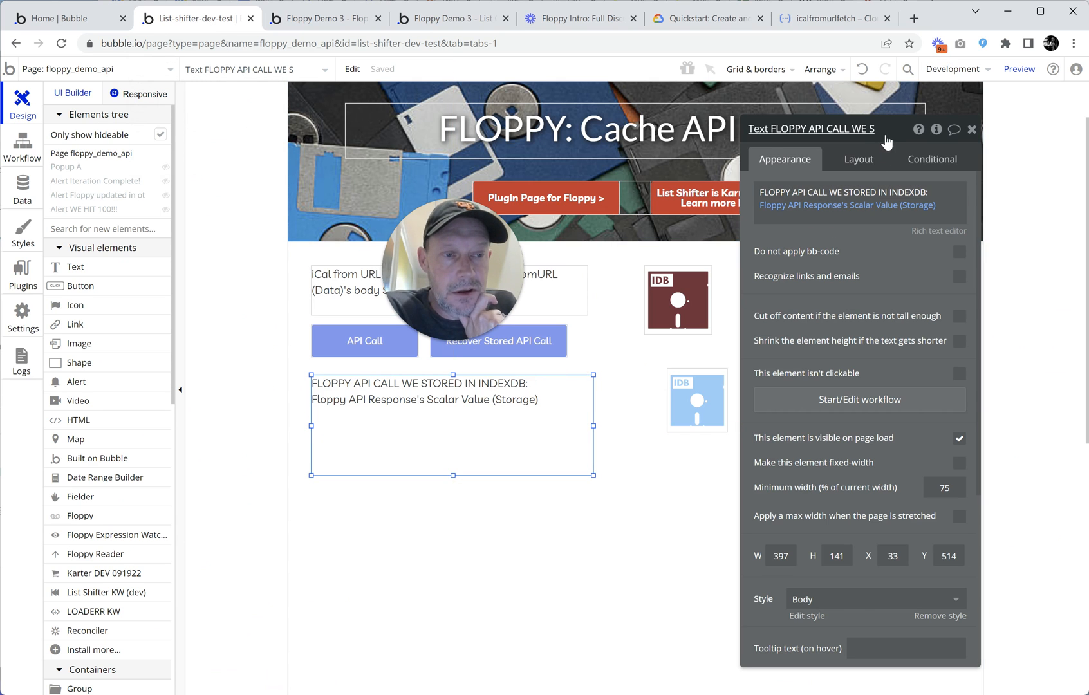
pyautogui.moveTo(885, 137); pyautogui.dragTo(309, 176)
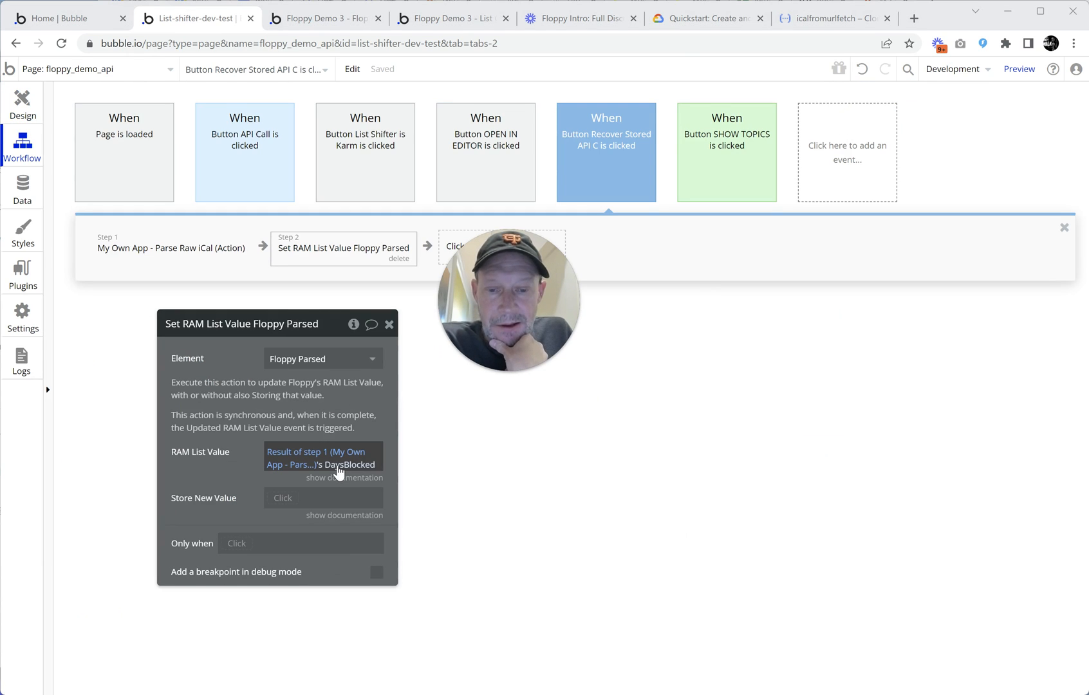
pyautogui.click(338, 464)
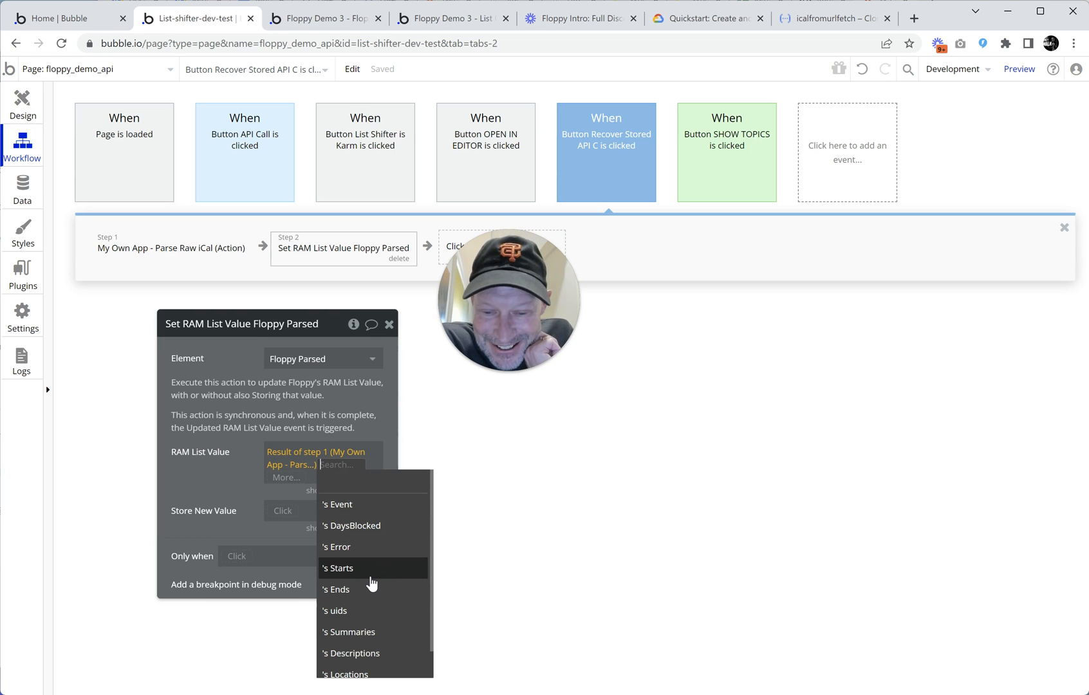
pyautogui.click(371, 574)
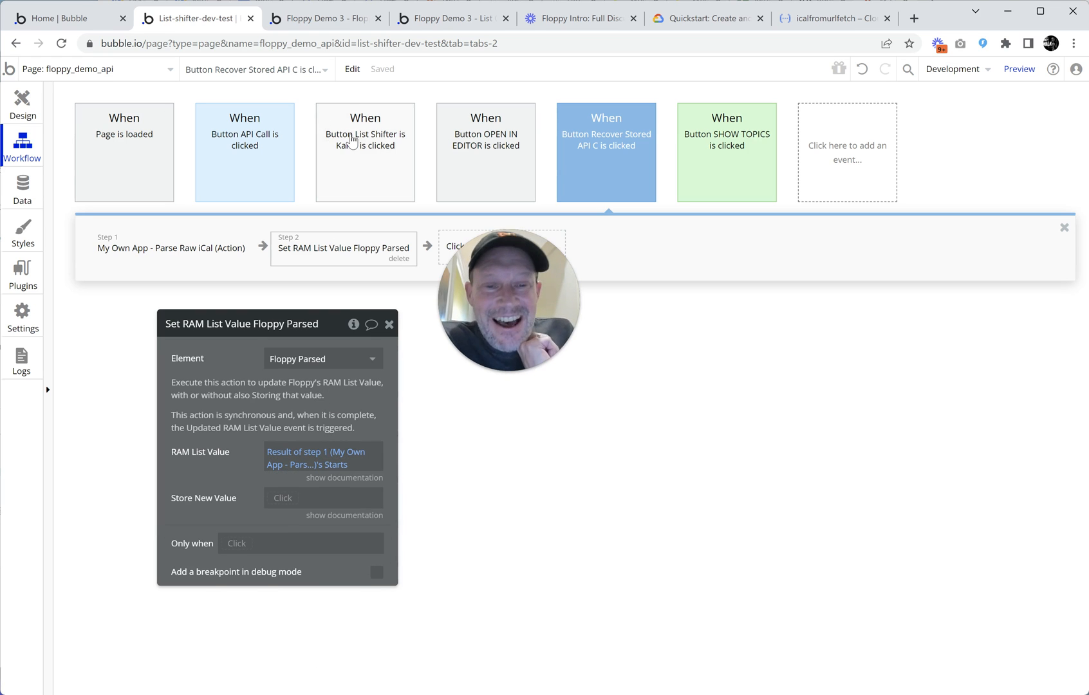
# - Reload the preview page and run Recover Stored API Call with the changed RAM list source
pyautogui.click(338, 18)
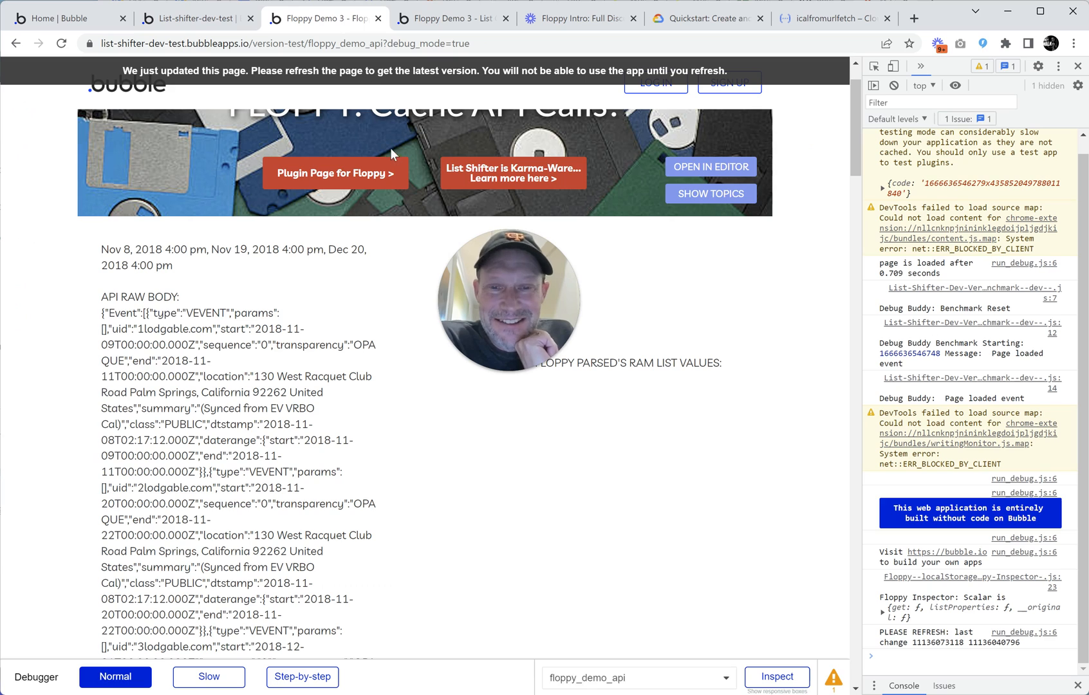
pyautogui.click(418, 83)
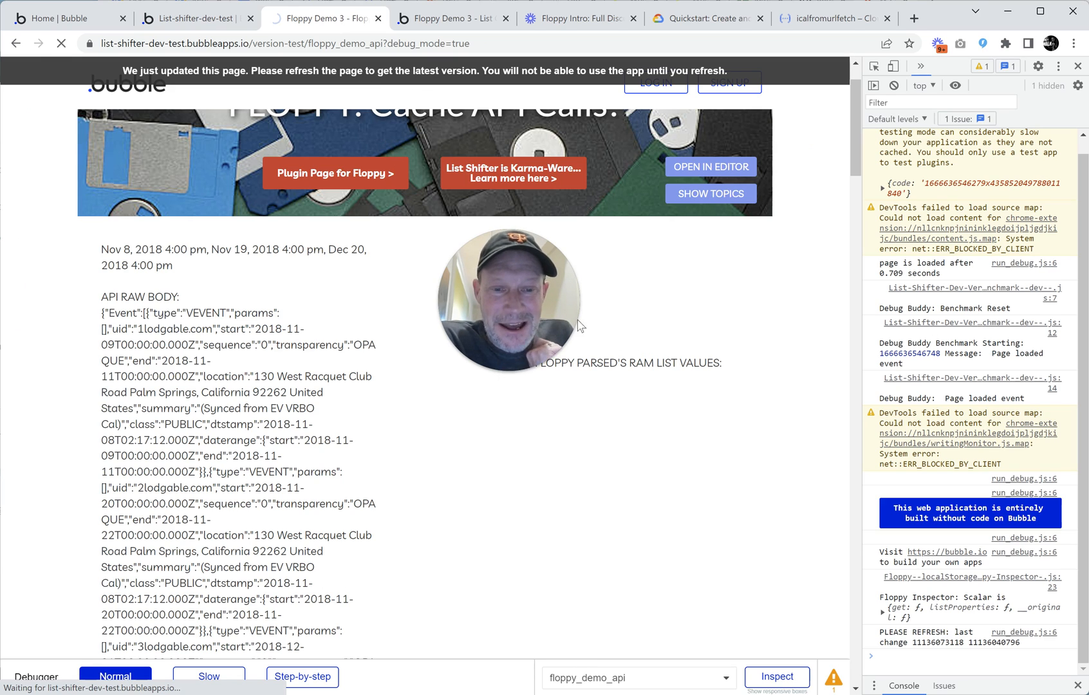
pyautogui.moveTo(550, 319); pyautogui.dragTo(481, 296)
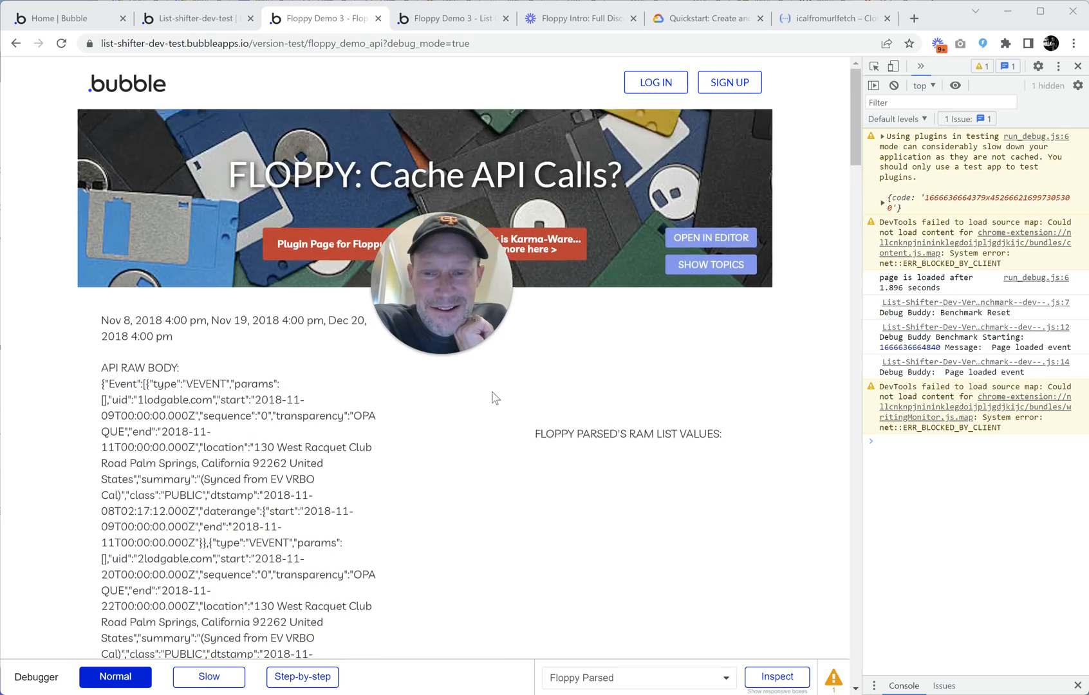
pyautogui.scroll(-8, 490, 397)
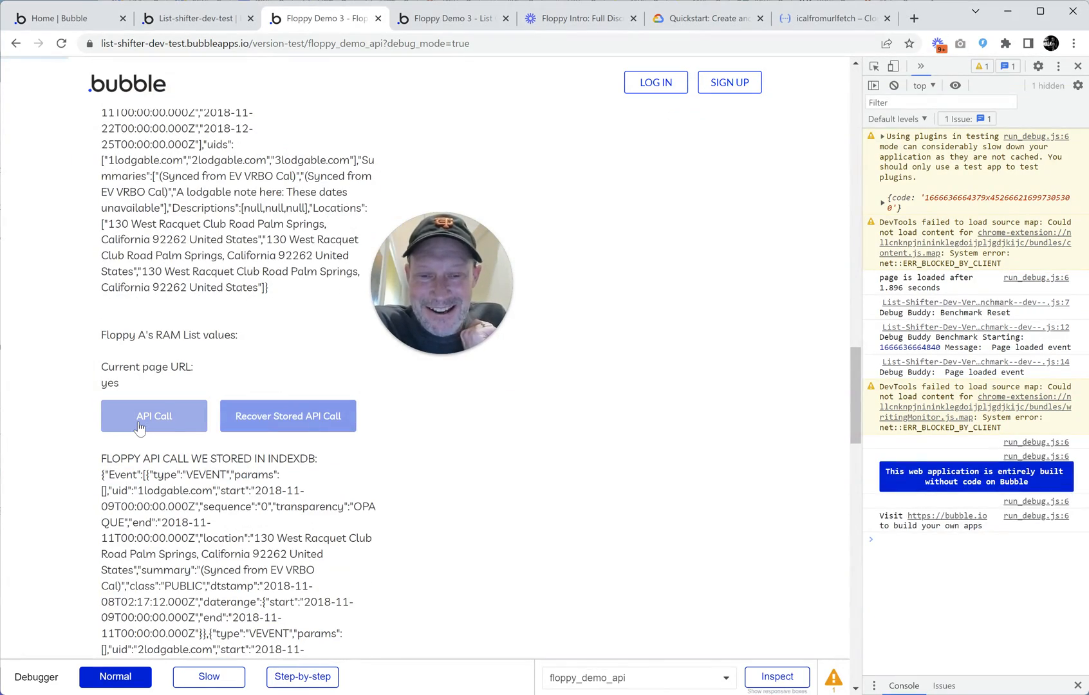
pyautogui.click(295, 430)
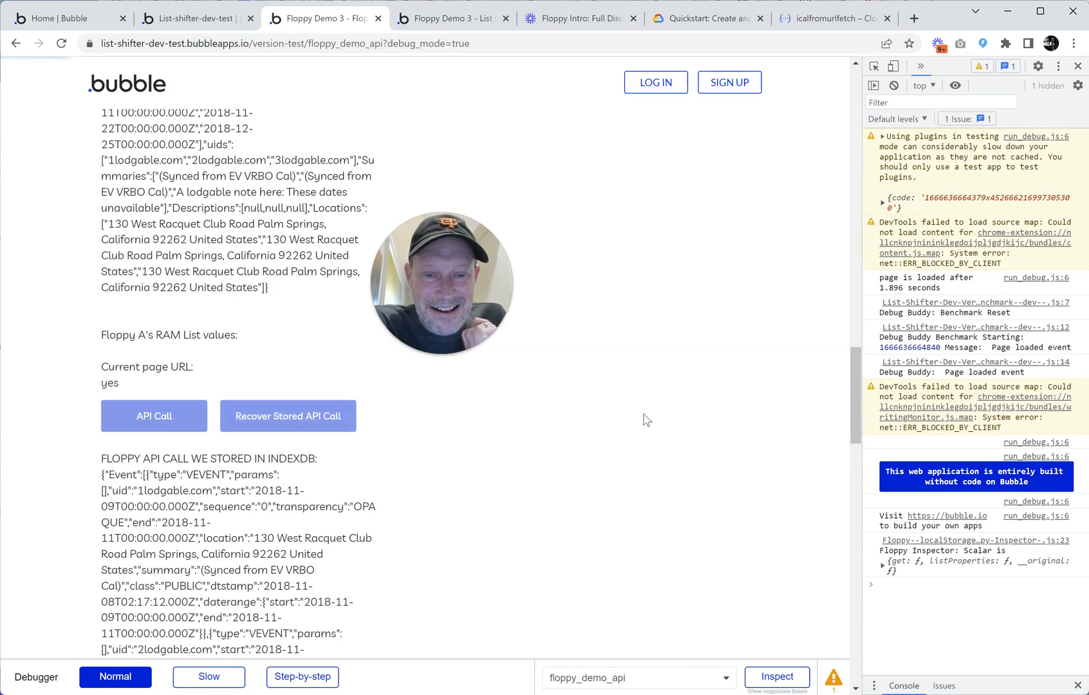
# - Check the Floppy Parsed RAM list values text on the preview page for the Starts dates
pyautogui.scroll(20, 645, 417)
pyautogui.scroll(4, 647, 399)
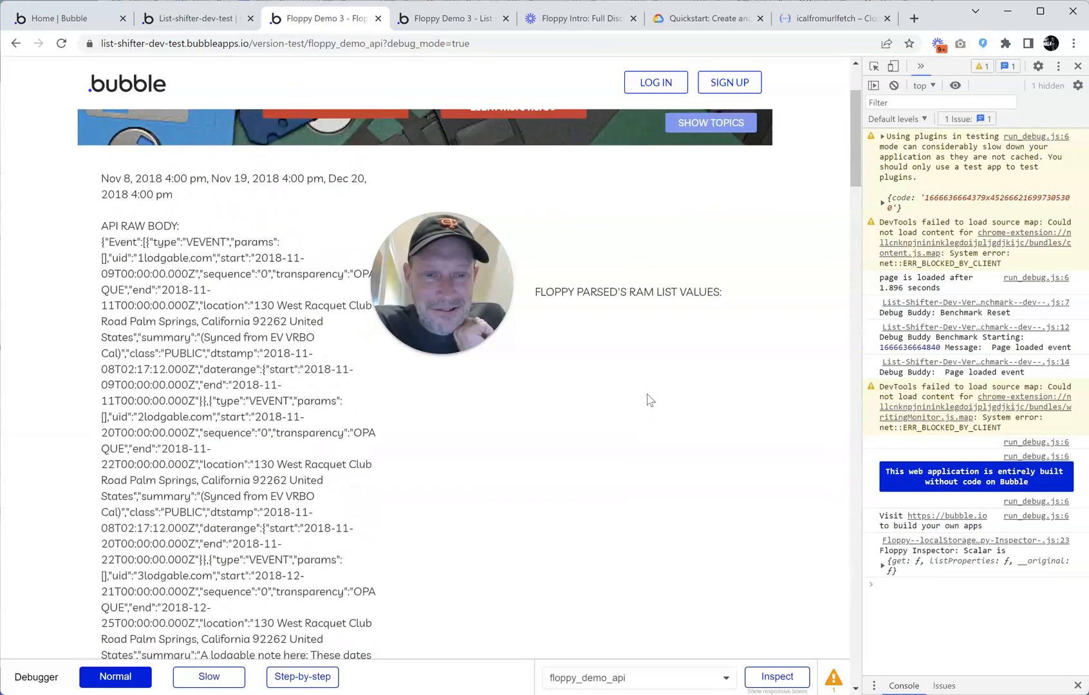
pyautogui.scroll(-10, 644, 402)
pyautogui.scroll(-5, 623, 411)
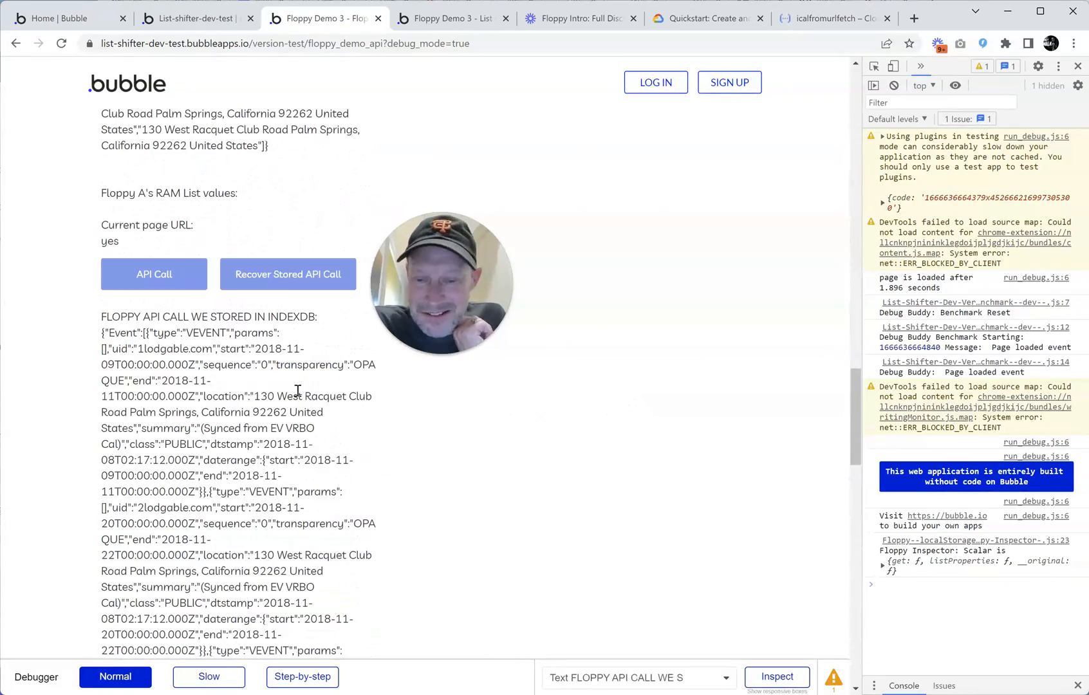
pyautogui.scroll(20, 644, 296)
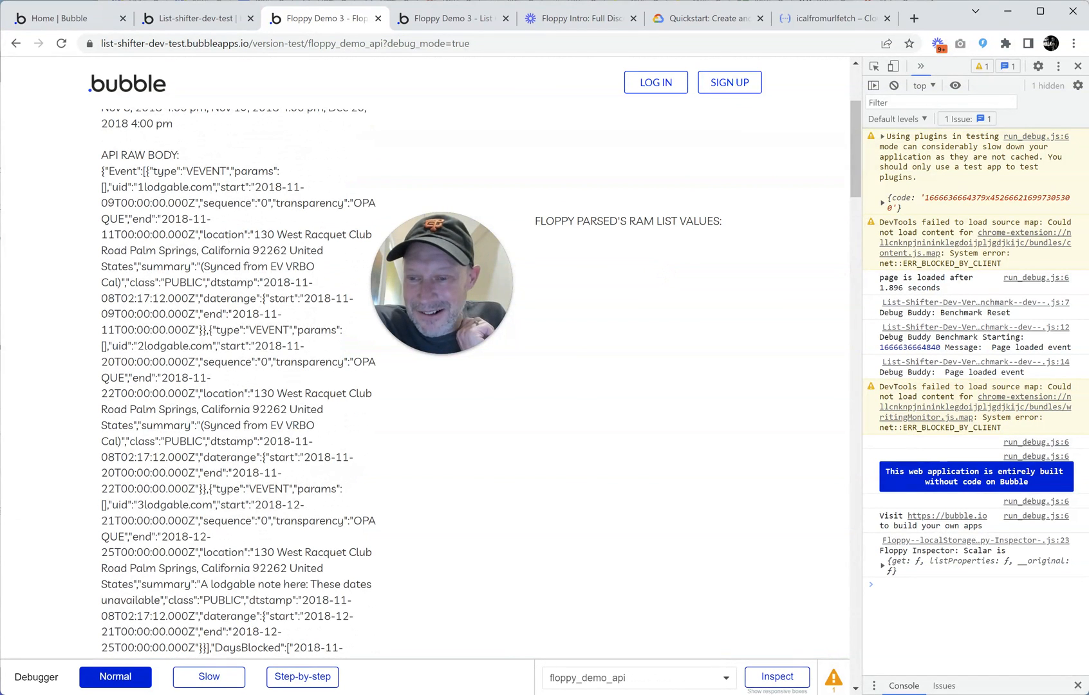
# - Examine the raw-response parameter value of the Parse Raw iCal (Action) call in the API Connector
pyautogui.hotkey('ctrl', 'shift', 'Tab')
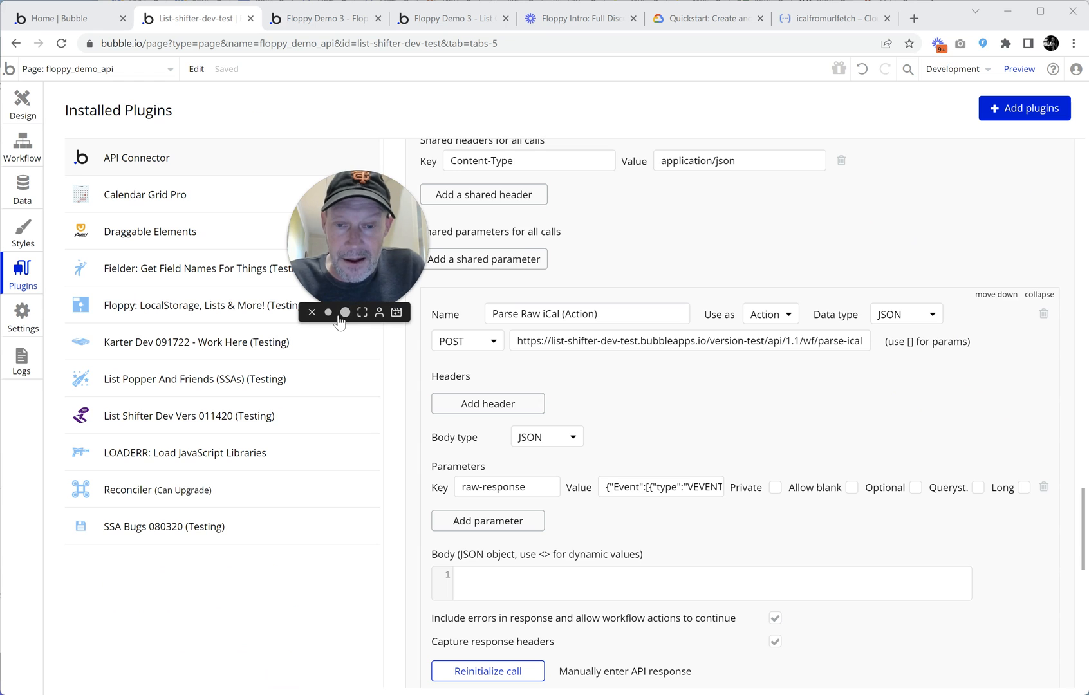
pyautogui.click(344, 315)
pyautogui.moveTo(440, 279); pyautogui.dragTo(343, 428)
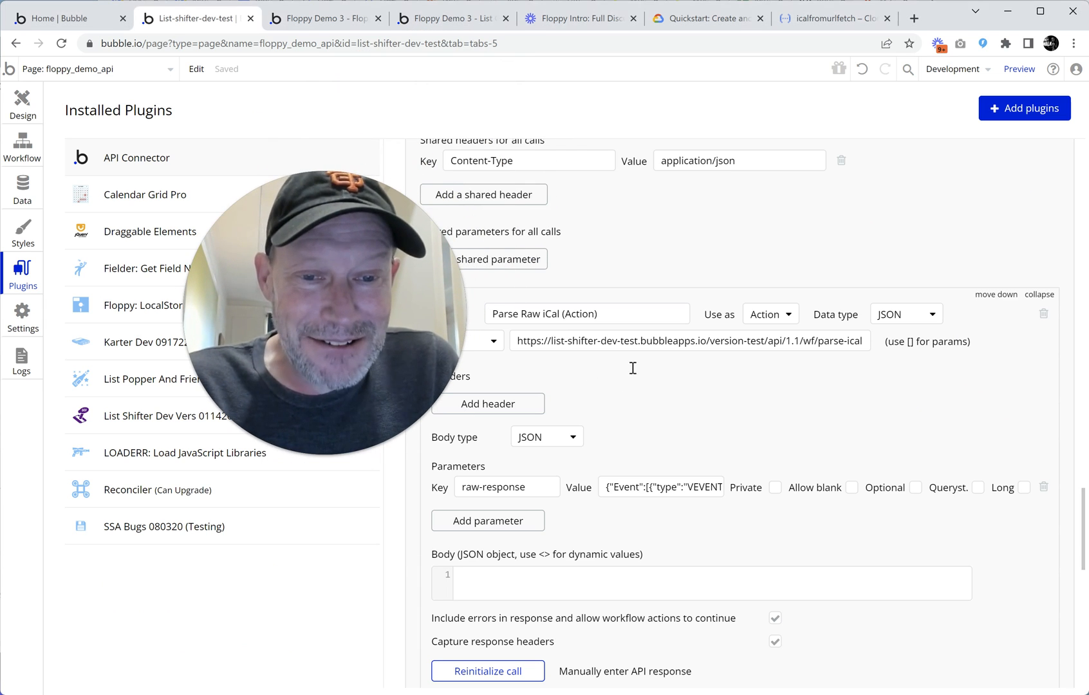
pyautogui.moveTo(514, 314); pyautogui.dragTo(639, 314)
pyautogui.click(638, 315)
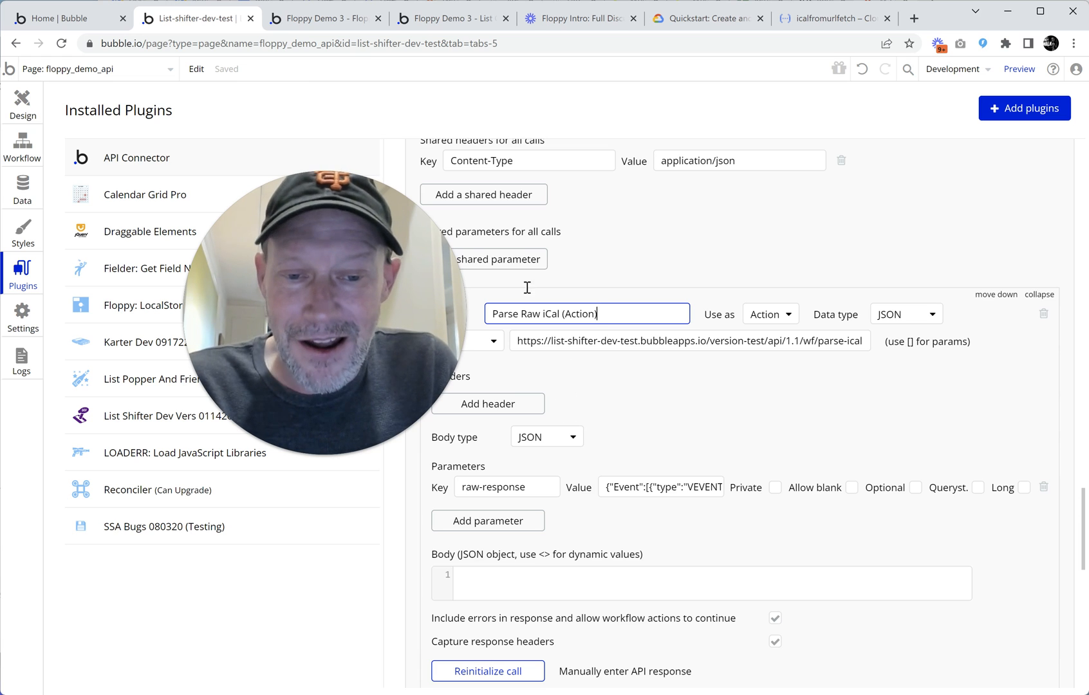
pyautogui.moveTo(370, 277); pyautogui.dragTo(396, 209)
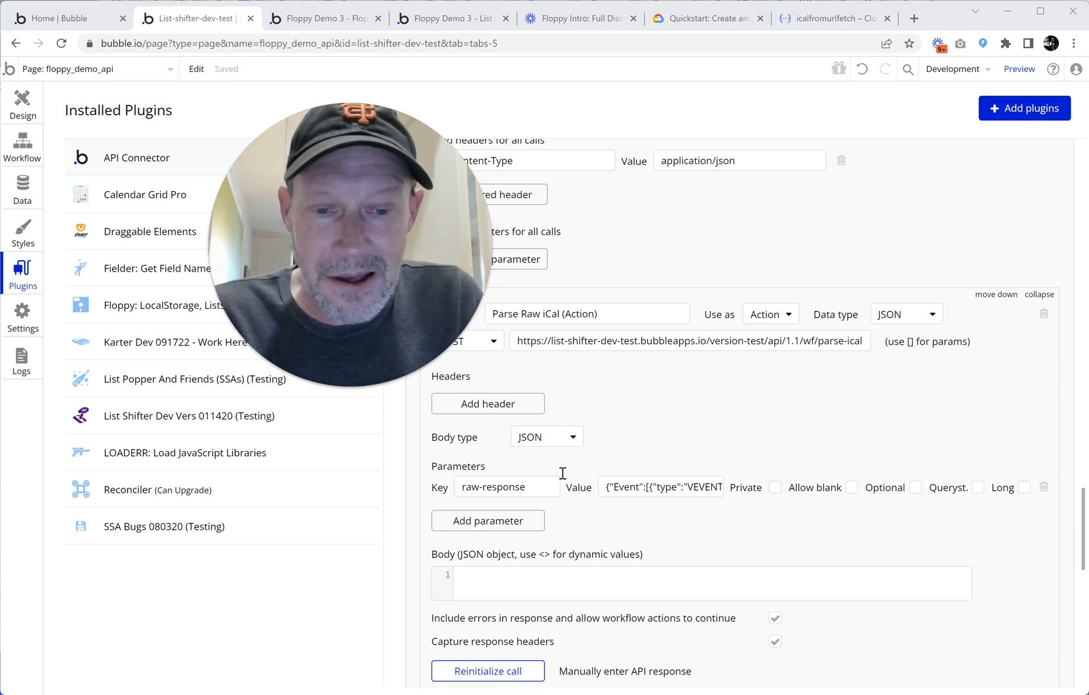
pyautogui.moveTo(607, 487); pyautogui.dragTo(646, 488)
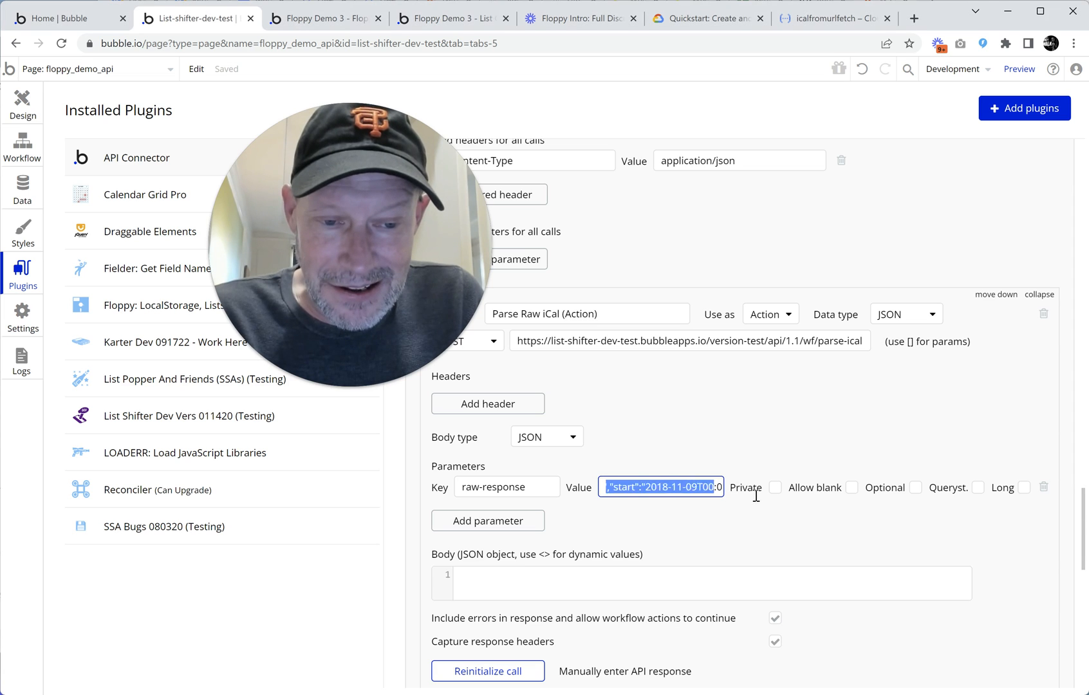
pyautogui.click(715, 490)
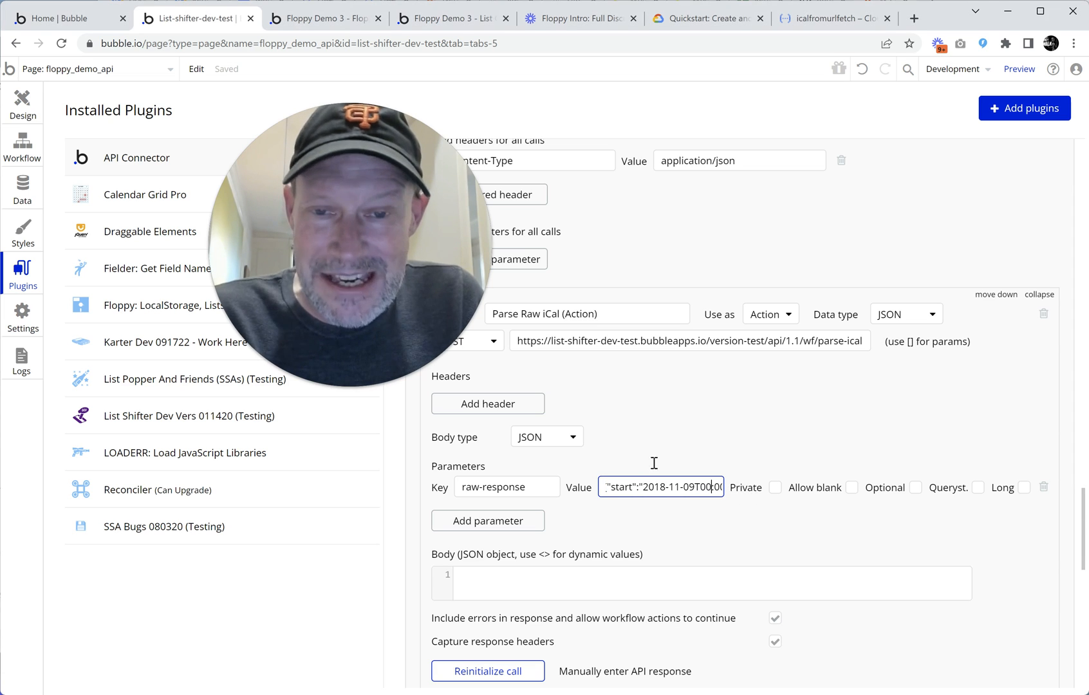
# - On the preview page, copy the complete JSON text under FLOPPY API CALL WE STORED IN INDEXDB
pyautogui.click(331, 25)
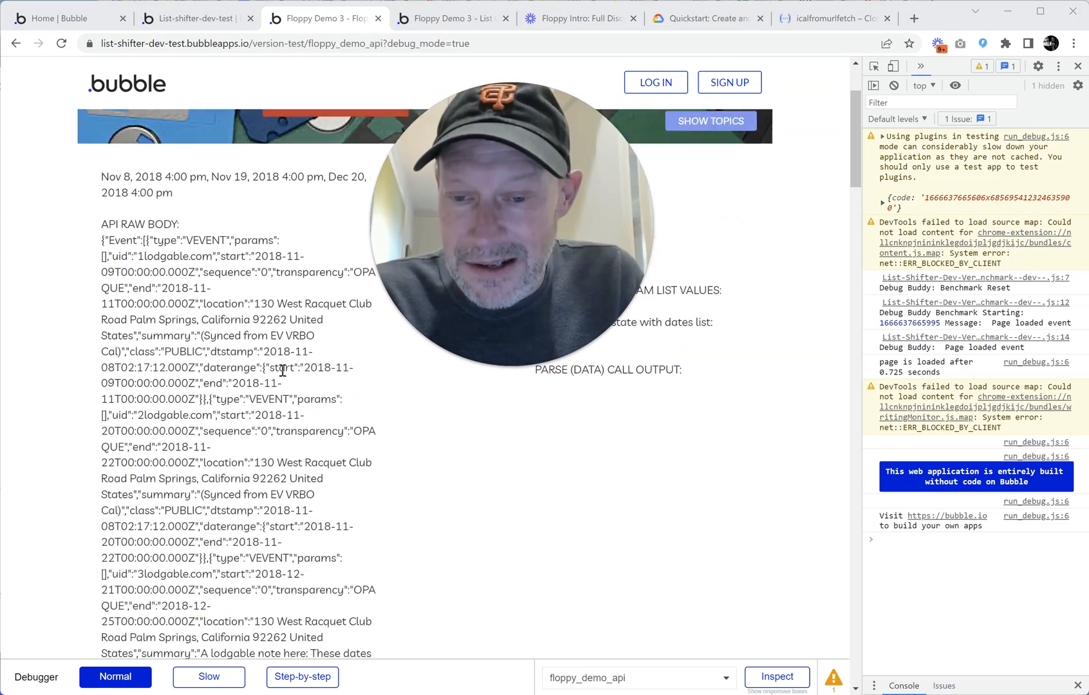
pyautogui.scroll(-10, 280, 373)
pyautogui.scroll(-5, 281, 373)
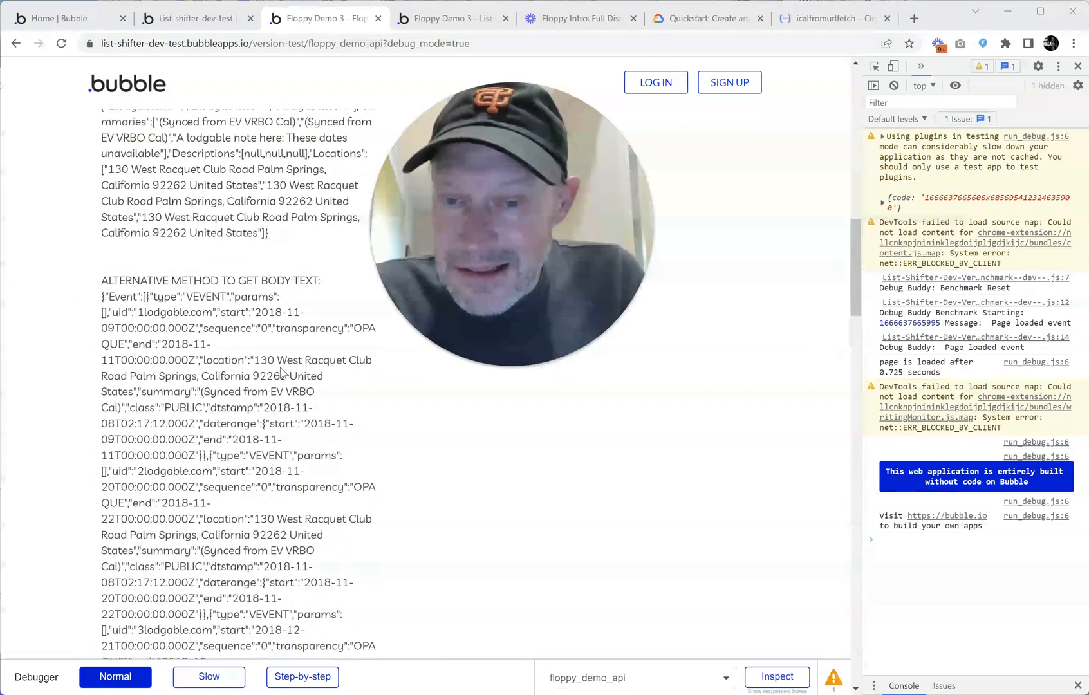
pyautogui.scroll(-10, 280, 372)
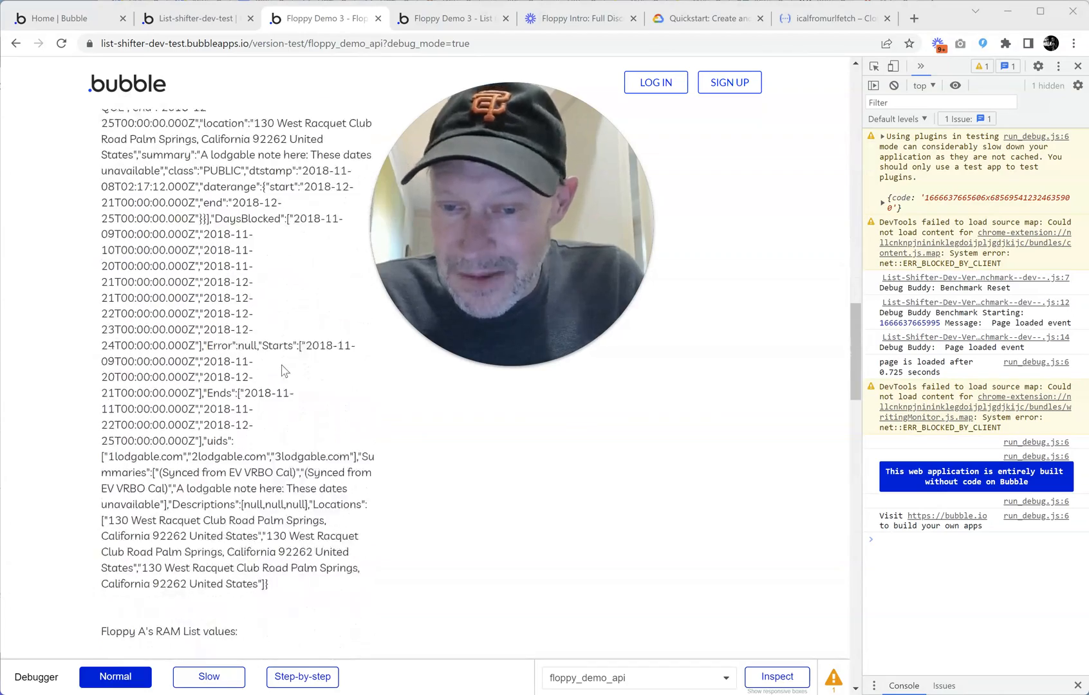
pyautogui.scroll(-5, 283, 363)
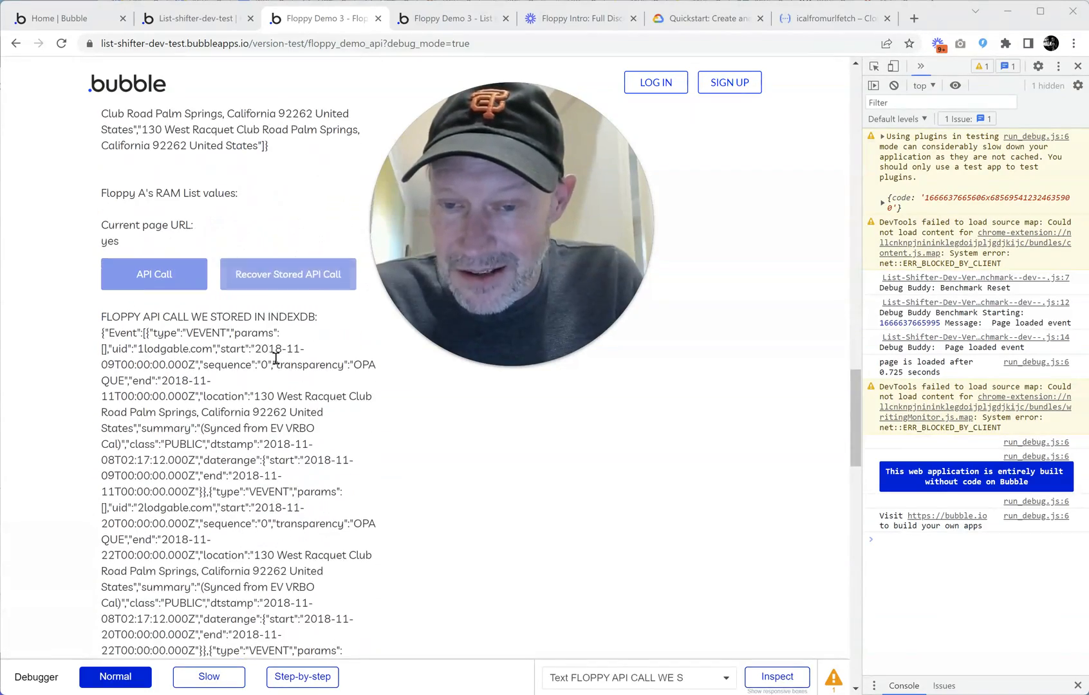
pyautogui.scroll(-2, 270, 357)
pyautogui.scroll(1, 81, 265)
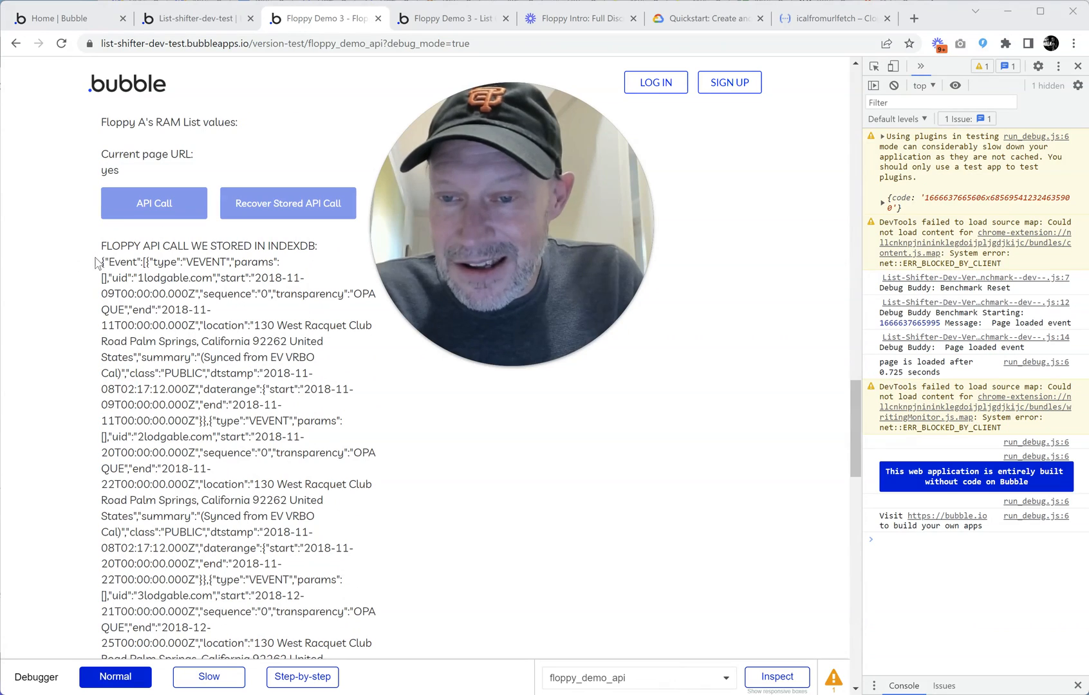
pyautogui.moveTo(98, 266); pyautogui.dragTo(181, 273)
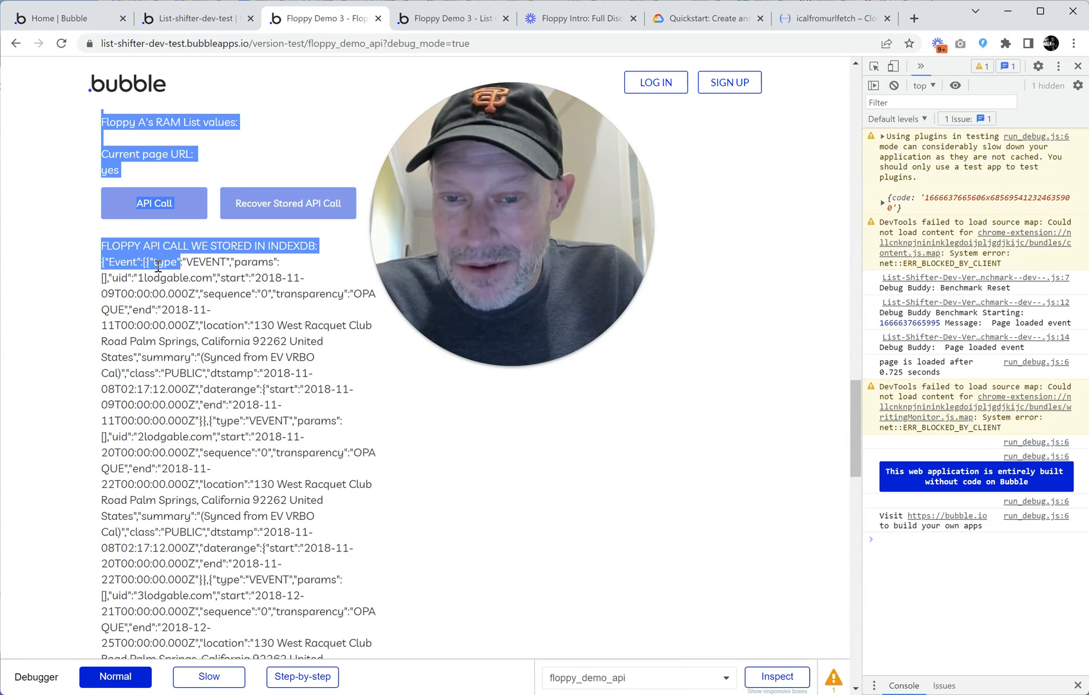
pyautogui.click(99, 267)
pyautogui.moveTo(104, 262); pyautogui.dragTo(347, 602)
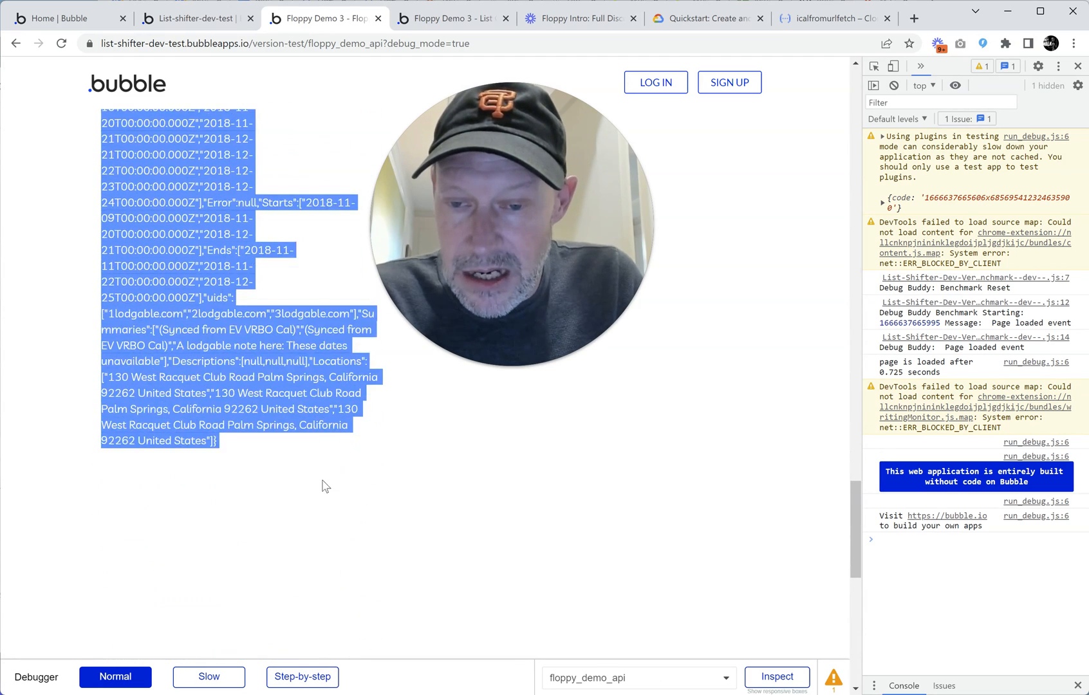
pyautogui.moveTo(324, 486); pyautogui.dragTo(288, 441)
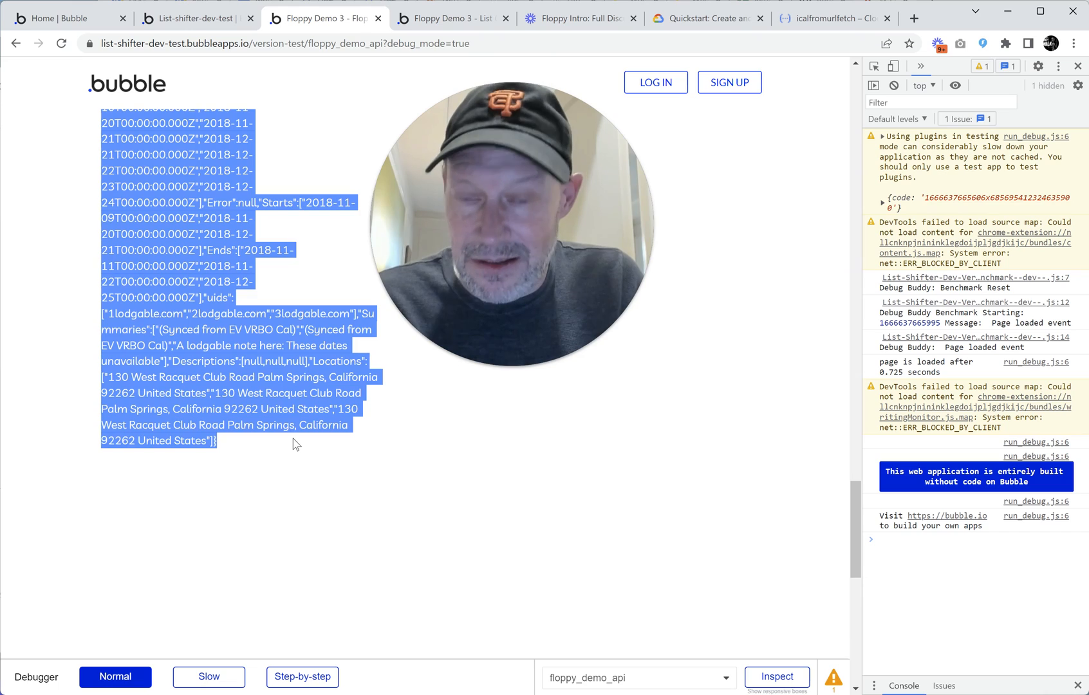
pyautogui.scroll(10, 287, 425)
pyautogui.scroll(3, 289, 417)
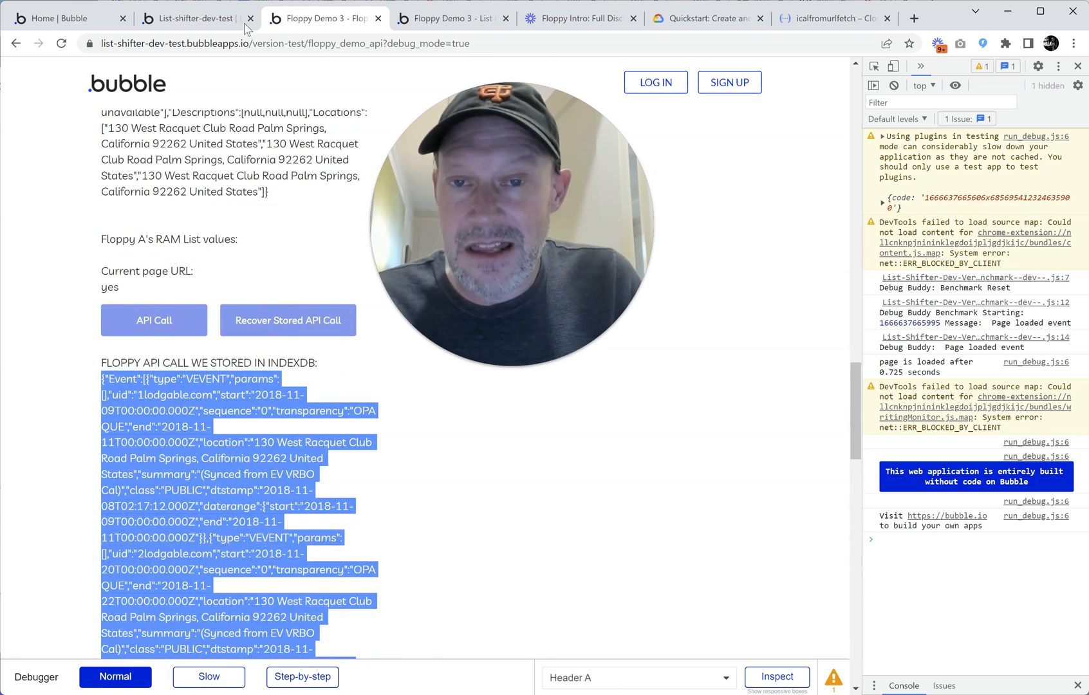
# - Replace the raw-response parameter value of Parse Raw iCal (Action) with the JSON copied from the preview page
pyautogui.click(213, 18)
pyautogui.moveTo(485, 252); pyautogui.dragTo(311, 299)
pyautogui.click(608, 490)
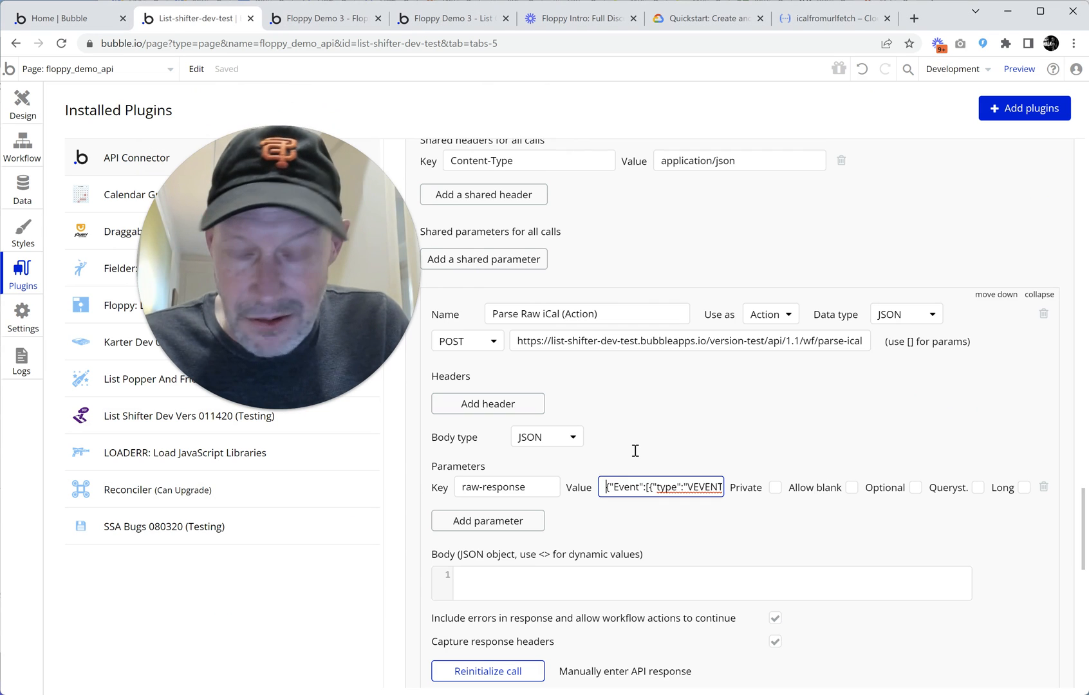
pyautogui.hotkey('ctrl', 'a')
pyautogui.hotkey('ctrl', 'v')
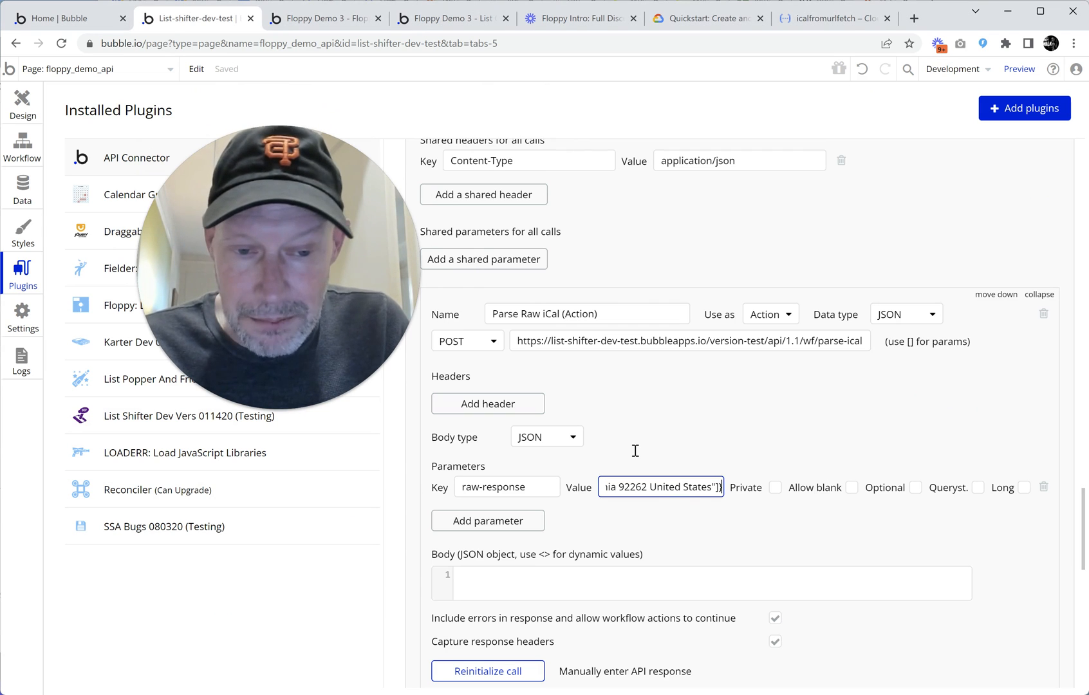
pyautogui.click(687, 537)
# - Reinitialize the Parse Raw iCal (Action) call and review the data types of its returned values
pyautogui.scroll(-2, 590, 564)
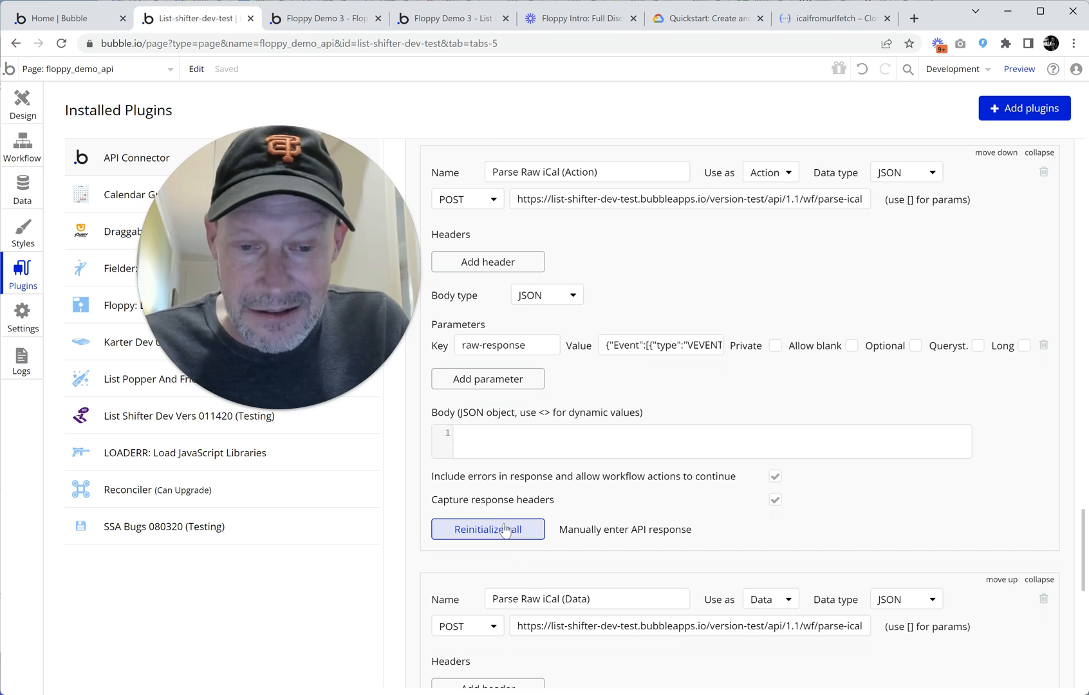
pyautogui.click(504, 536)
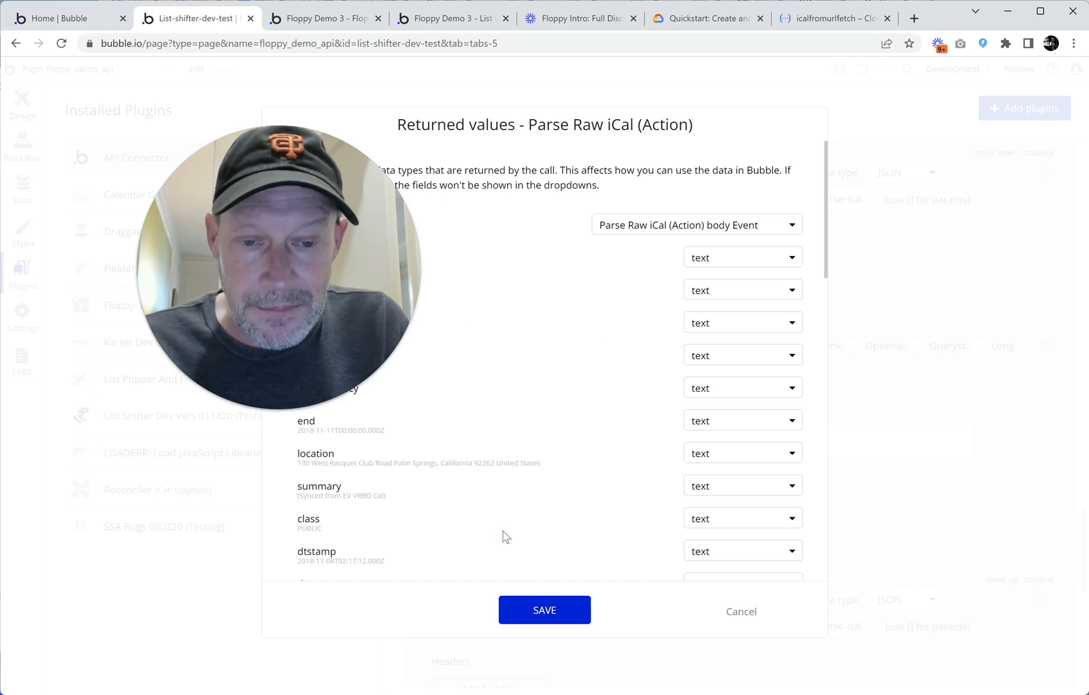
pyautogui.moveTo(277, 215); pyautogui.dragTo(927, 176)
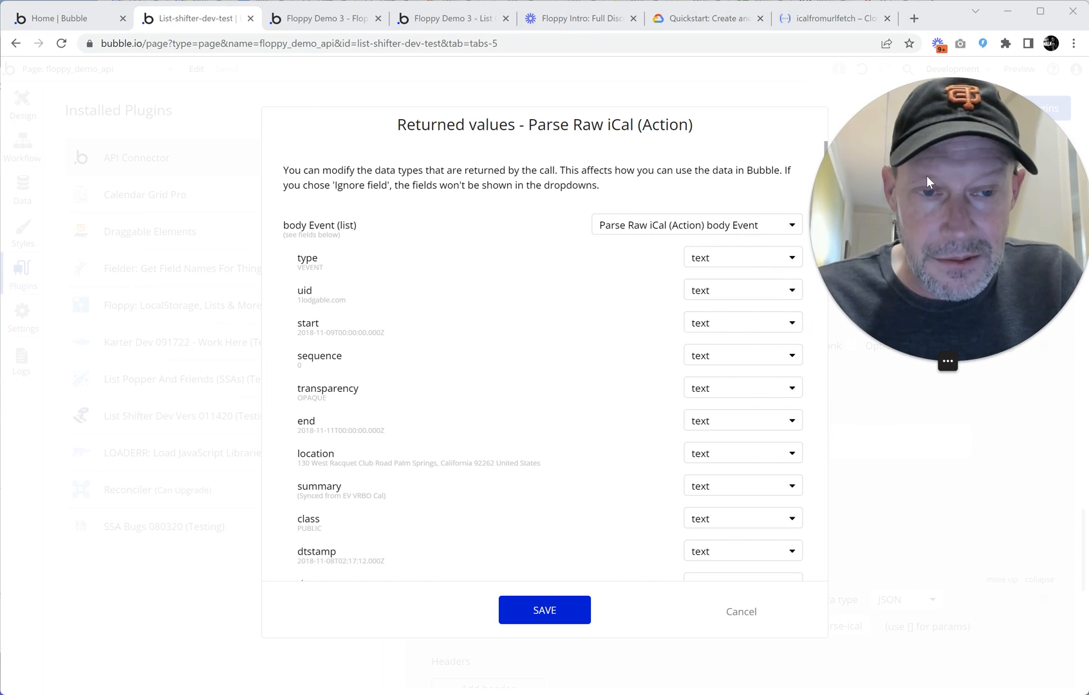
pyautogui.scroll(-8, 530, 294)
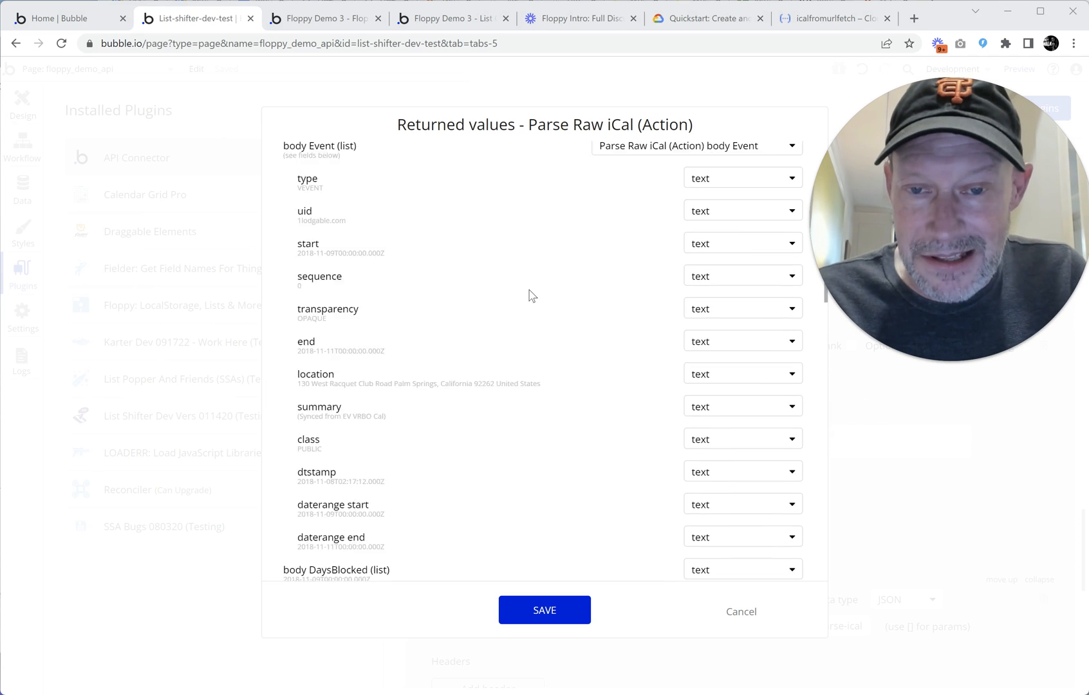
pyautogui.scroll(2, 342, 284)
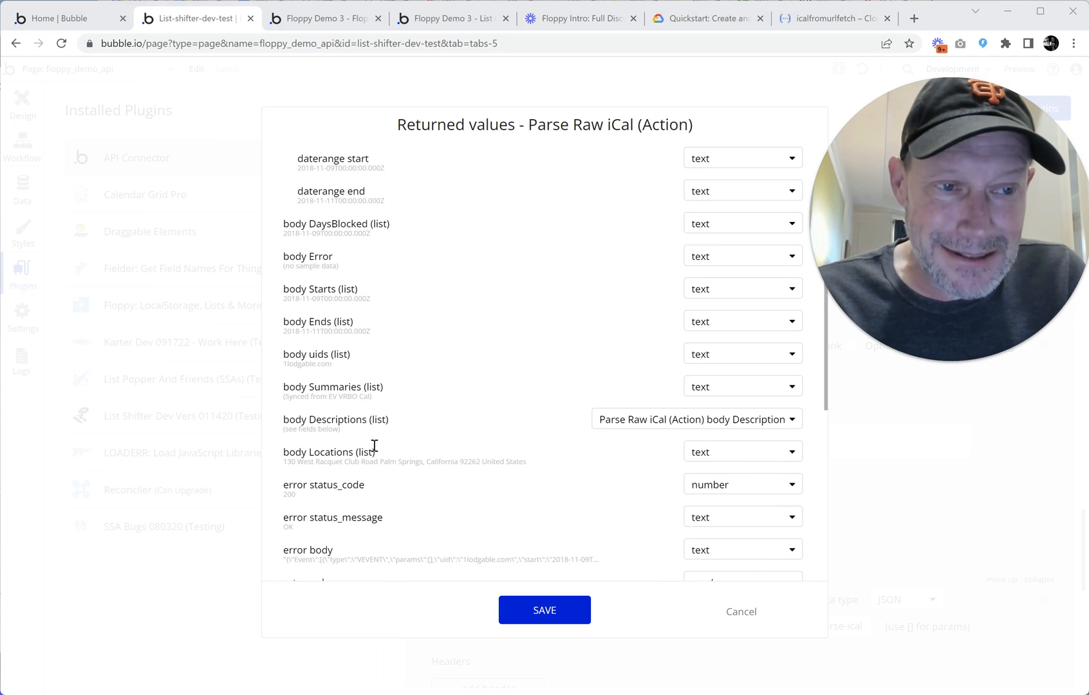
pyautogui.scroll(-3, 380, 432)
pyautogui.scroll(-5, 401, 440)
pyautogui.scroll(15, 432, 358)
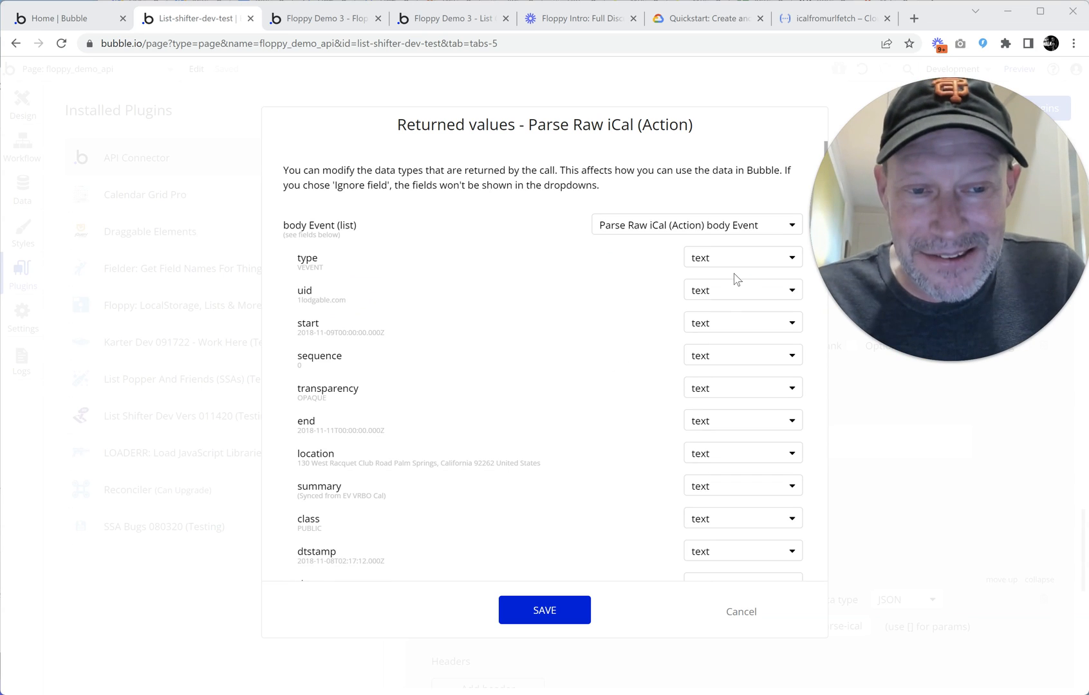
# - For the returned body Event list, set start and end to date and sequence to number
pyautogui.click(732, 323)
pyautogui.click(708, 410)
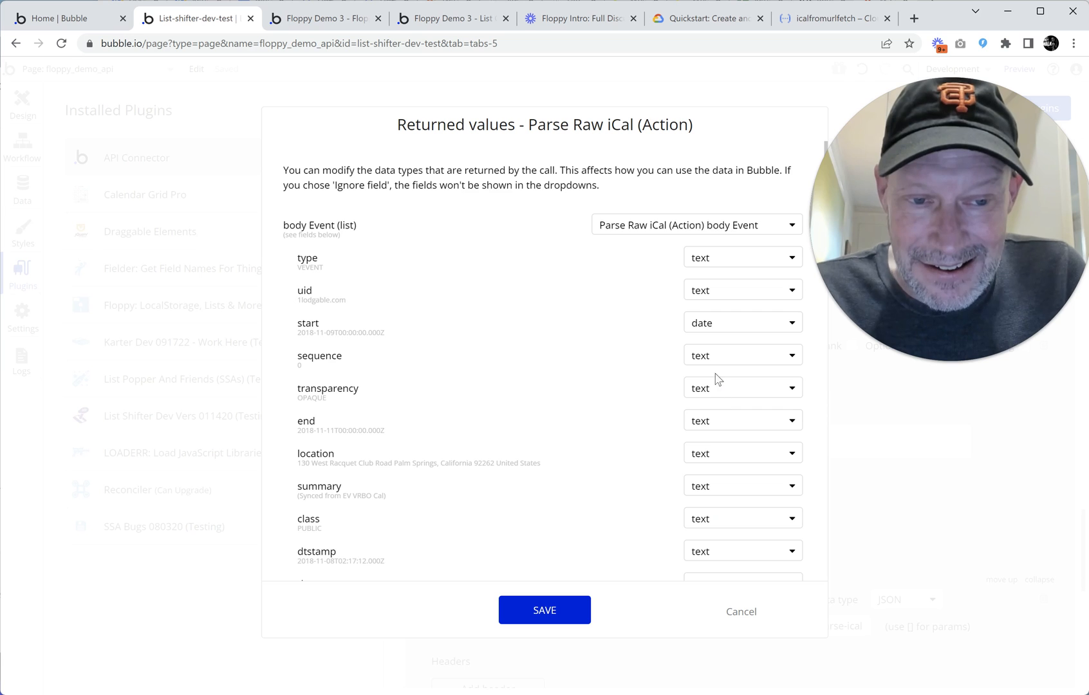
pyautogui.click(711, 362)
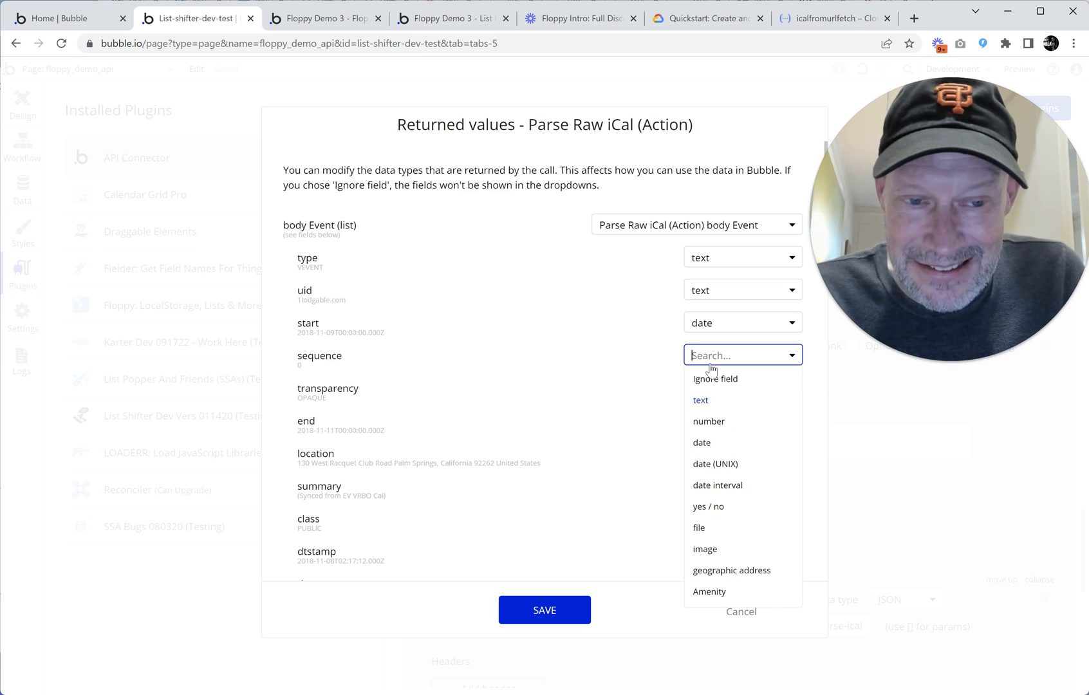
pyautogui.click(716, 423)
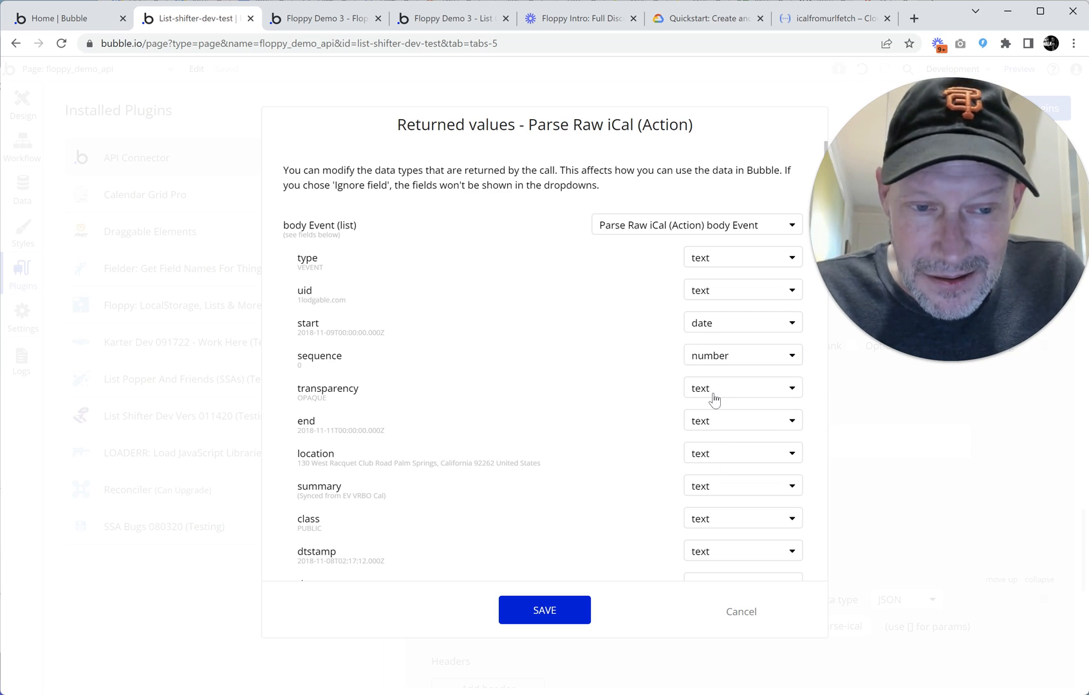
pyautogui.click(713, 429)
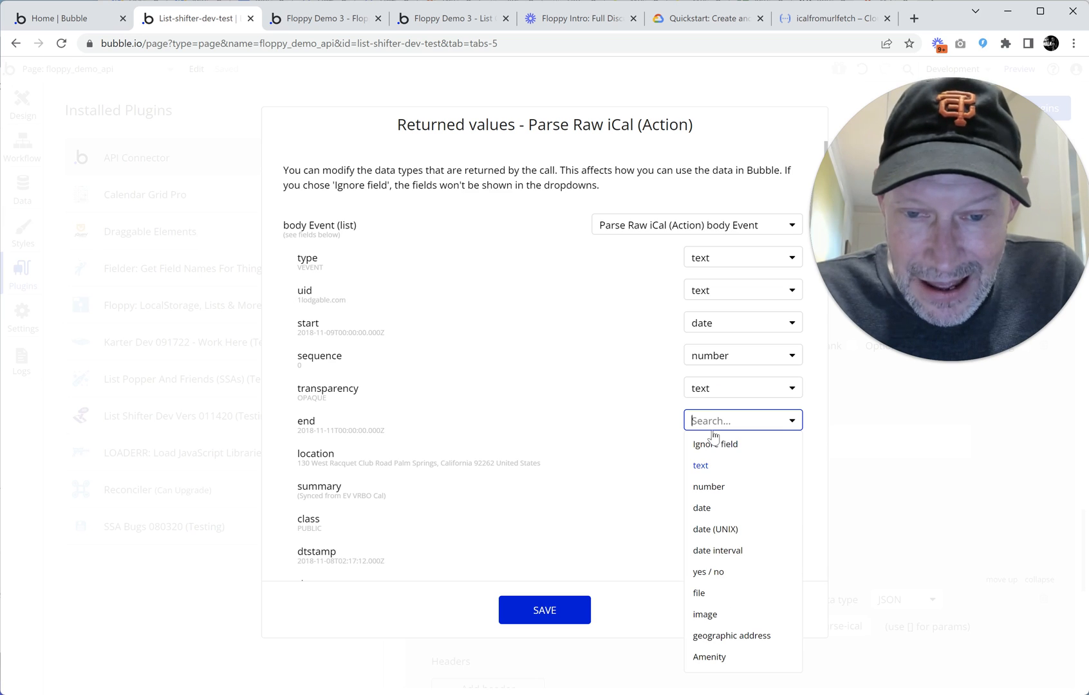
pyautogui.click(710, 513)
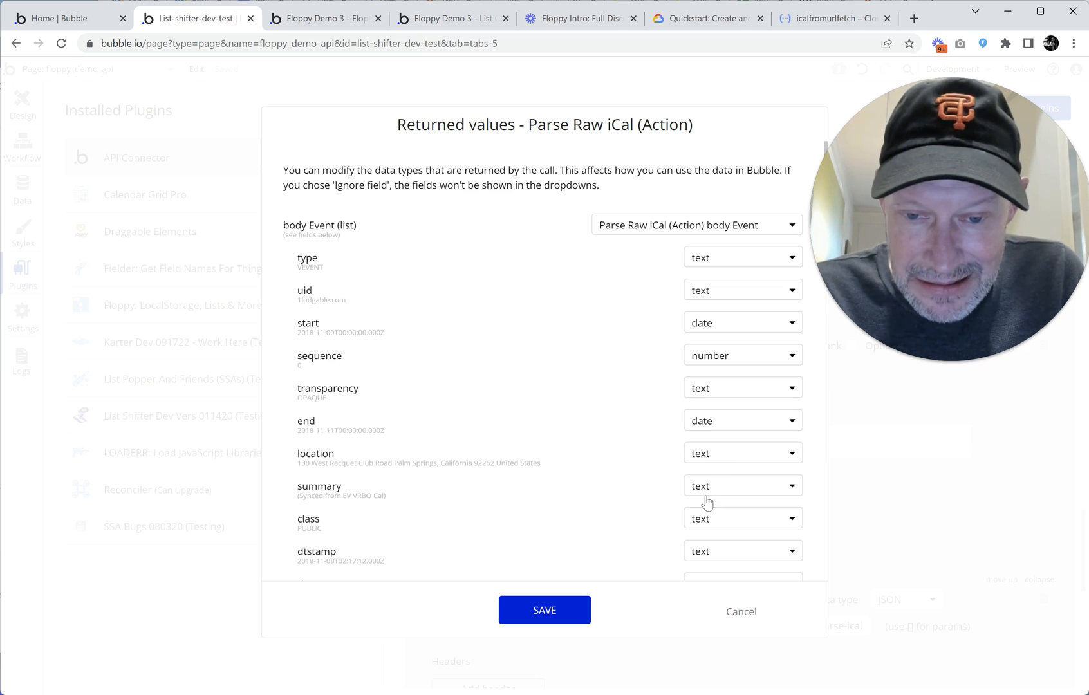
# - Set the Event fields dtstamp, daterange start and daterange end to the date type
pyautogui.scroll(-1, 707, 502)
pyautogui.scroll(-1, 662, 450)
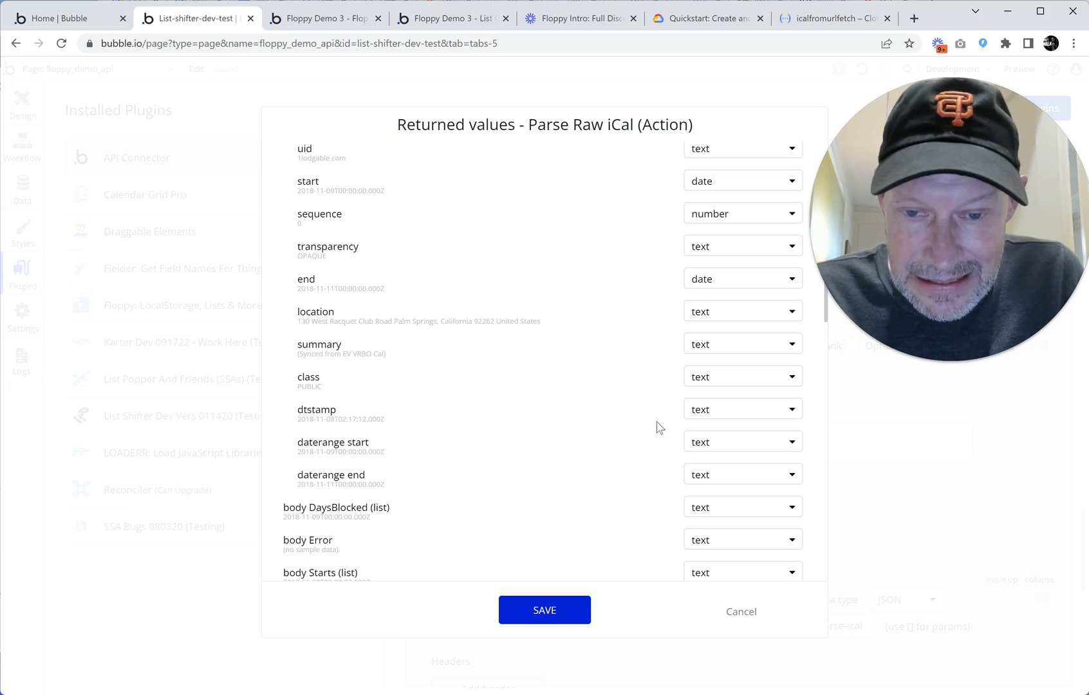
pyautogui.click(737, 410)
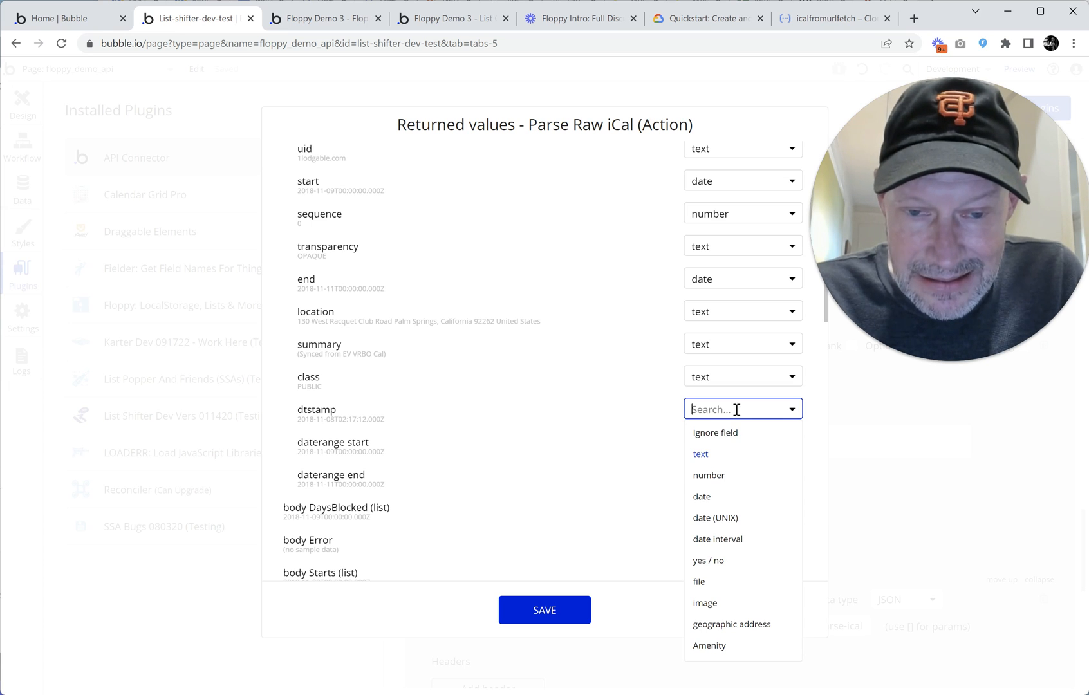
pyautogui.click(702, 497)
pyautogui.click(723, 443)
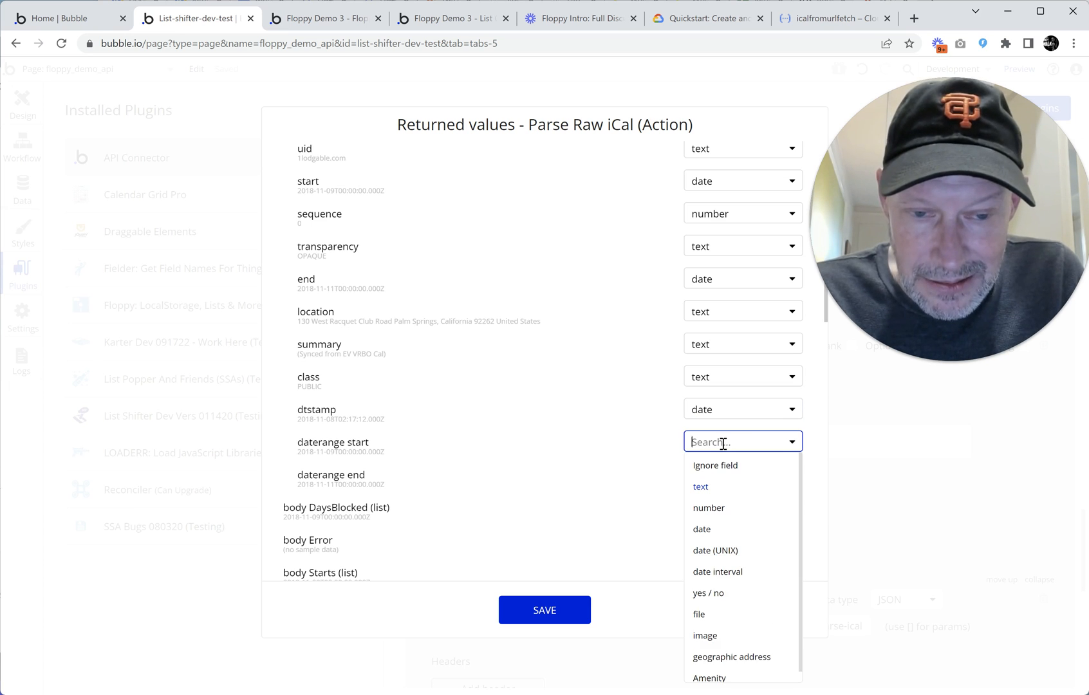
pyautogui.click(703, 529)
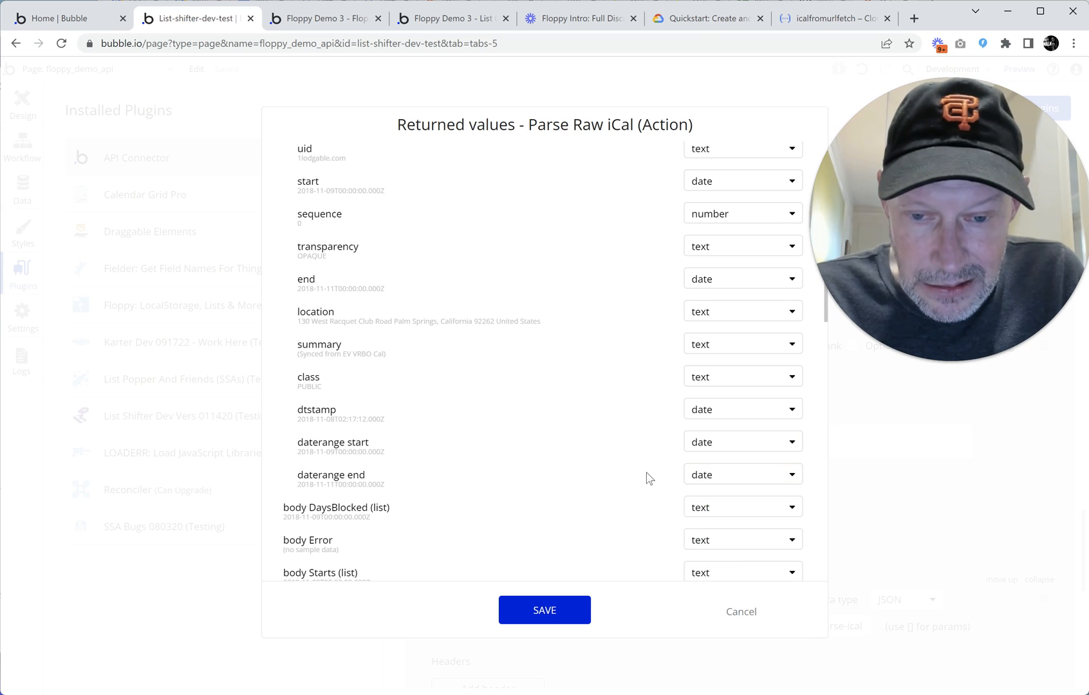
# - Set the returned body DaysBlocked and body Starts lists to the date type
pyautogui.scroll(-1, 682, 467)
pyautogui.click(730, 439)
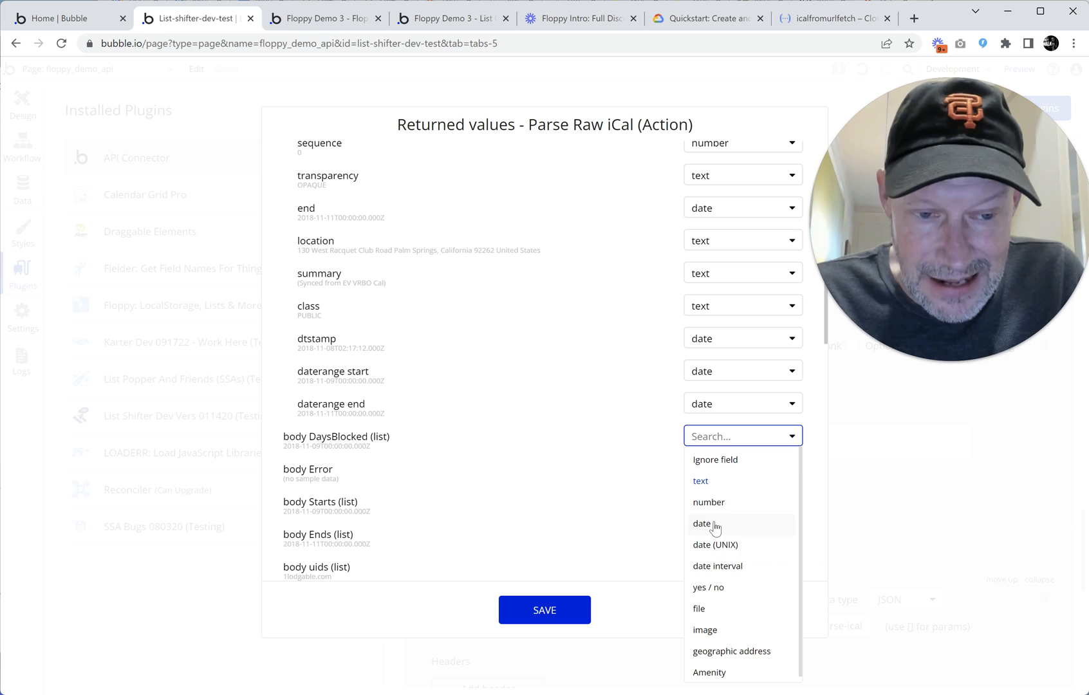
pyautogui.click(703, 523)
pyautogui.scroll(-2, 623, 469)
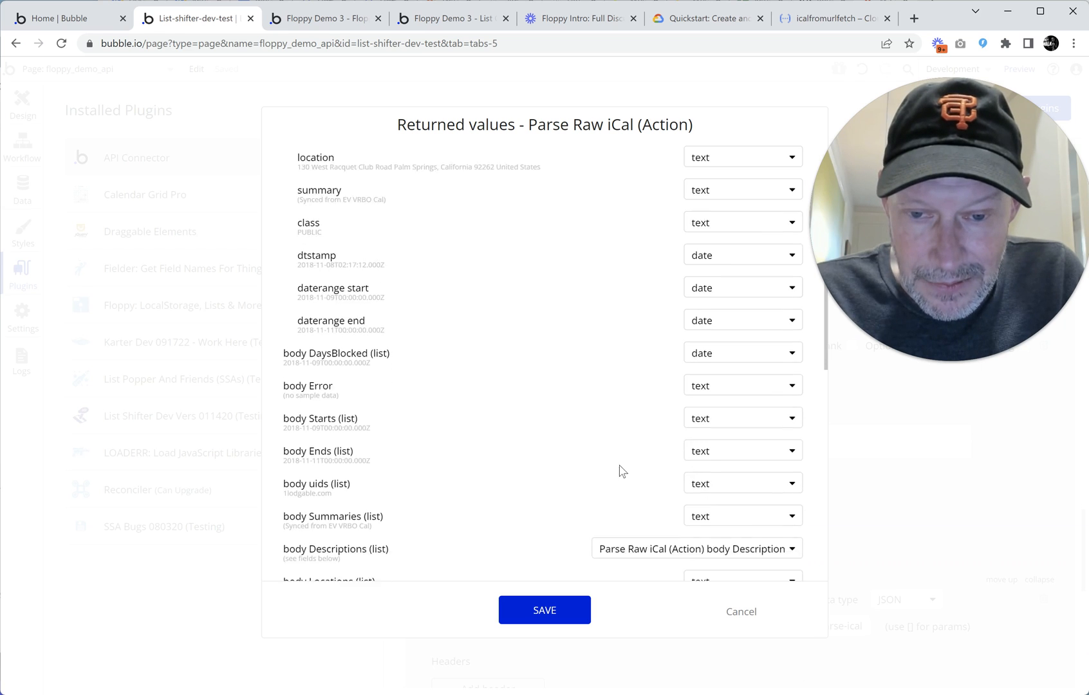
pyautogui.click(711, 365)
pyautogui.click(705, 447)
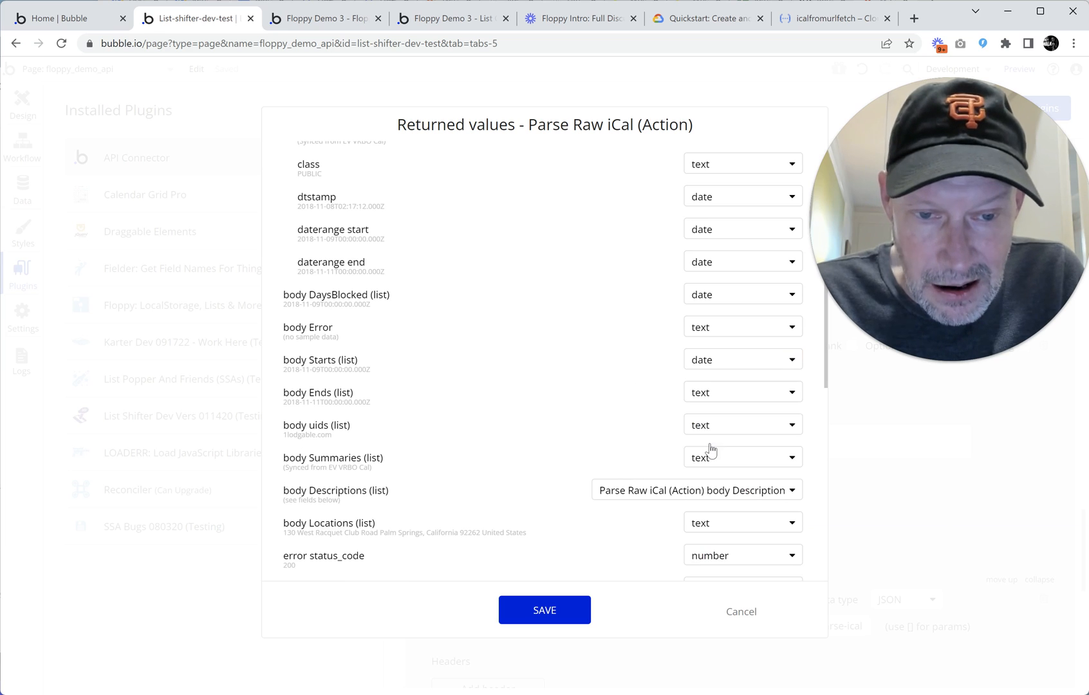
# - Set the returned body Ends list and headers date to the date type and save the returned values
pyautogui.click(727, 394)
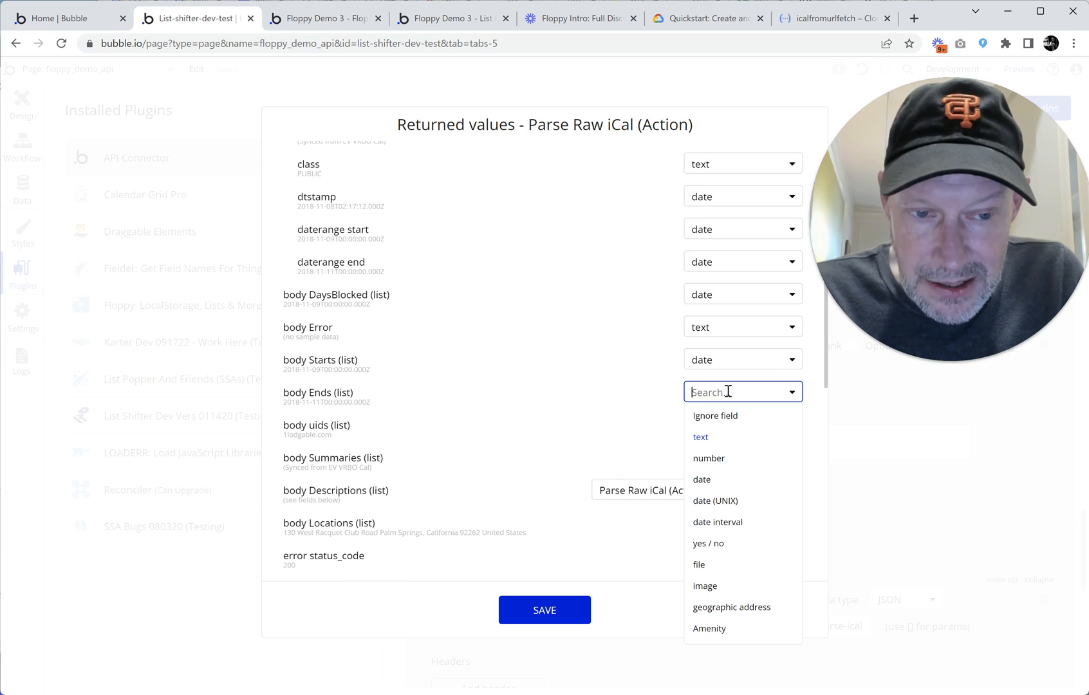
pyautogui.click(705, 480)
pyautogui.scroll(-1, 713, 434)
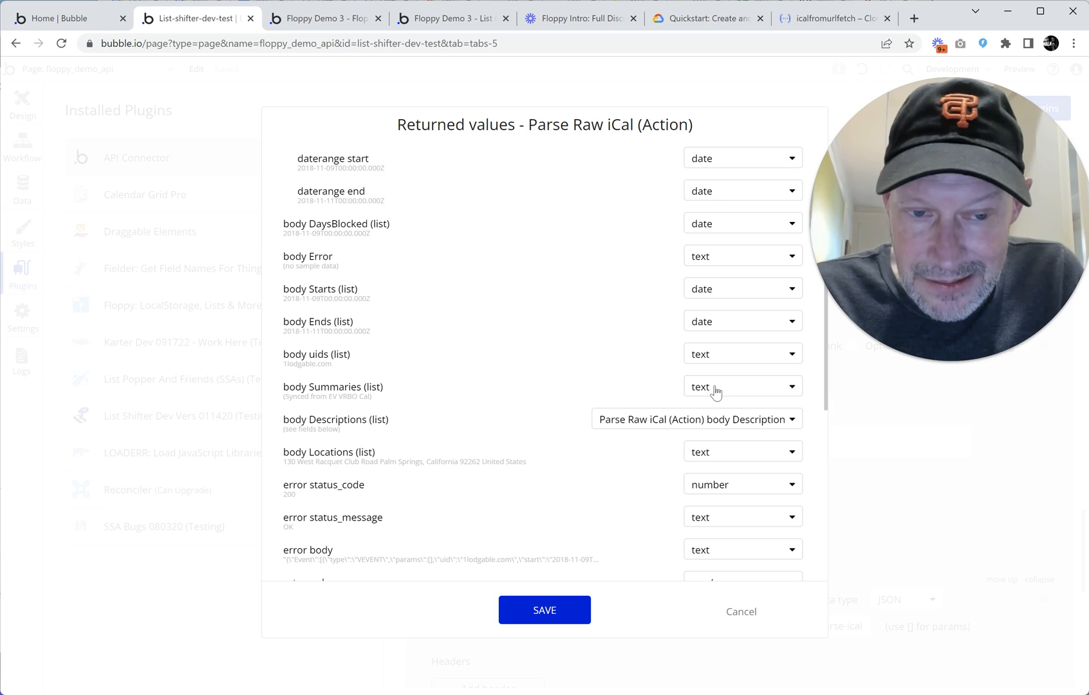
pyautogui.scroll(-1, 716, 391)
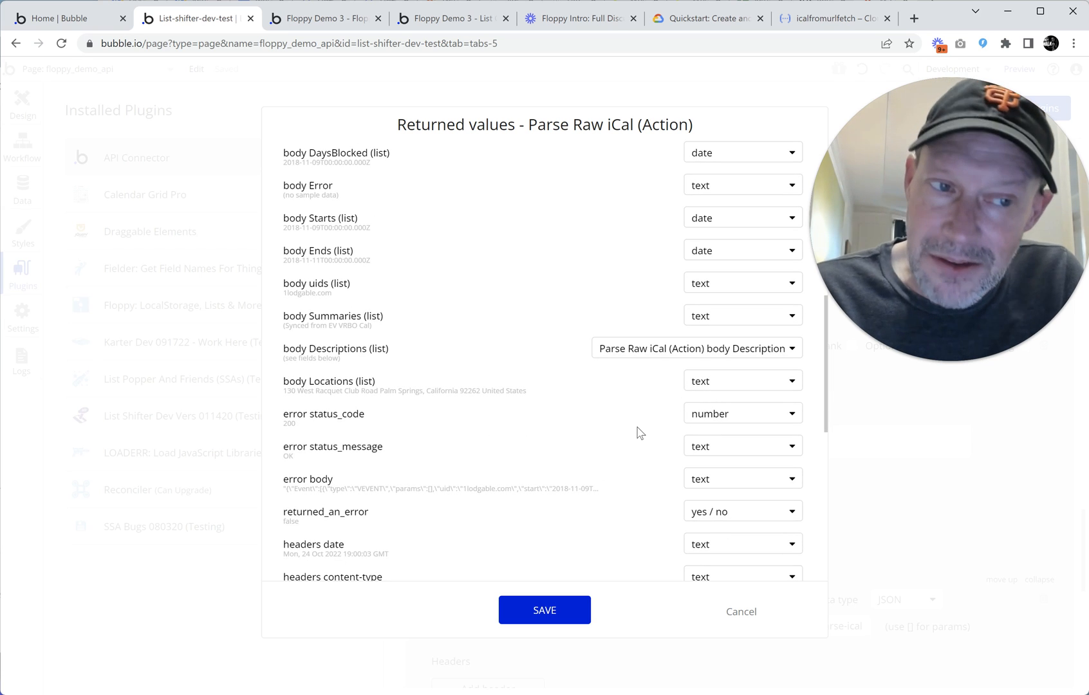
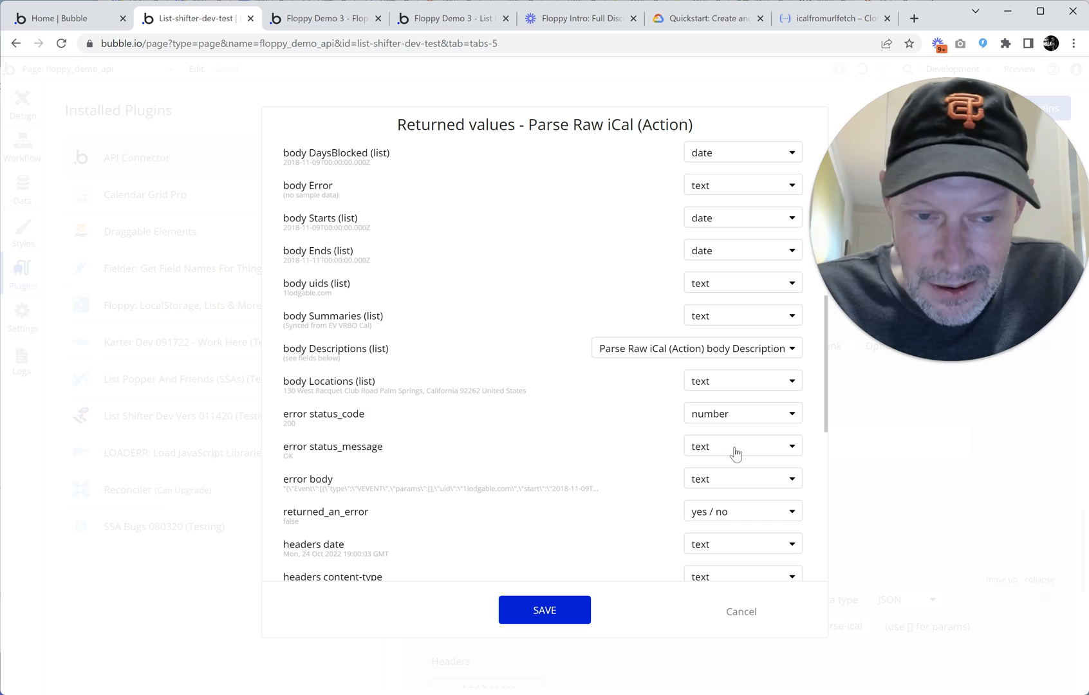
pyautogui.scroll(-2, 669, 463)
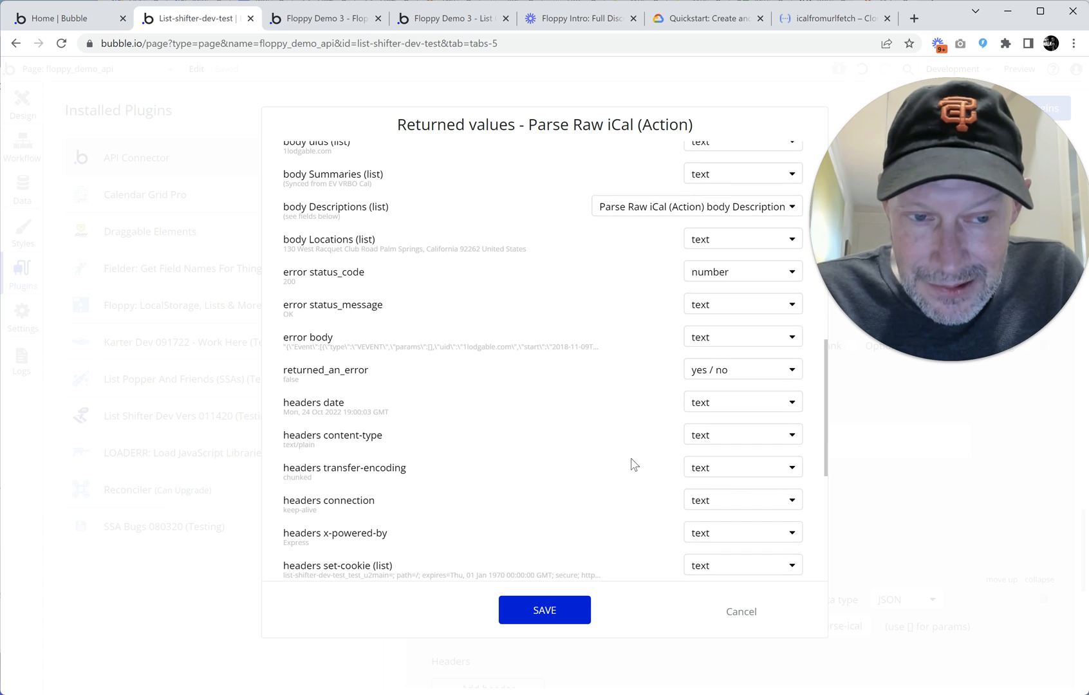
pyautogui.scroll(-1, 630, 432)
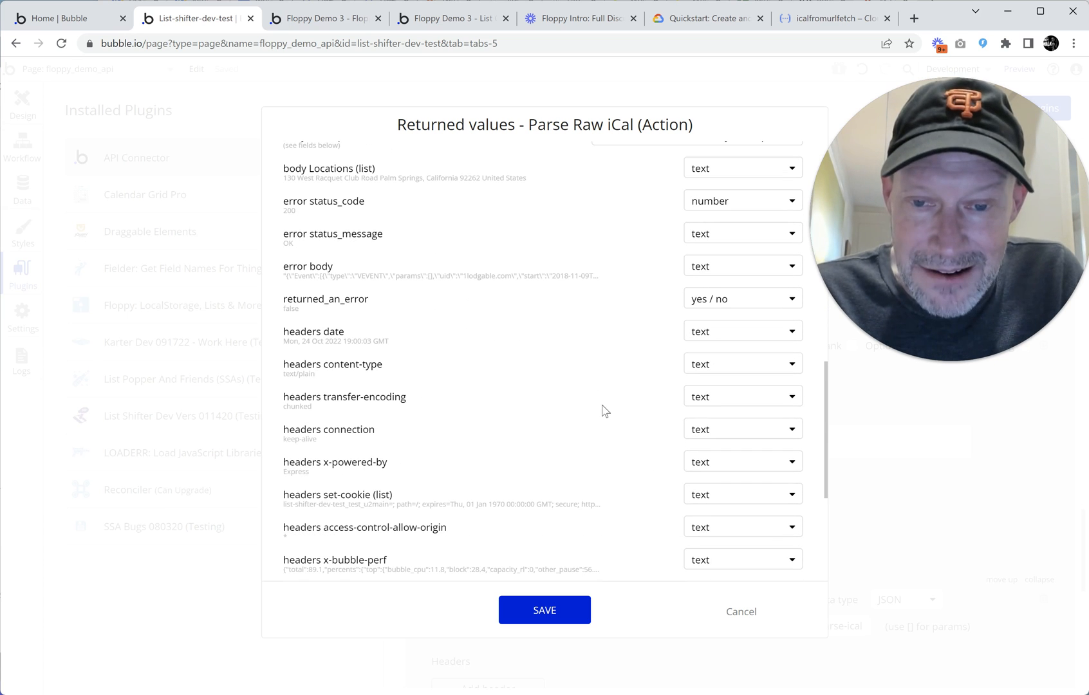
pyautogui.click(712, 345)
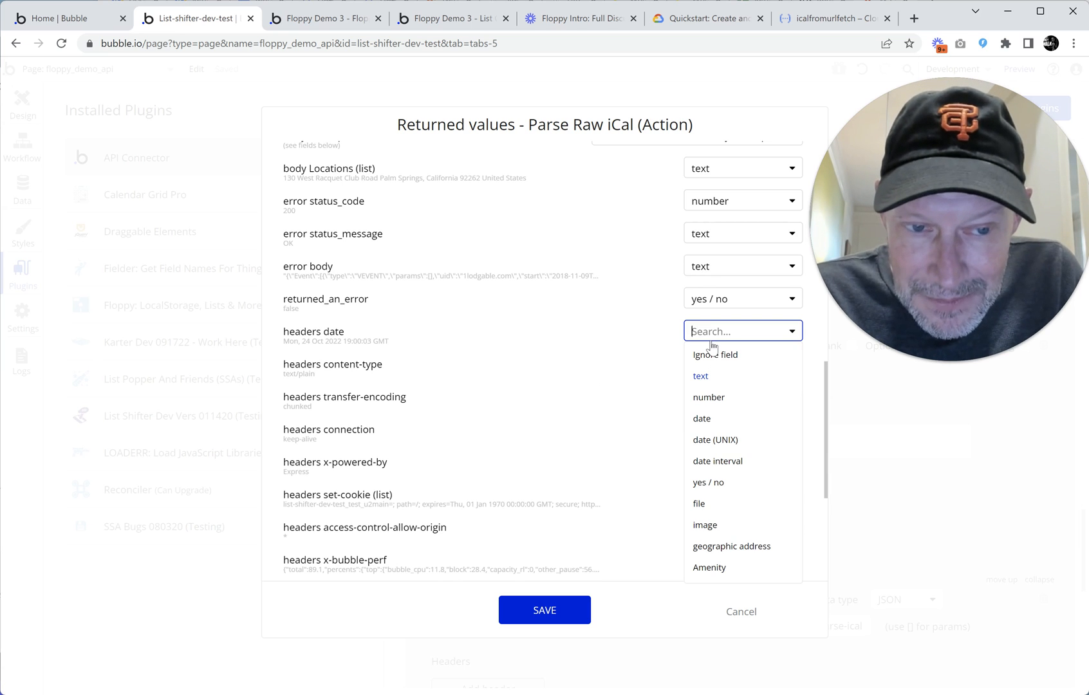
pyautogui.click(711, 420)
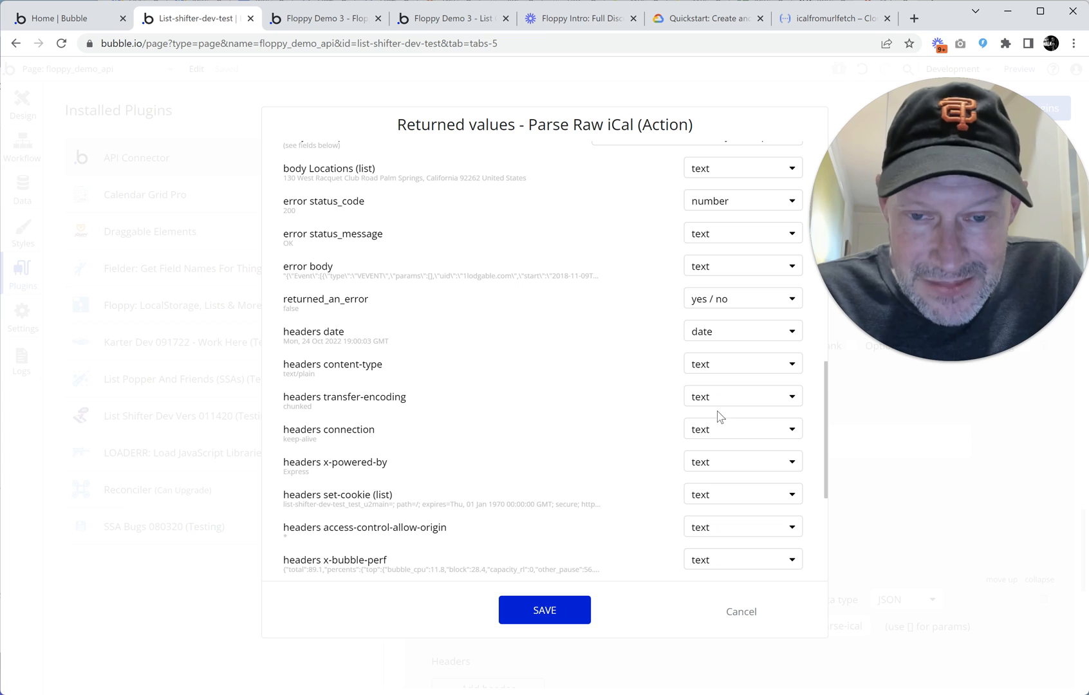
pyautogui.scroll(-4, 719, 430)
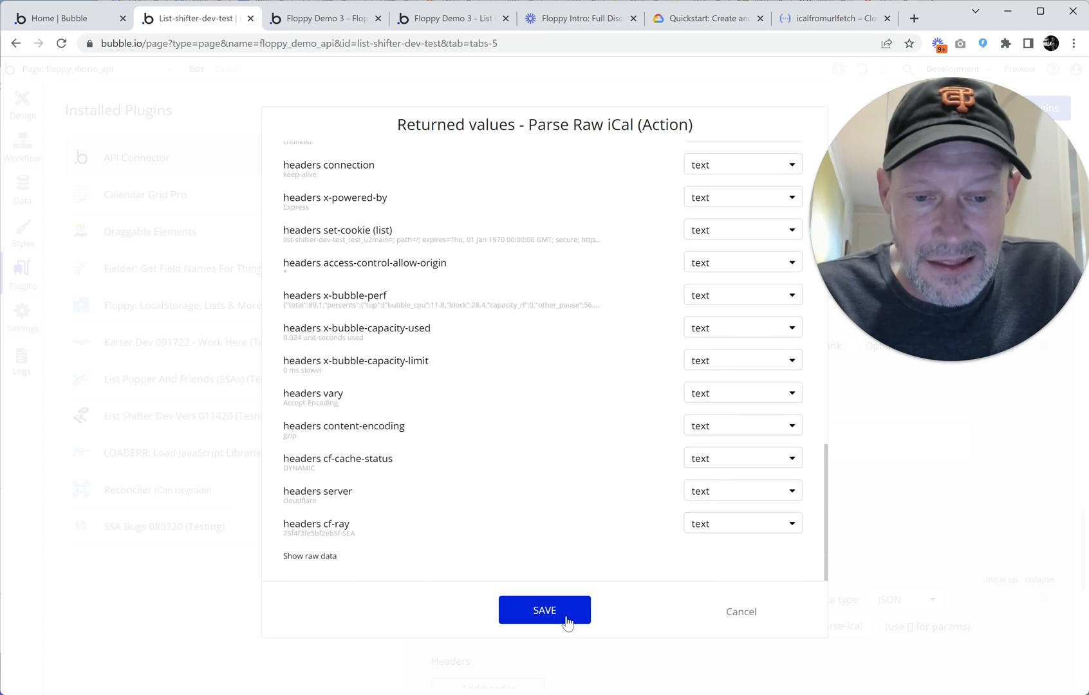
pyautogui.click(544, 610)
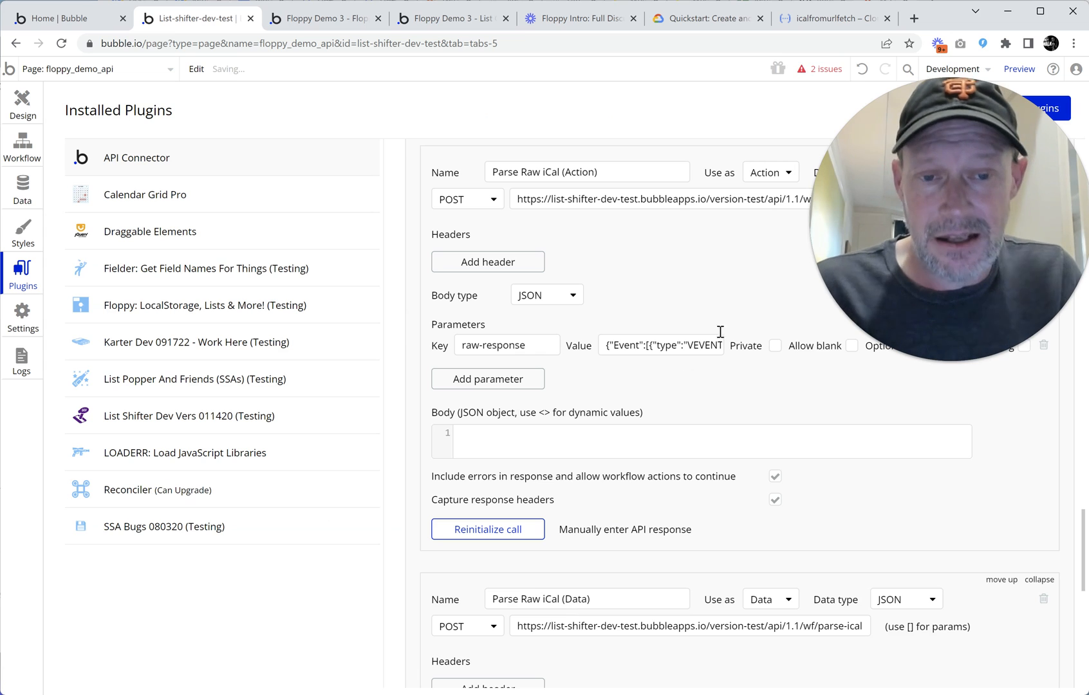
# - Open the flagged Set RAM List Value Floppy Parsed action from the issues list and check the Parse Raw iCal step that feeds it
pyautogui.click(820, 69)
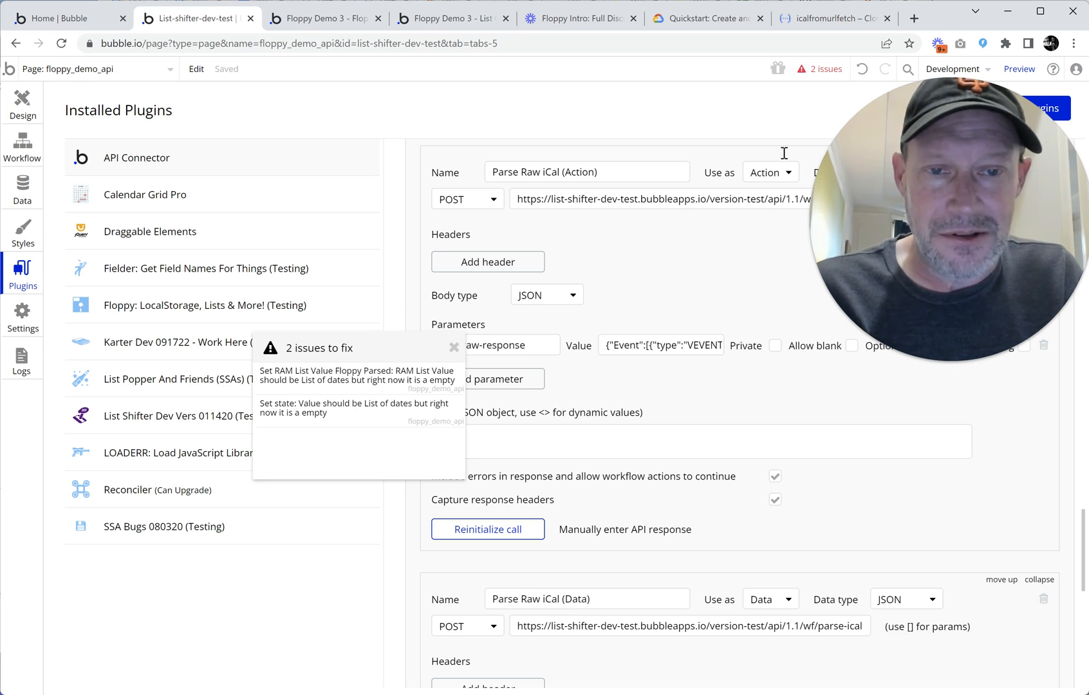
pyautogui.click(340, 385)
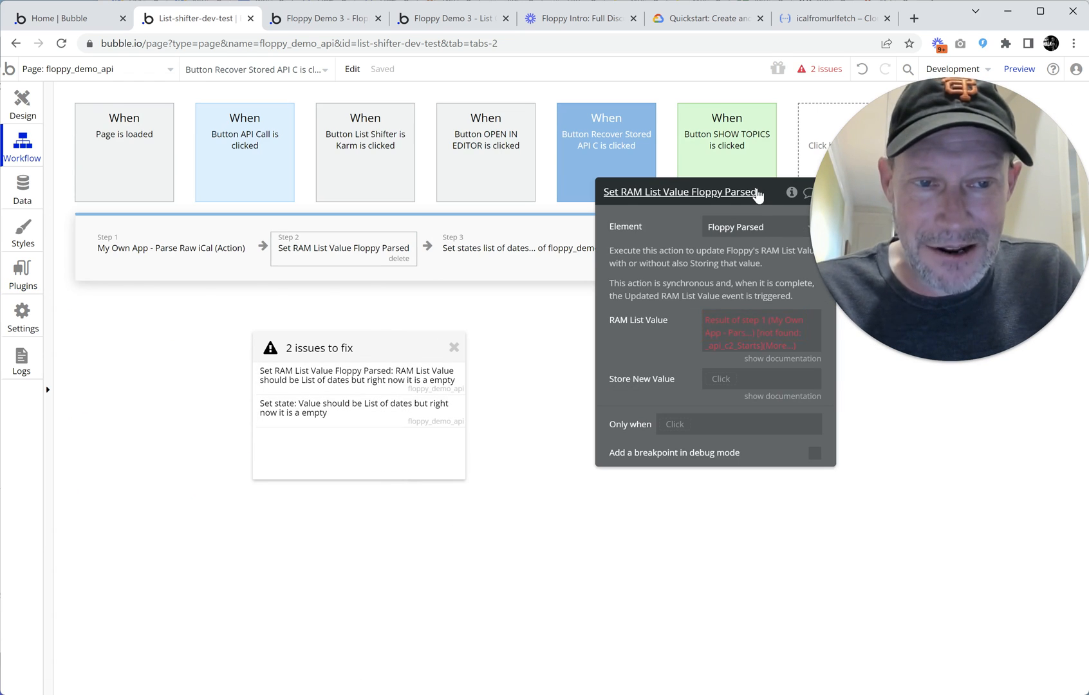
pyautogui.click(219, 254)
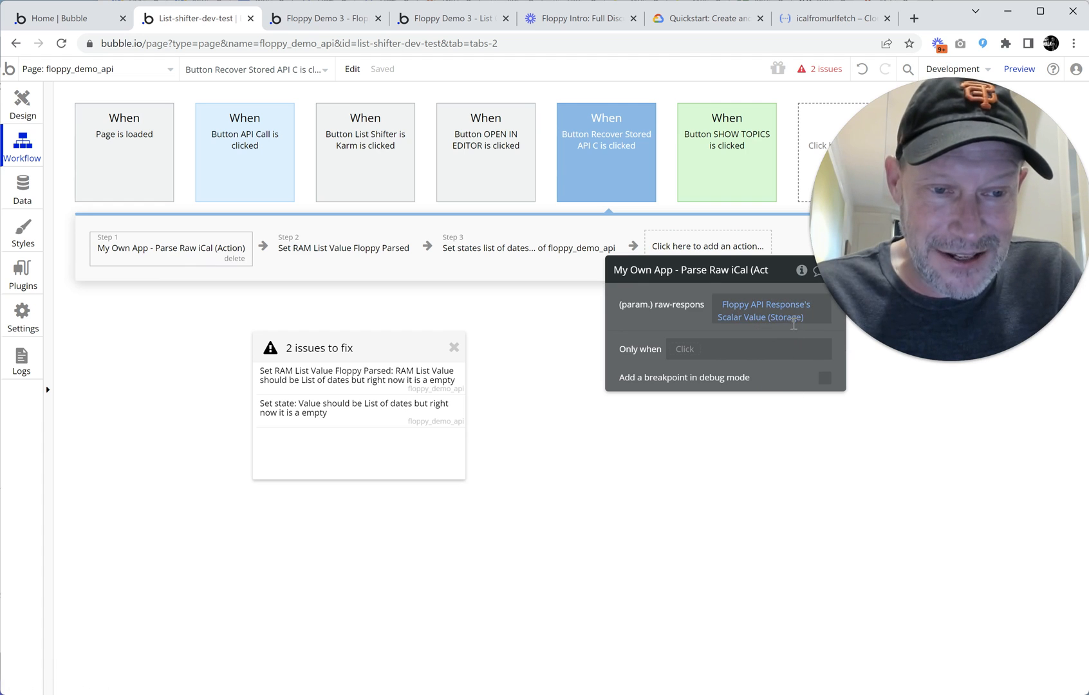
pyautogui.click(392, 261)
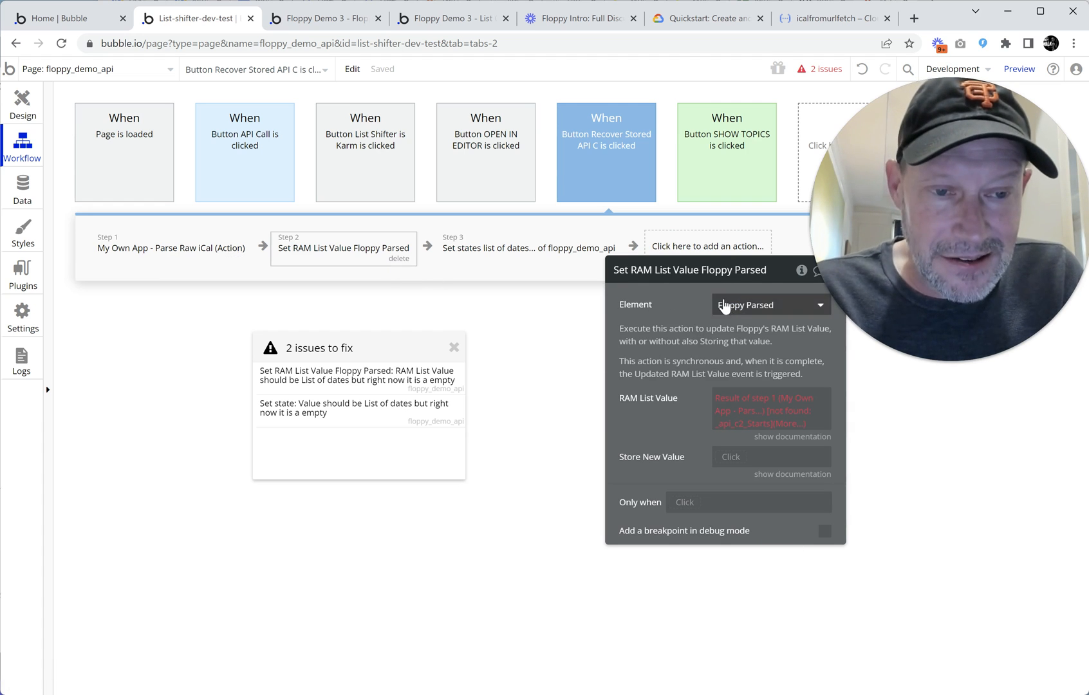
pyautogui.moveTo(774, 274); pyautogui.dragTo(681, 239)
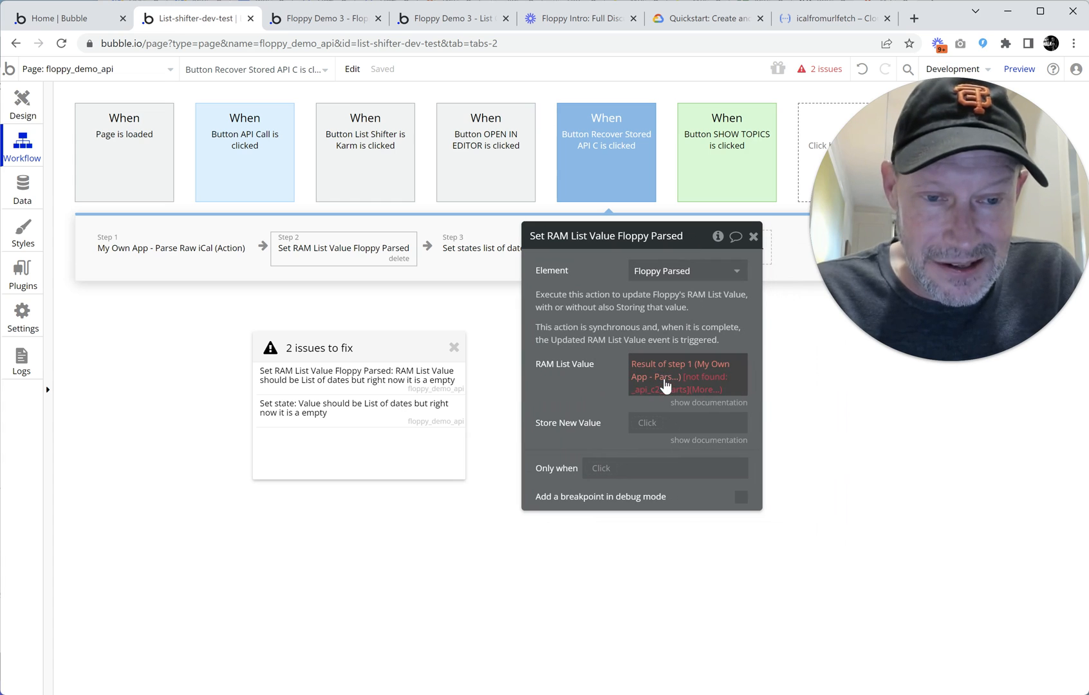
# - Clear the broken RAM List Value expression and set it to Result of step 1's body DaysBlocked
pyautogui.rightClick(664, 385)
pyautogui.click(756, 383)
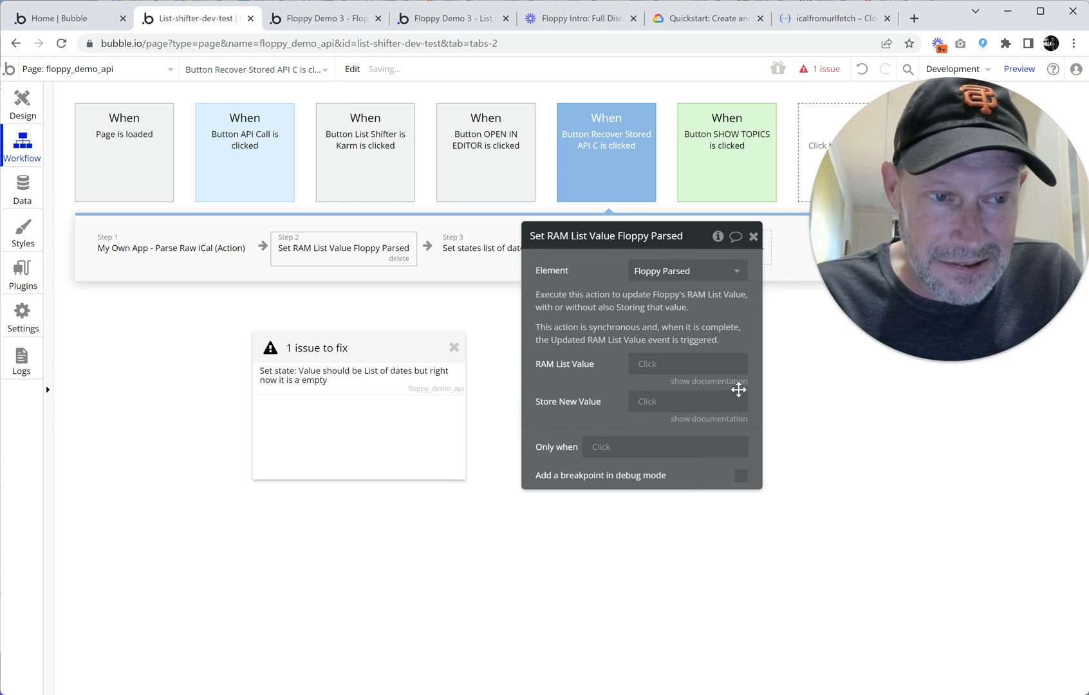
pyautogui.click(645, 365)
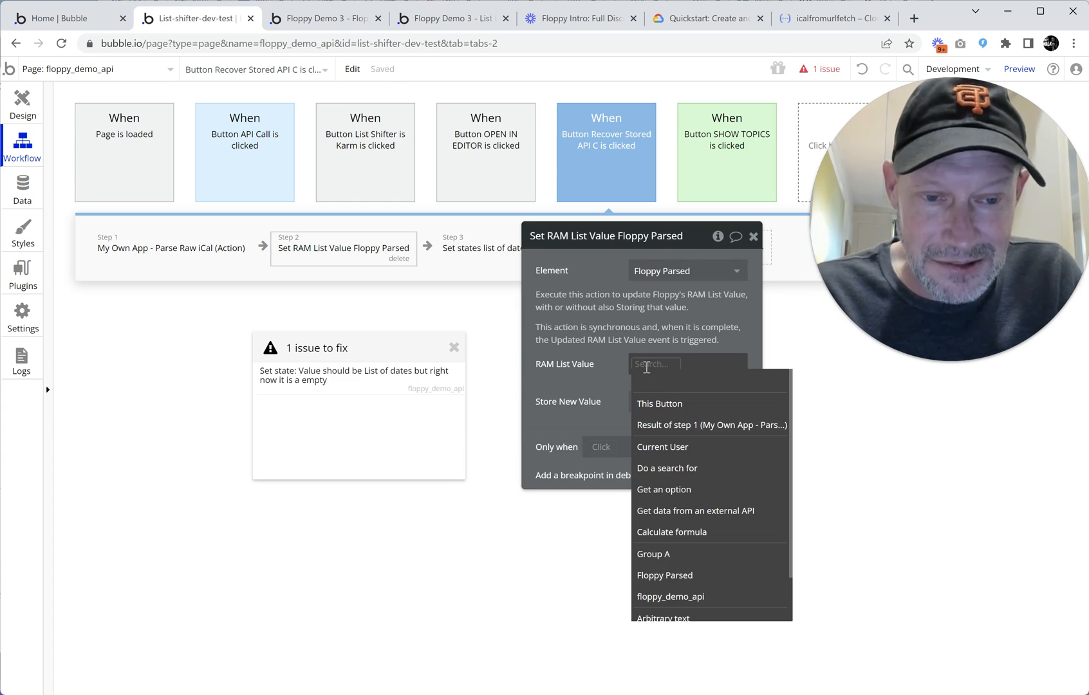
pyautogui.click(664, 425)
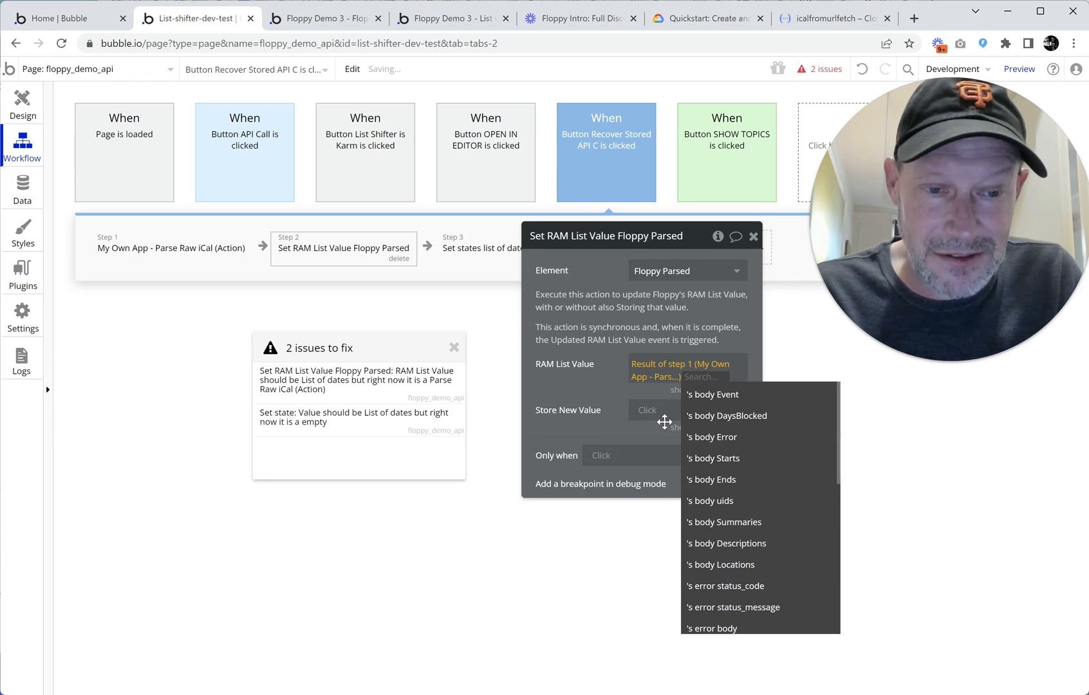
pyautogui.click(698, 416)
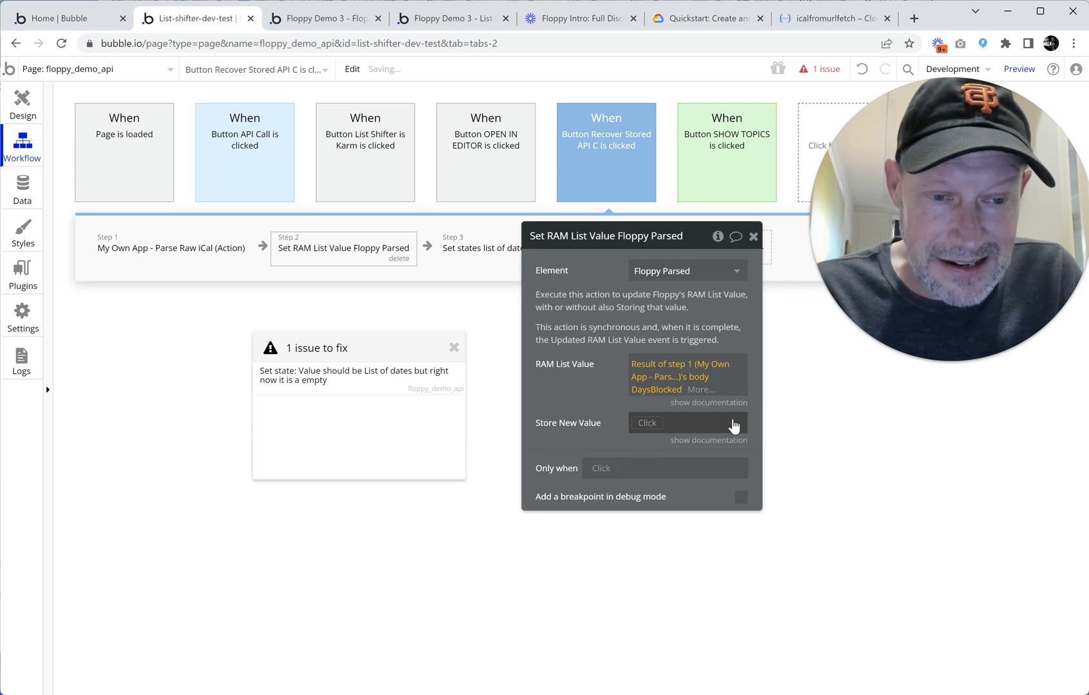
pyautogui.click(605, 397)
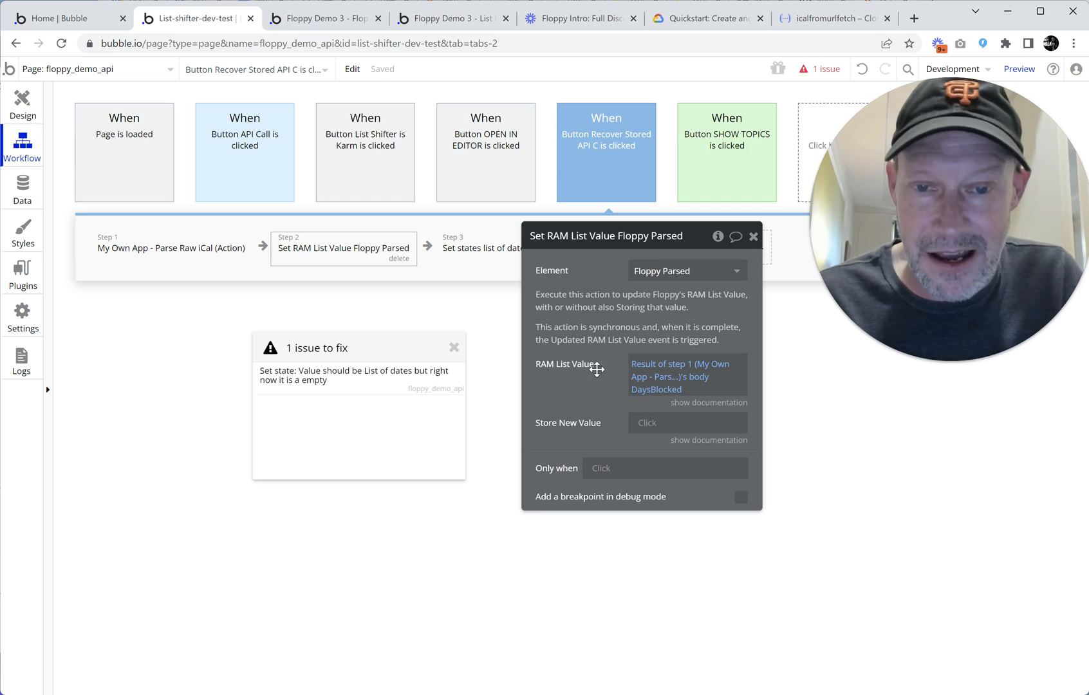
# - Delete the step 3 Set state action for the list of dates custom state on floppy_demo_api
pyautogui.moveTo(680, 235); pyautogui.dragTo(722, 287)
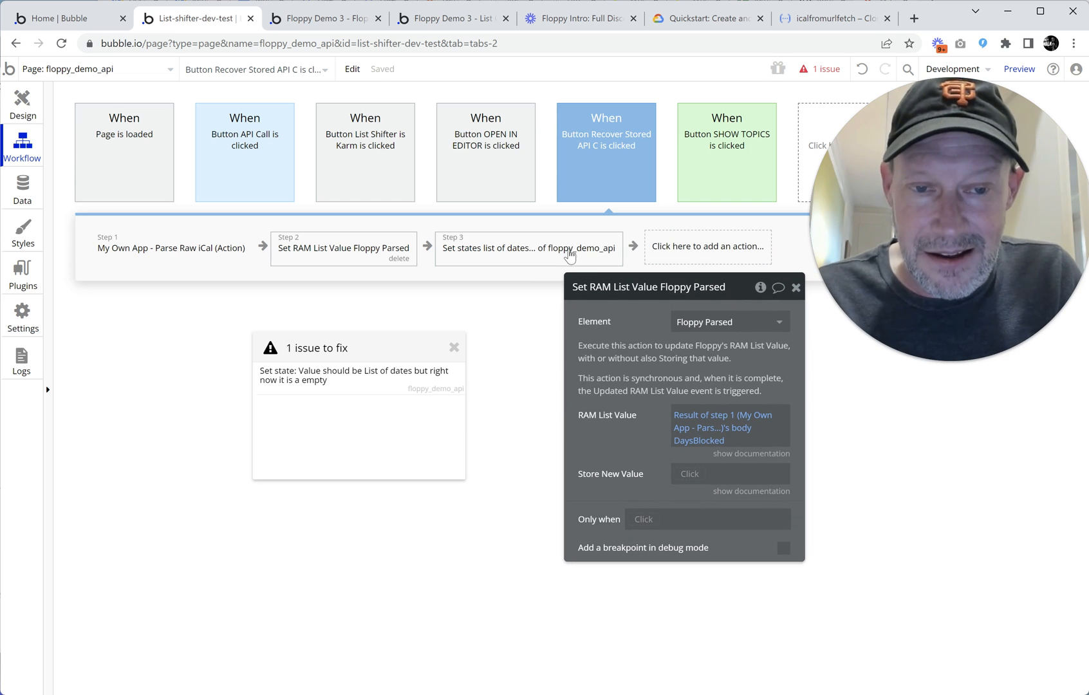
pyautogui.click(555, 258)
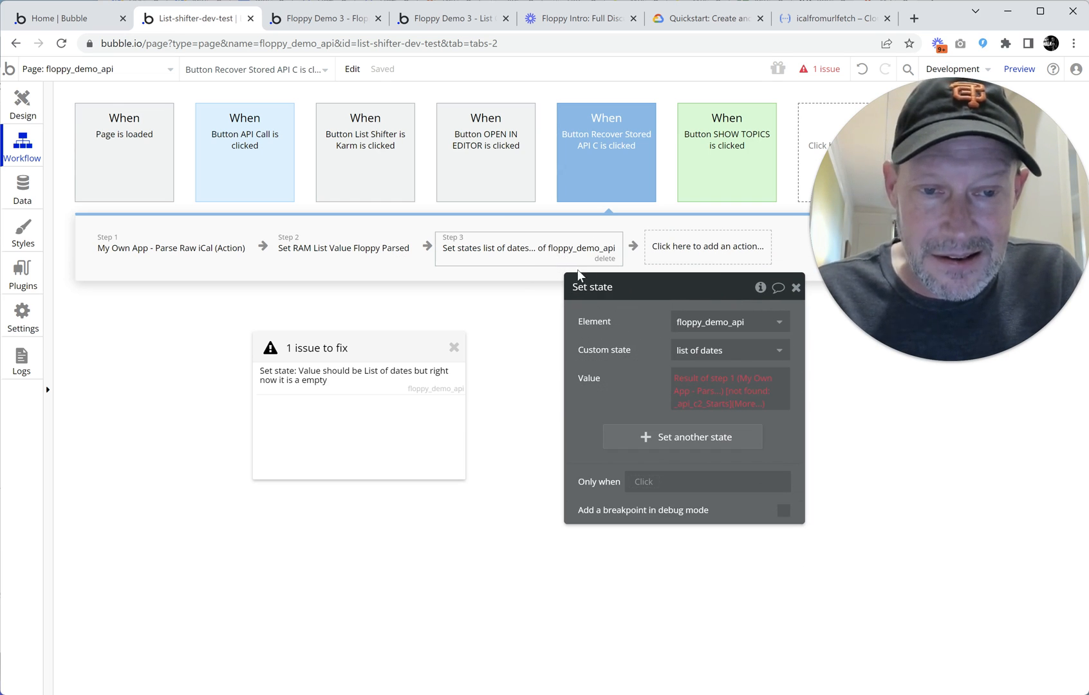
pyautogui.click(604, 258)
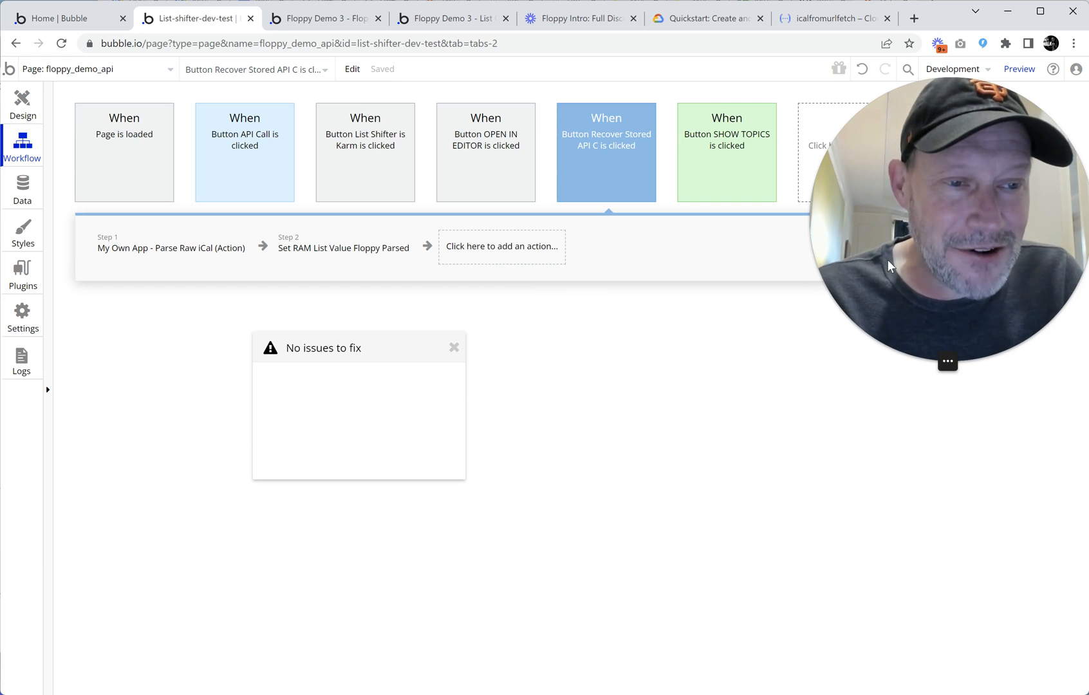
pyautogui.moveTo(888, 259); pyautogui.dragTo(642, 385)
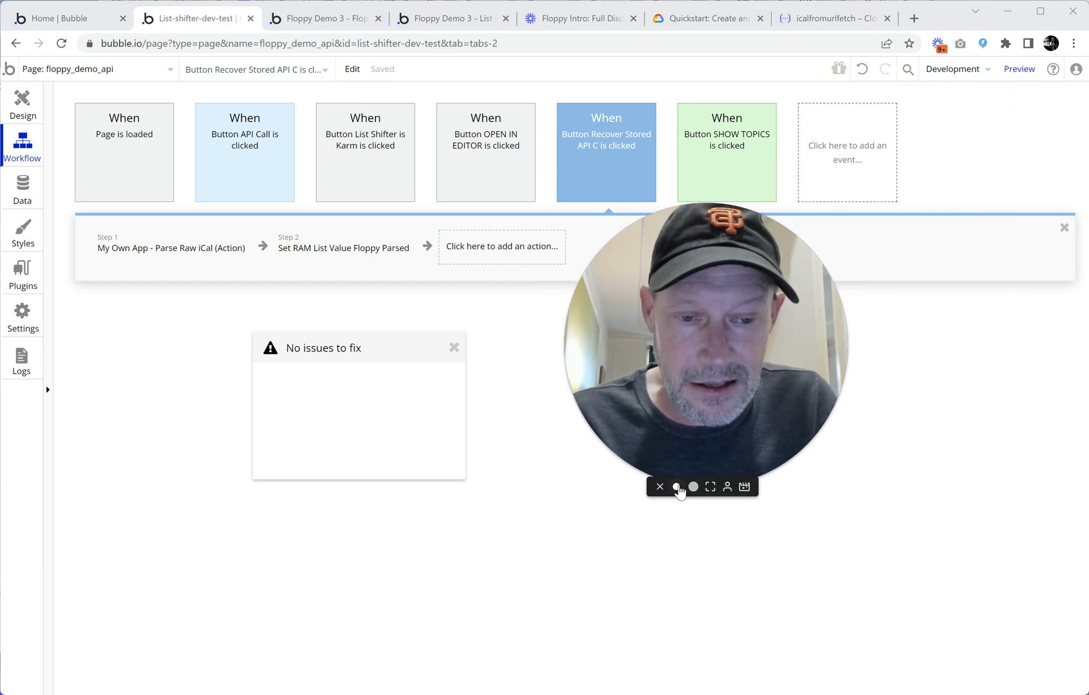
pyautogui.click(678, 487)
# - Switch to the Floppy Demo 3 preview page and reload it to get the latest version
pyautogui.click(325, 26)
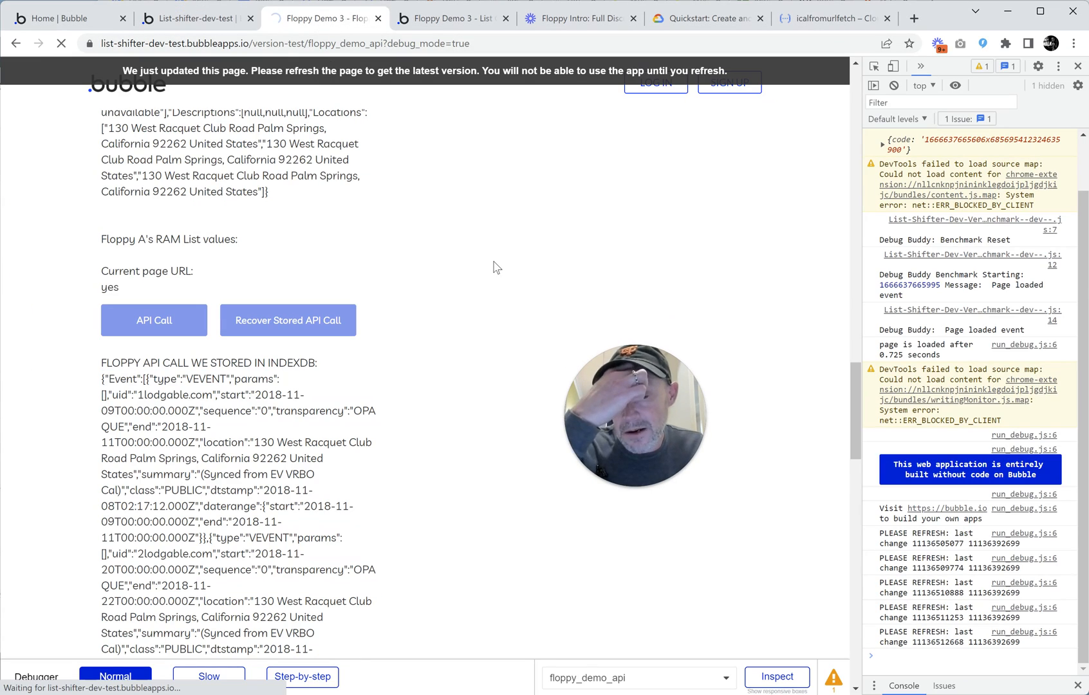
pyautogui.scroll(10, 794, 264)
pyautogui.scroll(5, 796, 261)
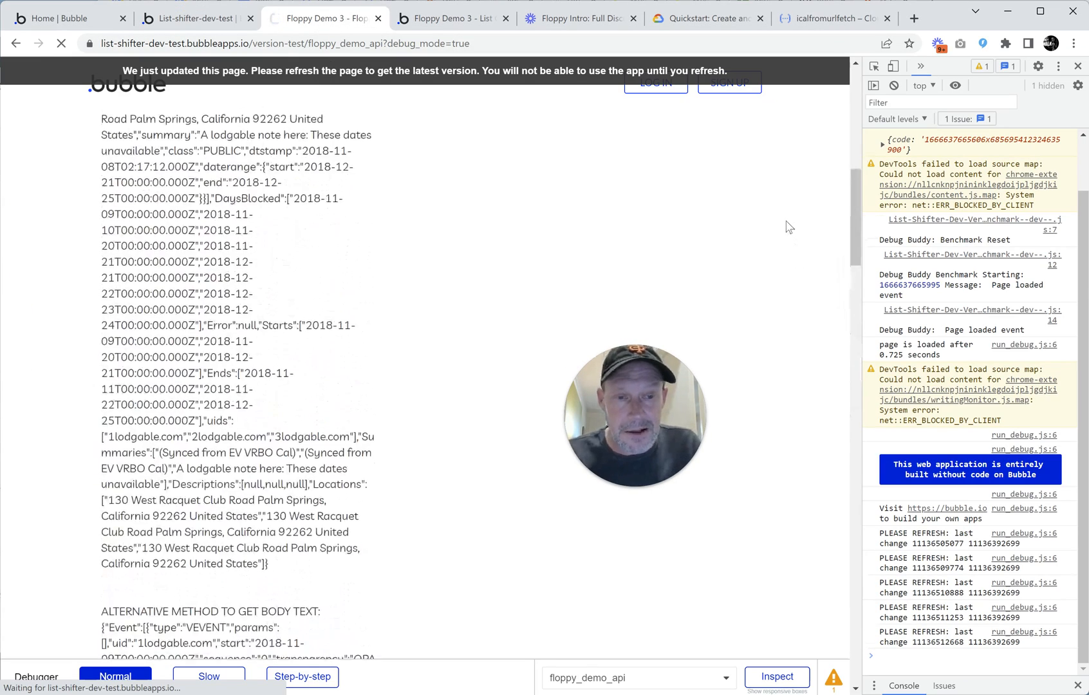
pyautogui.moveTo(611, 391); pyautogui.dragTo(536, 271)
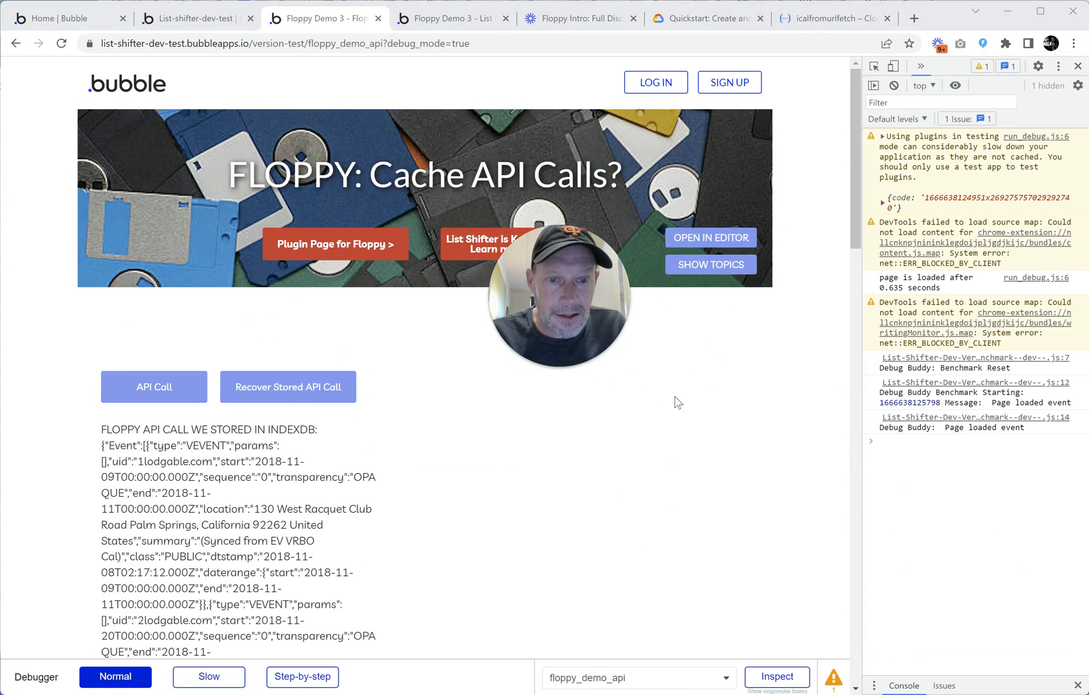
# - Check the Floppy Parsed RAM list area on the preview page and run Recover Stored API Call
pyautogui.scroll(-1, 669, 388)
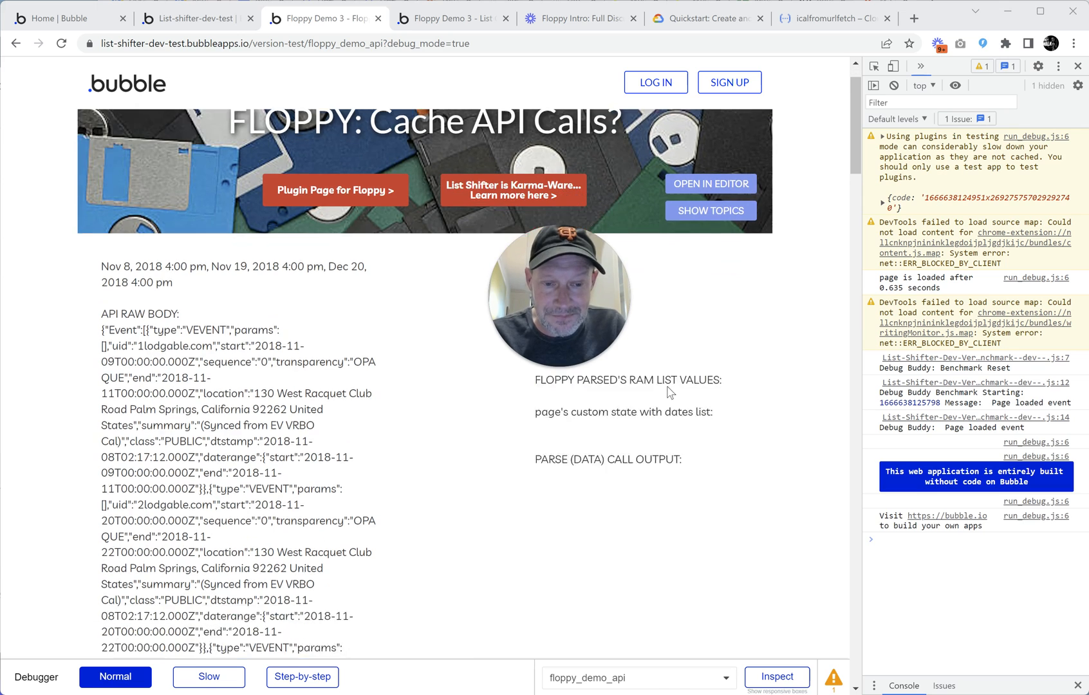
pyautogui.moveTo(628, 316); pyautogui.dragTo(679, 286)
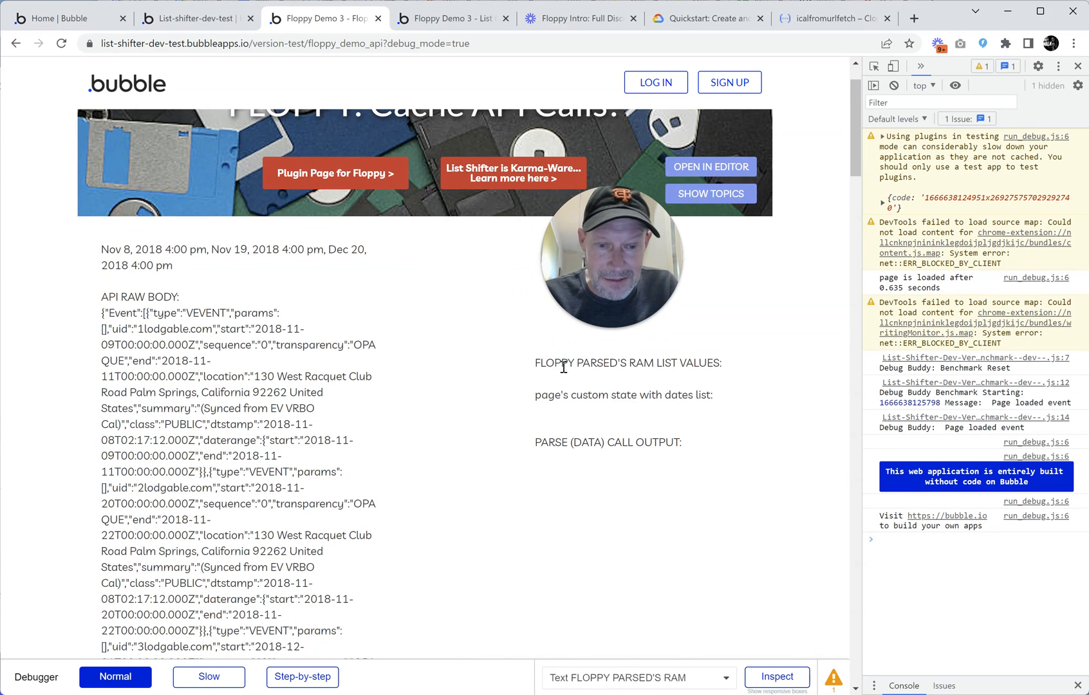
pyautogui.moveTo(554, 364); pyautogui.dragTo(682, 377)
pyautogui.click(613, 384)
pyautogui.scroll(-9, 401, 408)
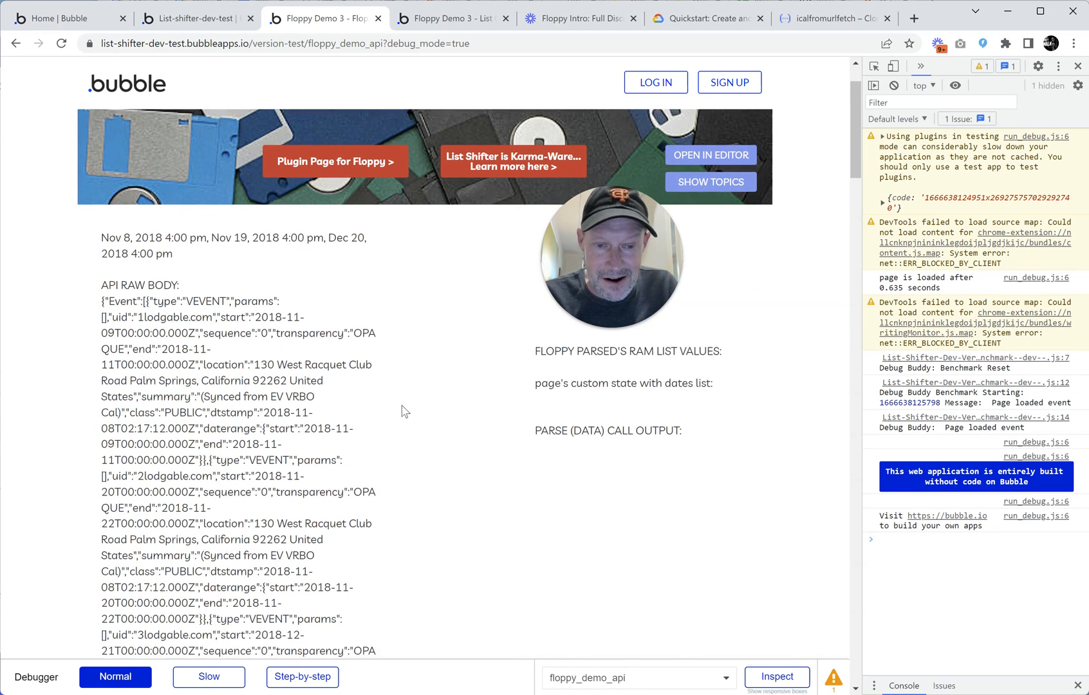
pyautogui.scroll(-7, 403, 403)
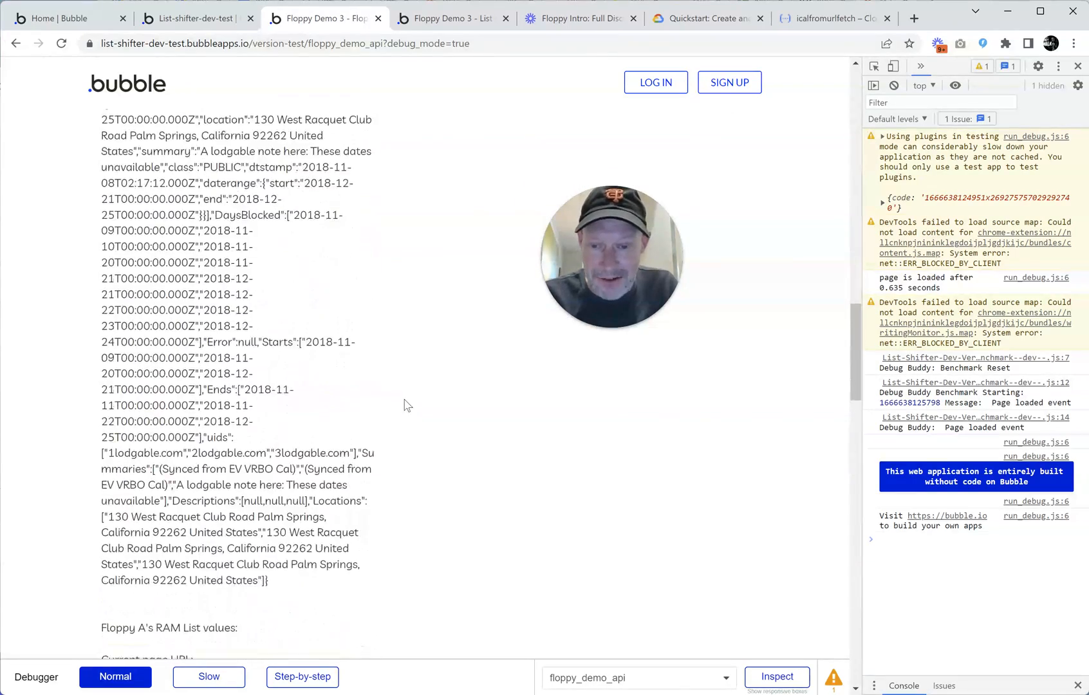
pyautogui.click(303, 275)
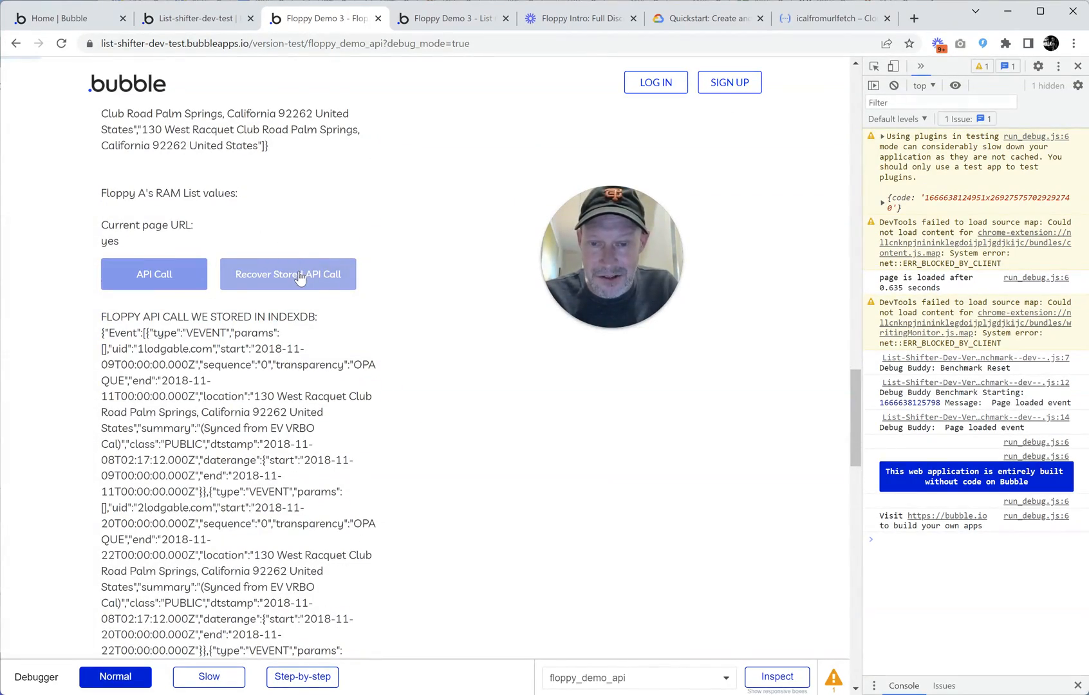
# - Check the dates listed under Floppy Parsed's RAM list values and return to the app editor's workflow
pyautogui.scroll(-15, 476, 365)
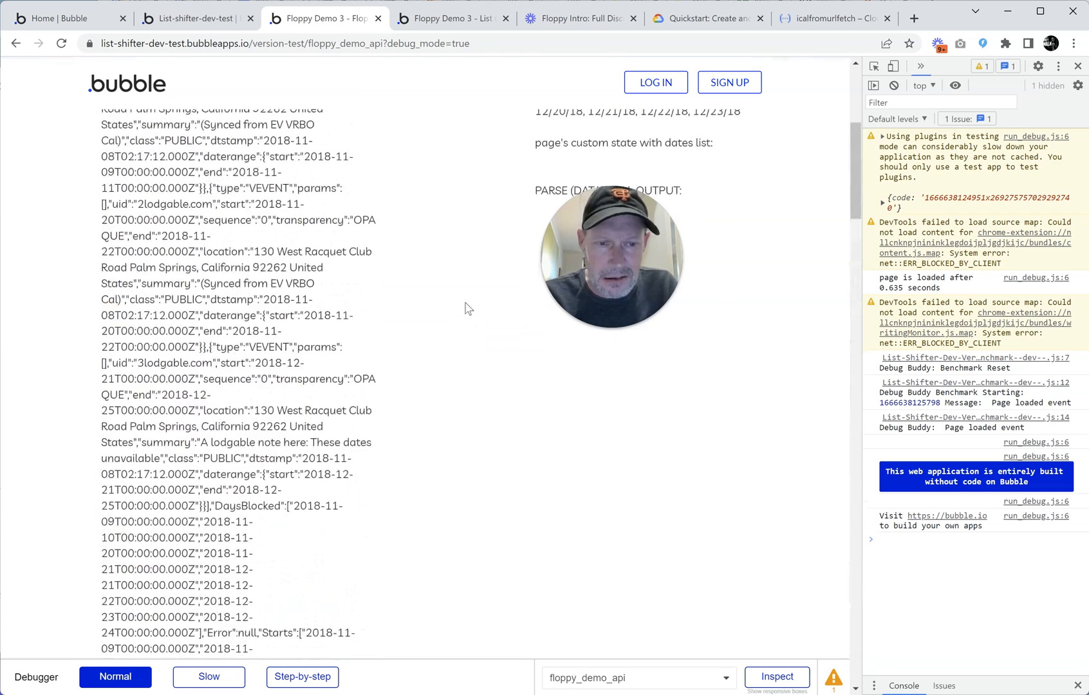
pyautogui.scroll(4, 467, 309)
pyautogui.moveTo(536, 362); pyautogui.dragTo(749, 401)
pyautogui.click(749, 386)
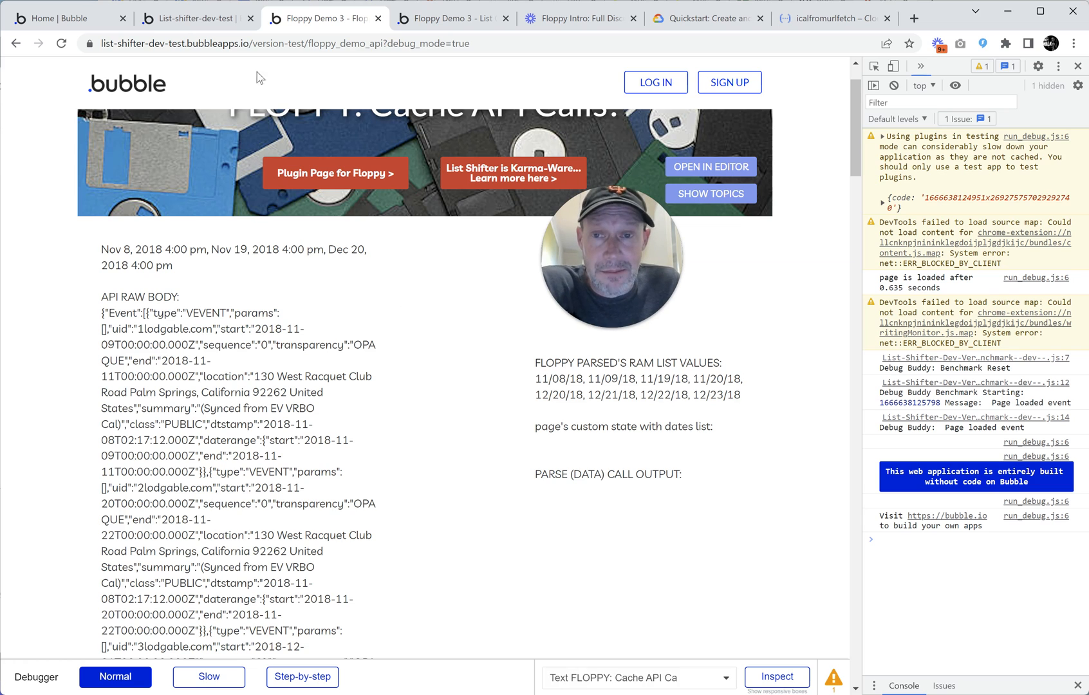
pyautogui.click(193, 19)
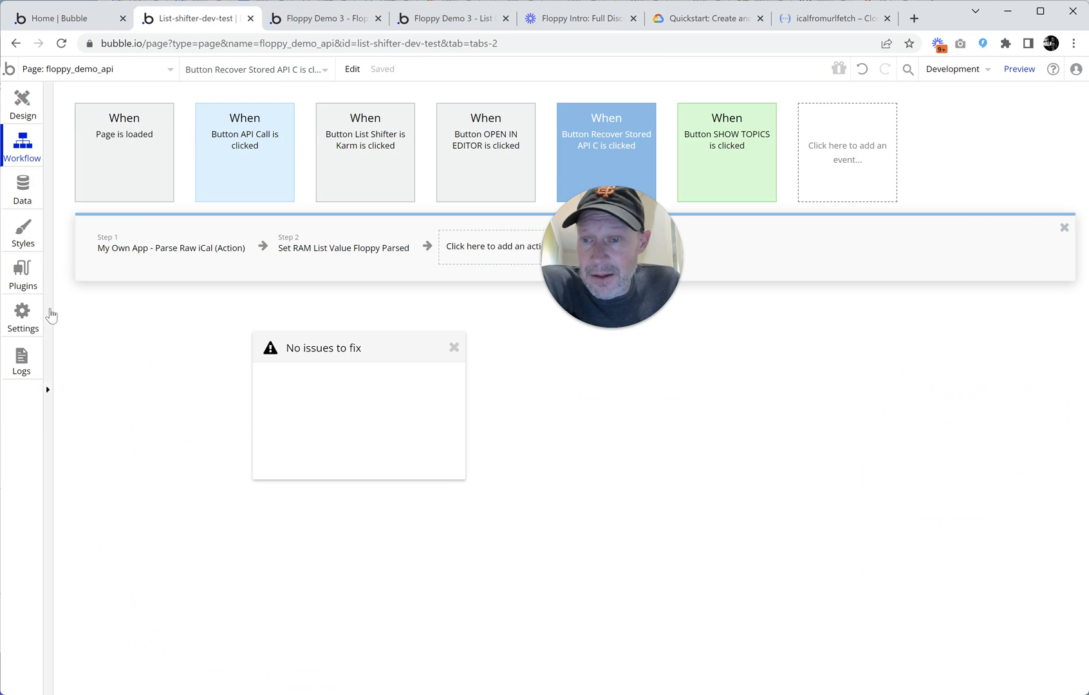
# - Open the API Connector settings and check the parse-ical endpoint in the Parse Raw iCal (Action) call's URL
pyautogui.click(22, 277)
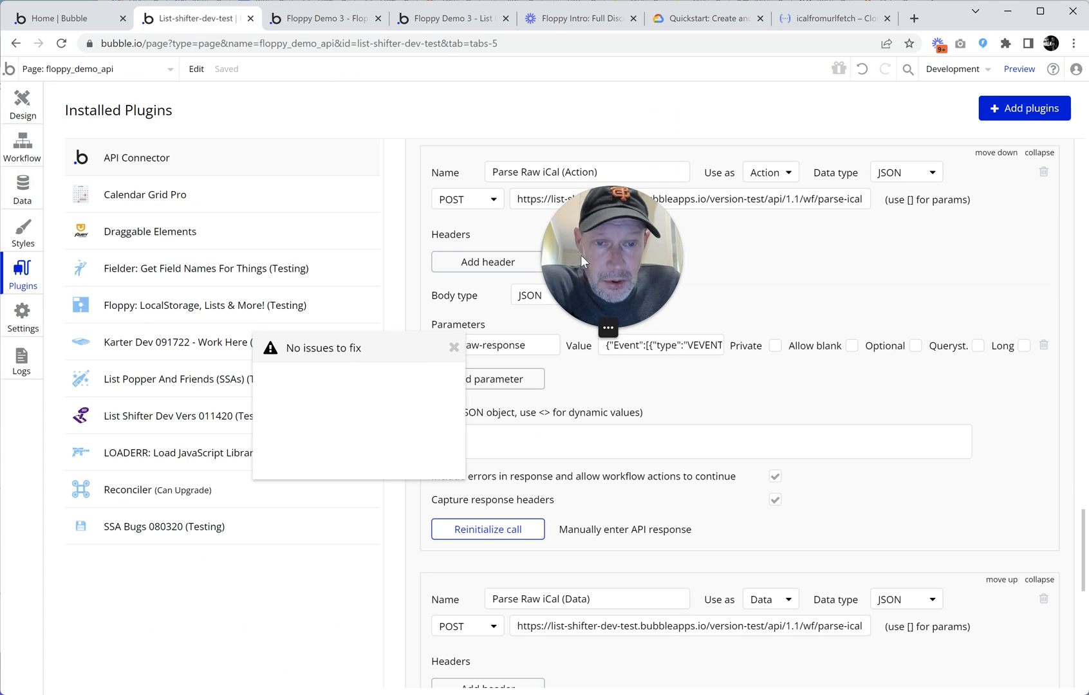
pyautogui.moveTo(582, 261); pyautogui.dragTo(283, 233)
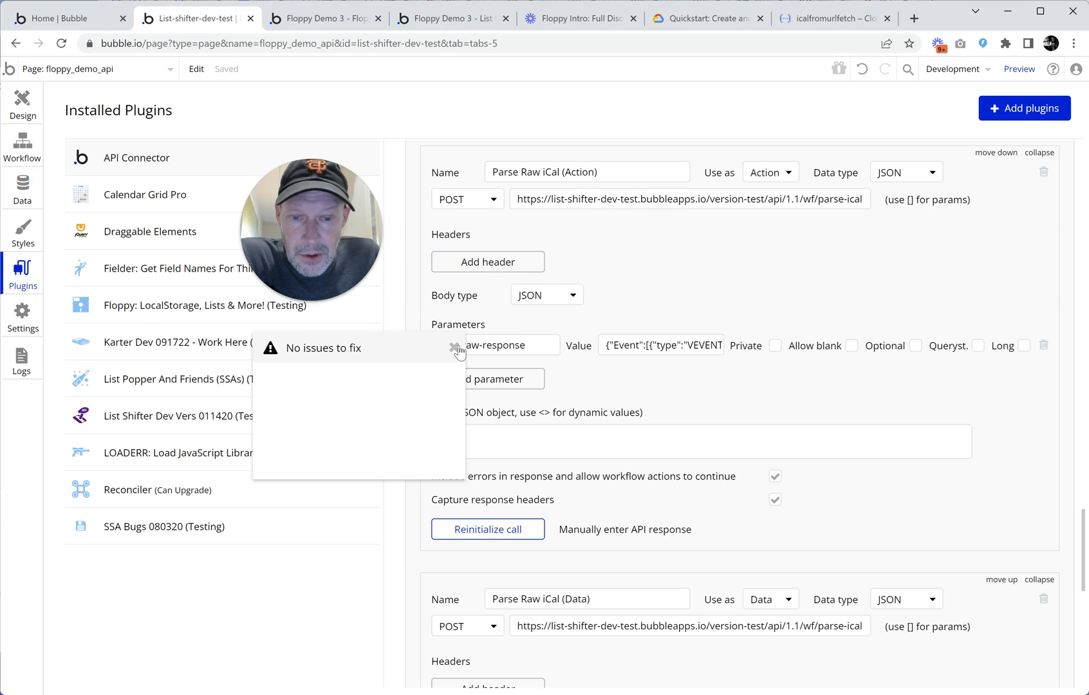
pyautogui.moveTo(457, 349); pyautogui.dragTo(456, 349)
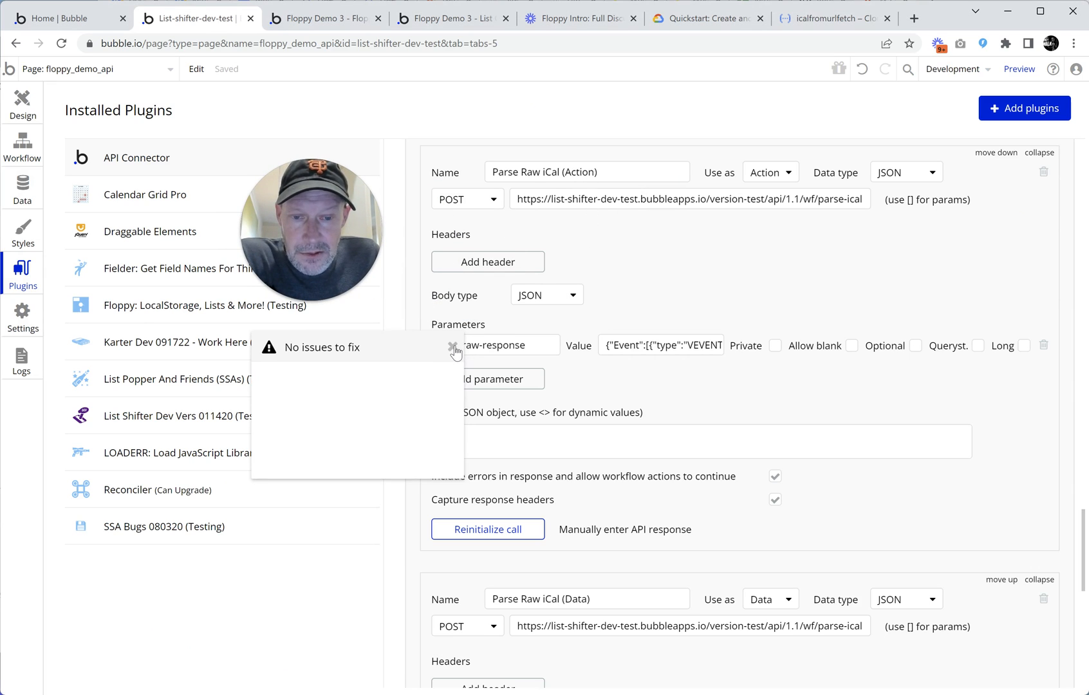
pyautogui.click(817, 200)
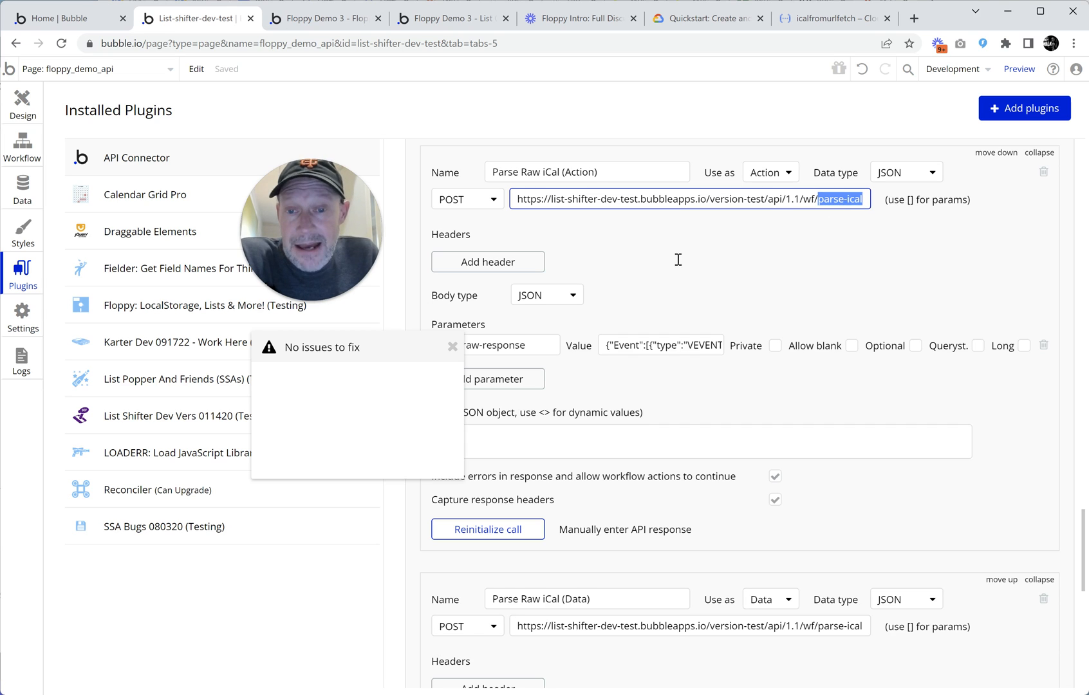
# - Turn off running the parse-ical backend workflow without authentication and check the type options for its raw-response parameter
pyautogui.click(97, 68)
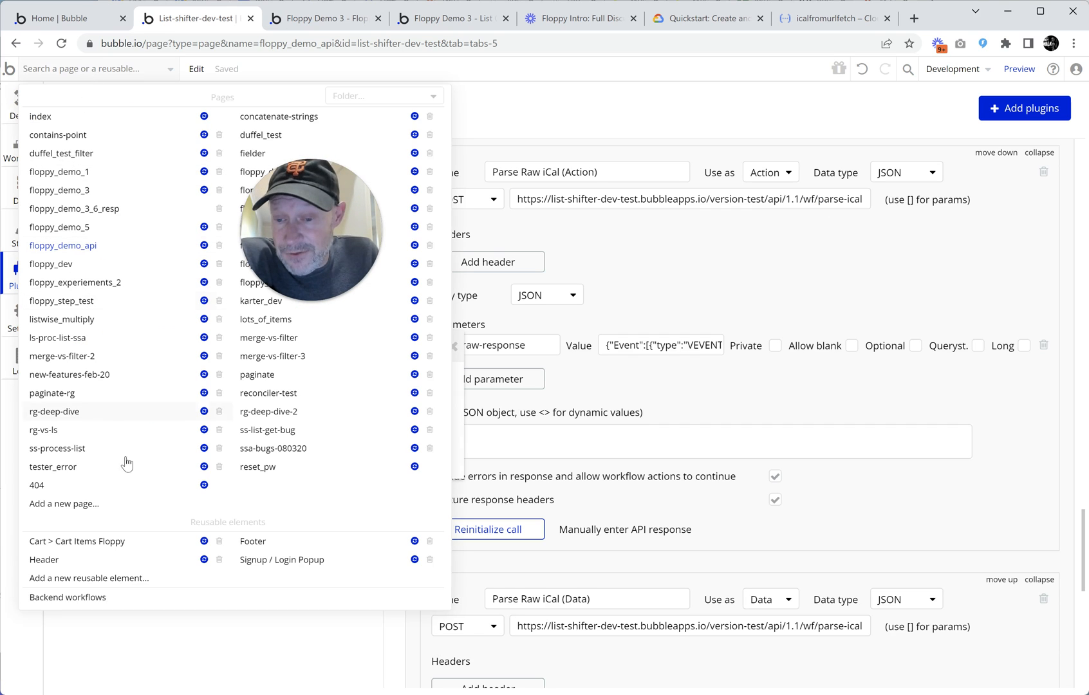
pyautogui.click(95, 599)
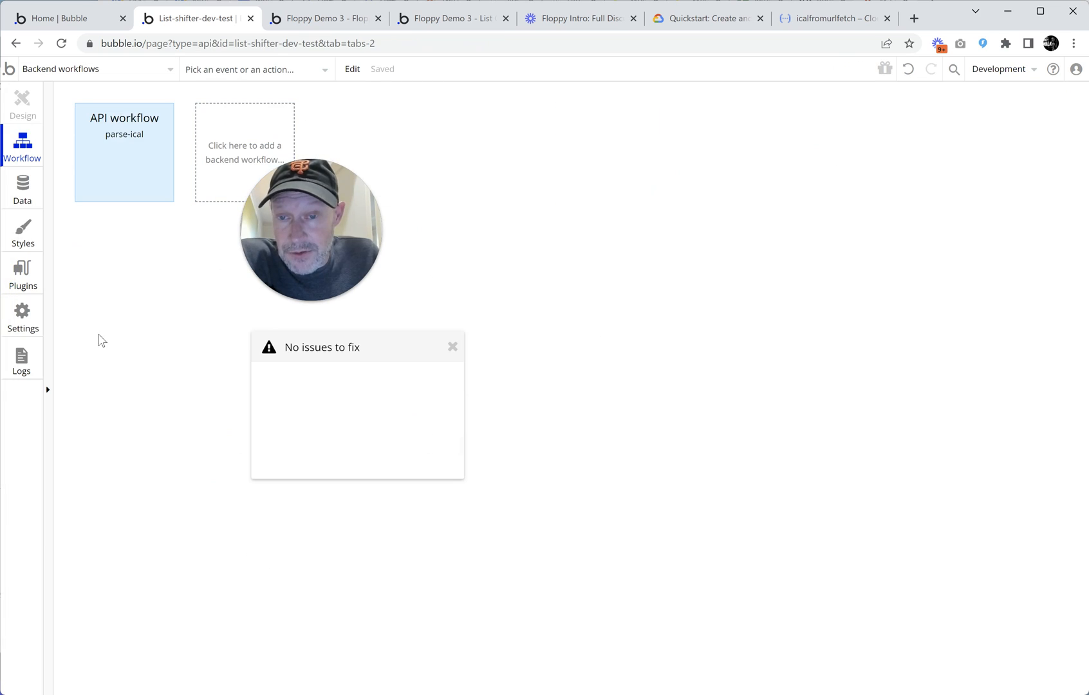
pyautogui.click(118, 162)
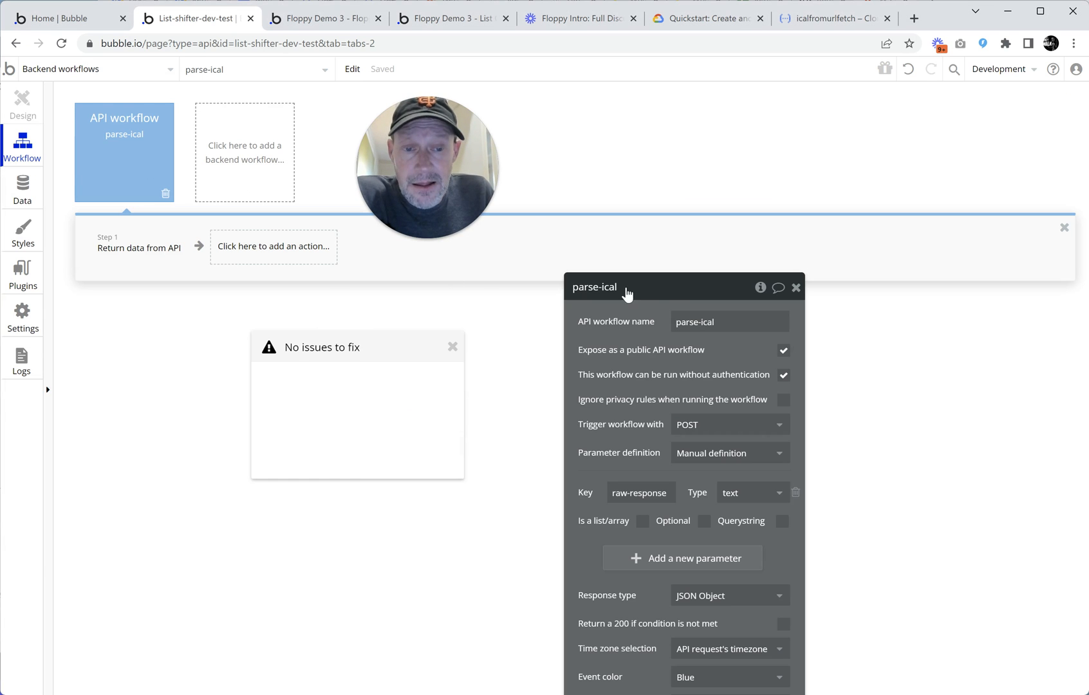
pyautogui.moveTo(675, 294); pyautogui.dragTo(635, 126)
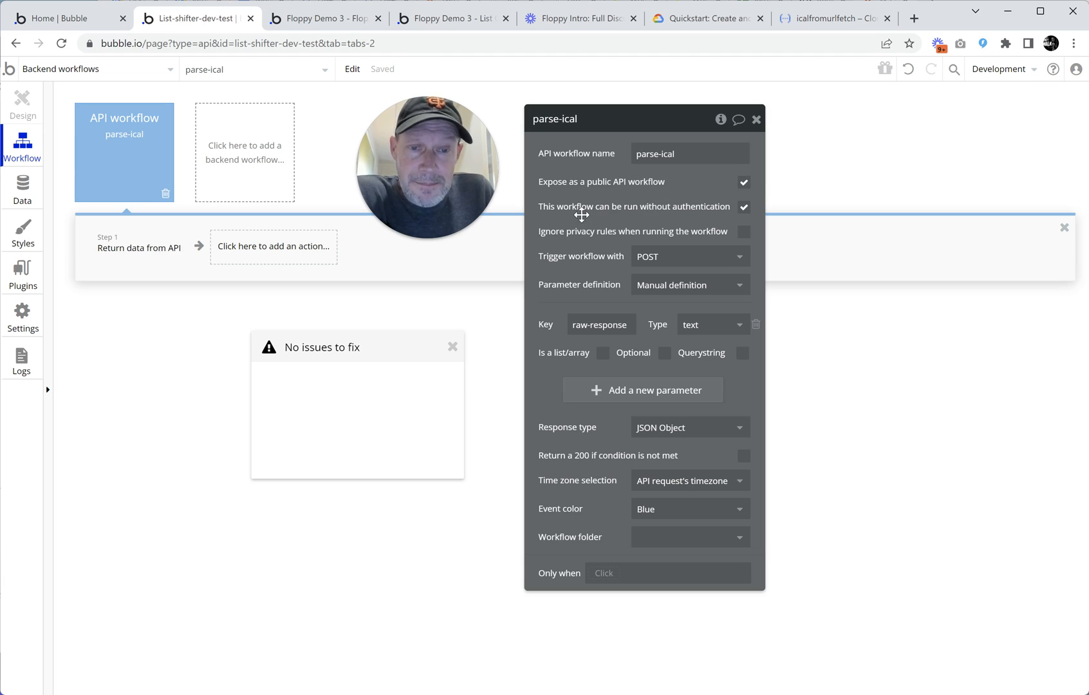
pyautogui.click(744, 207)
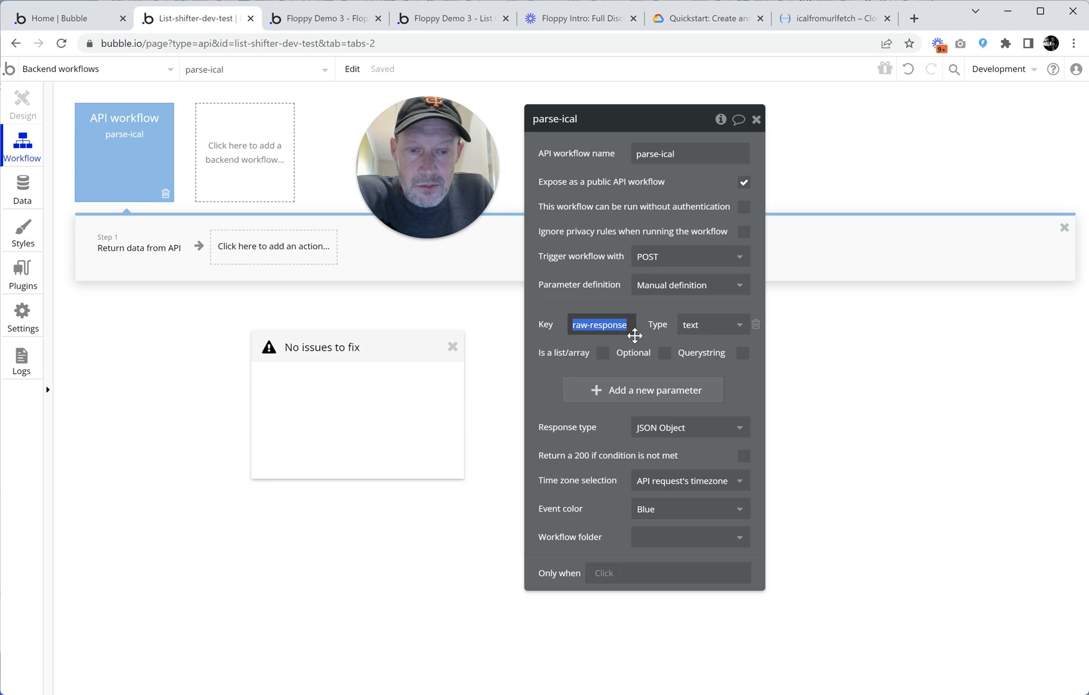
pyautogui.click(691, 329)
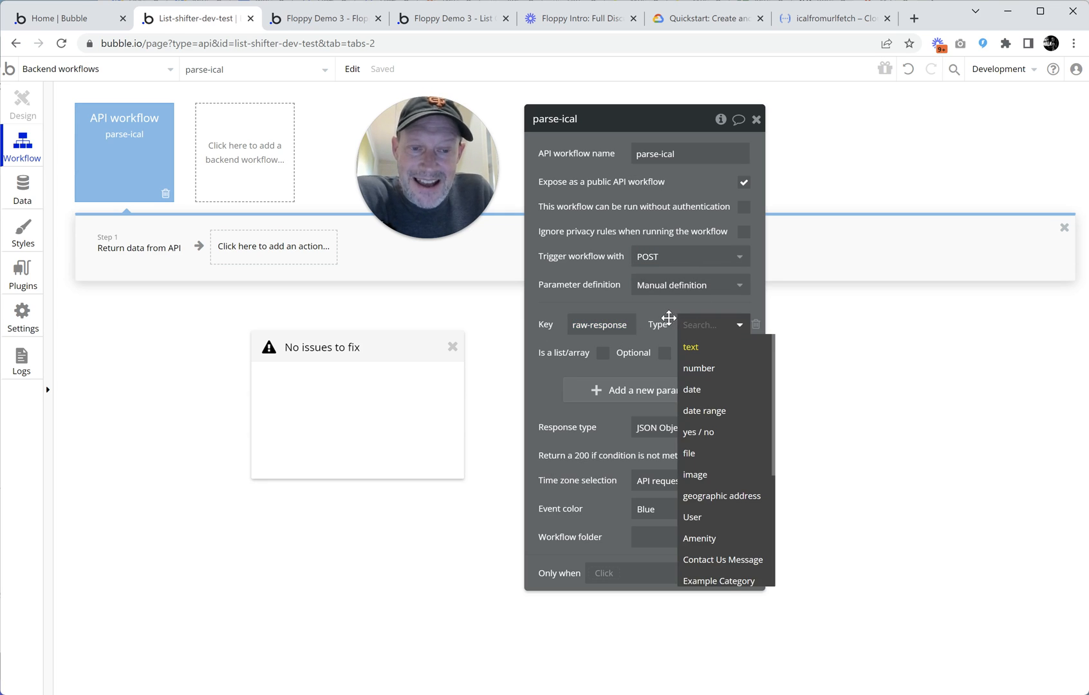
pyautogui.click(665, 323)
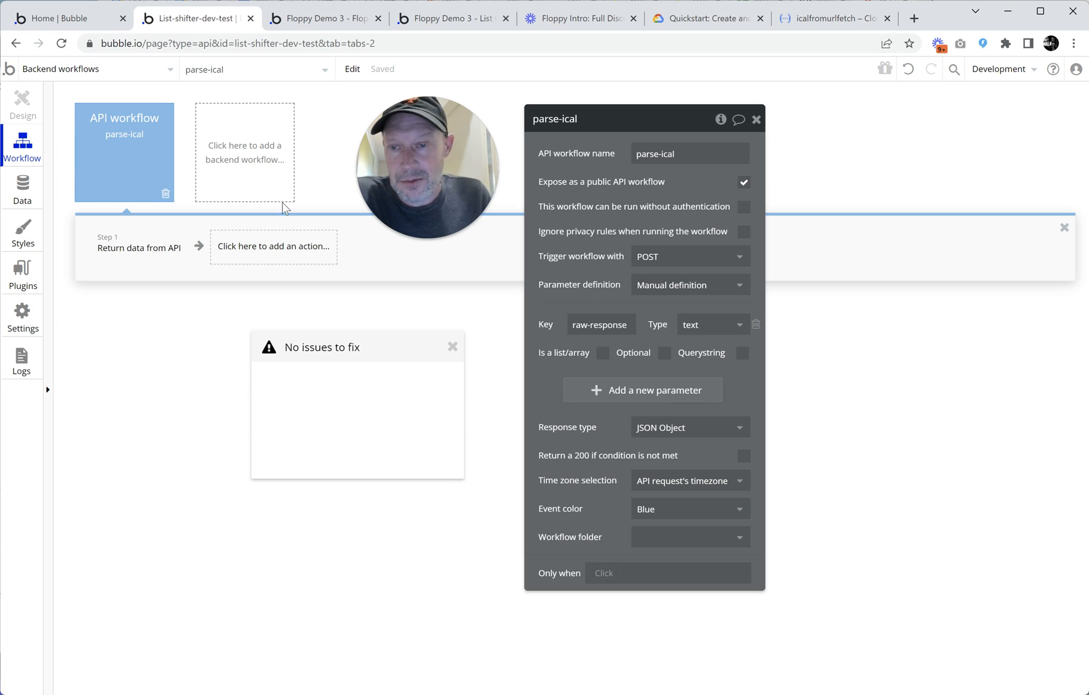
# - Return to the API Connector and review the Parse Raw iCal (Action) call's name, method and endpoint URL
pyautogui.click(23, 274)
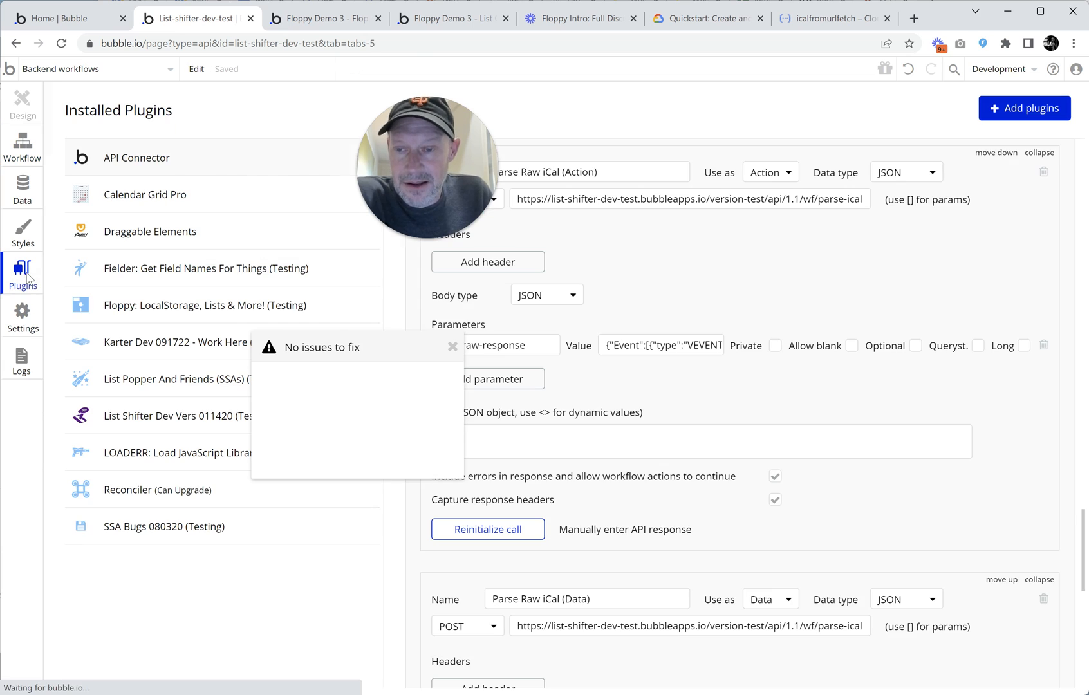
pyautogui.moveTo(384, 194); pyautogui.dragTo(272, 218)
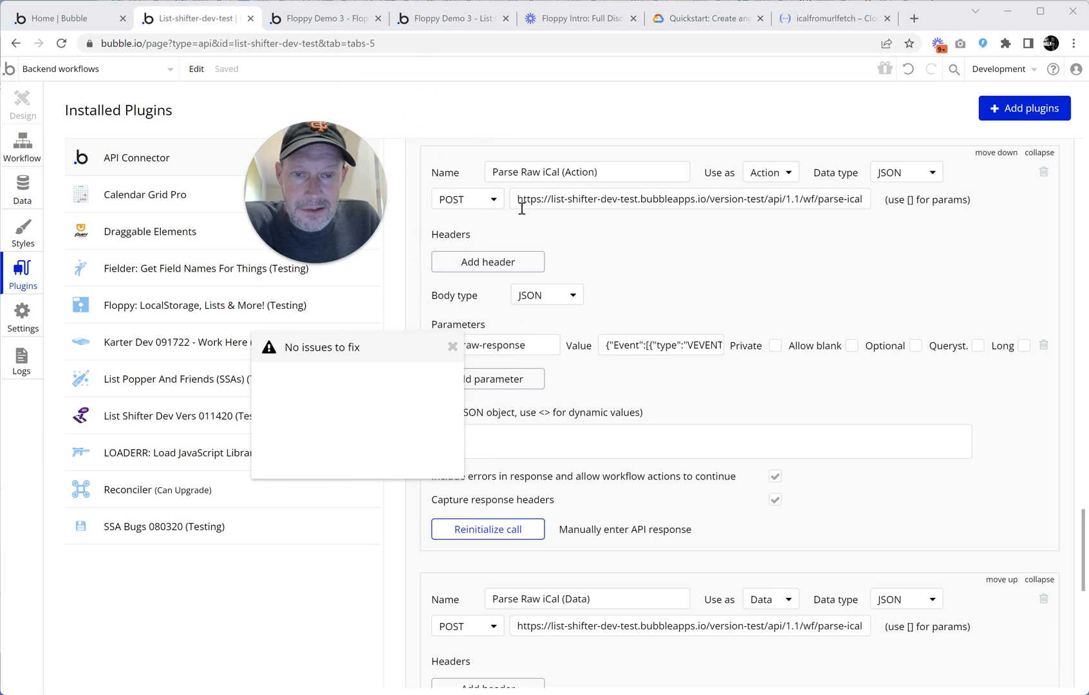
pyautogui.moveTo(509, 174); pyautogui.dragTo(592, 182)
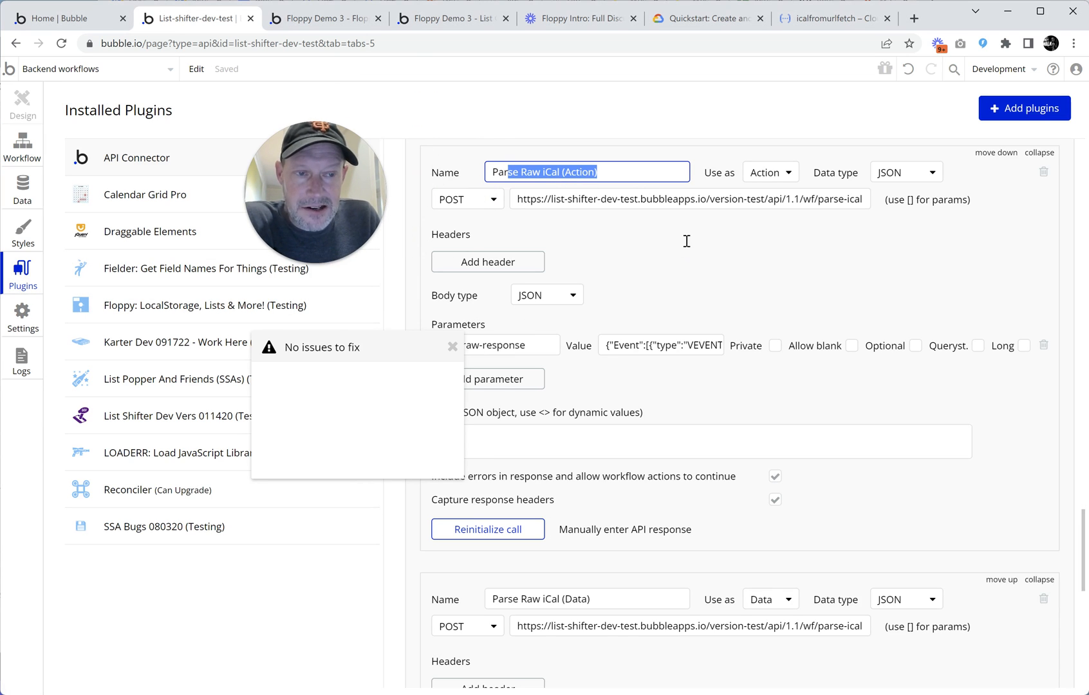
pyautogui.click(554, 216)
pyautogui.click(461, 209)
pyautogui.click(712, 200)
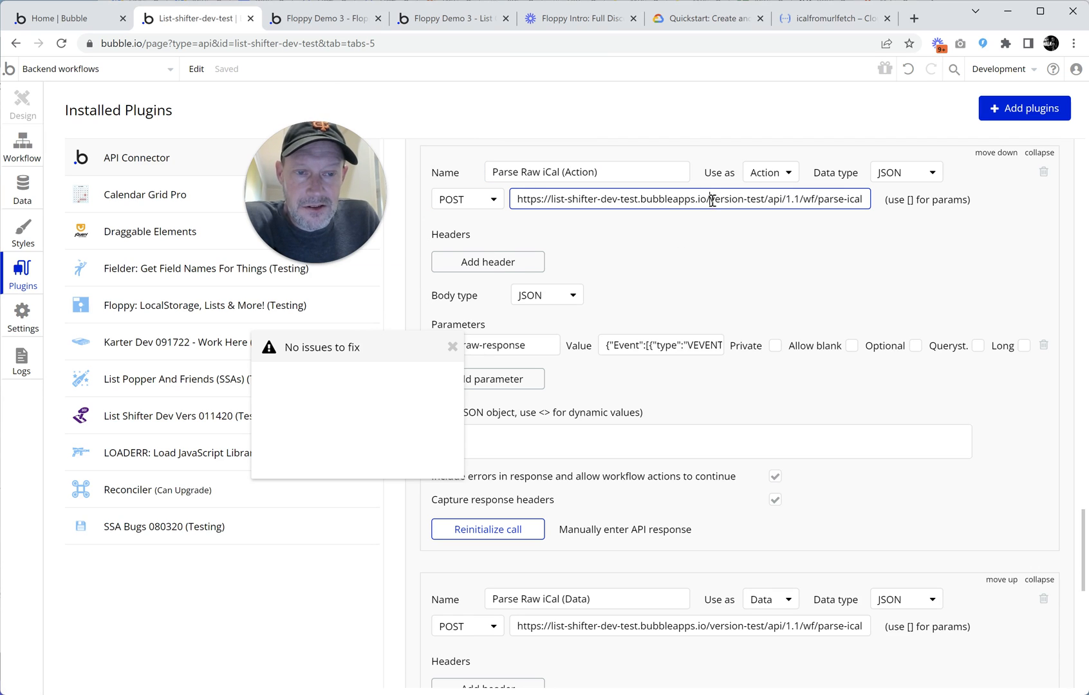
pyautogui.moveTo(696, 200); pyautogui.dragTo(887, 207)
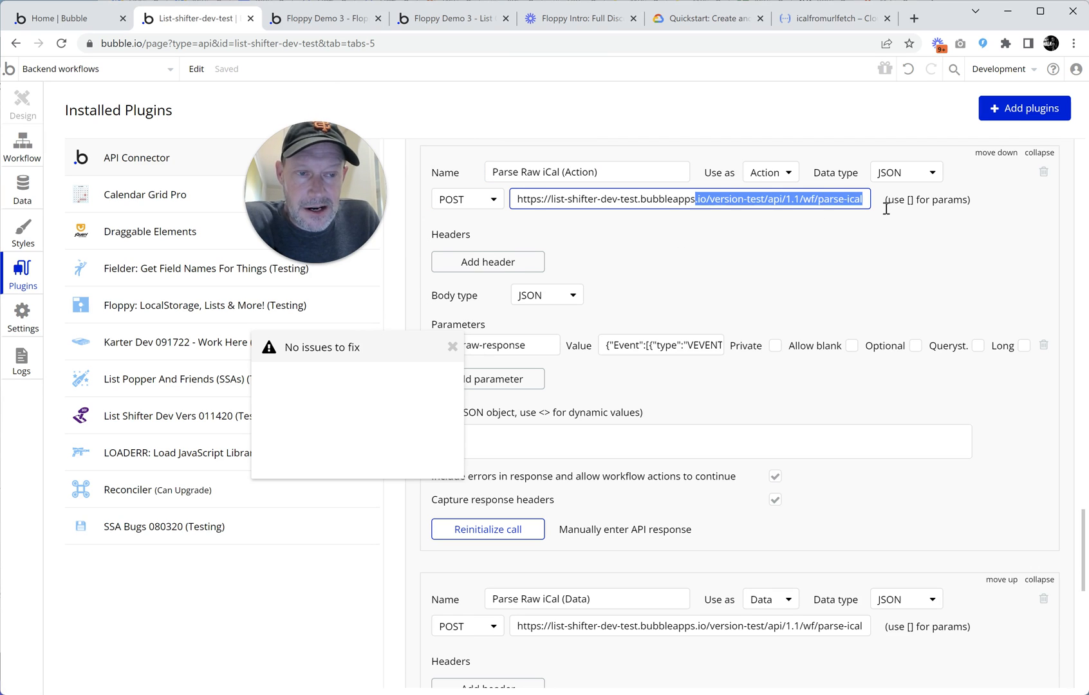
pyautogui.click(533, 200)
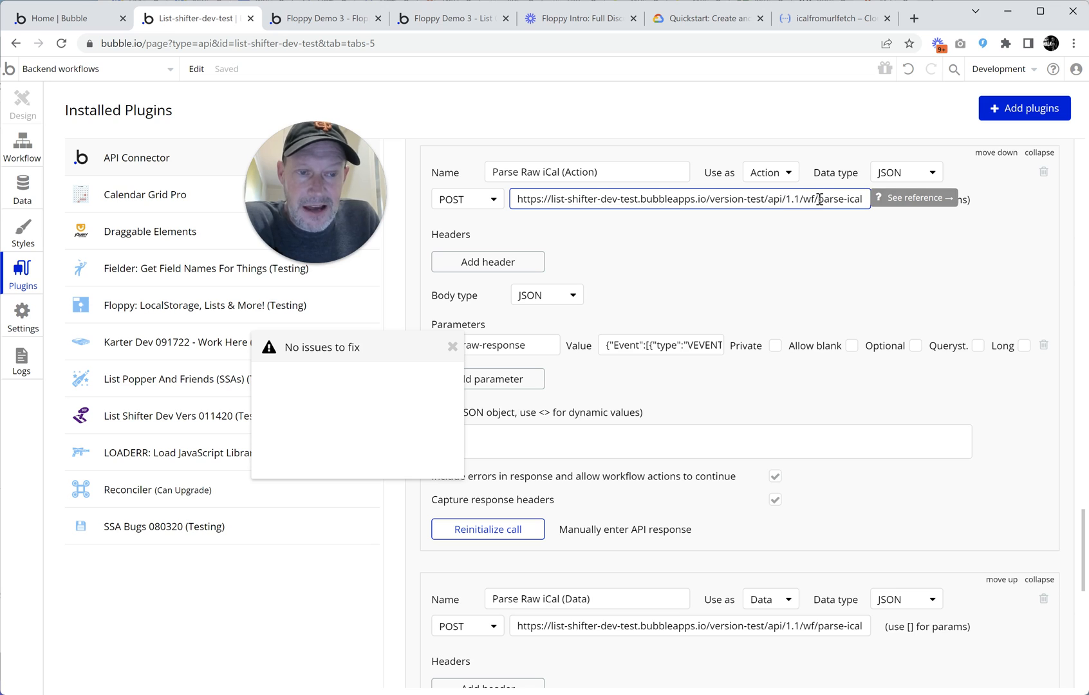
pyautogui.moveTo(815, 201); pyautogui.dragTo(892, 207)
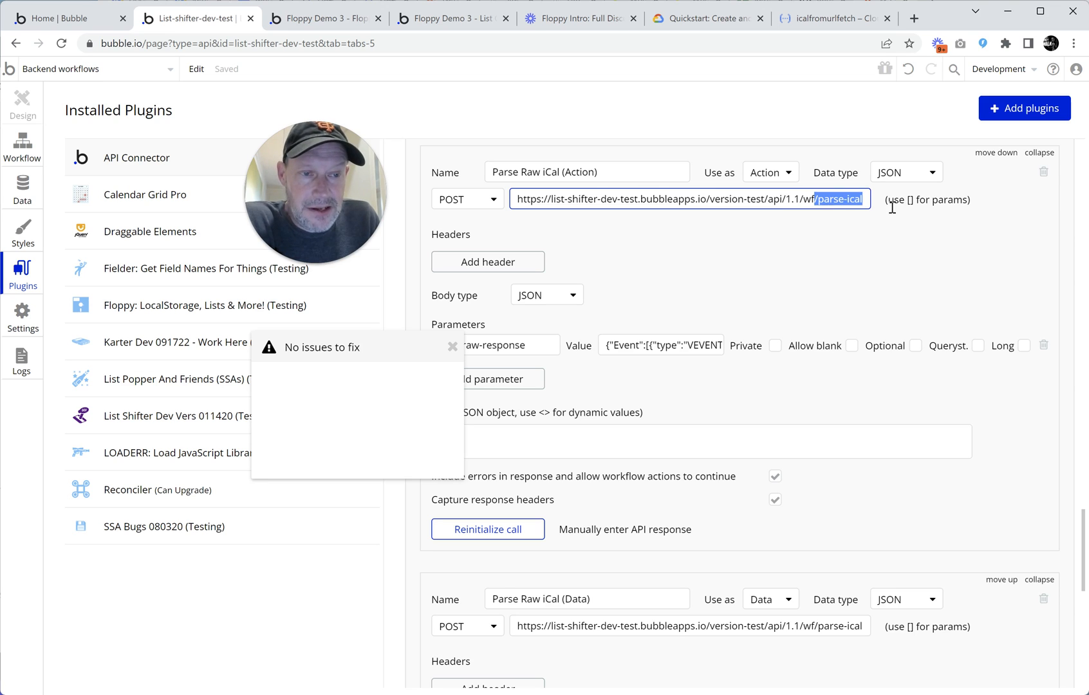
pyautogui.click(821, 239)
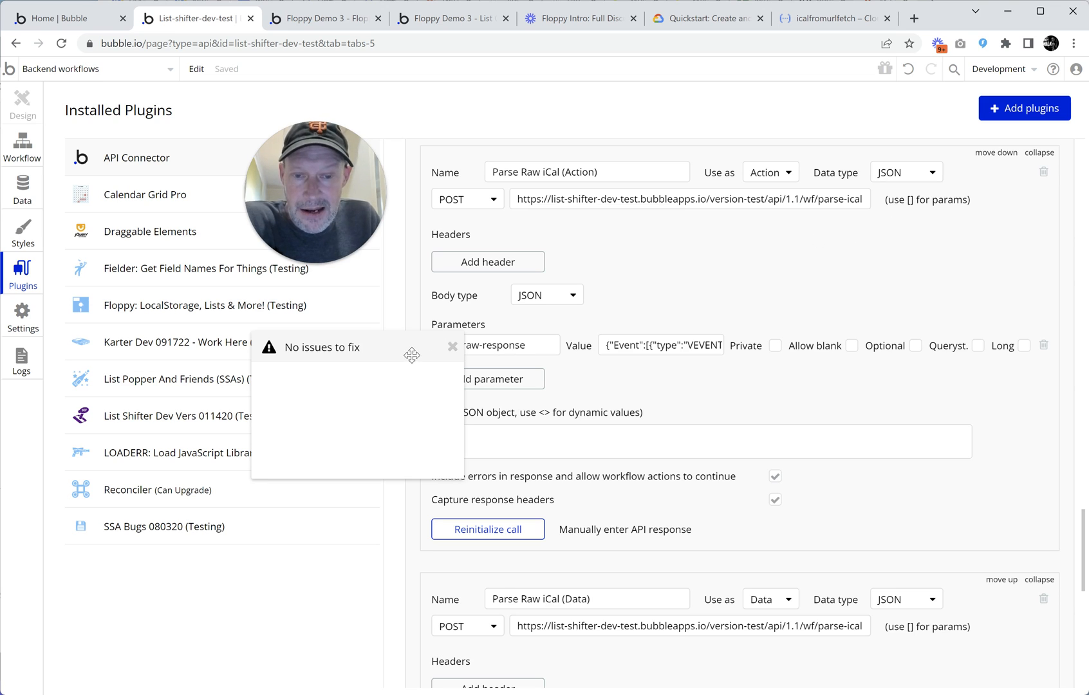
# - Move the issue checker off the call settings and examine the raw-response parameter's value for Parse Raw iCal (Action)
pyautogui.moveTo(412, 355); pyautogui.dragTo(308, 335)
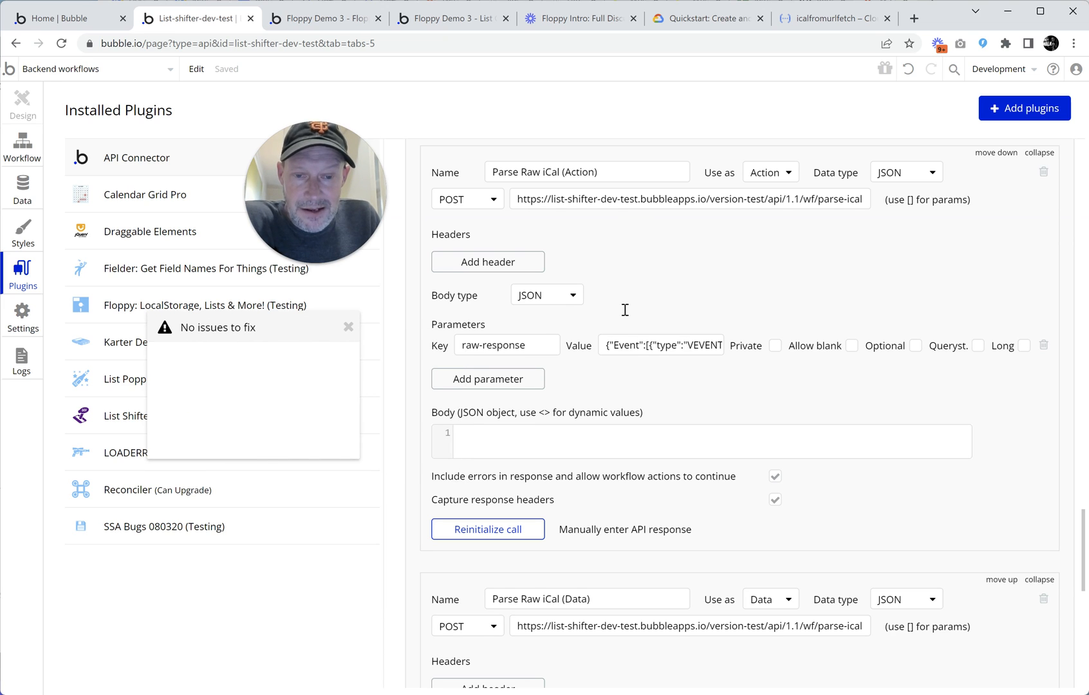
pyautogui.scroll(-2, 625, 310)
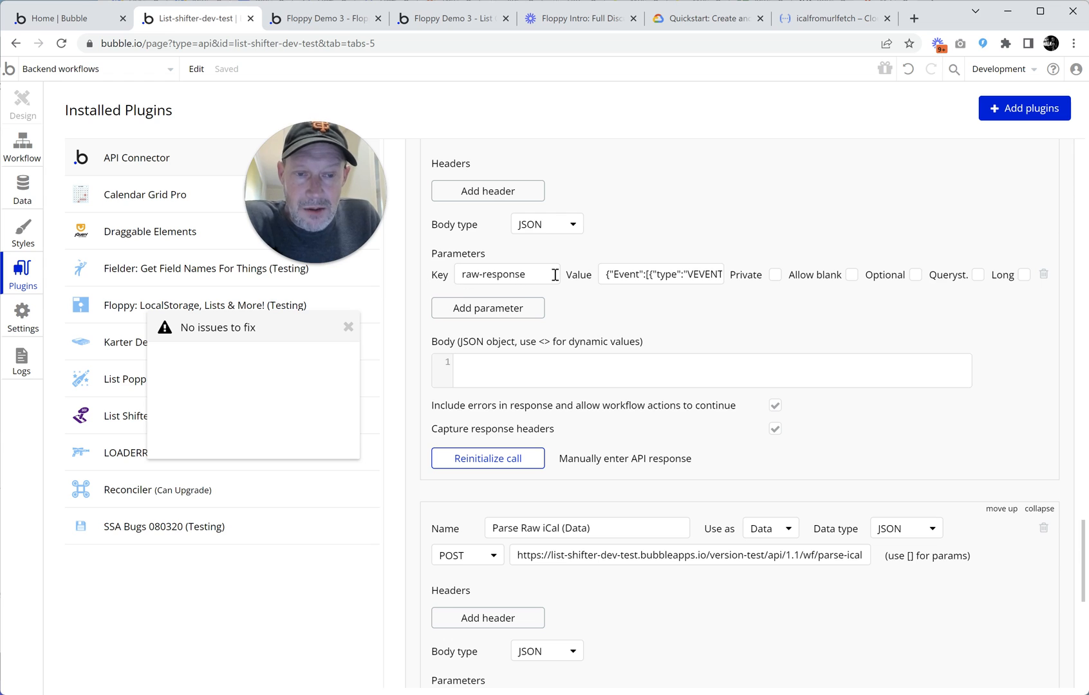
pyautogui.moveTo(607, 274); pyautogui.dragTo(772, 303)
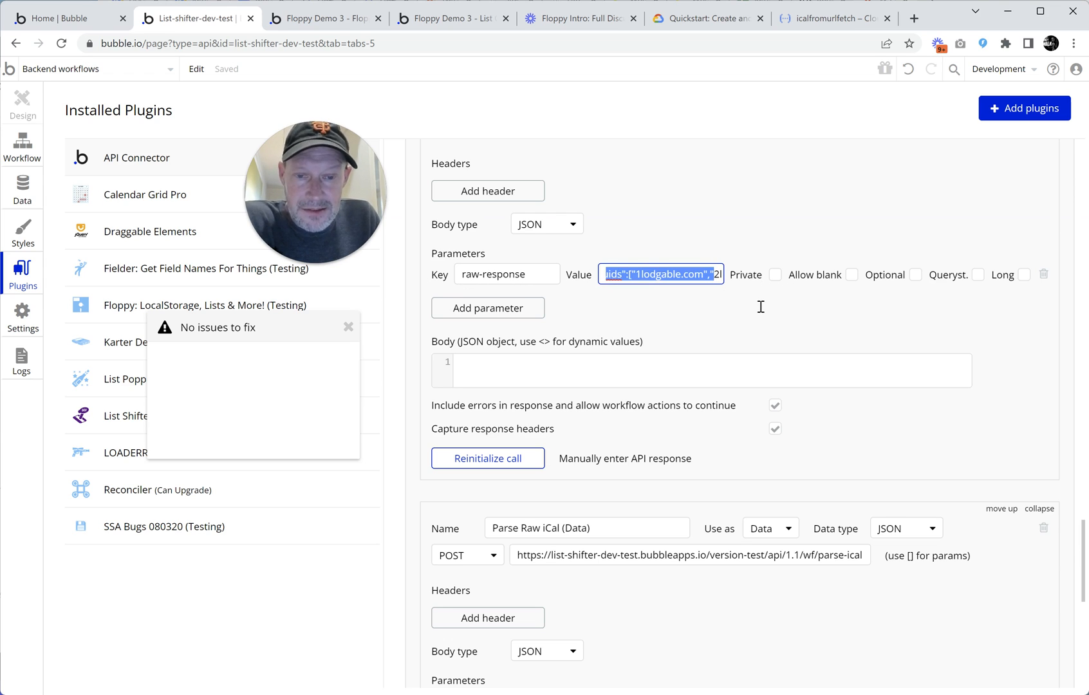
pyautogui.click(760, 307)
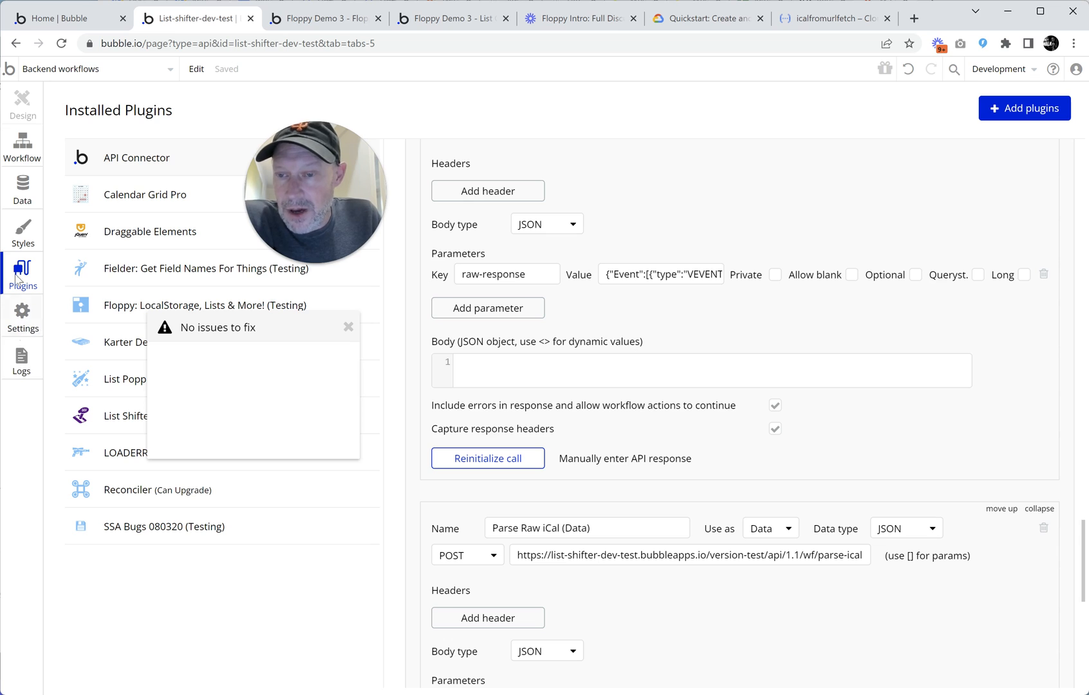
# - Check what the parse-ical backend workflow's Return data from API action sends back, and return to the API Connector
pyautogui.click(77, 69)
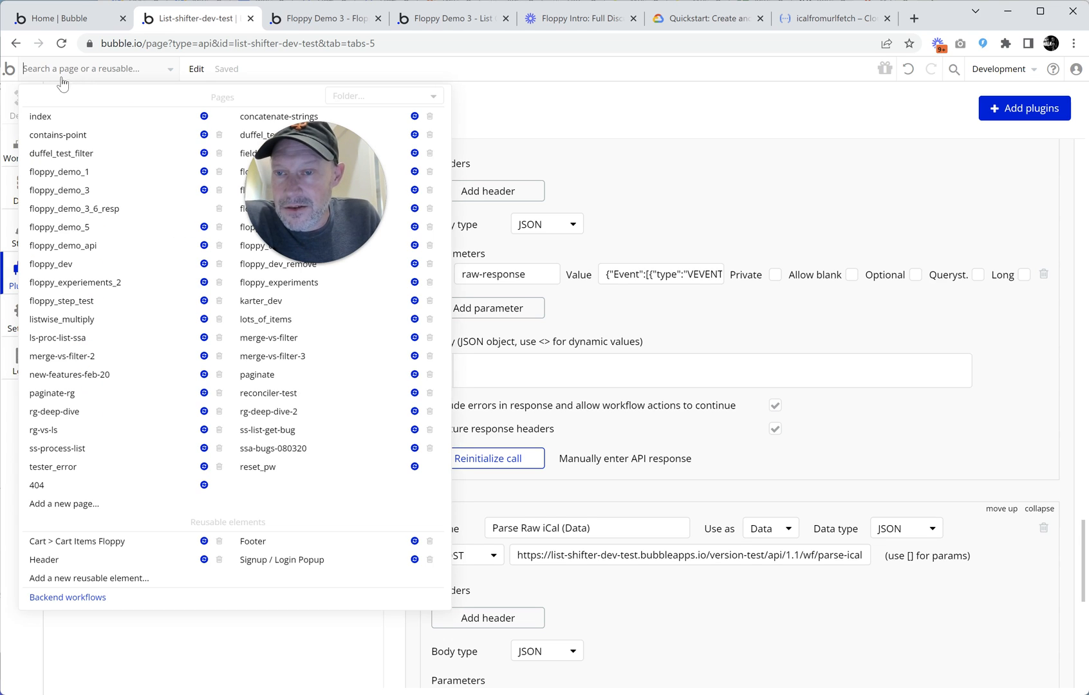
pyautogui.click(82, 598)
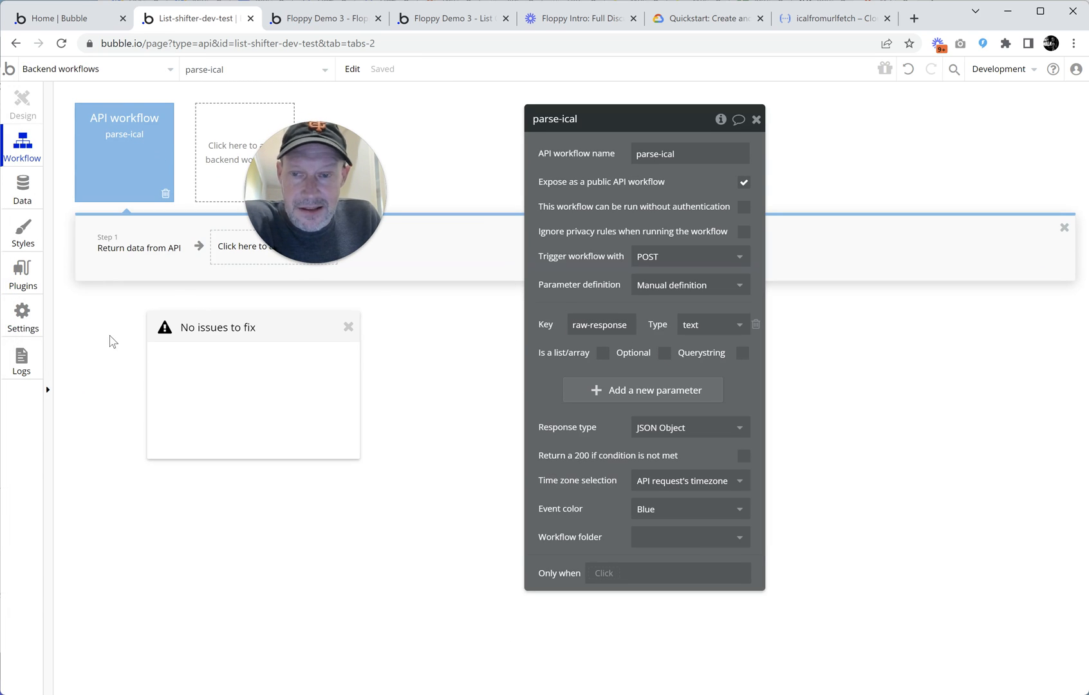
pyautogui.click(141, 260)
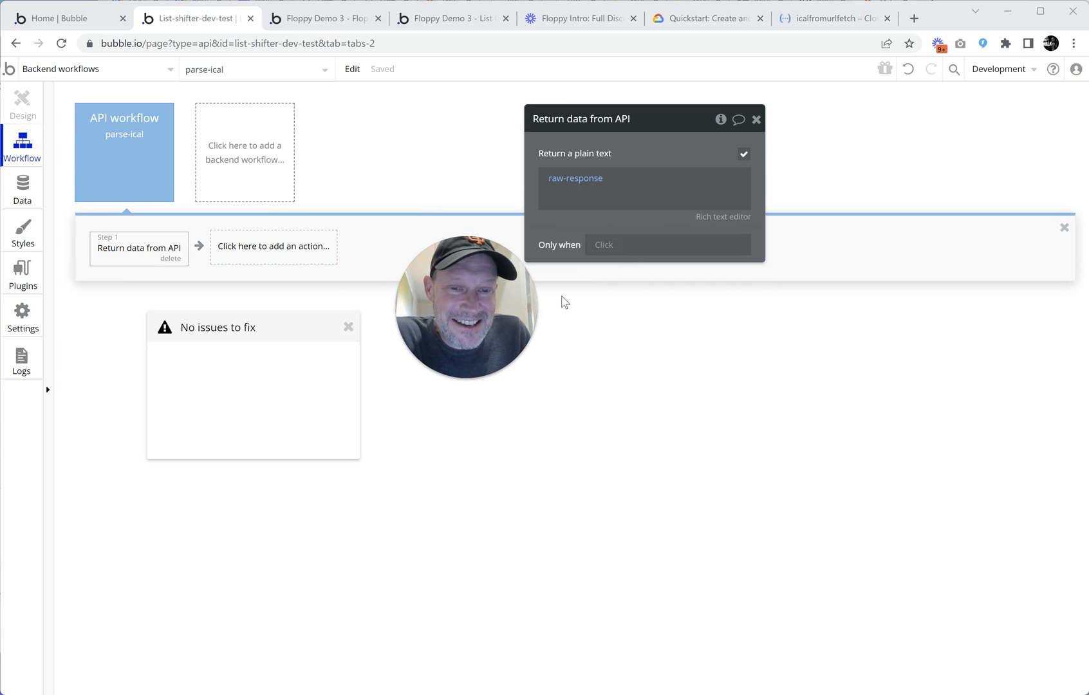
pyautogui.moveTo(470, 293); pyautogui.dragTo(438, 205)
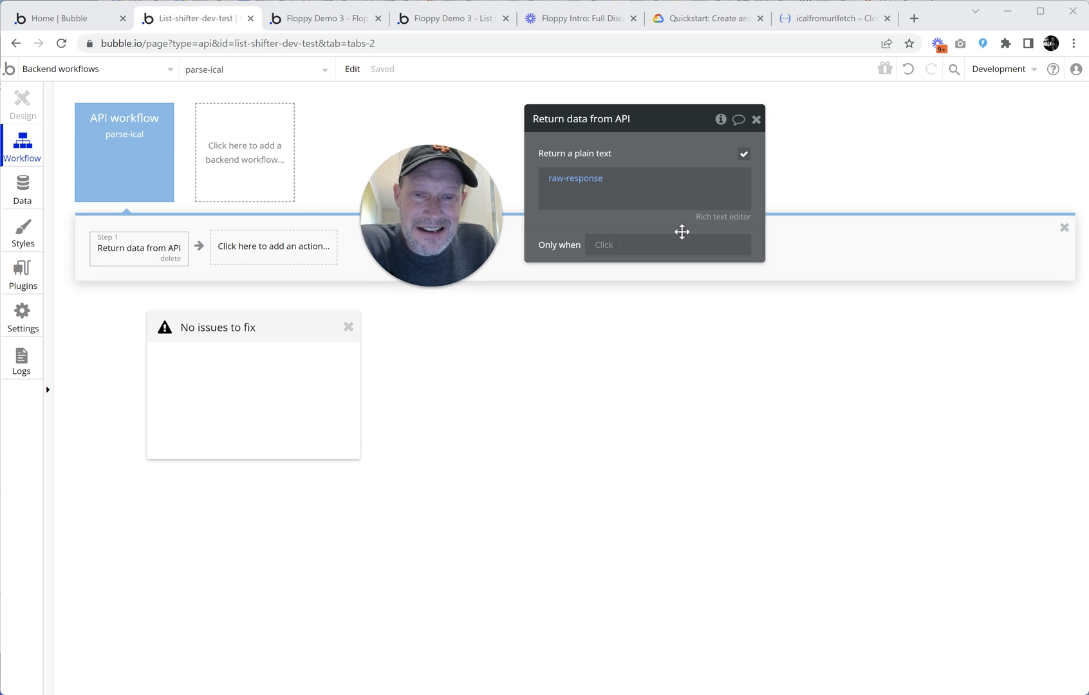
pyautogui.click(28, 285)
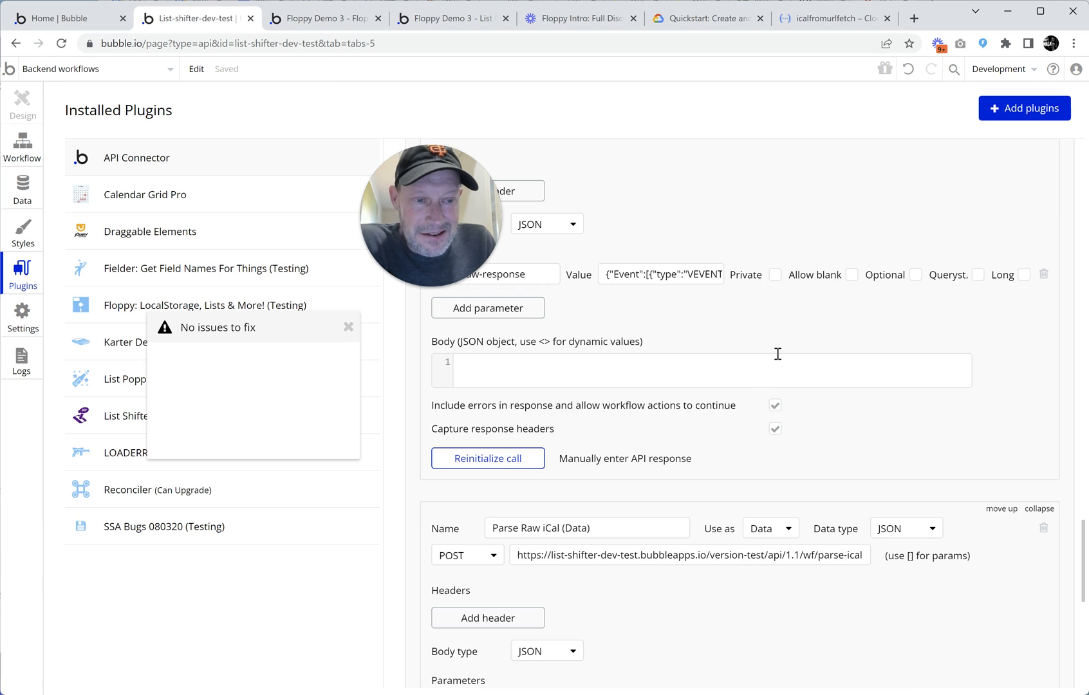
pyautogui.moveTo(433, 249); pyautogui.dragTo(372, 238)
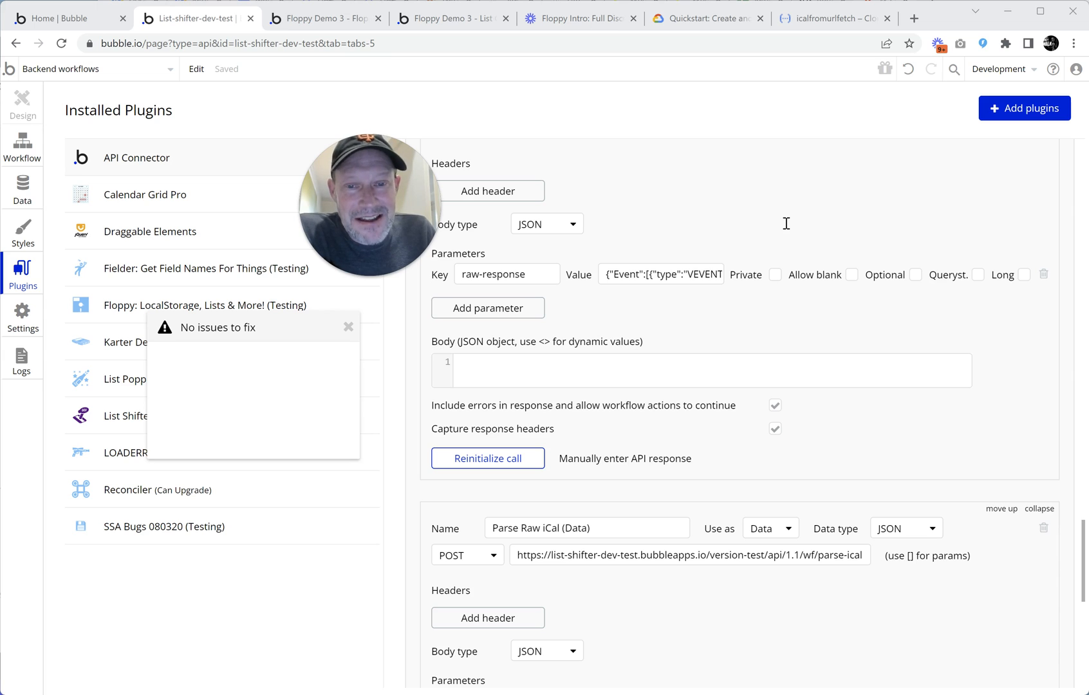
# - Switch to the Floppy Demo 3 preview page, reload it to get the latest version and find the Recover Stored API Call area
pyautogui.click(312, 31)
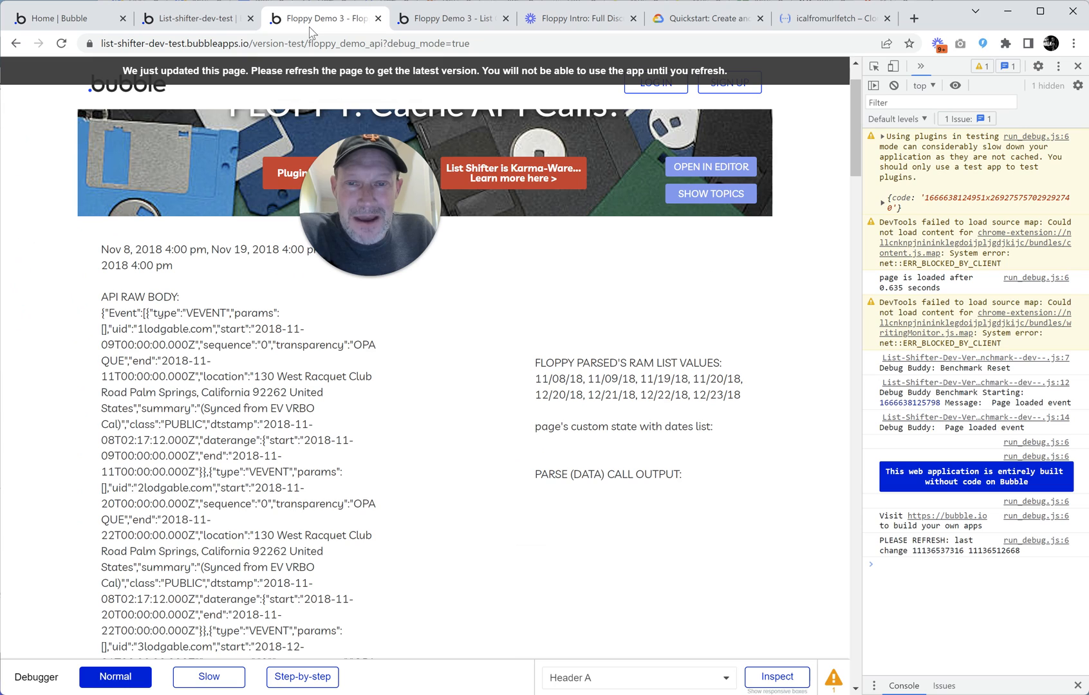
pyautogui.click(435, 75)
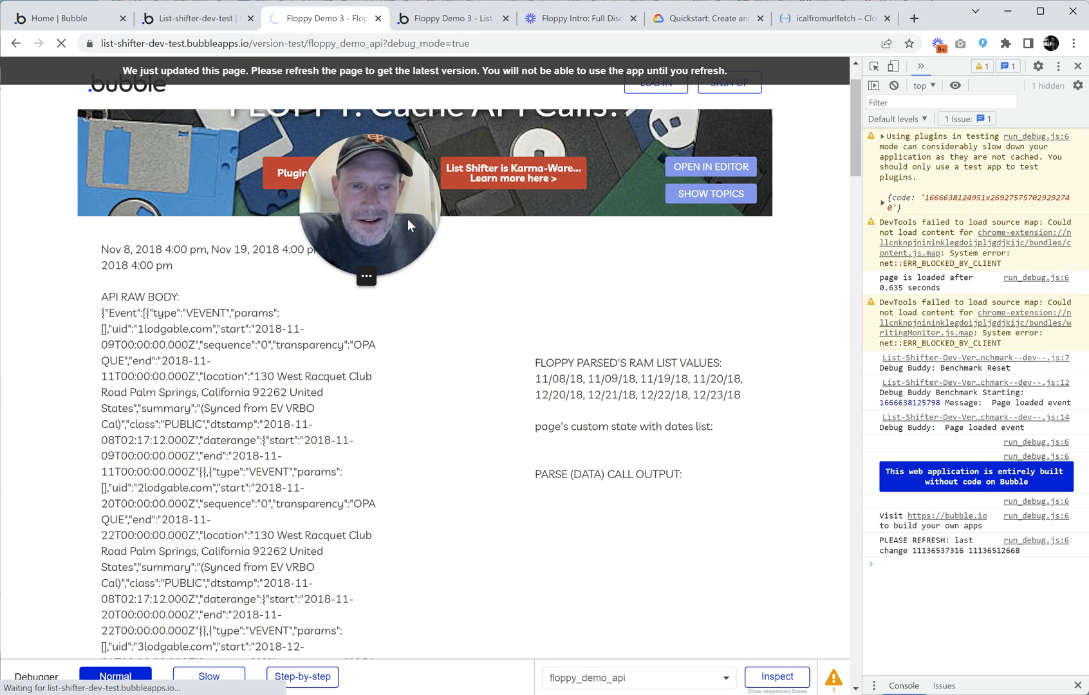
pyautogui.moveTo(407, 219); pyautogui.dragTo(439, 278)
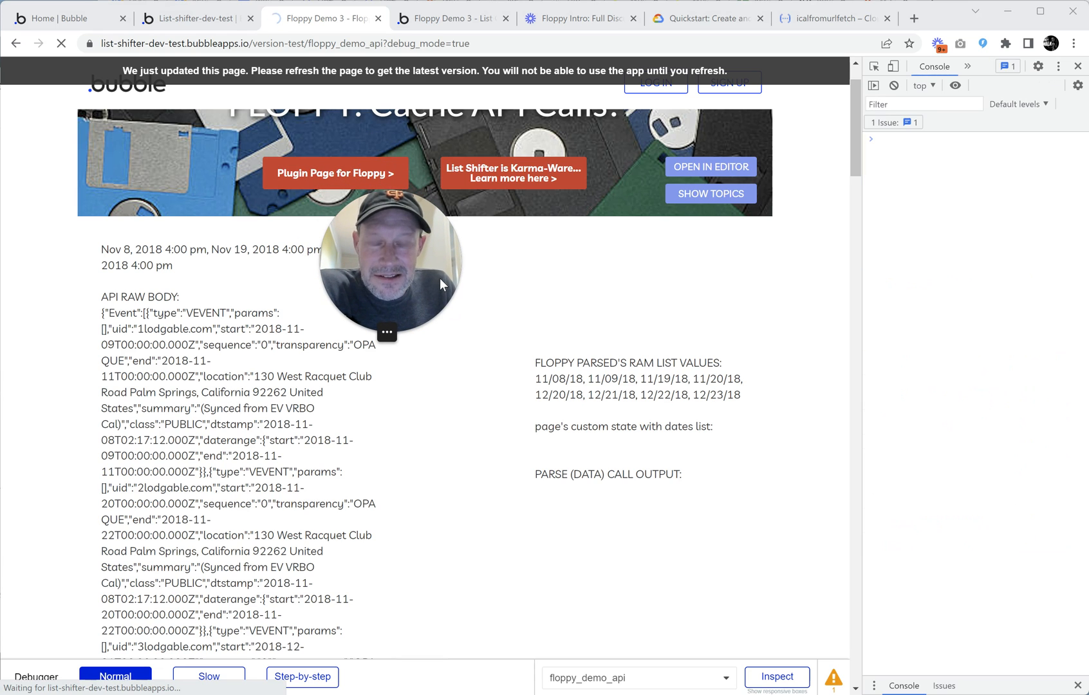
pyautogui.click(714, 193)
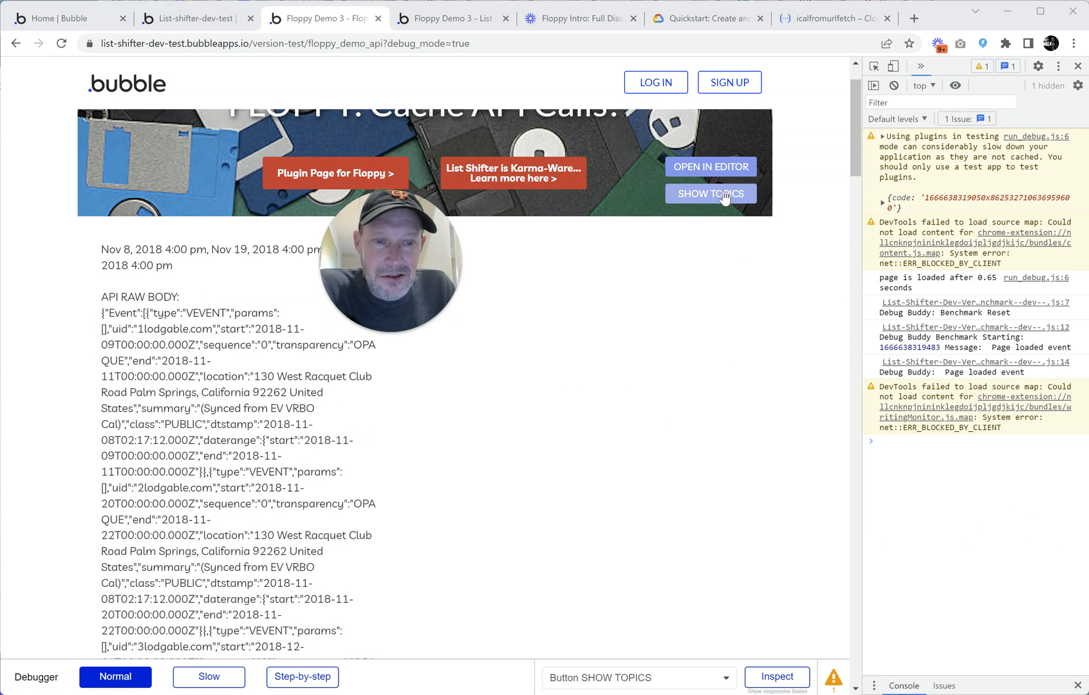
pyautogui.scroll(-10, 396, 475)
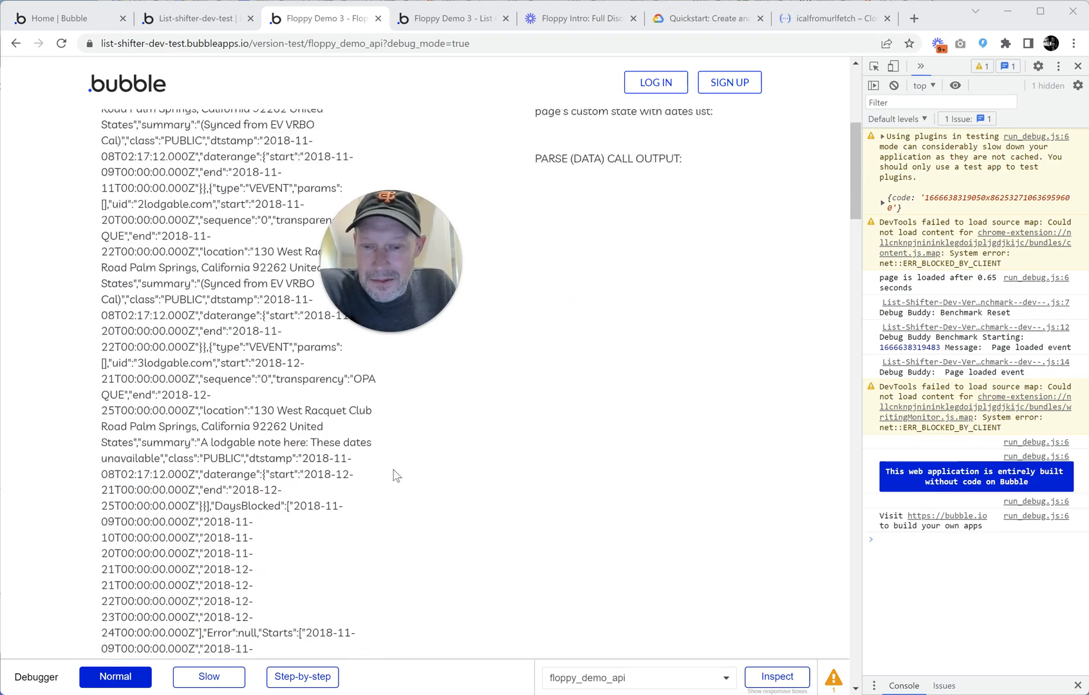
pyautogui.scroll(-15, 396, 475)
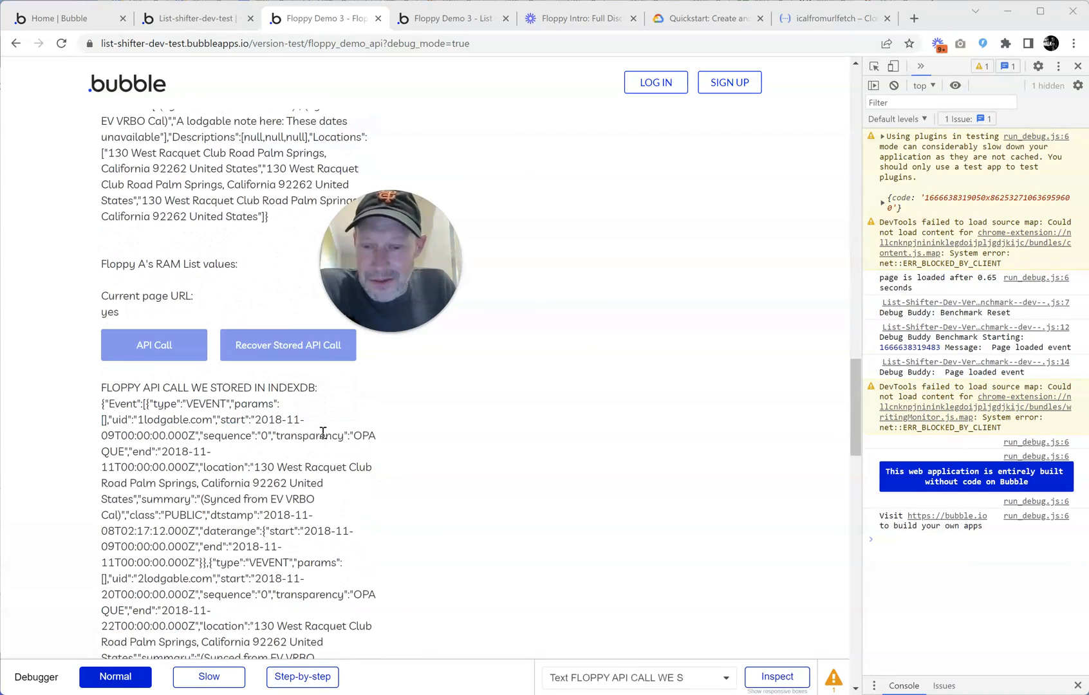
# - Run Recover Stored API Call on the preview page and find Floppy Parsed's RAM list values
pyautogui.click(157, 354)
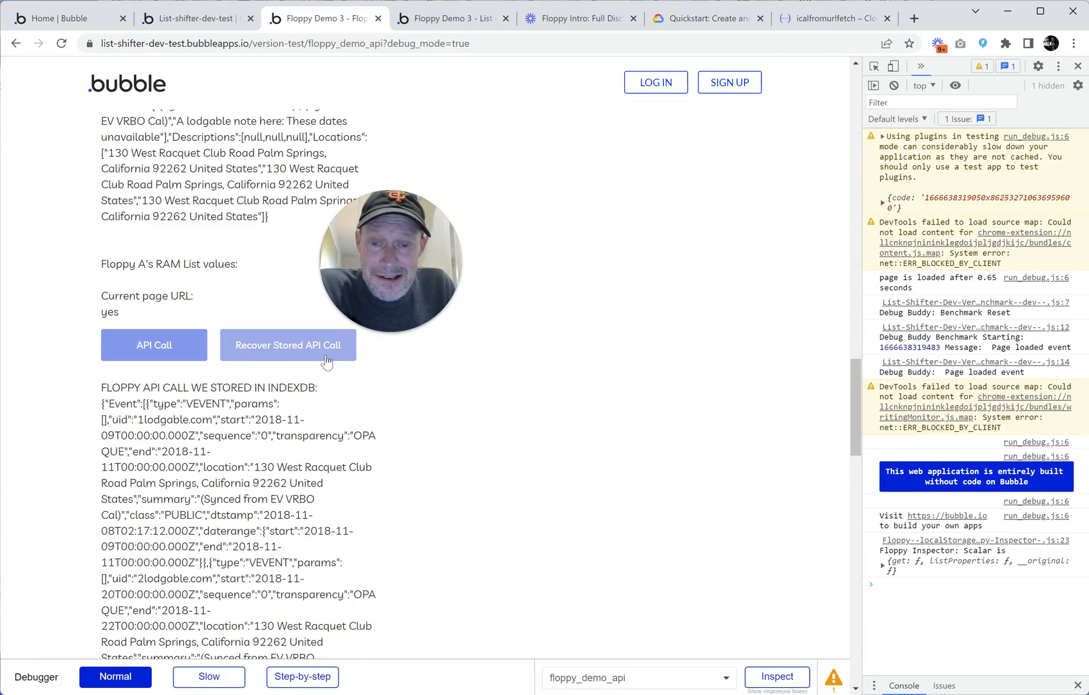
pyautogui.scroll(20, 708, 412)
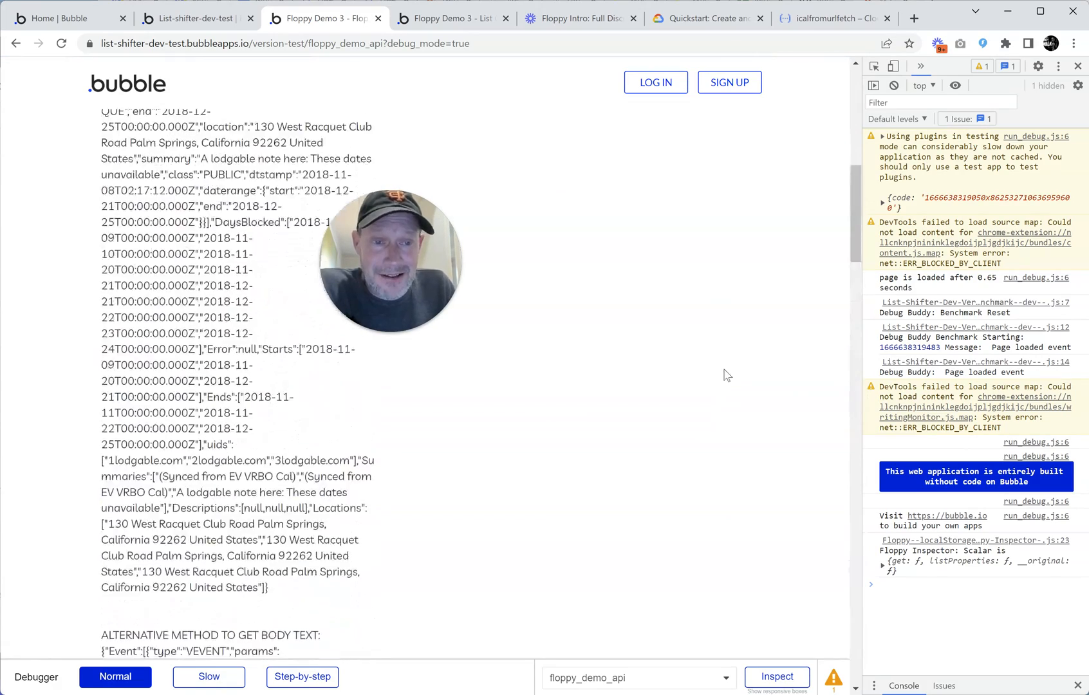
pyautogui.scroll(2, 732, 374)
pyautogui.moveTo(536, 308); pyautogui.dragTo(745, 340)
pyautogui.click(637, 359)
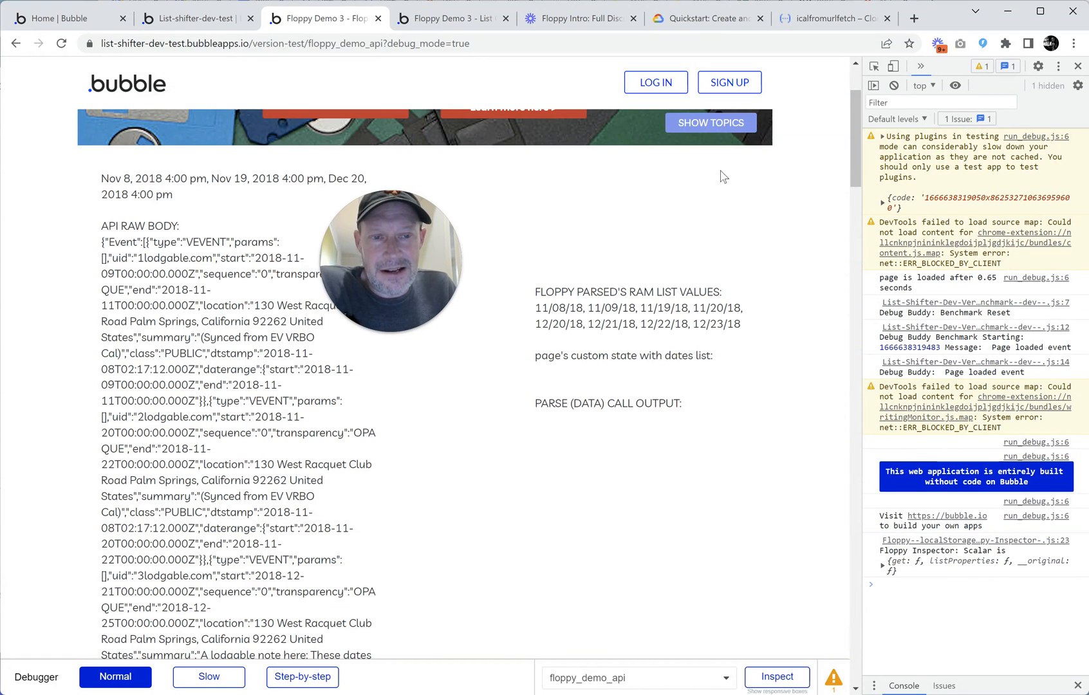
# - Show the page's topics list, read through it and close it
pyautogui.scroll(1, 709, 210)
pyautogui.click(710, 197)
pyautogui.moveTo(414, 273); pyautogui.dragTo(712, 380)
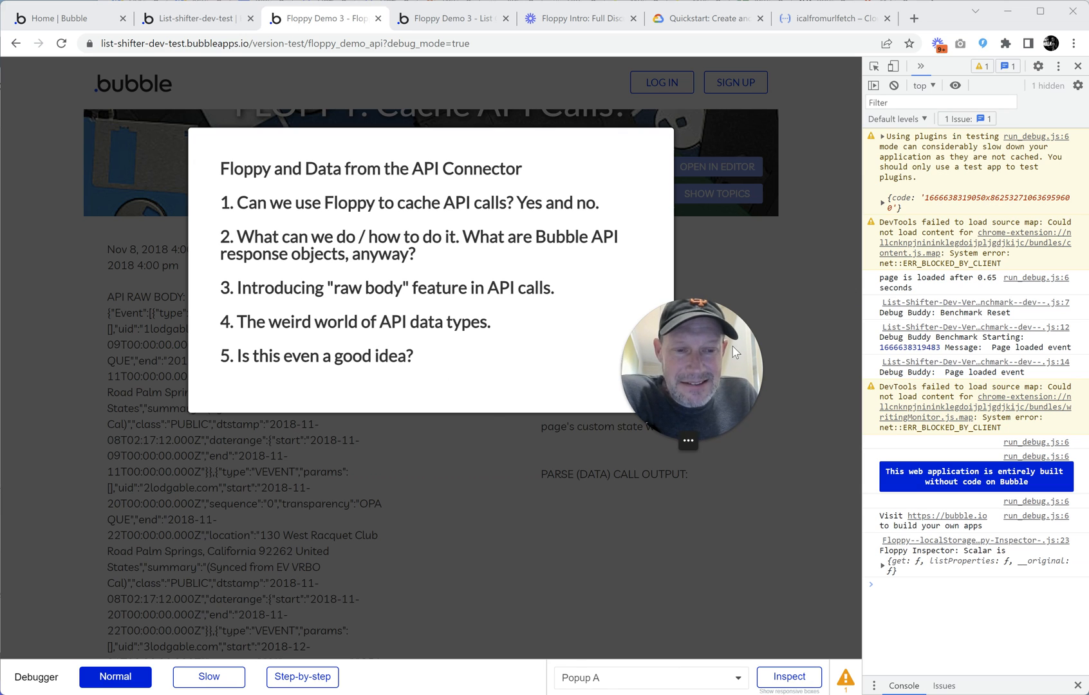
pyautogui.click(757, 239)
# - Examine the recovered dates under Floppy Parsed's RAM list values
pyautogui.moveTo(747, 322); pyautogui.dragTo(525, 315)
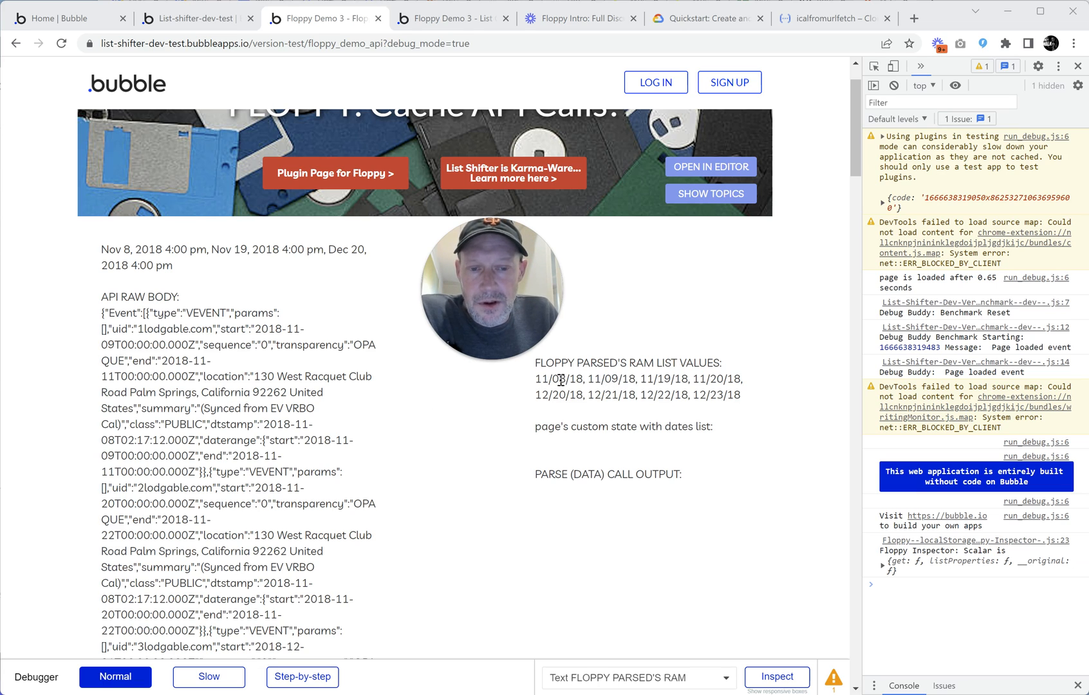
pyautogui.moveTo(542, 380); pyautogui.dragTo(741, 395)
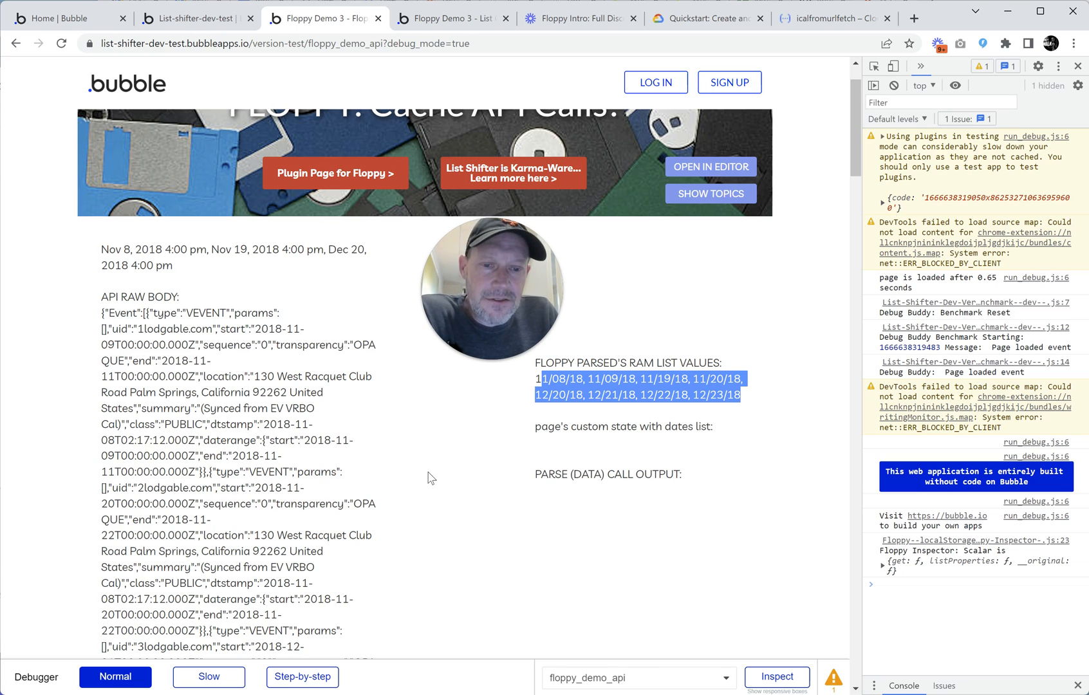
pyautogui.click(615, 388)
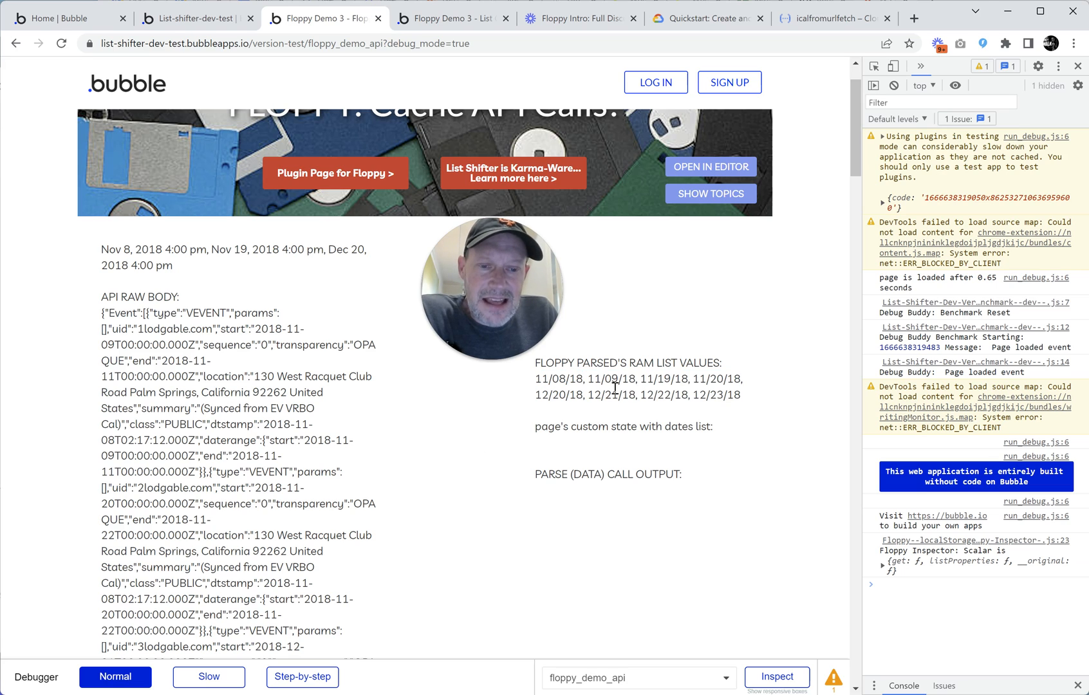
# - Switch back to the app editor and open the floppy_demo_api page's workflows
pyautogui.click(223, 21)
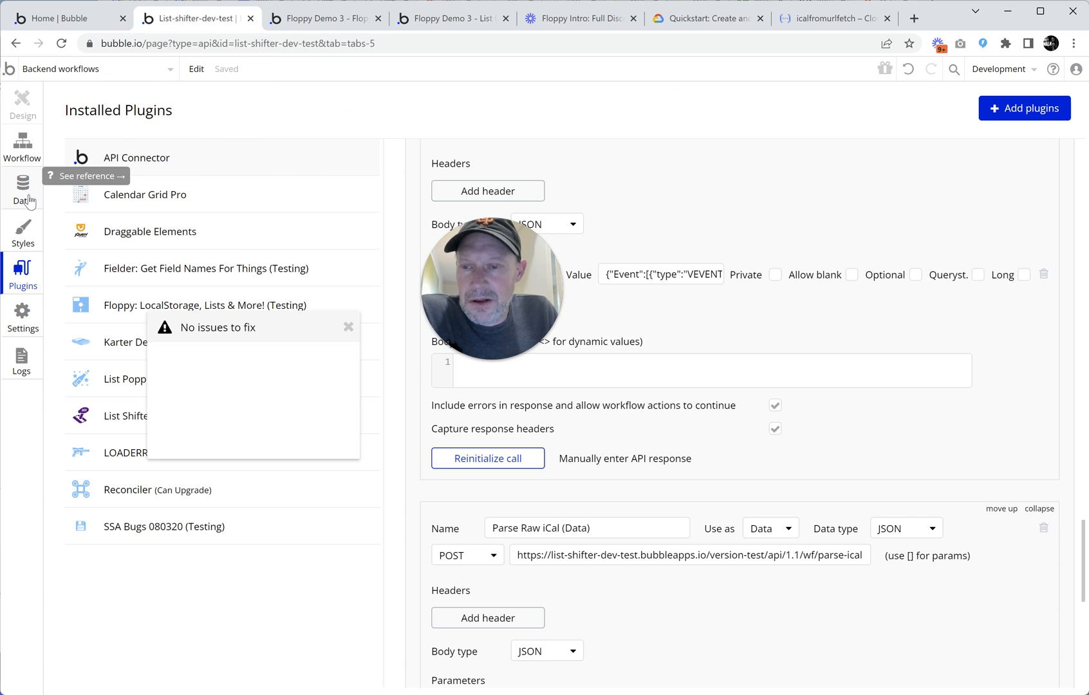
pyautogui.click(33, 155)
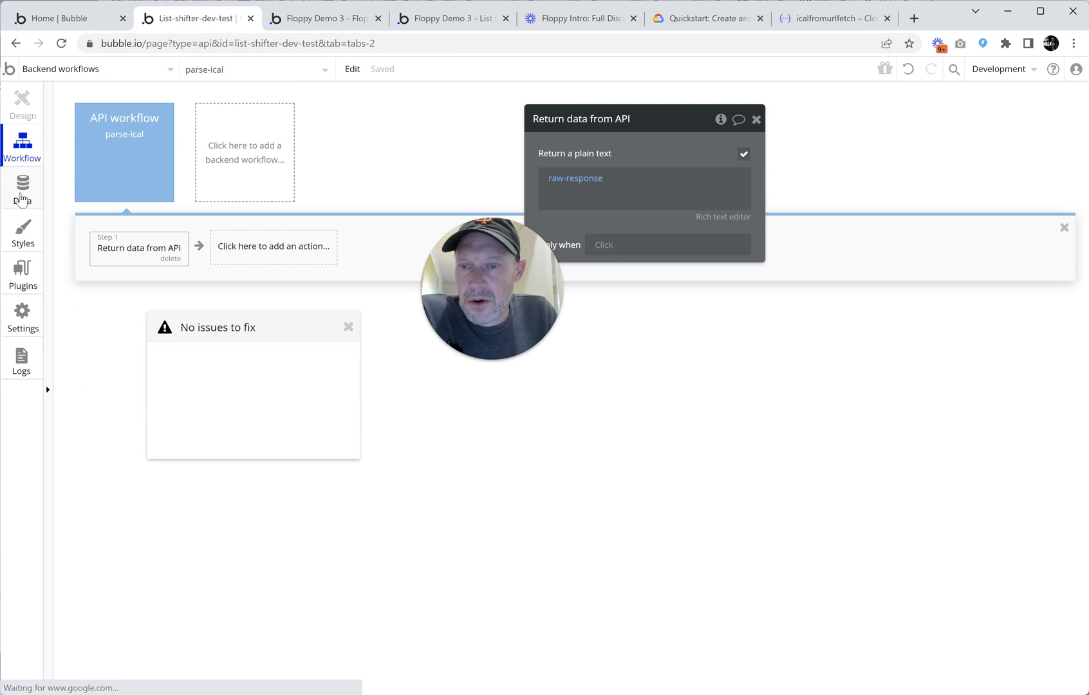
pyautogui.click(61, 71)
pyautogui.click(80, 248)
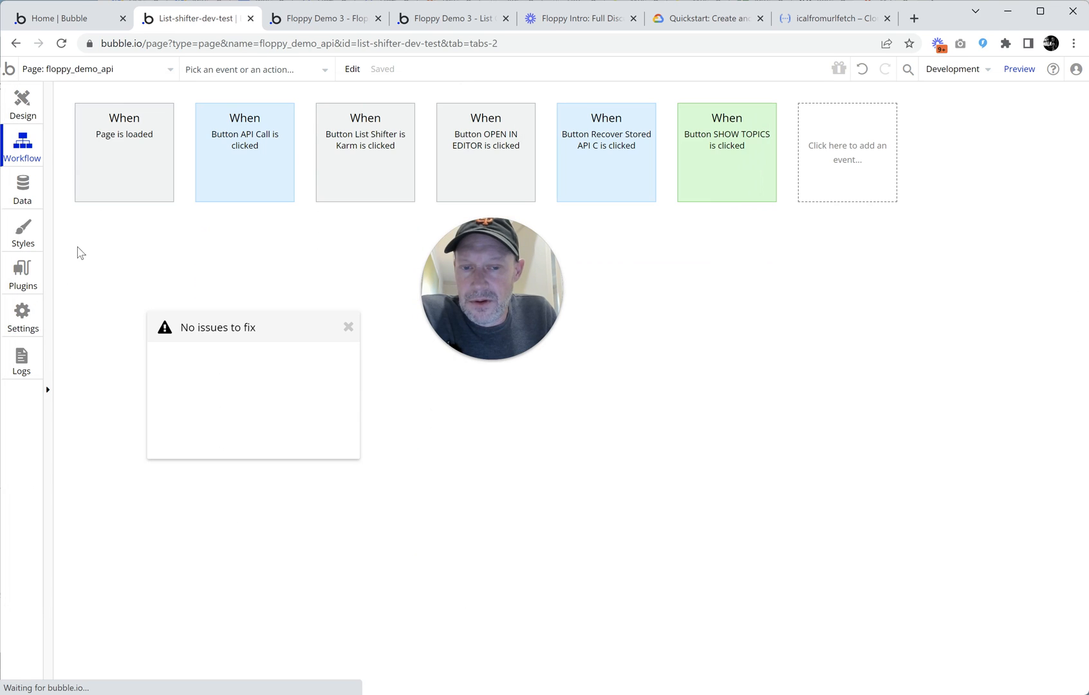
# - Open the Recover Stored API Call button's workflow and review its parse call and Set RAM List Value action
pyautogui.click(597, 151)
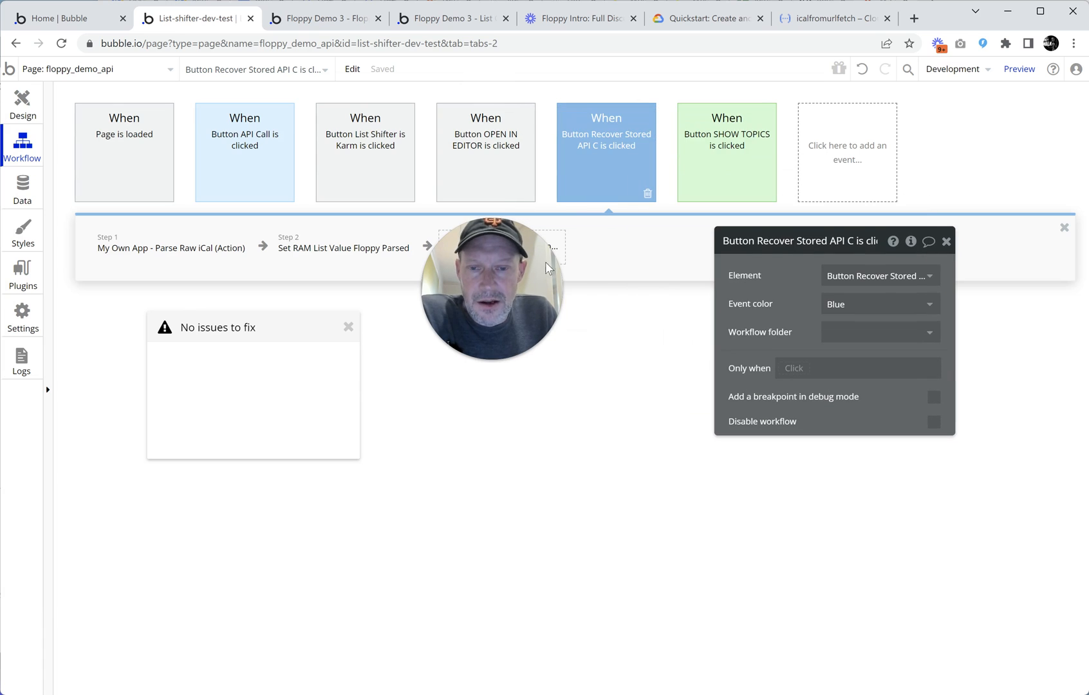
pyautogui.click(169, 261)
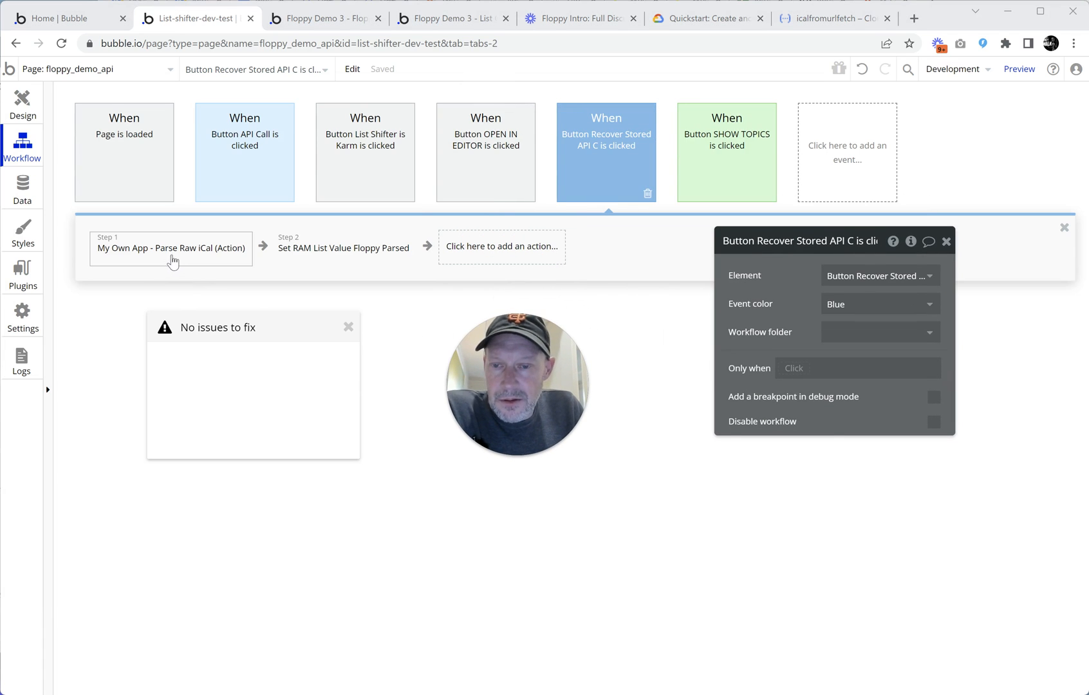
pyautogui.click(330, 258)
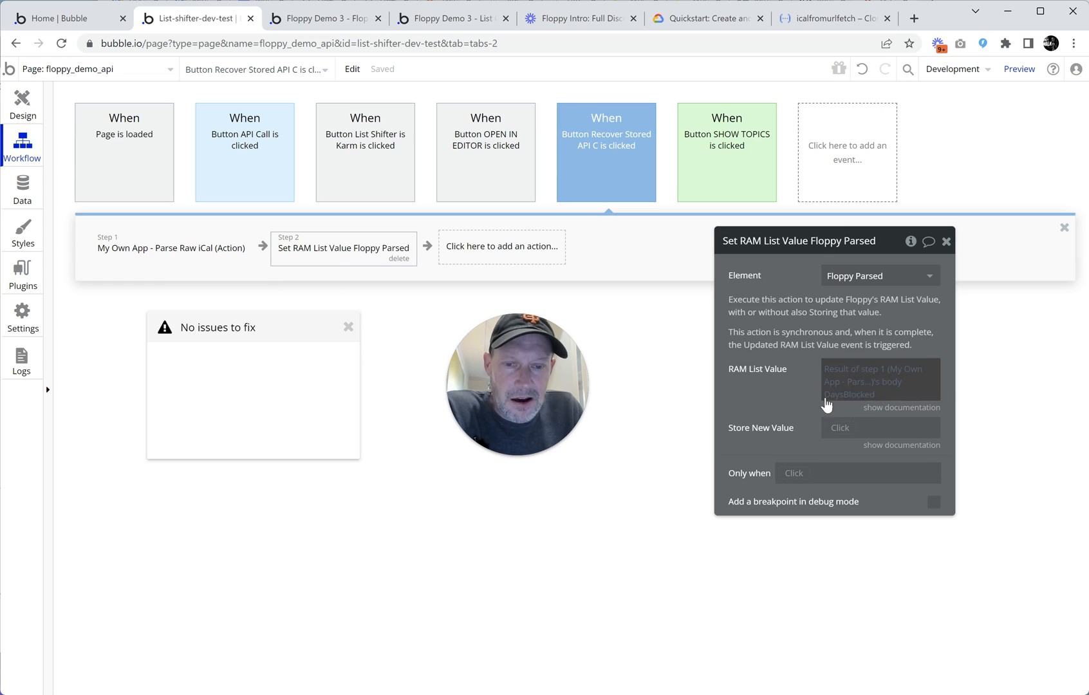
# - Add a Set state action as step 3 of the workflow, with floppy_demo_api as its element
pyautogui.click(485, 251)
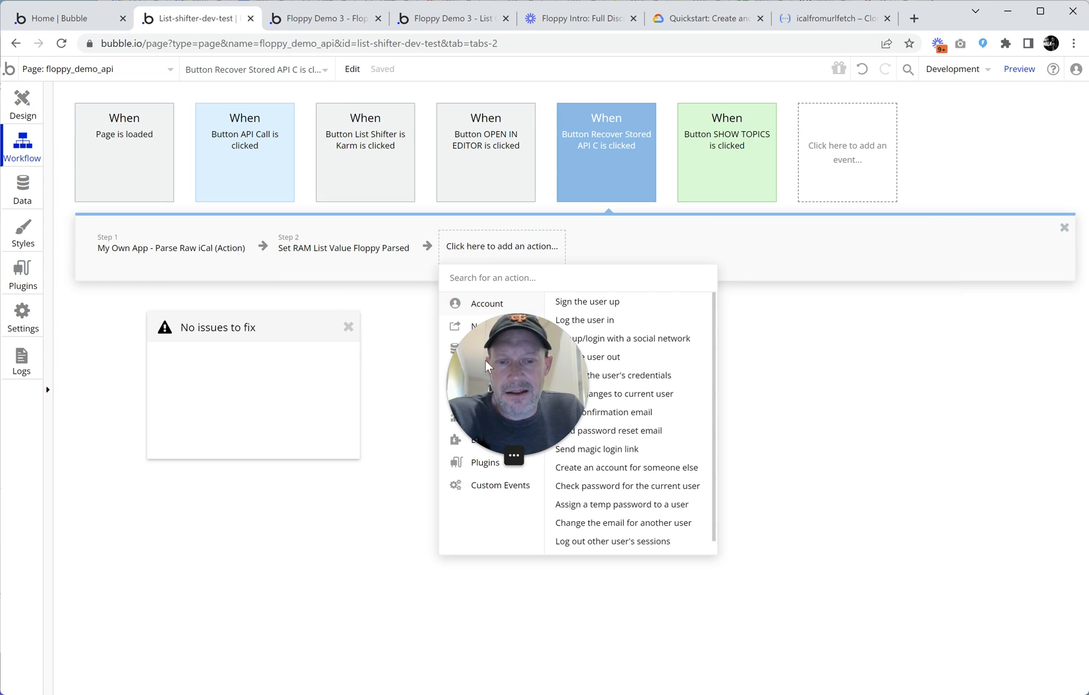
pyautogui.moveTo(766, 241); pyautogui.dragTo(827, 313)
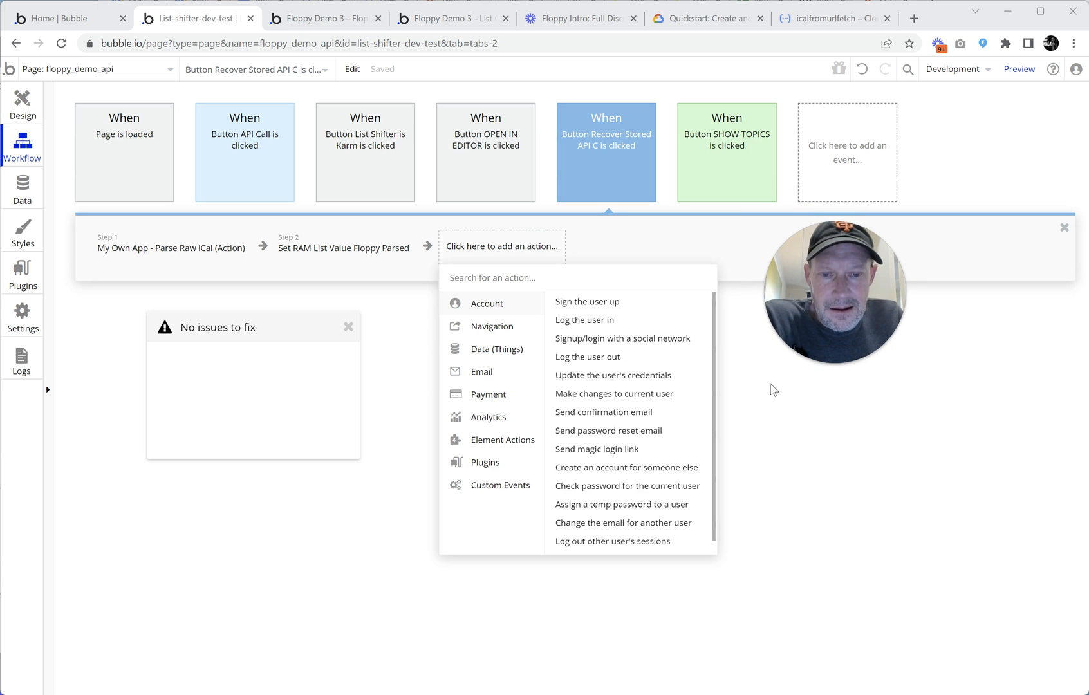
pyautogui.moveTo(513, 348)
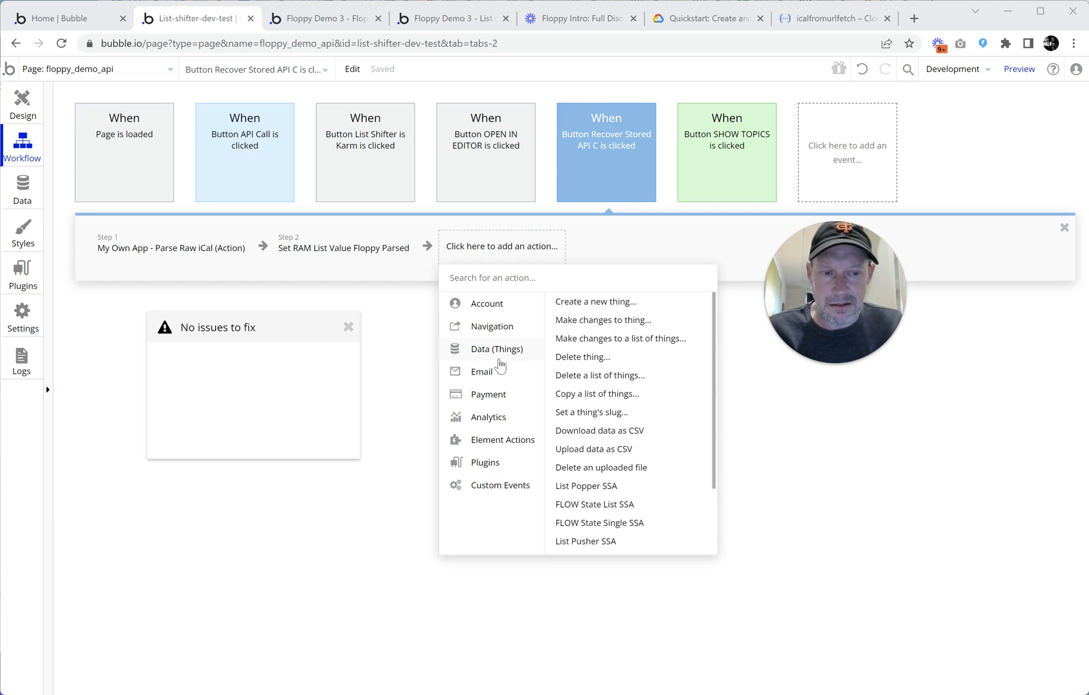
pyautogui.click(517, 279)
pyautogui.write('s')
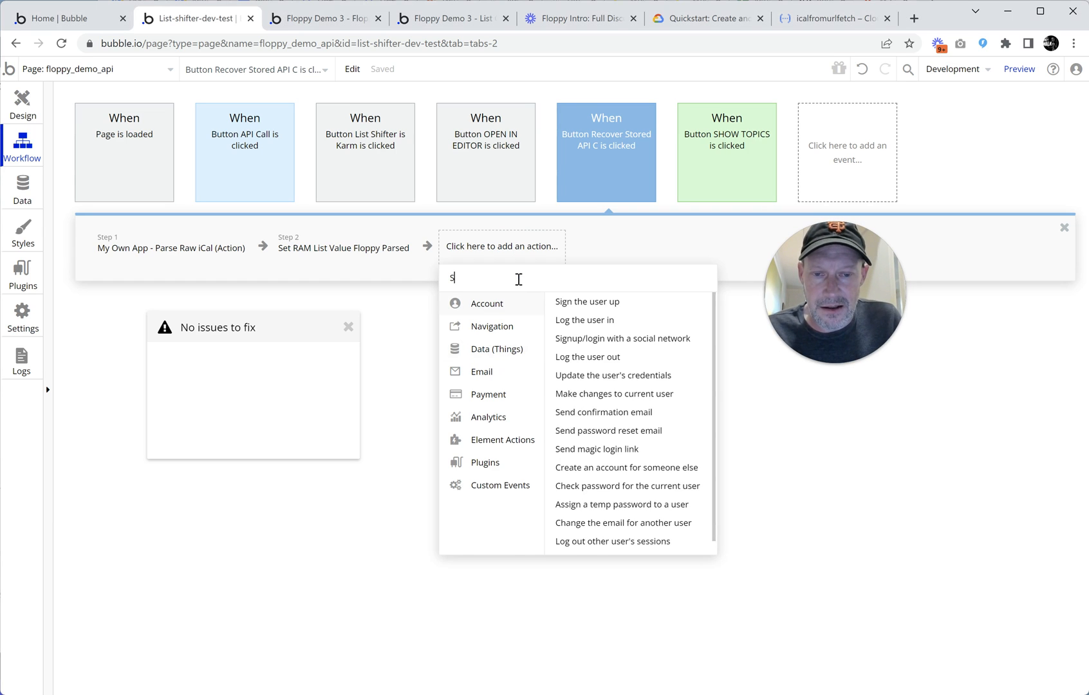
pyautogui.write('et')
pyautogui.click(533, 338)
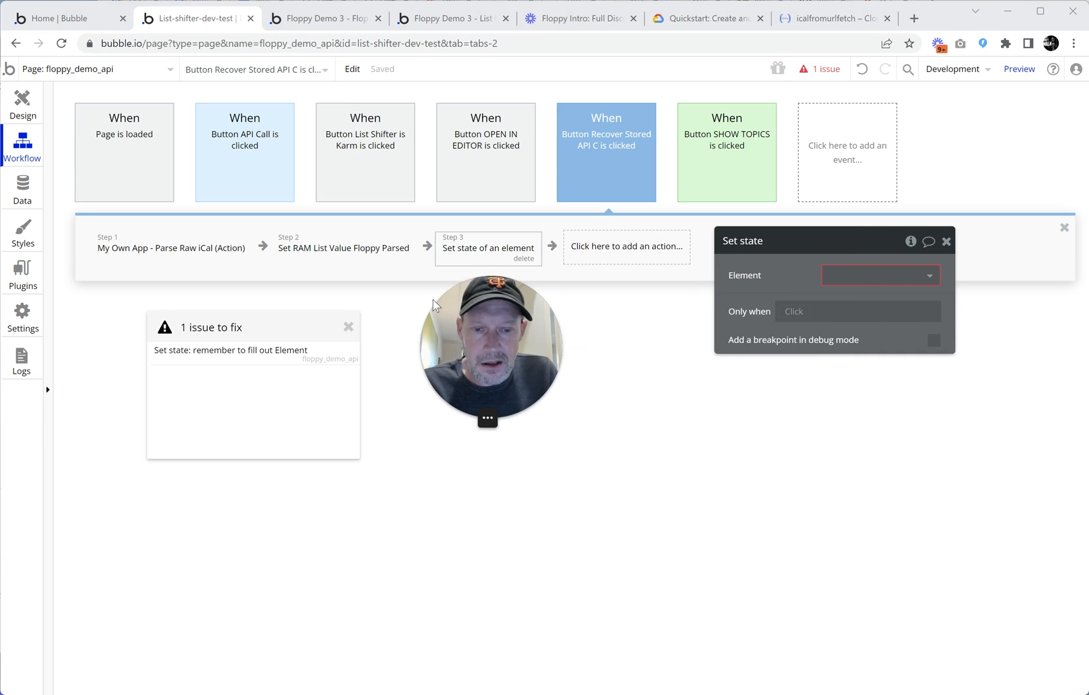
pyautogui.click(859, 278)
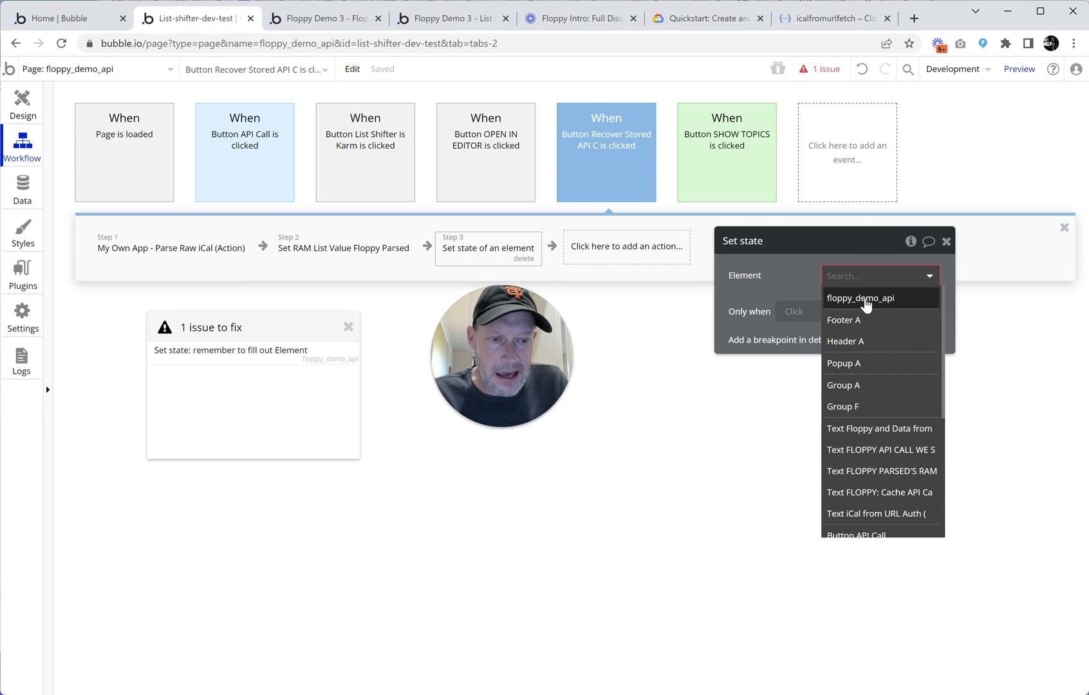
pyautogui.click(866, 299)
# - Create a custom state named "response thing" of type Parse Raw iCal (Action) for the Set state action
pyautogui.click(855, 303)
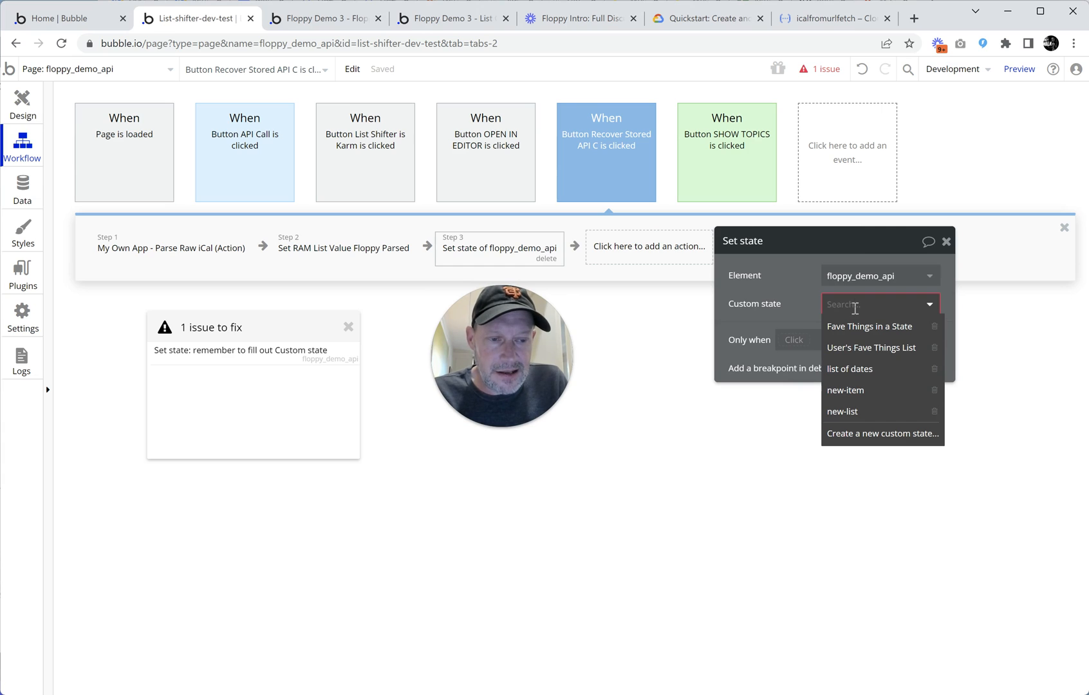
pyautogui.click(855, 435)
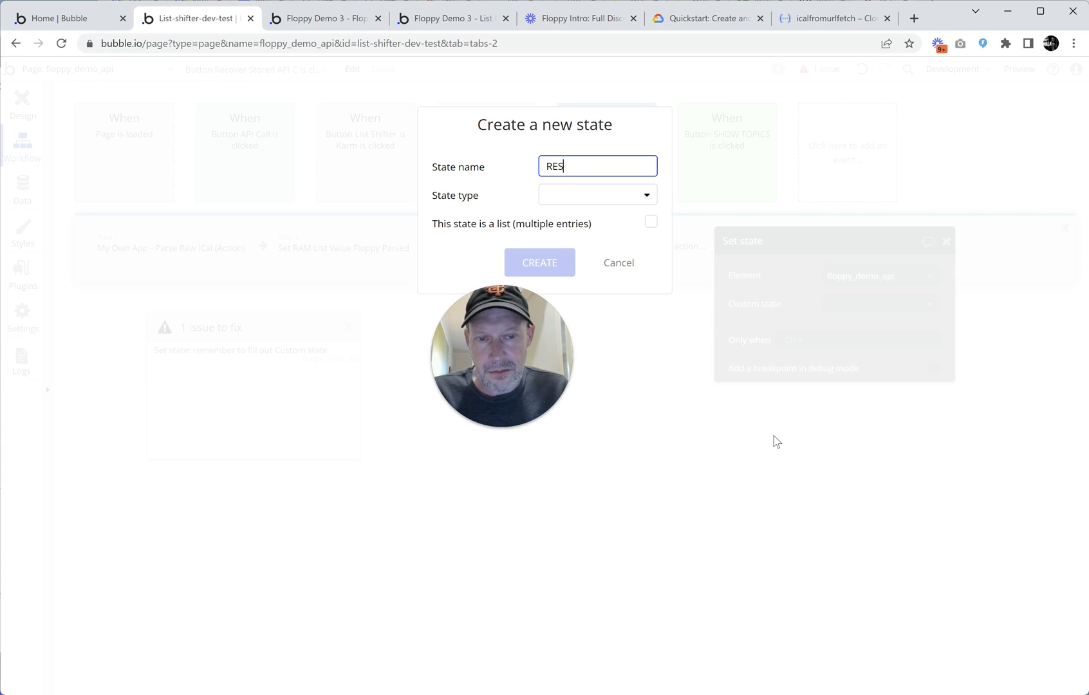
pyautogui.press('BackSpace')
pyautogui.press('capslock')
pyautogui.write('response thing')
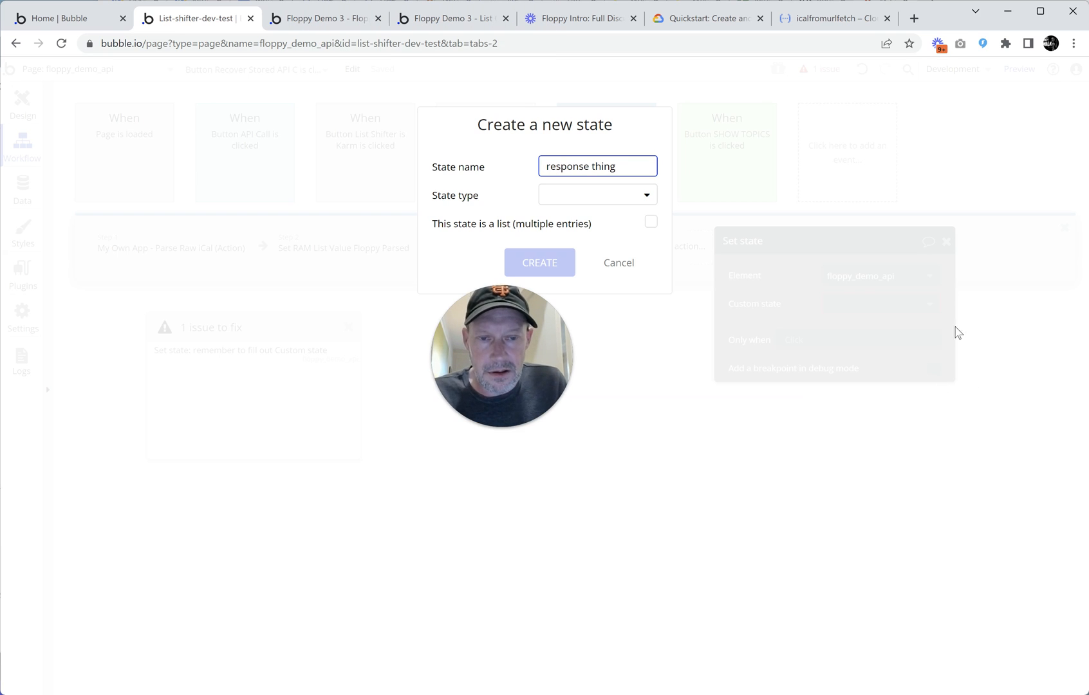
pyautogui.click(617, 201)
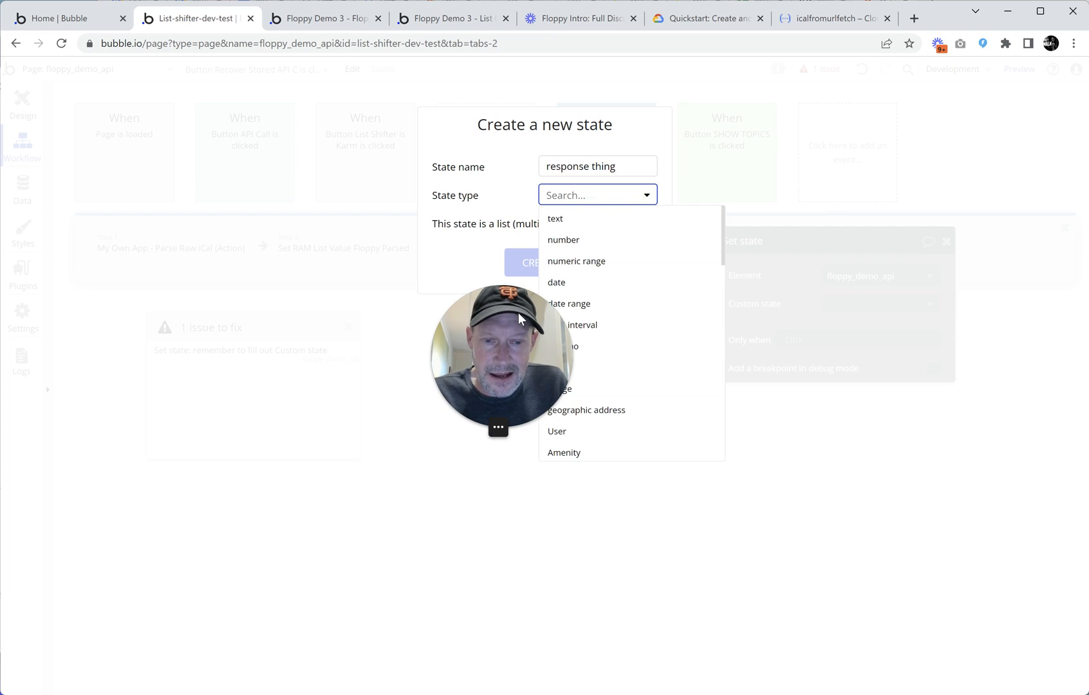
pyautogui.moveTo(519, 319); pyautogui.dragTo(449, 297)
pyautogui.scroll(-10, 618, 374)
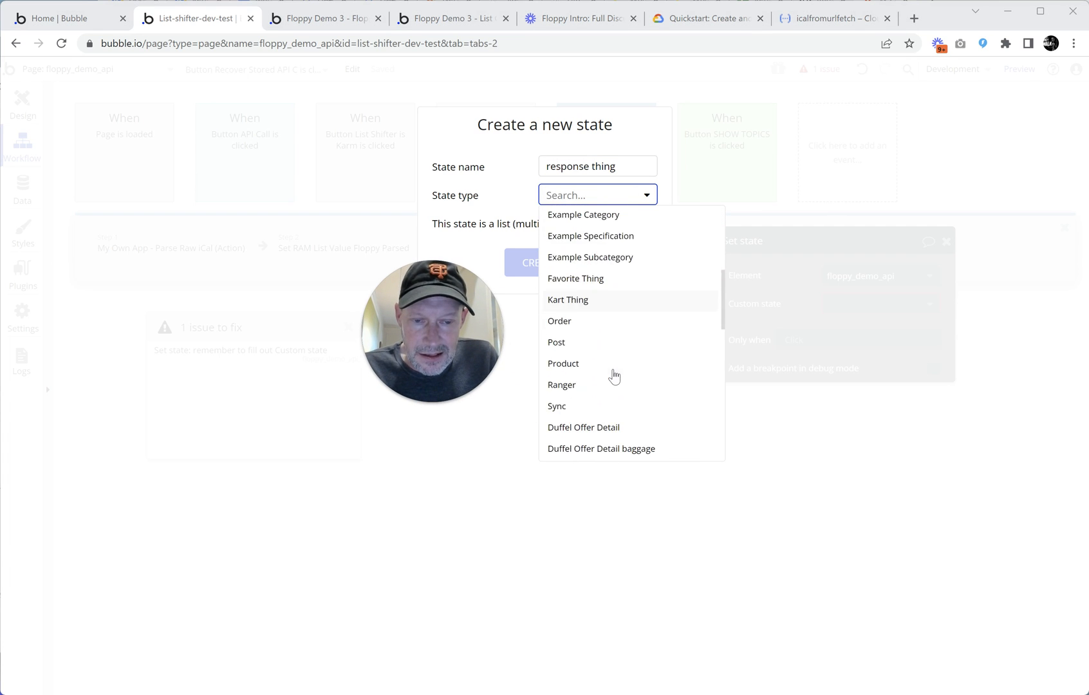
pyautogui.scroll(-8, 616, 373)
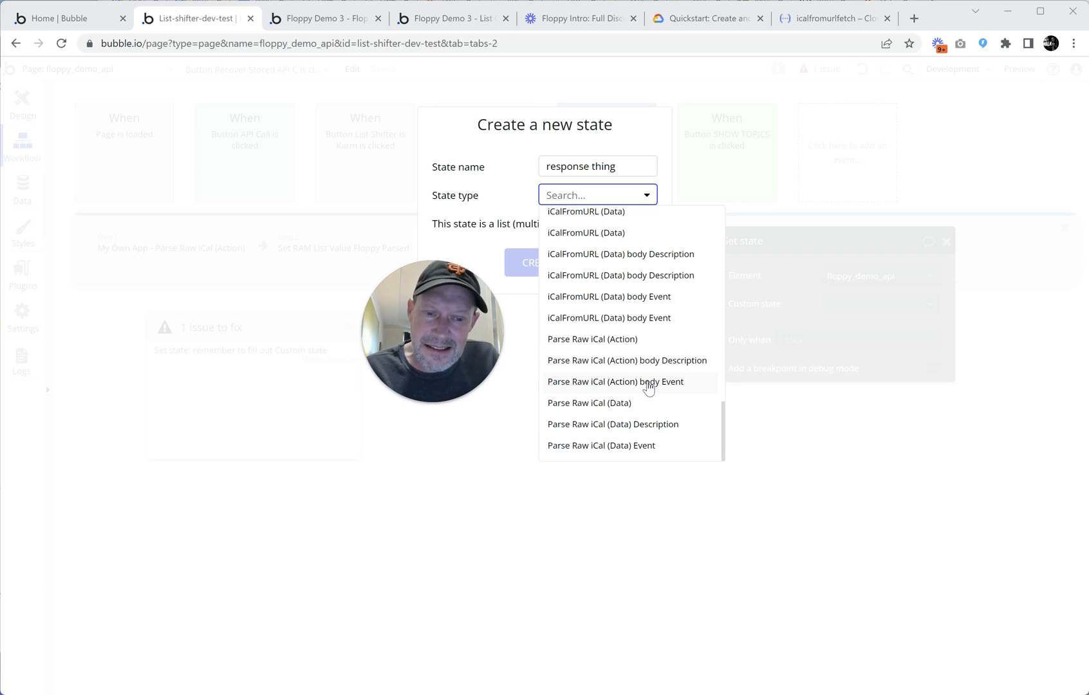
pyautogui.click(626, 341)
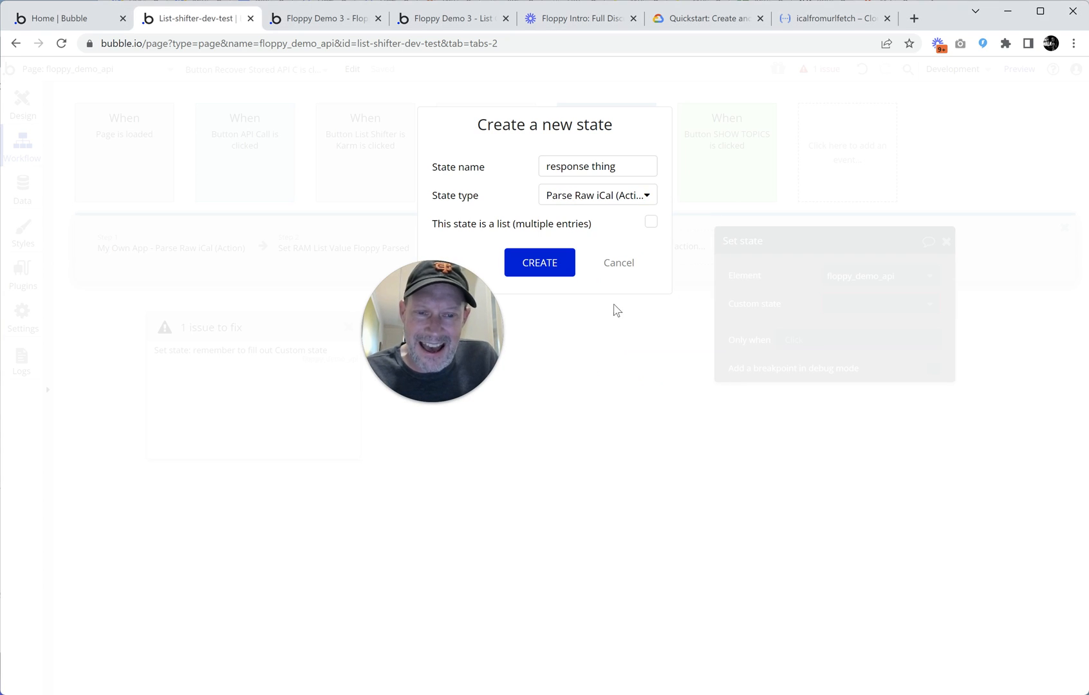
pyautogui.click(557, 274)
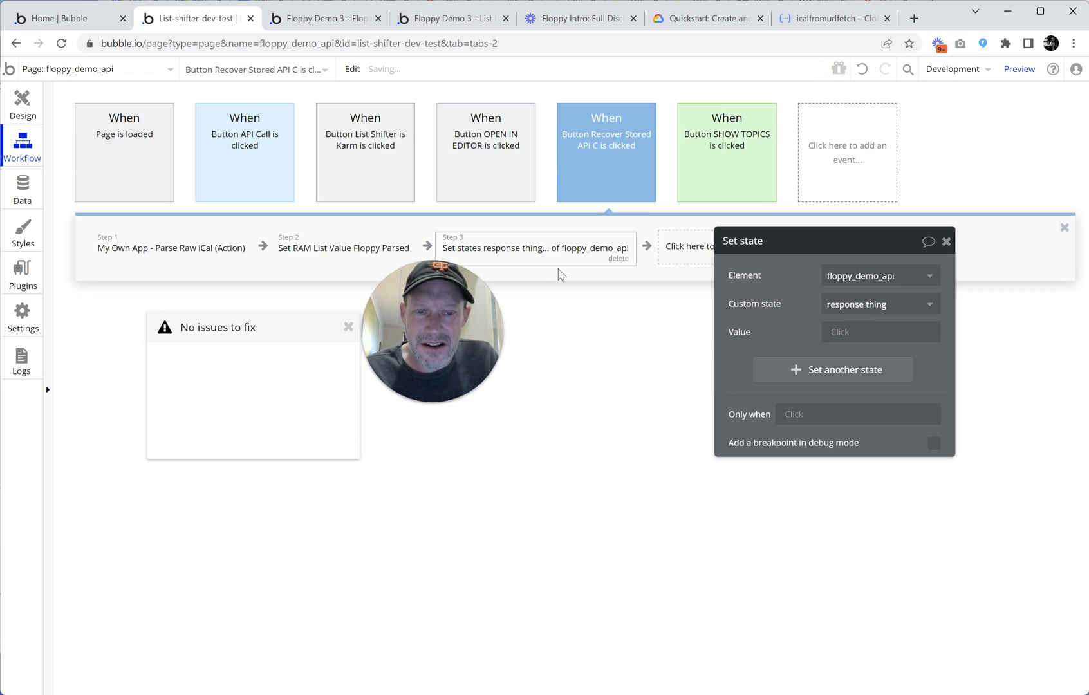
# - Set the response thing state's value to the result of step 1 and reload the floppy_demo_api preview page
pyautogui.click(831, 333)
pyautogui.click(855, 393)
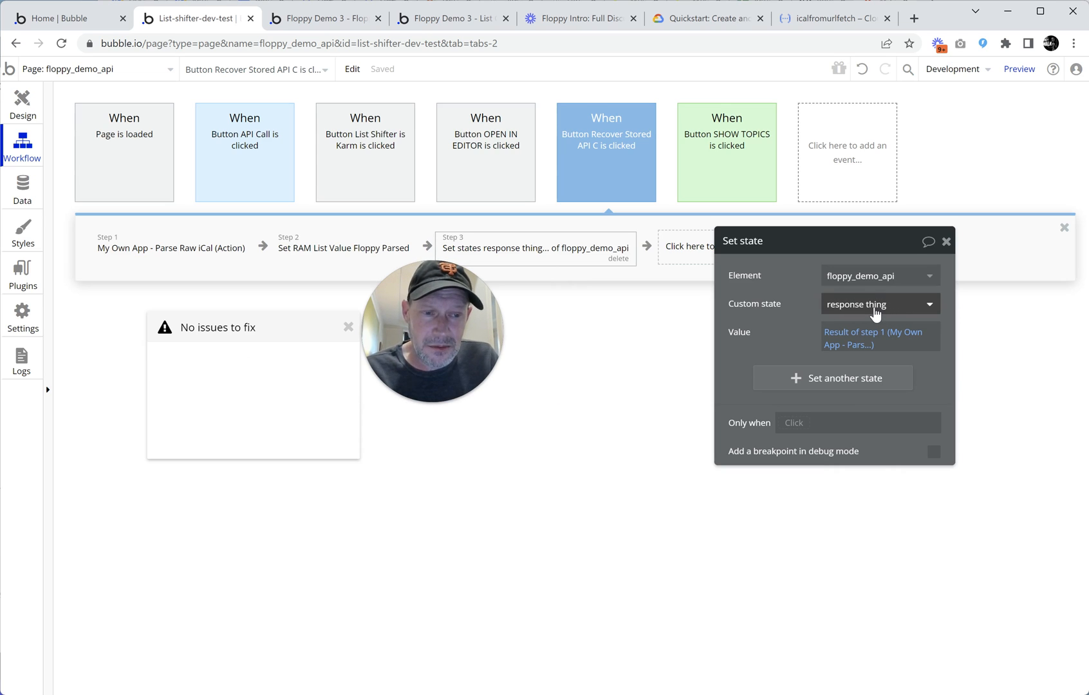
pyautogui.click(326, 21)
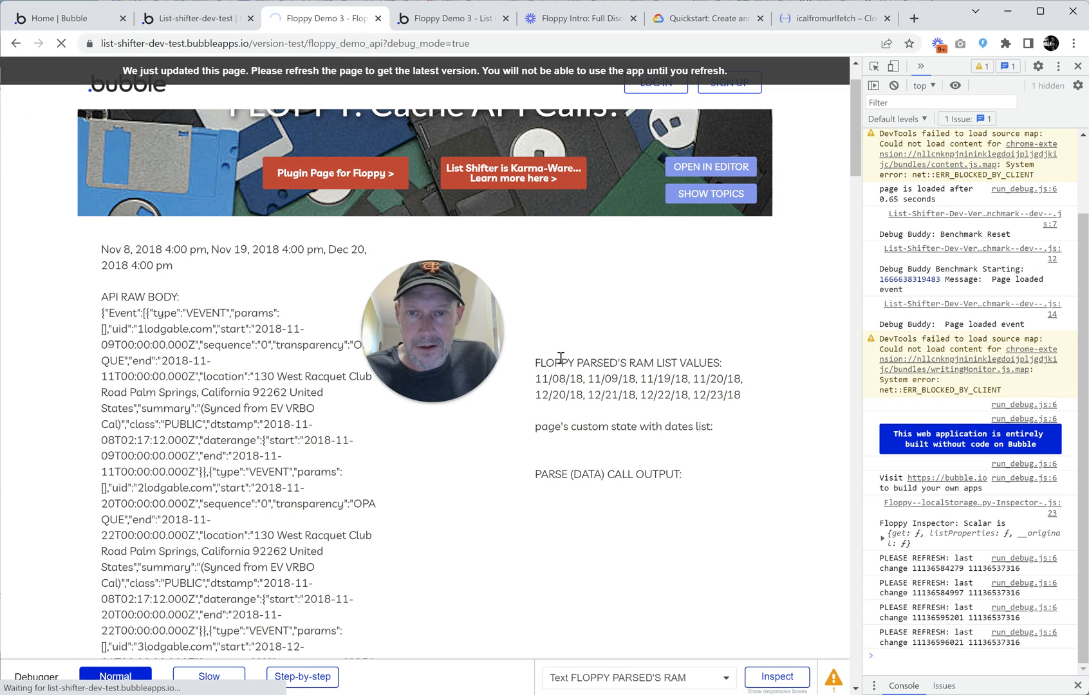
# - In the editor's page design, remove the PARSE (DATA) CALL OUTPUT label and its dynamic value from the Floppy Parsed's RAM text element
pyautogui.click(229, 19)
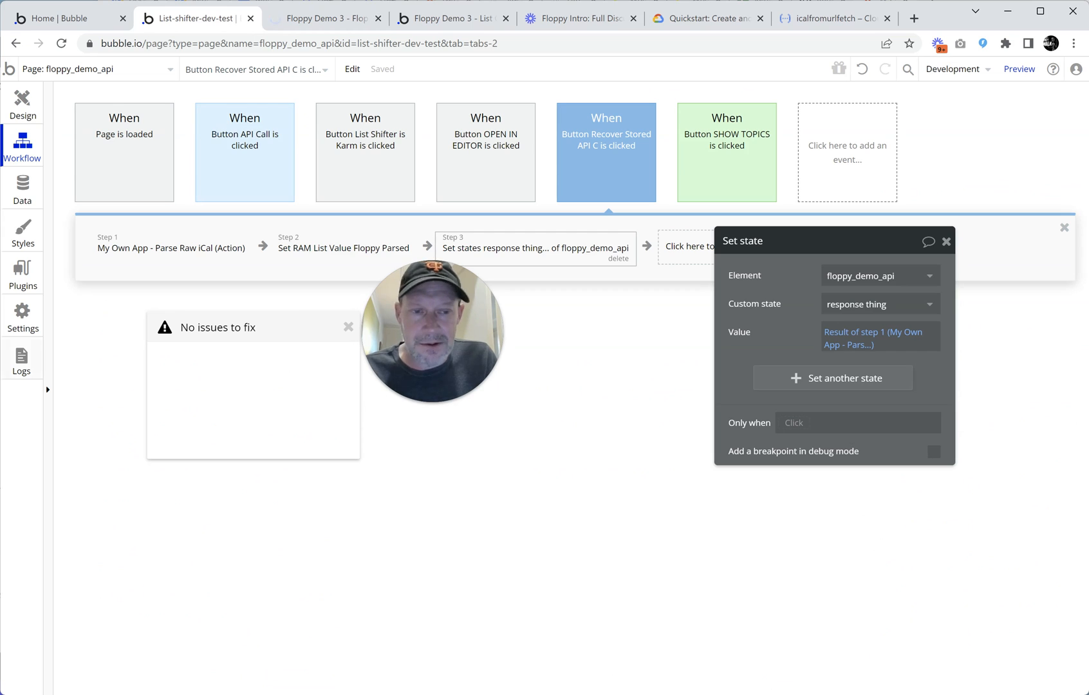
pyautogui.click(37, 110)
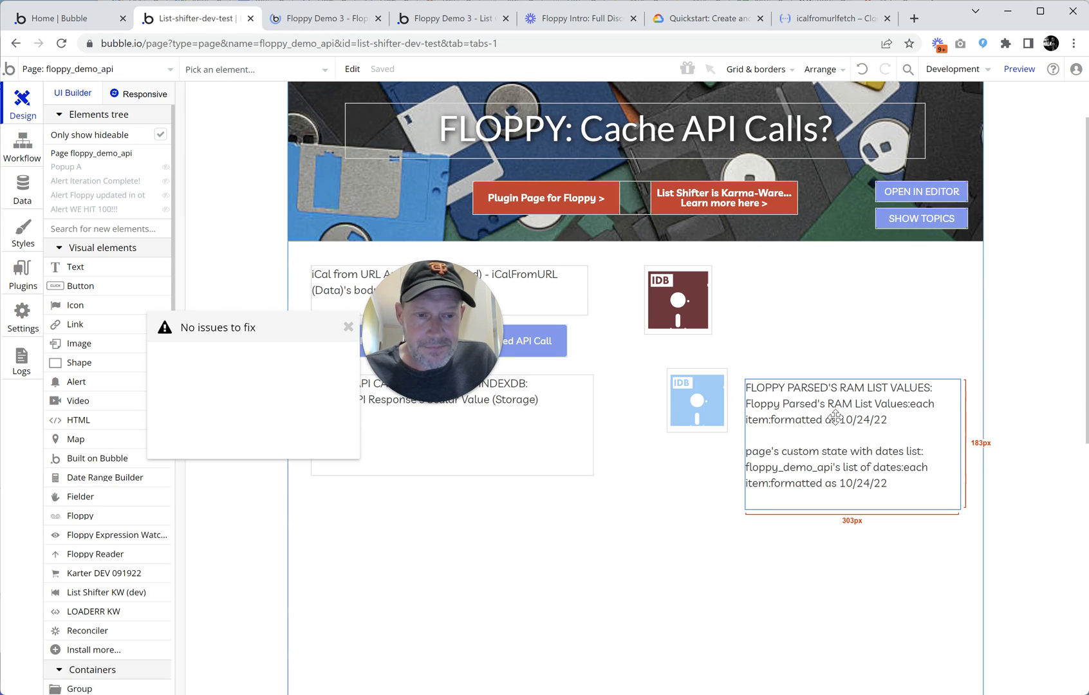
pyautogui.click(835, 425)
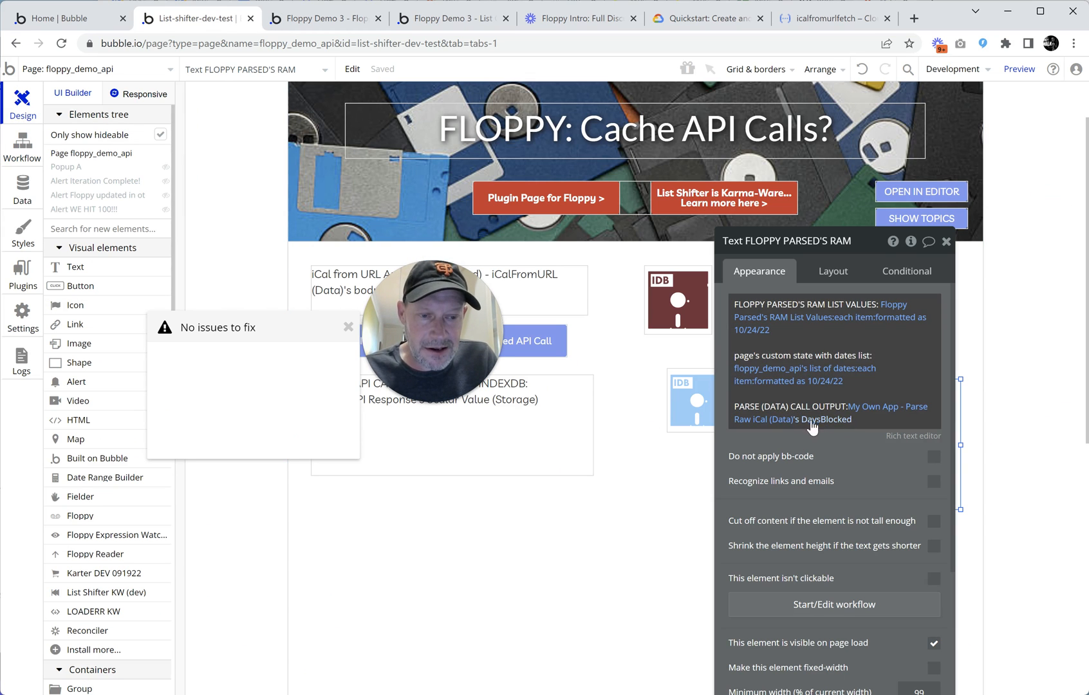
pyautogui.rightClick(823, 425)
pyautogui.click(901, 420)
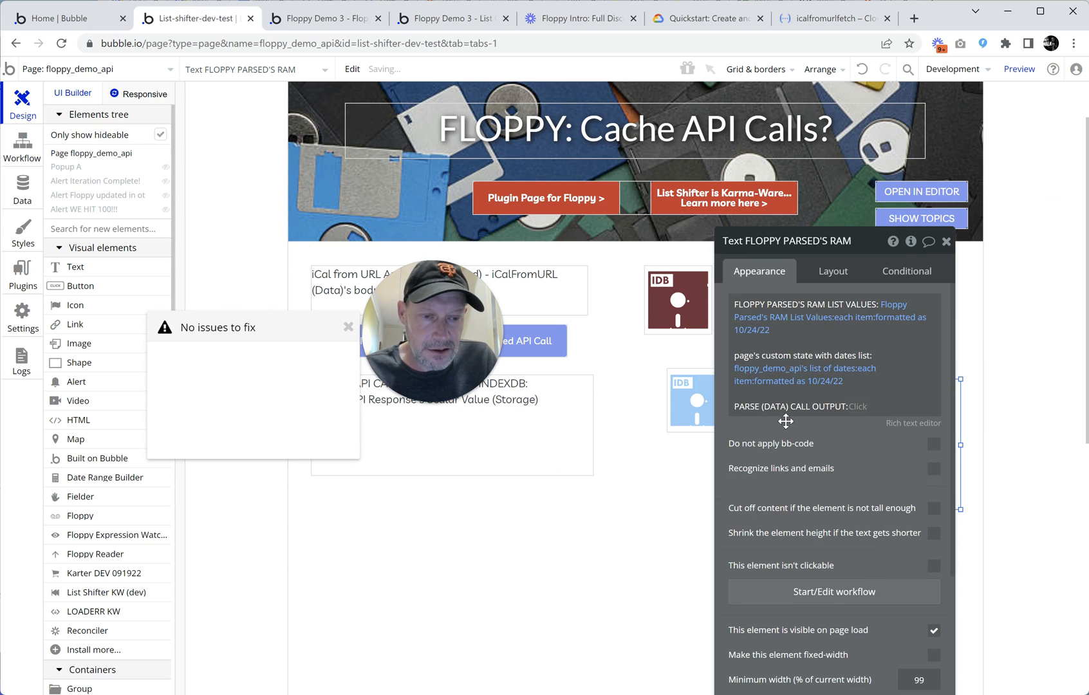
pyautogui.press('Return')
pyautogui.hotkey('shift', 'Up')
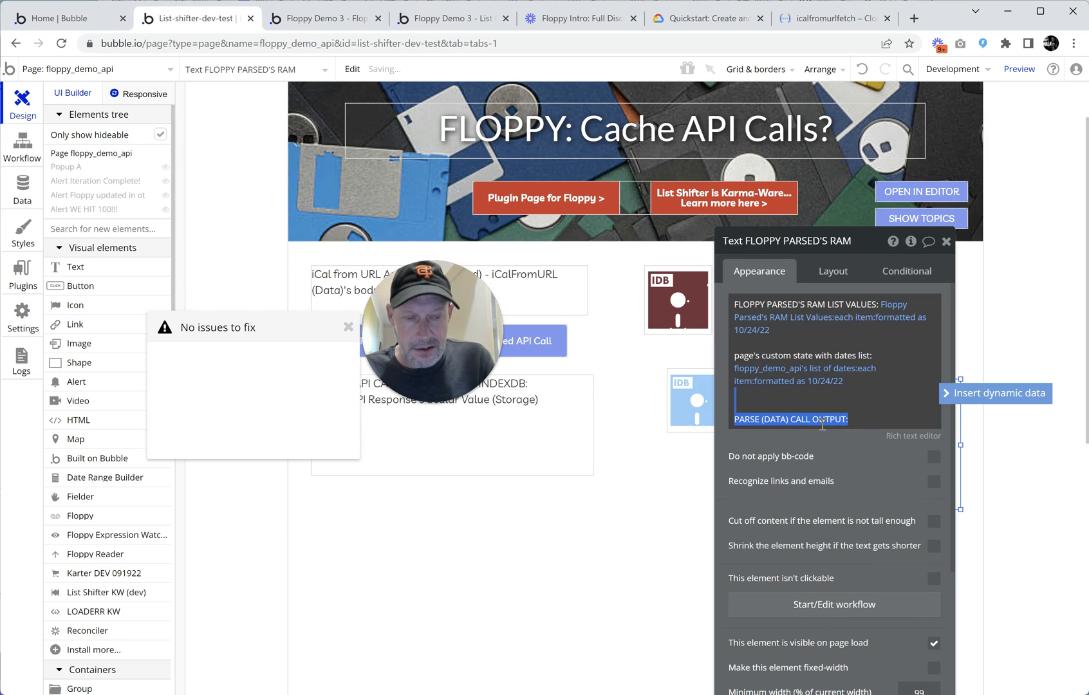
pyautogui.press('BackSpace')
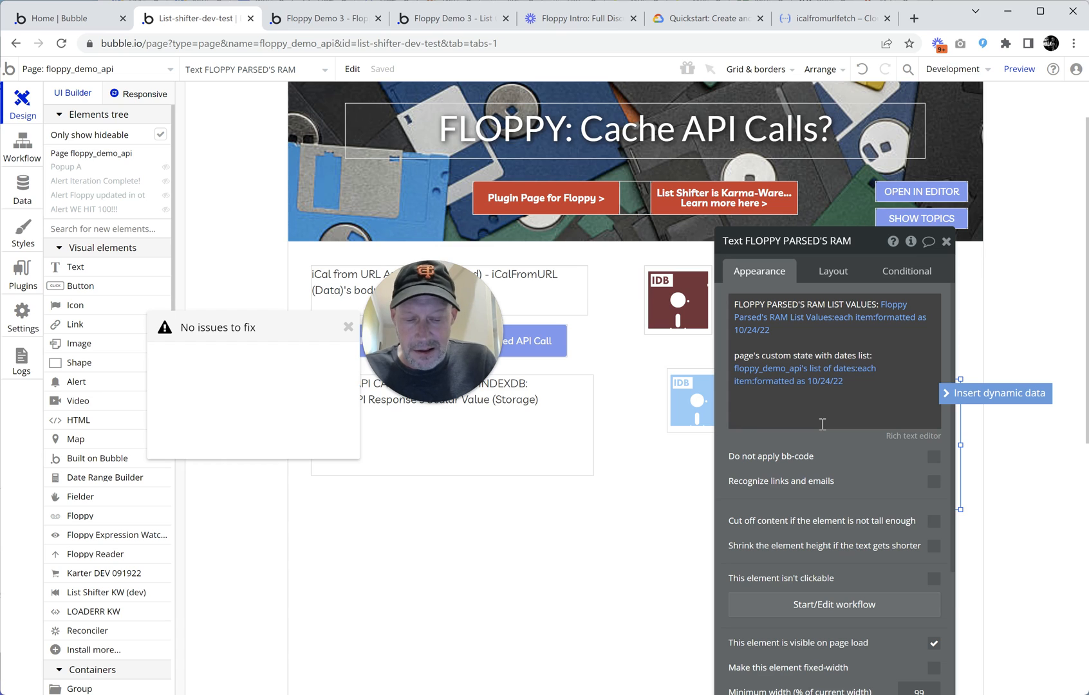
# - Add the label "RESPONSE THING:" on its own line below the dates list in the Floppy Parsed's RAM text element
pyautogui.press('capslock')
pyautogui.write('RESPO')
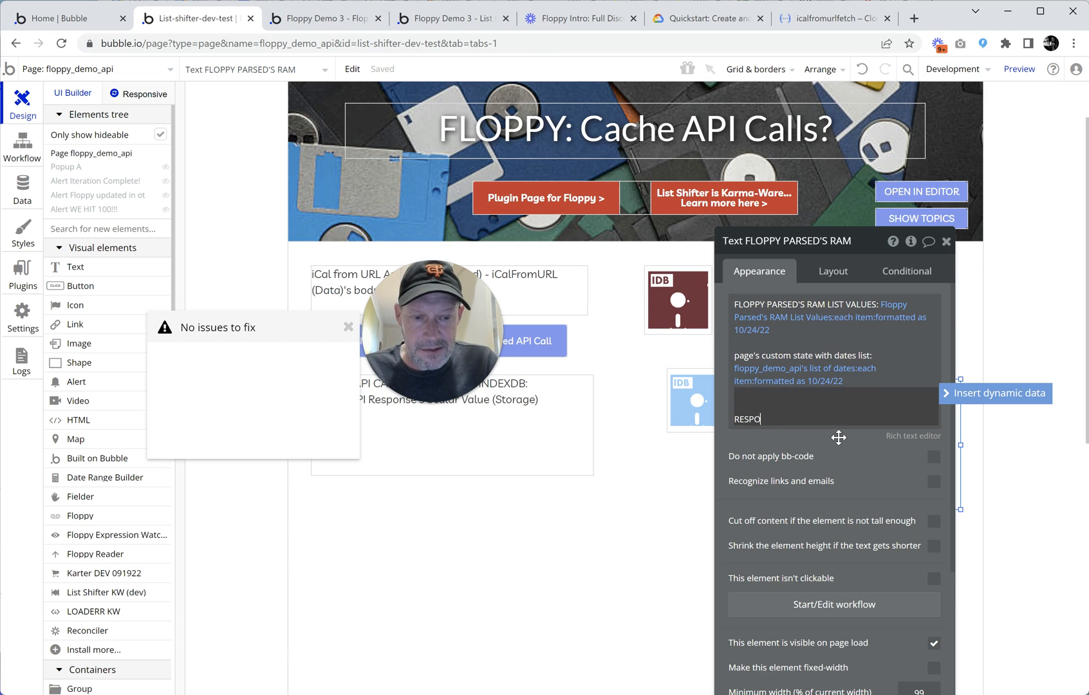
pyautogui.write('NSE THING')
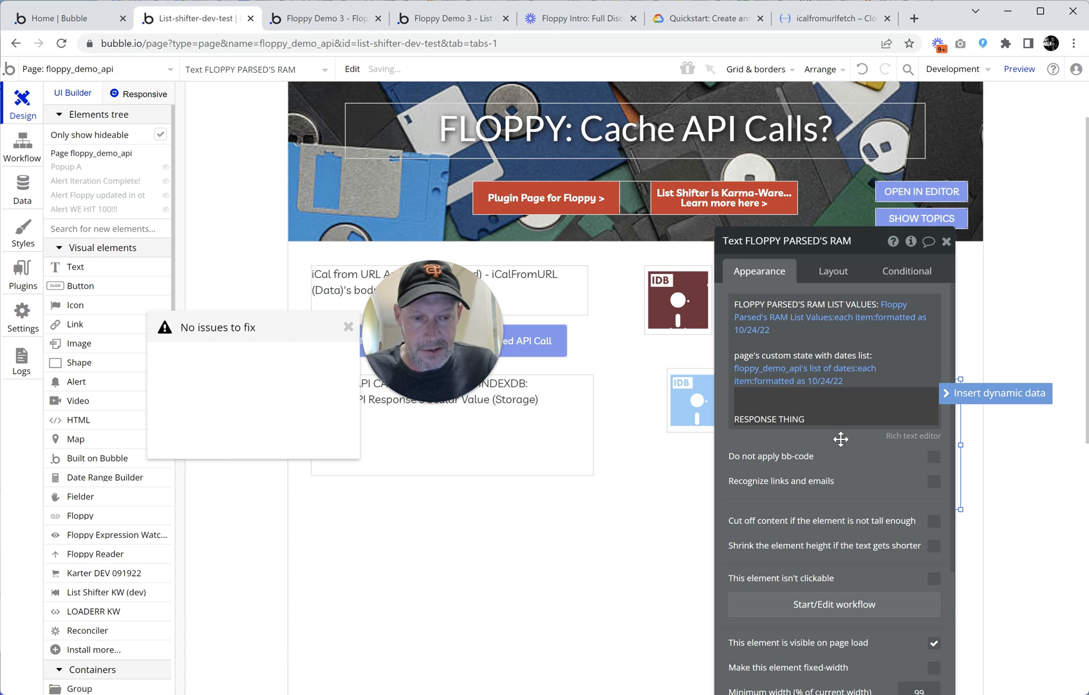
pyautogui.write(':')
pyautogui.press('Return')
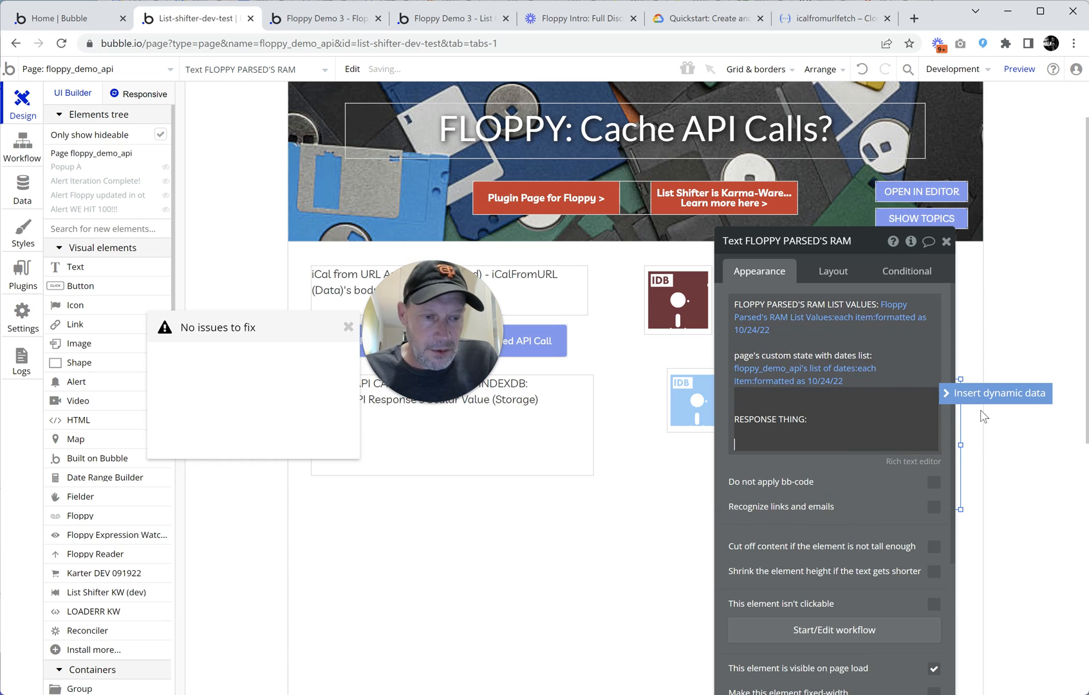
# - Insert a dynamic expression under the RESPONSE THING label that references floppy_demo_api's response thing state
pyautogui.click(985, 394)
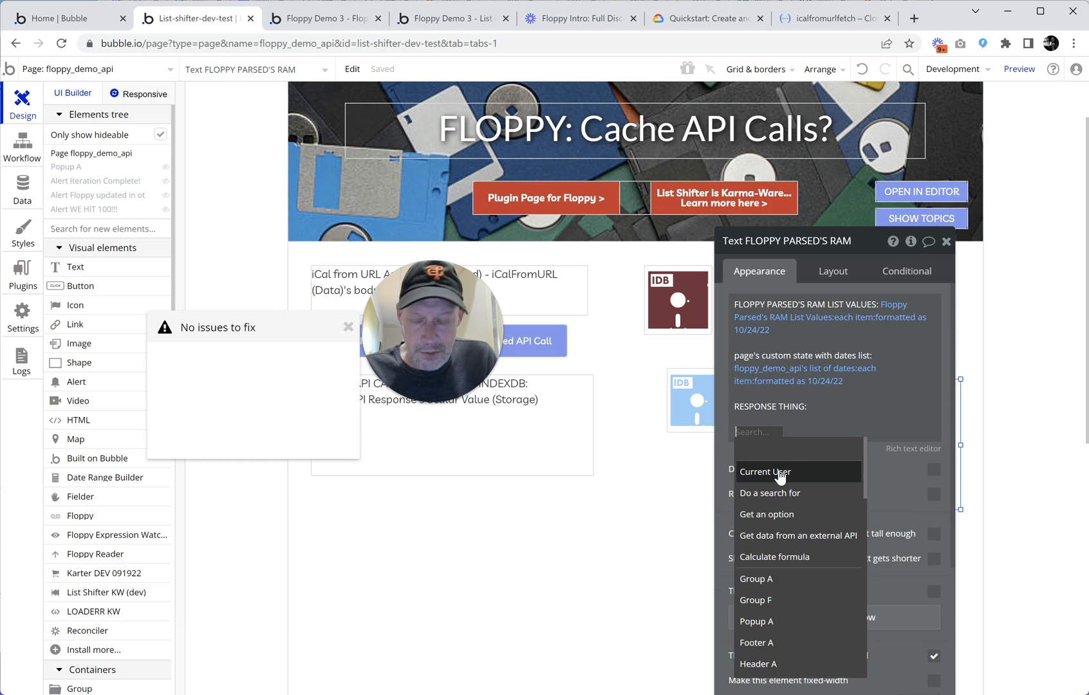
pyautogui.write('FLO')
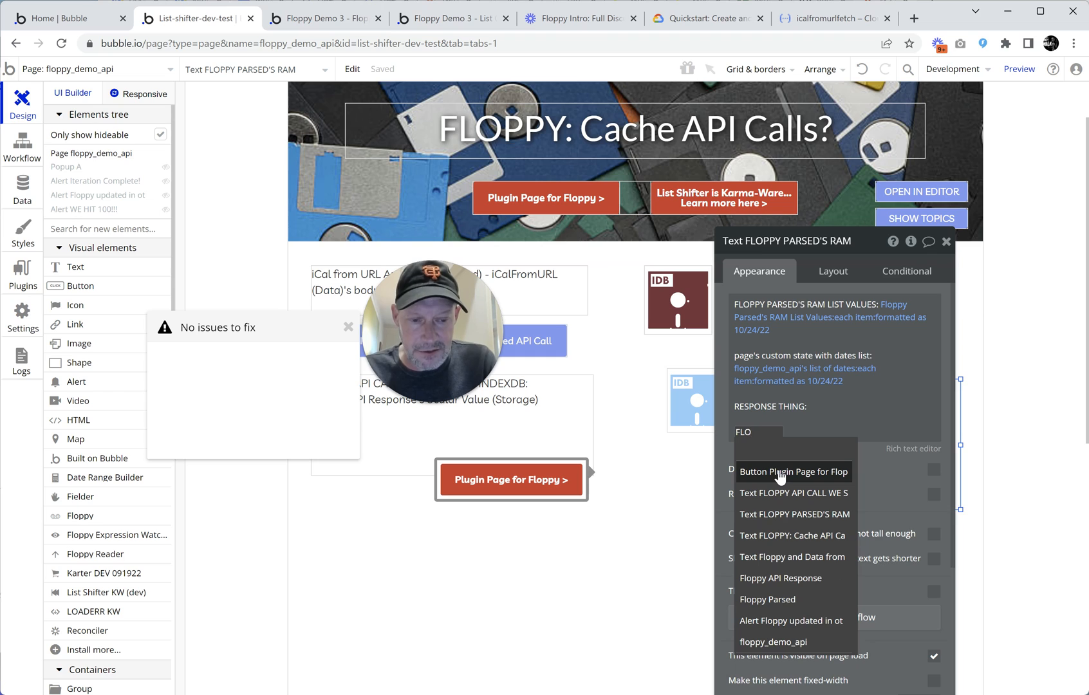
pyautogui.click(789, 641)
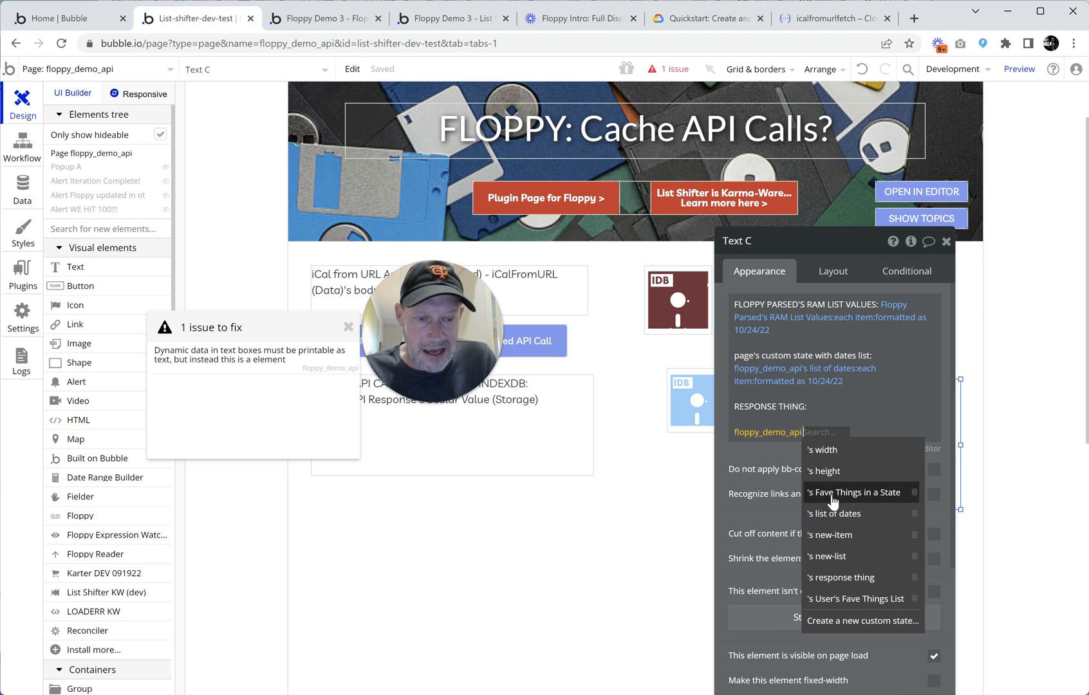
pyautogui.click(841, 578)
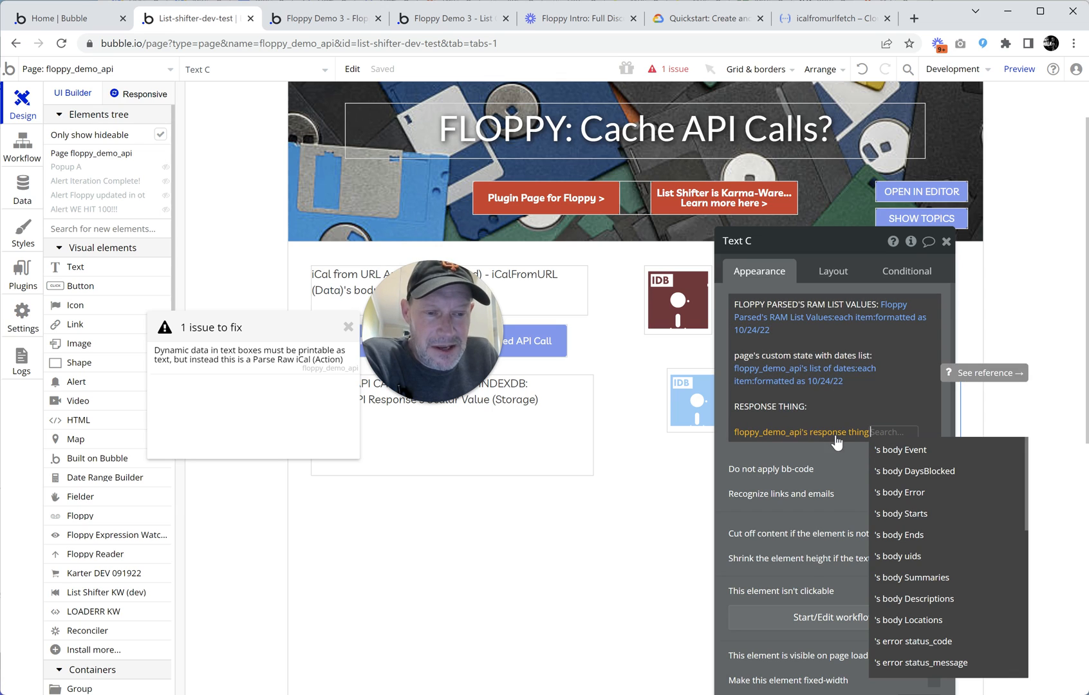
# - Complete the last dynamic expression in Text C with the response thing's body Starts and add line breaks after it
pyautogui.click(903, 515)
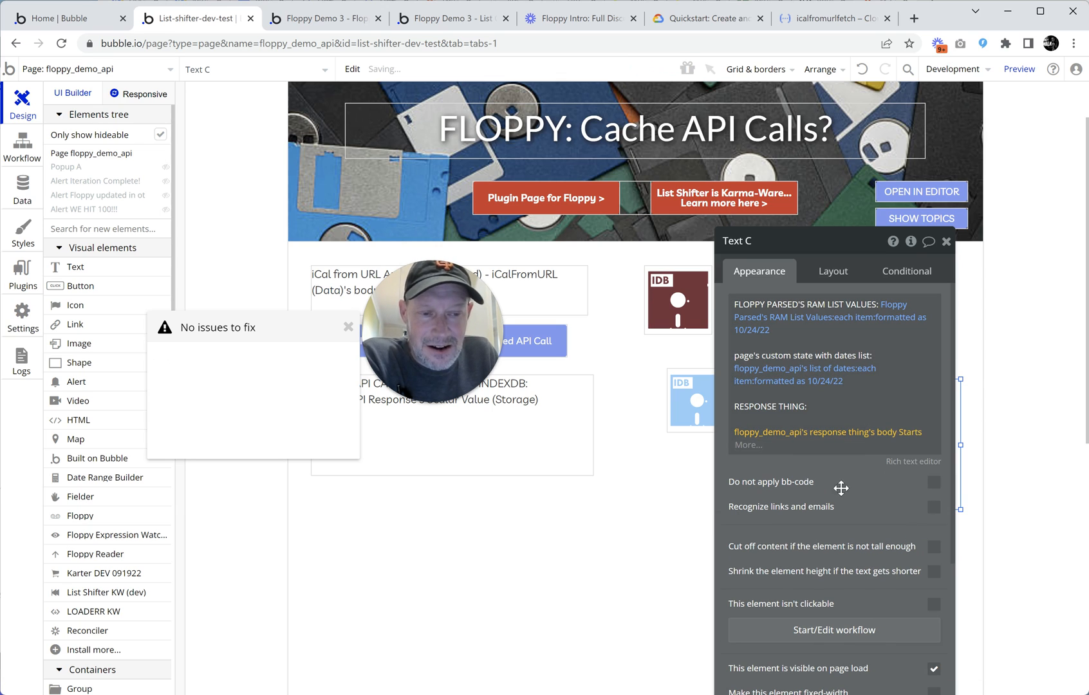
pyautogui.press('Return')
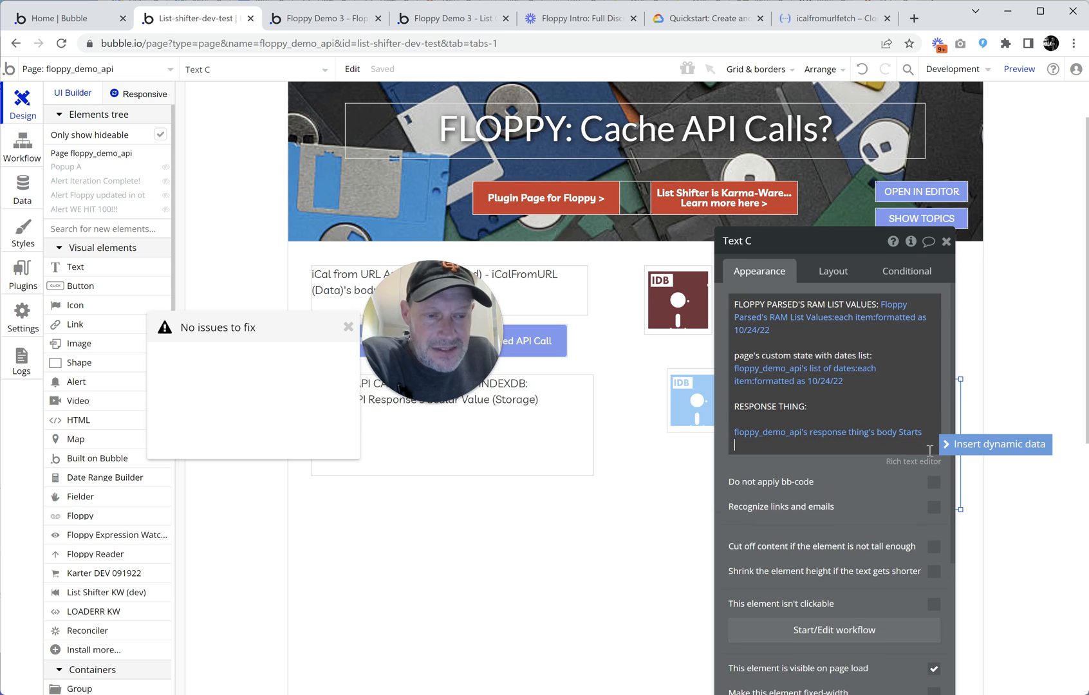
pyautogui.press('Return')
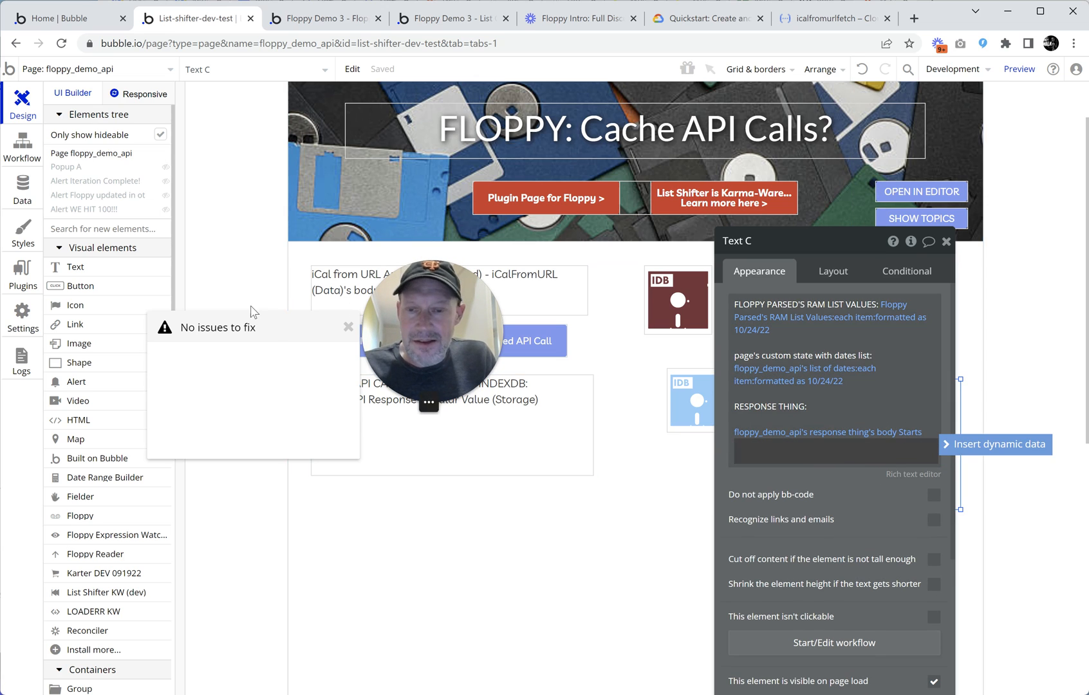
# - Add a "Set state of an element" action targeting floppy_demo_api to the end of the Button API Call workflow
pyautogui.click(22, 147)
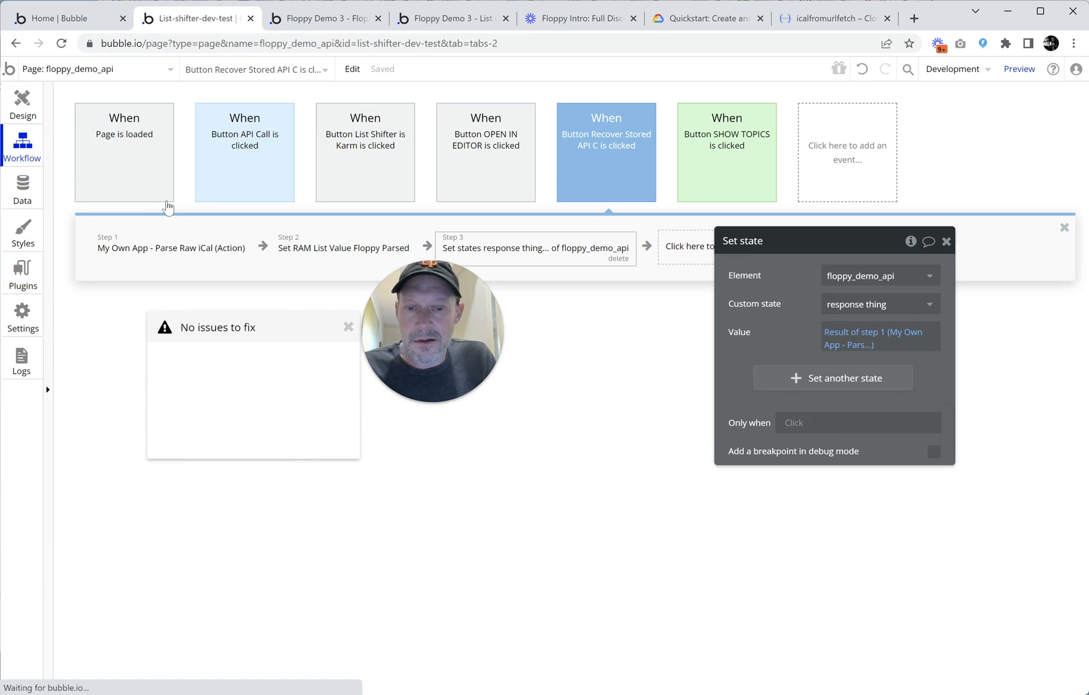
pyautogui.click(273, 164)
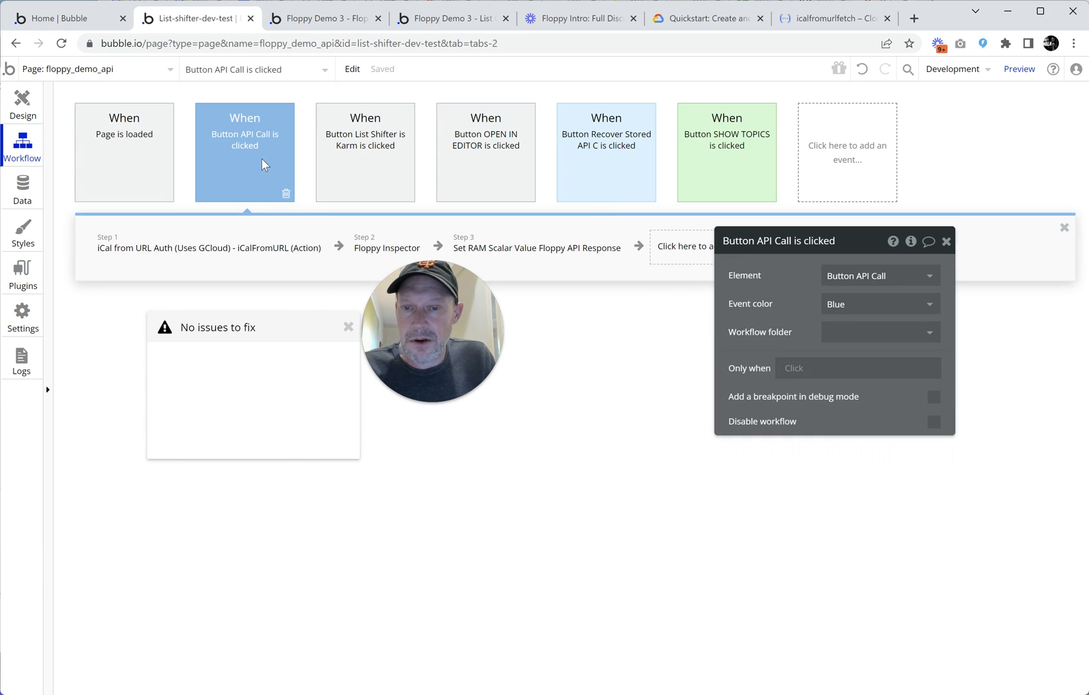
pyautogui.click(194, 257)
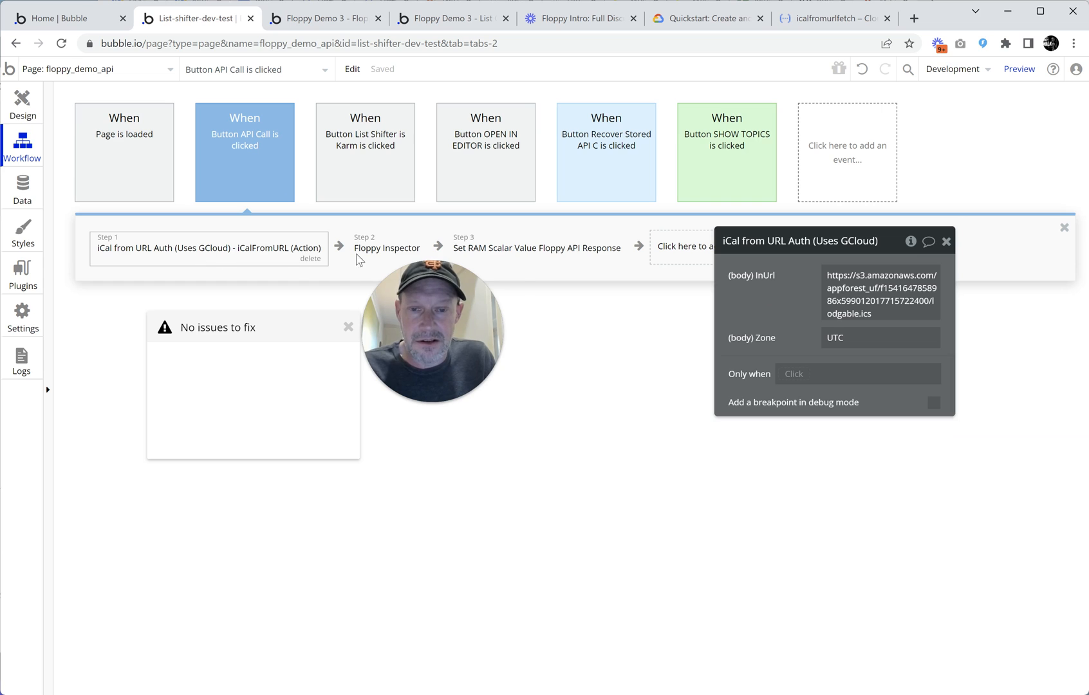
pyautogui.click(608, 262)
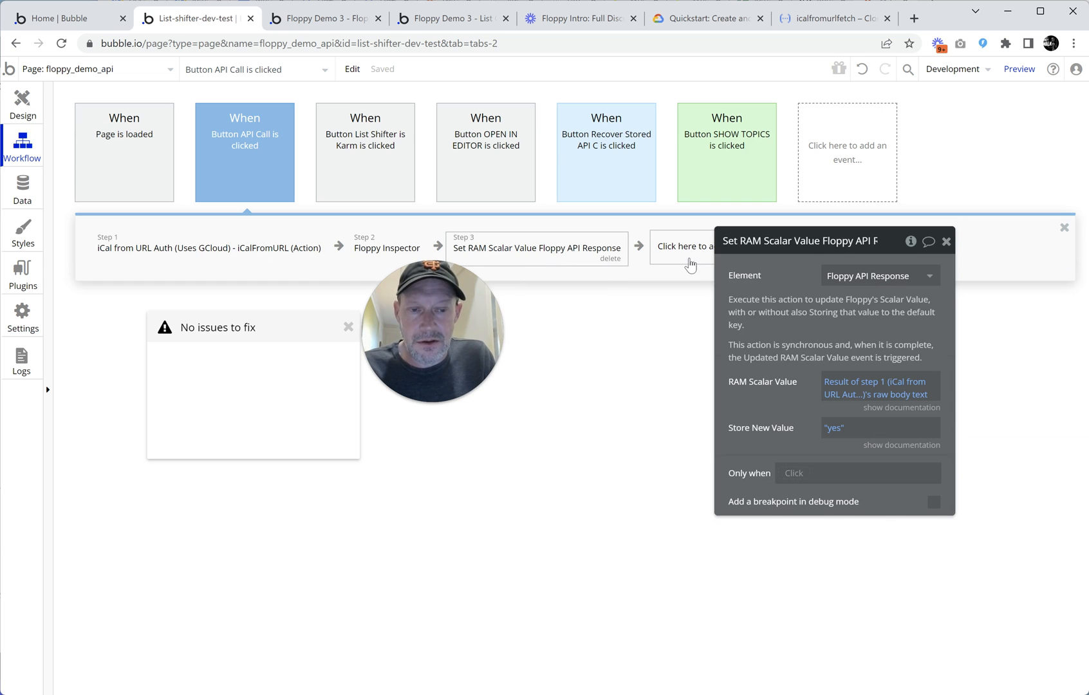
pyautogui.click(687, 261)
pyautogui.write('STATE')
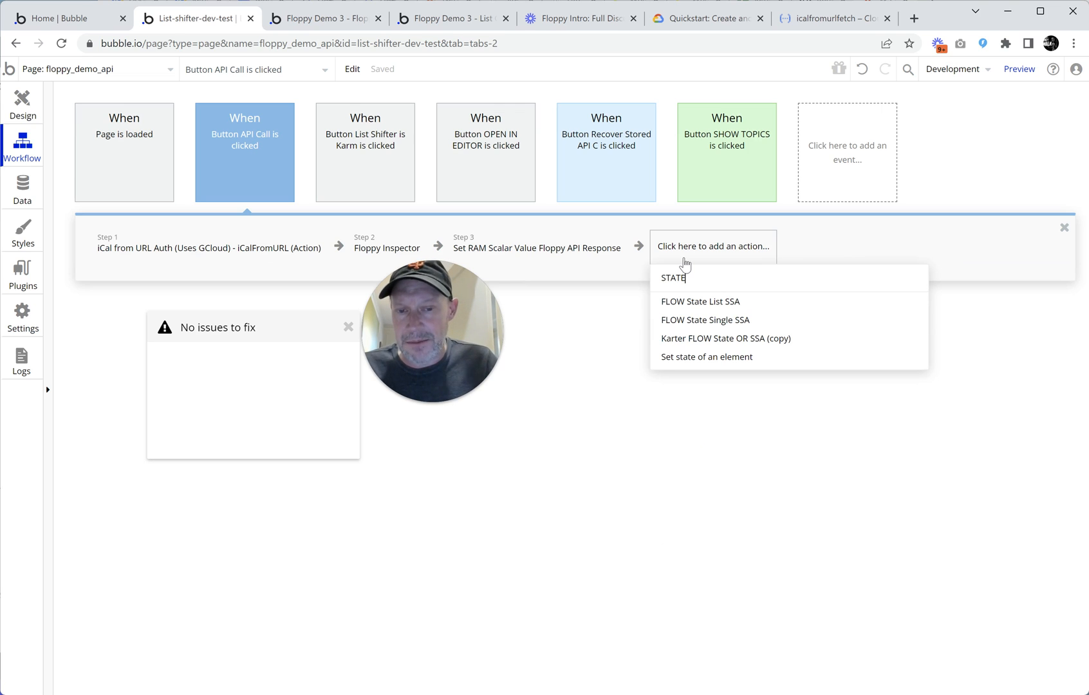
pyautogui.click(703, 364)
pyautogui.click(880, 281)
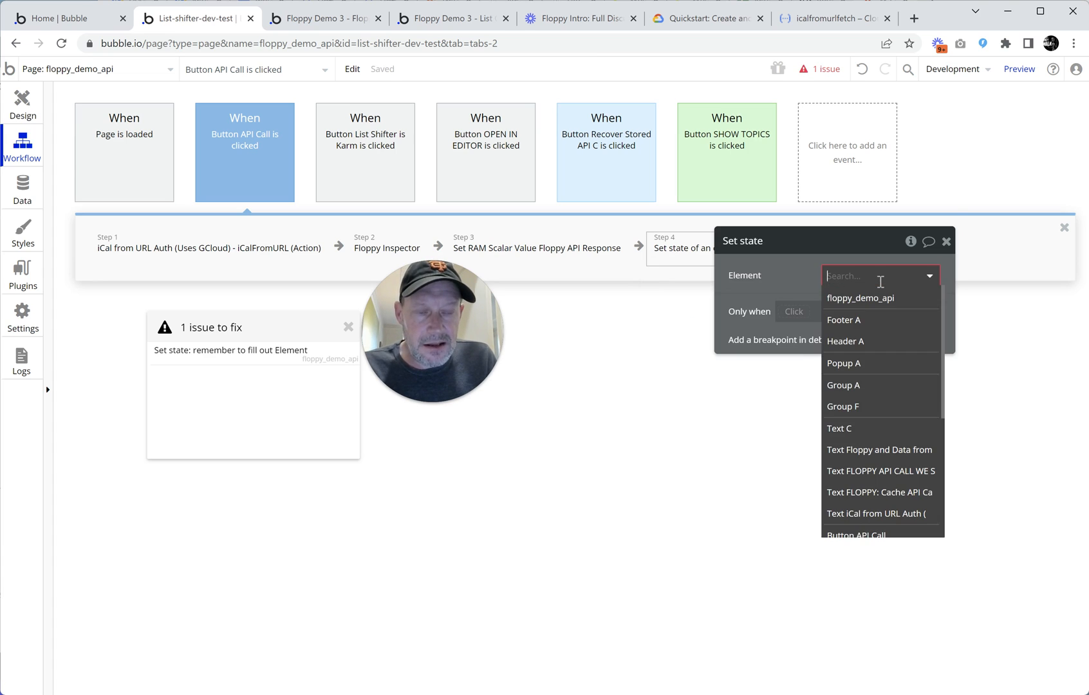
pyautogui.click(870, 299)
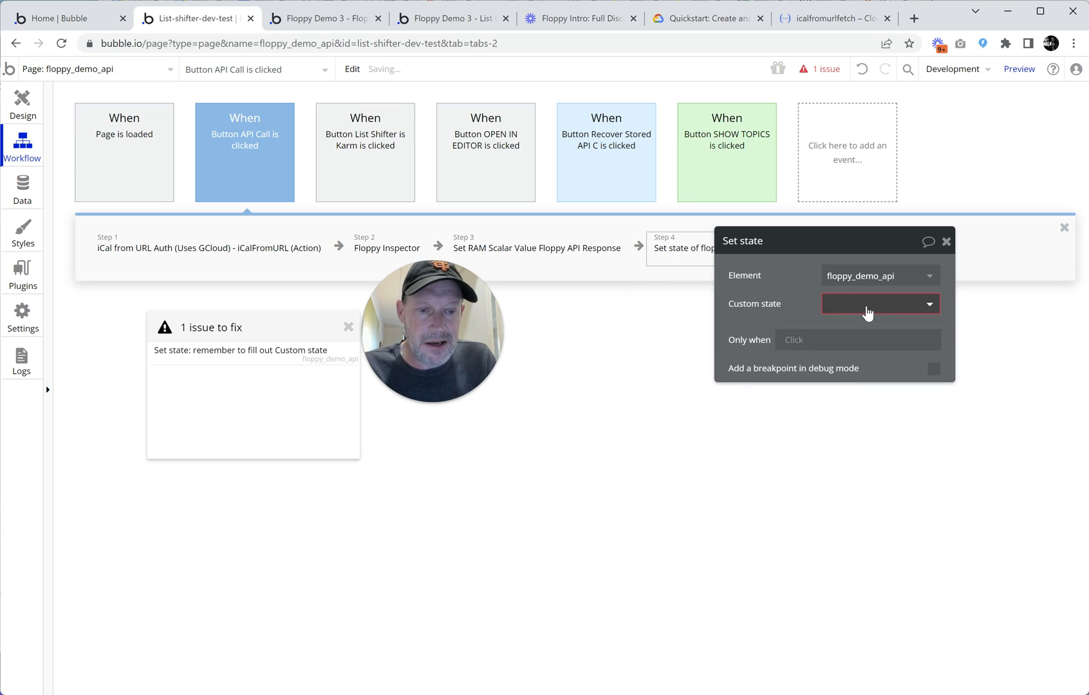
pyautogui.click(869, 312)
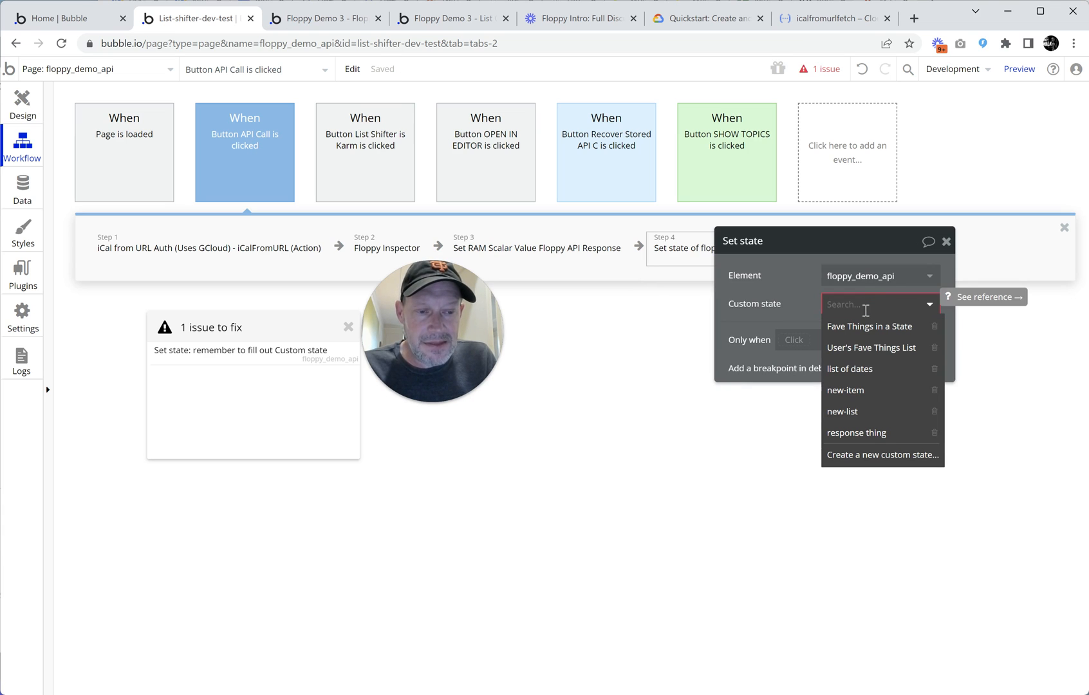
pyautogui.click(869, 456)
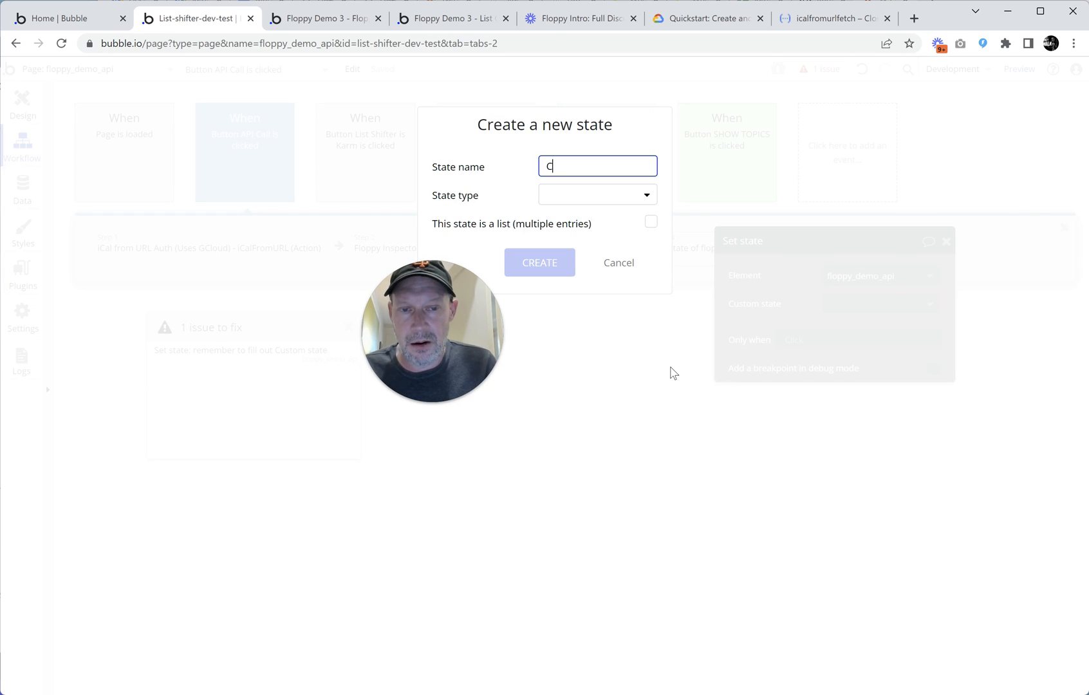
pyautogui.press('BackSpace')
pyautogui.press('capslock')
pyautogui.write('cloud function r')
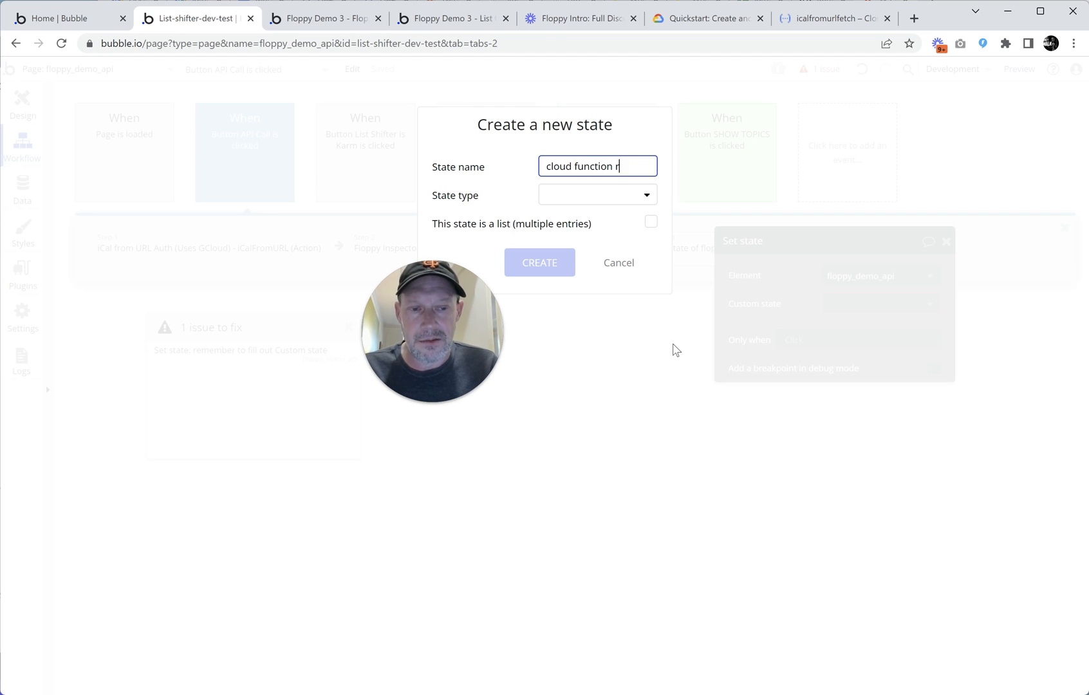
pyautogui.write('e thing')
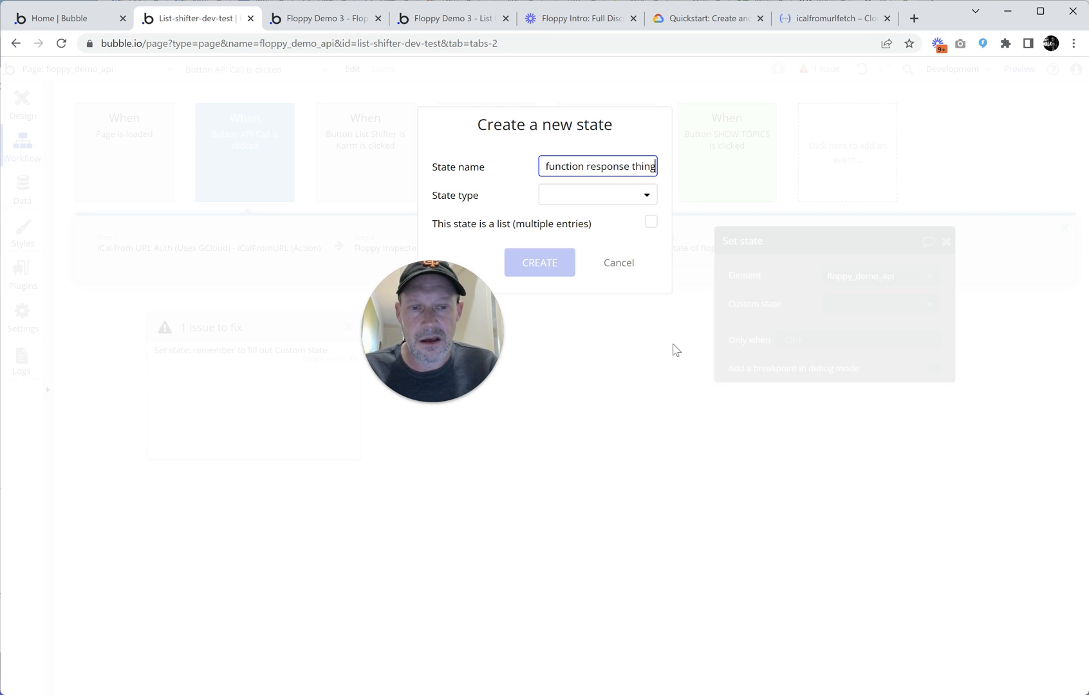
pyautogui.click(632, 193)
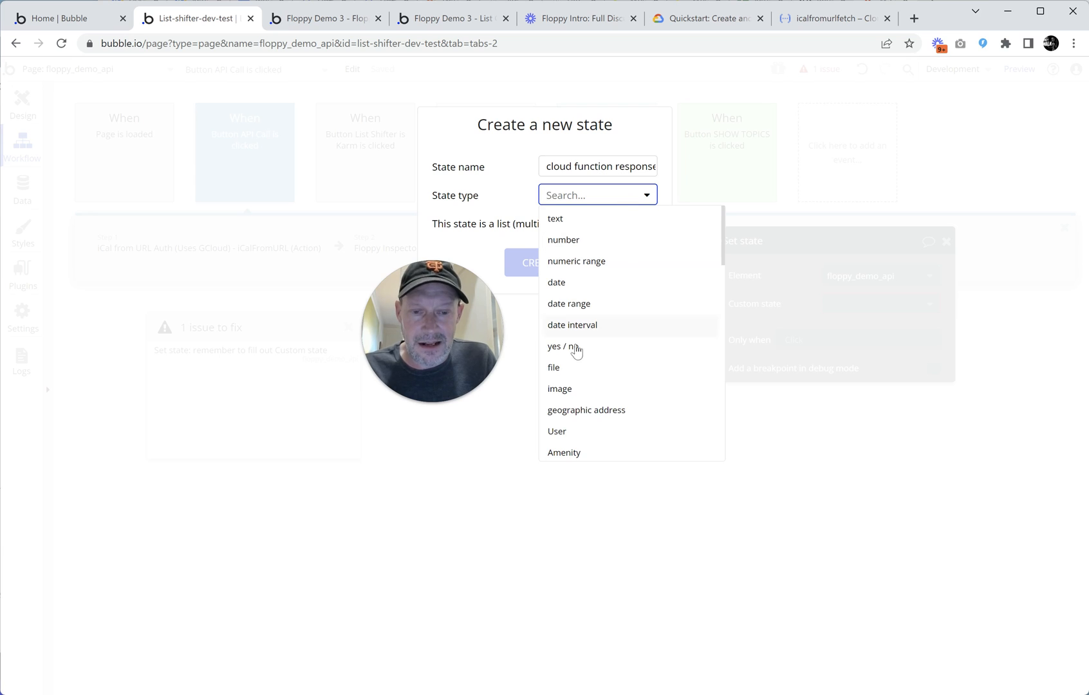
pyautogui.scroll(-3, 598, 359)
pyautogui.scroll(-10, 612, 359)
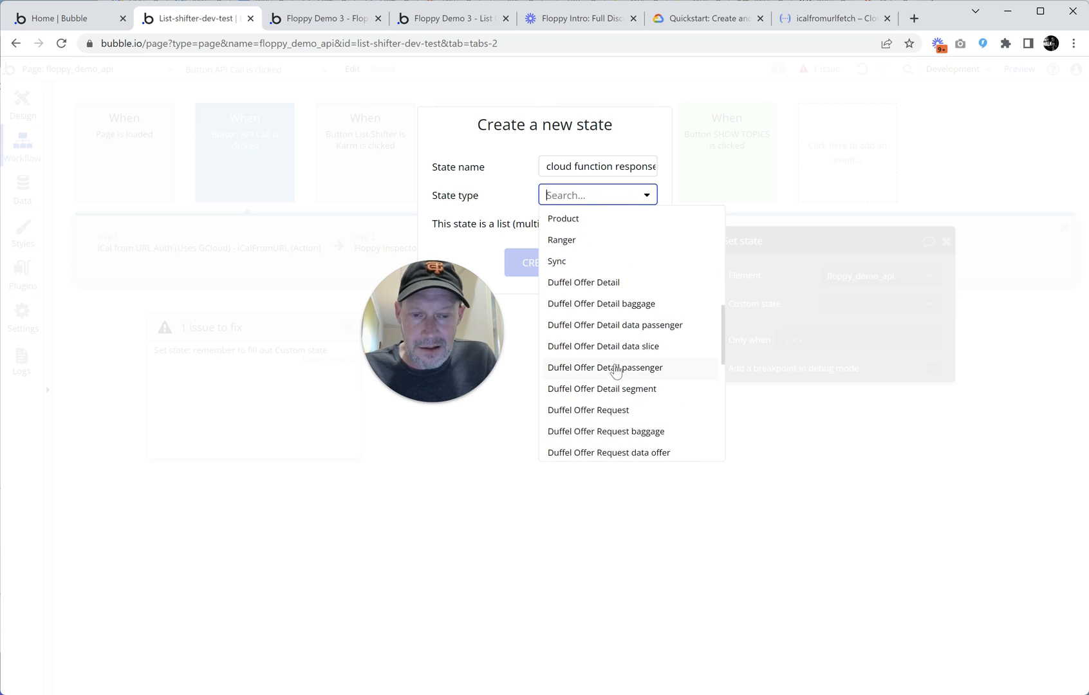
pyautogui.scroll(-2, 599, 348)
pyautogui.scroll(1, 593, 328)
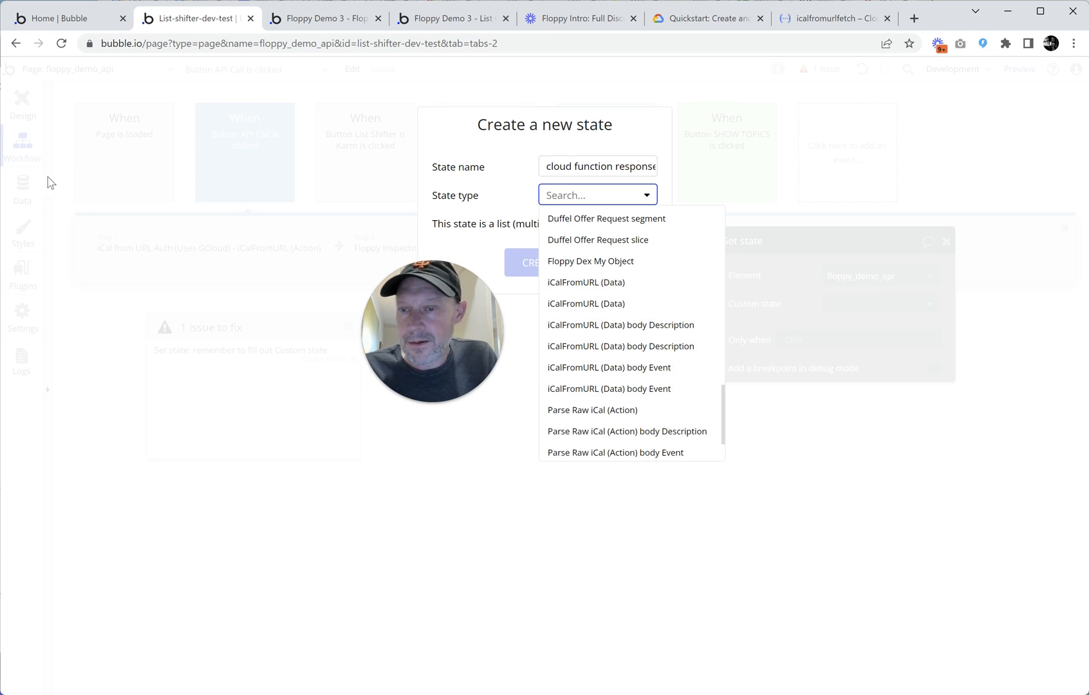
pyautogui.click(161, 168)
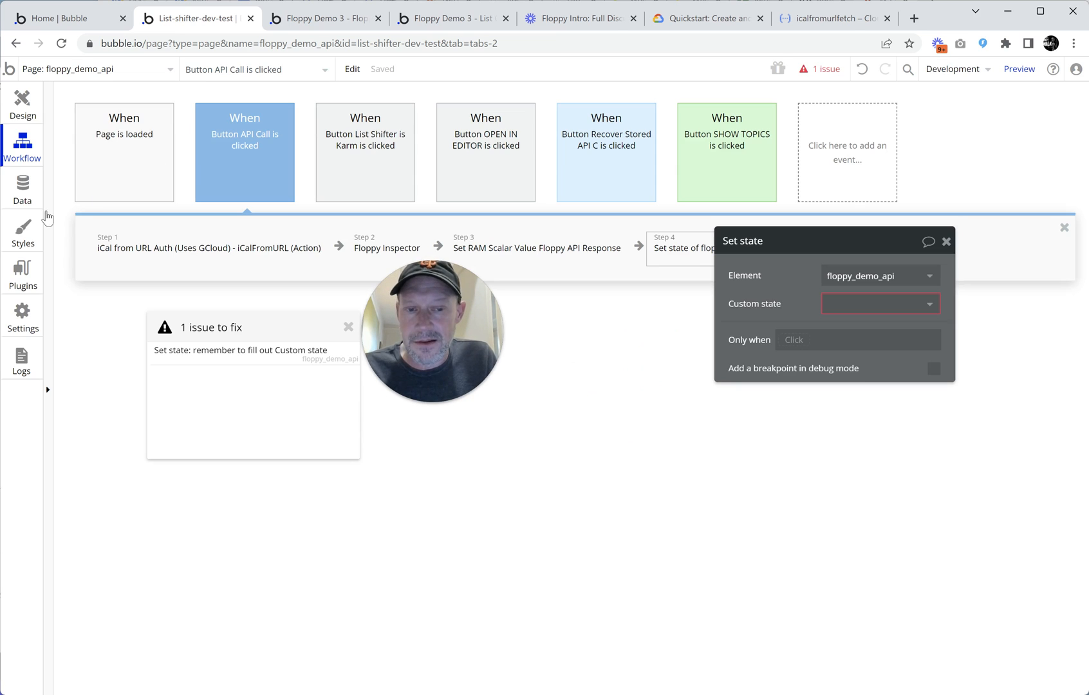
# - Examine the API Connector's iCalFromURL Data, Raw Text and Action calls, comparing their names, usage and data types
pyautogui.click(22, 283)
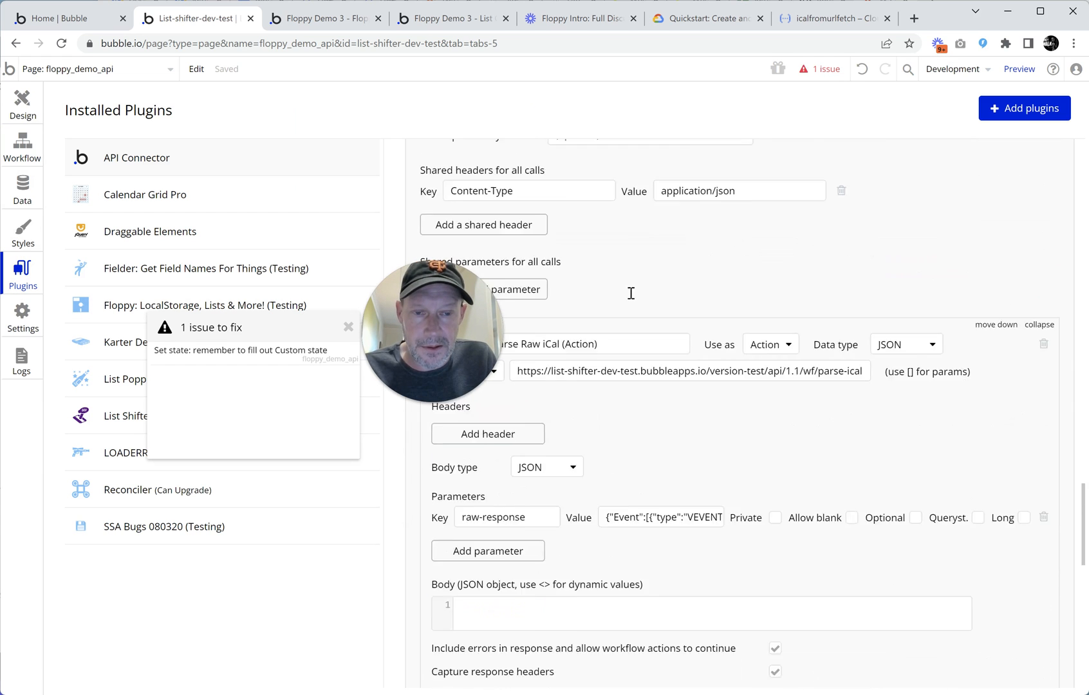
pyautogui.scroll(5, 676, 324)
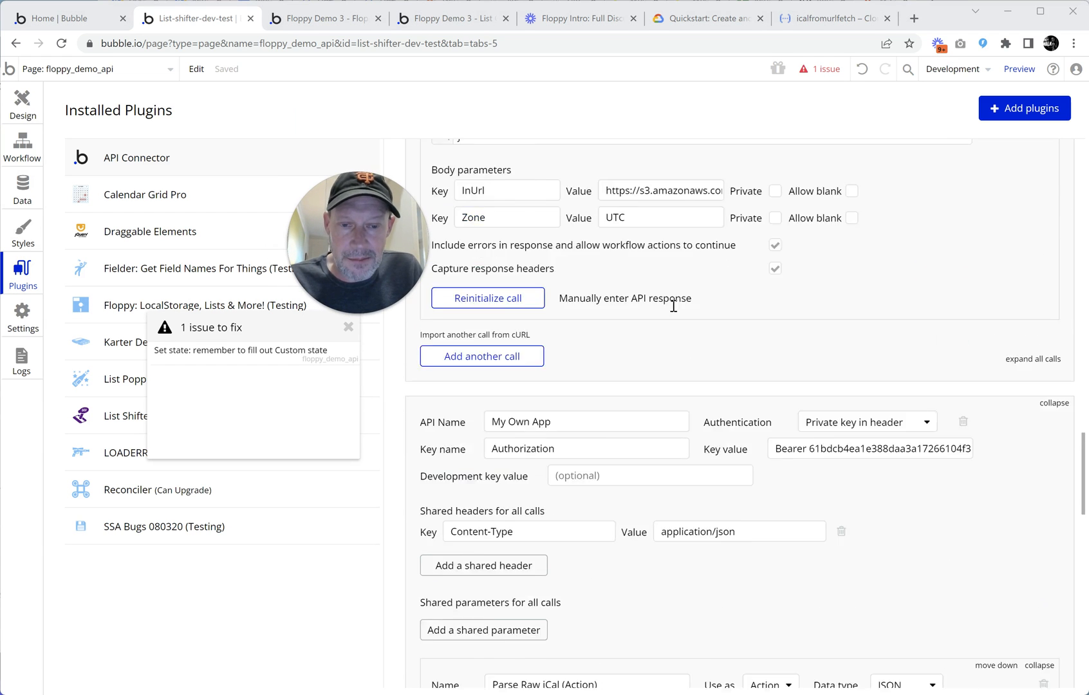
pyautogui.scroll(7, 676, 324)
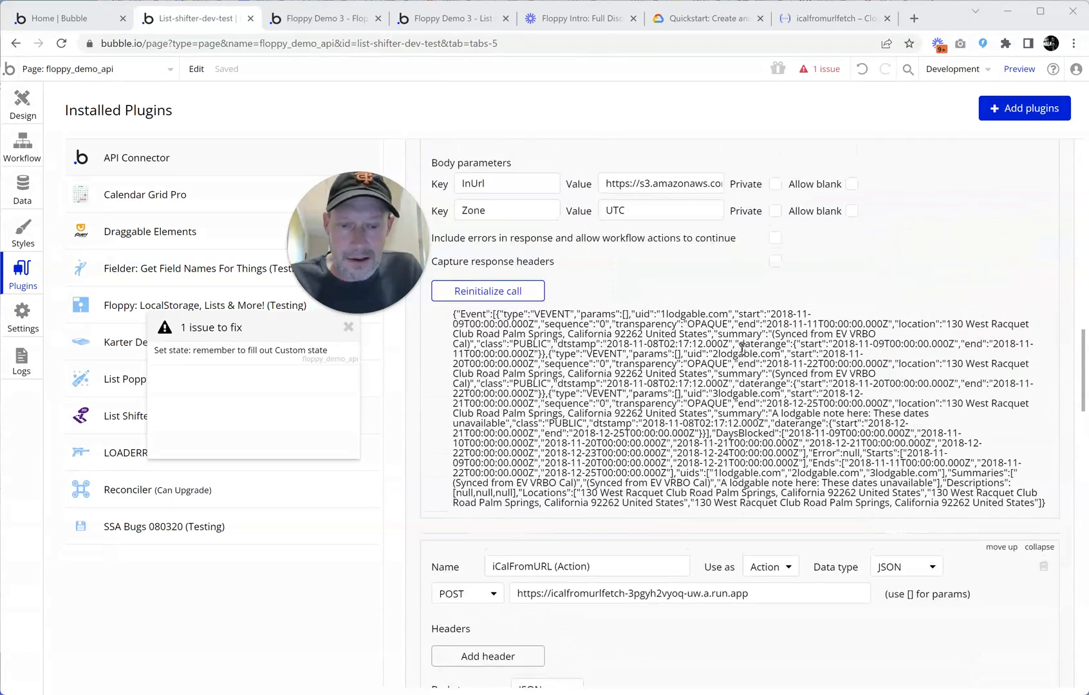
pyautogui.scroll(12, 745, 354)
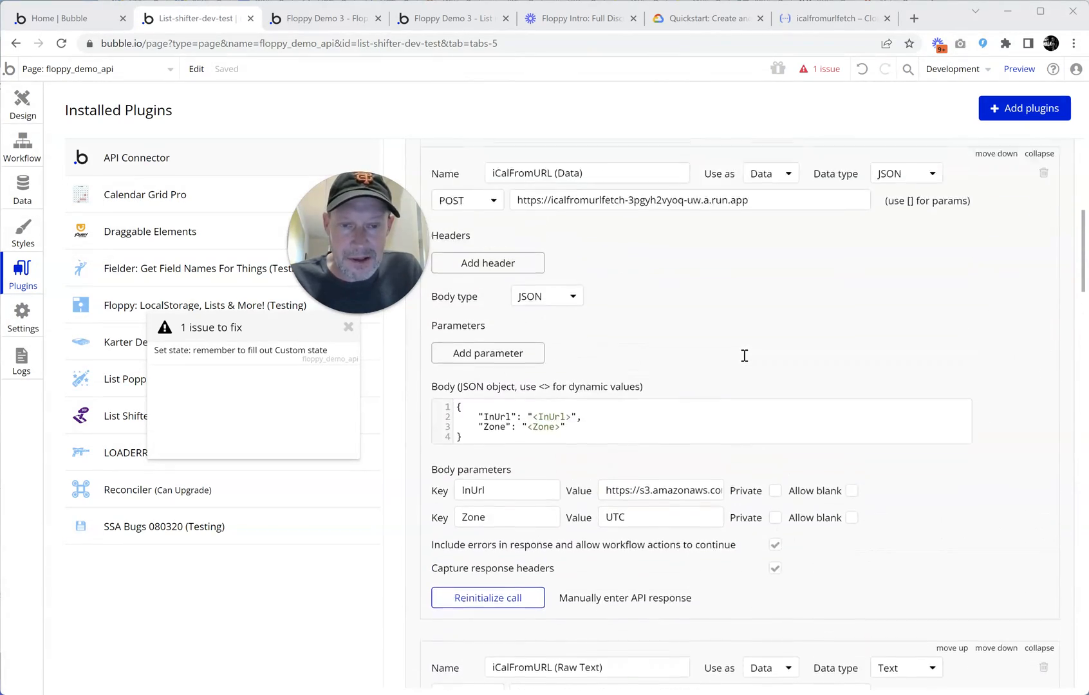
pyautogui.scroll(3, 743, 356)
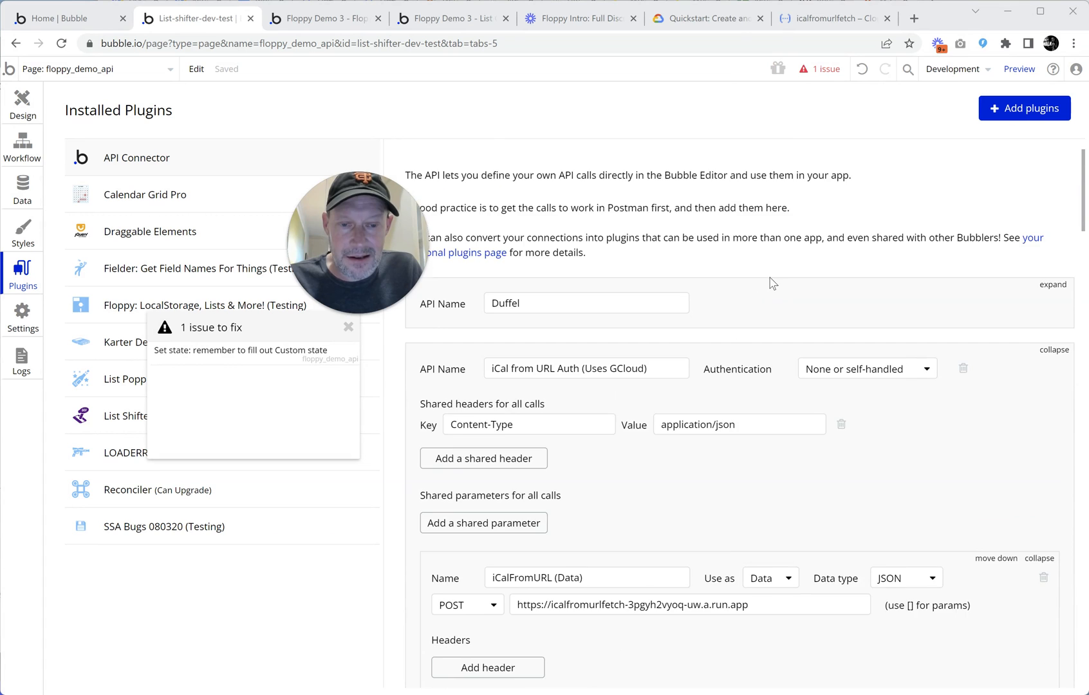
pyautogui.scroll(-2, 769, 293)
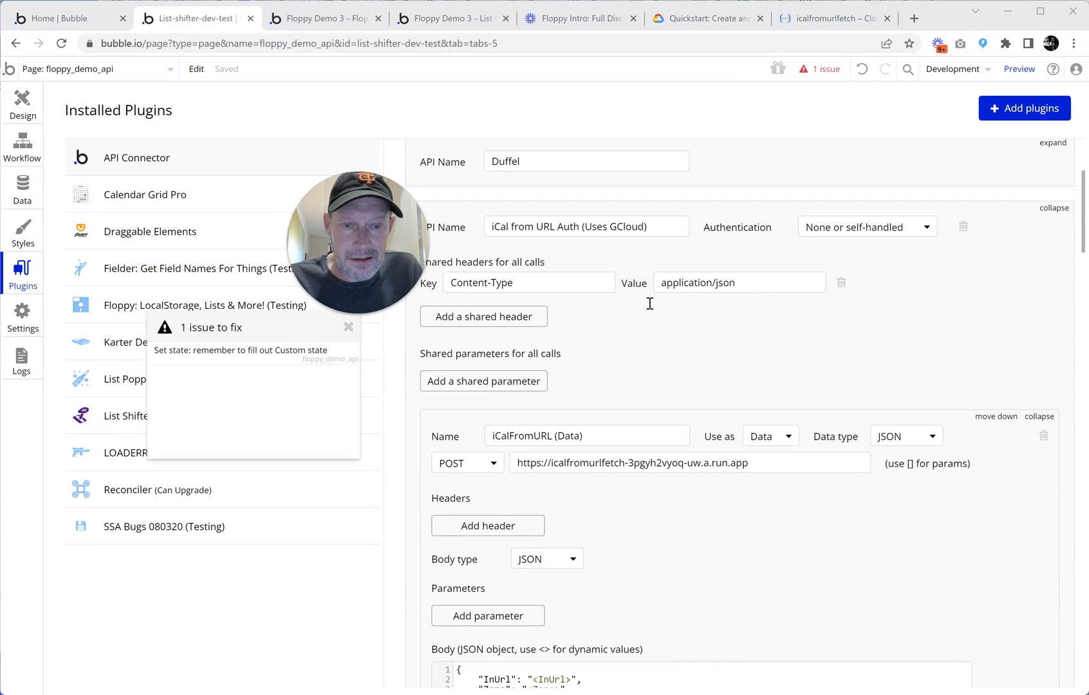
pyautogui.scroll(-2, 707, 333)
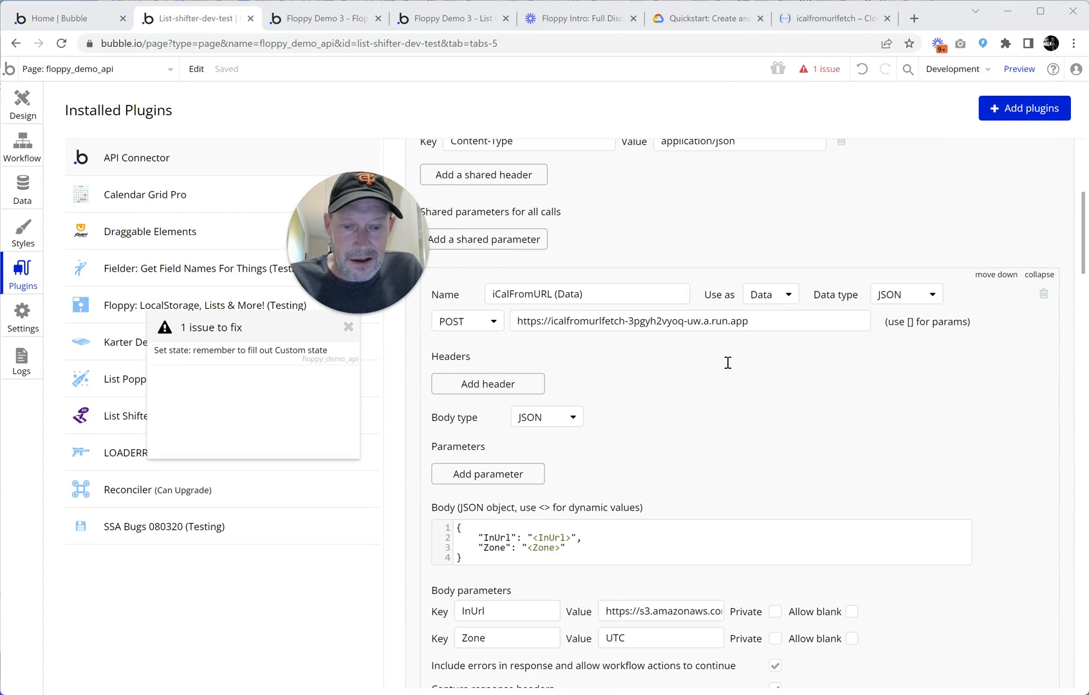
pyautogui.scroll(3, 724, 361)
pyautogui.scroll(-2, 719, 362)
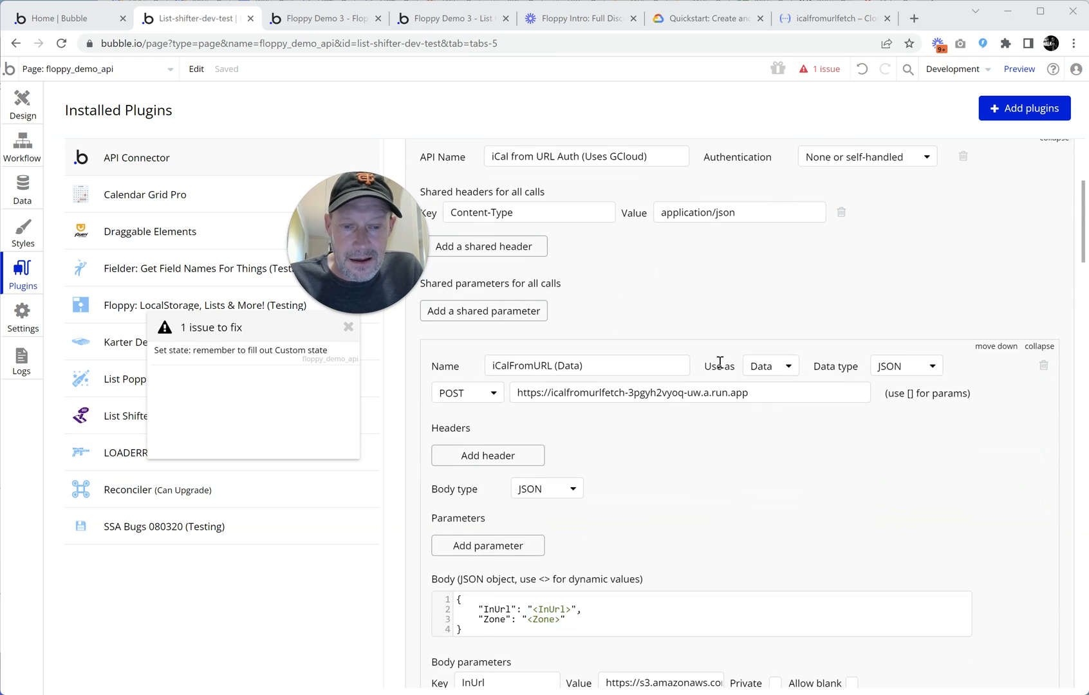
pyautogui.scroll(-2, 708, 354)
pyautogui.scroll(-5, 699, 328)
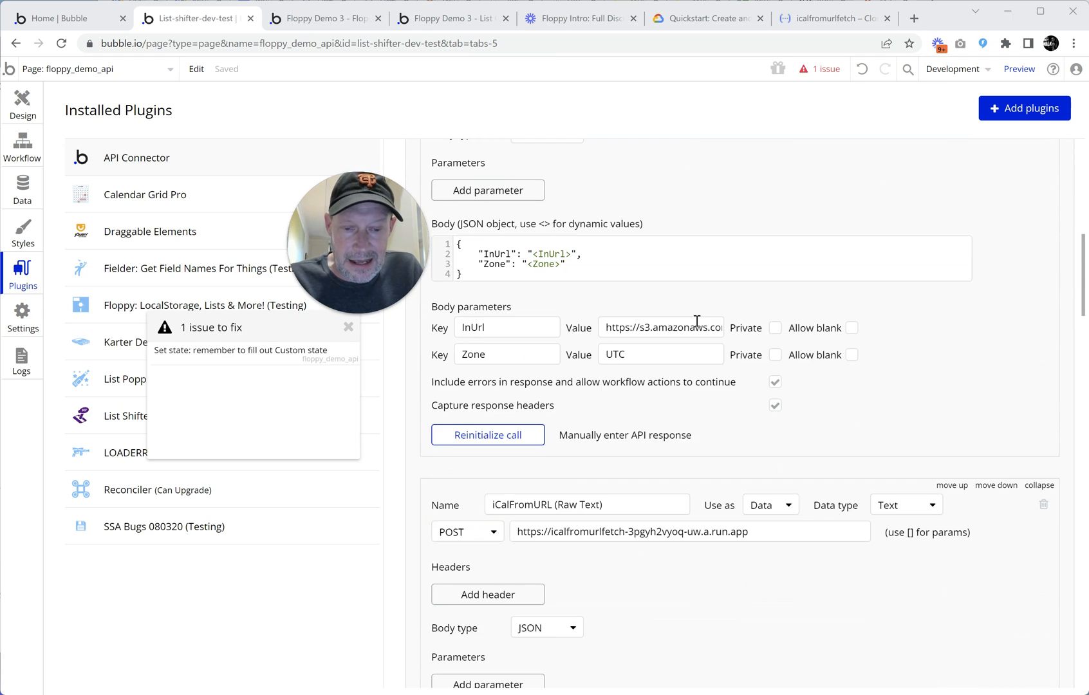
pyautogui.scroll(-8, 731, 395)
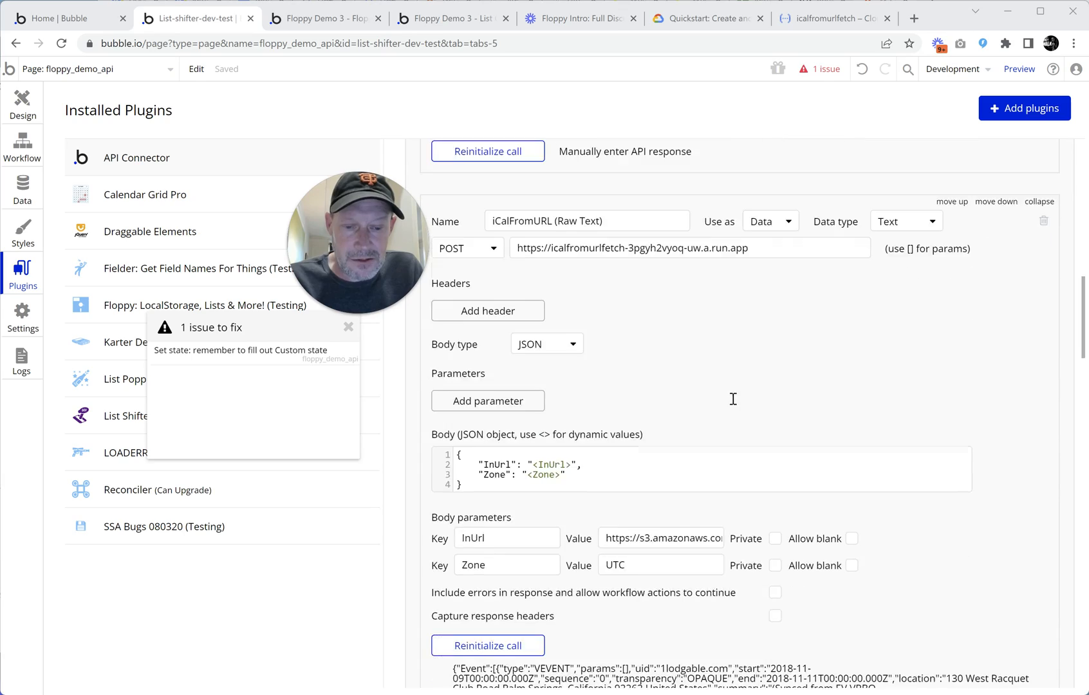
pyautogui.scroll(-4, 731, 395)
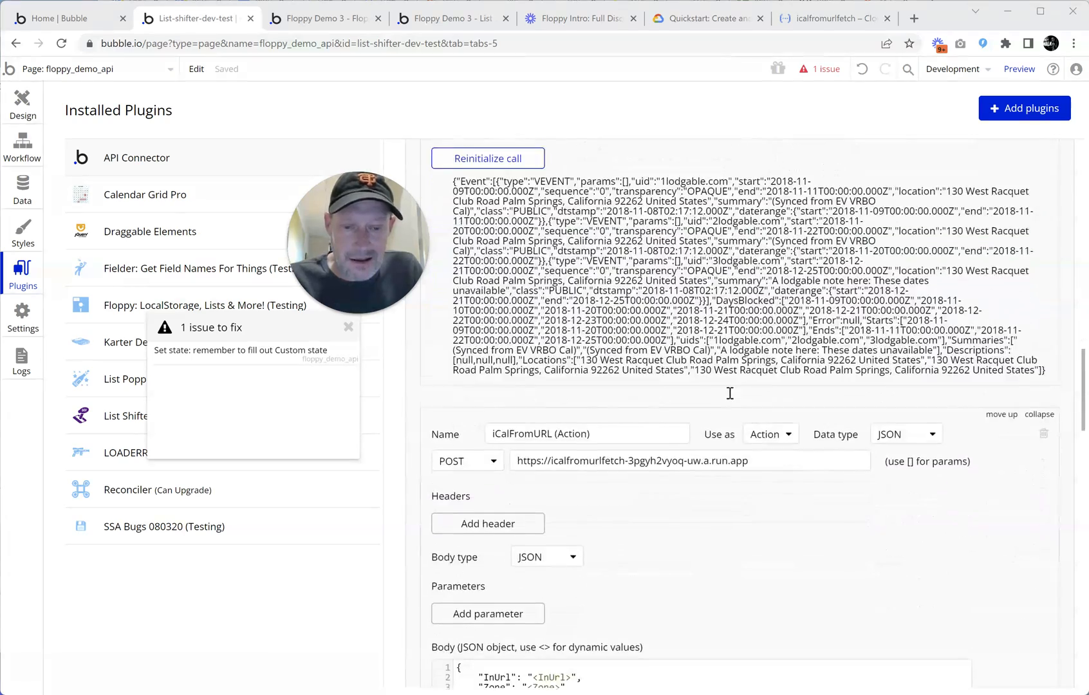
pyautogui.scroll(-3, 730, 394)
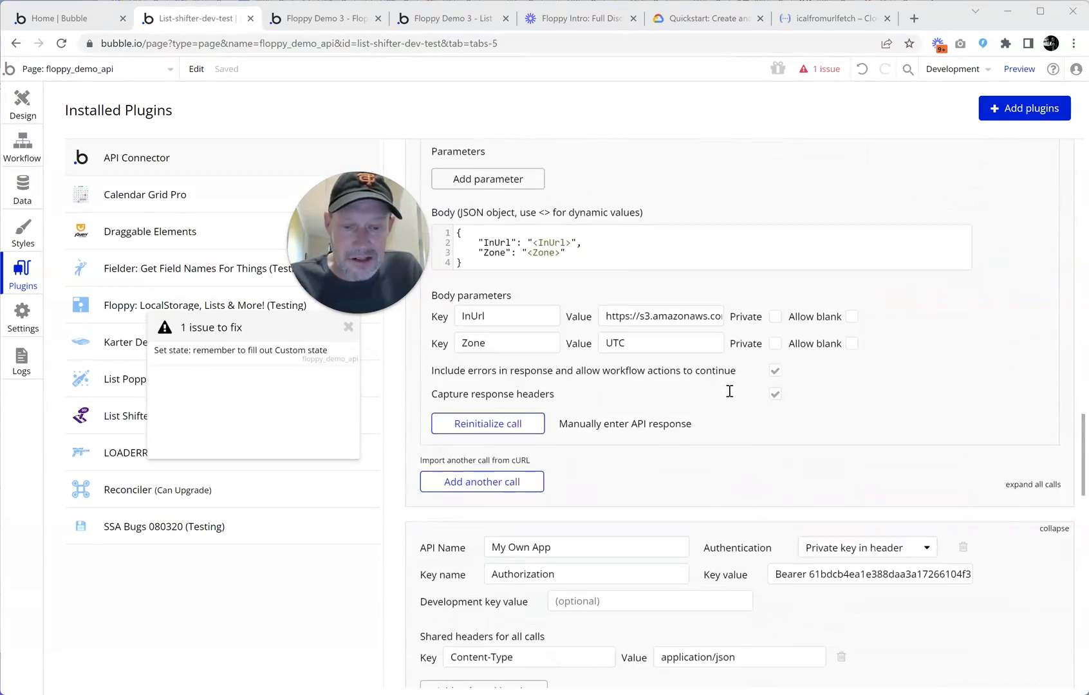
pyautogui.scroll(4, 730, 392)
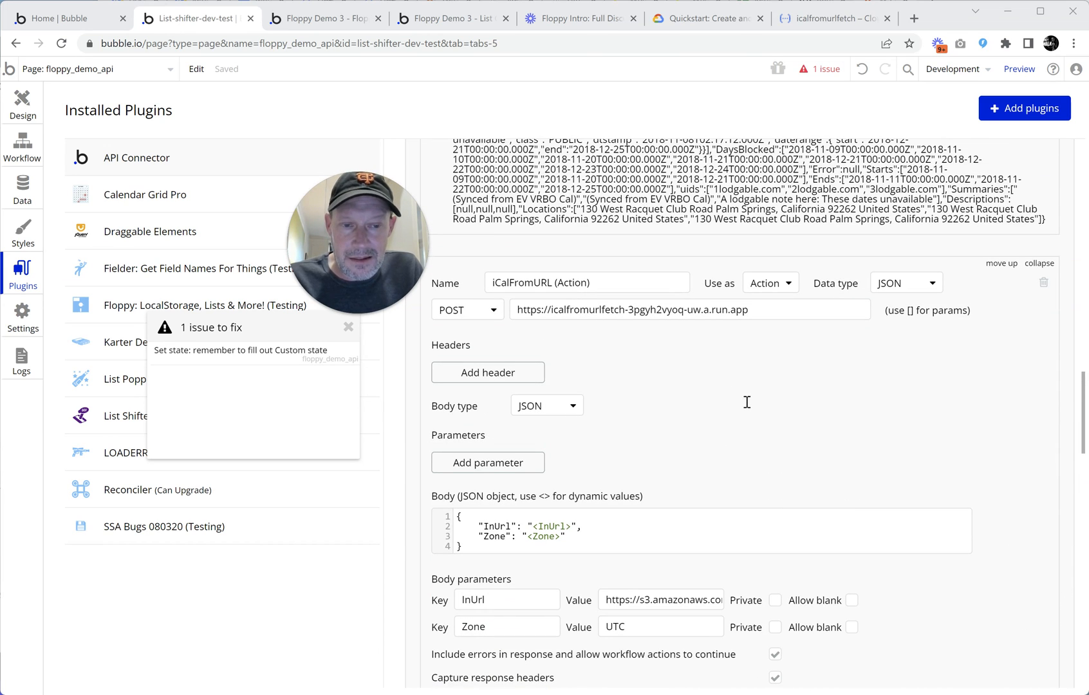
pyautogui.scroll(15, 776, 409)
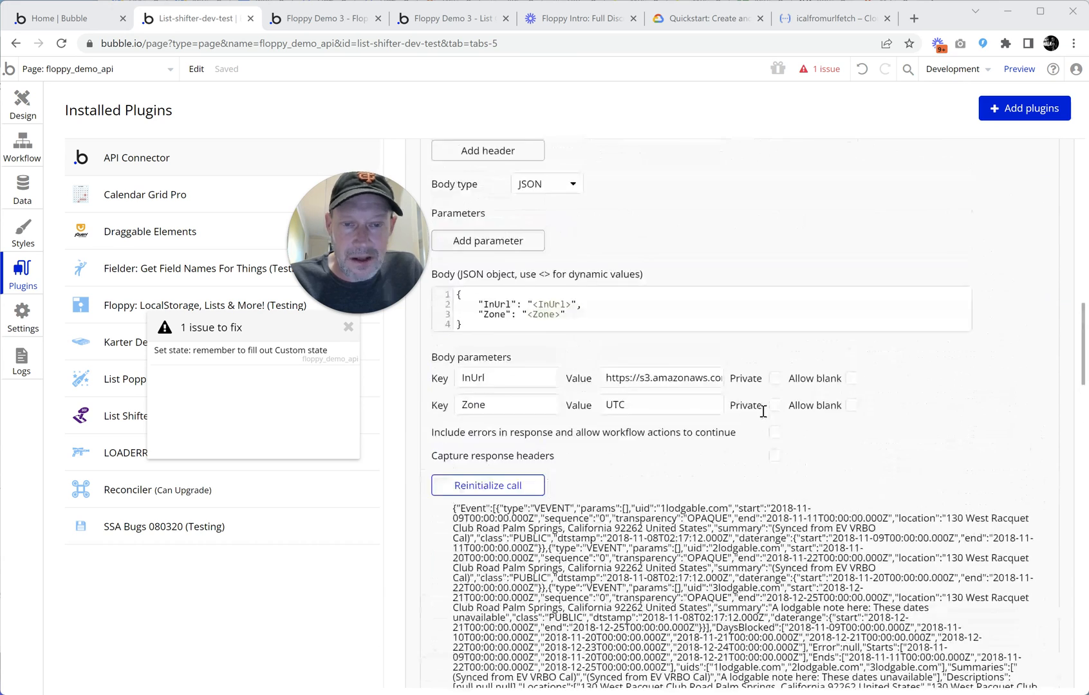
pyautogui.scroll(12, 756, 413)
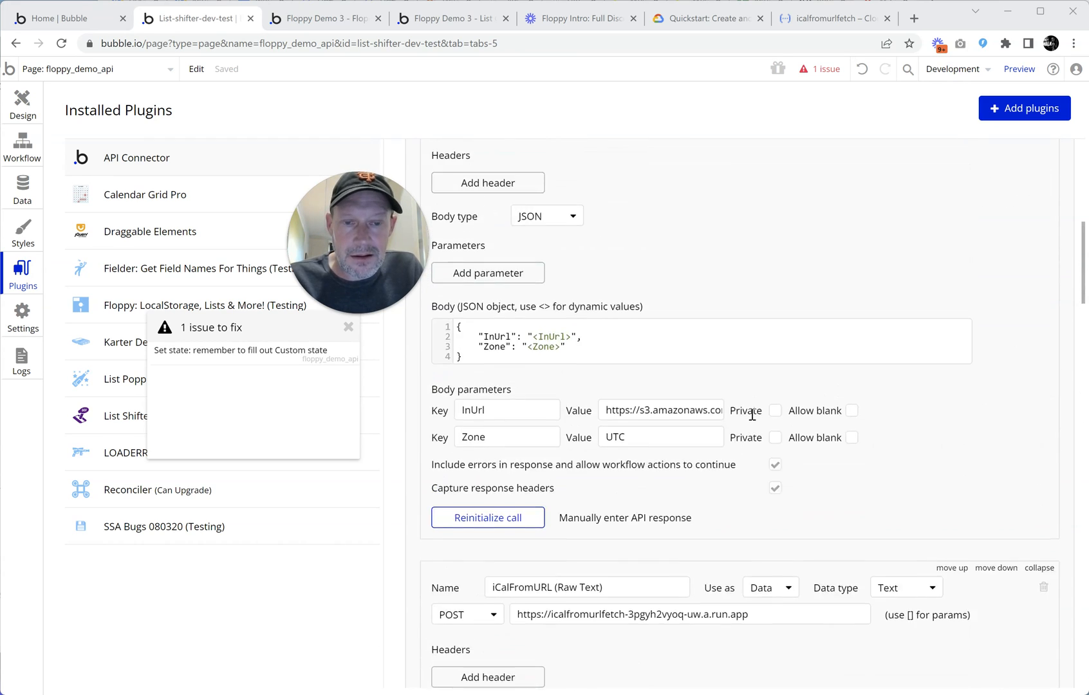
pyautogui.scroll(1, 751, 414)
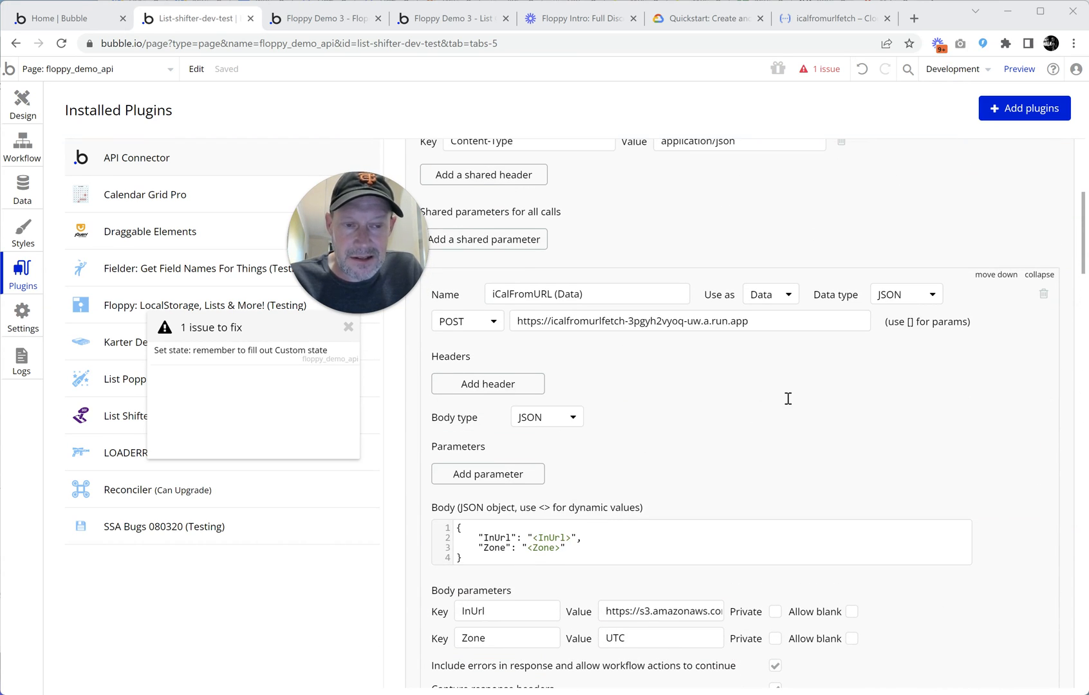
pyautogui.scroll(-2, 786, 396)
pyautogui.scroll(-15, 789, 398)
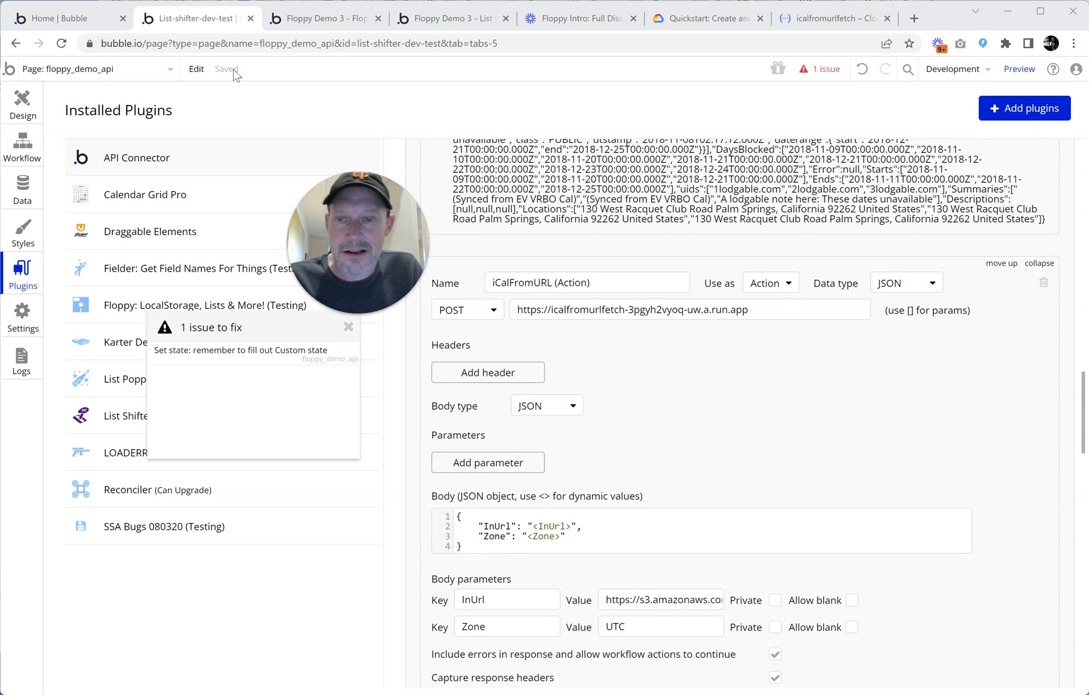
# - Review the InUrl and Zone parameters of the first action in the Button API Call workflow
pyautogui.click(21, 161)
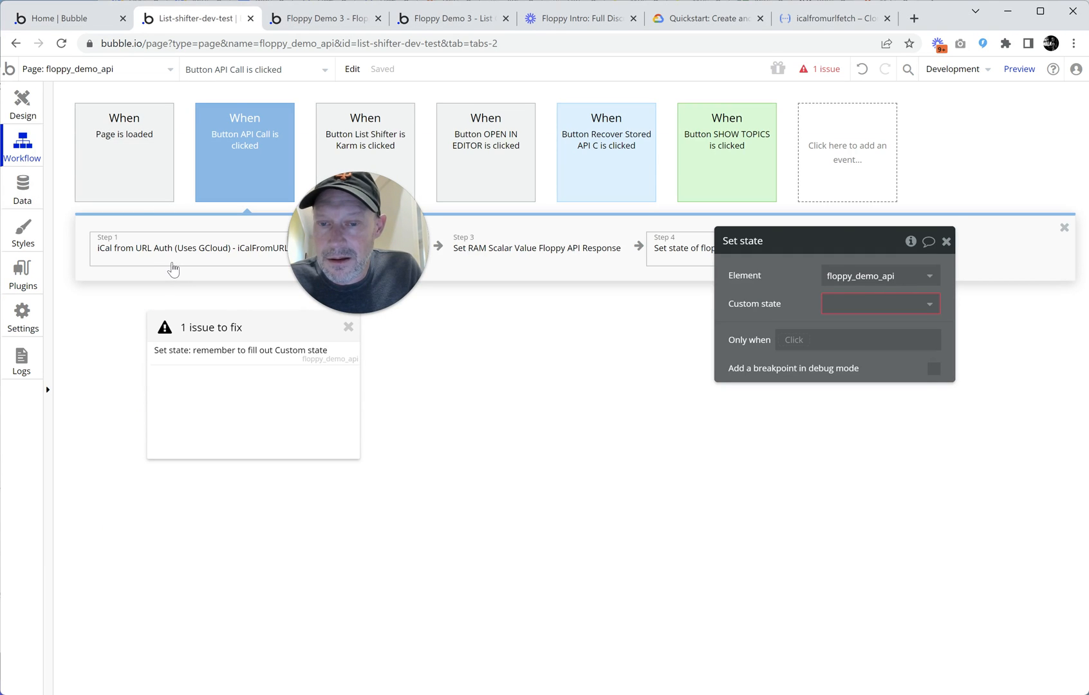
pyautogui.click(195, 266)
pyautogui.moveTo(351, 250); pyautogui.dragTo(495, 378)
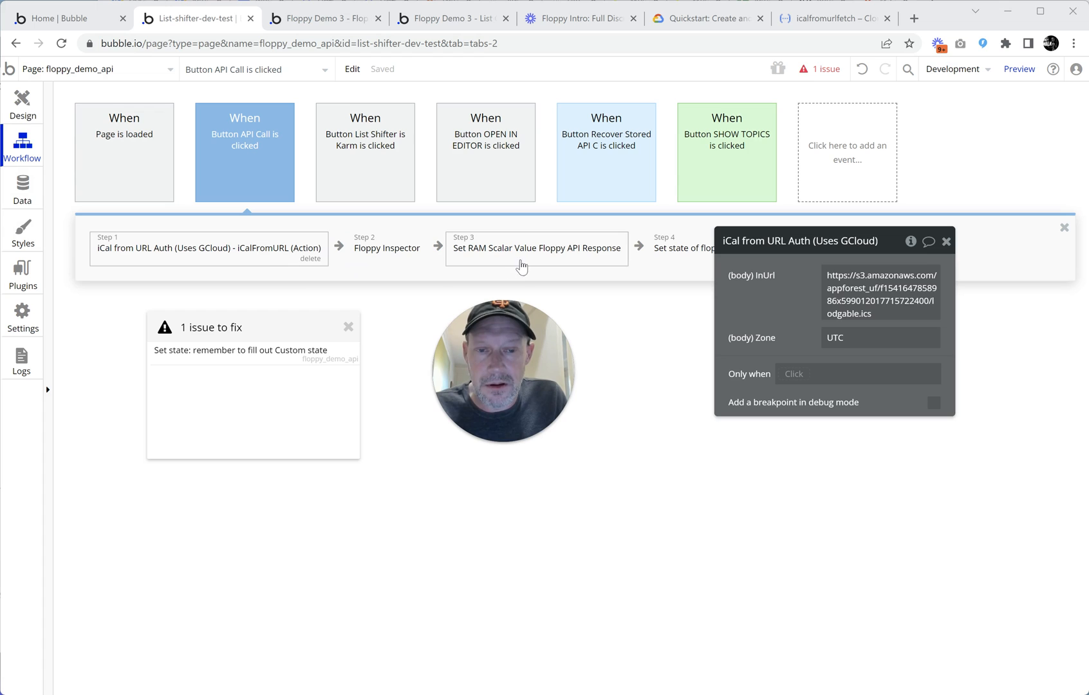
# - Start a new custom state for the floppy_demo_api Set state action and name it "cloud function response thing"
pyautogui.click(687, 252)
pyautogui.click(853, 309)
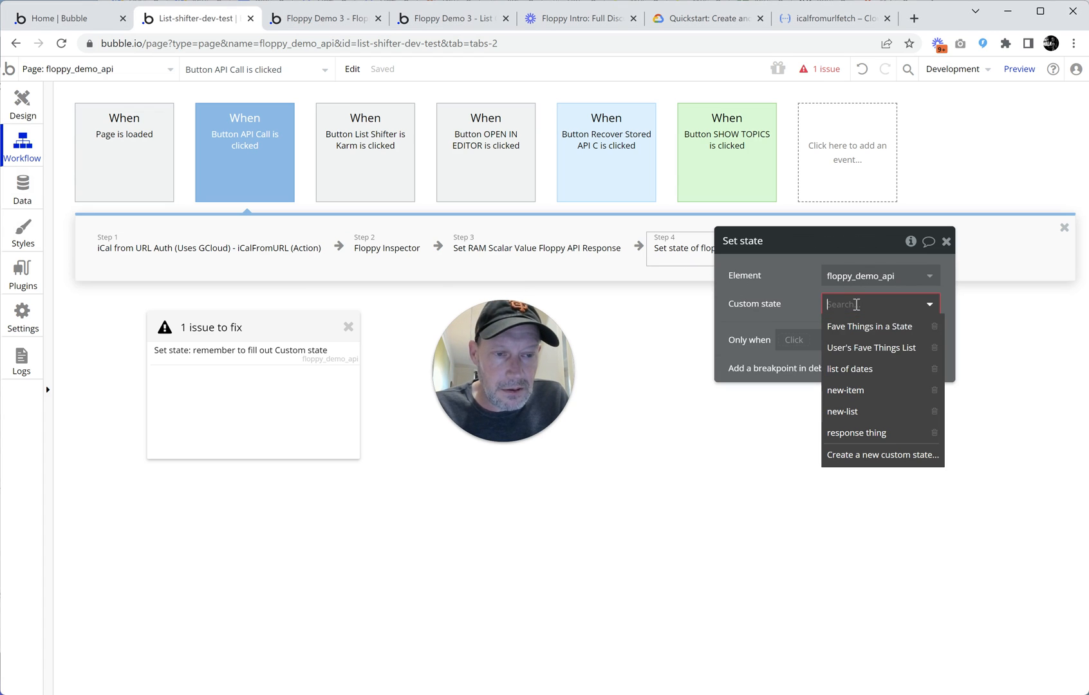
pyautogui.click(787, 318)
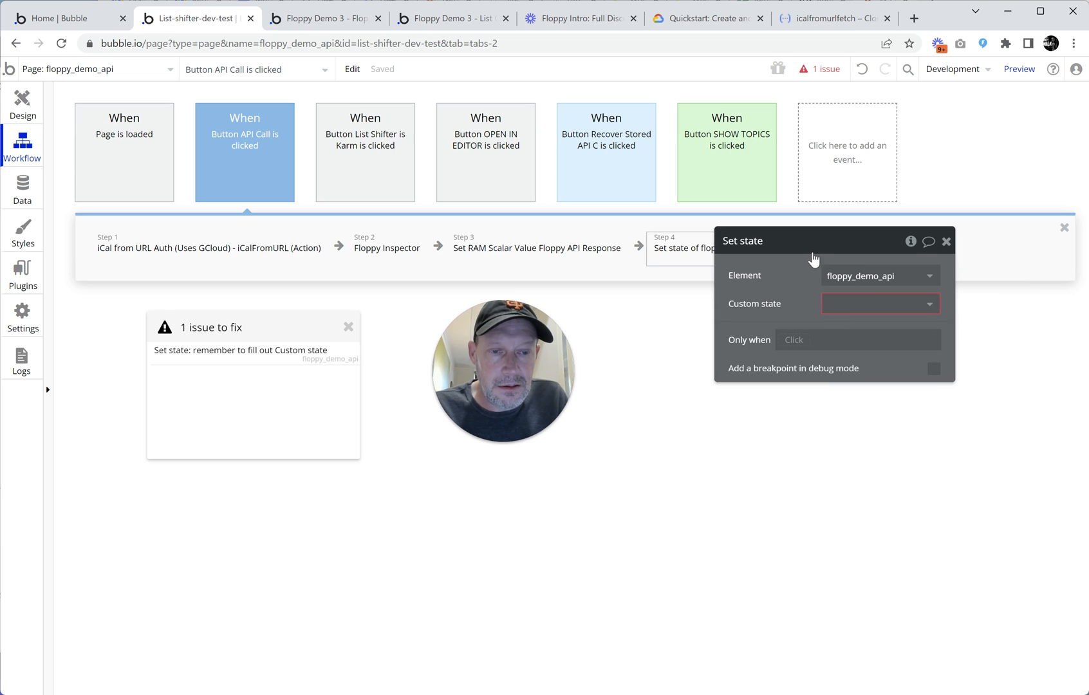
pyautogui.moveTo(758, 241); pyautogui.dragTo(889, 317)
pyautogui.click(889, 348)
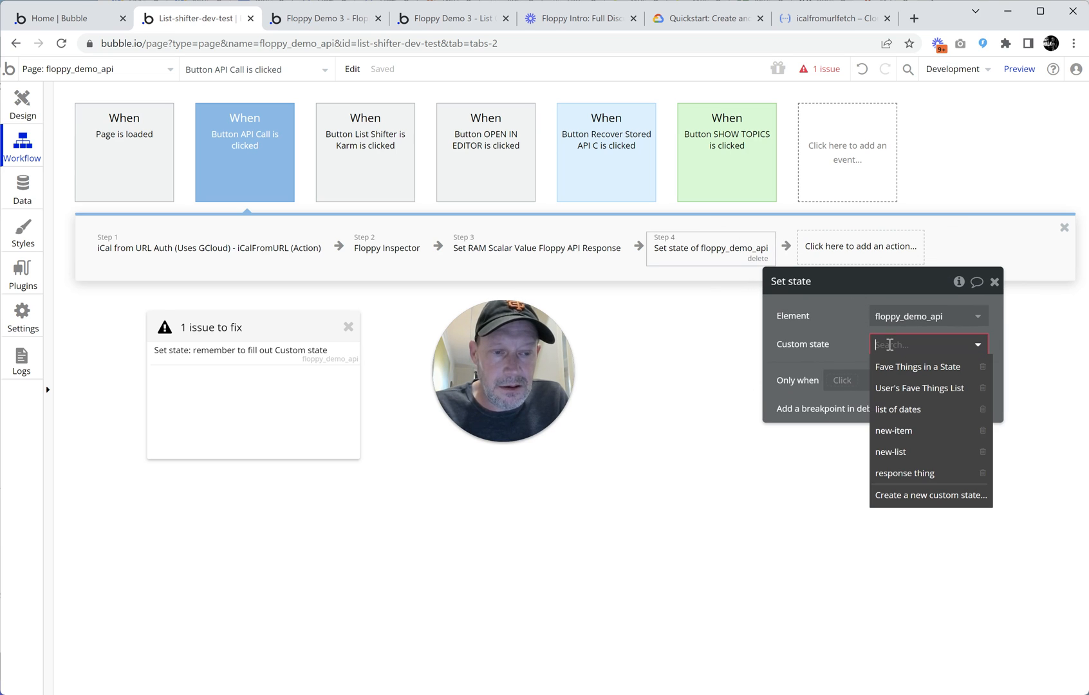
pyautogui.click(928, 496)
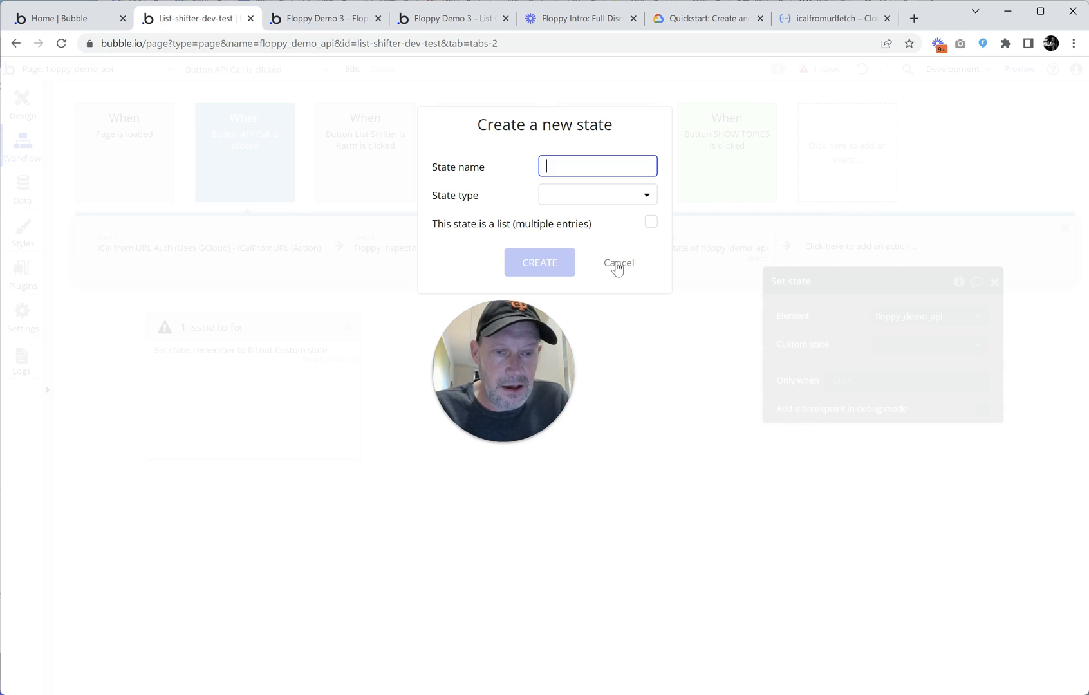
pyautogui.write('cloud f')
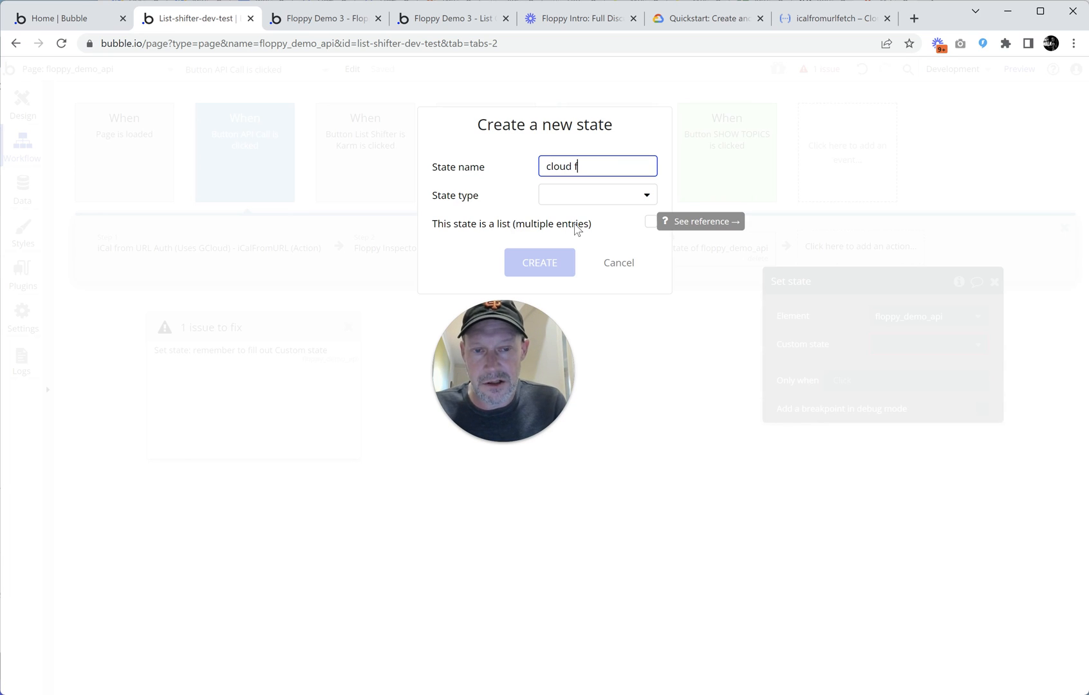
pyautogui.write('unction respons')
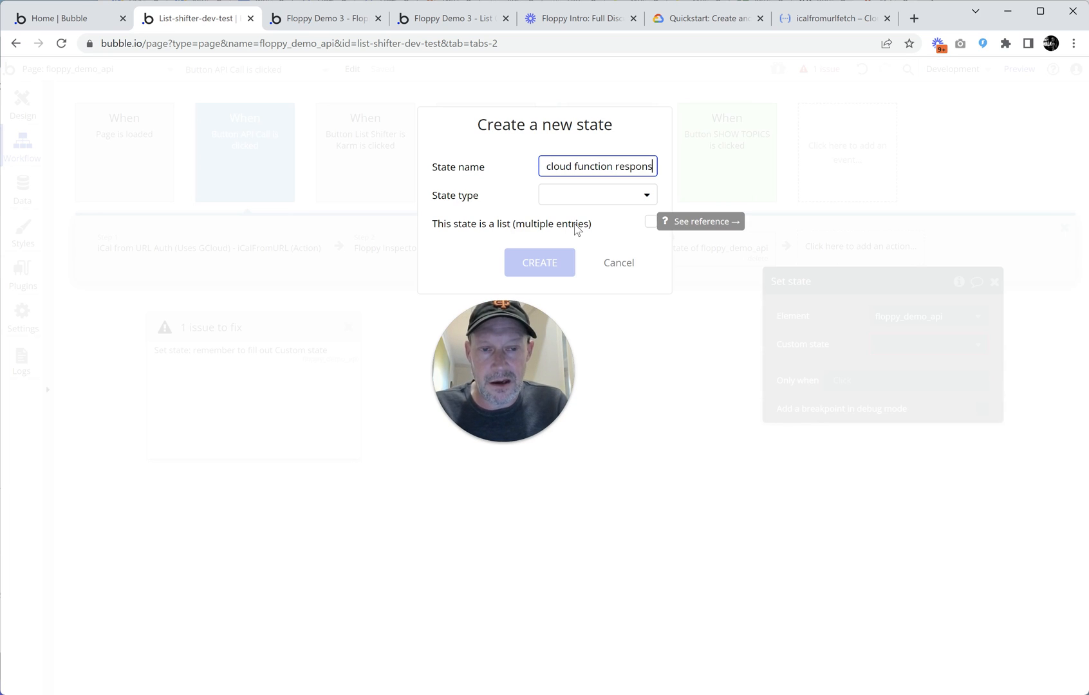
pyautogui.write('e thing')
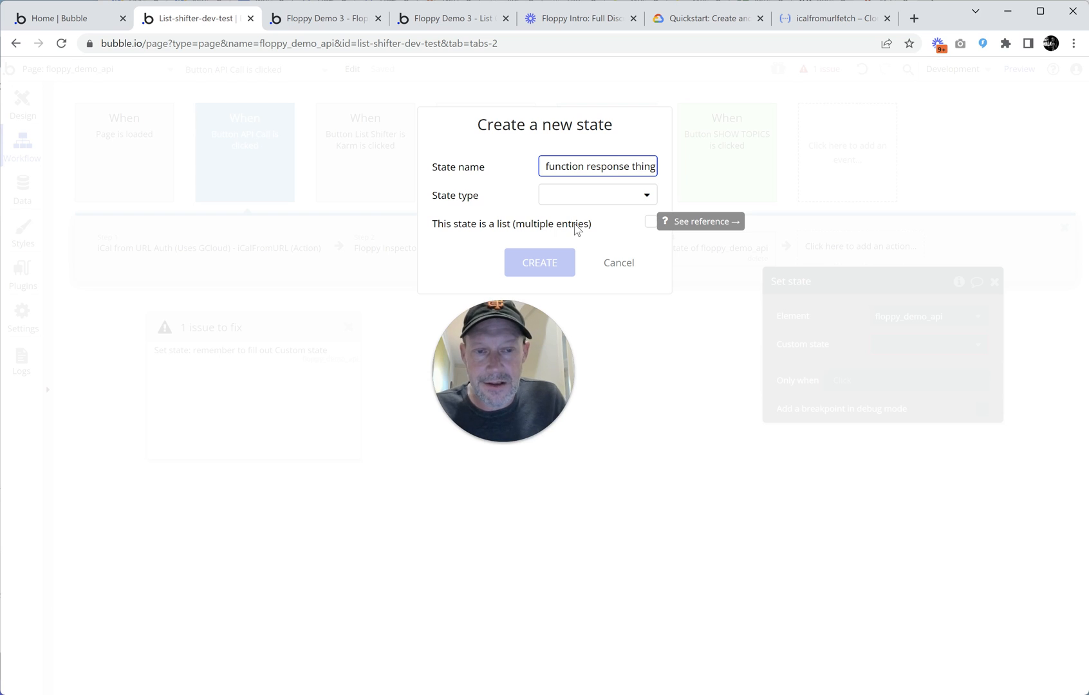
# - Create the state with the second iCalFromURL (Data) entry as its type and set its value to Result of step 1
pyautogui.click(615, 195)
pyautogui.scroll(-1, 619, 342)
pyautogui.scroll(-12, 621, 351)
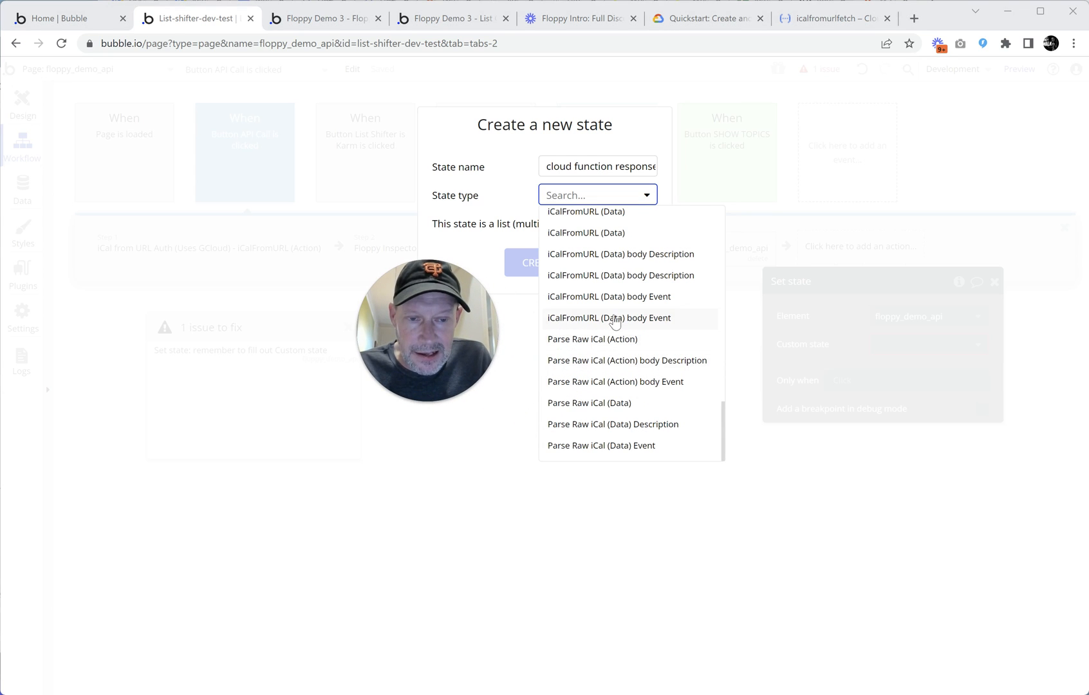
pyautogui.scroll(1, 640, 322)
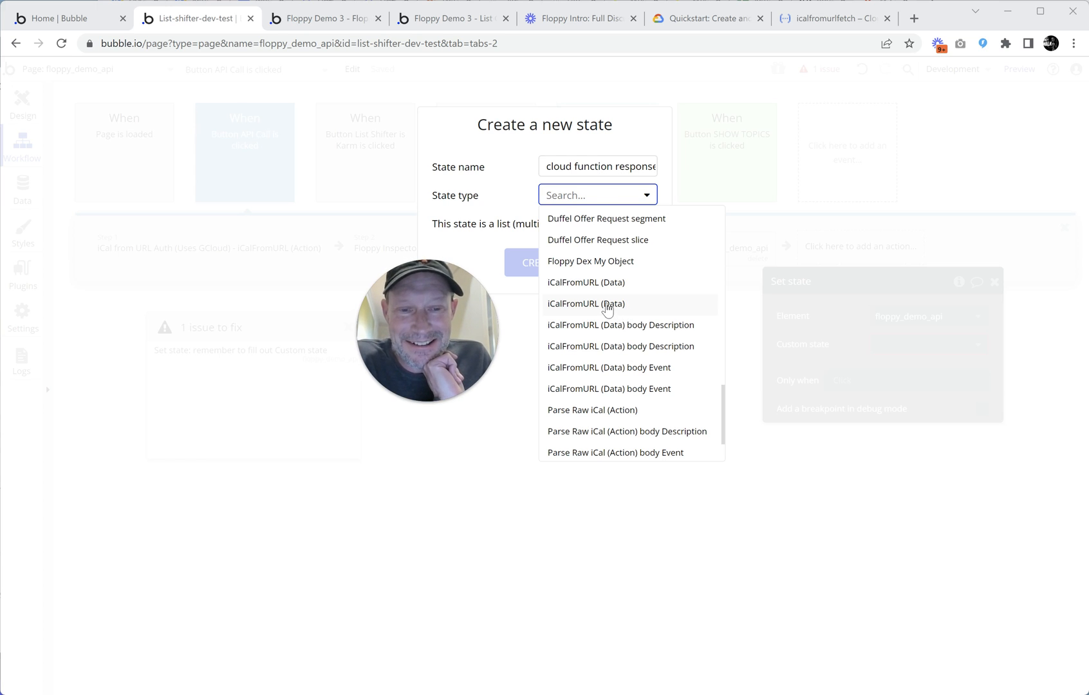
pyautogui.click(607, 304)
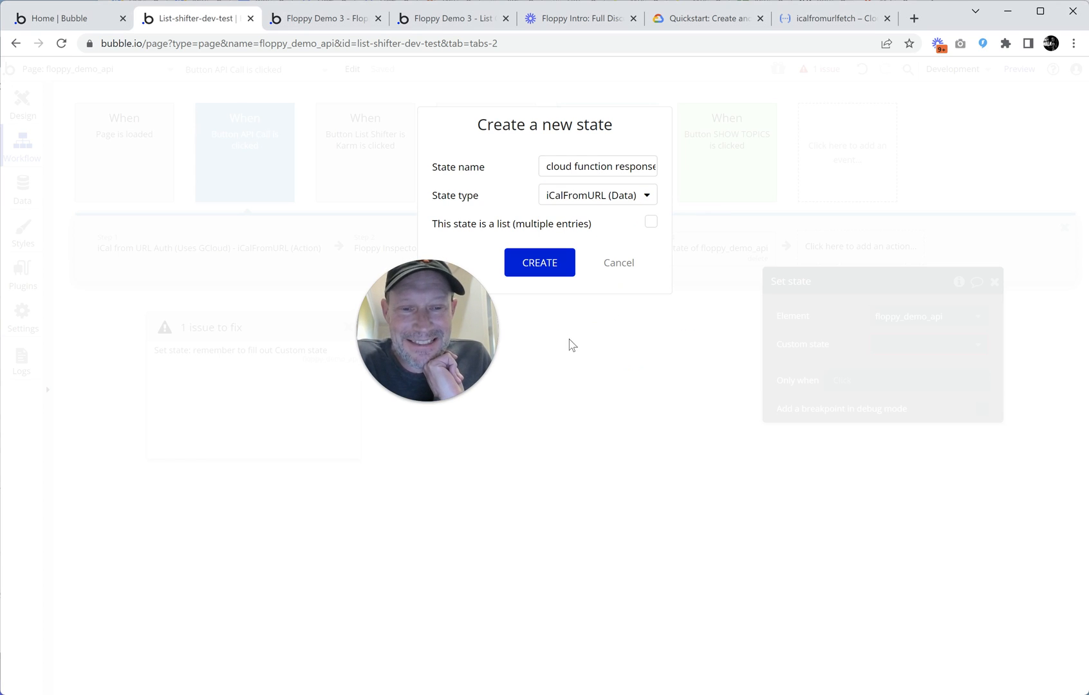
pyautogui.click(555, 264)
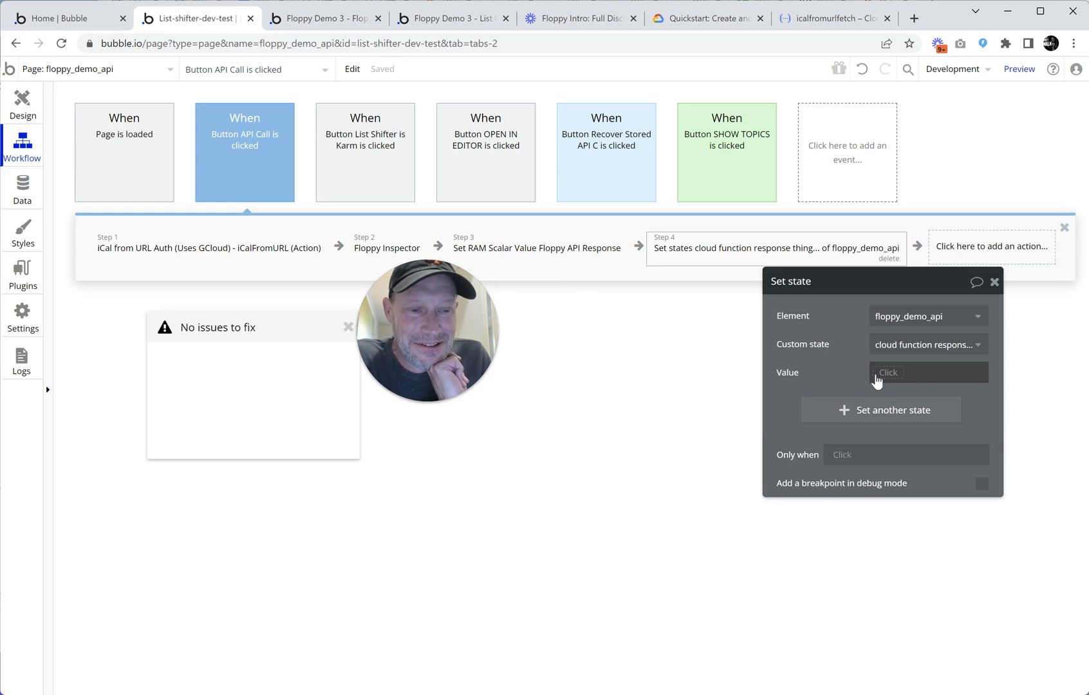
pyautogui.click(879, 379)
pyautogui.click(897, 434)
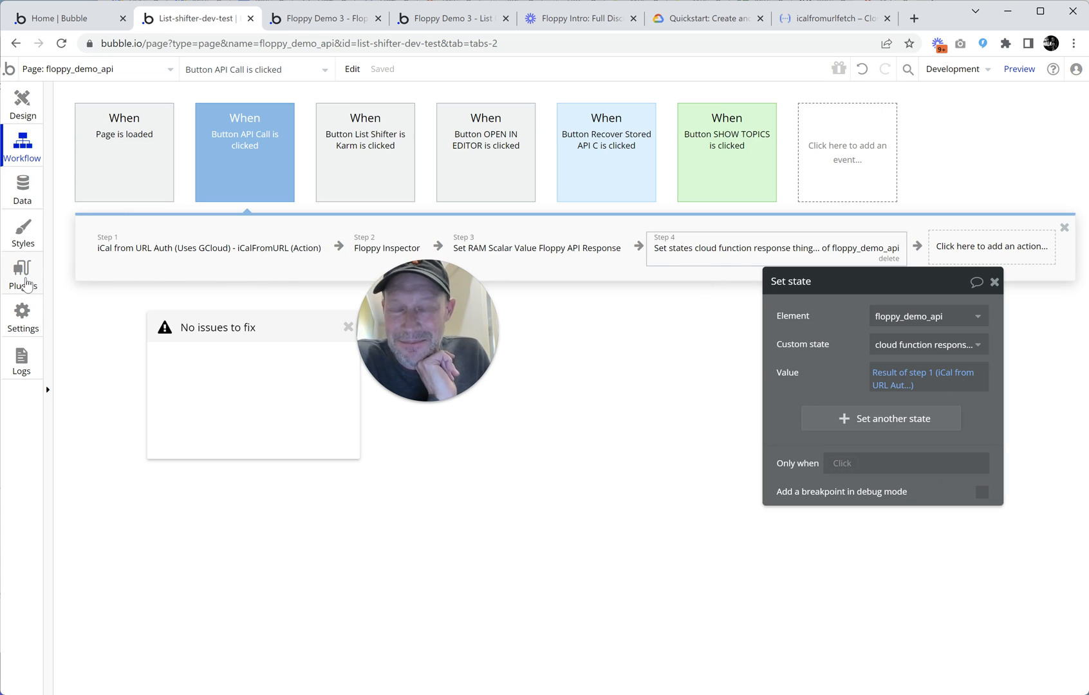
# - Check the API Connector's iCalFromURL calls again, comparing the Data call's name with the Action call's name
pyautogui.click(30, 284)
pyautogui.moveTo(421, 298); pyautogui.dragTo(336, 218)
pyautogui.scroll(3, 620, 348)
pyautogui.scroll(-6, 629, 324)
pyautogui.scroll(-3, 629, 325)
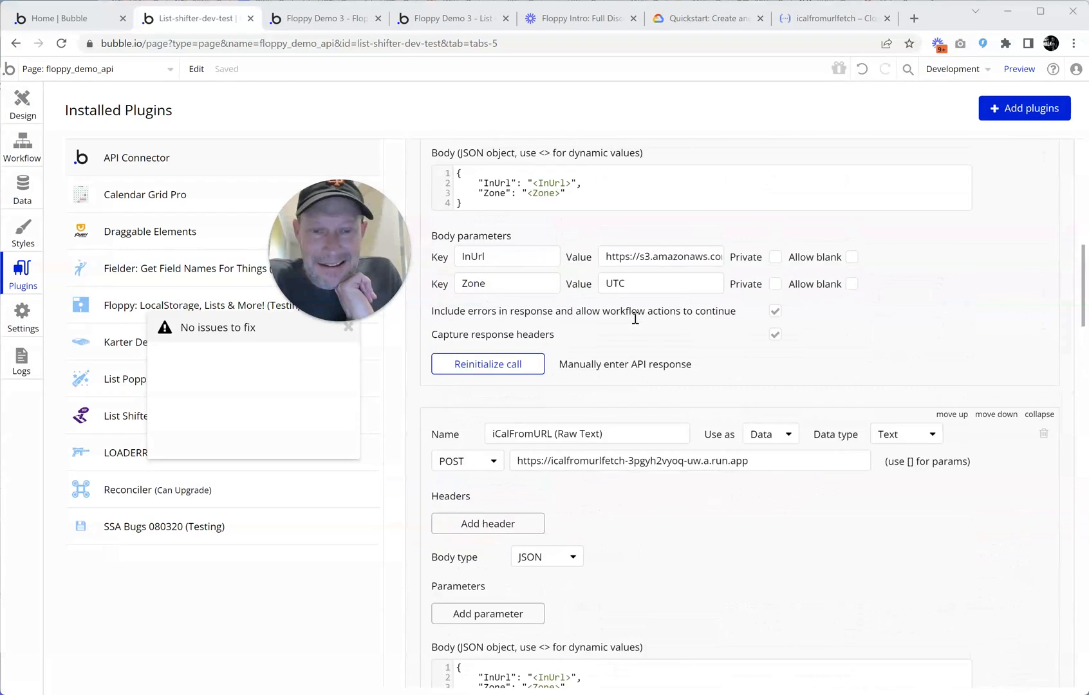
pyautogui.scroll(8, 665, 323)
pyautogui.scroll(-3, 670, 330)
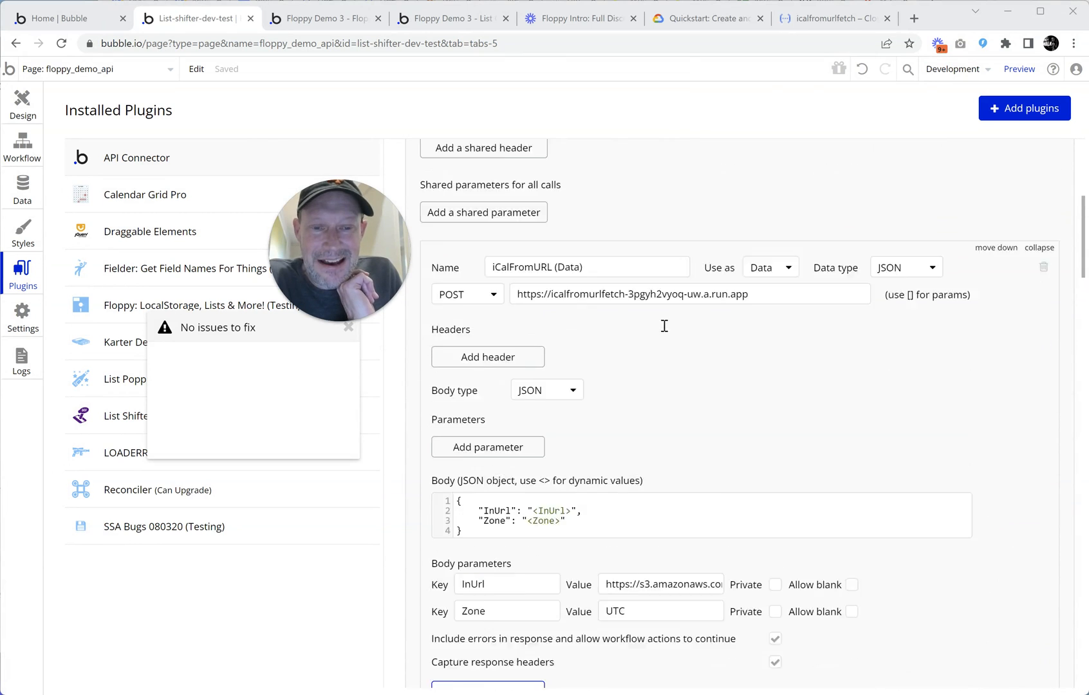
pyautogui.scroll(1, 656, 328)
pyautogui.scroll(-2, 656, 328)
pyautogui.moveTo(534, 223); pyautogui.dragTo(658, 213)
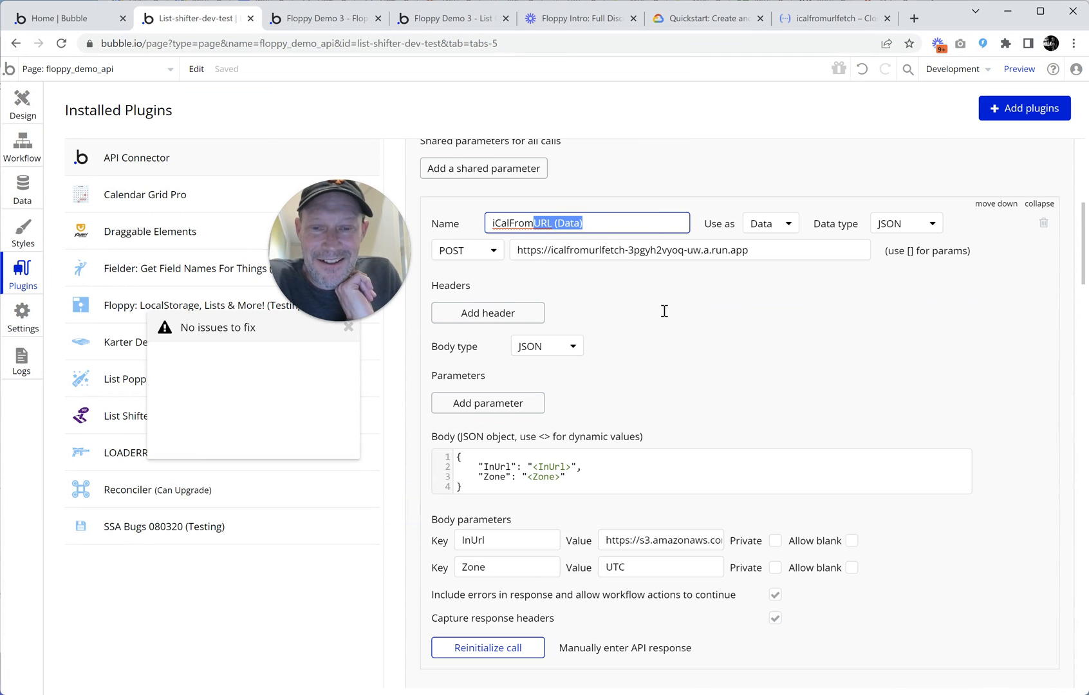
pyautogui.rightClick(783, 311)
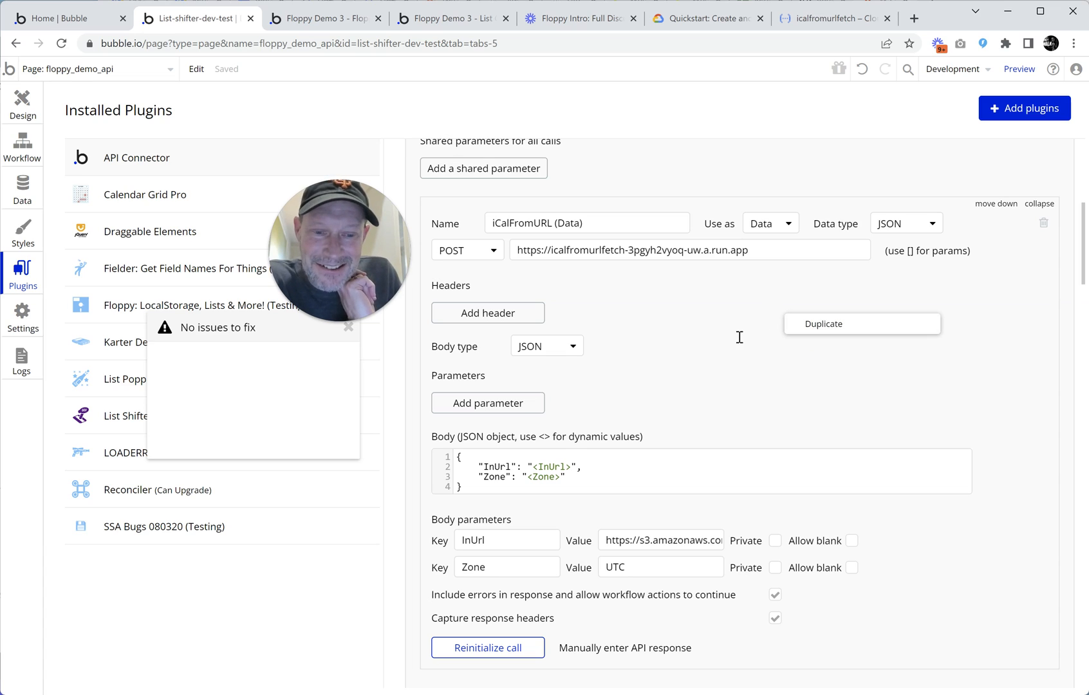
pyautogui.scroll(-5, 744, 336)
pyautogui.scroll(-13, 746, 331)
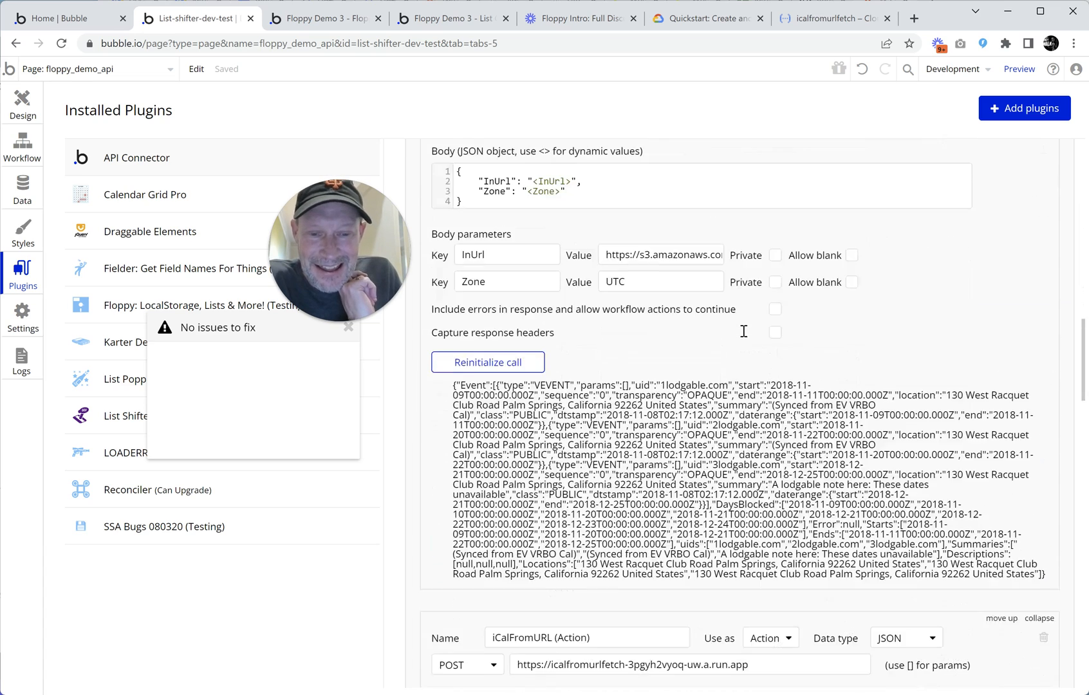
pyautogui.scroll(-1, 754, 331)
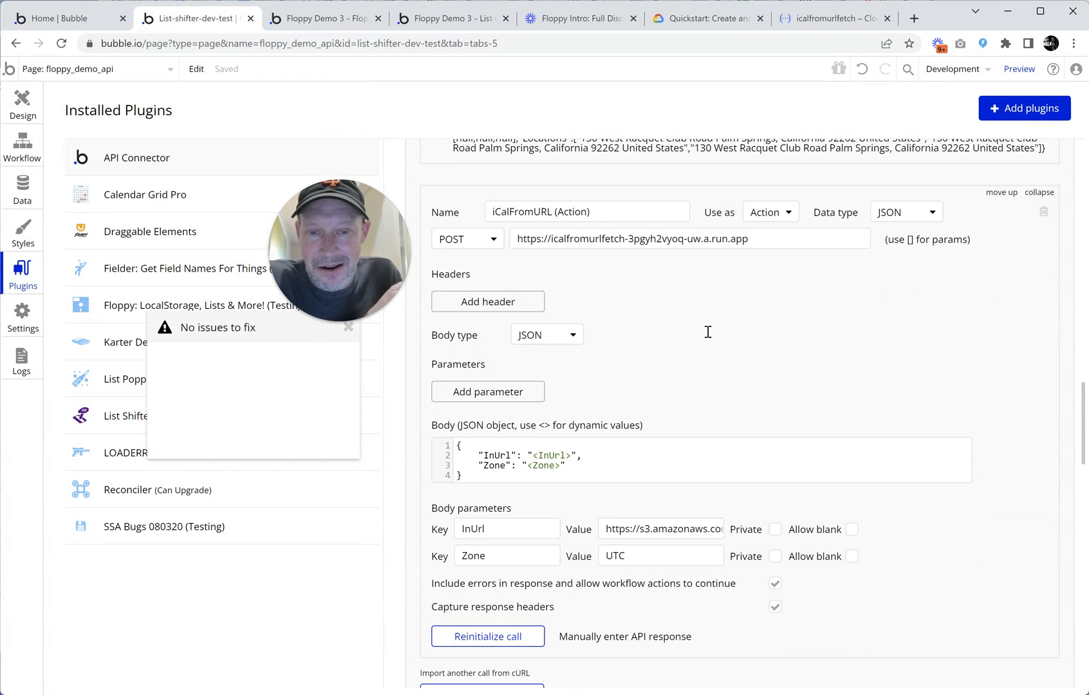
pyautogui.click(575, 212)
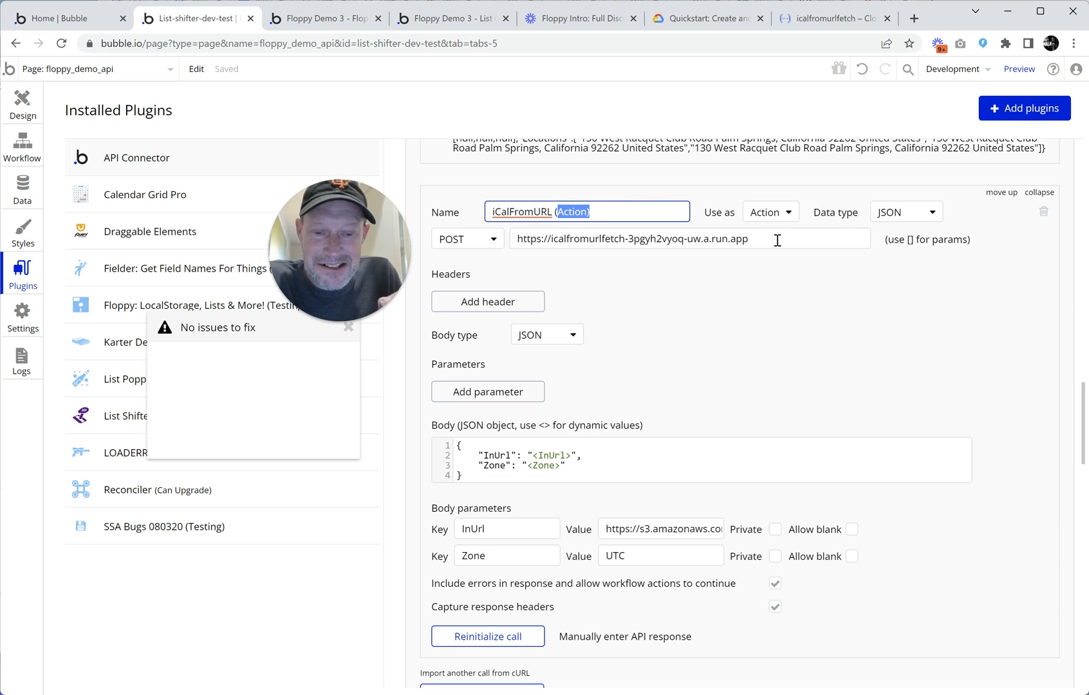
# - Reinitialize the iCalFromURL (Action) call and save its returned values with their data types as detected
pyautogui.click(499, 638)
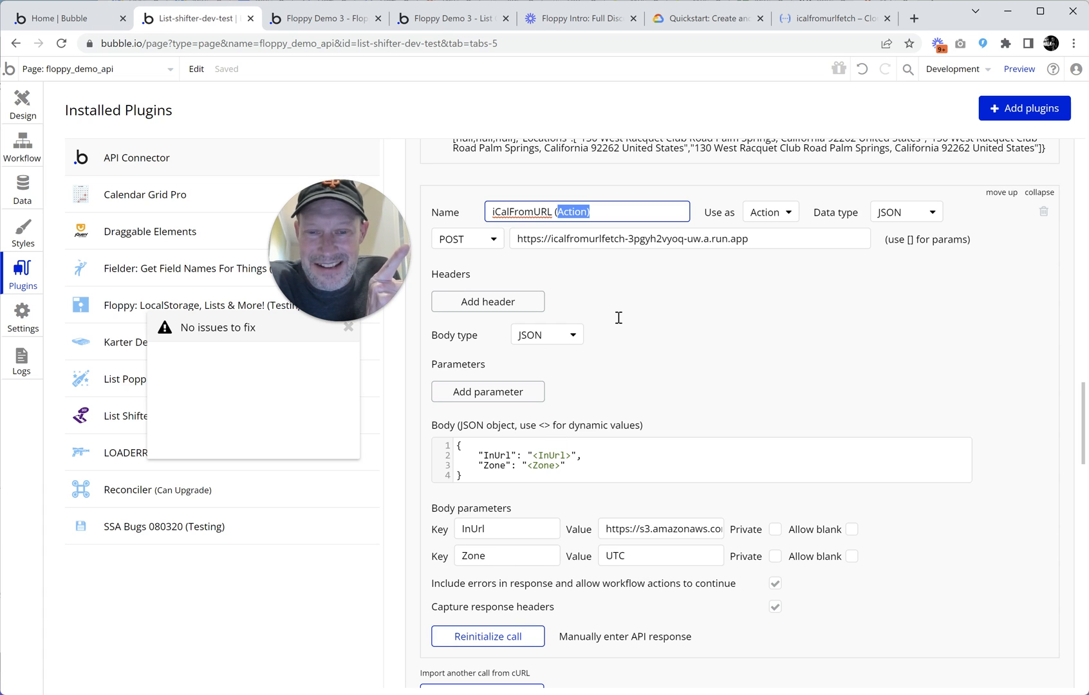
pyautogui.click(506, 637)
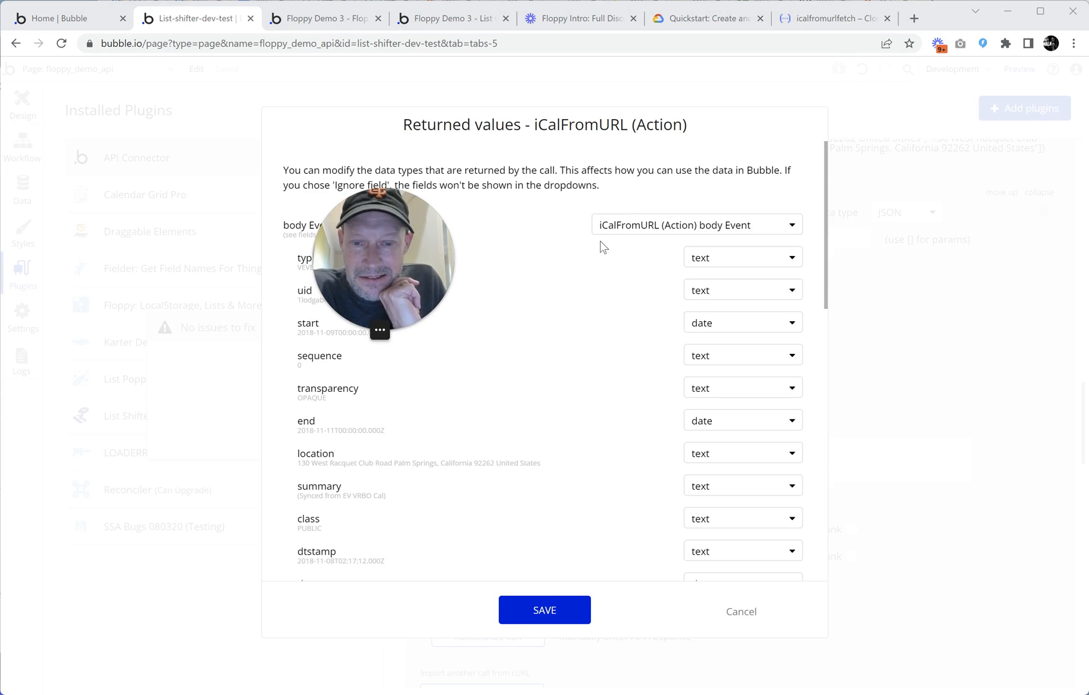
pyautogui.scroll(-3, 573, 354)
pyautogui.scroll(-1, 575, 353)
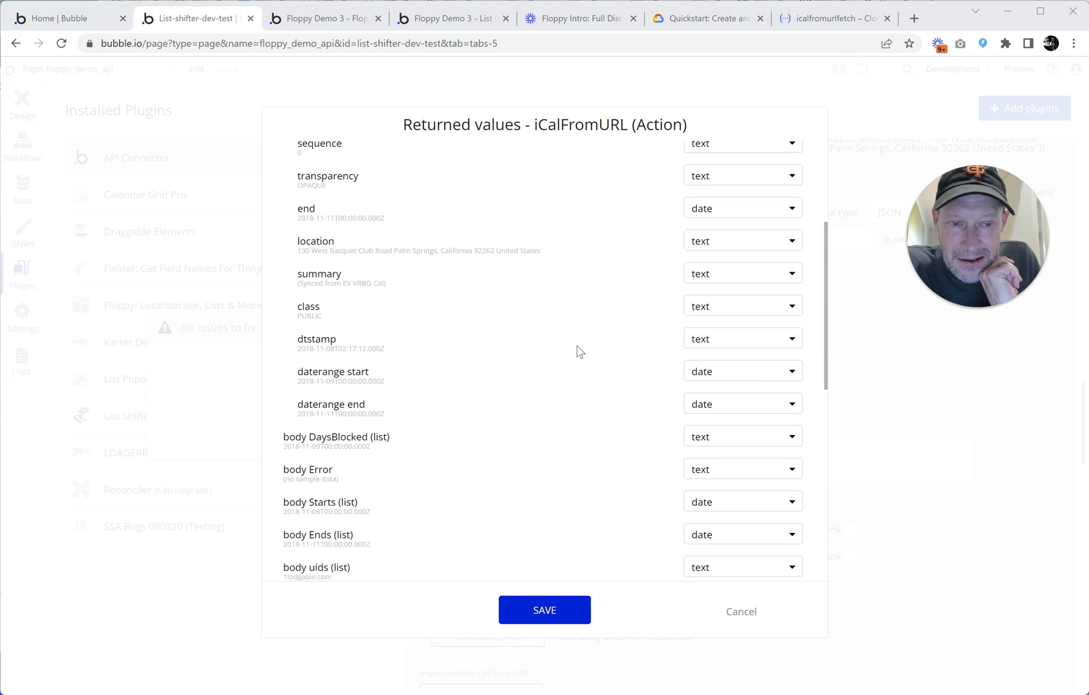
pyautogui.scroll(-3, 578, 351)
pyautogui.scroll(-2, 568, 362)
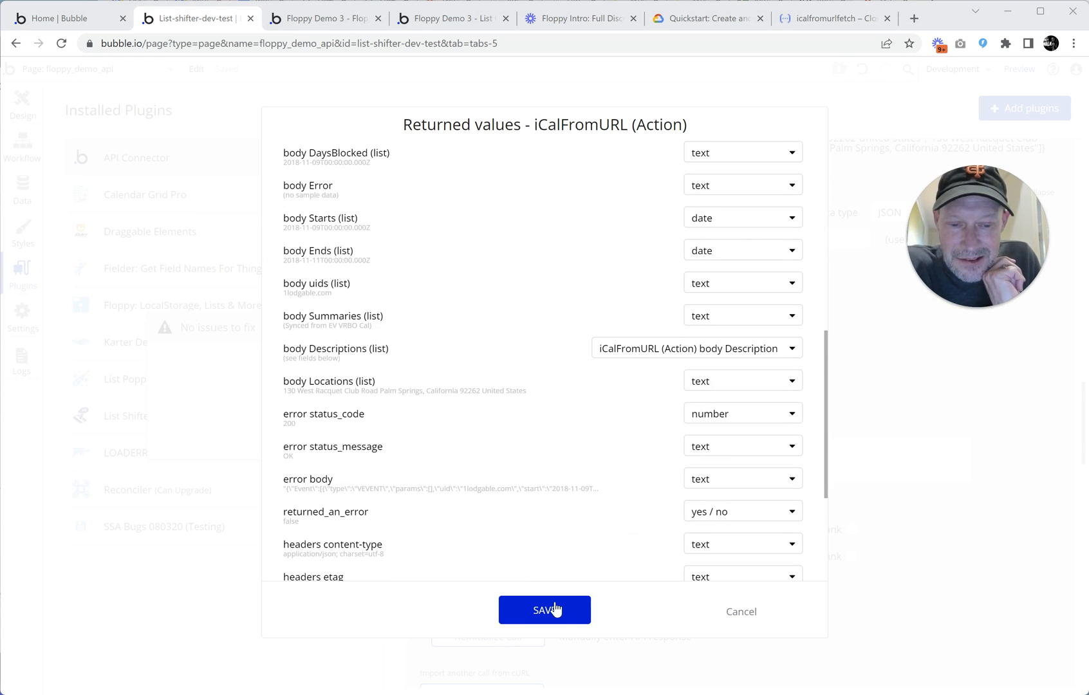
pyautogui.click(554, 611)
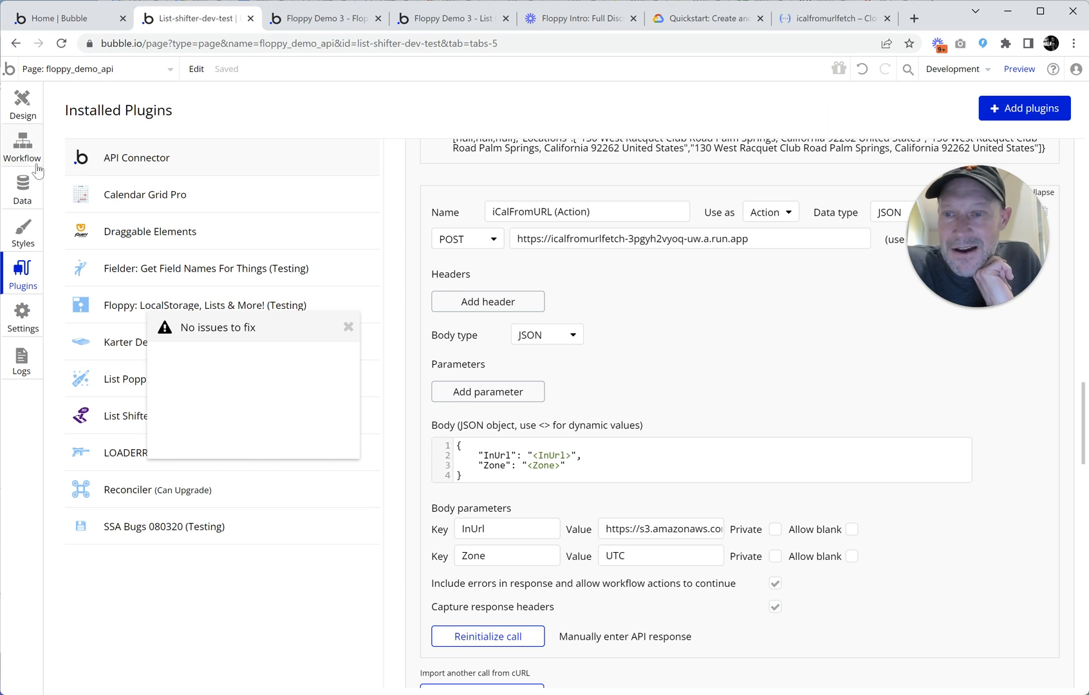
# - Recheck the Button API Call workflow's first action and the custom state chosen in its Set state action
pyautogui.click(21, 147)
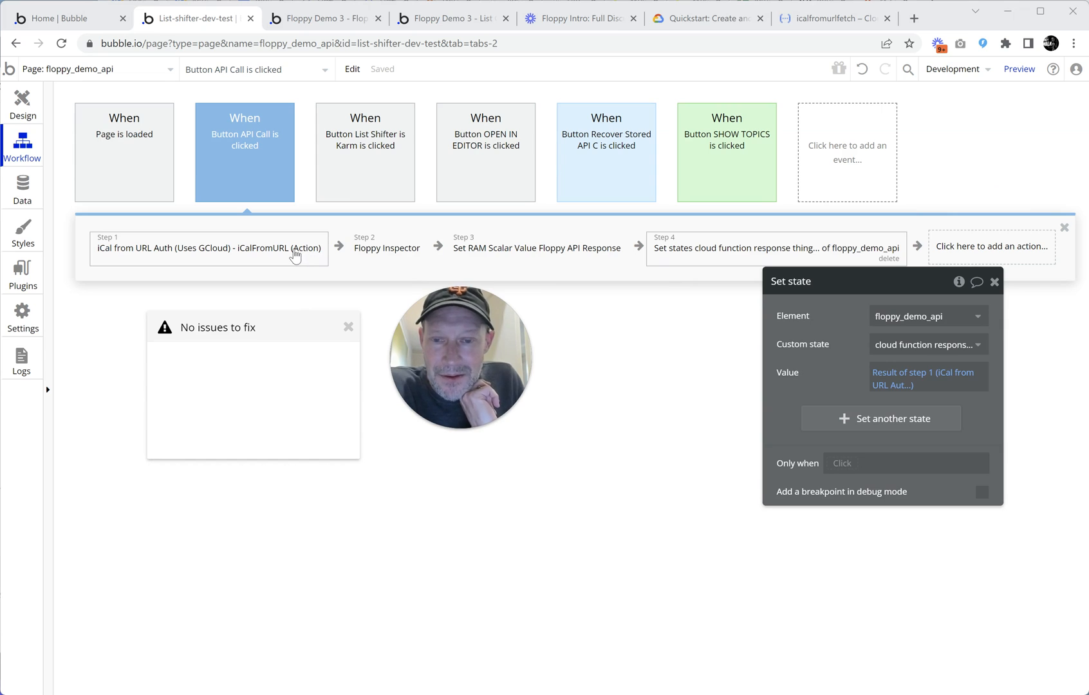
pyautogui.click(296, 259)
pyautogui.click(682, 249)
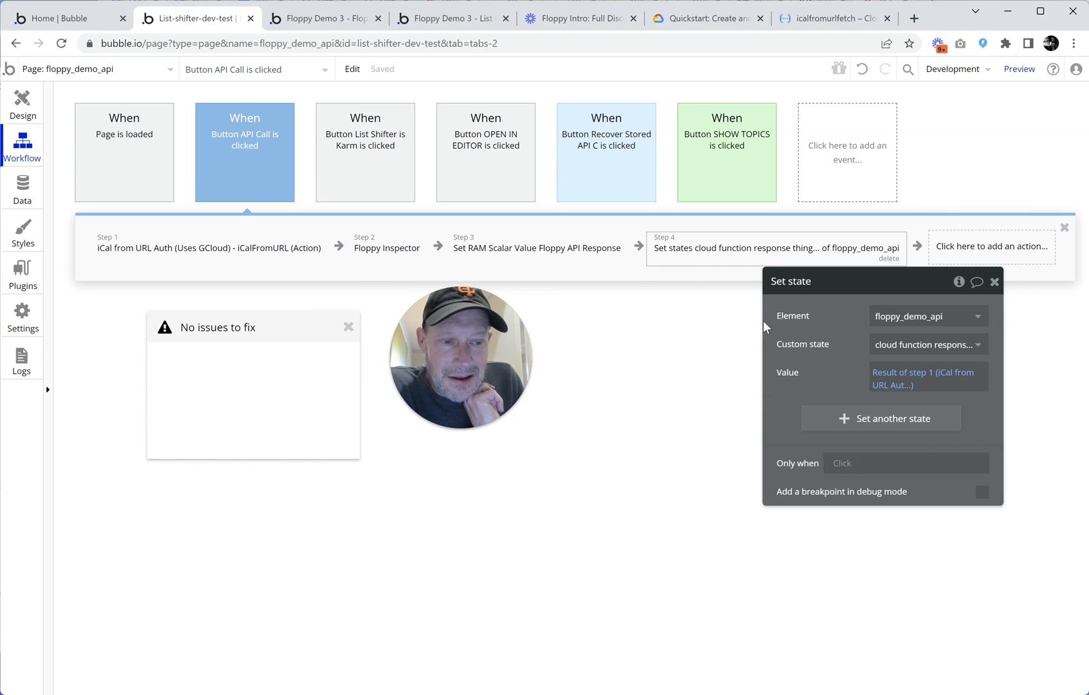
pyautogui.click(902, 345)
pyautogui.click(853, 348)
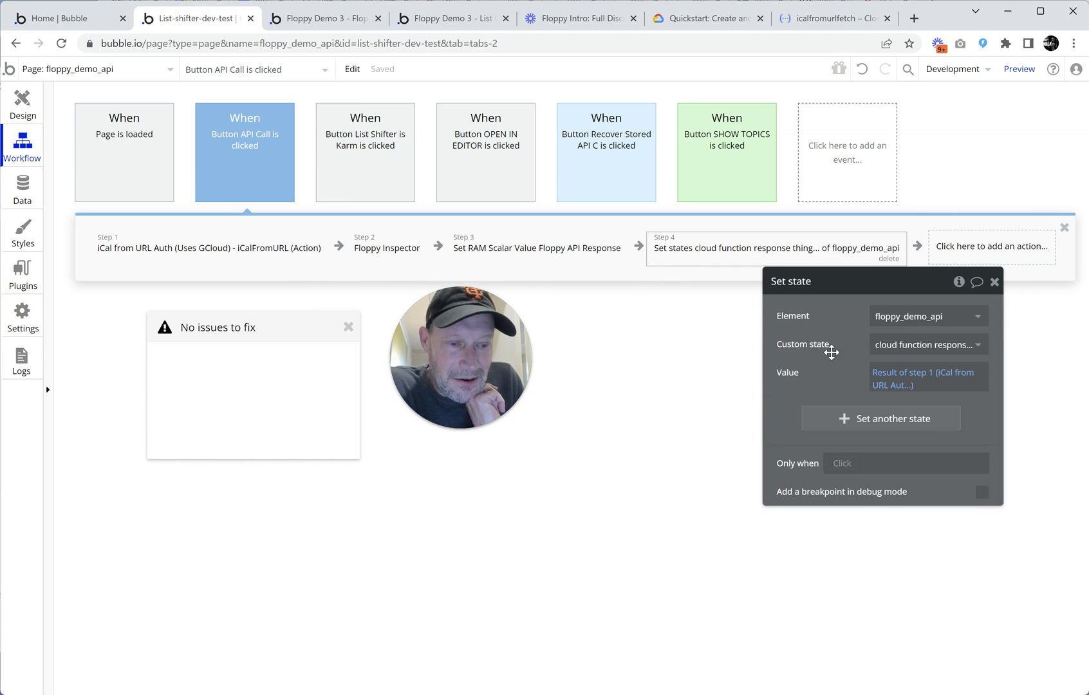
# - Inspect the floppy_demo_api page's custom states and examine the available types for the cloud function response thing state
pyautogui.click(22, 106)
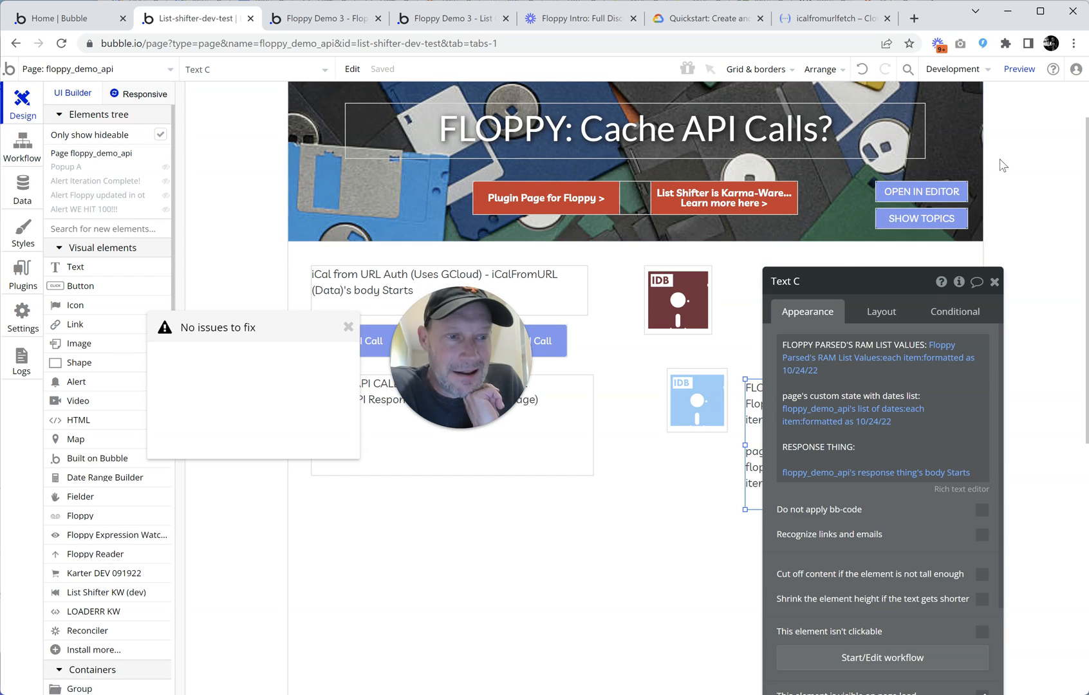
pyautogui.click(607, 359)
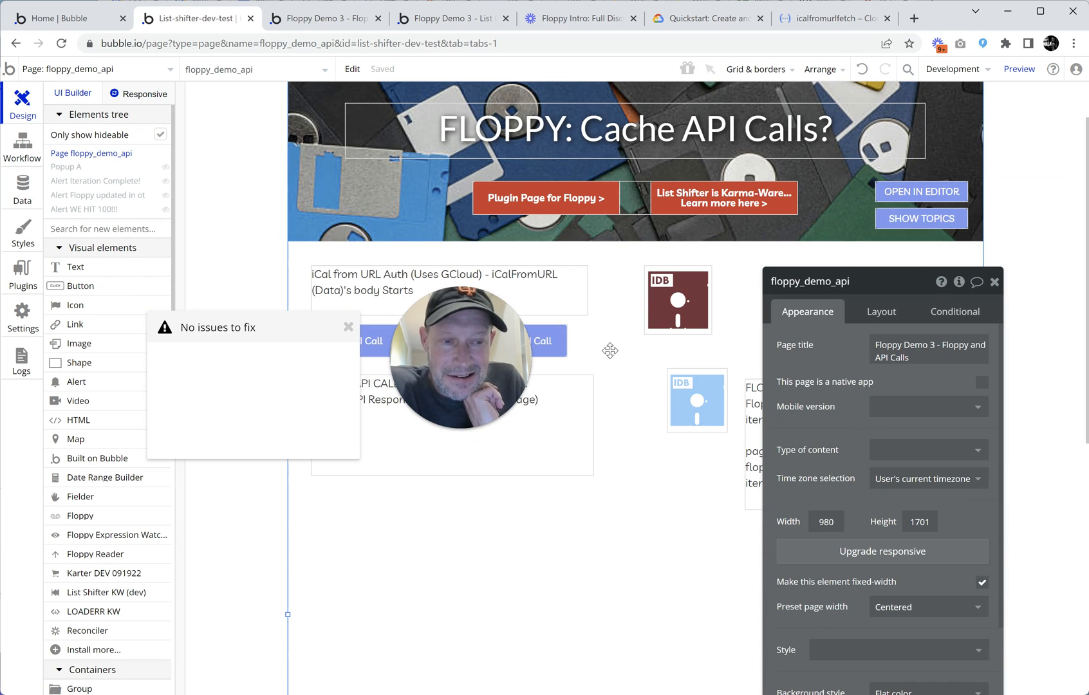
pyautogui.click(960, 284)
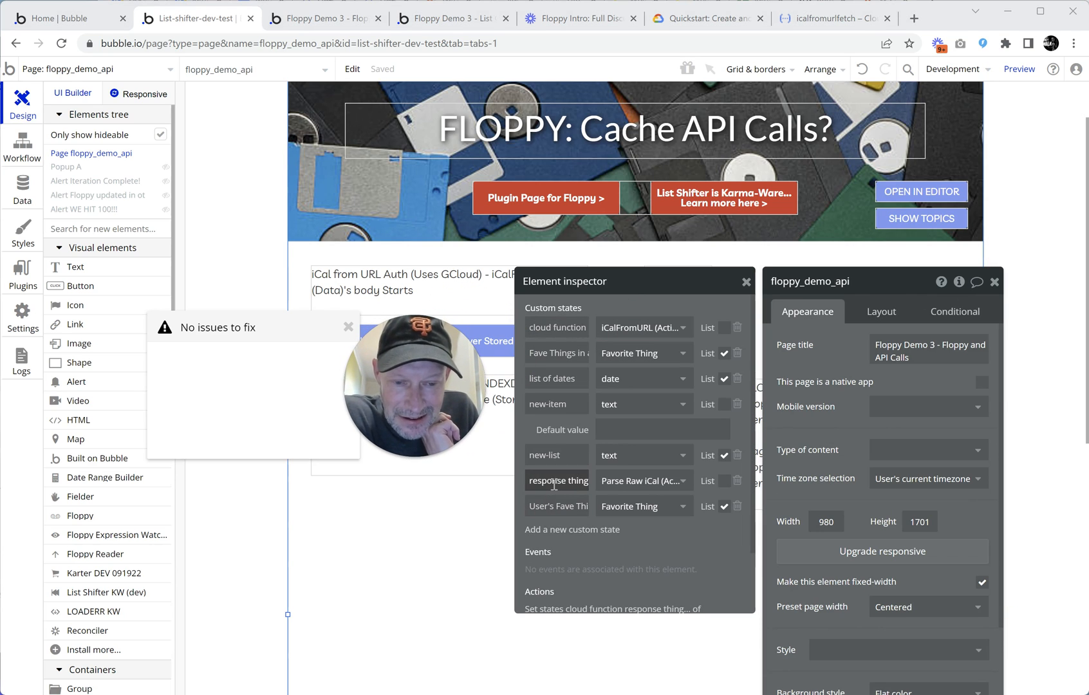
pyautogui.click(617, 330)
pyautogui.scroll(-12, 641, 407)
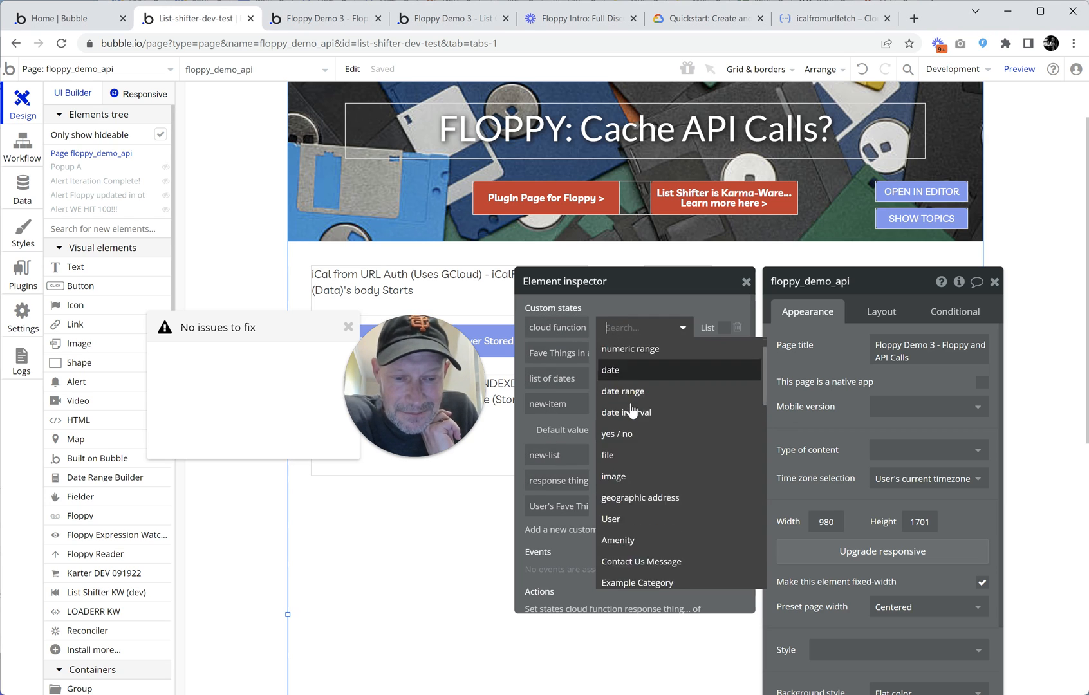
pyautogui.scroll(-10, 640, 406)
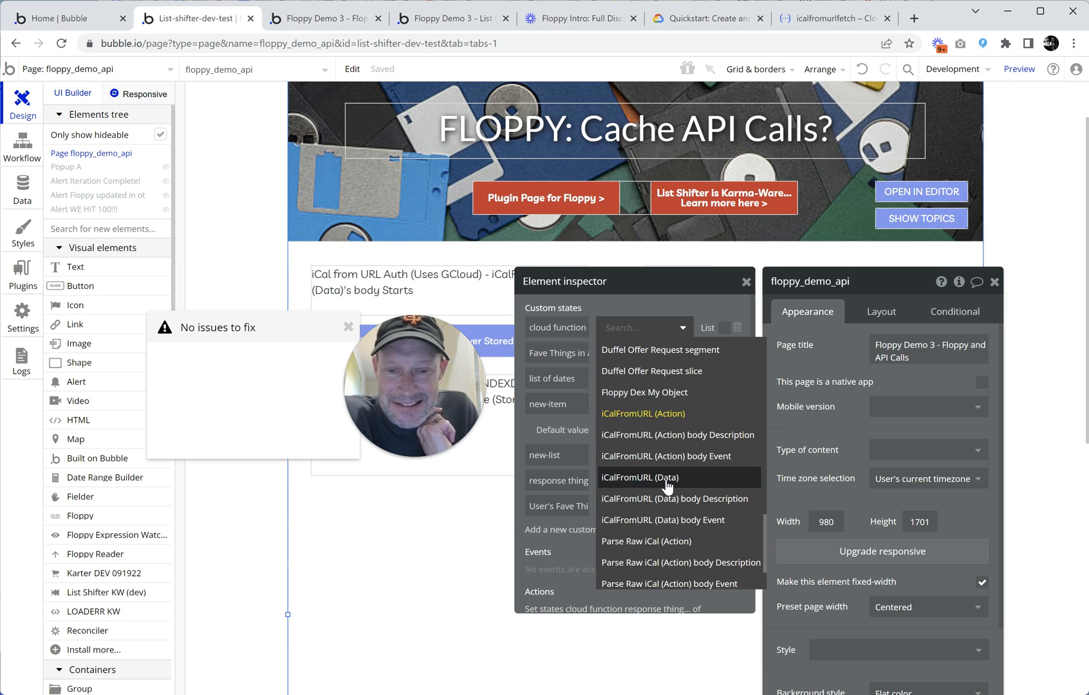
pyautogui.click(669, 295)
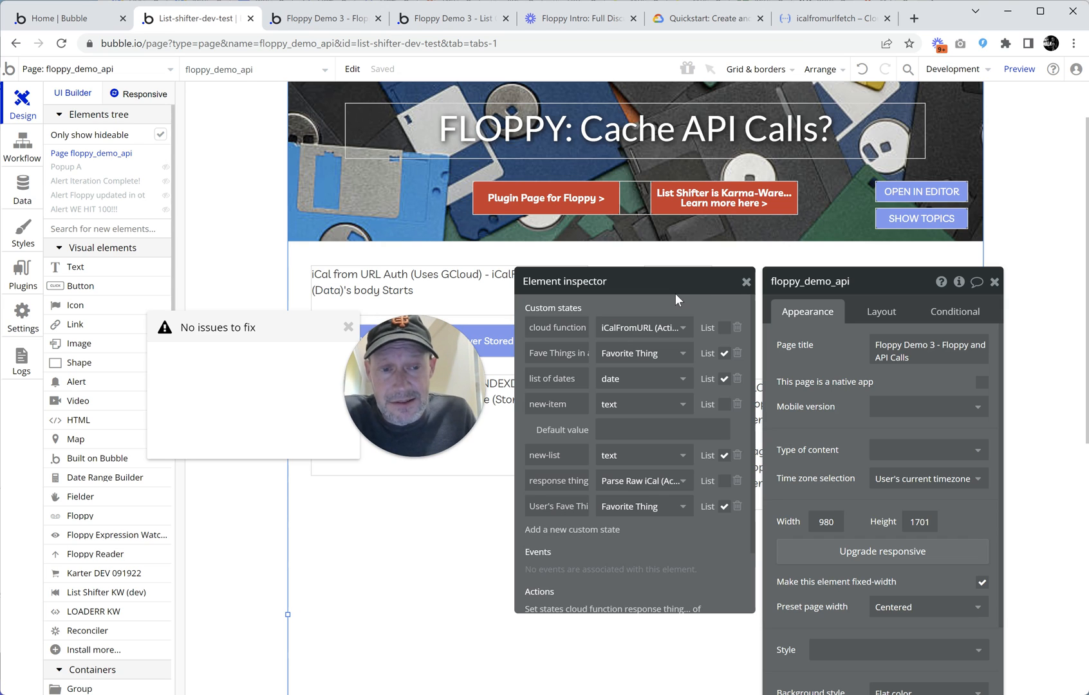
# - Add the label "CLOUD REPSONSE THING:" on a new line at the end of the Text C element's content
pyautogui.click(745, 283)
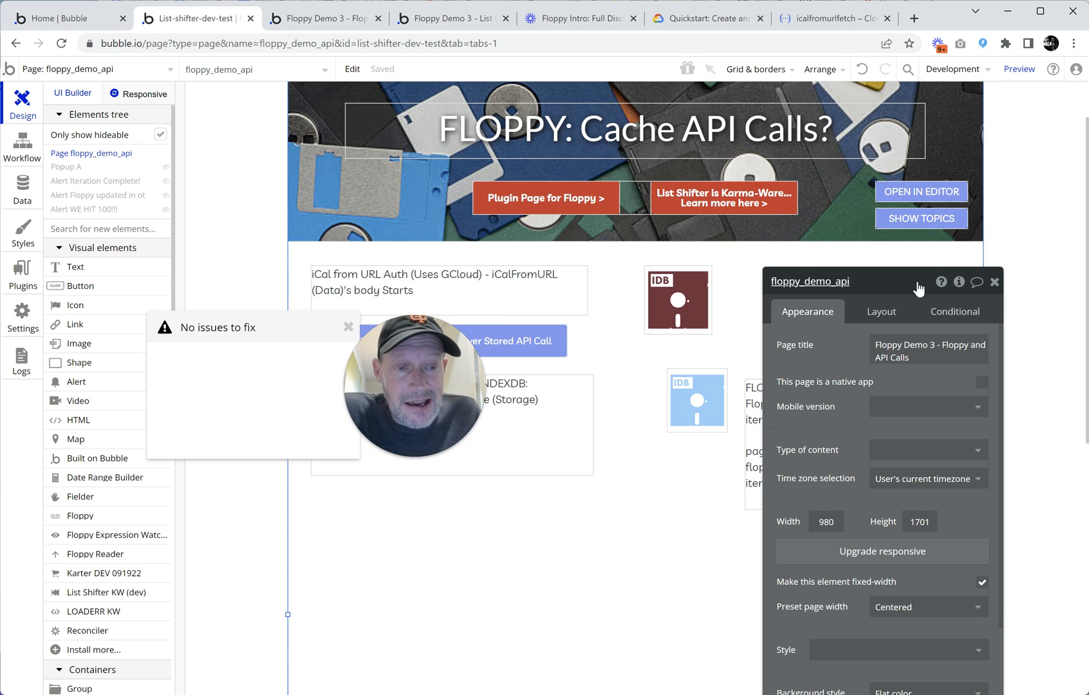
pyautogui.doubleClick(672, 251)
pyautogui.click(821, 469)
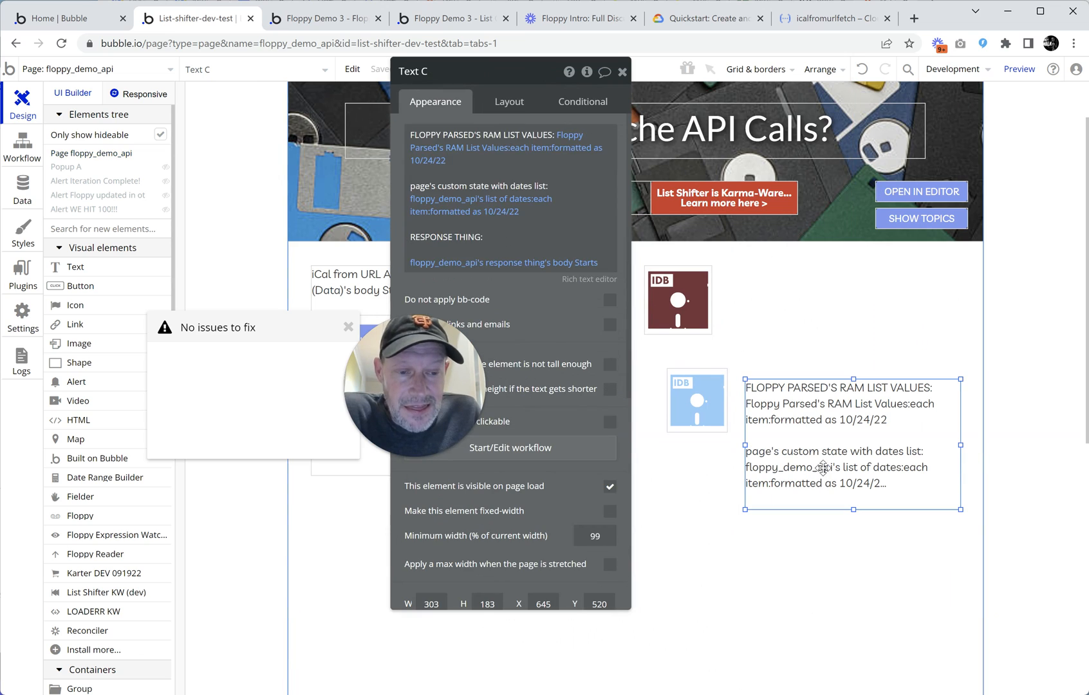
pyautogui.click(482, 245)
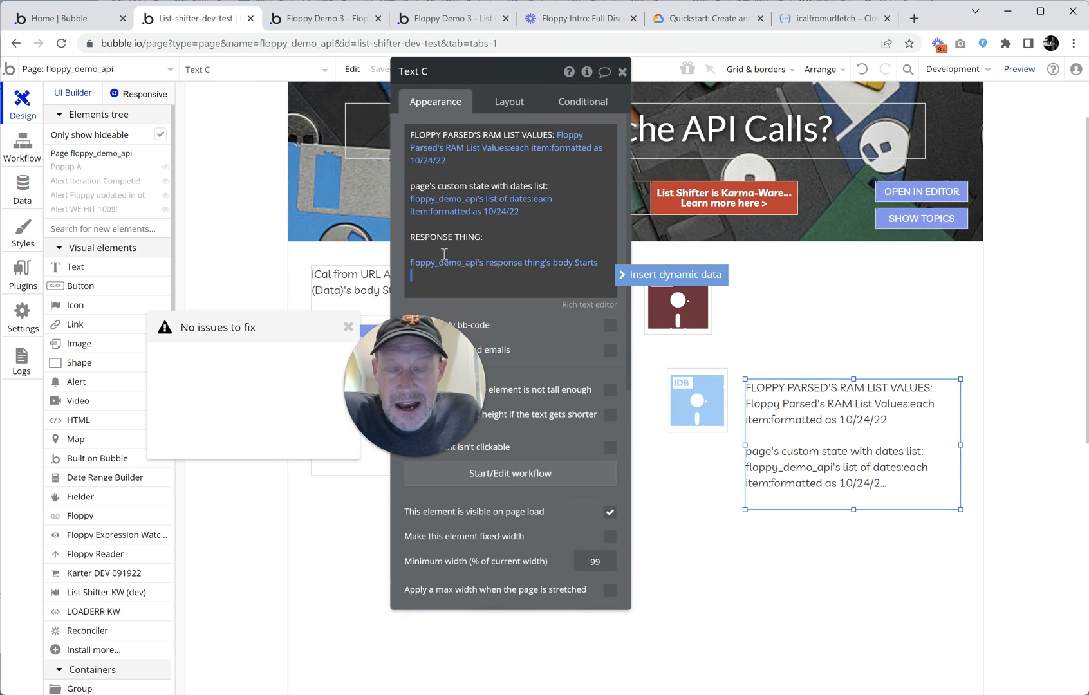
pyautogui.click(445, 290)
pyautogui.write('Clou')
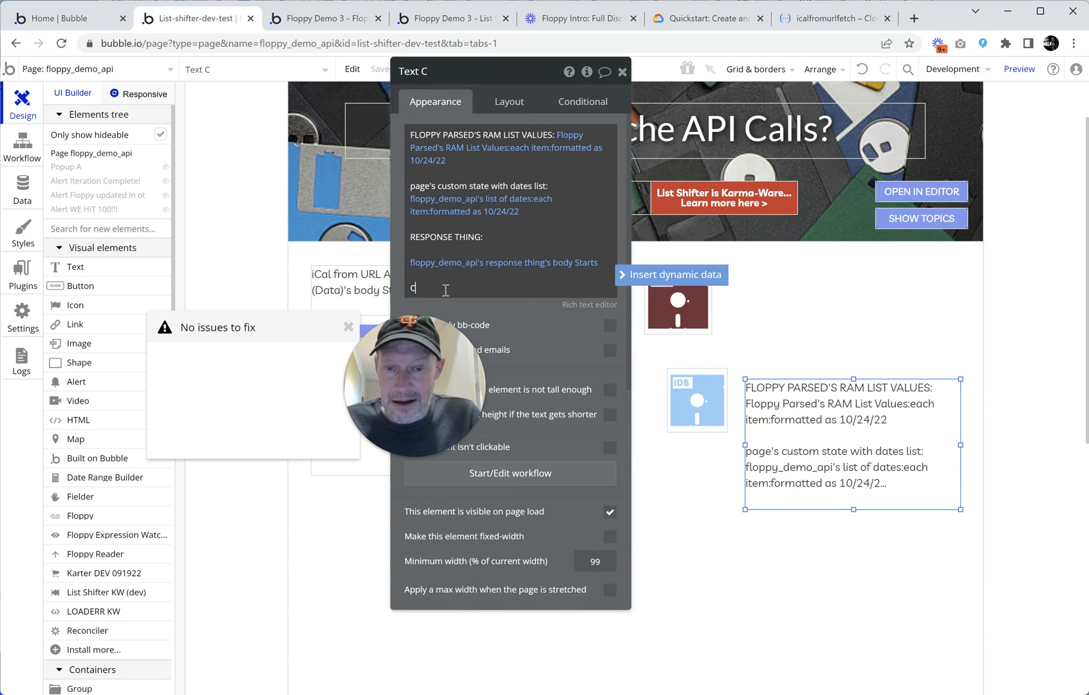
pyautogui.press('BackSpace')
pyautogui.press('BackSpace')
pyautogui.press('BackSpace')
pyautogui.press('capslock')
pyautogui.write('L')
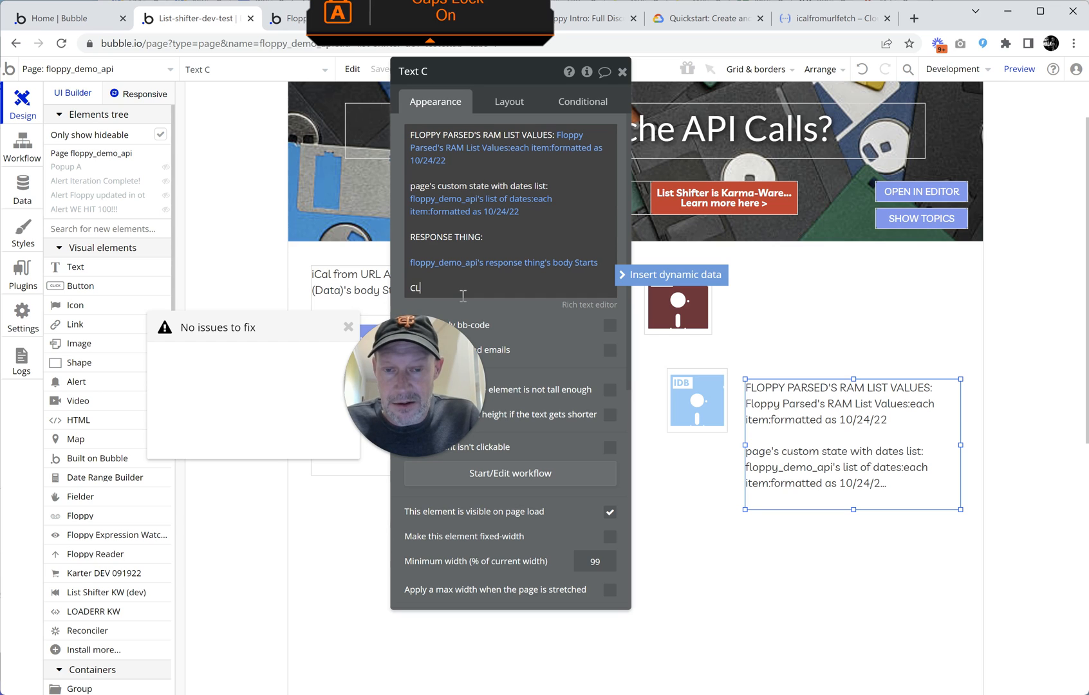
pyautogui.write('OUD REPSONSE THING:')
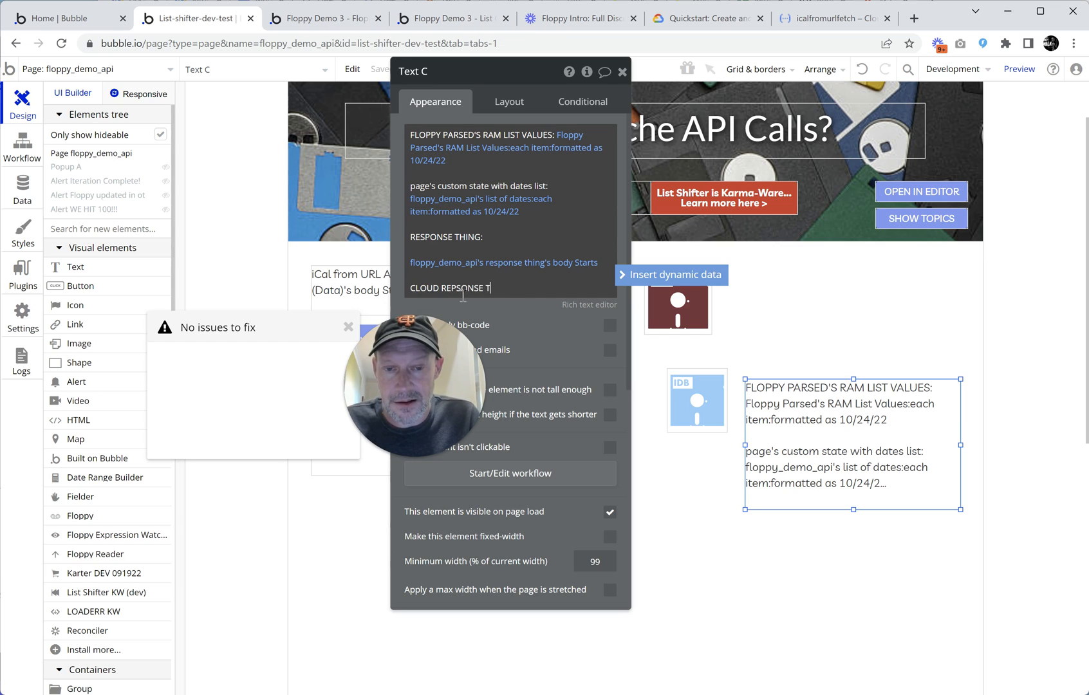
pyautogui.press('Return')
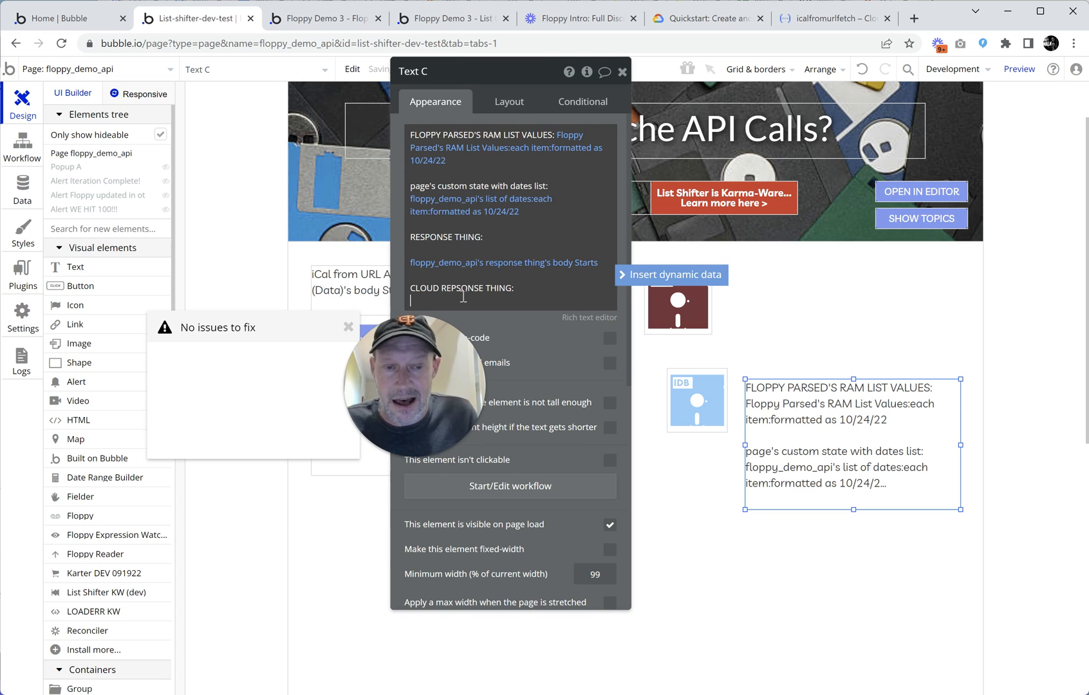
# - Insert floppy_demo_api's cloud function response thing's body Starts as dynamic data under the CLOUD REPSONSE THING label
pyautogui.click(631, 274)
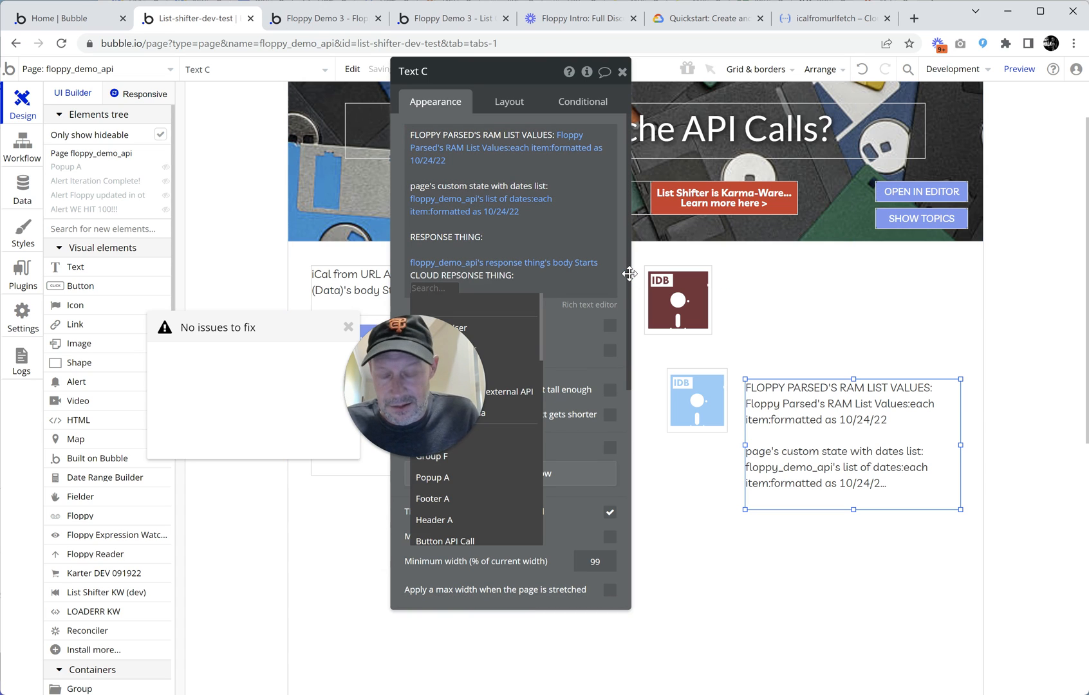
pyautogui.write('FLOP')
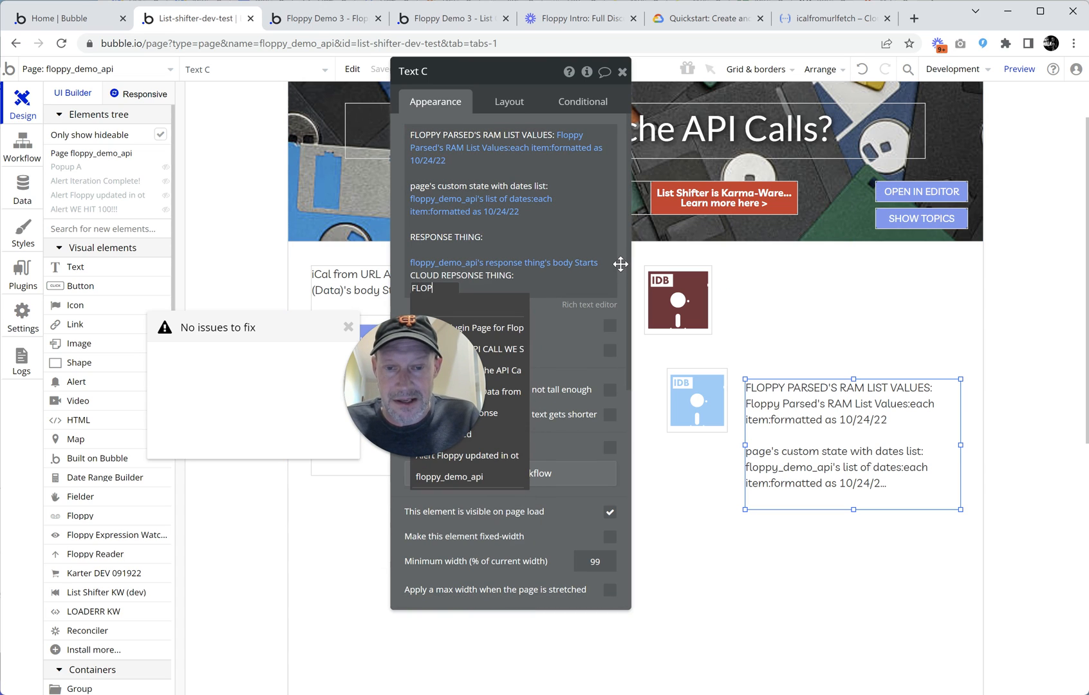
pyautogui.click(451, 476)
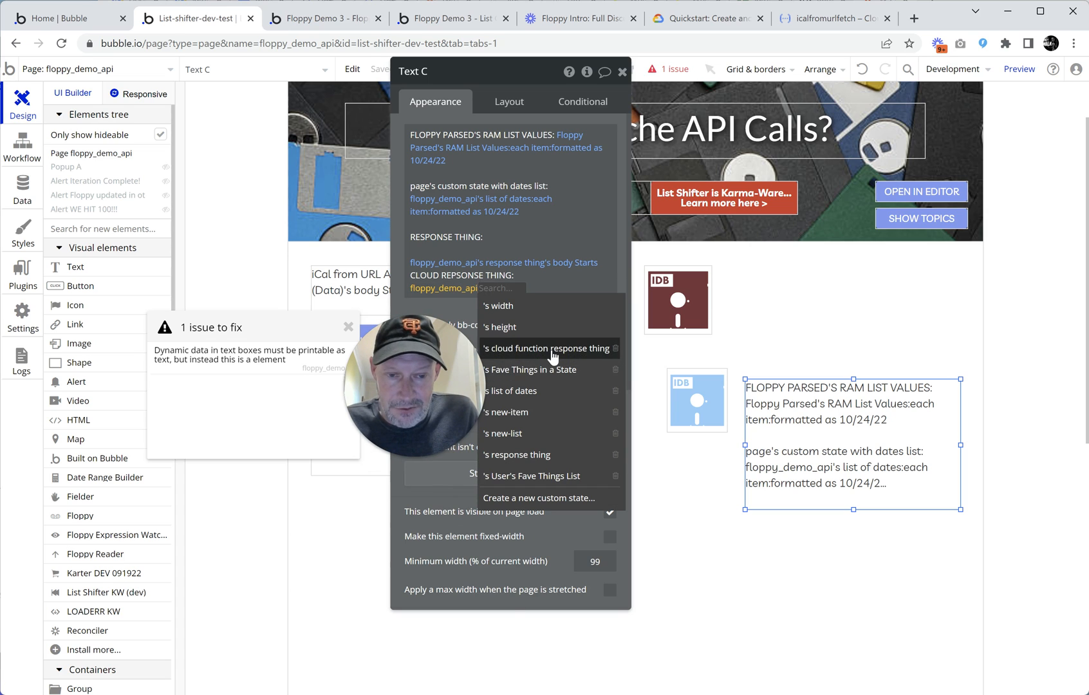
pyautogui.click(522, 348)
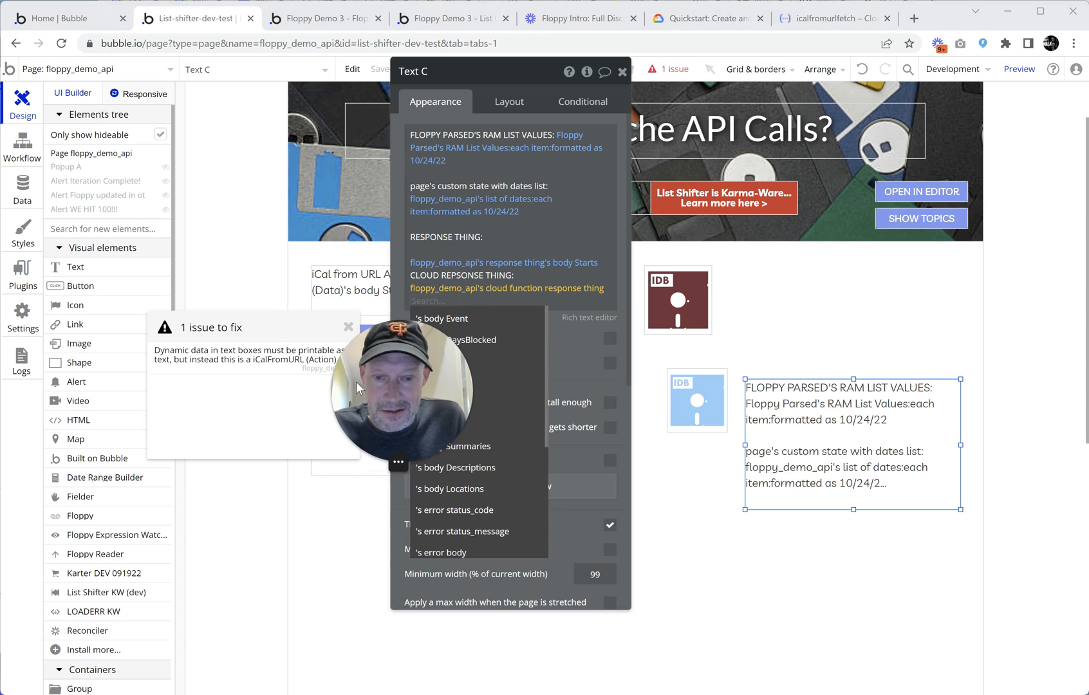
pyautogui.click(451, 383)
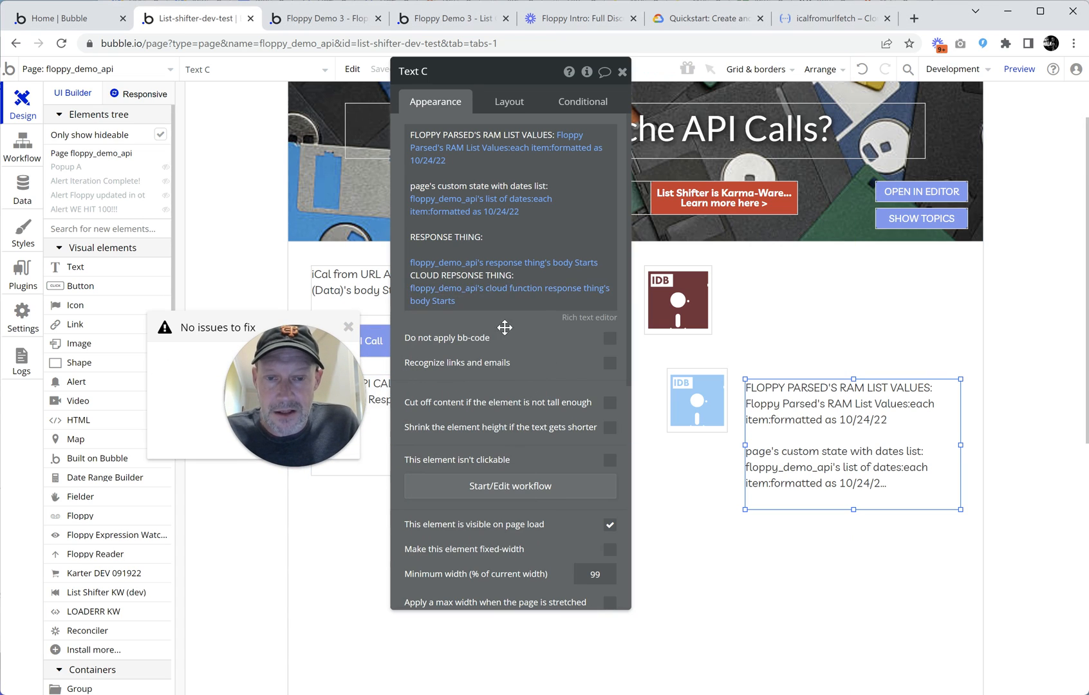
# - Add another blank line above the CLOUD REPSONSE THING label in Text C and finish editing the element
pyautogui.click(424, 276)
pyautogui.click(414, 283)
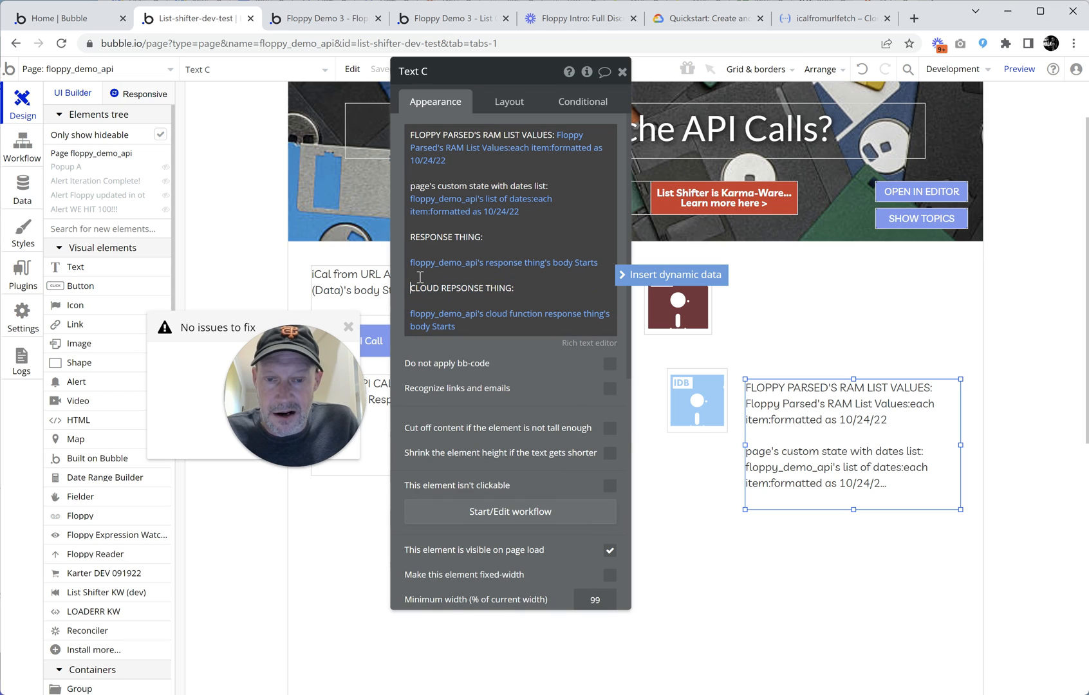
pyautogui.press('Return')
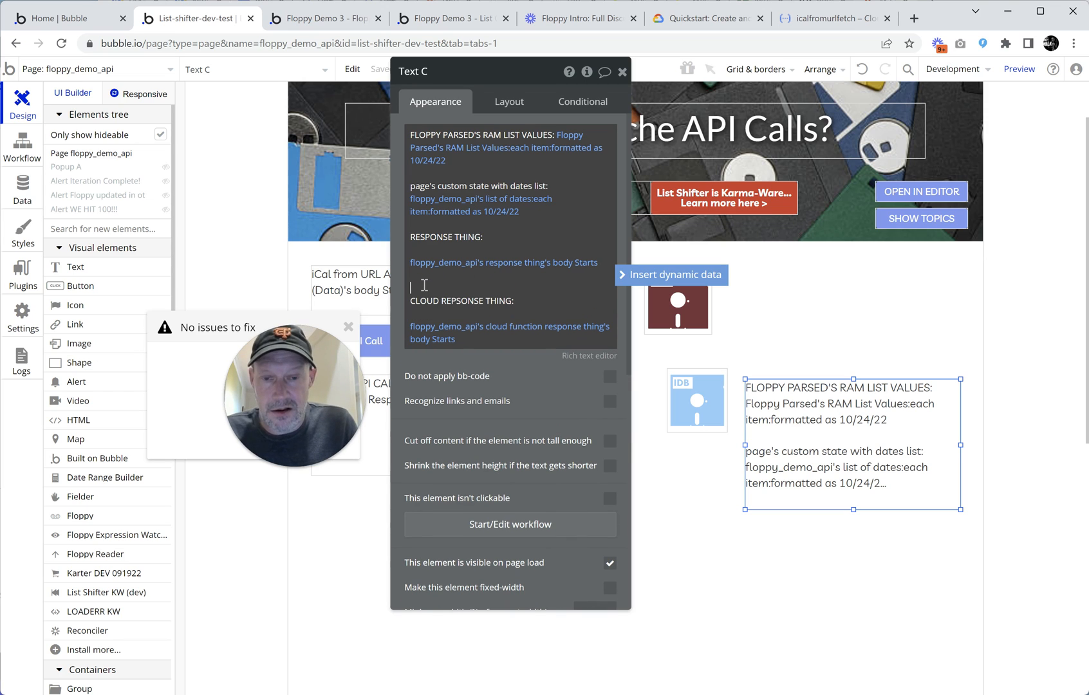
pyautogui.click(793, 294)
# - Switch to the floppy_demo_api preview, refresh it to the latest version, and run the API Call button's workflow
pyautogui.click(345, 20)
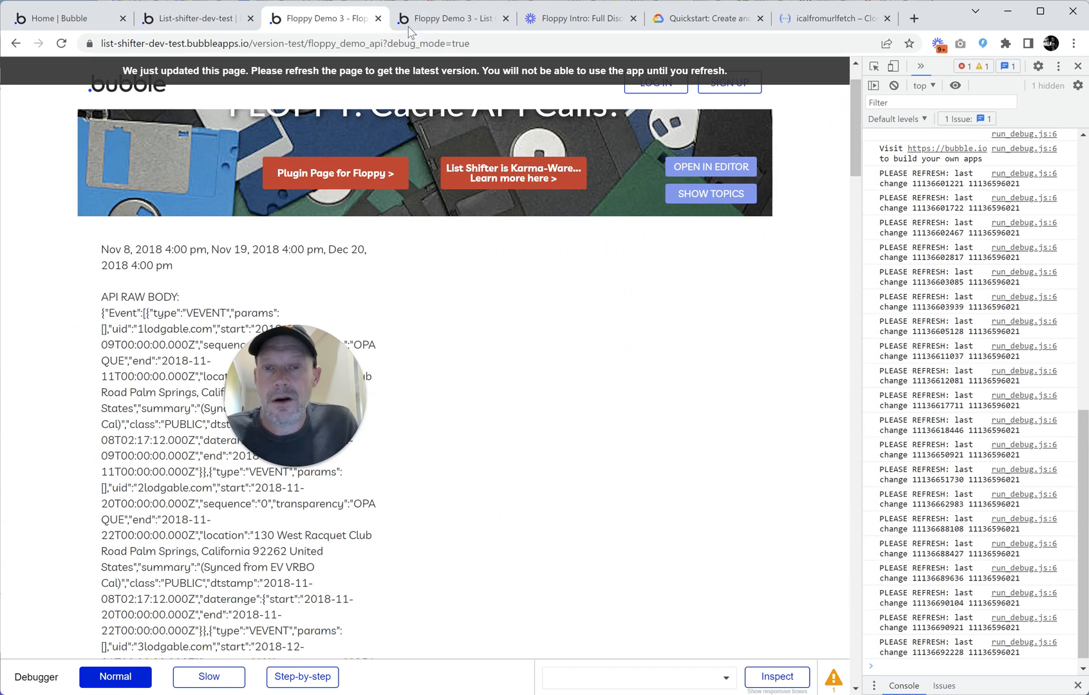
pyautogui.click(404, 80)
pyautogui.moveTo(310, 344); pyautogui.dragTo(399, 310)
pyautogui.moveTo(441, 351); pyautogui.dragTo(492, 310)
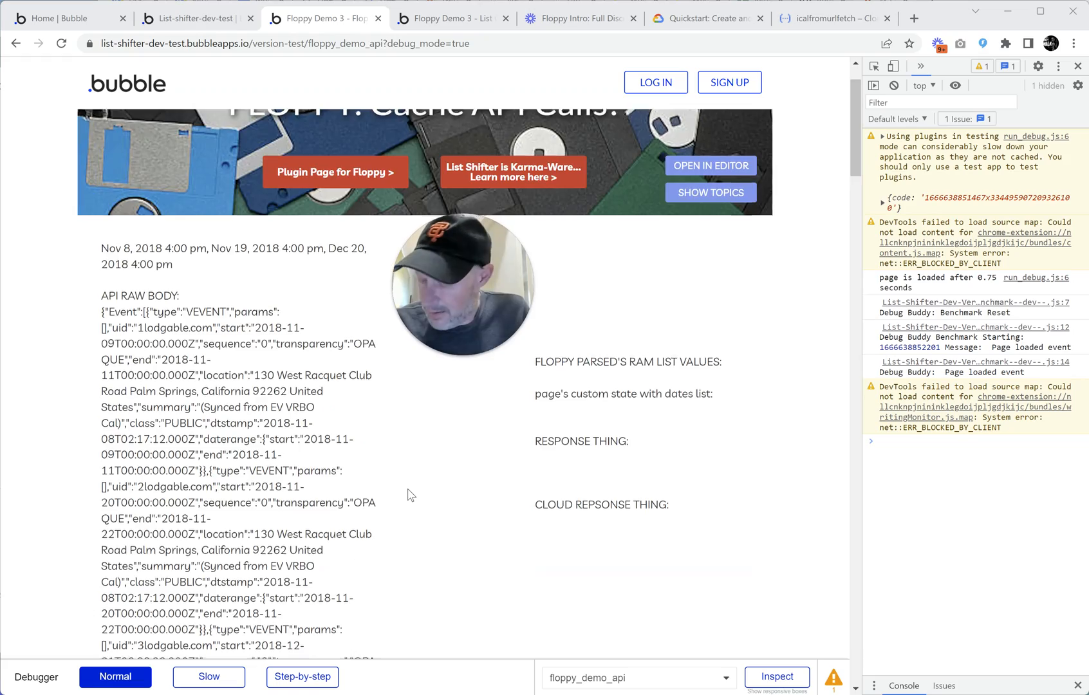
pyautogui.scroll(-1, 406, 496)
pyautogui.scroll(-15, 406, 495)
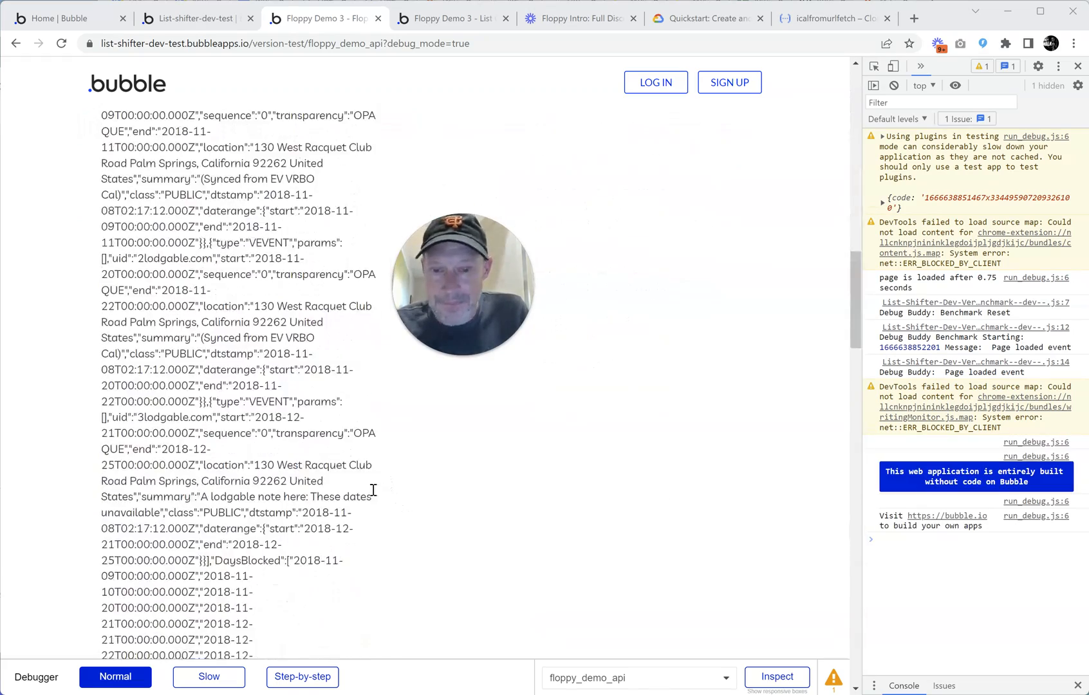
pyautogui.scroll(-3, 367, 487)
pyautogui.scroll(1, 244, 471)
pyautogui.click(148, 426)
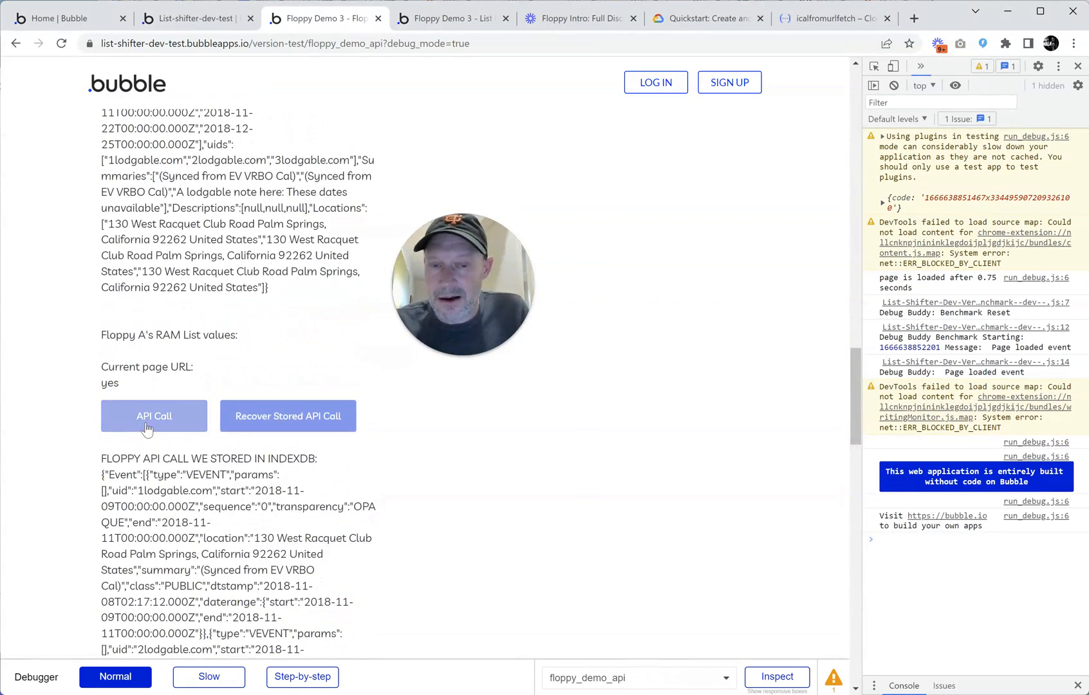
# - Check the start dates displayed under CLOUD REPSONSE THING on the preview page
pyautogui.scroll(20, 689, 393)
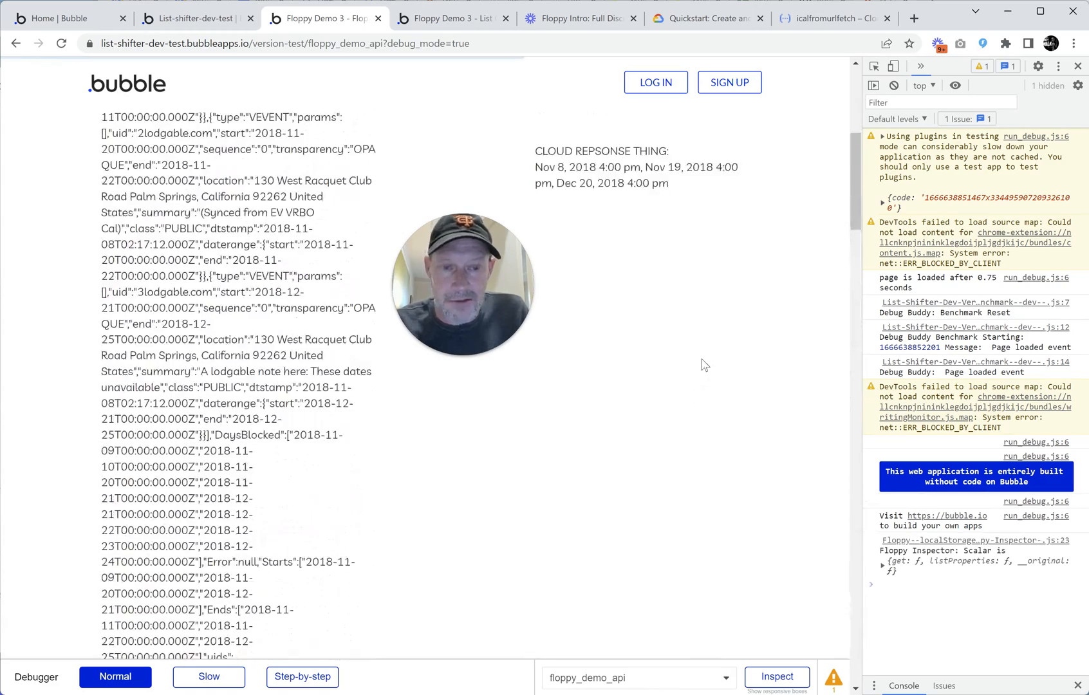
pyautogui.scroll(2, 701, 367)
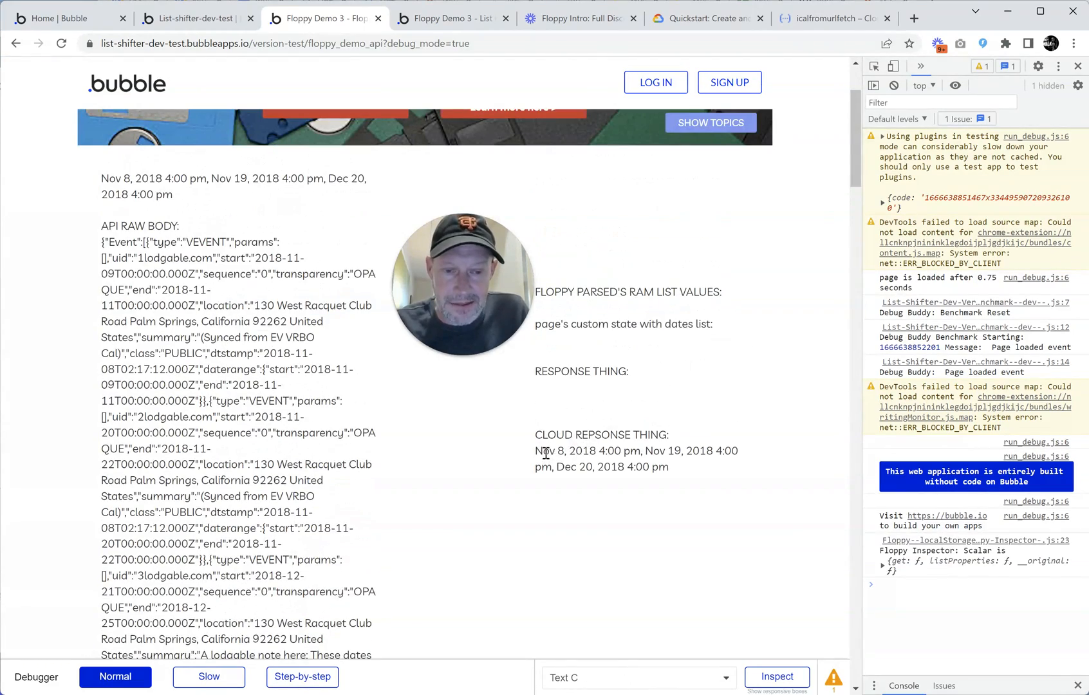
pyautogui.moveTo(544, 450); pyautogui.dragTo(688, 476)
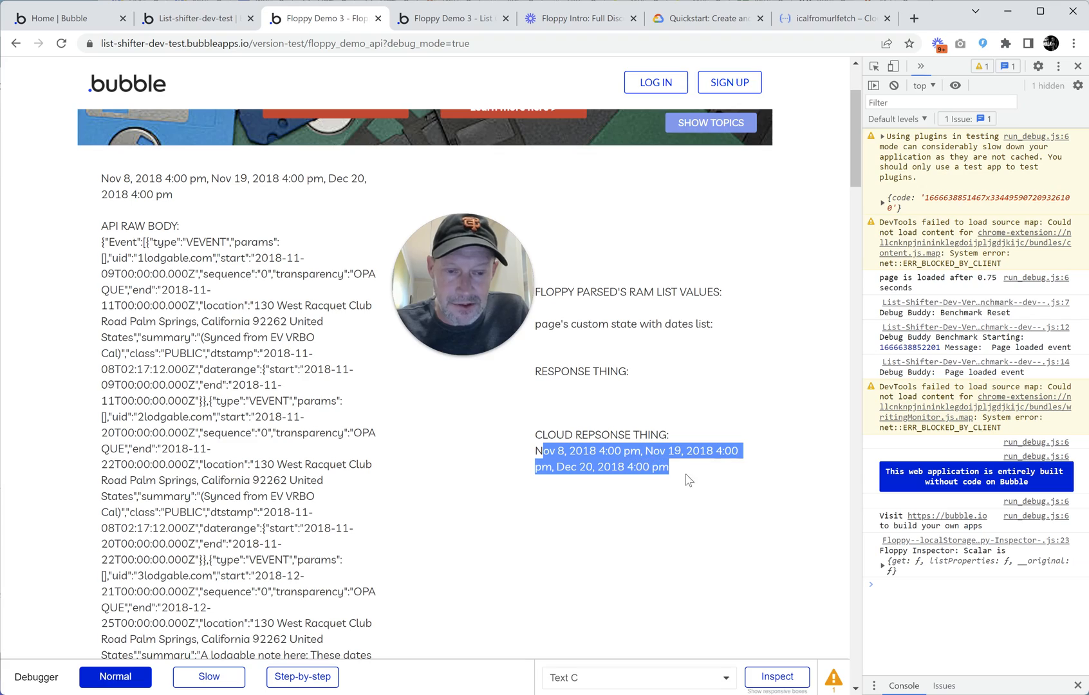
# - Run Recover Stored API Call and compare the dates under RESPONSE THING with those under CLOUD REPSONSE THING
pyautogui.scroll(-15, 432, 506)
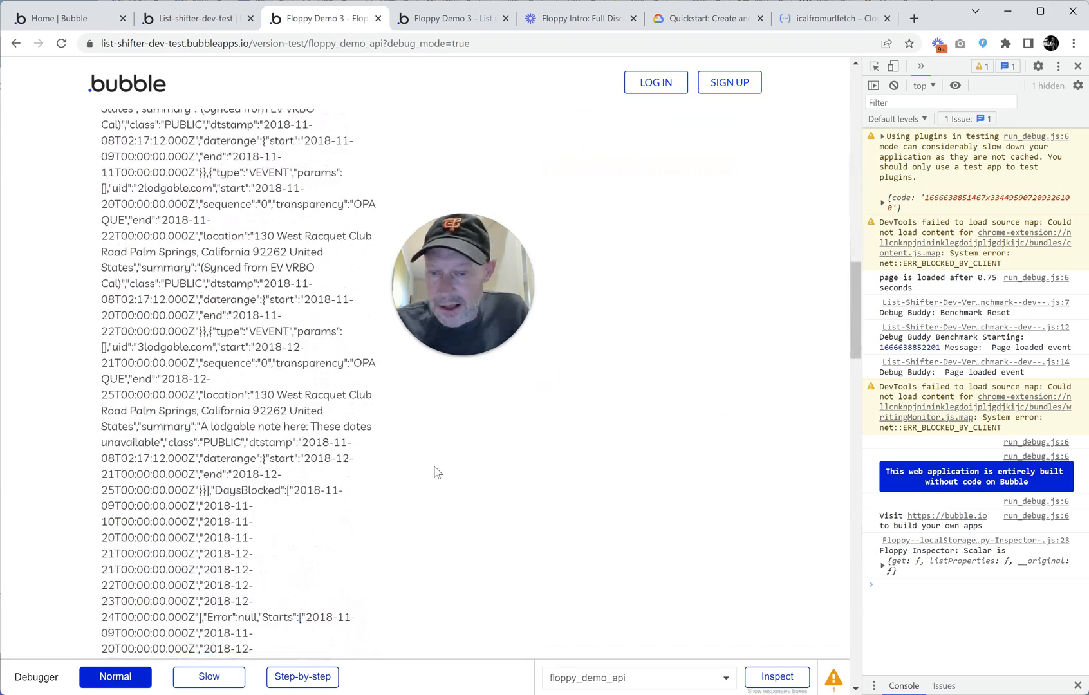
pyautogui.scroll(-4, 434, 472)
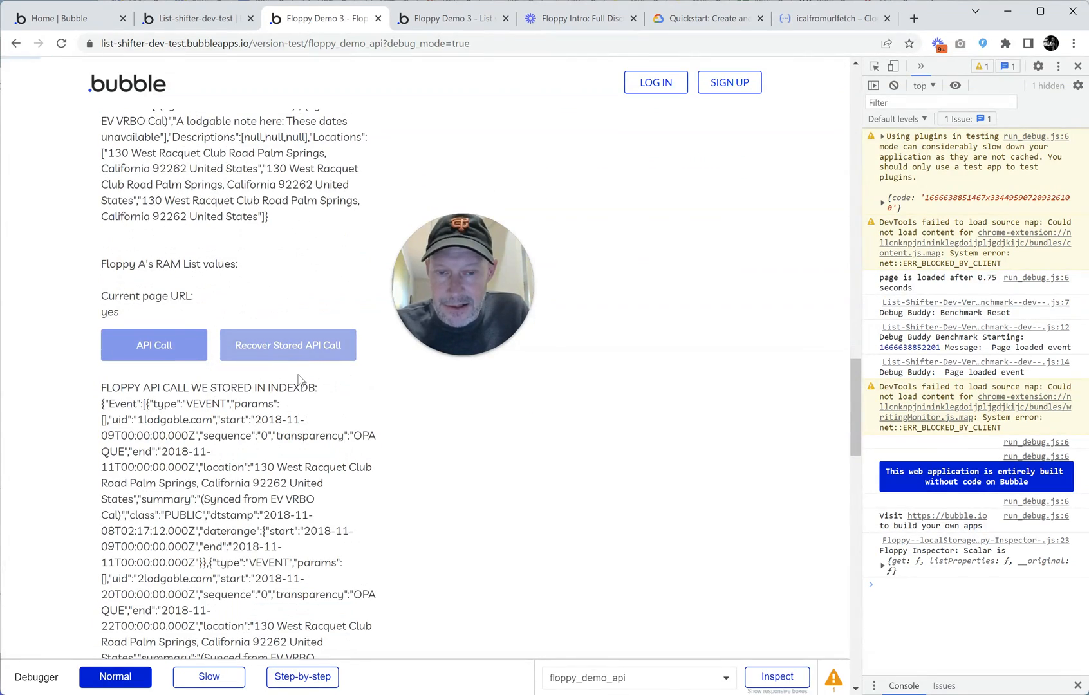
pyautogui.scroll(-5, 665, 440)
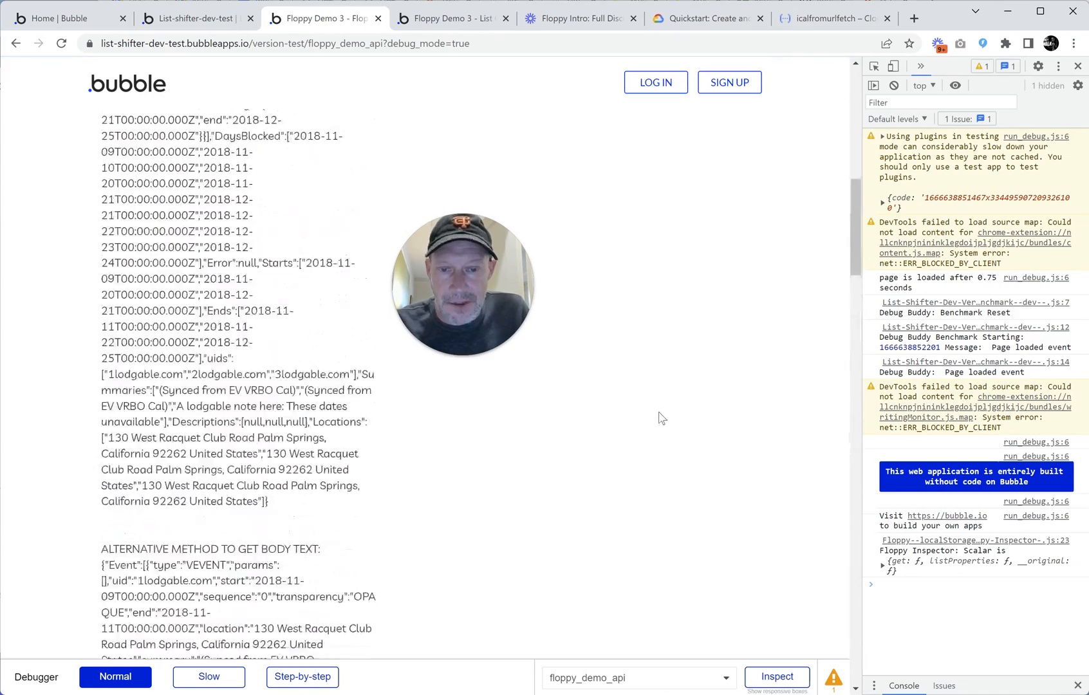
pyautogui.scroll(3, 643, 451)
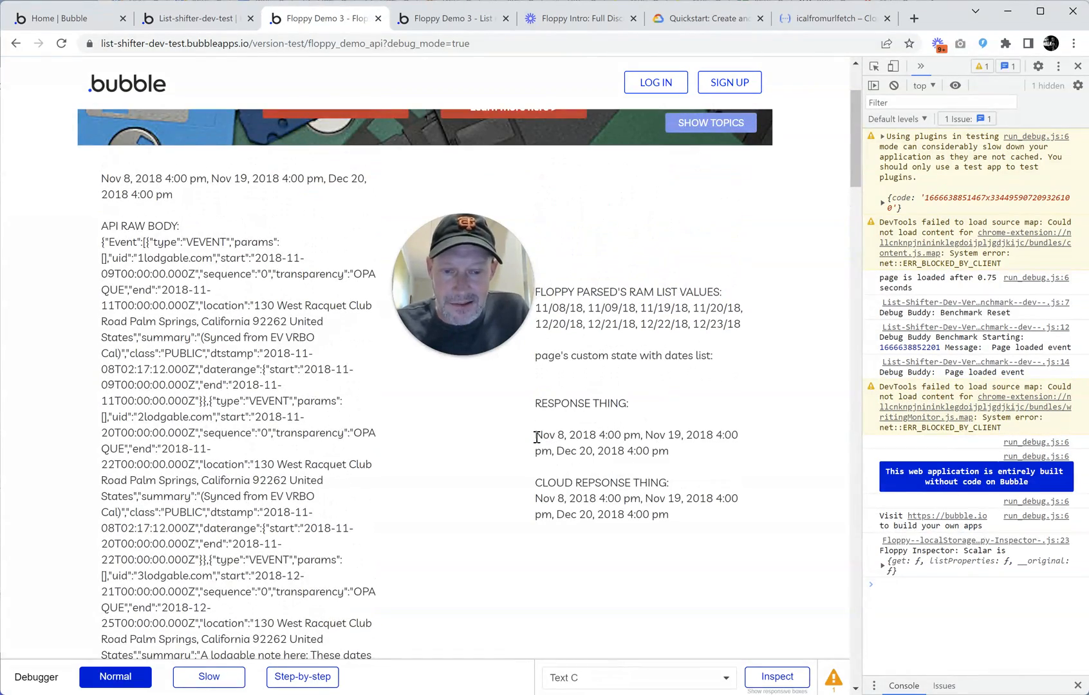
pyautogui.moveTo(537, 438); pyautogui.dragTo(652, 480)
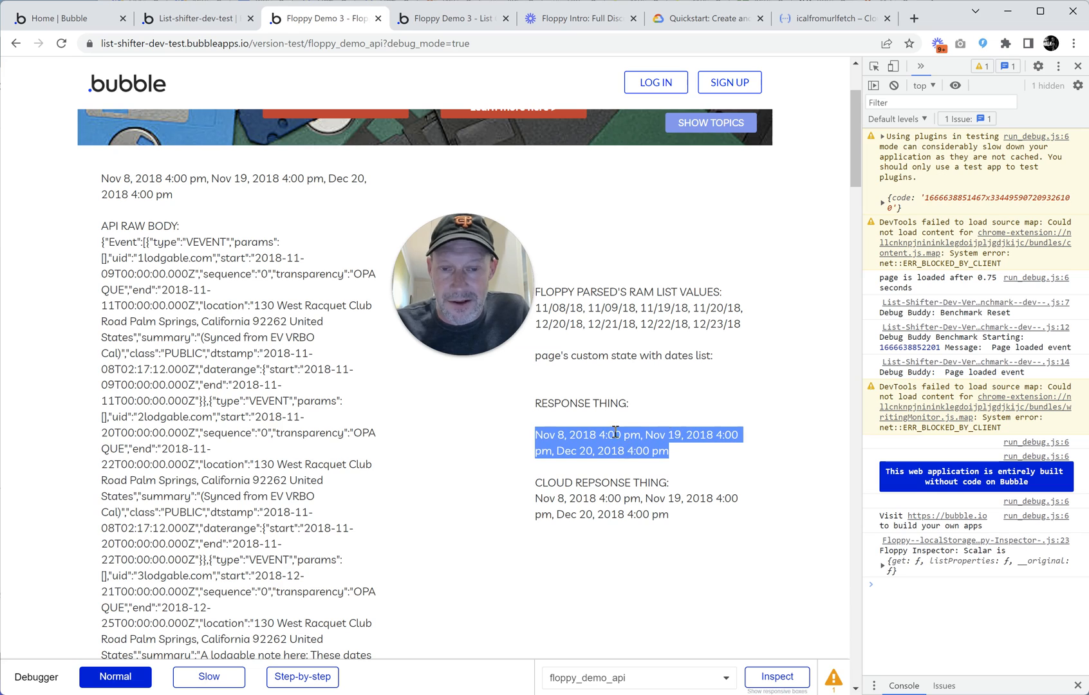
pyautogui.click(660, 433)
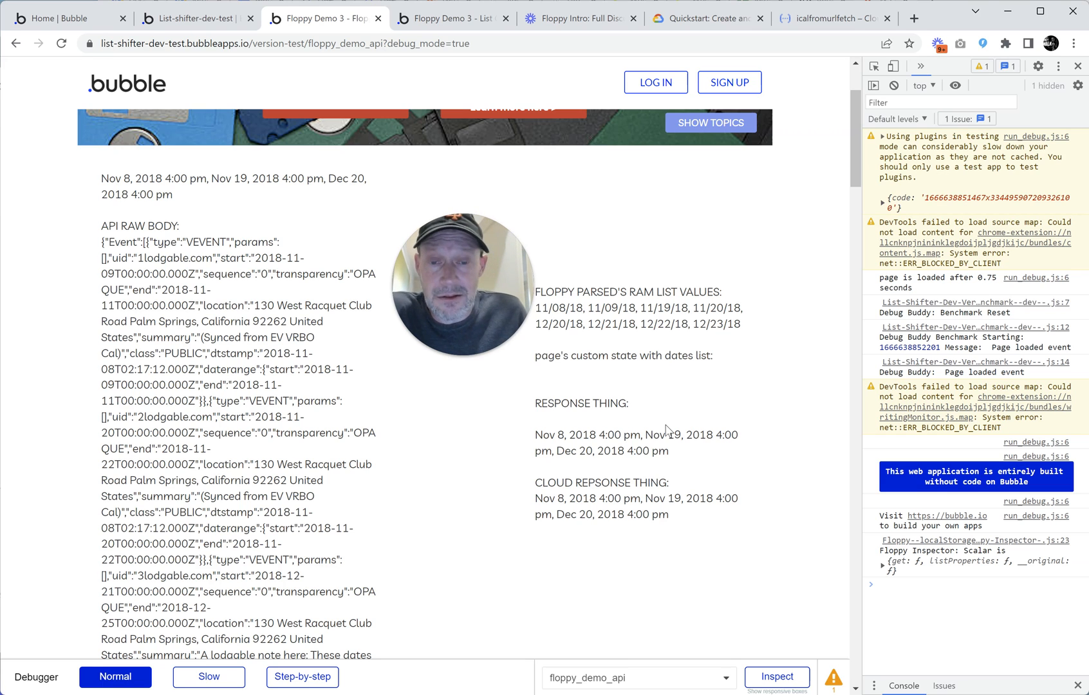
pyautogui.click(178, 475)
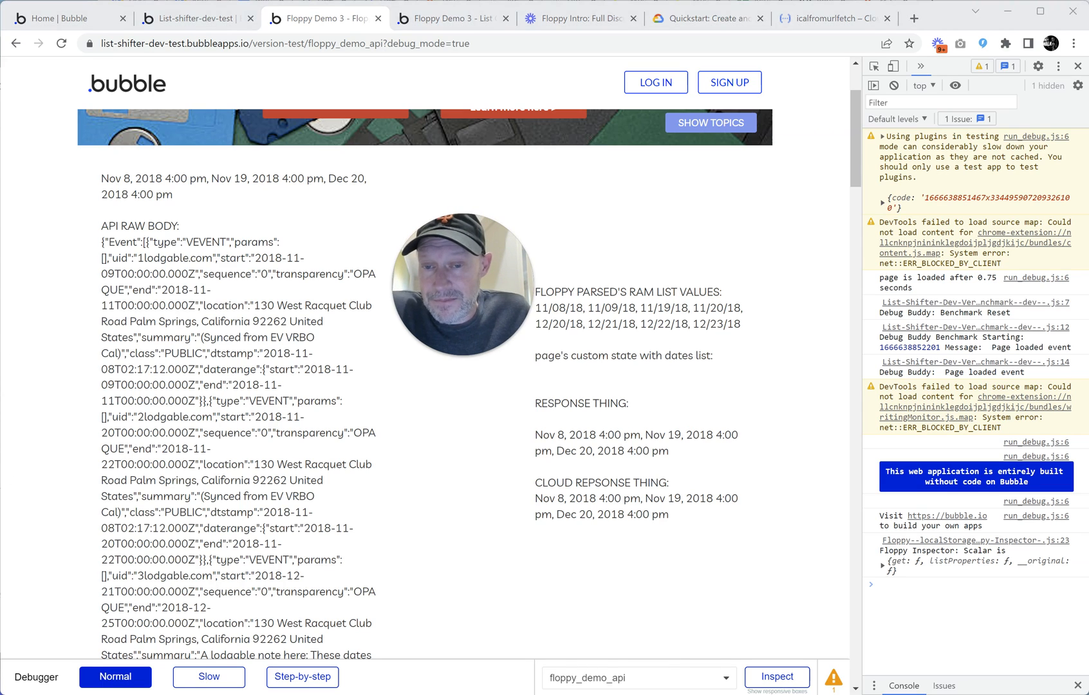
pyautogui.hotkey('ctrl', '2')
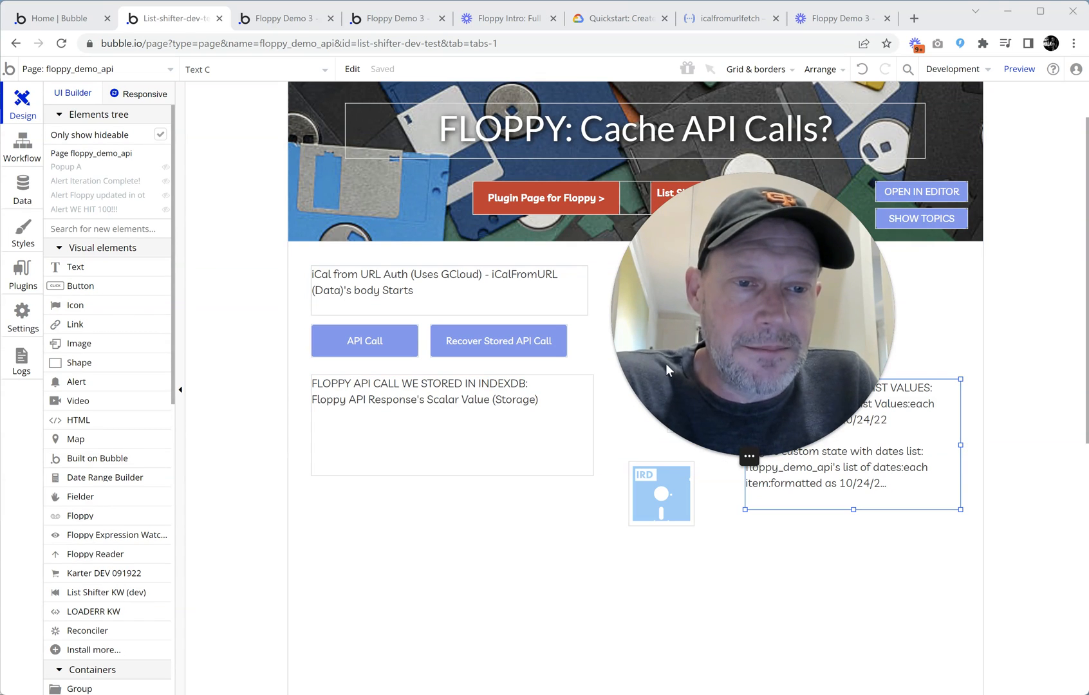
pyautogui.moveTo(666, 363); pyautogui.dragTo(329, 332)
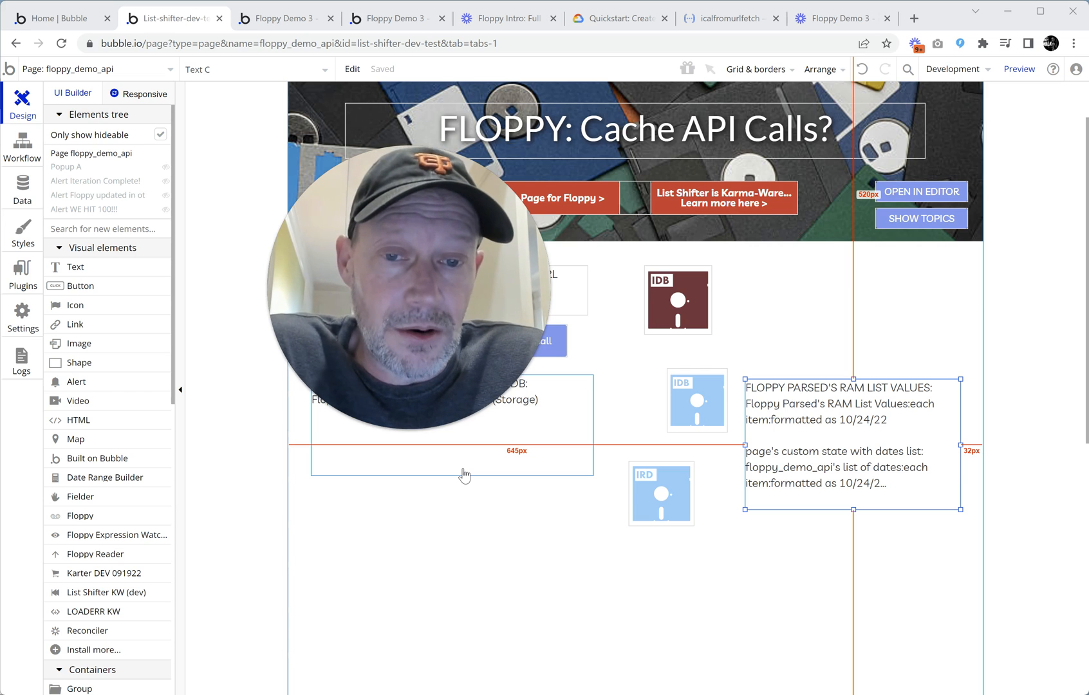
pyautogui.scroll(1, 443, 472)
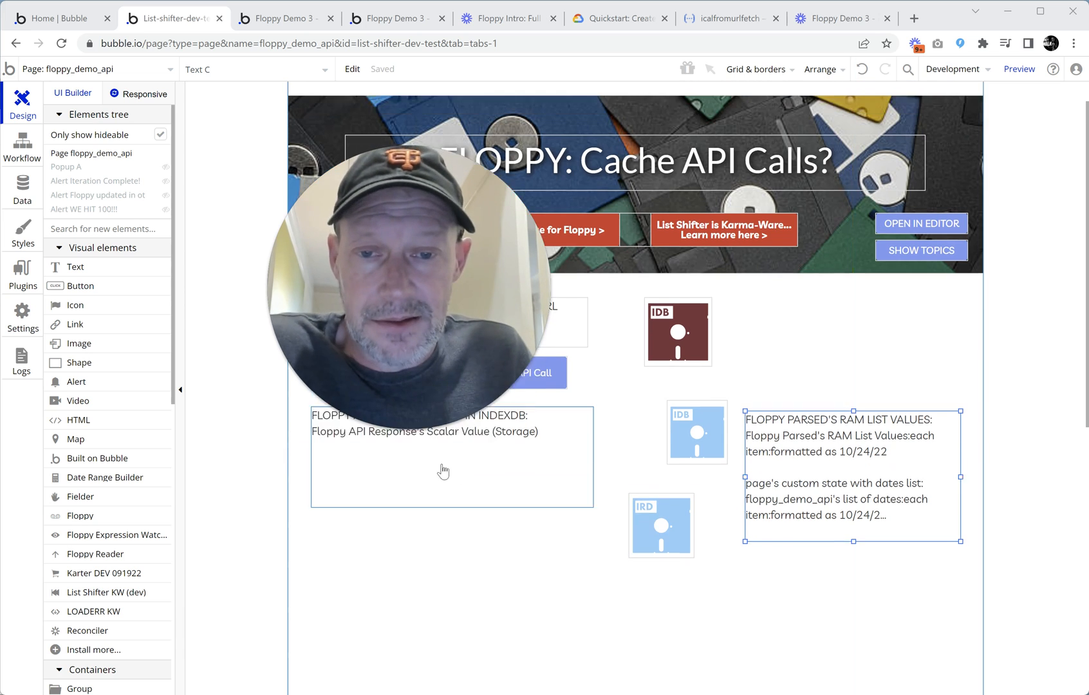
pyautogui.scroll(1, 443, 472)
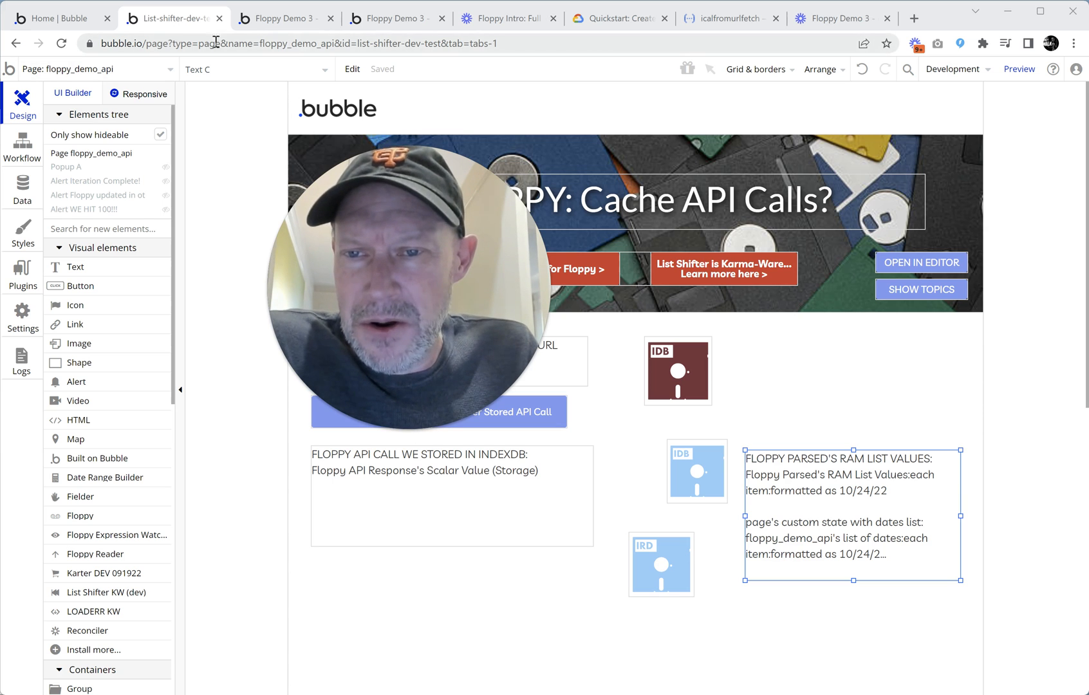
# - Return to the floppy_demo_api preview and examine the localforage error logged in the browser console
pyautogui.click(389, 18)
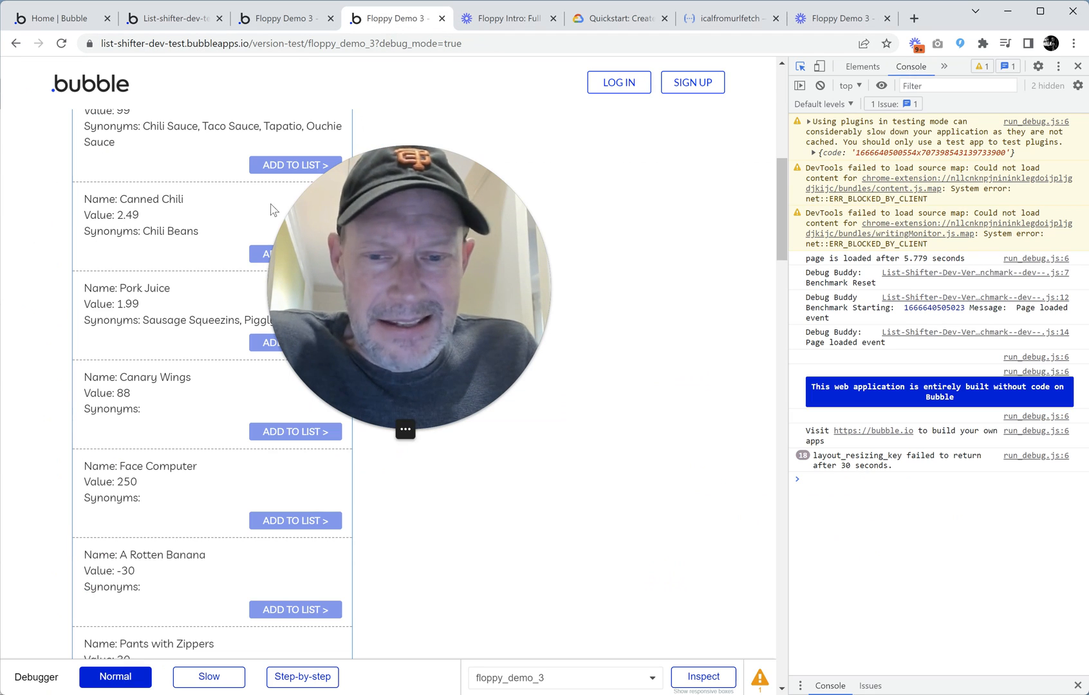
pyautogui.hotkey('ctrl', 'pageup')
pyautogui.moveTo(445, 303); pyautogui.dragTo(540, 259)
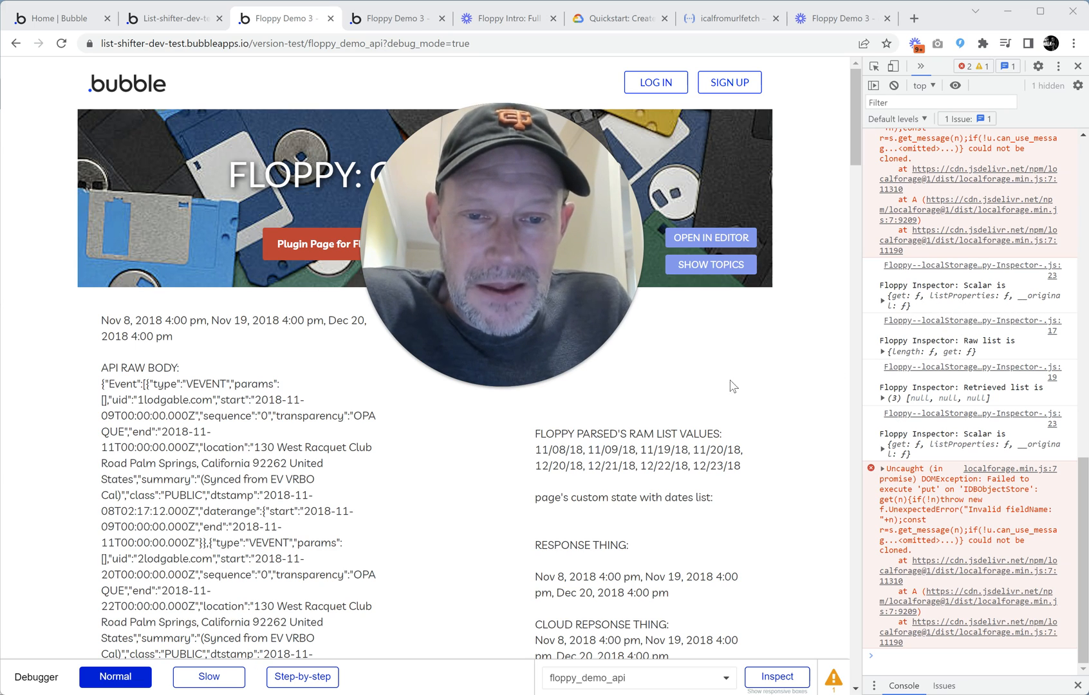
pyautogui.moveTo(596, 302); pyautogui.dragTo(597, 313)
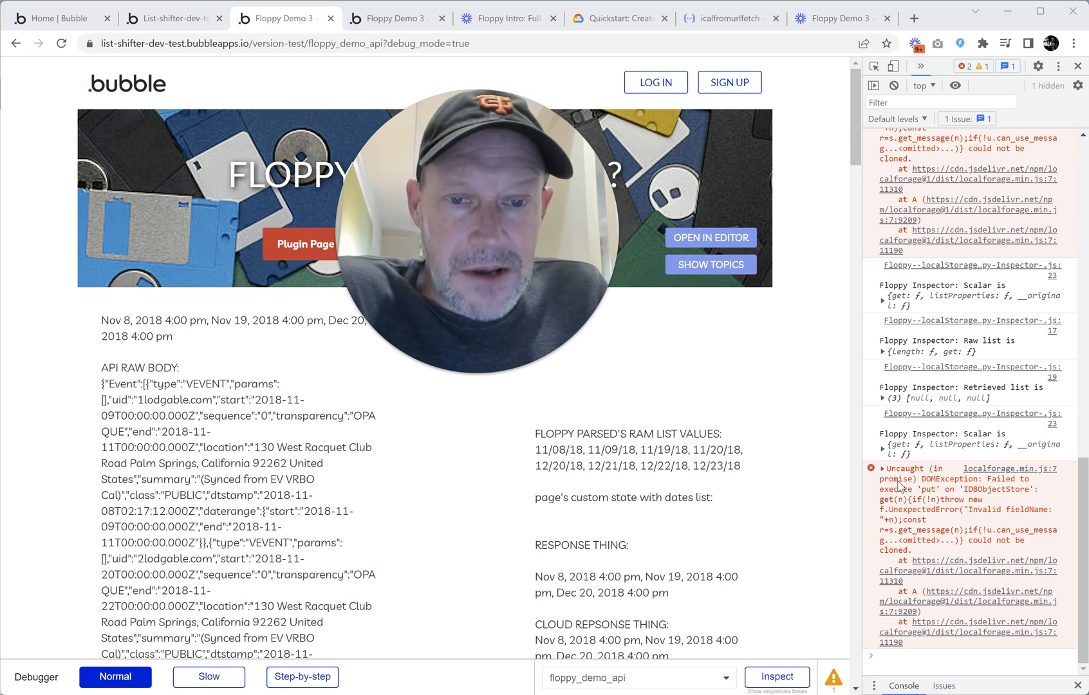
# - Expand the latest localforage error in the console and read why the IDBObjectStore put operation failed
pyautogui.click(937, 511)
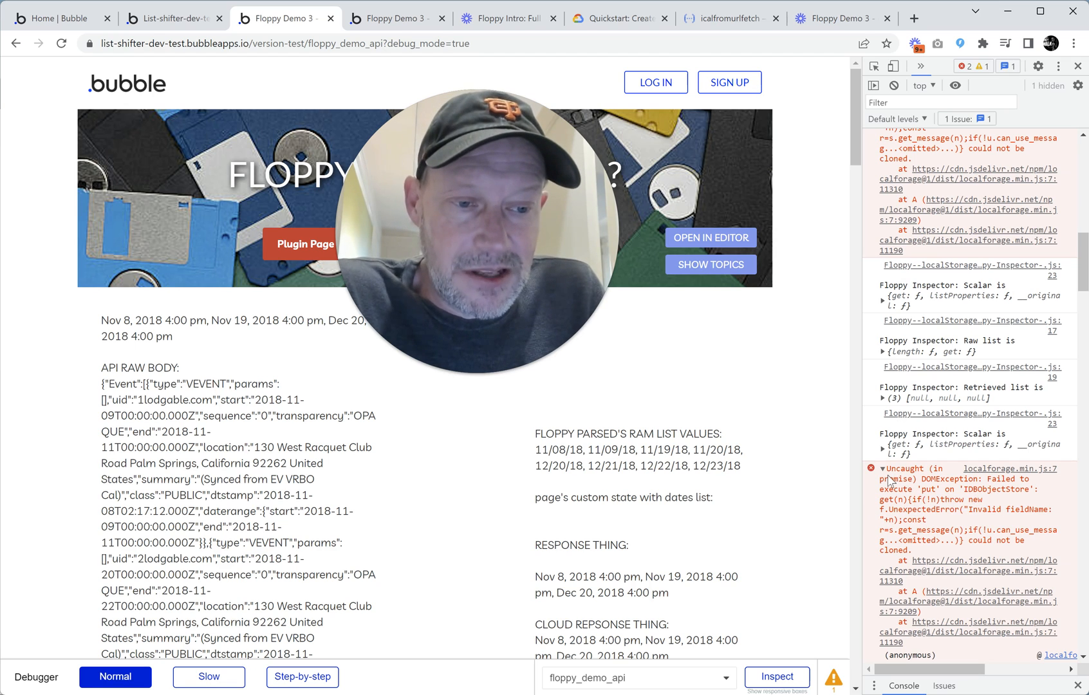
pyautogui.moveTo(889, 480); pyautogui.dragTo(957, 515)
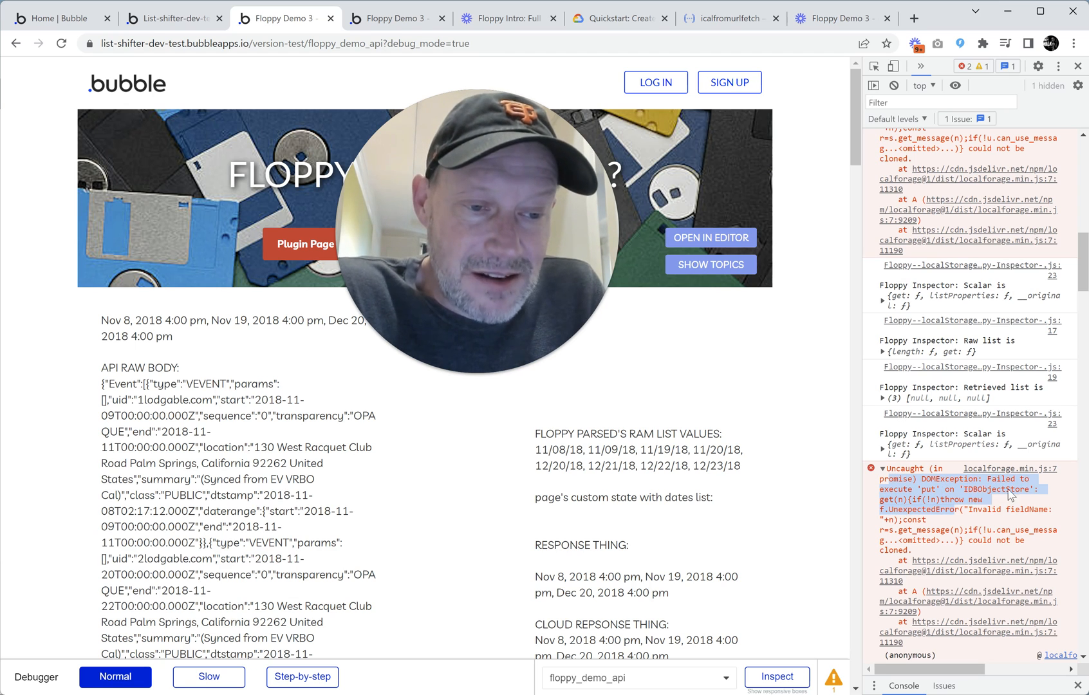
pyautogui.click(948, 515)
pyautogui.moveTo(931, 508)
pyautogui.mouseDown()
pyautogui.moveTo(985, 555)
pyautogui.moveTo(986, 574)
pyautogui.moveTo(982, 555)
pyautogui.mouseUp()
pyautogui.click(982, 537)
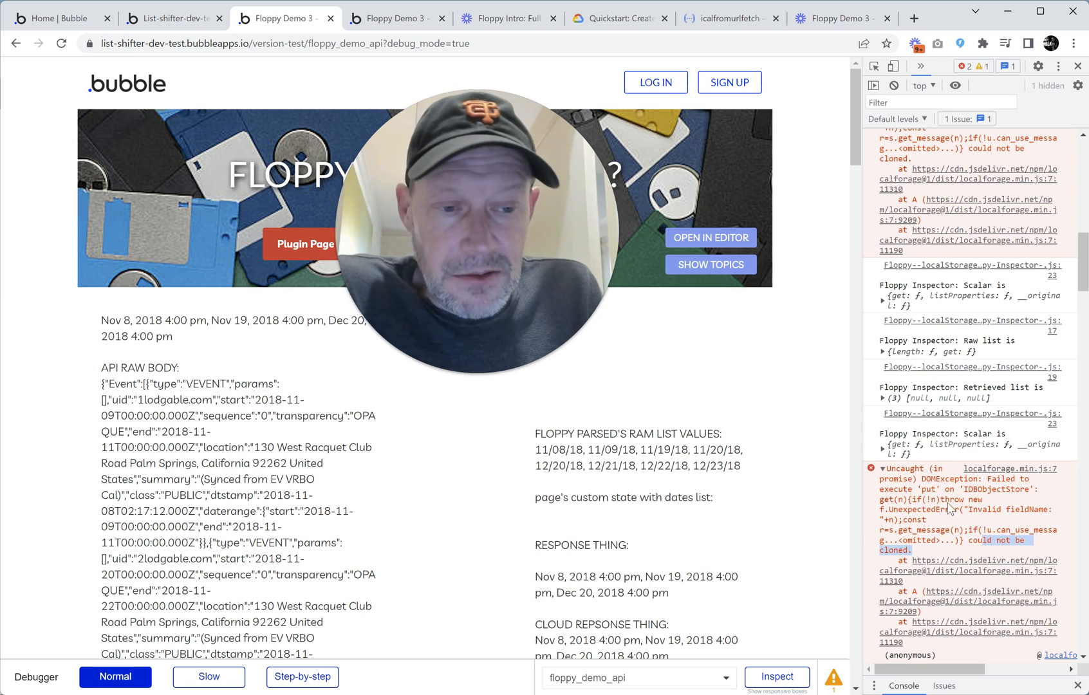
pyautogui.click(653, 383)
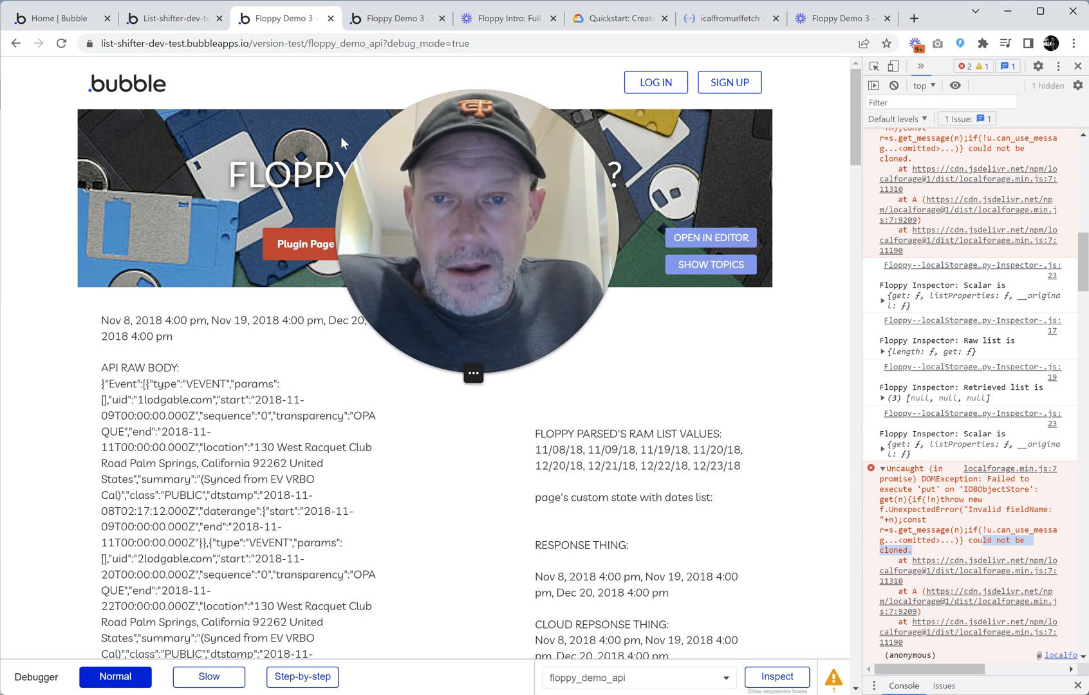
# - Return to the floppy_demo_api editor and review the Set state action in the API Call button's workflow
pyautogui.hotkey('ctrl', '2')
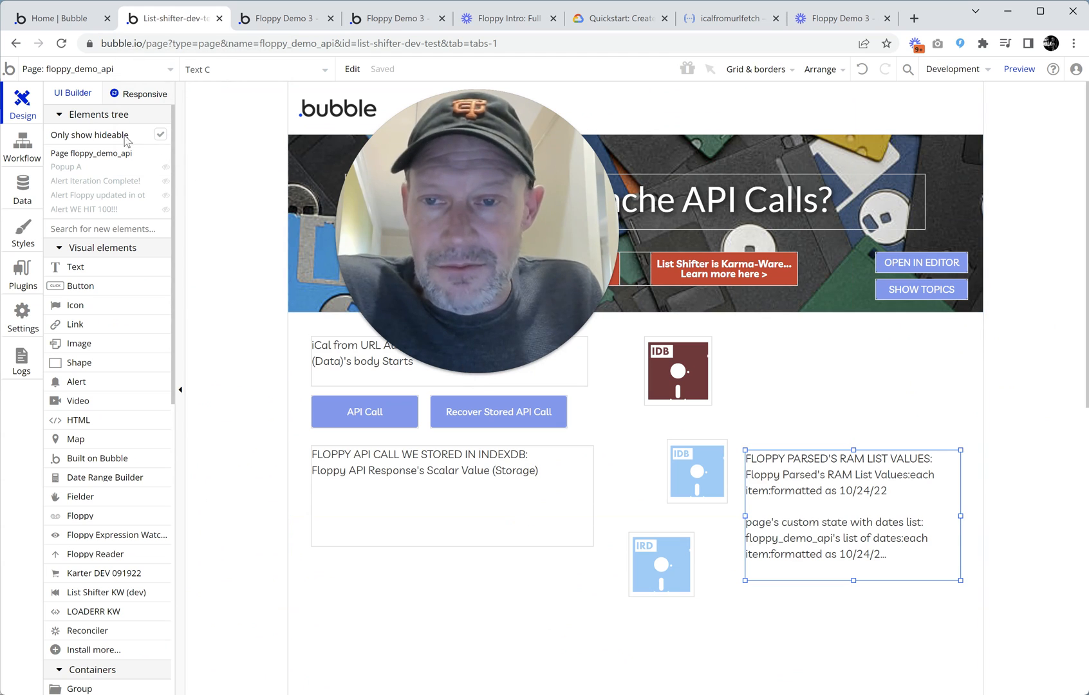
pyautogui.click(23, 145)
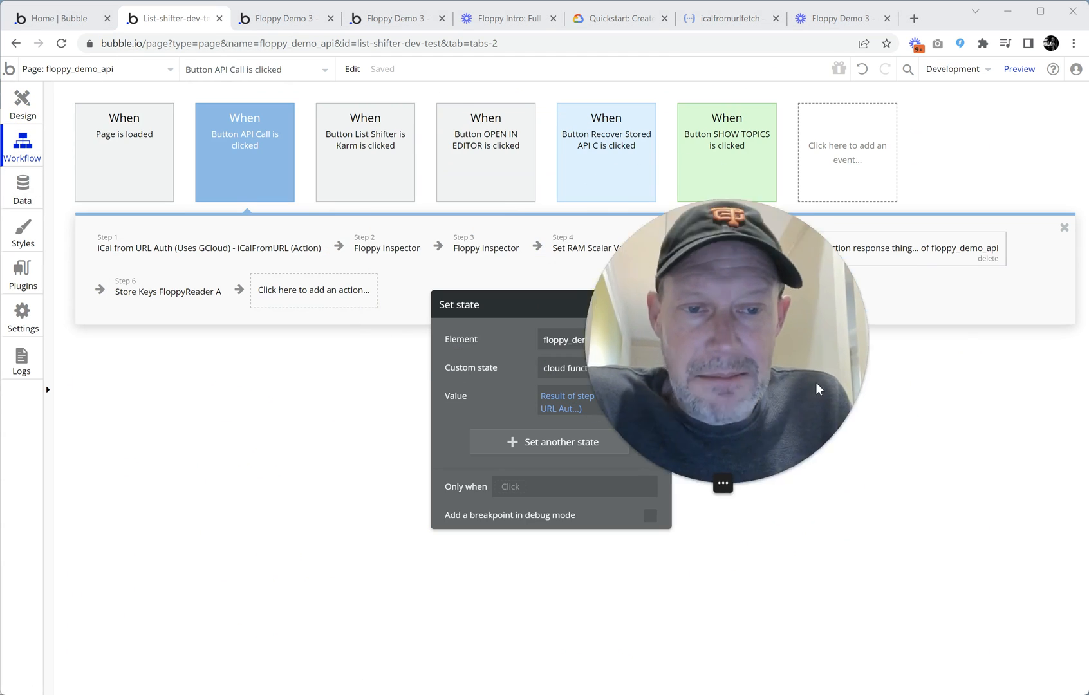
pyautogui.moveTo(549, 307); pyautogui.dragTo(504, 300)
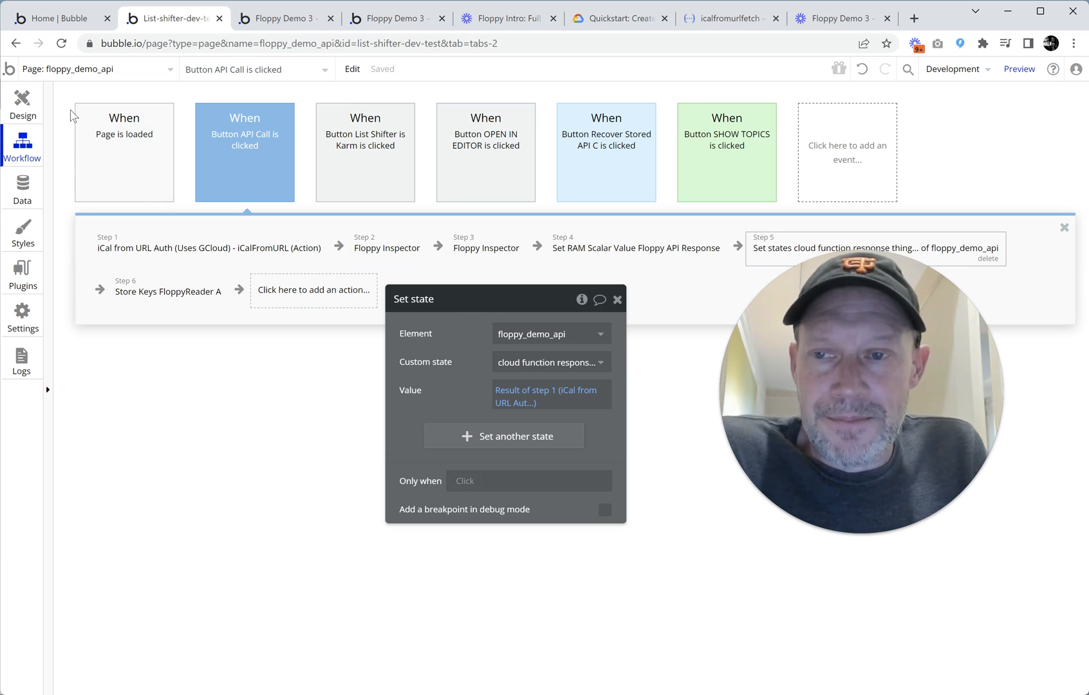
# - Open FloppyReader A's properties from the page design and examine its storage type and the type and name of scalar key 1
pyautogui.click(26, 104)
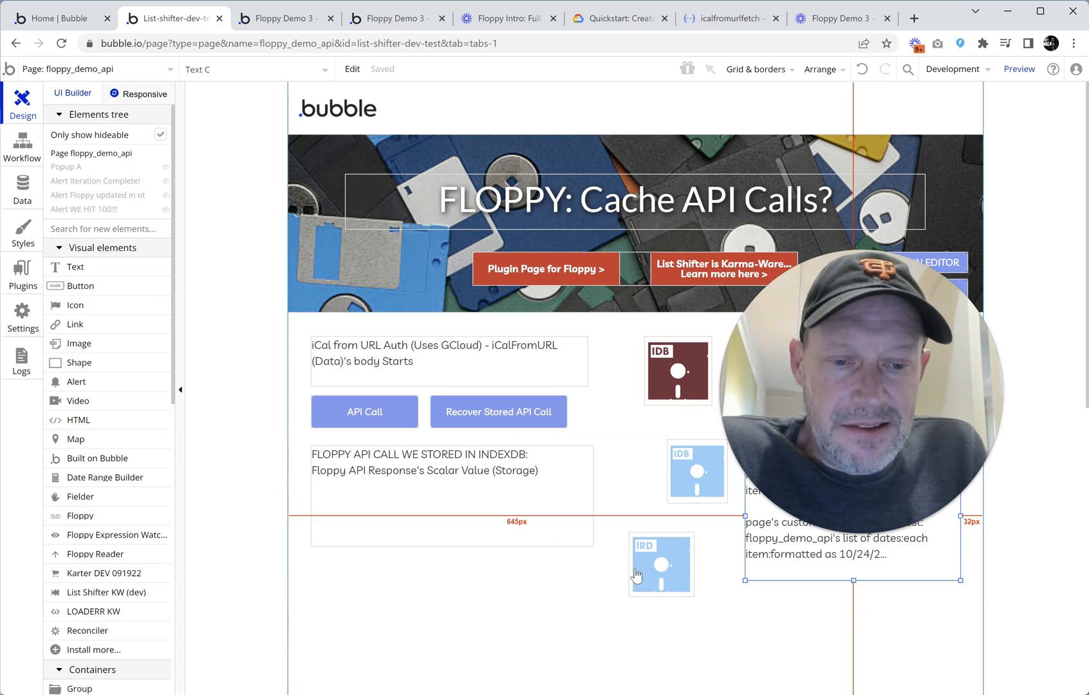
pyautogui.click(659, 584)
pyautogui.doubleClick(660, 579)
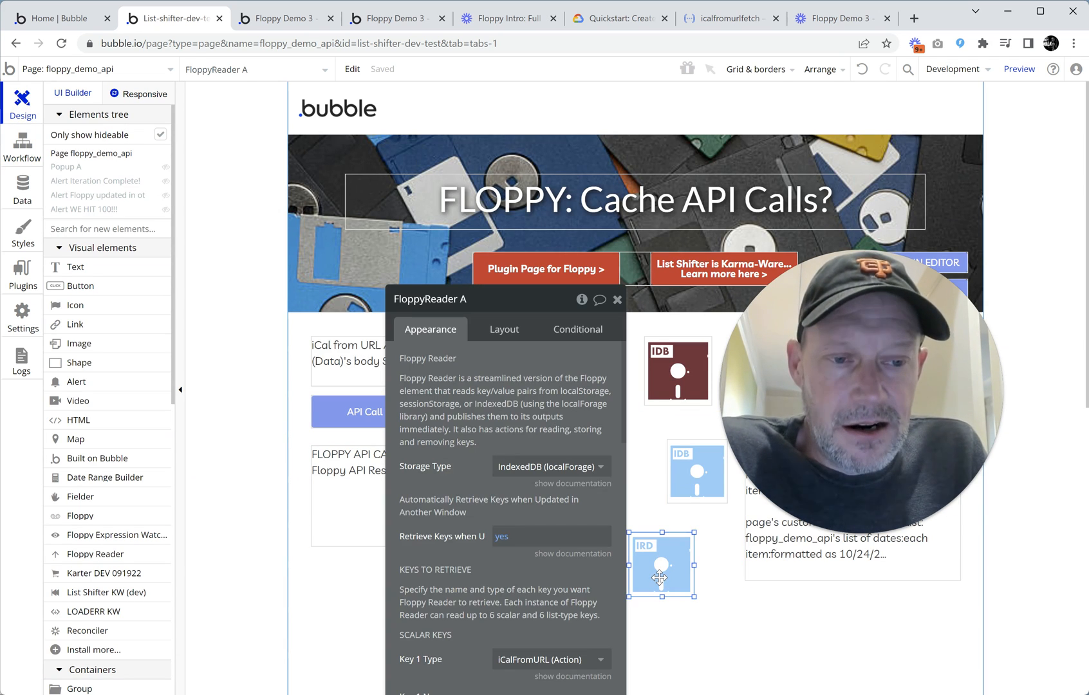
pyautogui.moveTo(530, 302); pyautogui.dragTo(502, 109)
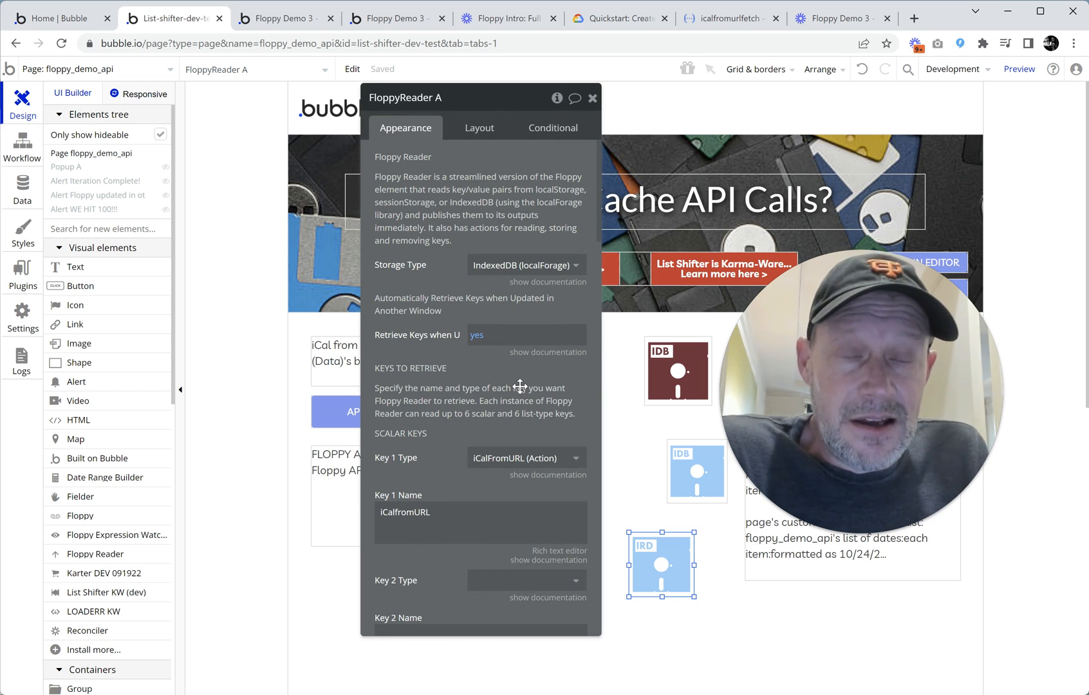
pyautogui.scroll(-3, 484, 372)
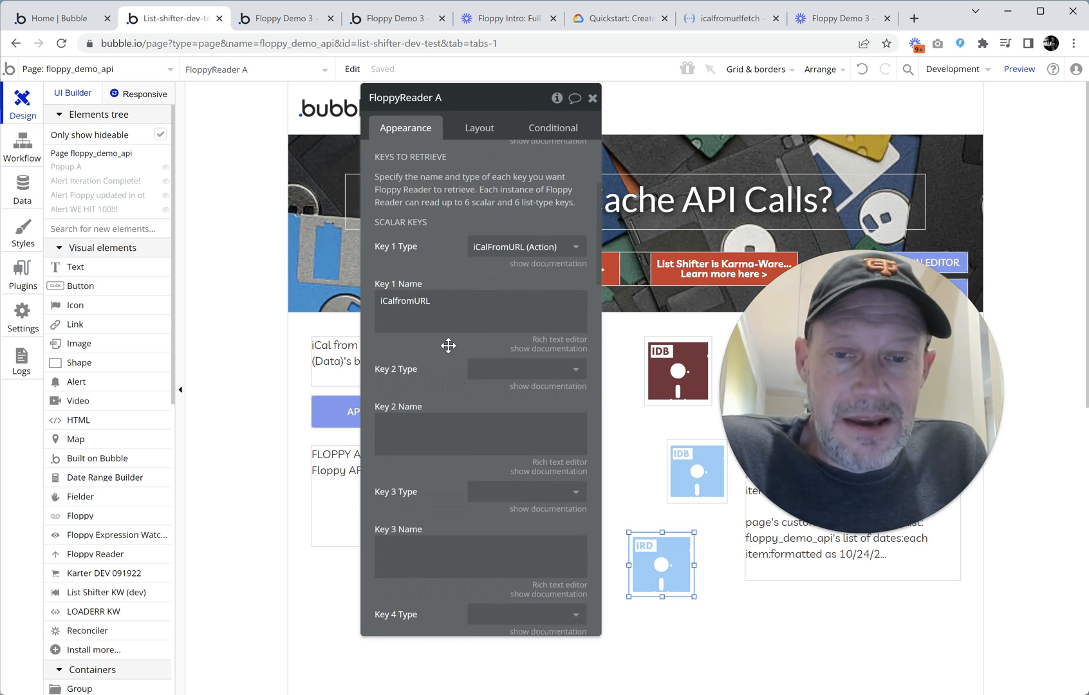
pyautogui.scroll(3, 448, 346)
pyautogui.scroll(-3, 449, 346)
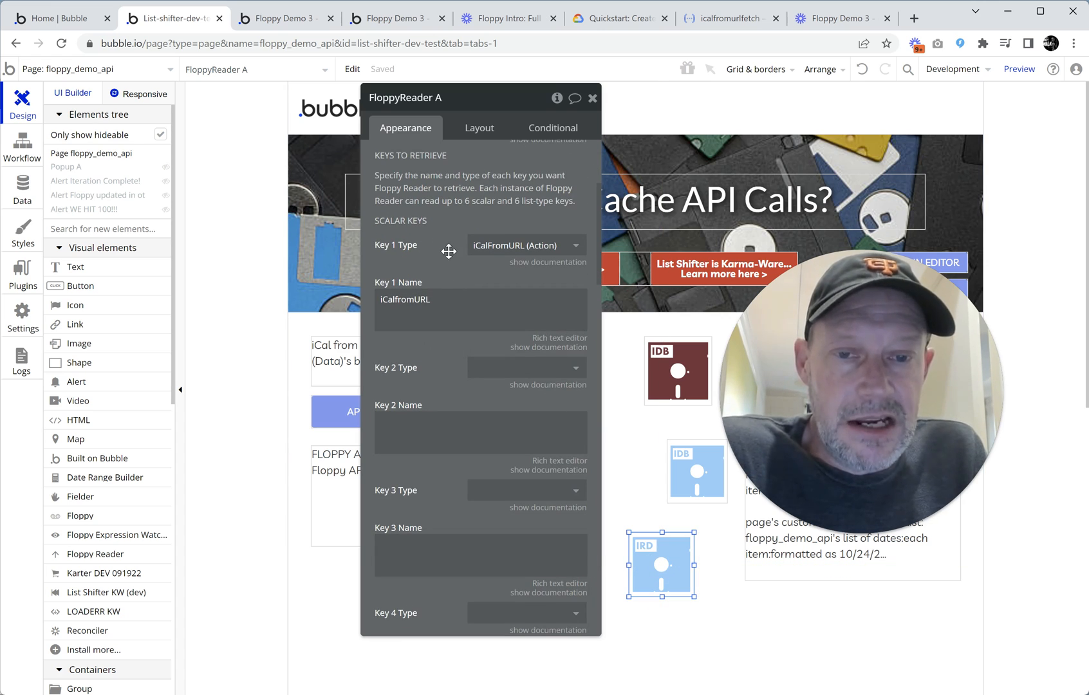
pyautogui.scroll(-1, 450, 247)
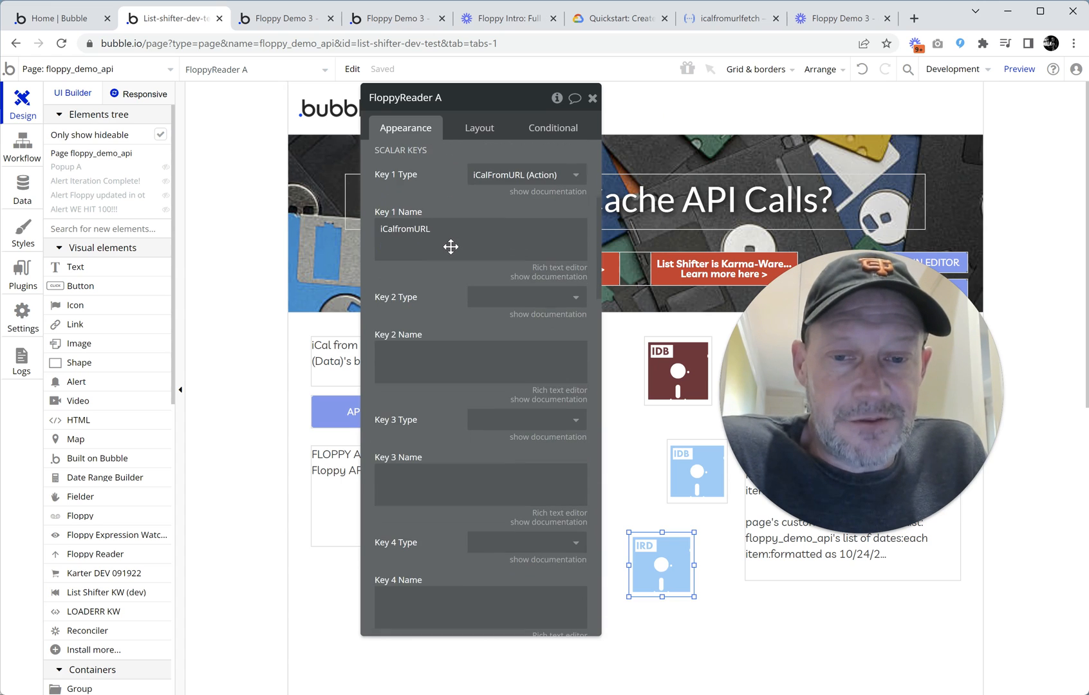
pyautogui.scroll(1, 449, 247)
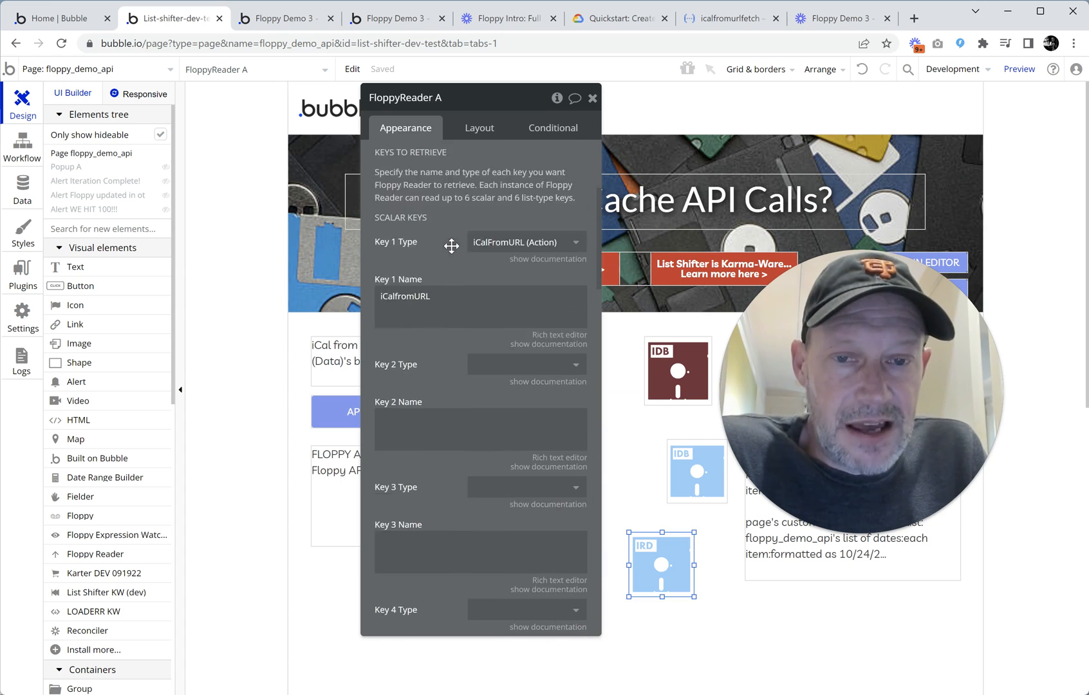
pyautogui.scroll(1, 450, 246)
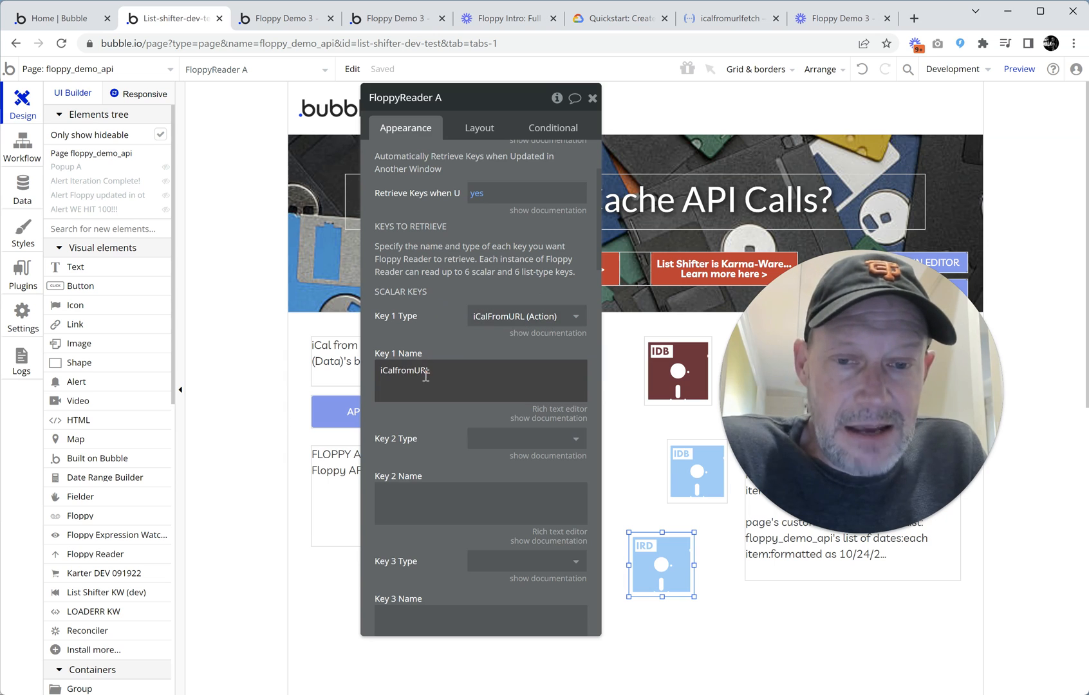
pyautogui.doubleClick(454, 378)
pyautogui.click(435, 331)
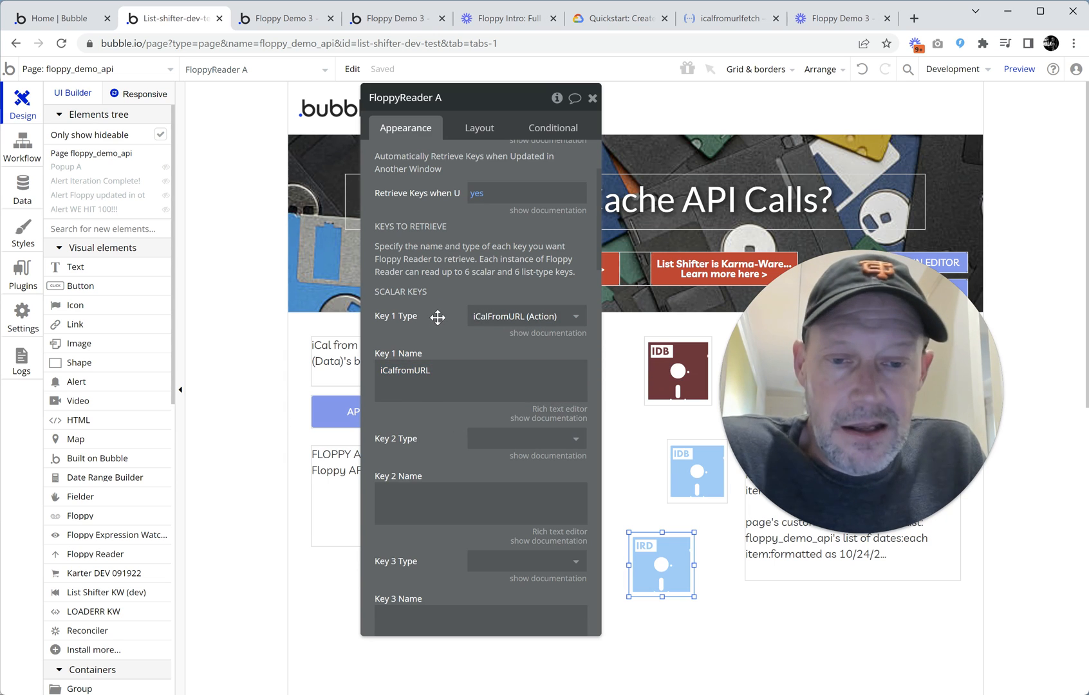
# - Review FloppyReader A's remaining scalar and list key settings through to its advanced IndexedDB/localForage options
pyautogui.scroll(-10, 437, 317)
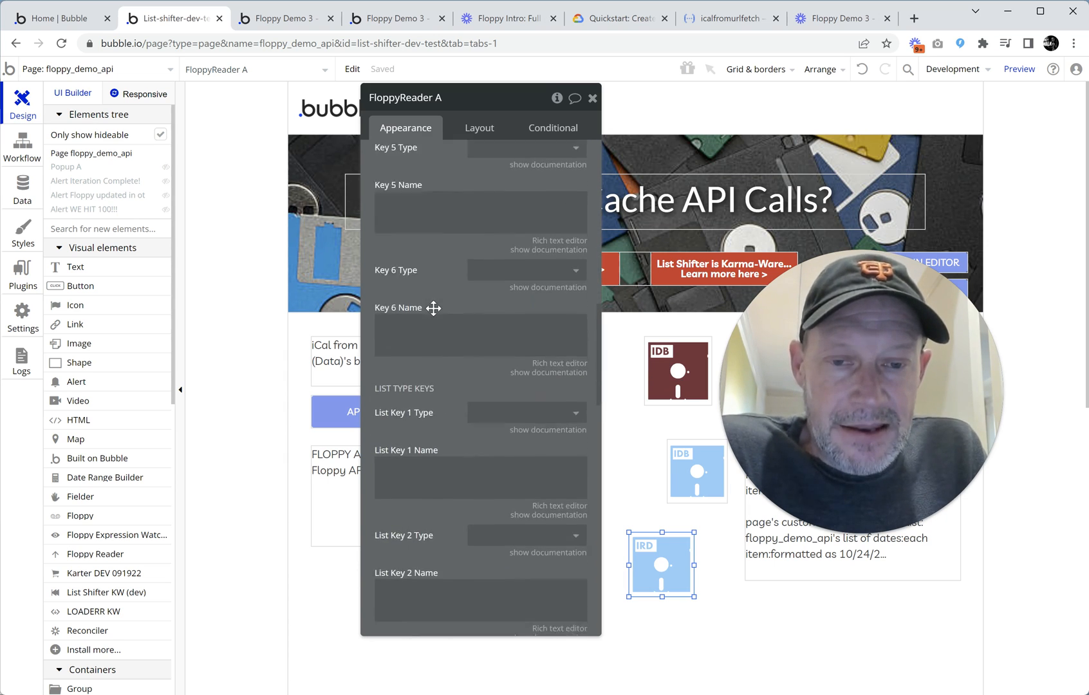
pyautogui.scroll(-4, 434, 309)
pyautogui.scroll(2, 430, 317)
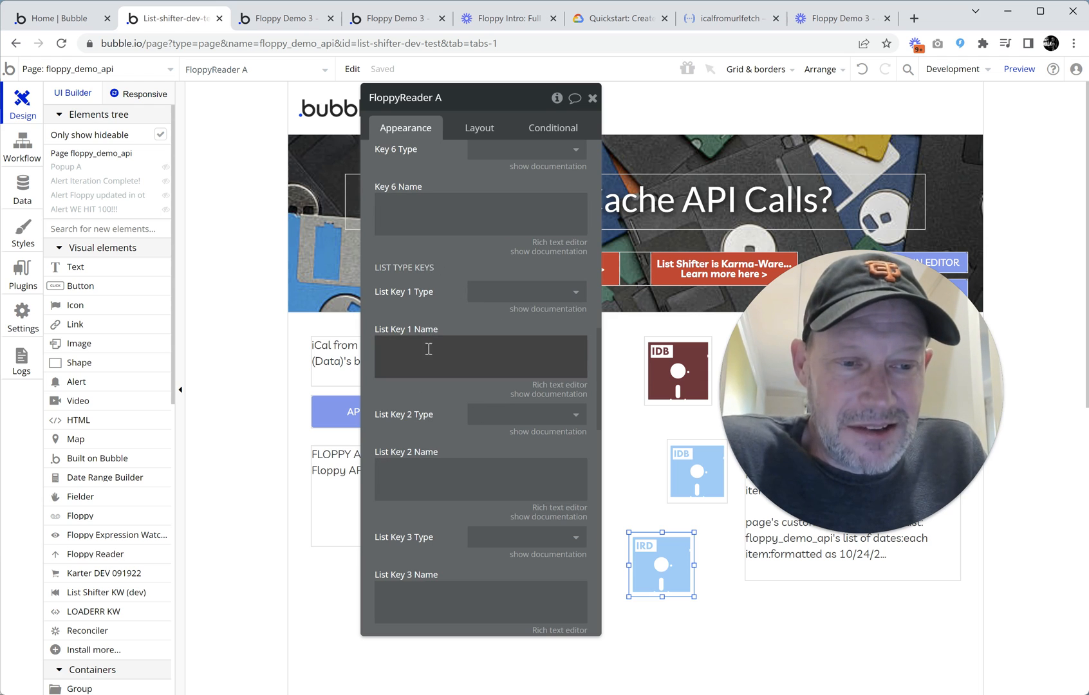
pyautogui.scroll(3, 476, 240)
pyautogui.scroll(10, 479, 241)
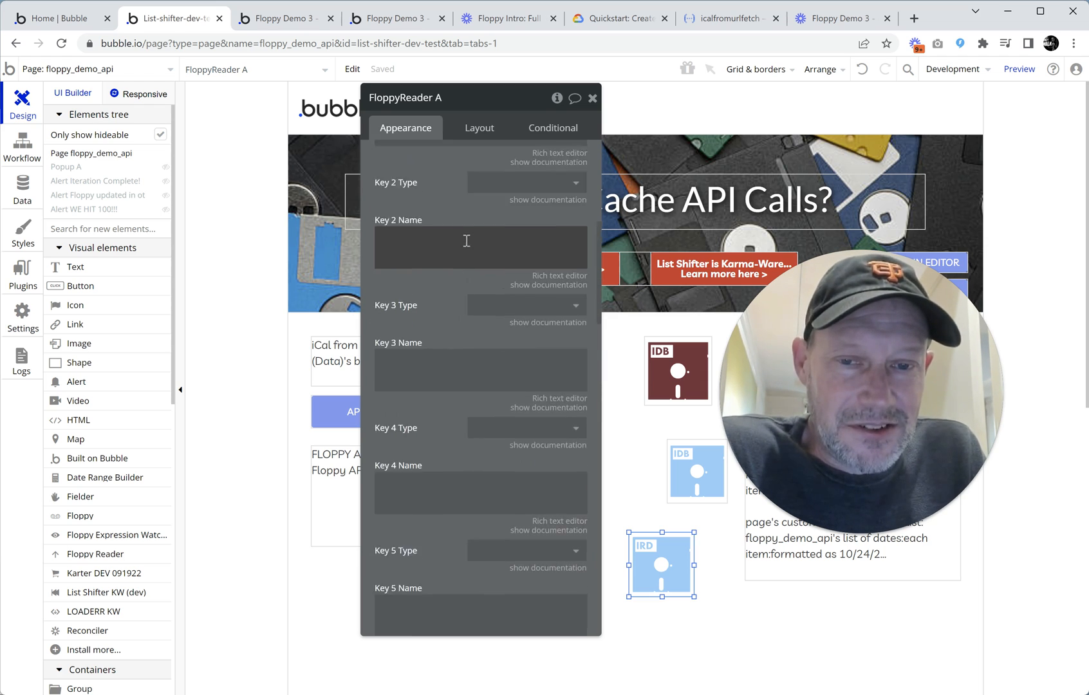
pyautogui.scroll(-4, 433, 325)
pyautogui.scroll(-8, 432, 325)
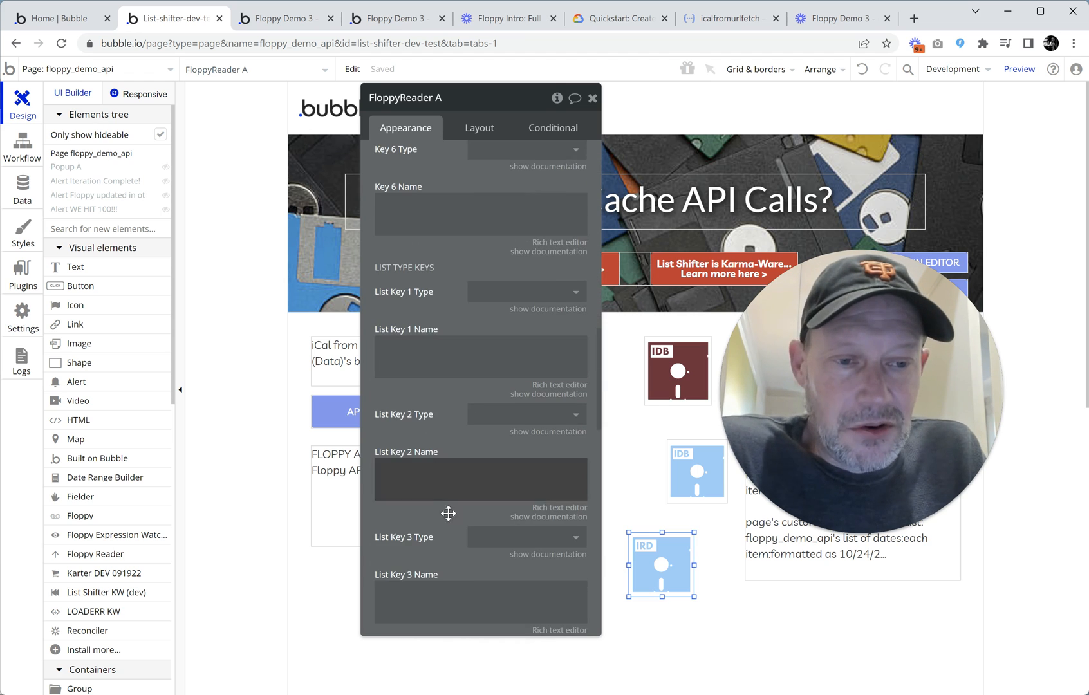
pyautogui.scroll(-4, 426, 418)
pyautogui.scroll(-10, 464, 428)
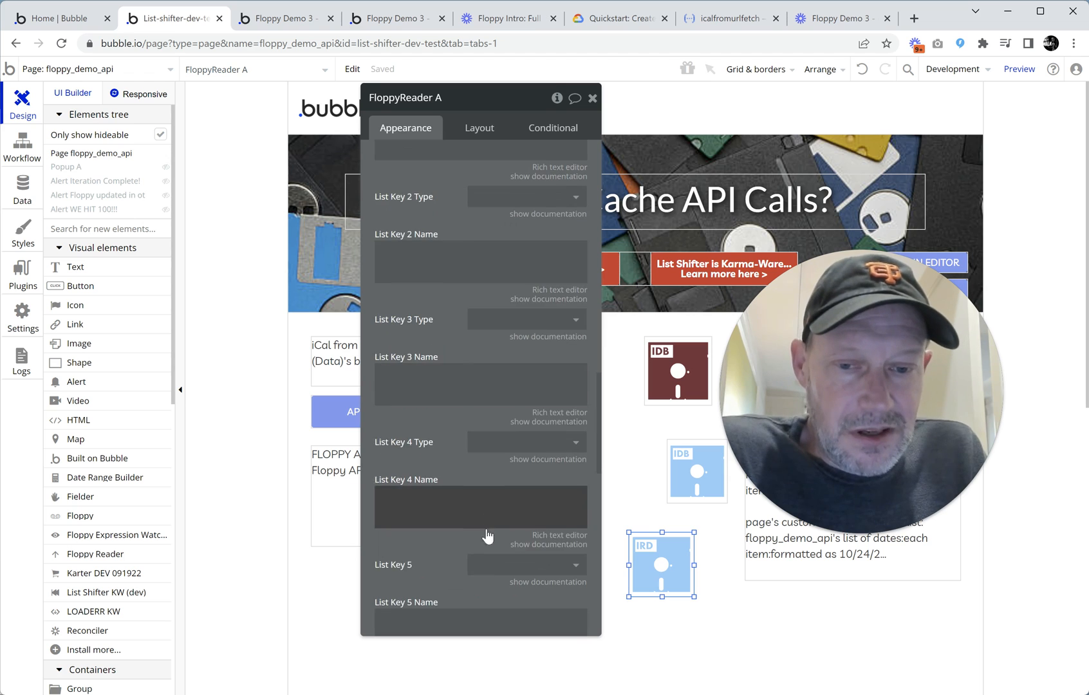
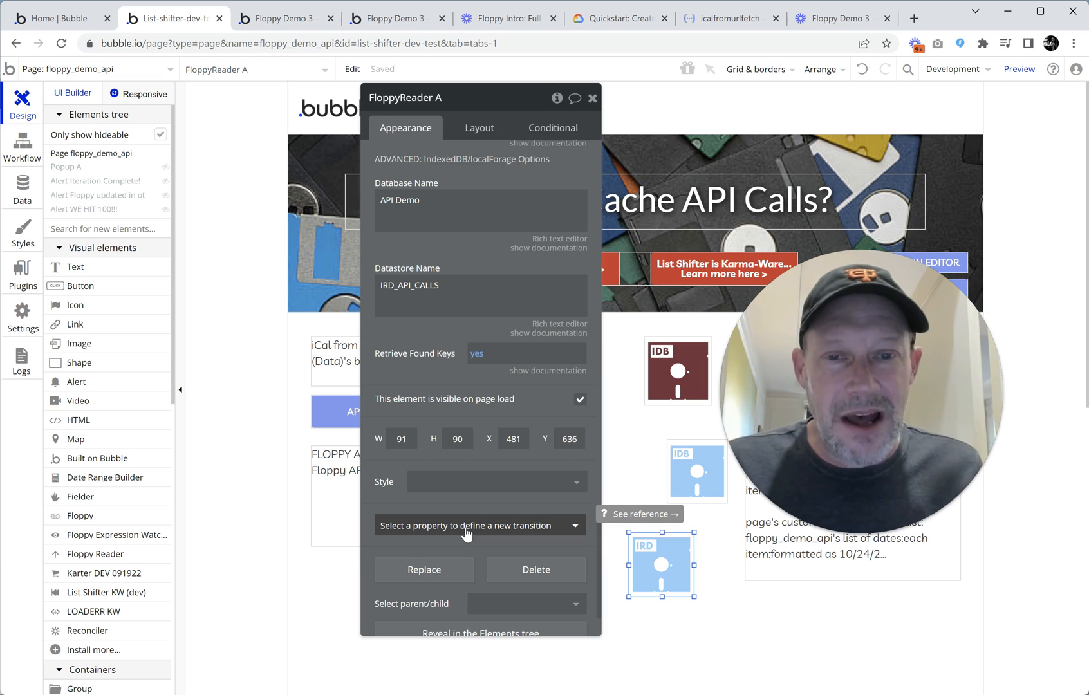
# - Check the available storage types for FloppyReader A, keeping IndexedDB (localForage) selected
pyautogui.scroll(3, 508, 357)
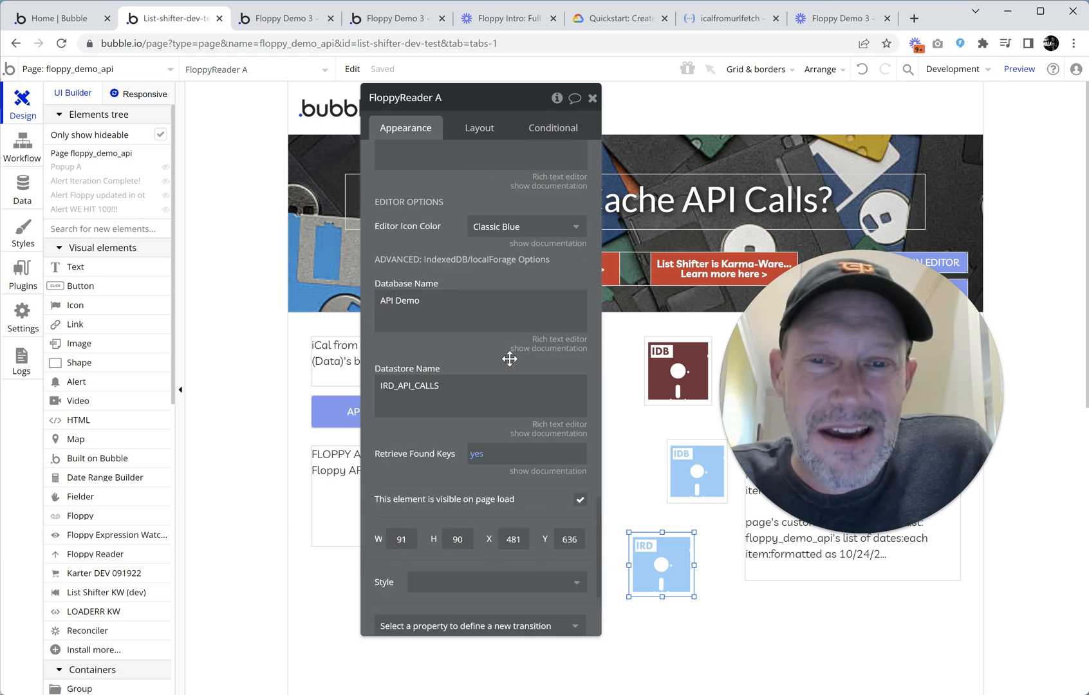
pyautogui.scroll(7, 457, 412)
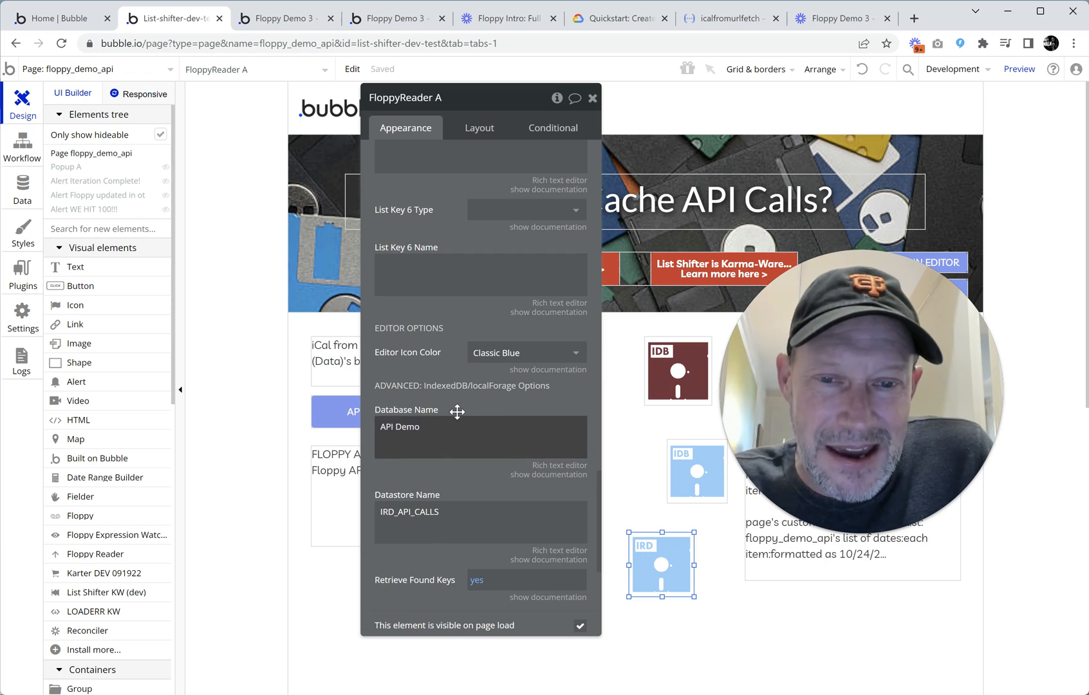
pyautogui.scroll(10, 465, 398)
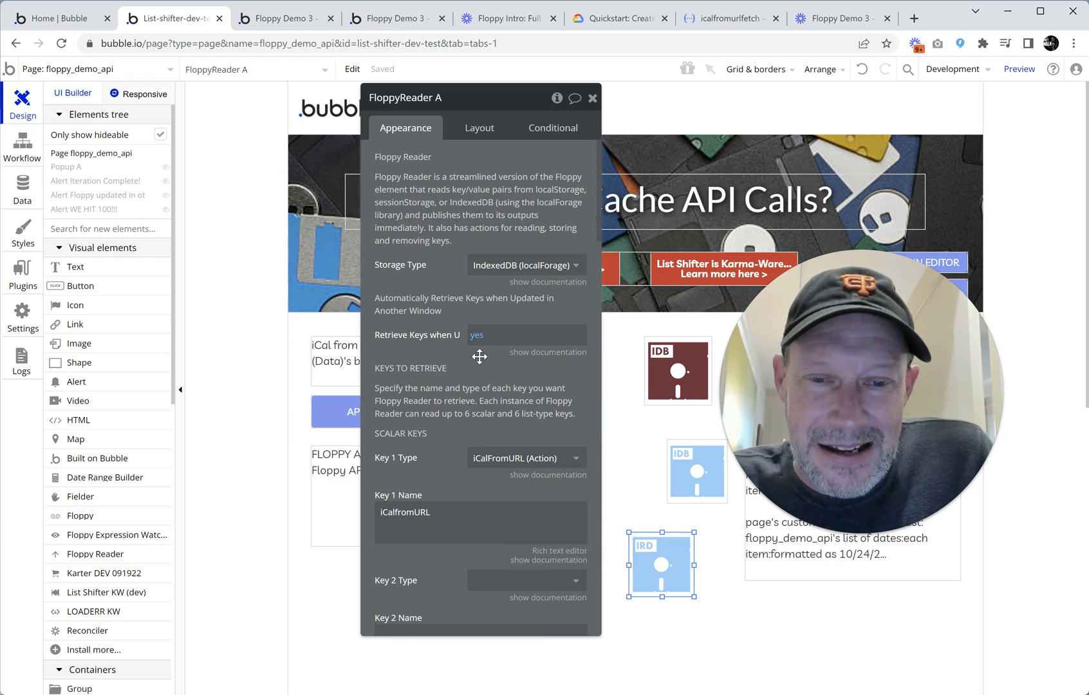
pyautogui.click(527, 267)
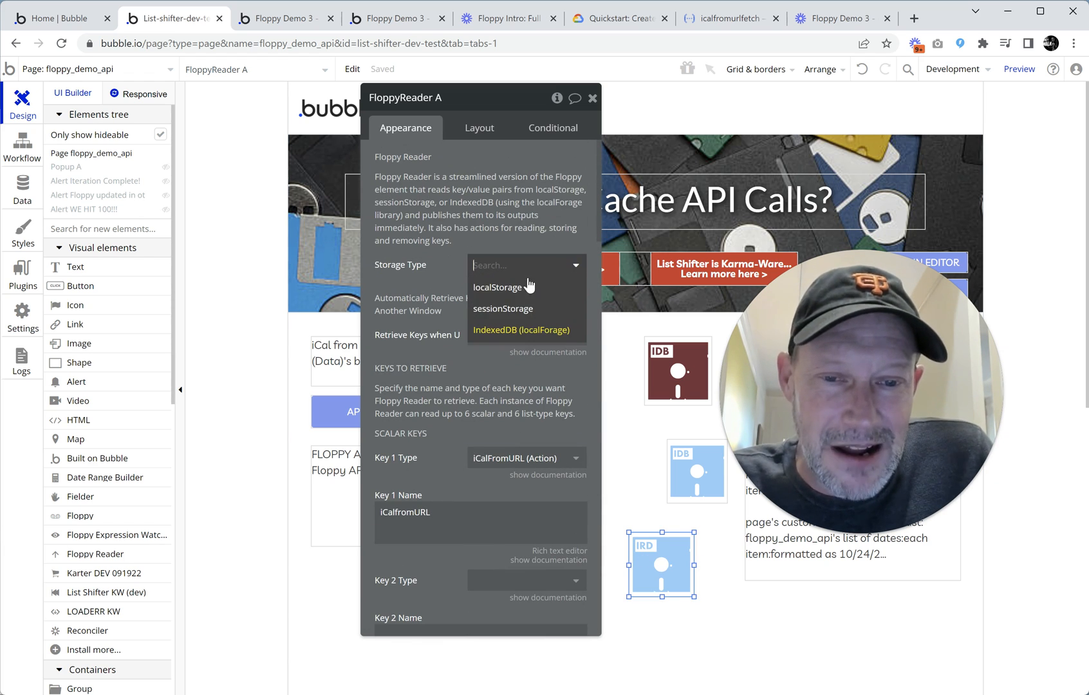
pyautogui.click(515, 339)
pyautogui.click(518, 340)
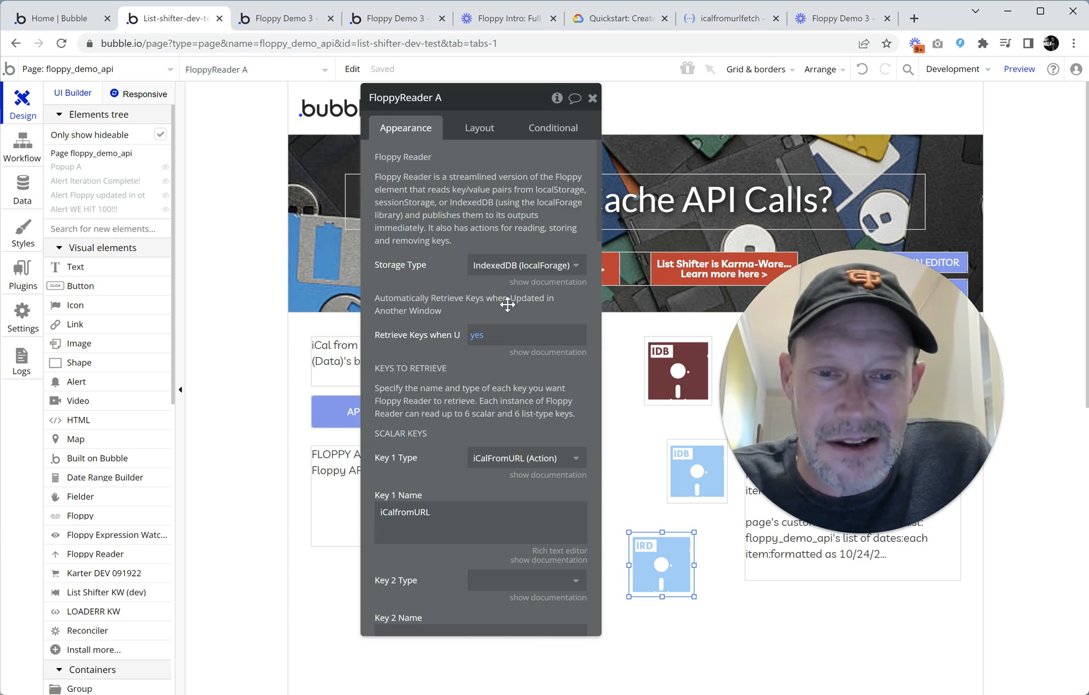
# - Check FloppyReader A's database and datastore names and compare its datastore with that of the Floppy API Response element
pyautogui.scroll(-15, 444, 284)
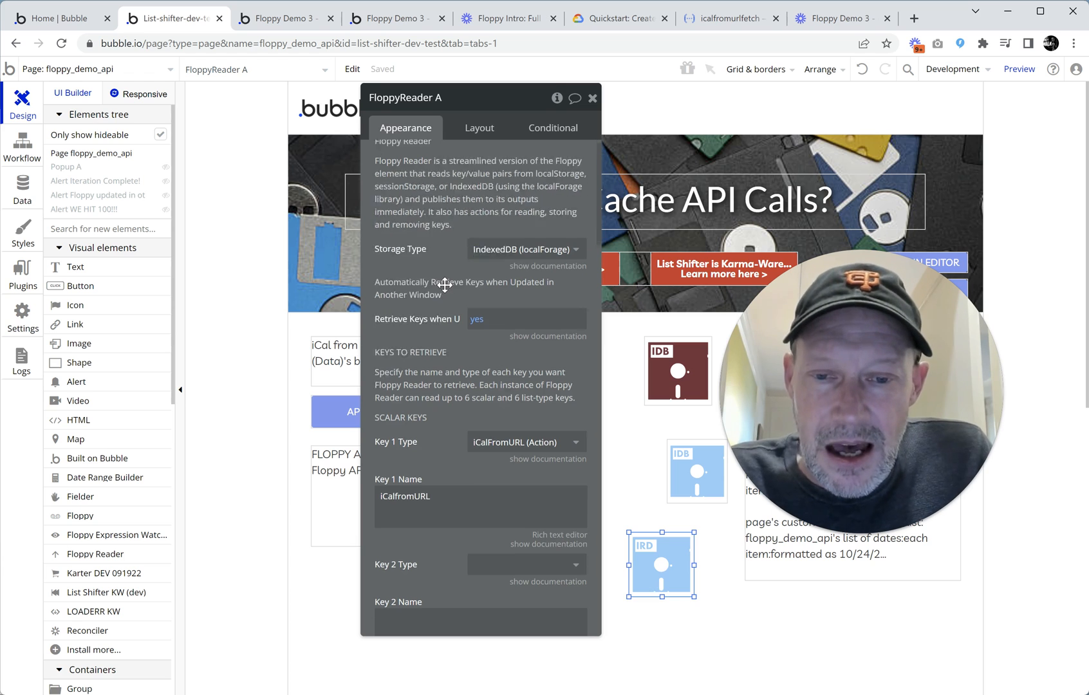
pyautogui.scroll(-11, 450, 302)
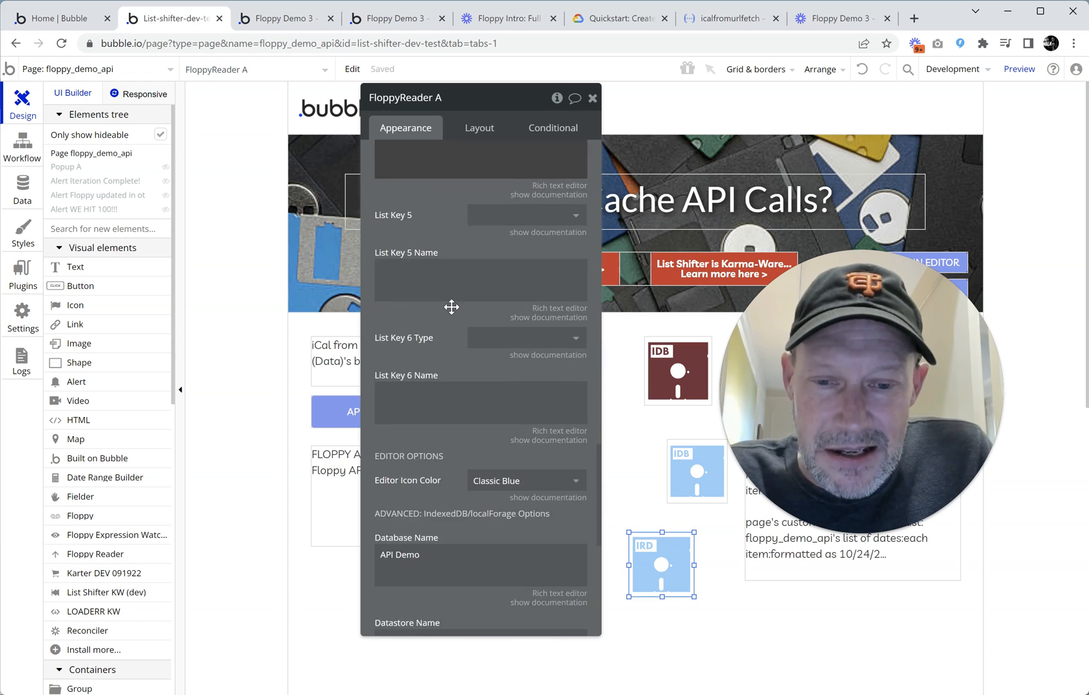
pyautogui.scroll(4, 443, 352)
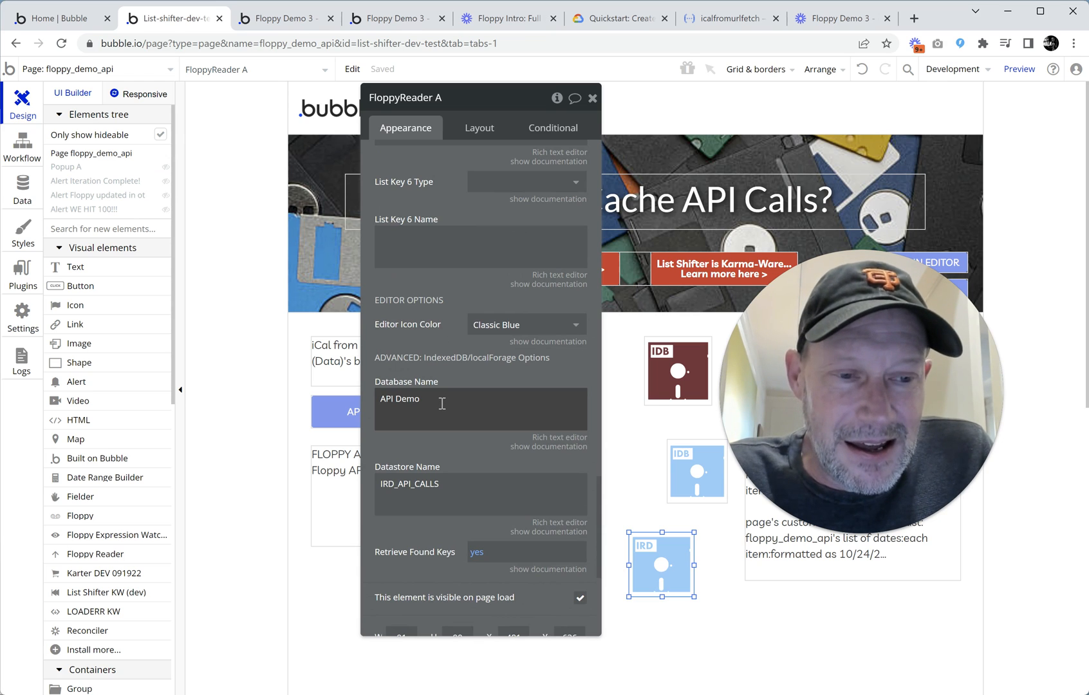
pyautogui.tripleClick(442, 398)
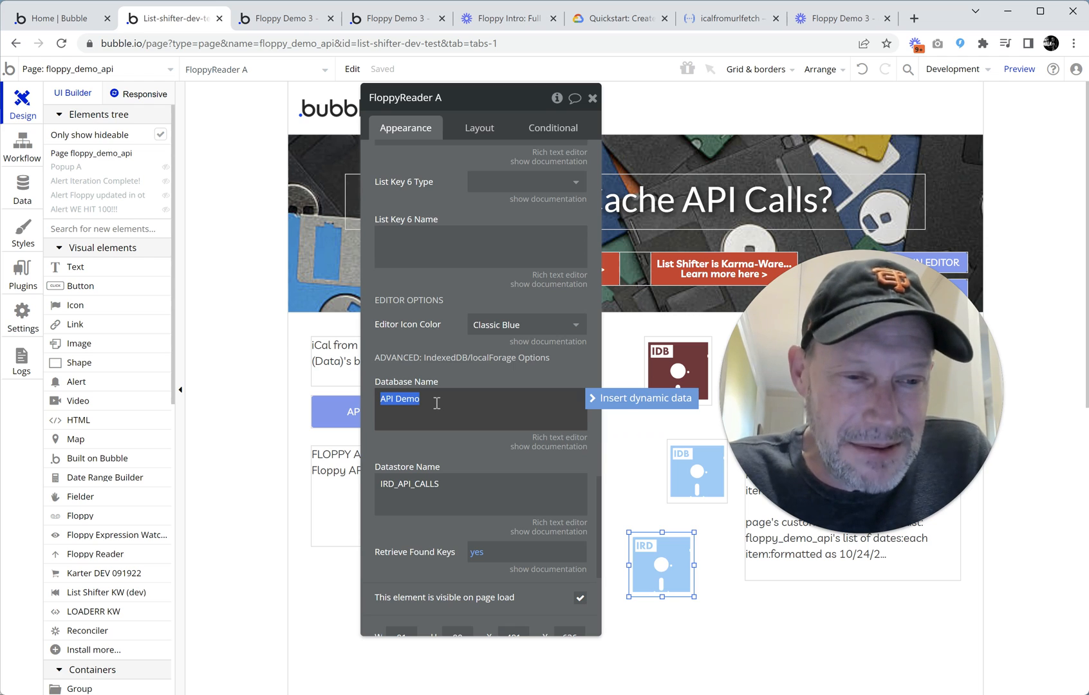
pyautogui.tripleClick(447, 487)
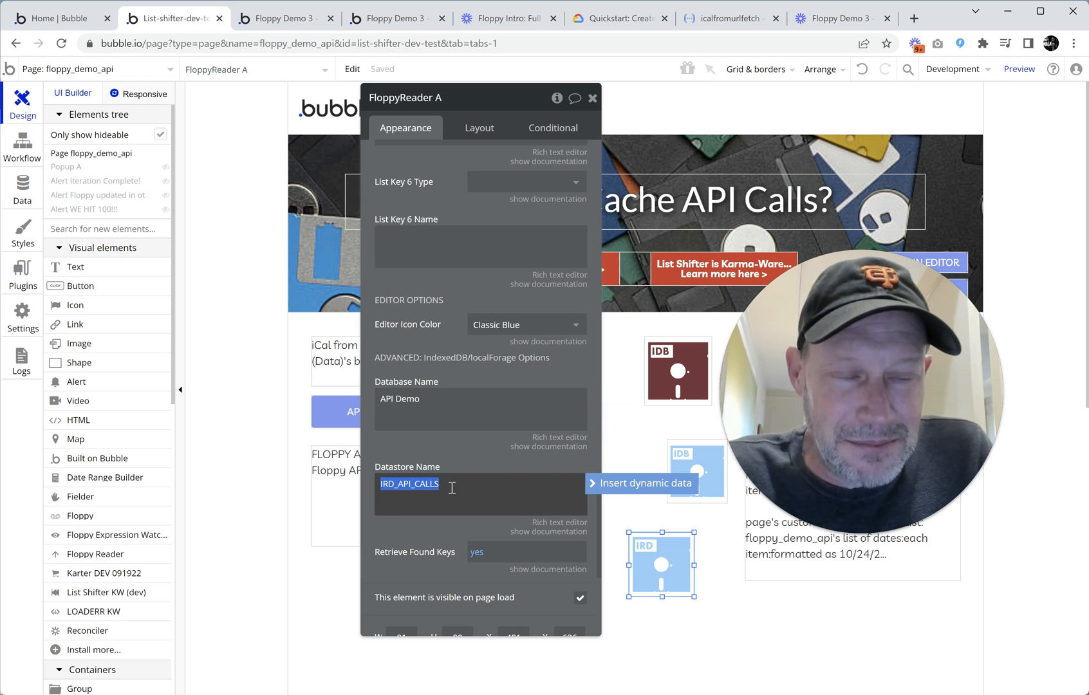
pyautogui.click(668, 369)
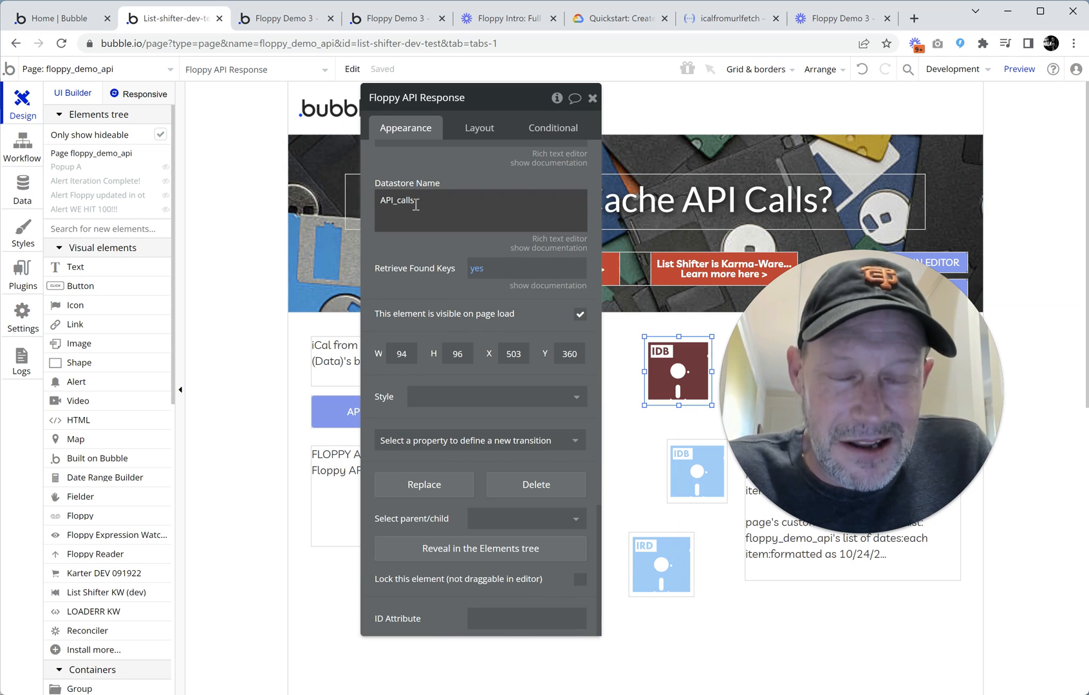
pyautogui.click(673, 573)
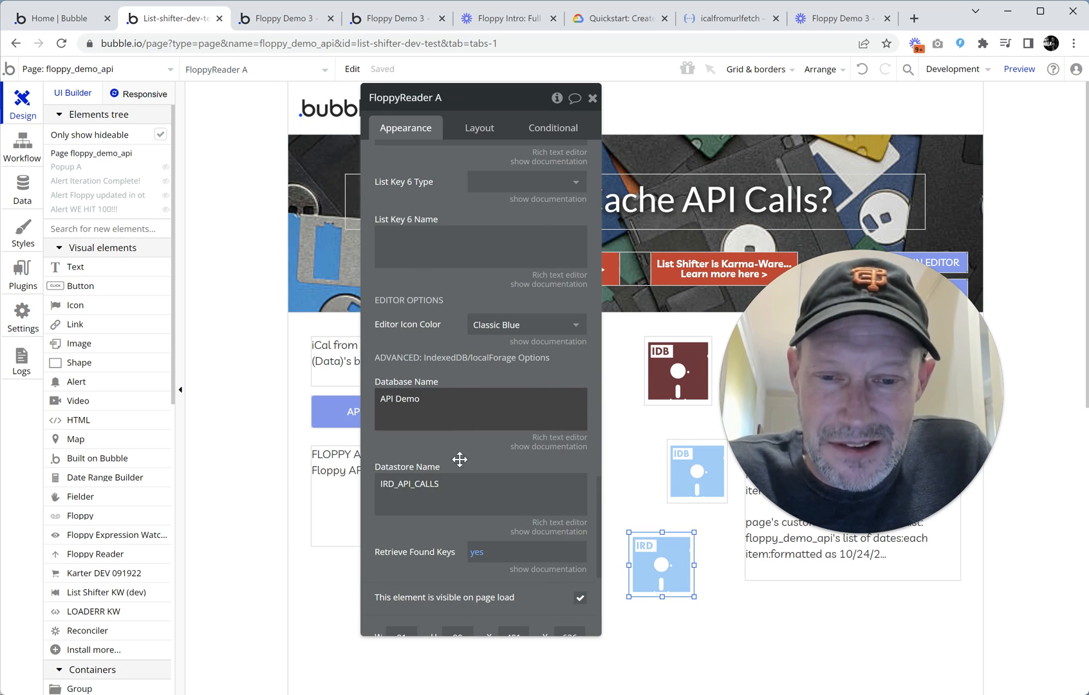
pyautogui.tripleClick(445, 488)
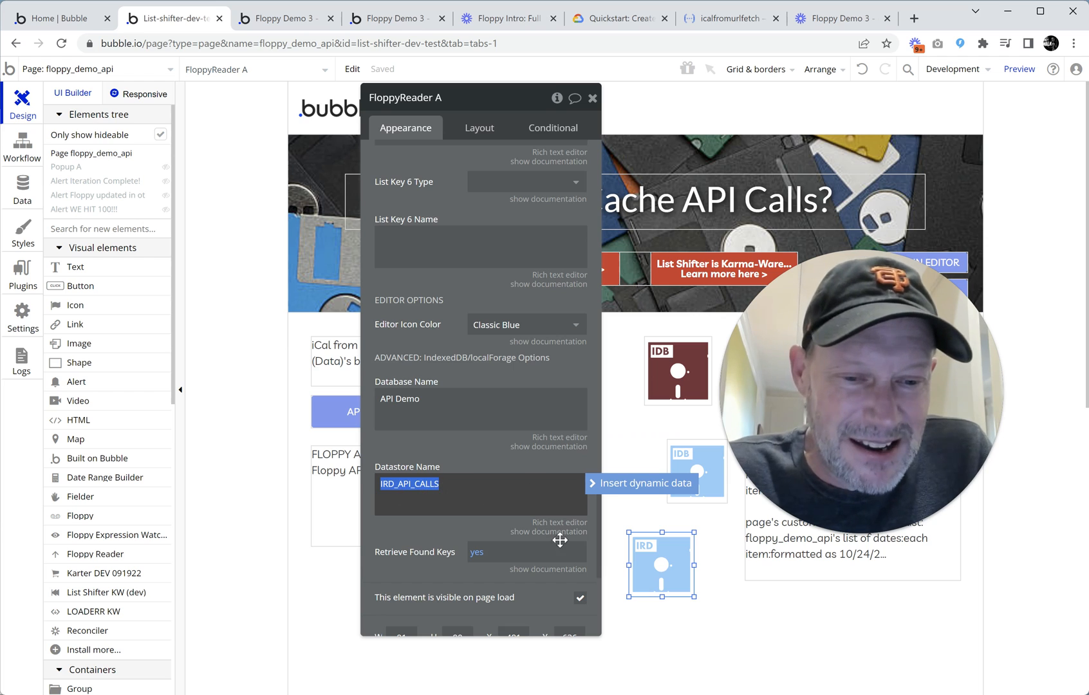
# - Try localStorage as FloppyReader A's storage type, look over its key settings, and restore IndexedDB (localForage)
pyautogui.click(653, 559)
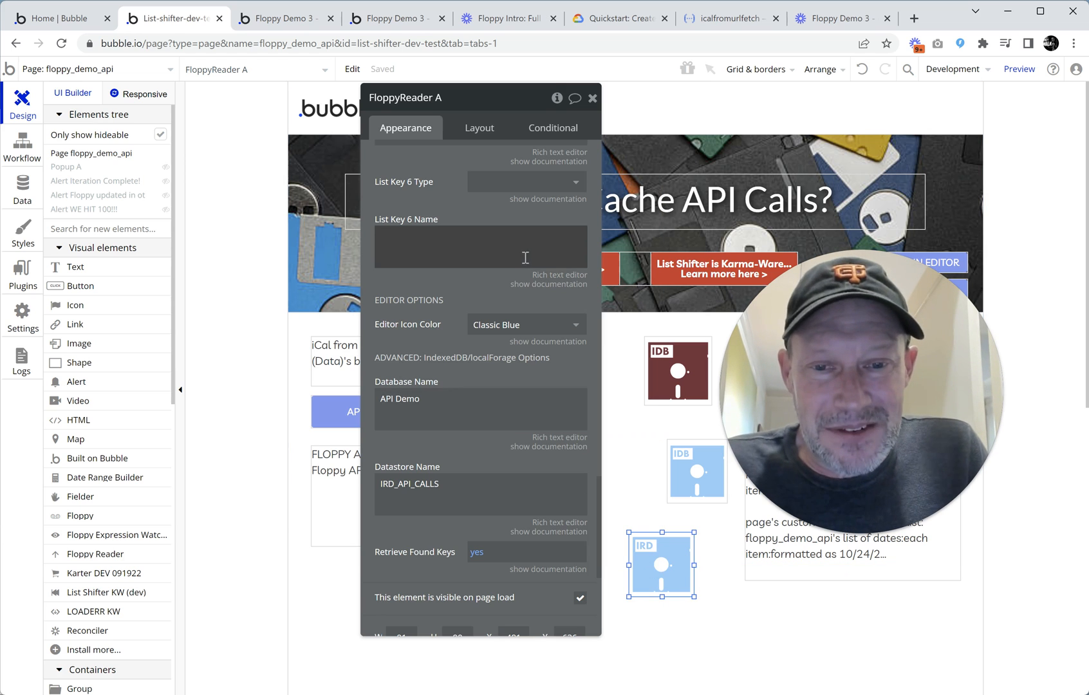
pyautogui.scroll(15, 525, 255)
pyautogui.scroll(10, 492, 272)
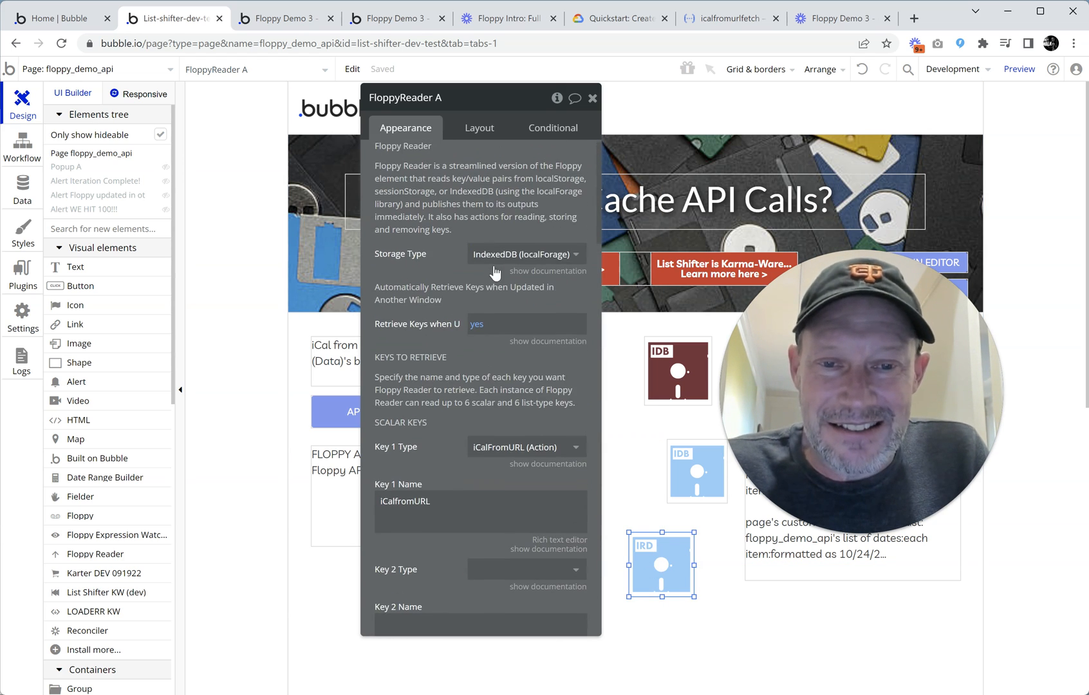
pyautogui.click(503, 267)
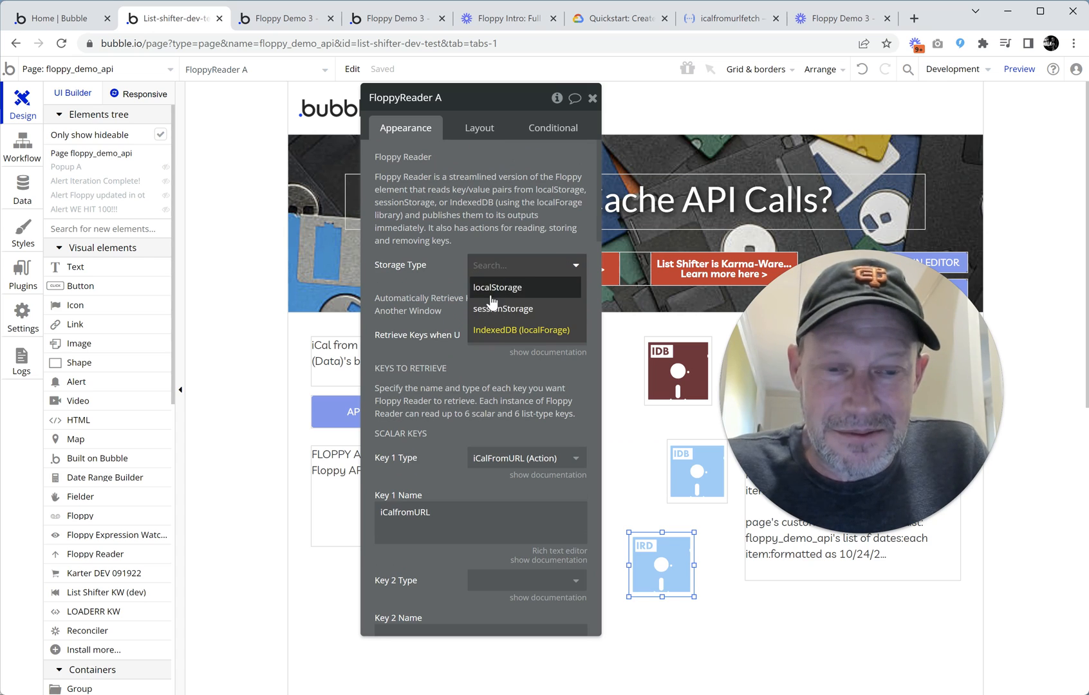
pyautogui.click(491, 288)
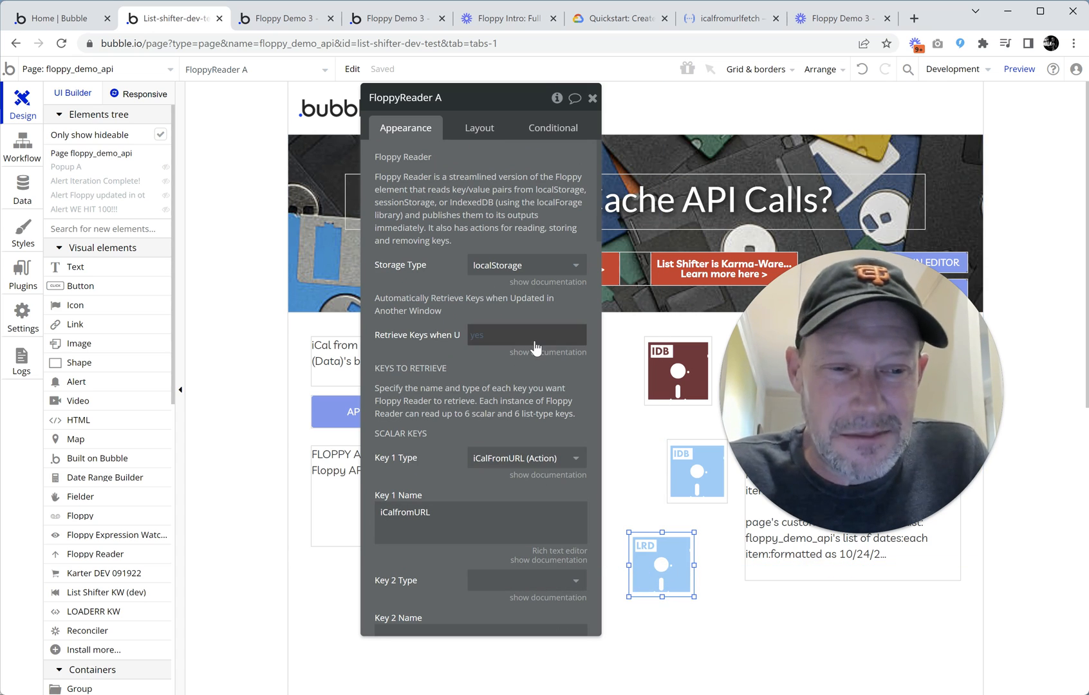
pyautogui.scroll(-9, 504, 325)
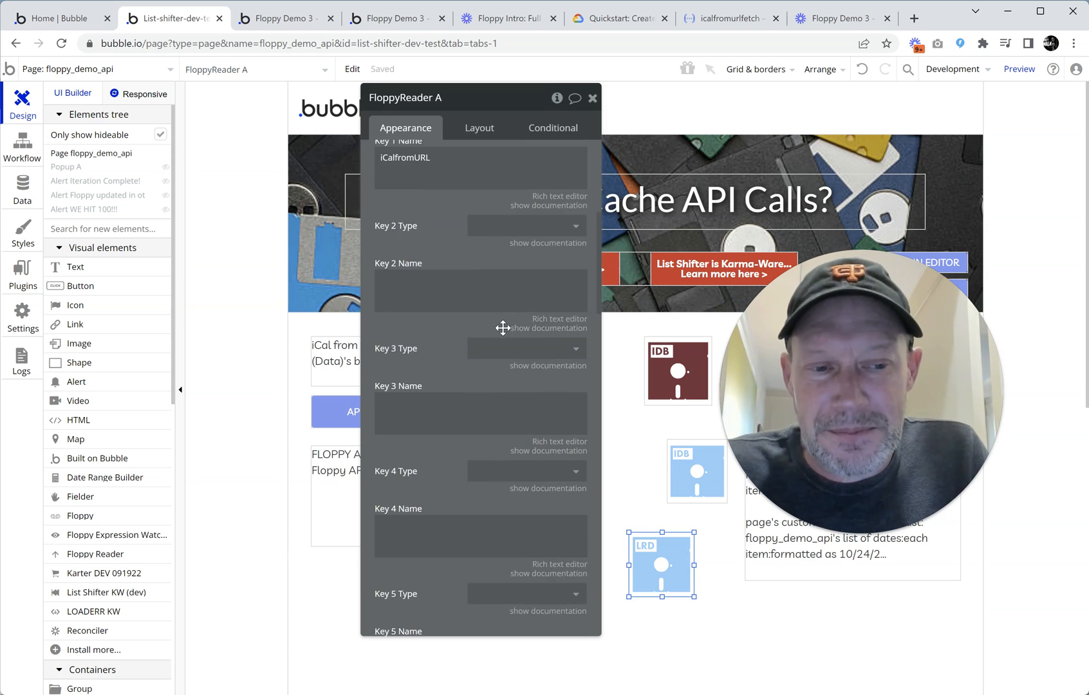
pyautogui.scroll(9, 504, 328)
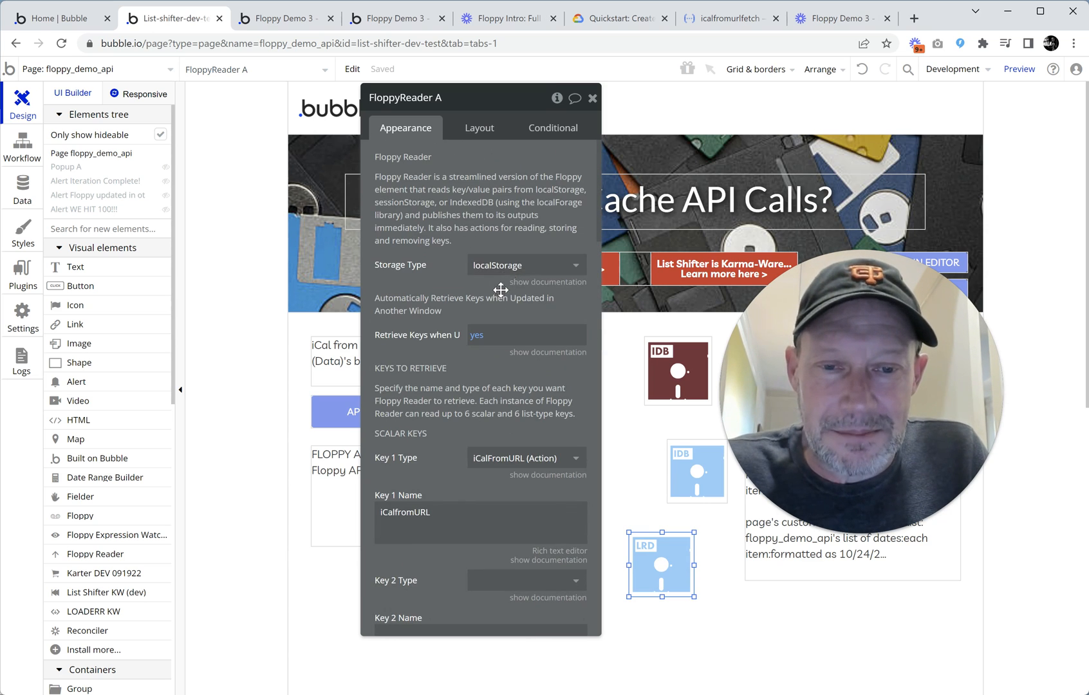
pyautogui.click(518, 264)
pyautogui.click(512, 330)
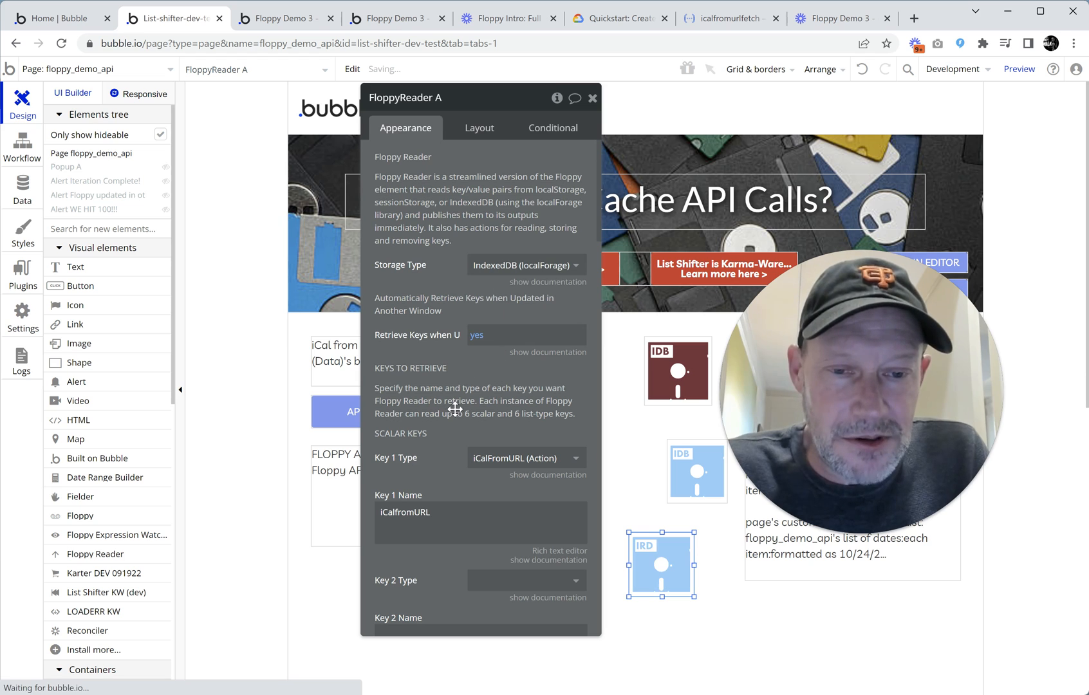
# - Set FloppyReader A's editor icon color to Hot Pink
pyautogui.scroll(-4, 454, 406)
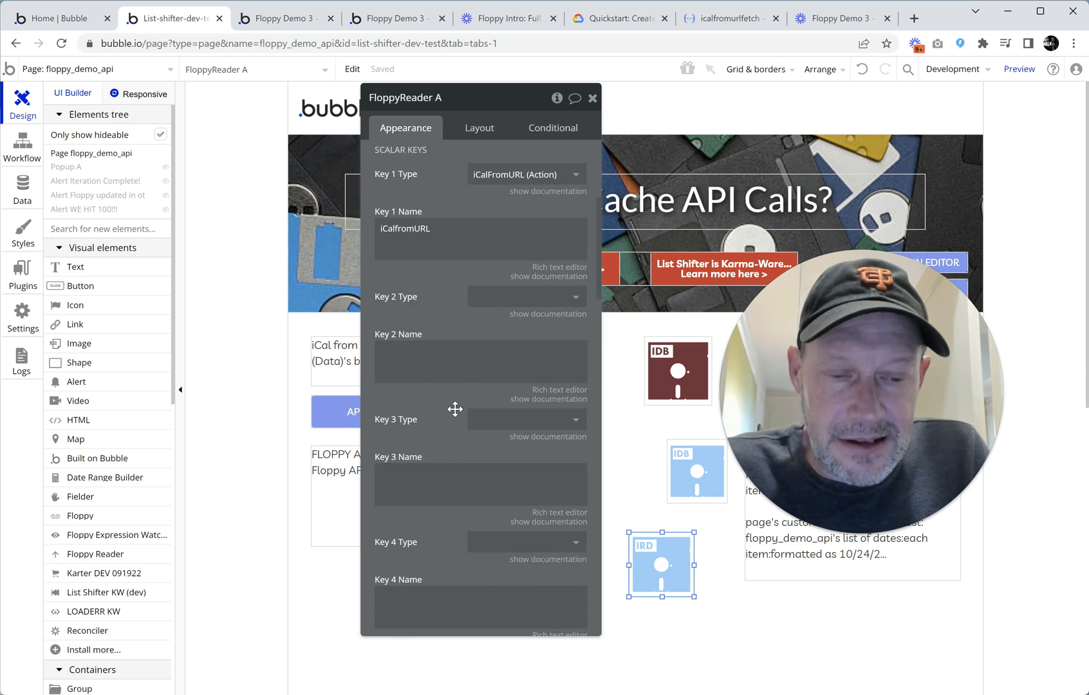
pyautogui.scroll(-8, 455, 409)
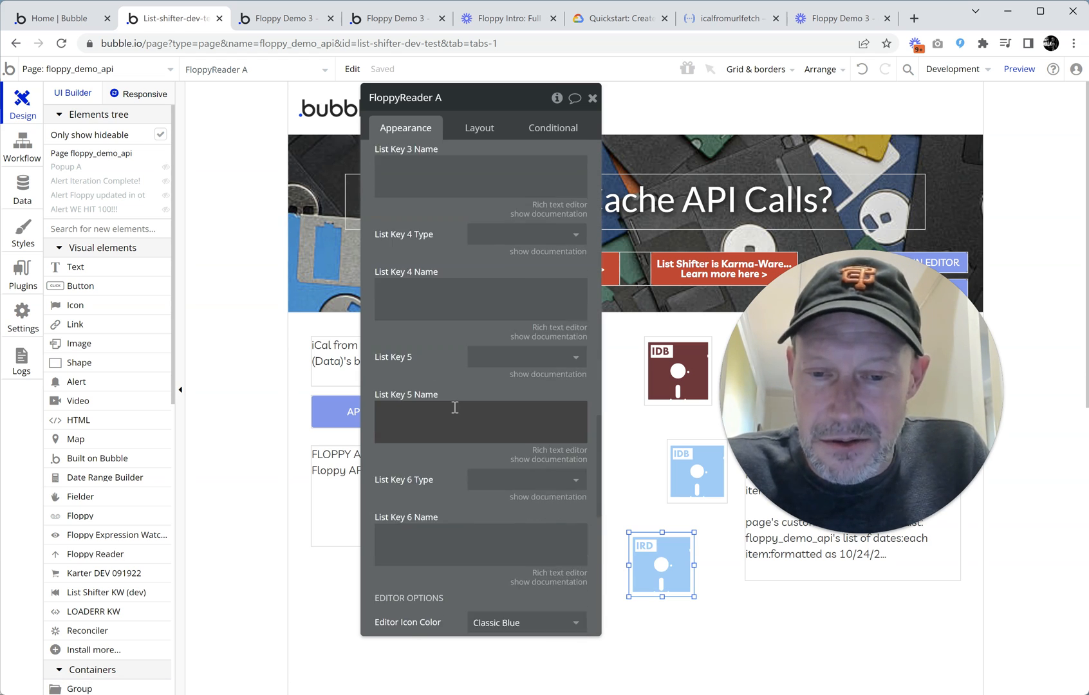
pyautogui.scroll(-3, 455, 408)
pyautogui.click(526, 410)
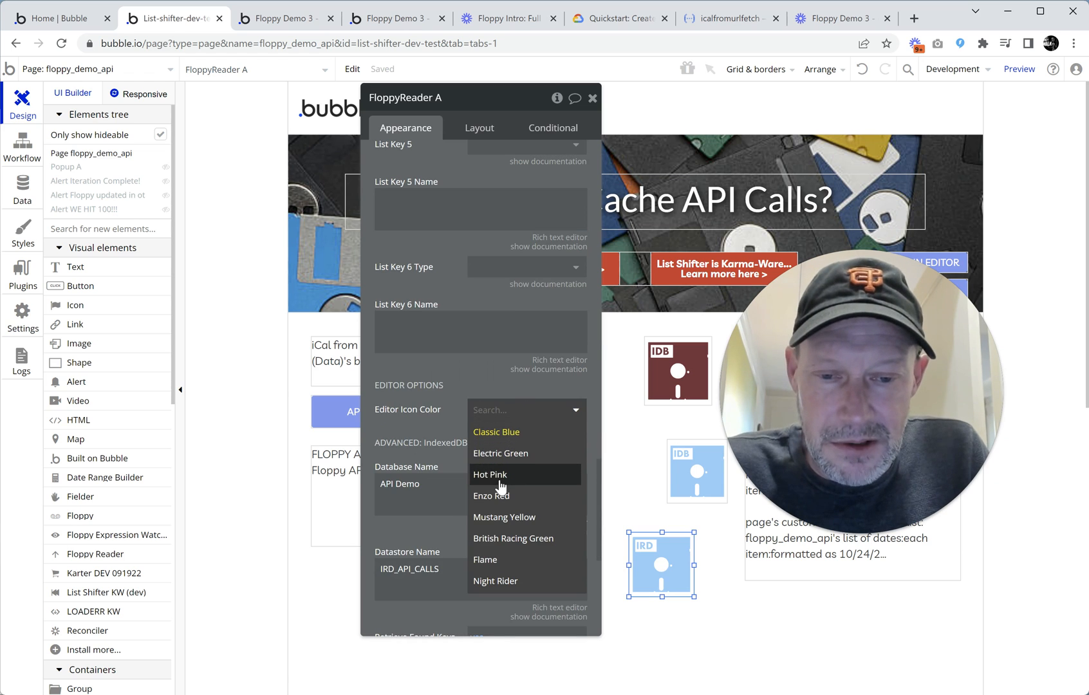
pyautogui.click(500, 477)
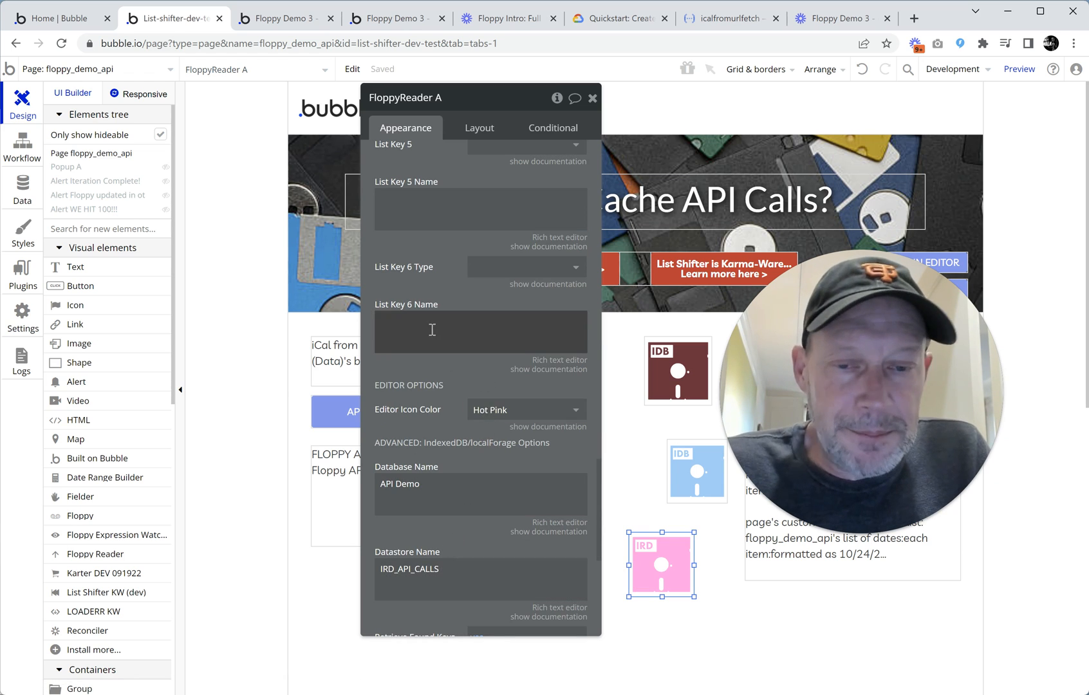
# - Change the type of FloppyReader A's scalar key 1 to iCalFromURL (Action) body Event
pyautogui.scroll(12, 432, 330)
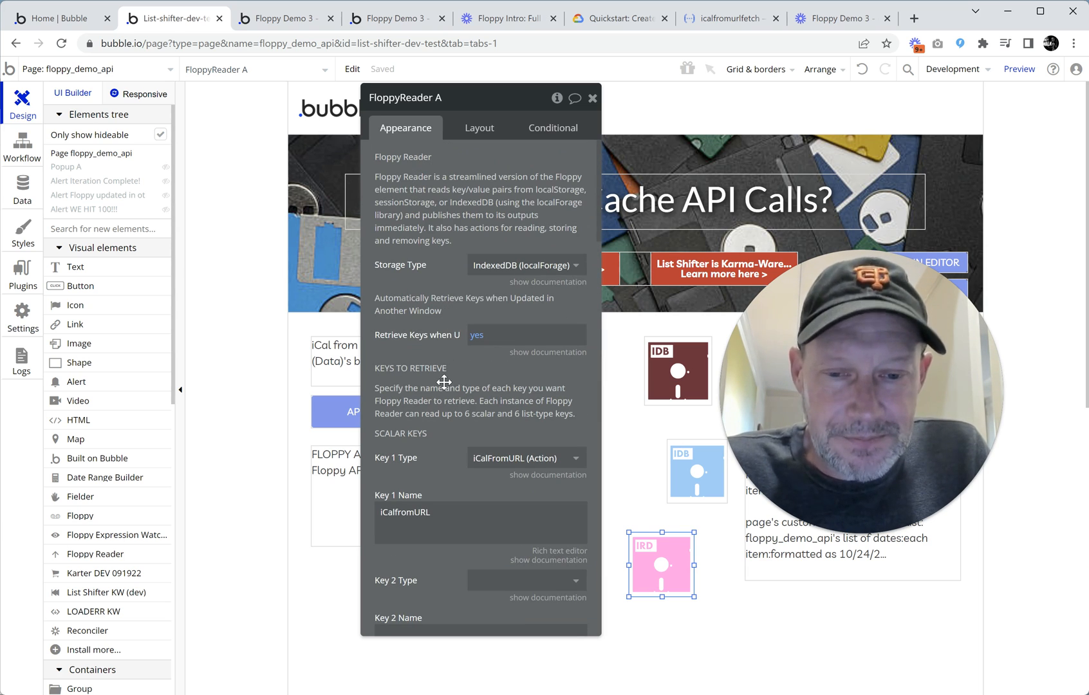
pyautogui.scroll(-3, 450, 379)
pyautogui.click(521, 257)
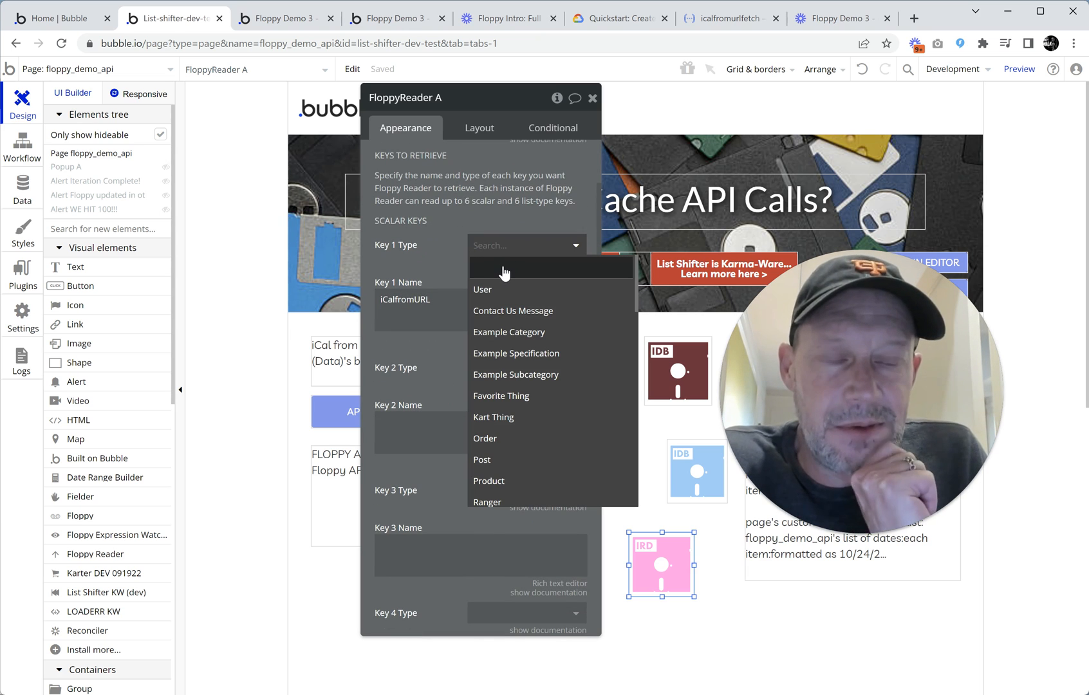
pyautogui.click(463, 240)
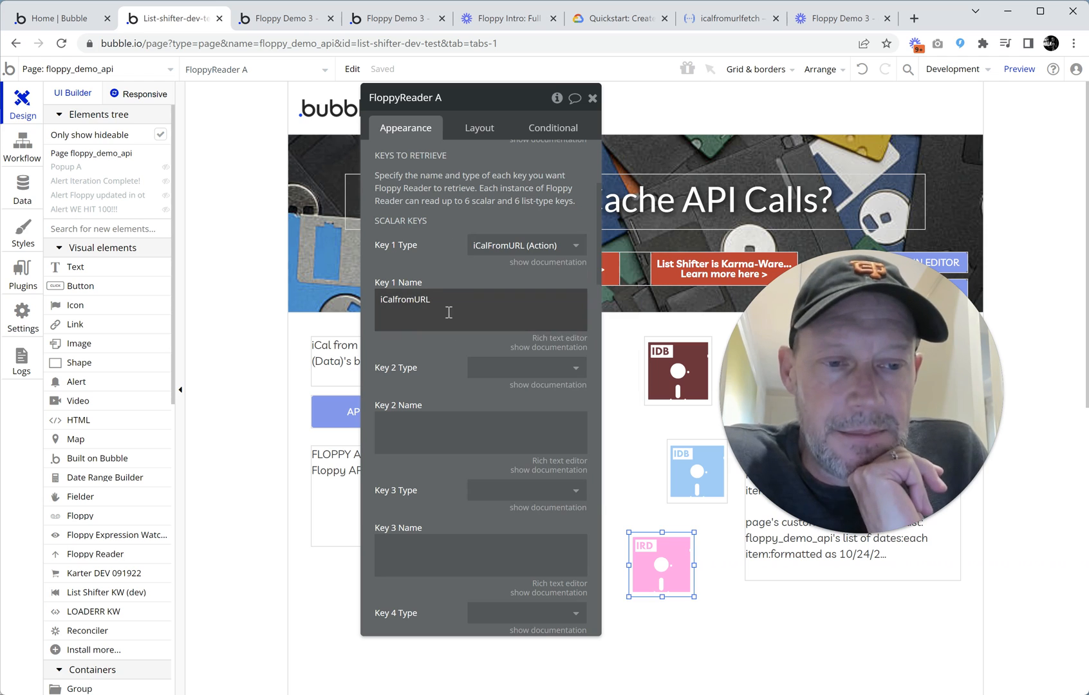
pyautogui.click(526, 250)
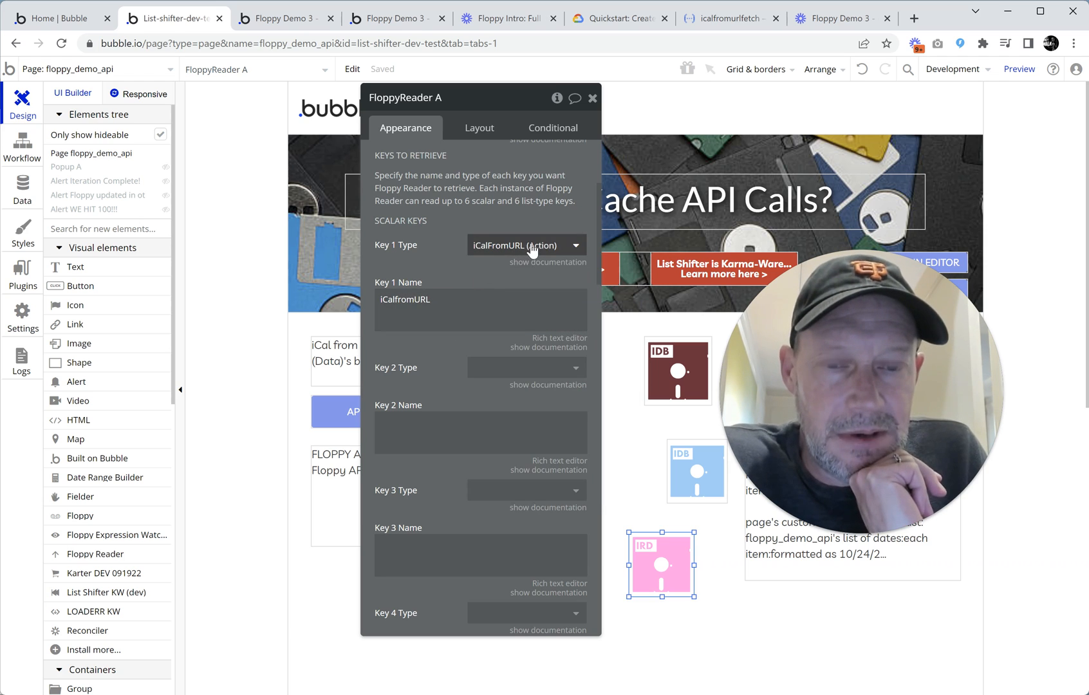
pyautogui.scroll(-3, 533, 360)
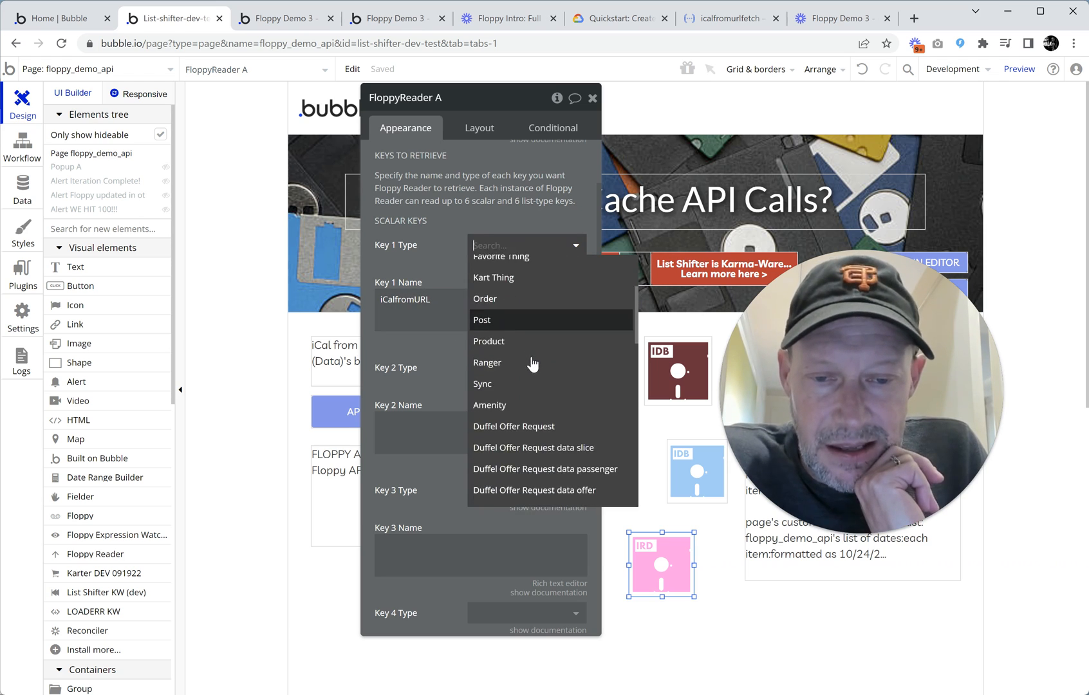
pyautogui.scroll(-4, 532, 363)
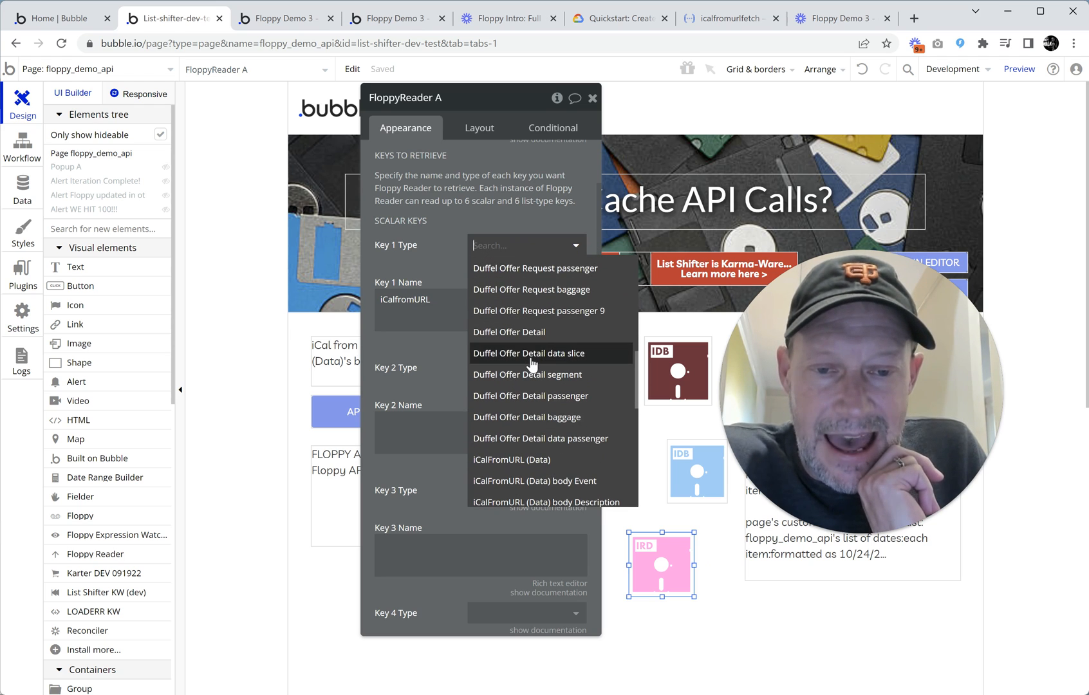
pyautogui.scroll(-2, 527, 373)
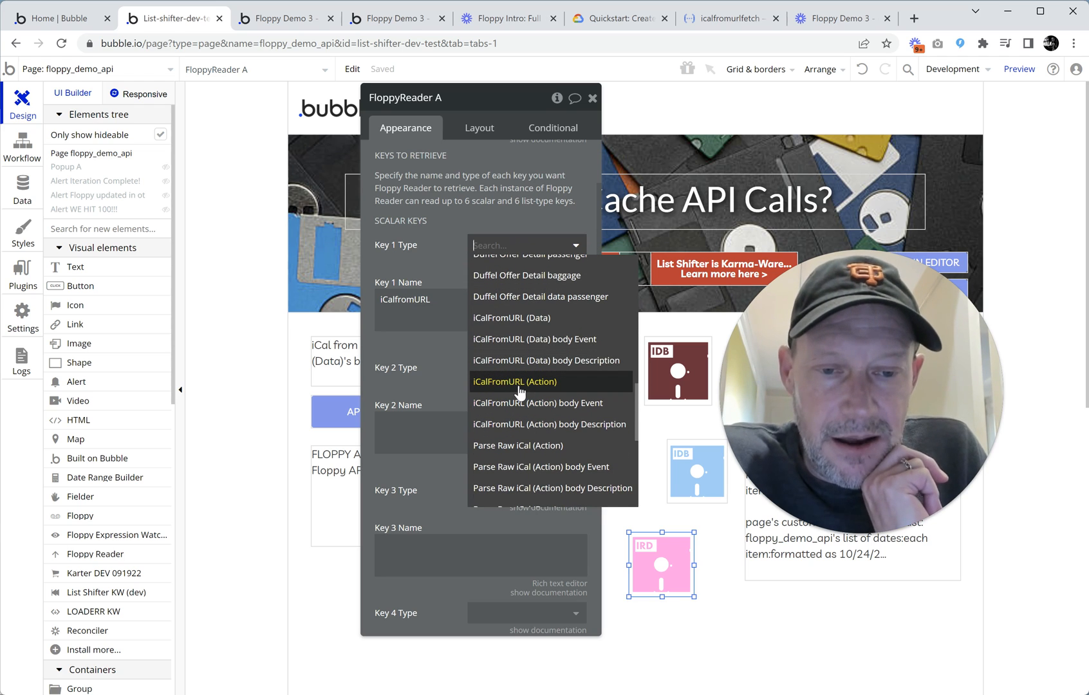
pyautogui.click(593, 407)
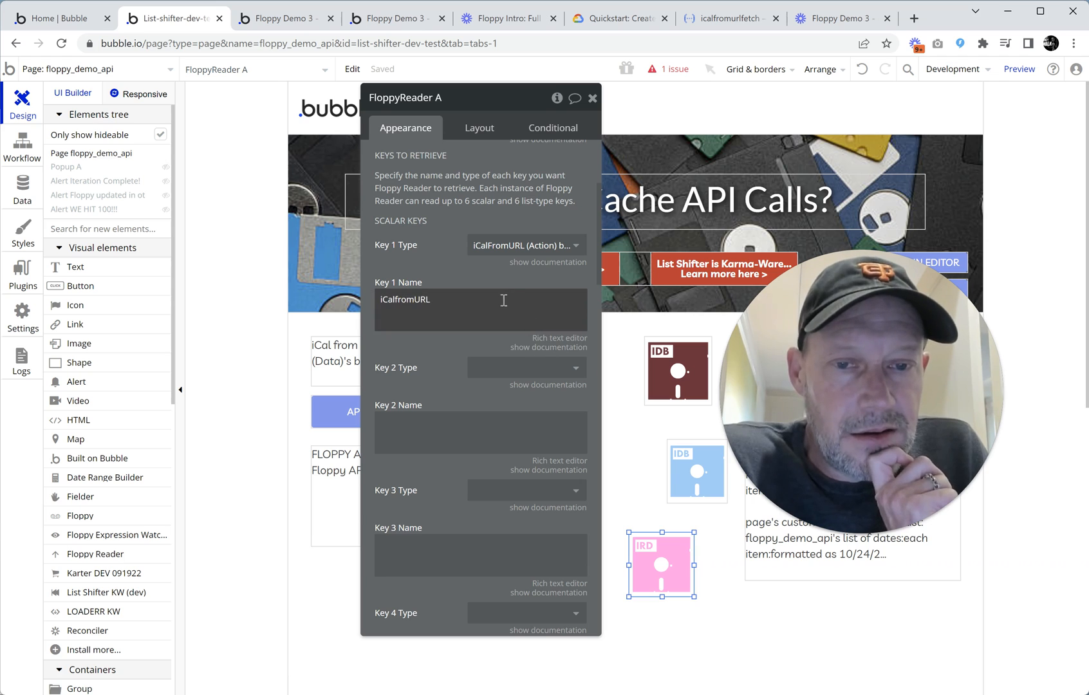
# - Recheck the available types for scalar key 1, keeping iCalFromURL (Action) body Event, and rename the key "body event"
pyautogui.doubleClick(482, 300)
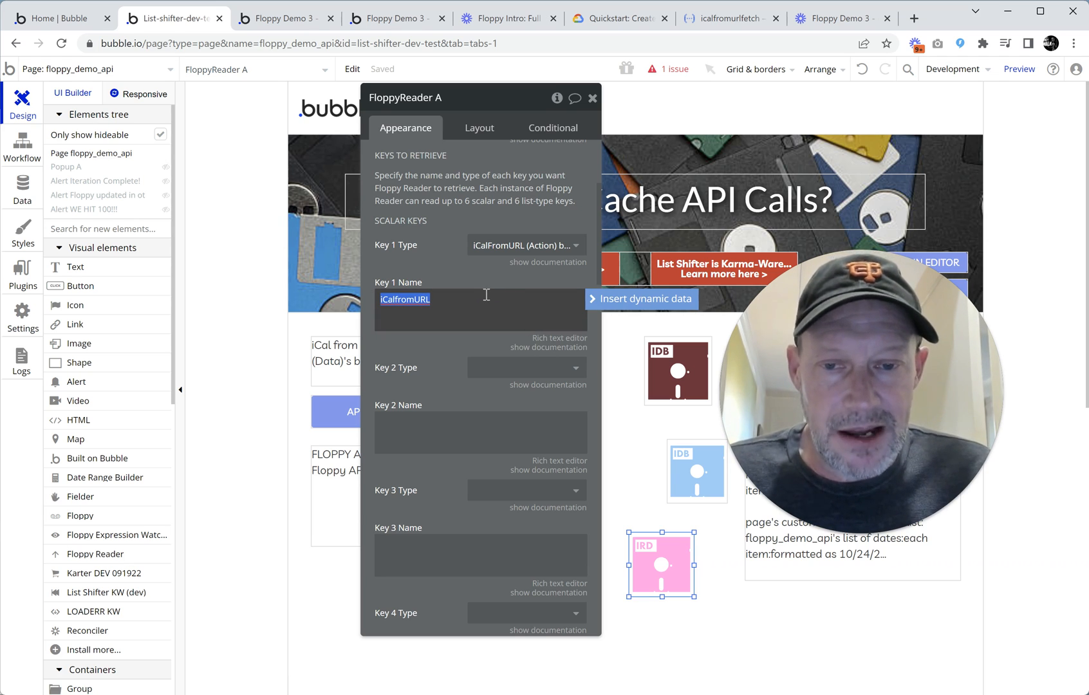
pyautogui.click(529, 254)
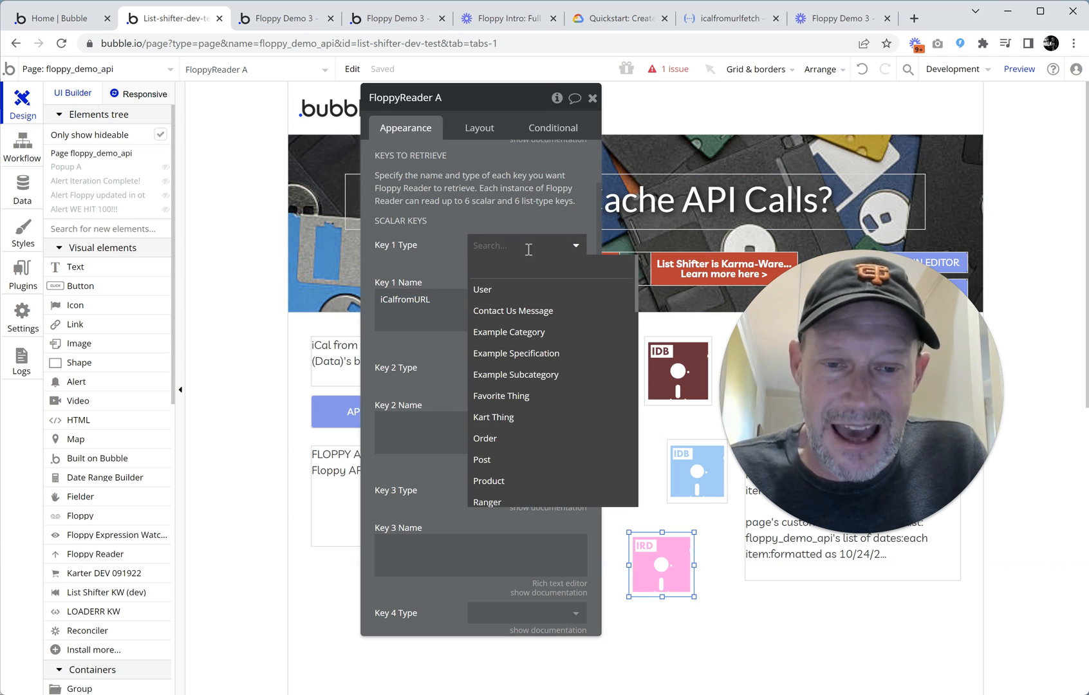
pyautogui.scroll(-10, 518, 360)
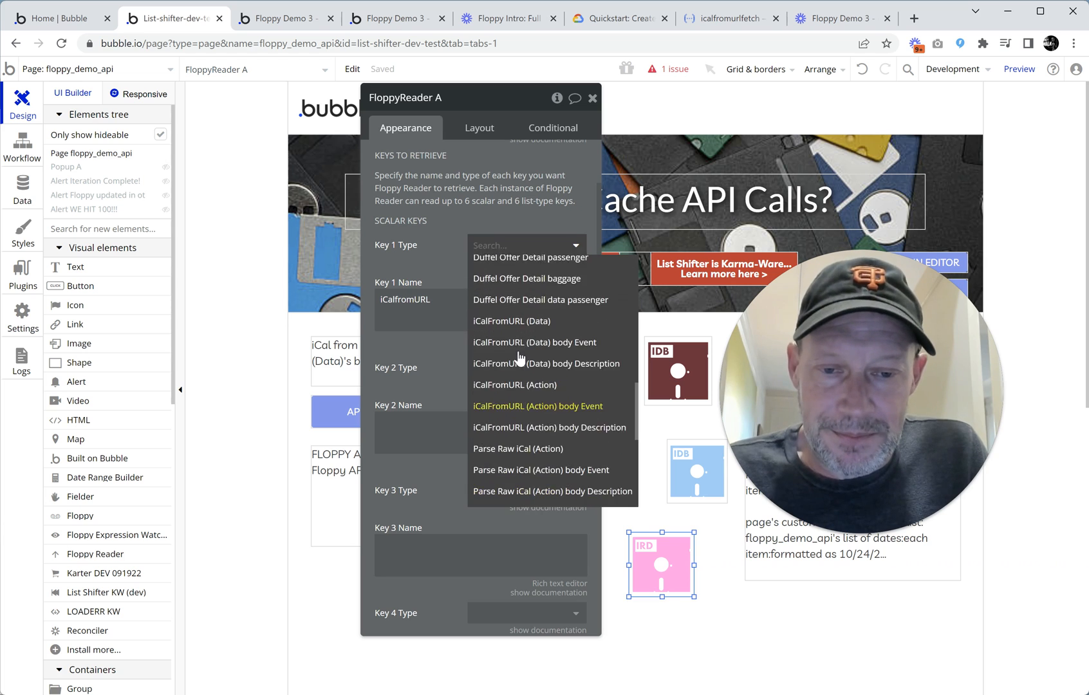
pyautogui.scroll(3, 528, 372)
pyautogui.scroll(2, 527, 371)
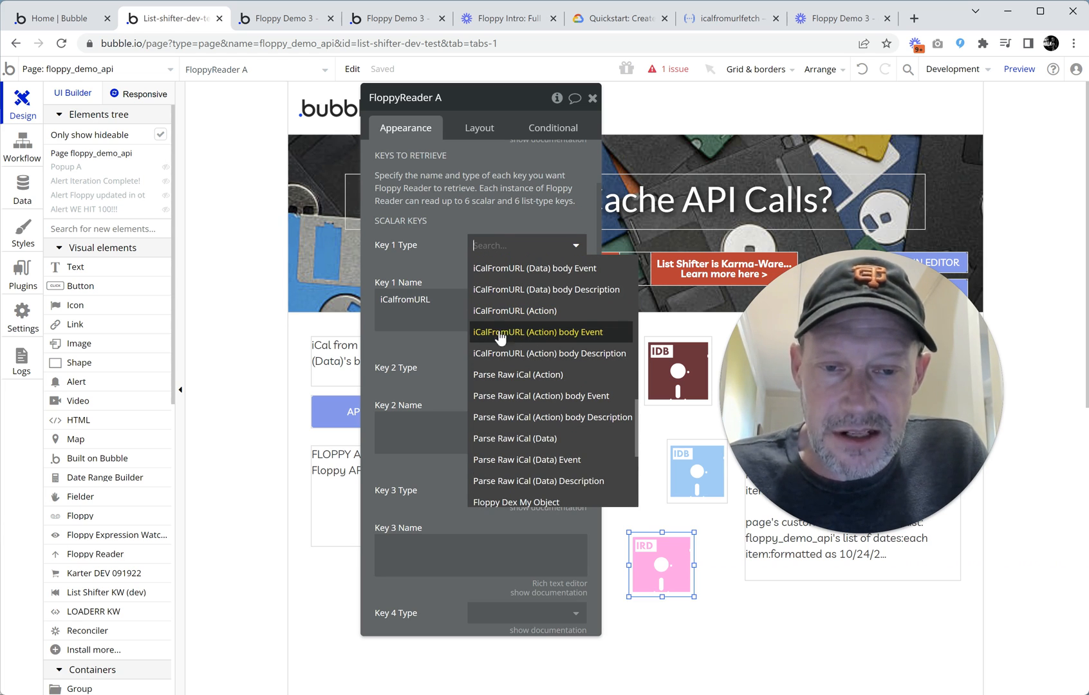
pyautogui.click(528, 332)
pyautogui.doubleClick(429, 298)
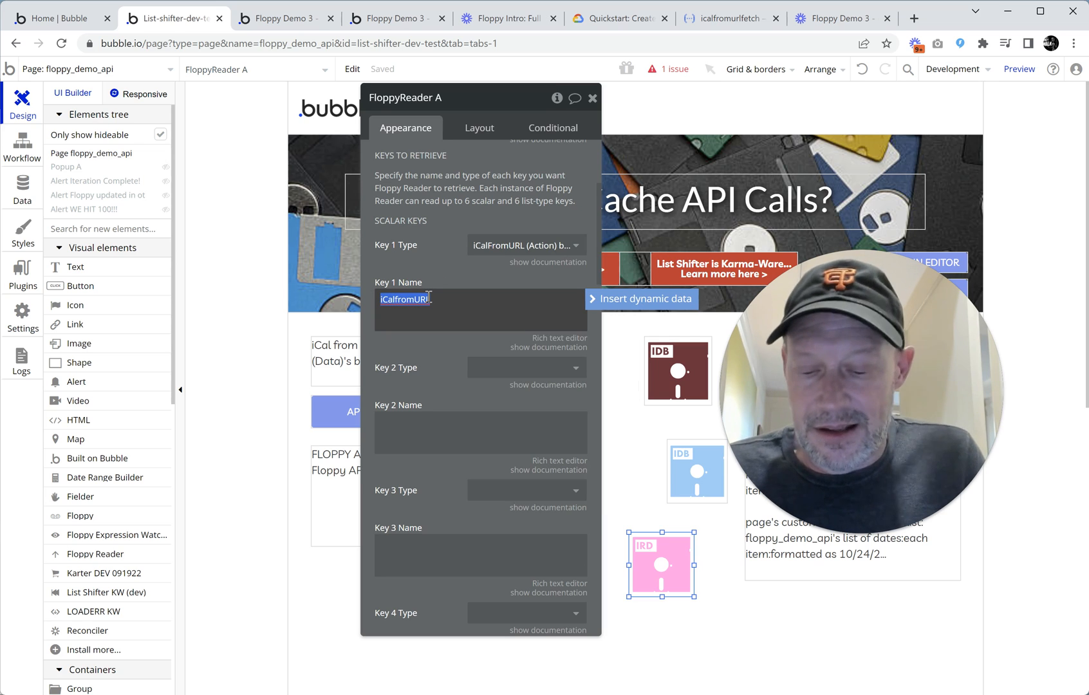
pyautogui.write('body event')
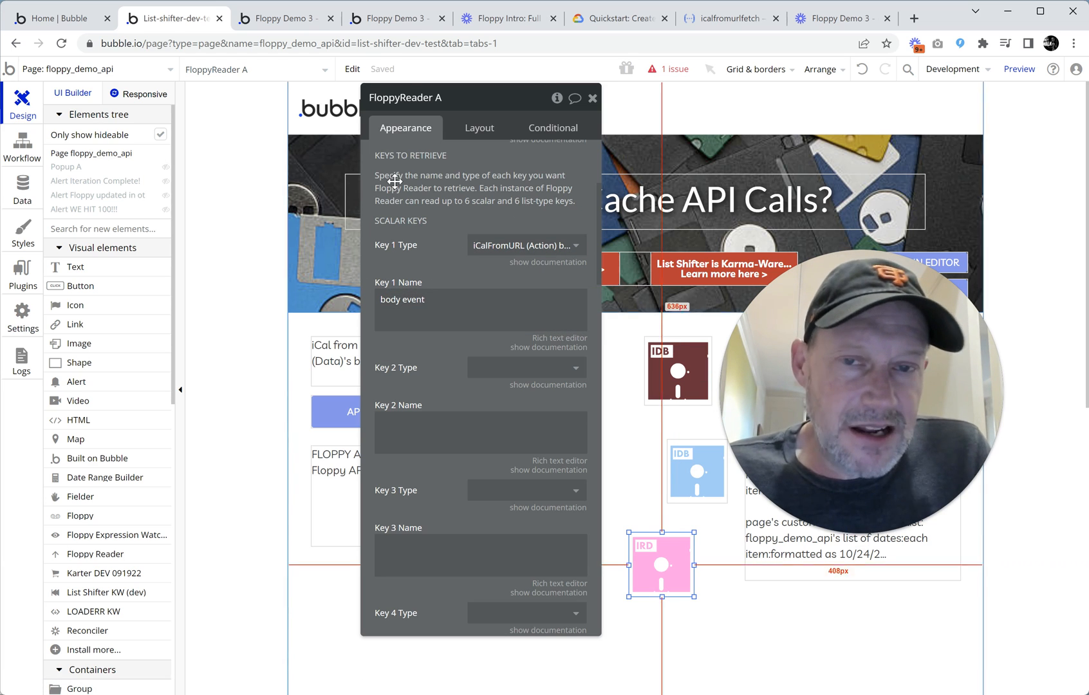
# - Open the Store Keys FloppyReader A action in the Button API Call workflow and review its scalar and list key fields
pyautogui.click(37, 162)
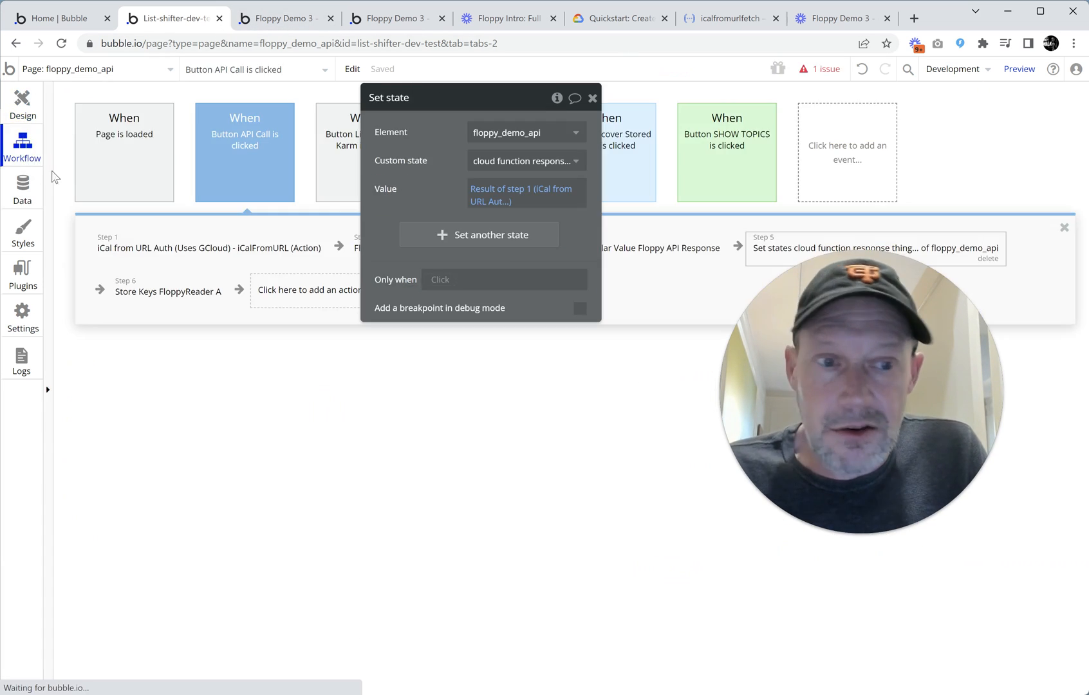
pyautogui.moveTo(489, 110); pyautogui.dragTo(489, 323)
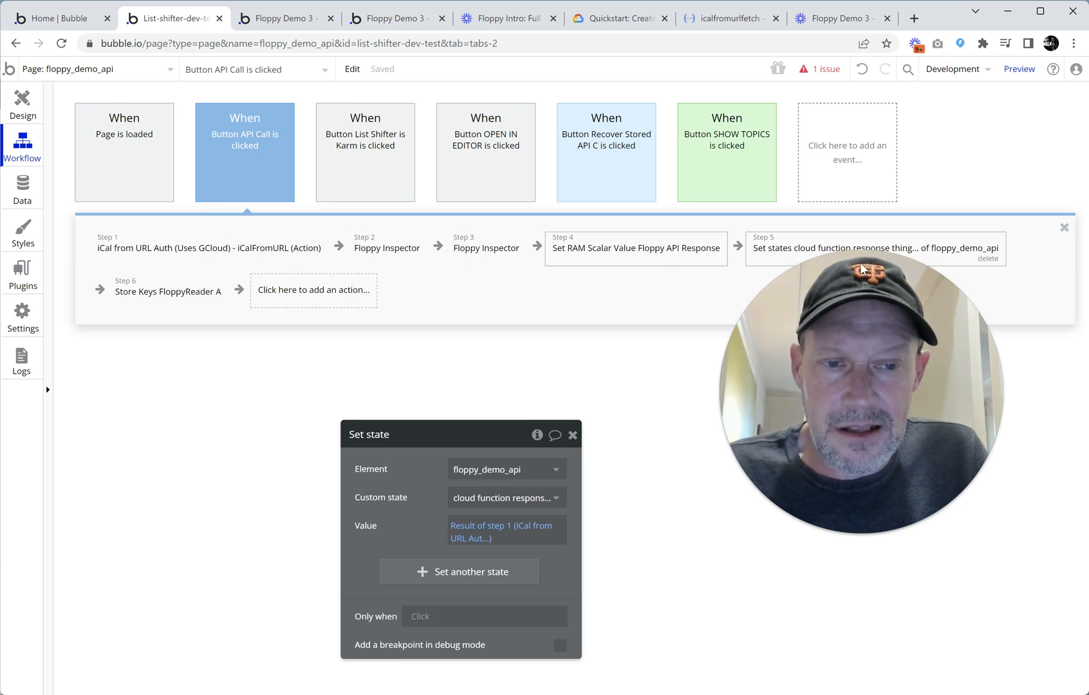
pyautogui.click(167, 299)
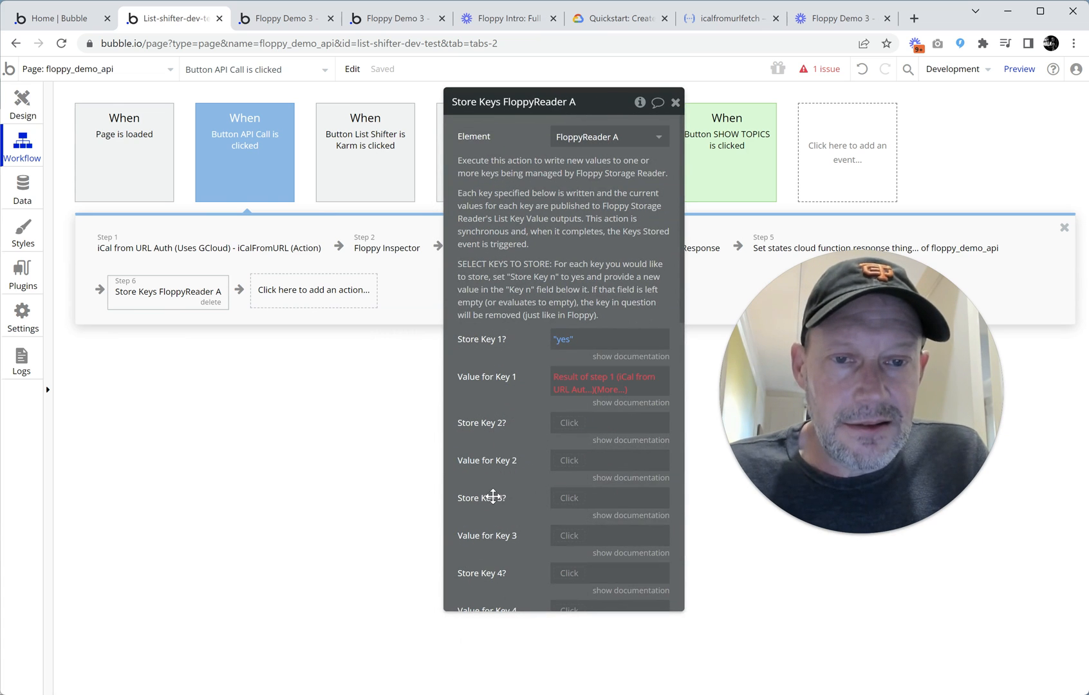
pyautogui.scroll(-10, 528, 374)
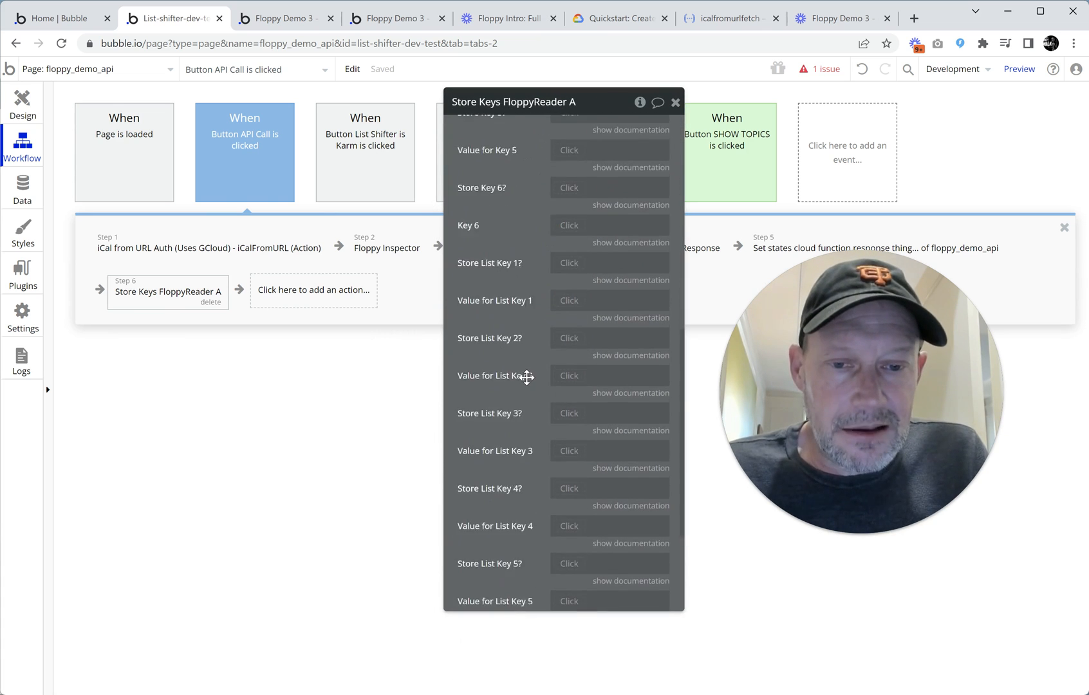
pyautogui.scroll(10, 509, 395)
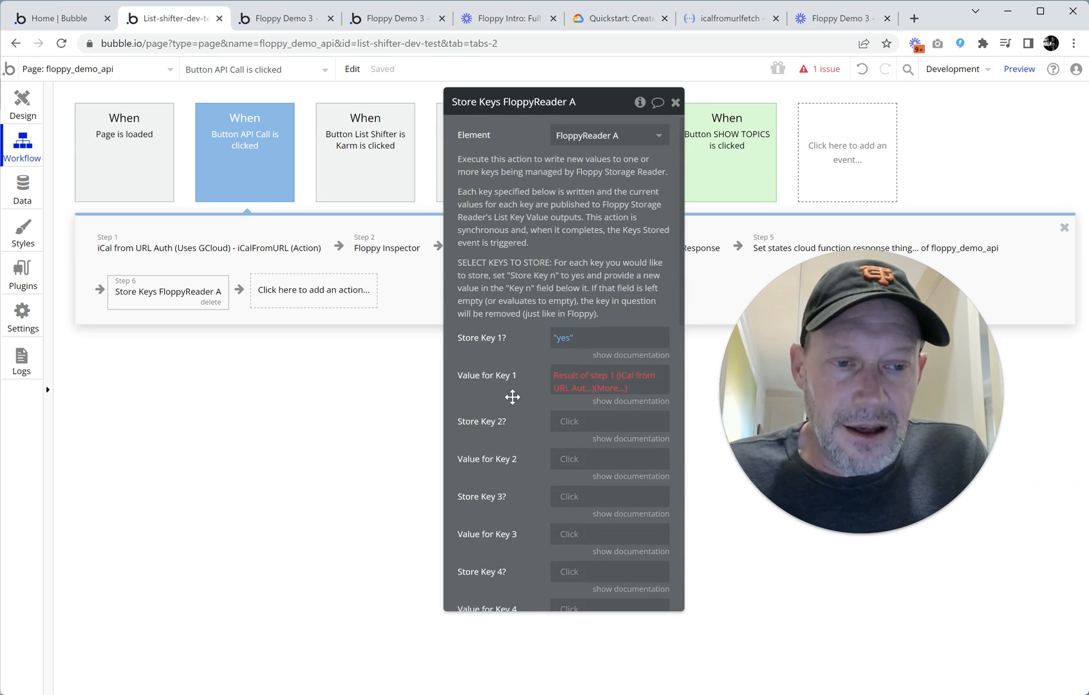
pyautogui.scroll(-5, 518, 335)
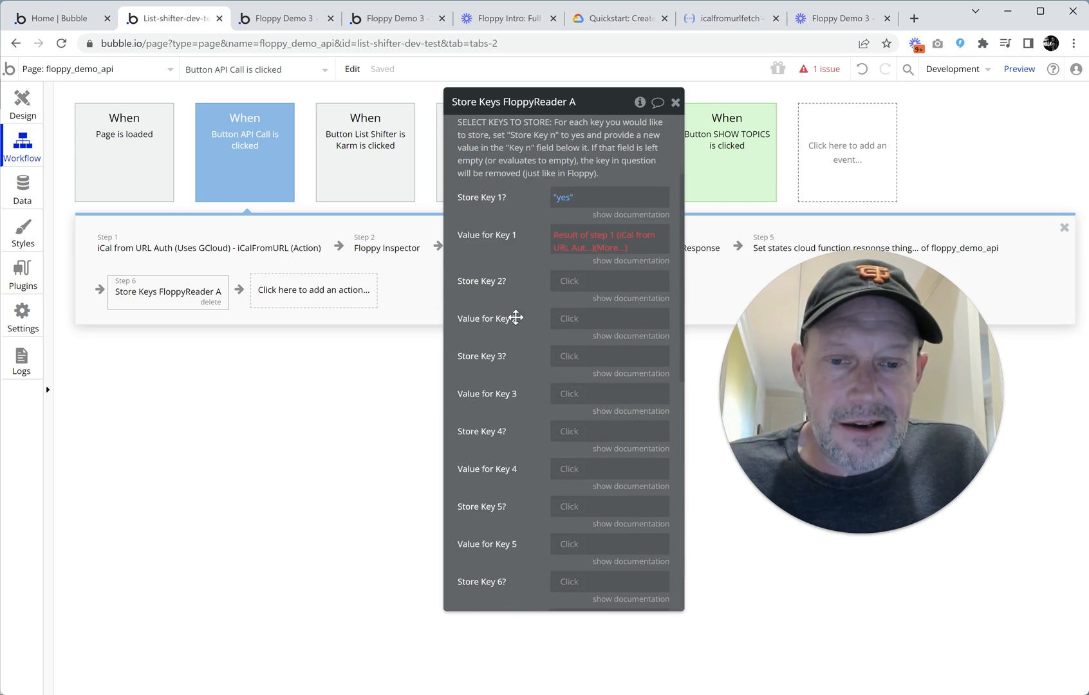
pyautogui.scroll(-5, 512, 322)
pyautogui.scroll(7, 502, 435)
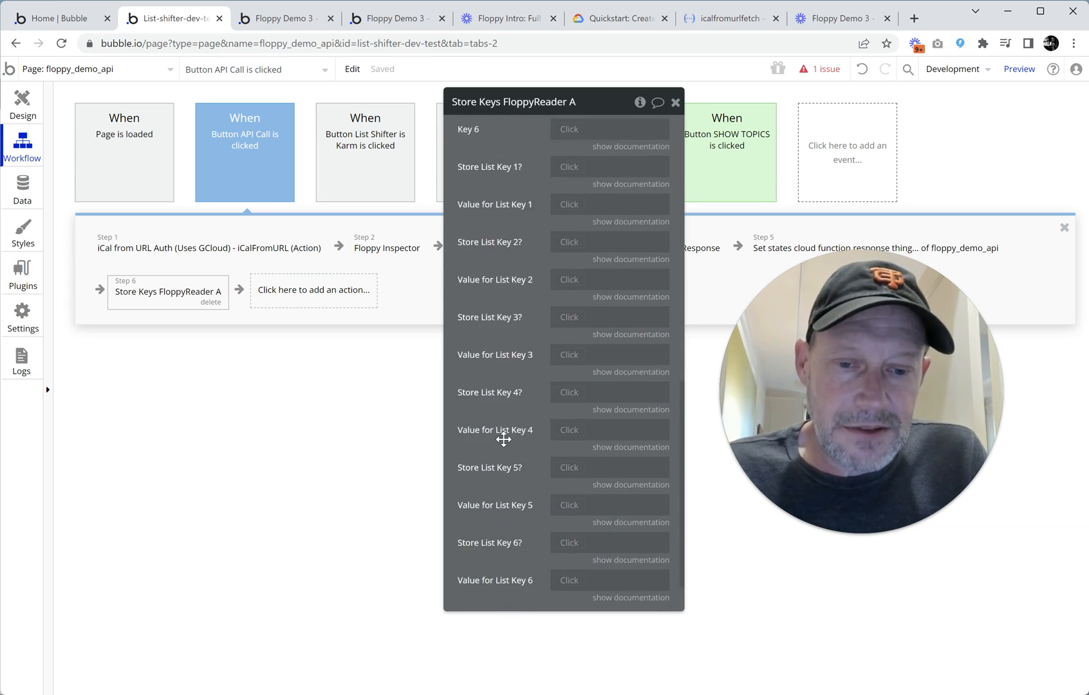
pyautogui.scroll(3, 496, 441)
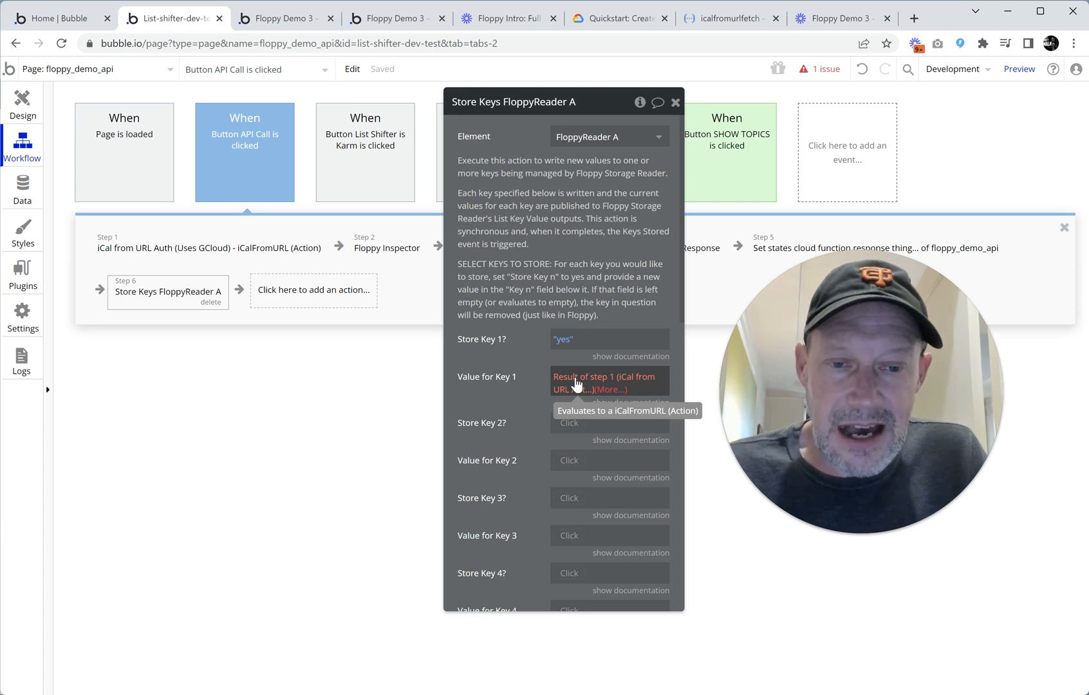
# - Try to set Value for Key 1 in the Store Keys FloppyReader A action to step 1's body Event
pyautogui.click(577, 384)
pyautogui.click(582, 439)
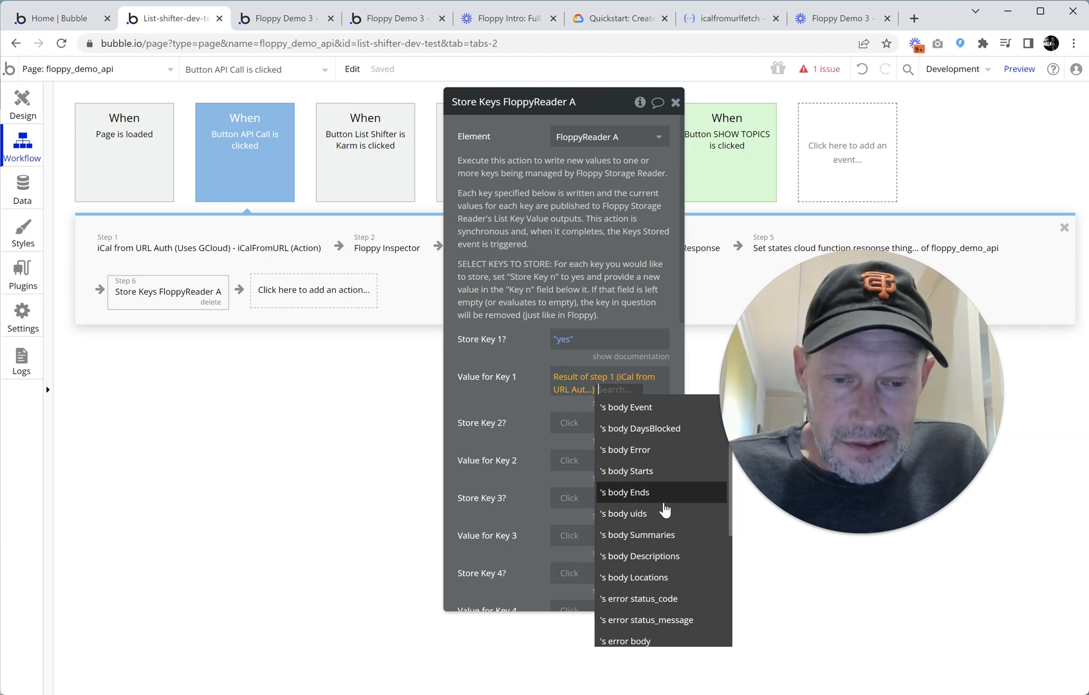
pyautogui.scroll(-2, 665, 510)
pyautogui.scroll(2, 661, 502)
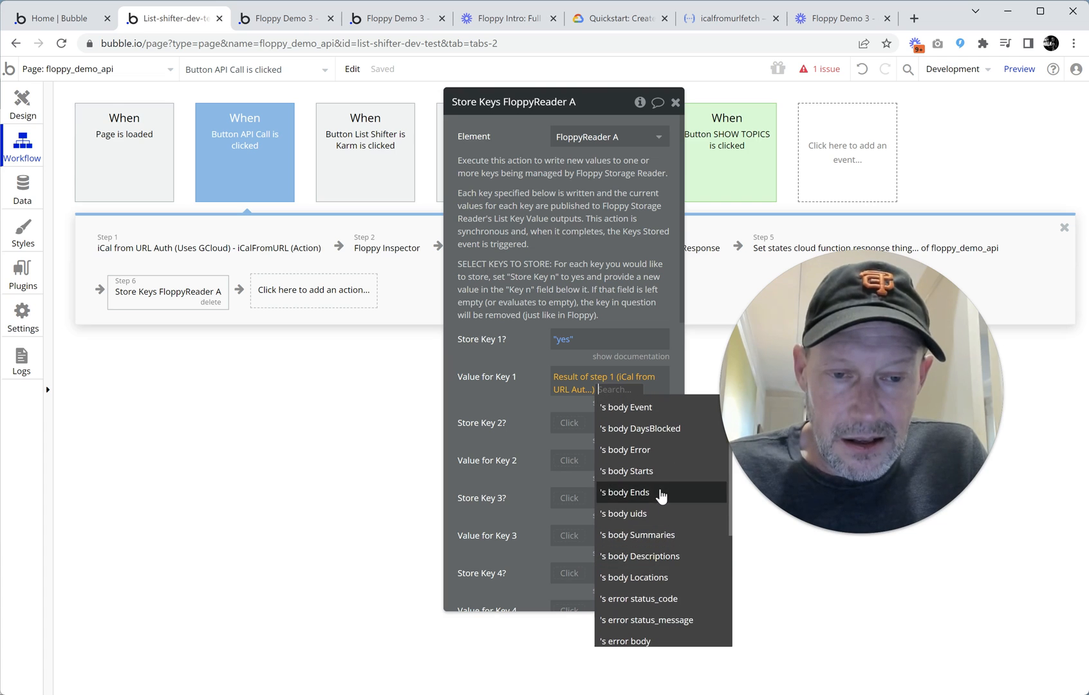
pyautogui.scroll(-3, 659, 499)
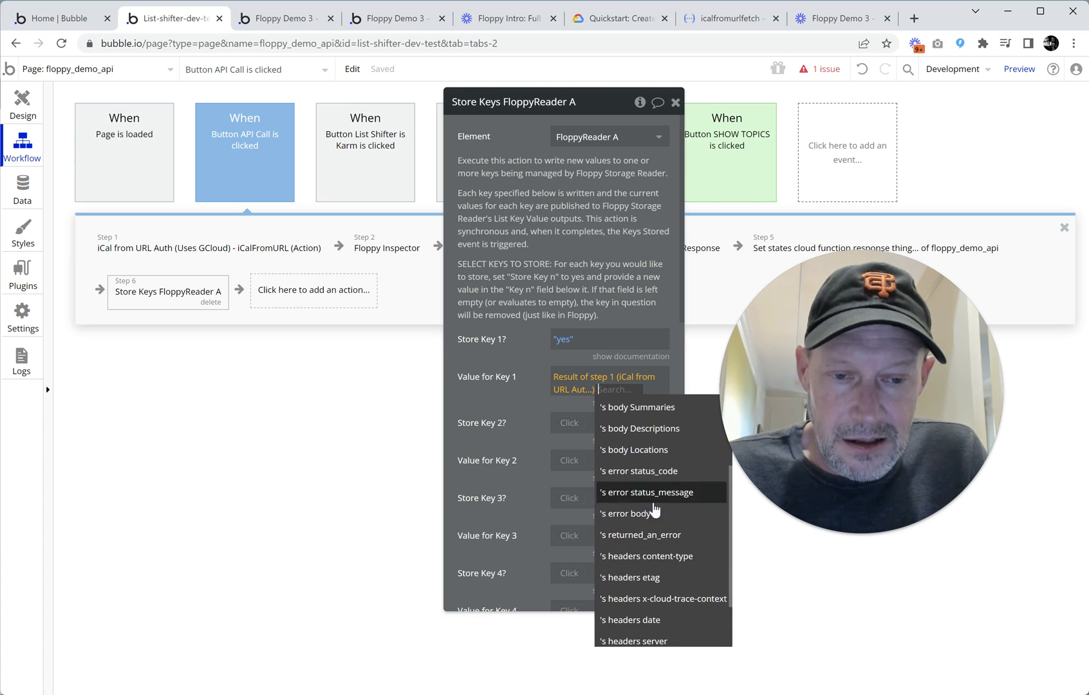
pyautogui.scroll(3, 655, 510)
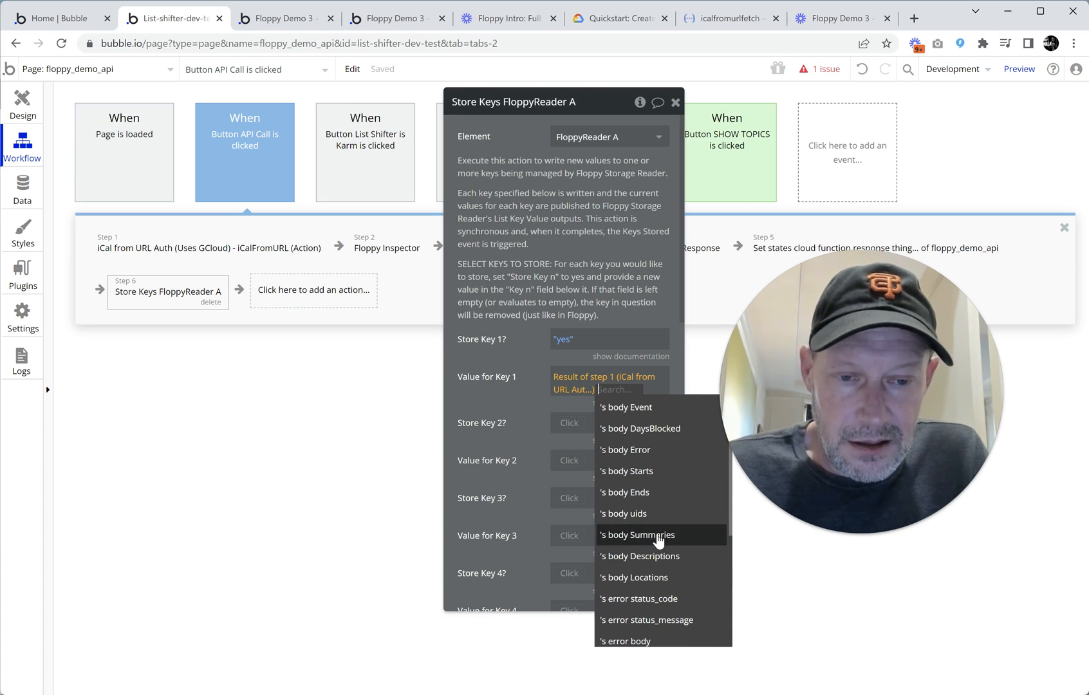
pyautogui.click(634, 407)
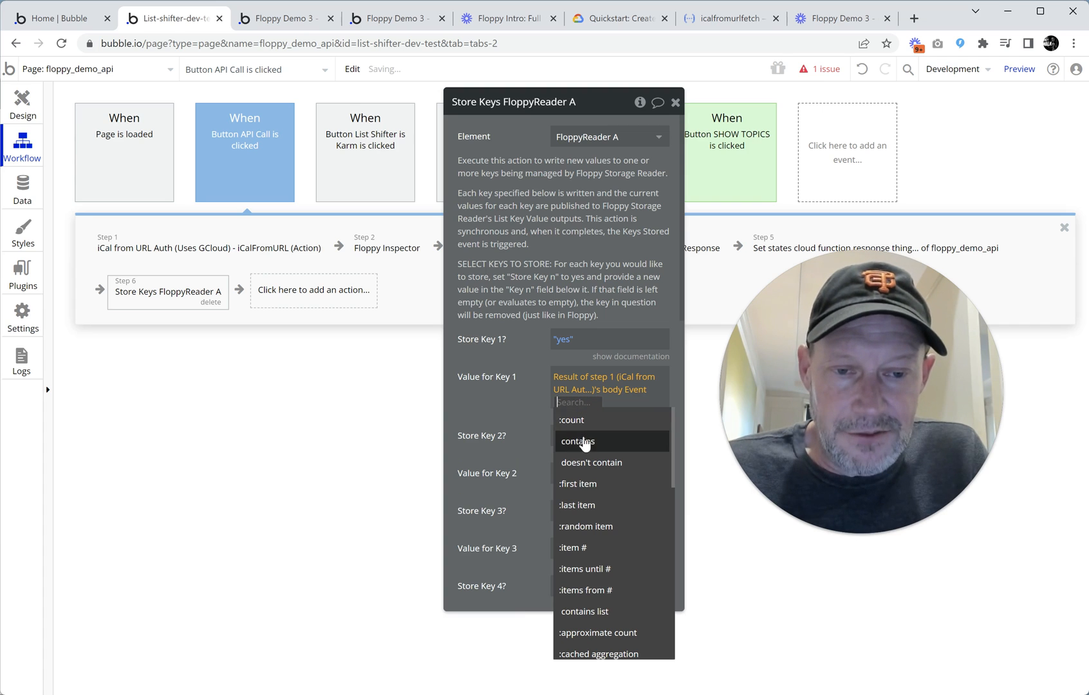
pyautogui.click(523, 410)
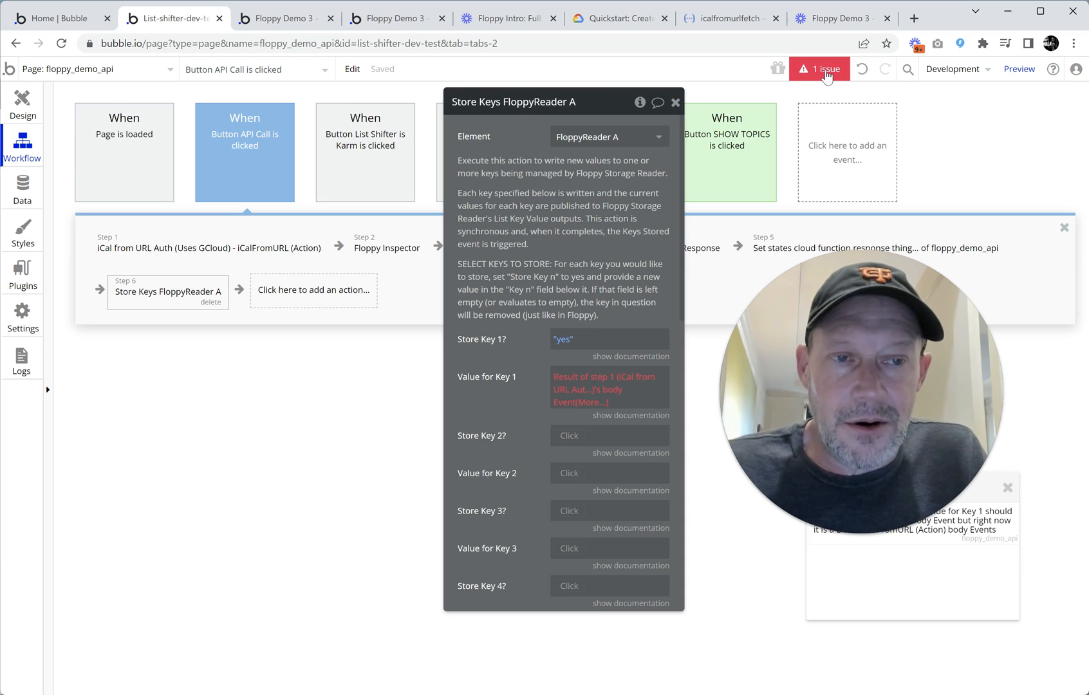
# - Open the issue list and place it beside the Store Keys FloppyReader A action to read the reported issue
pyautogui.click(826, 75)
pyautogui.click(821, 69)
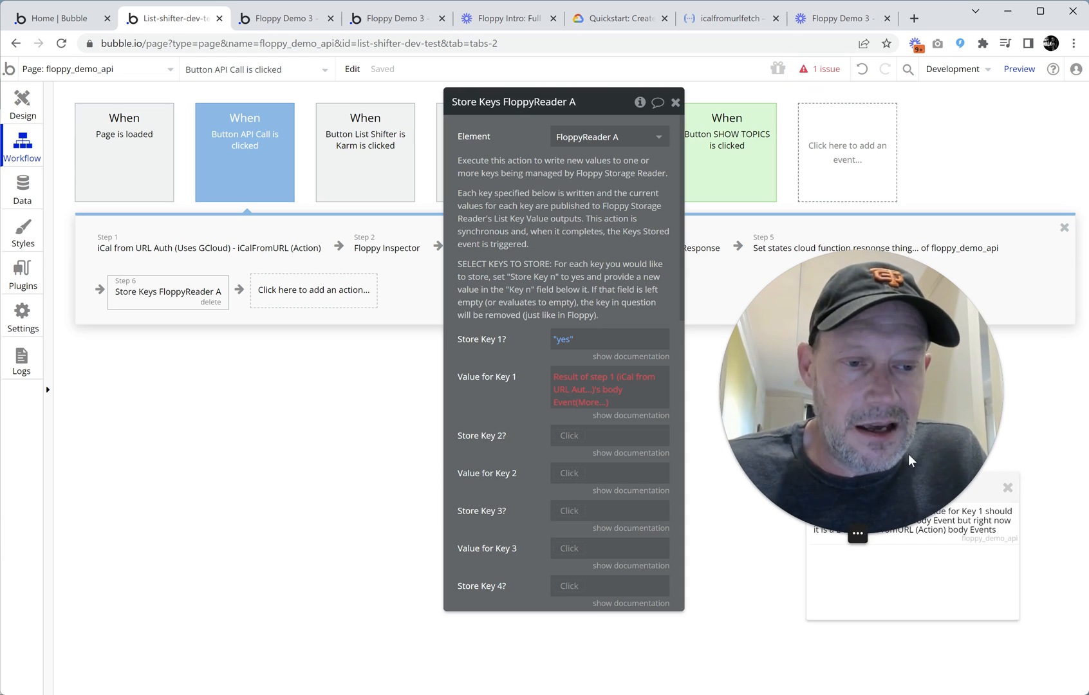
pyautogui.moveTo(833, 471); pyautogui.dragTo(555, 416)
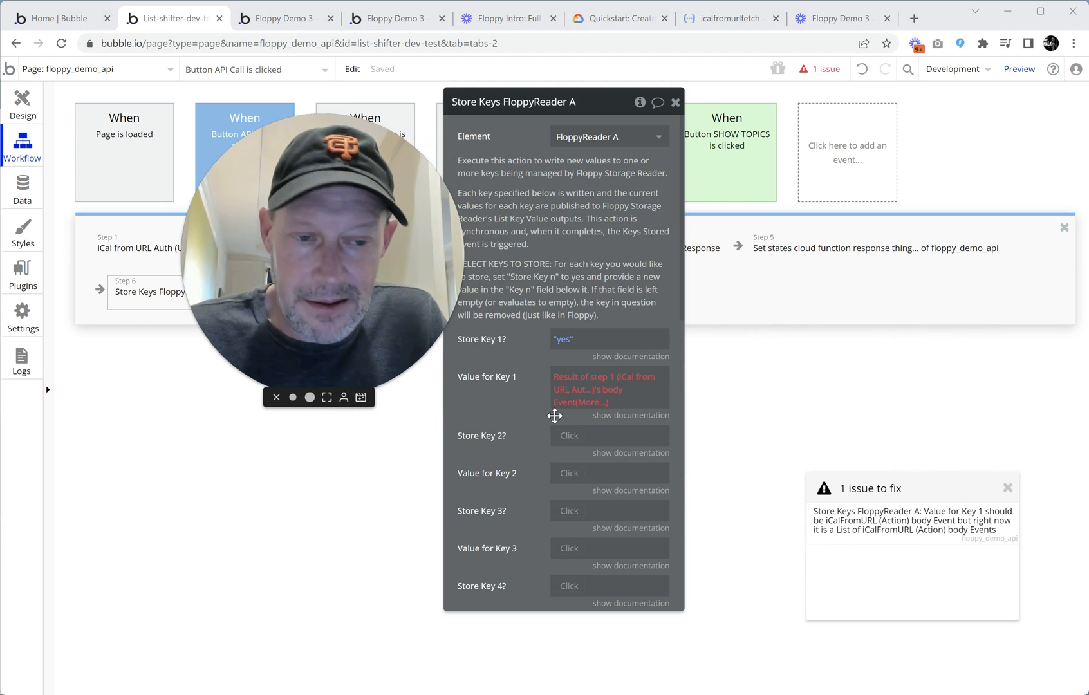
pyautogui.moveTo(885, 496); pyautogui.dragTo(801, 342)
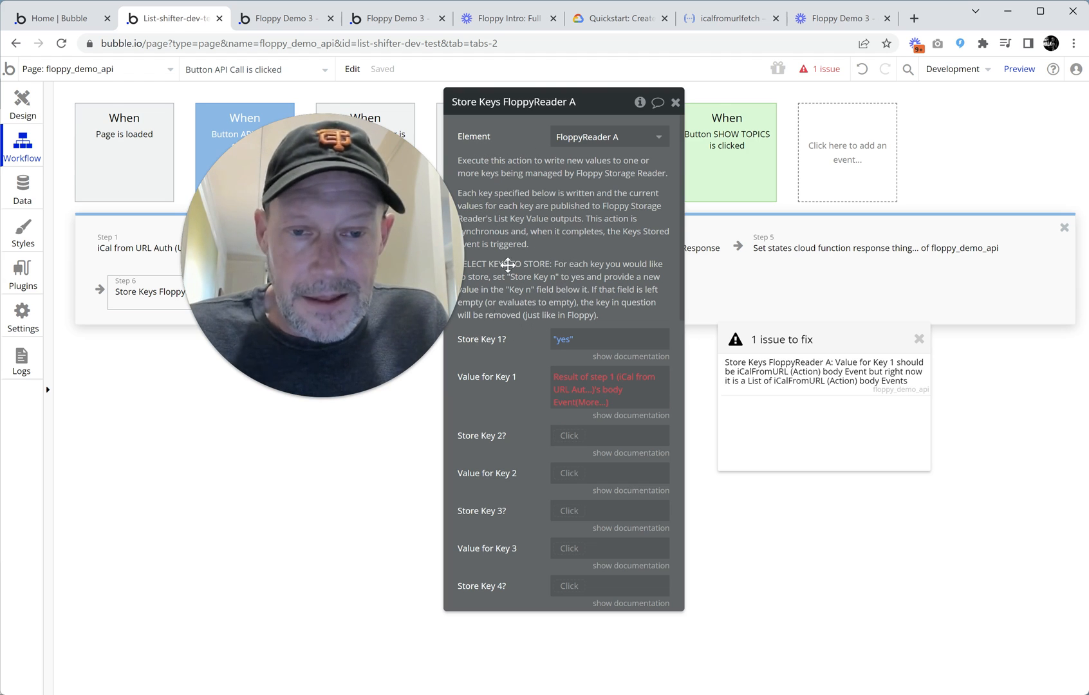
# - Set FloppyReader A's List Key 1 type to iCalFromURL (Data) body Event and name the key "body event list"
pyautogui.click(16, 114)
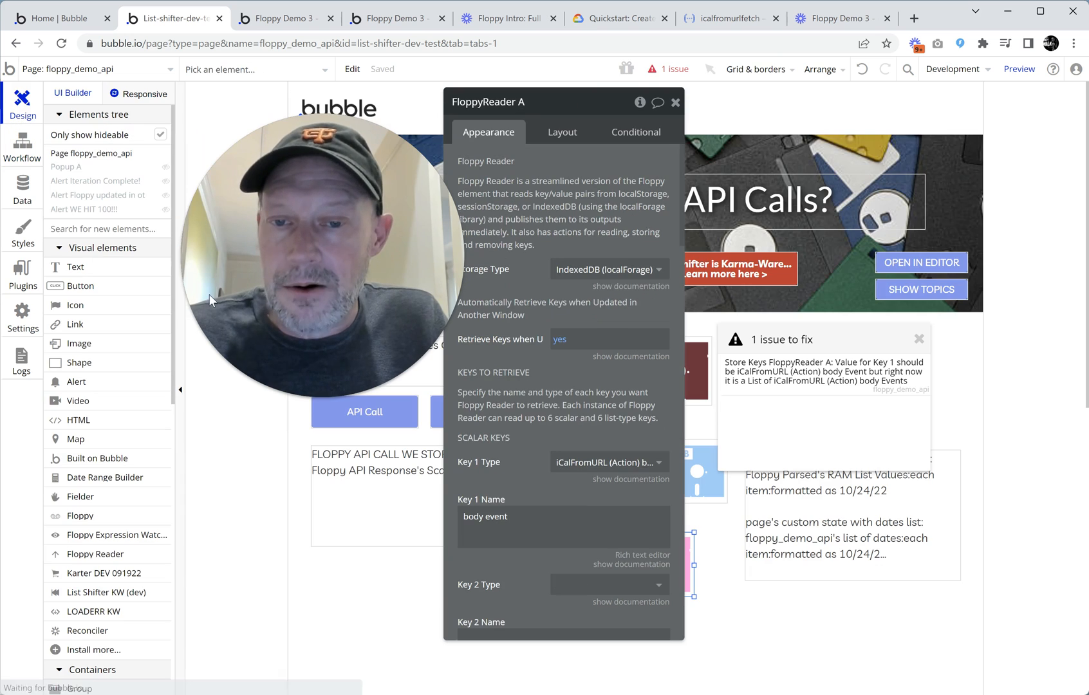
pyautogui.scroll(-7, 630, 438)
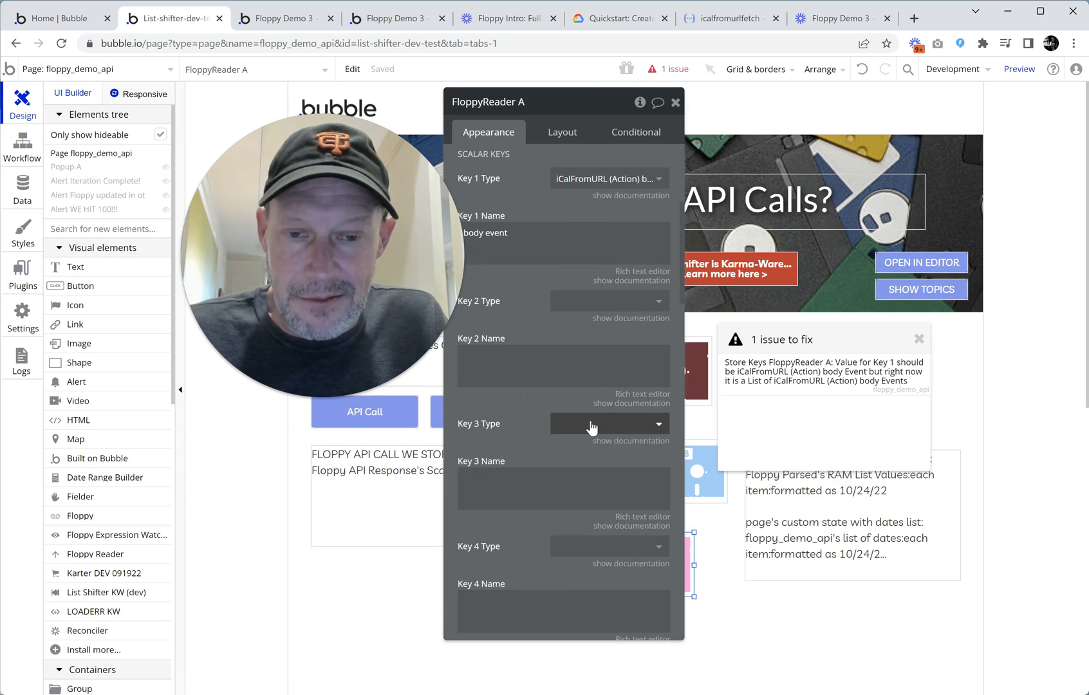
pyautogui.scroll(3, 592, 422)
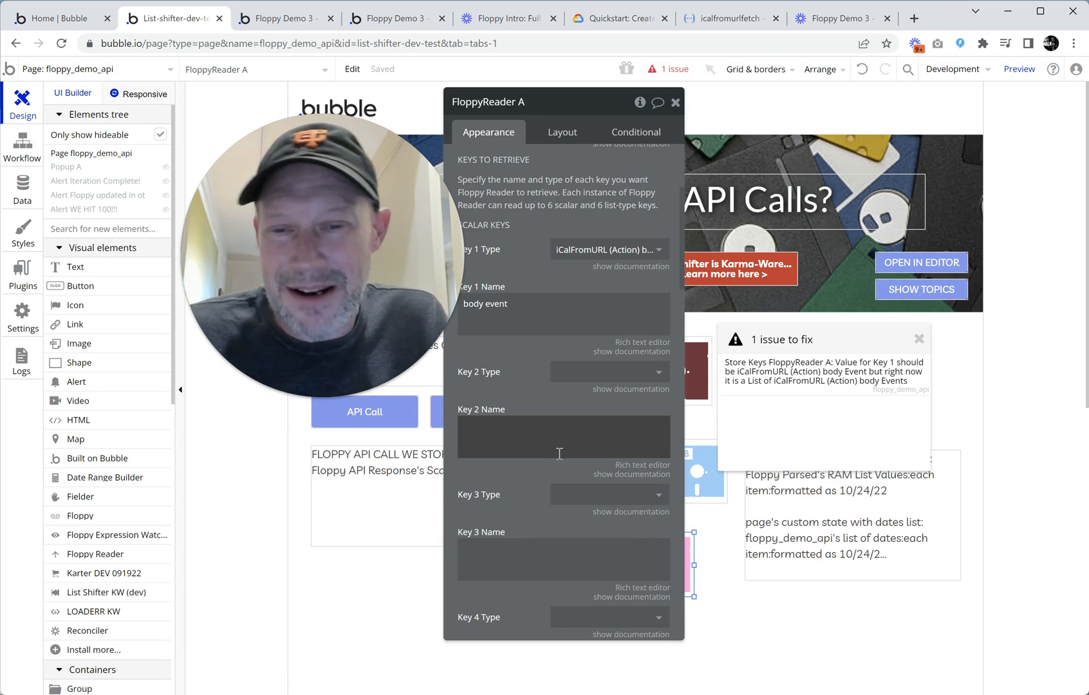
pyautogui.scroll(-5, 560, 454)
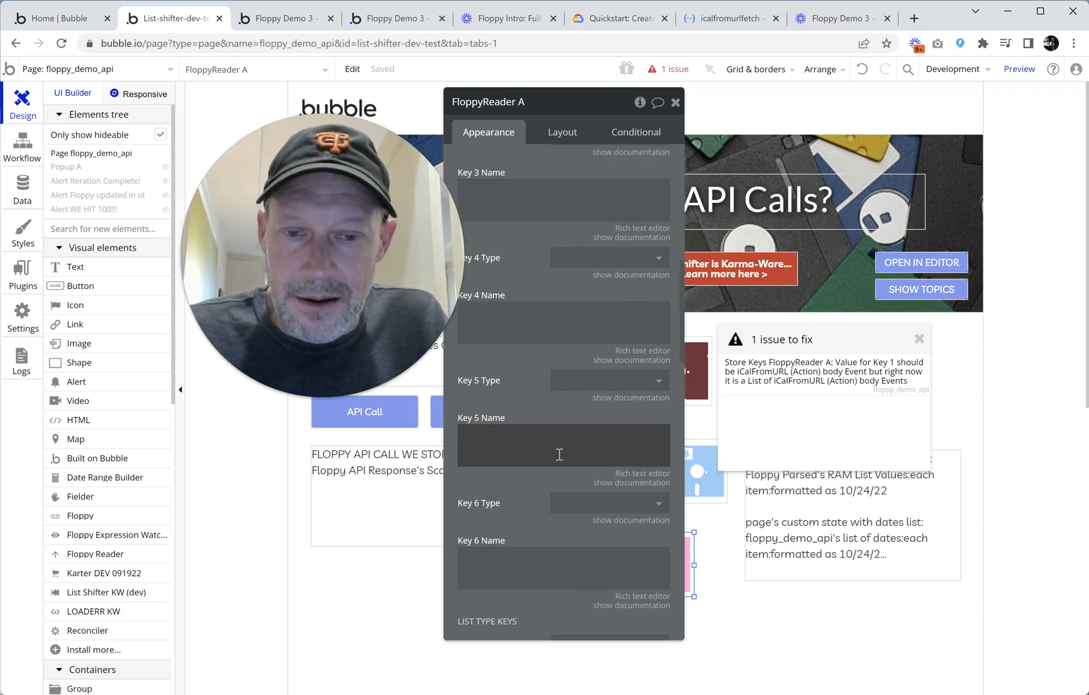
pyautogui.scroll(-4, 559, 454)
pyautogui.click(584, 377)
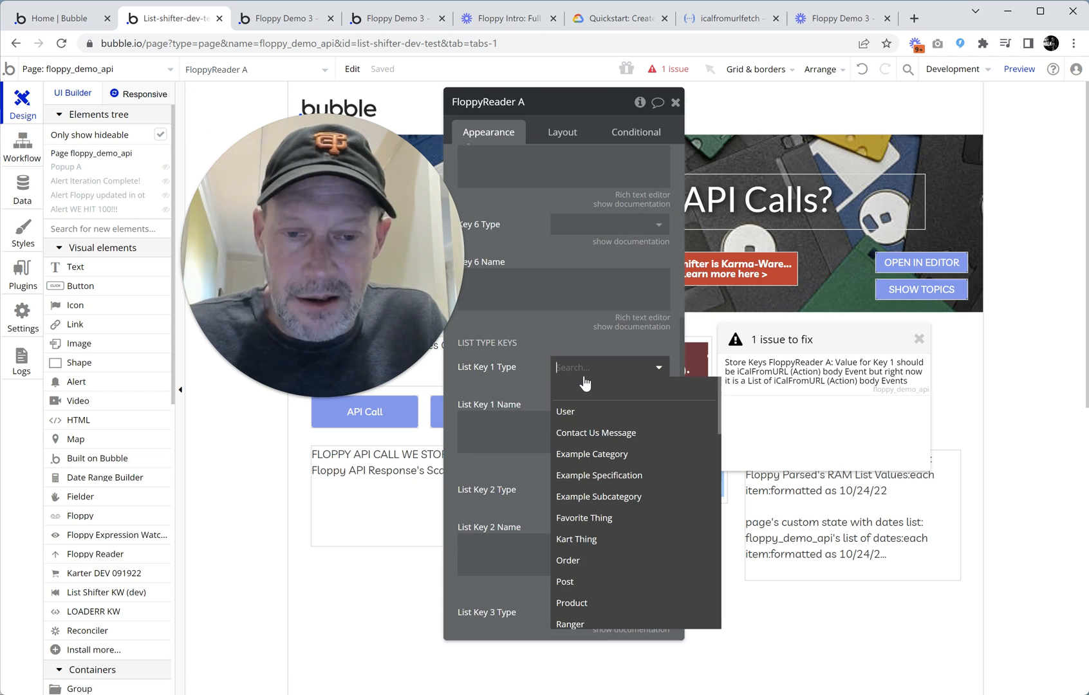
pyautogui.write('event')
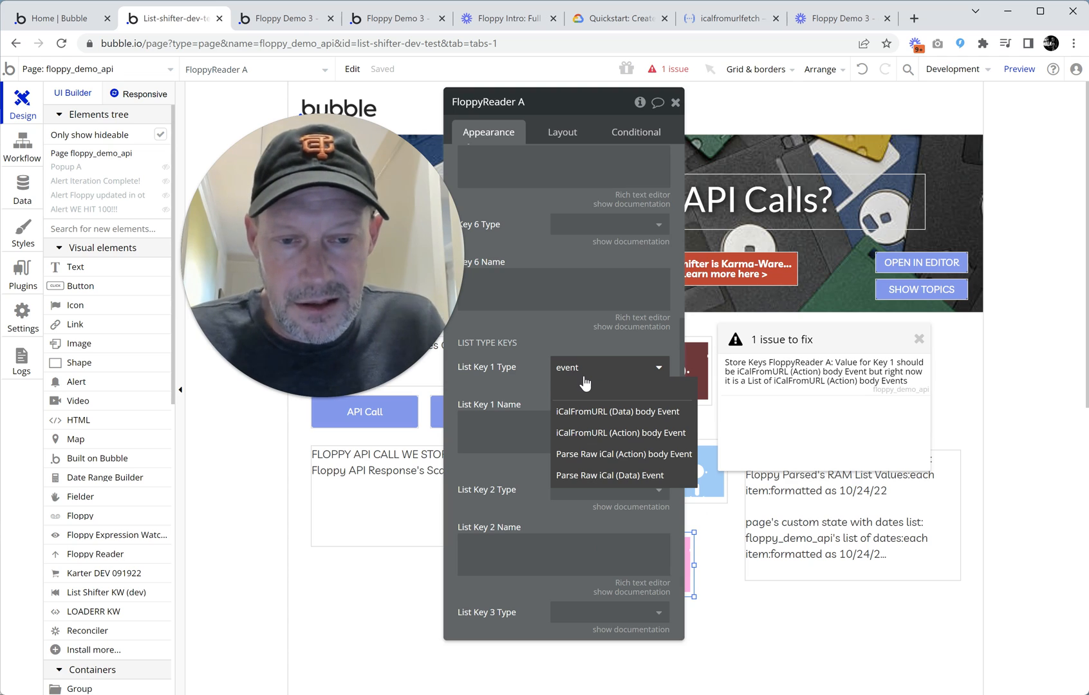
pyautogui.click(605, 415)
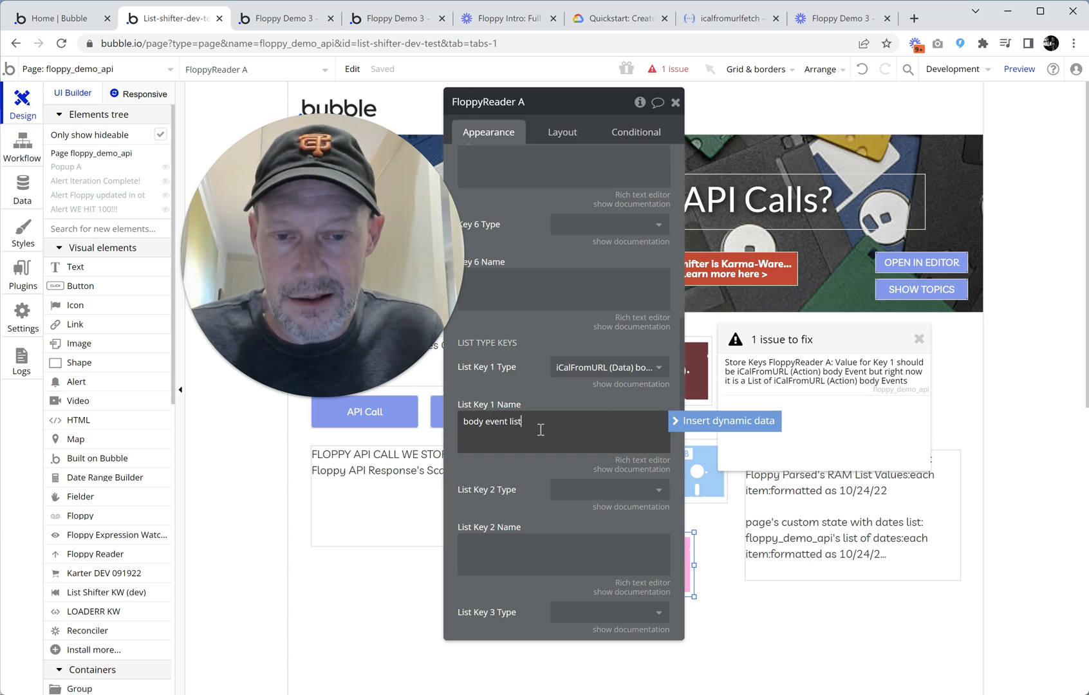
pyautogui.click(544, 339)
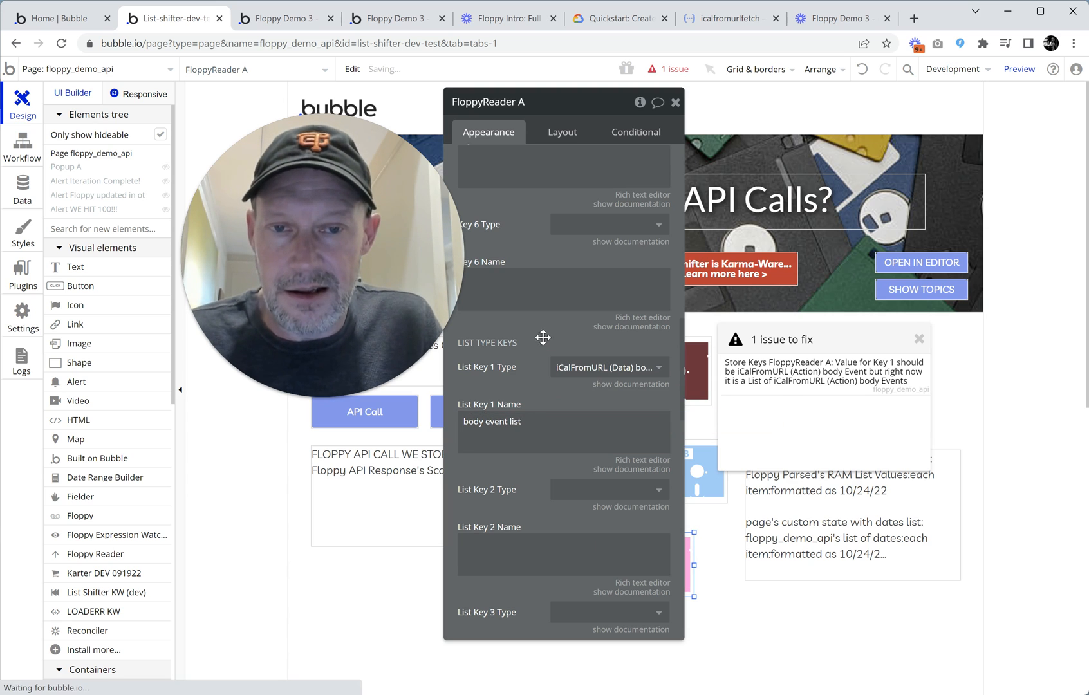
# - In the Store Keys FloppyReader A action, set Store Key 1? to "no" and clear the expression in Value for Key 1
pyautogui.click(30, 159)
pyautogui.scroll(10, 523, 215)
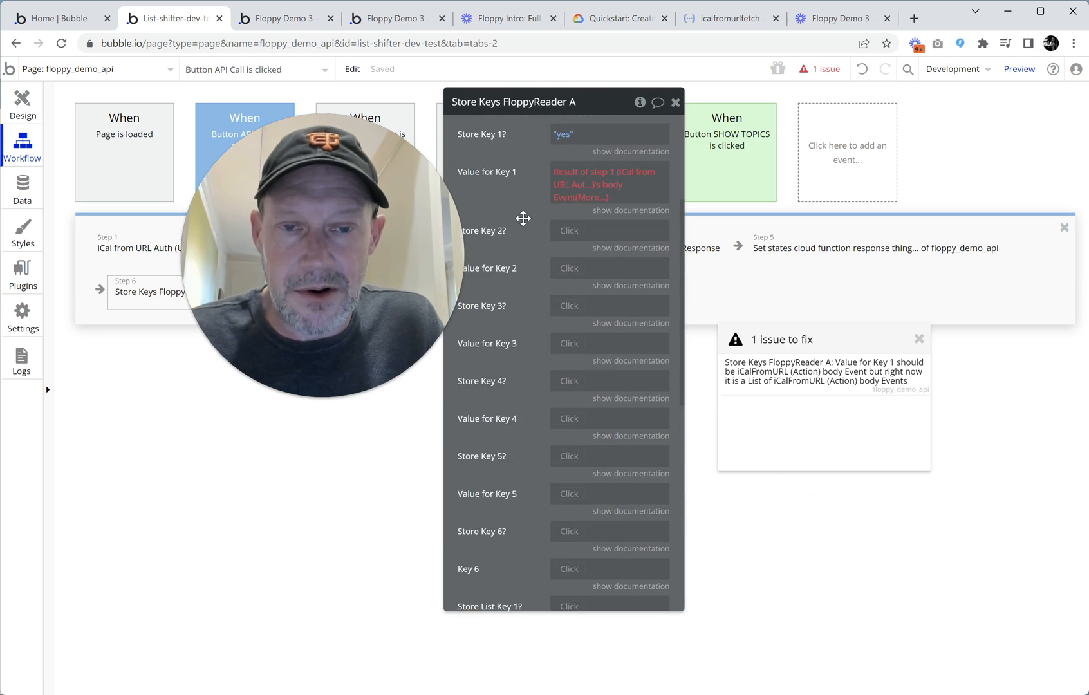
pyautogui.scroll(4, 523, 219)
pyautogui.click(569, 346)
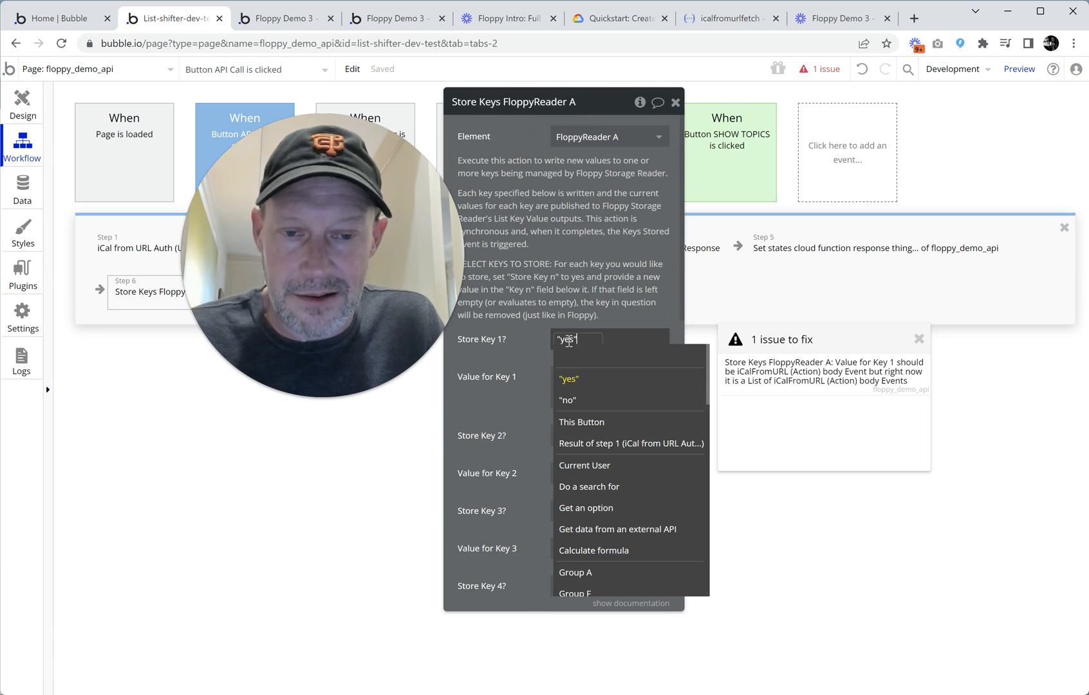
pyautogui.click(572, 395)
pyautogui.rightClick(576, 389)
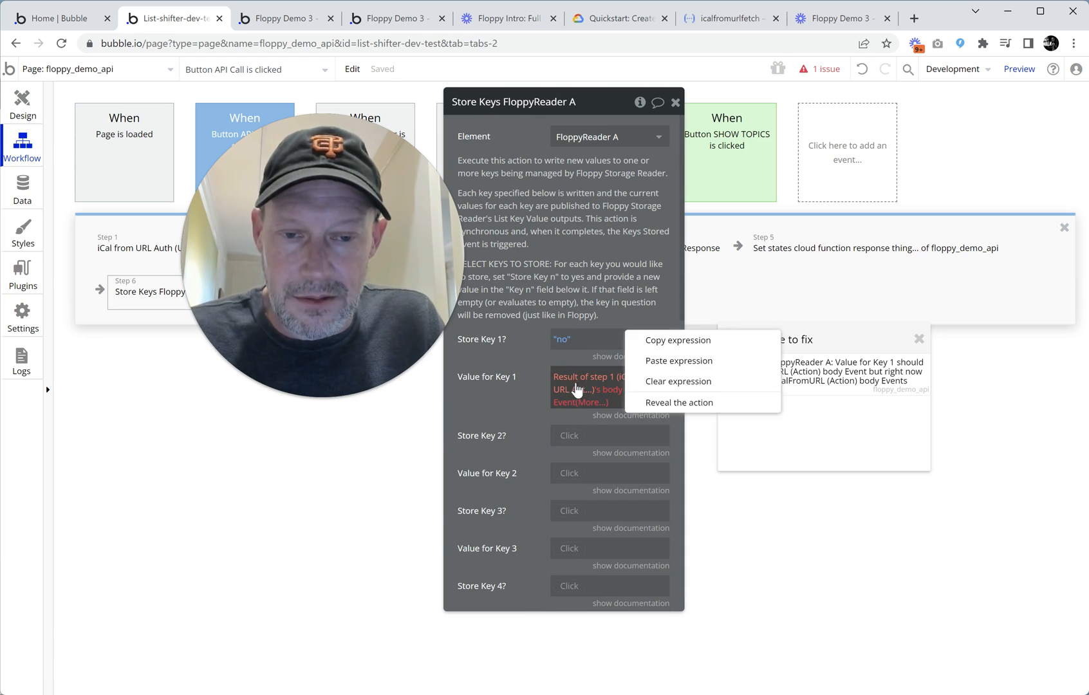
pyautogui.click(661, 383)
# - Set Store List Key 1? to "yes" and Value for List Key 1 to Result of step 1's body Event
pyautogui.scroll(-8, 523, 409)
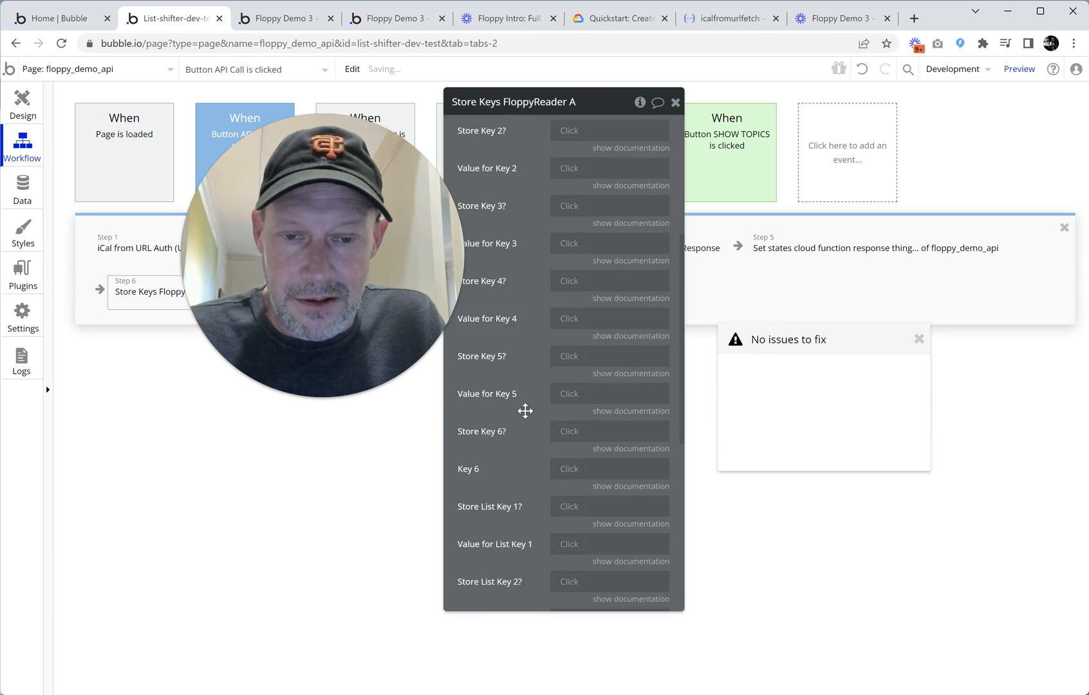
pyautogui.scroll(1, 544, 389)
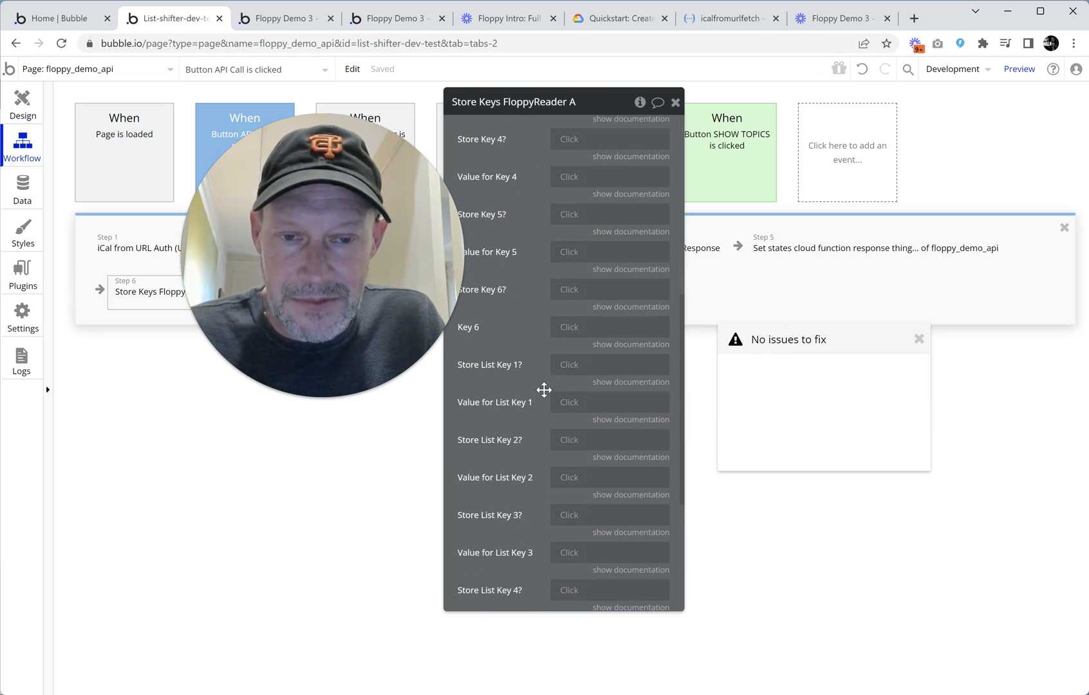
pyautogui.click(581, 371)
pyautogui.click(582, 409)
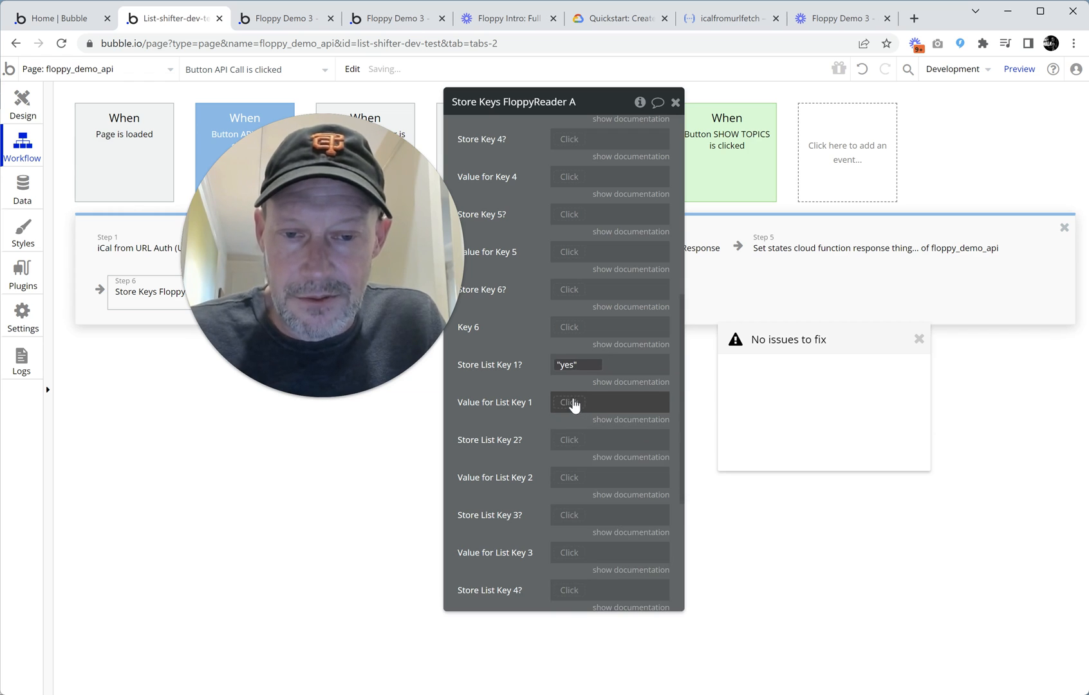
pyautogui.click(573, 404)
pyautogui.click(591, 461)
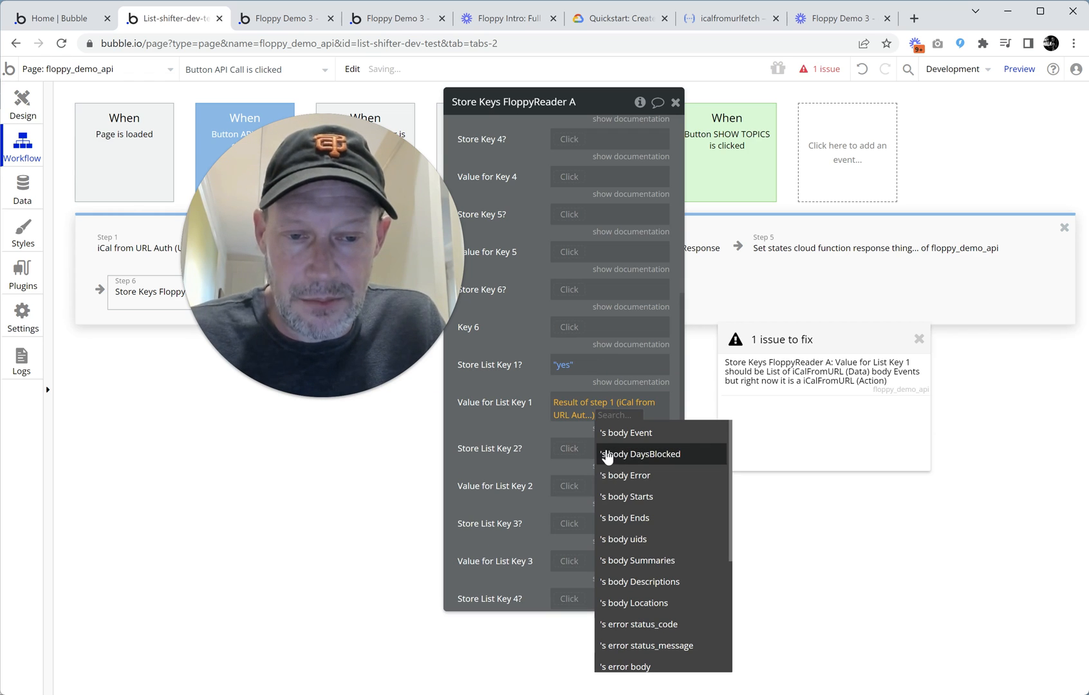
pyautogui.click(627, 435)
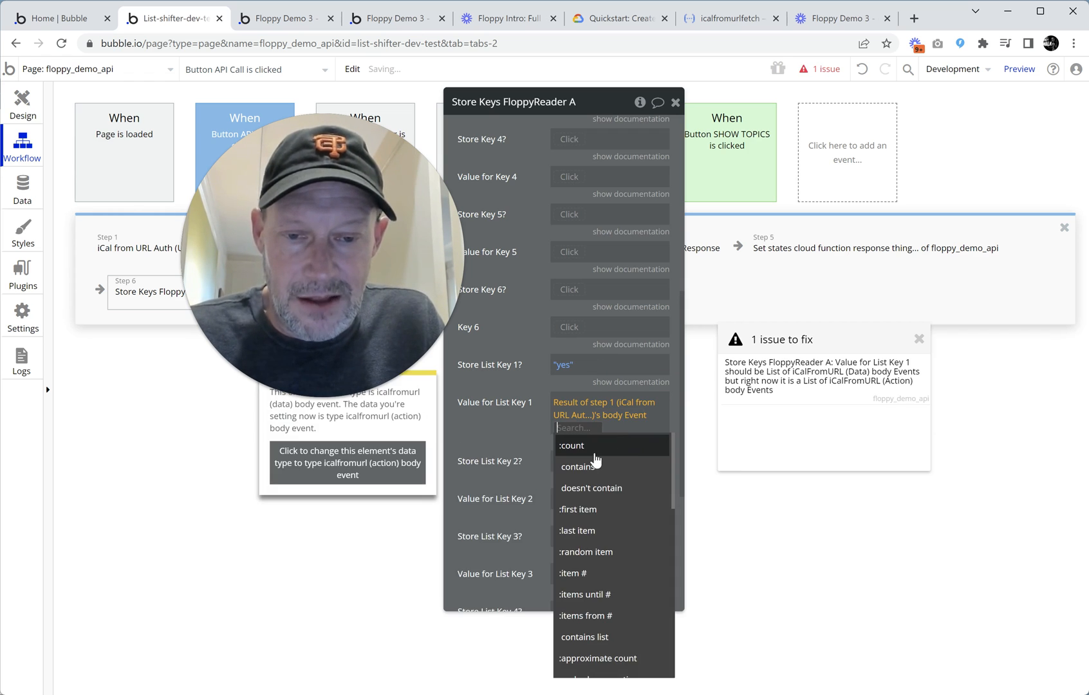
# - Return to FloppyReader A's properties and change its List Key 1 type to iCalFromURL (Action) body Event
pyautogui.click(384, 471)
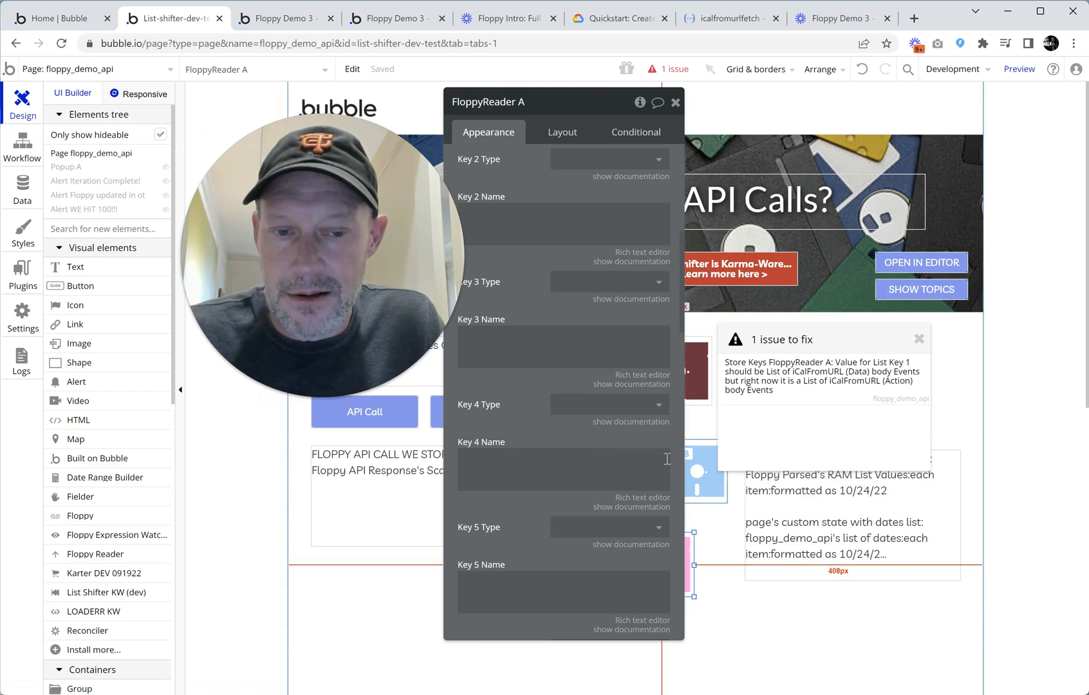
pyautogui.scroll(3, 528, 417)
pyautogui.scroll(2, 529, 417)
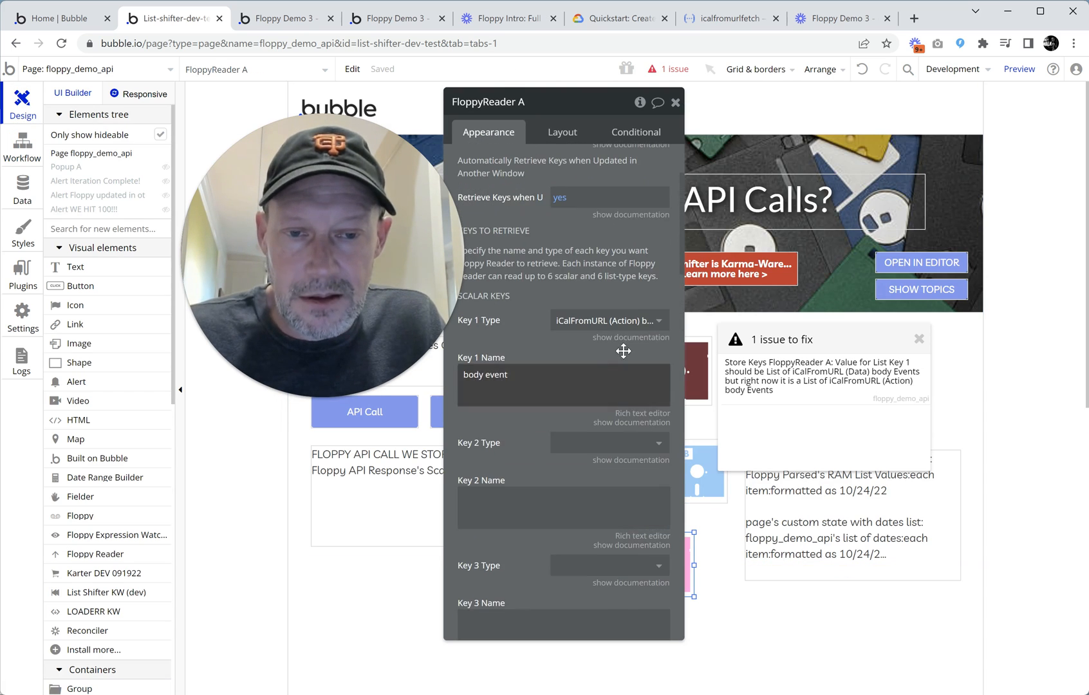
pyautogui.click(627, 320)
pyautogui.click(591, 377)
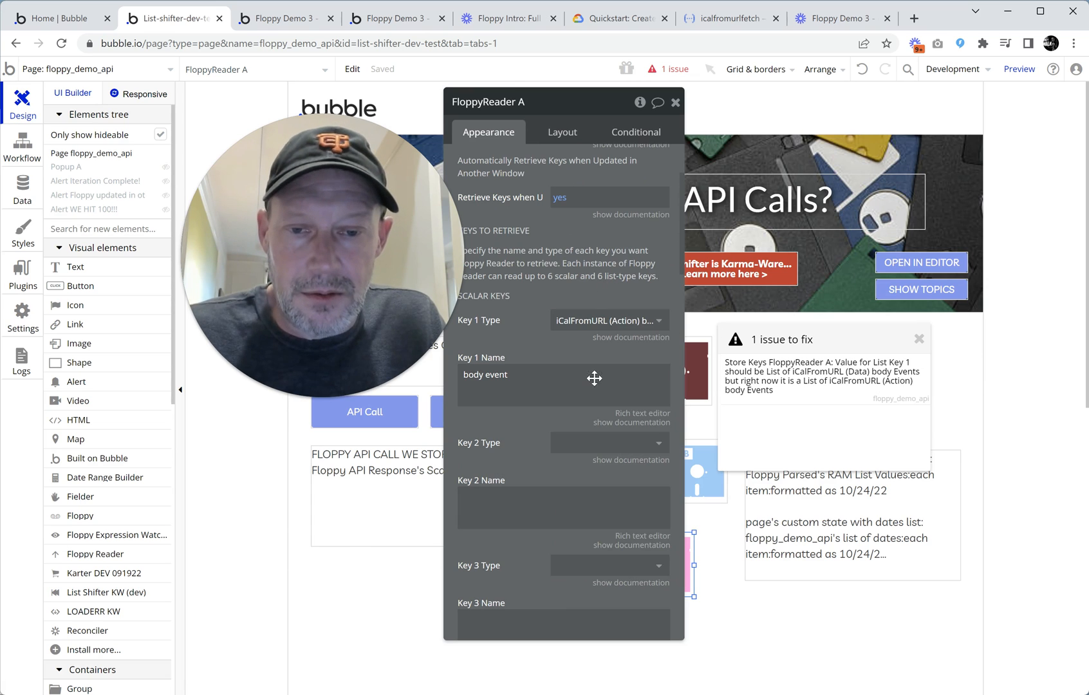
pyautogui.scroll(-10, 586, 386)
pyautogui.scroll(-1, 586, 393)
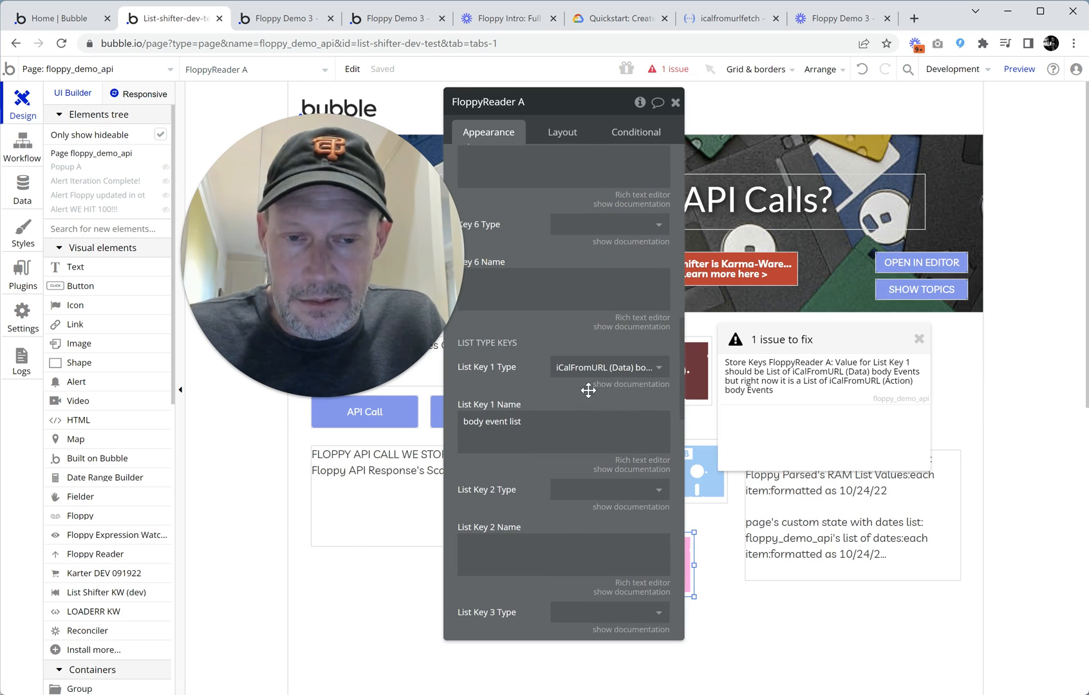
pyautogui.click(595, 368)
pyautogui.scroll(-3, 605, 458)
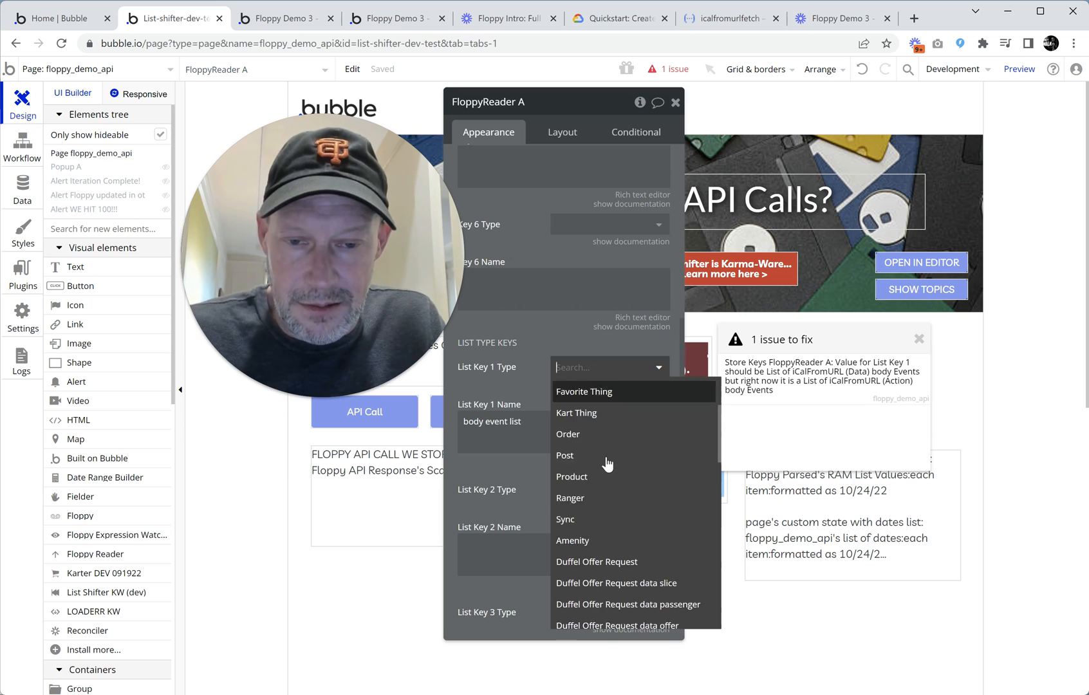
pyautogui.scroll(-2, 610, 476)
pyautogui.write('body')
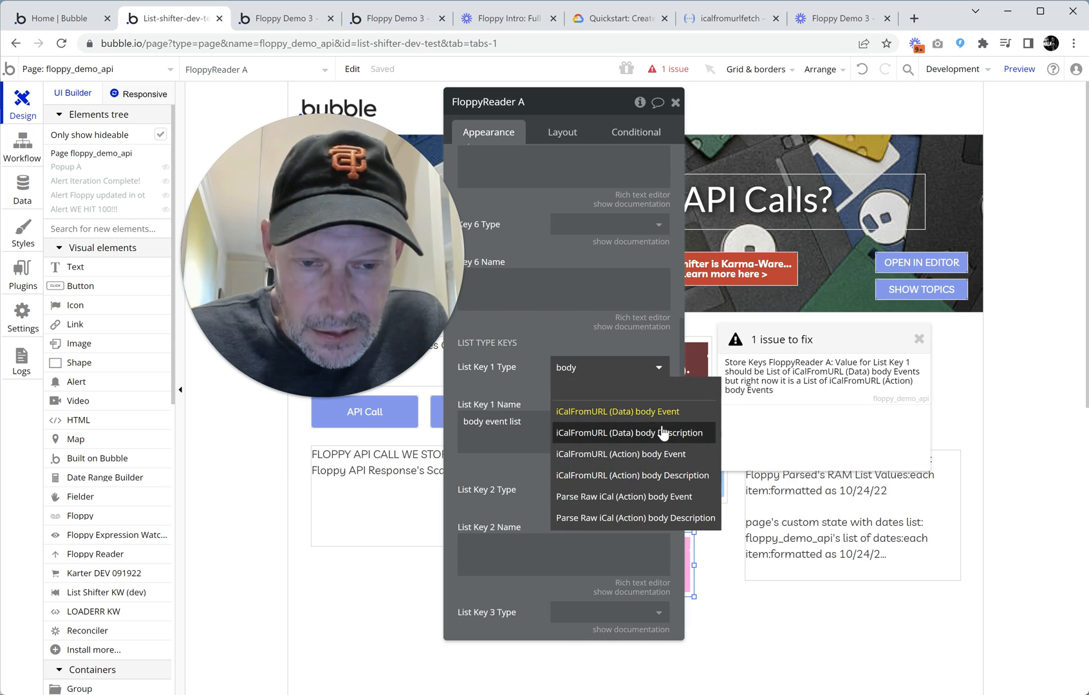
pyautogui.click(681, 459)
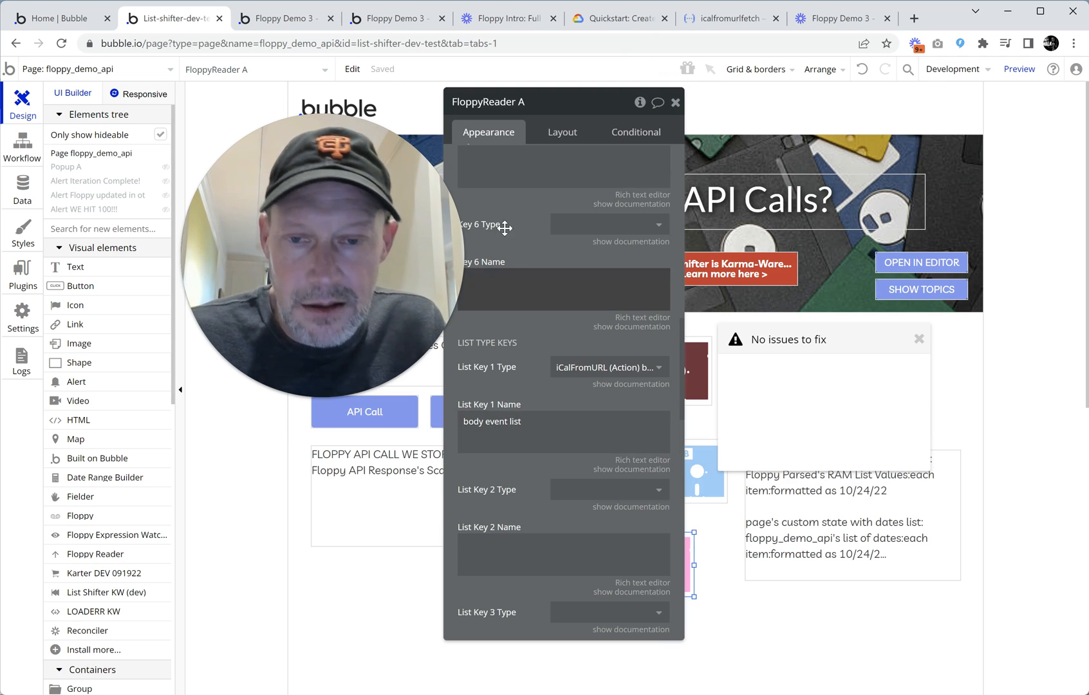
# - Recheck the List Key 1 fields in the Store Keys FloppyReader A action and reload the running floppy_demo_api page
pyautogui.click(22, 147)
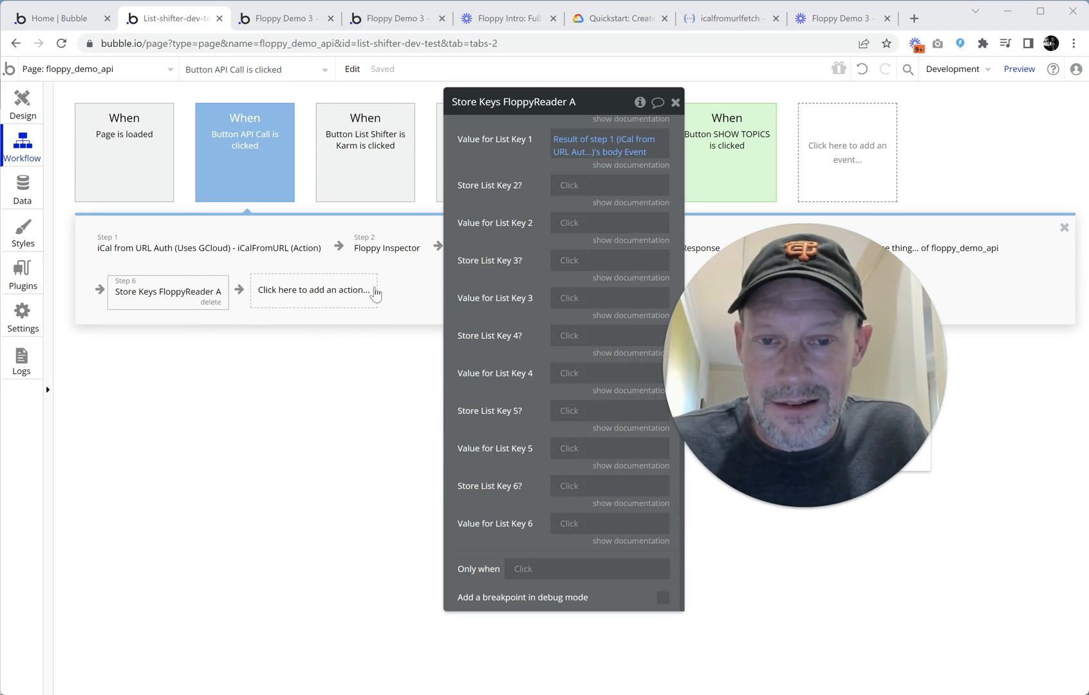
pyautogui.scroll(2, 527, 291)
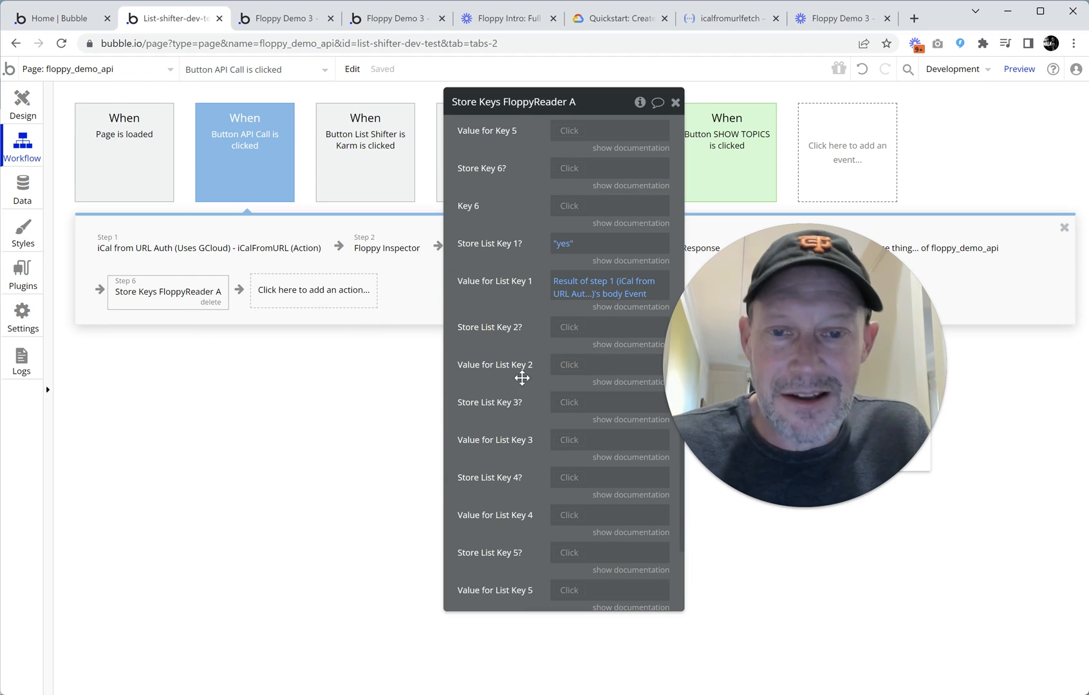
pyautogui.click(283, 18)
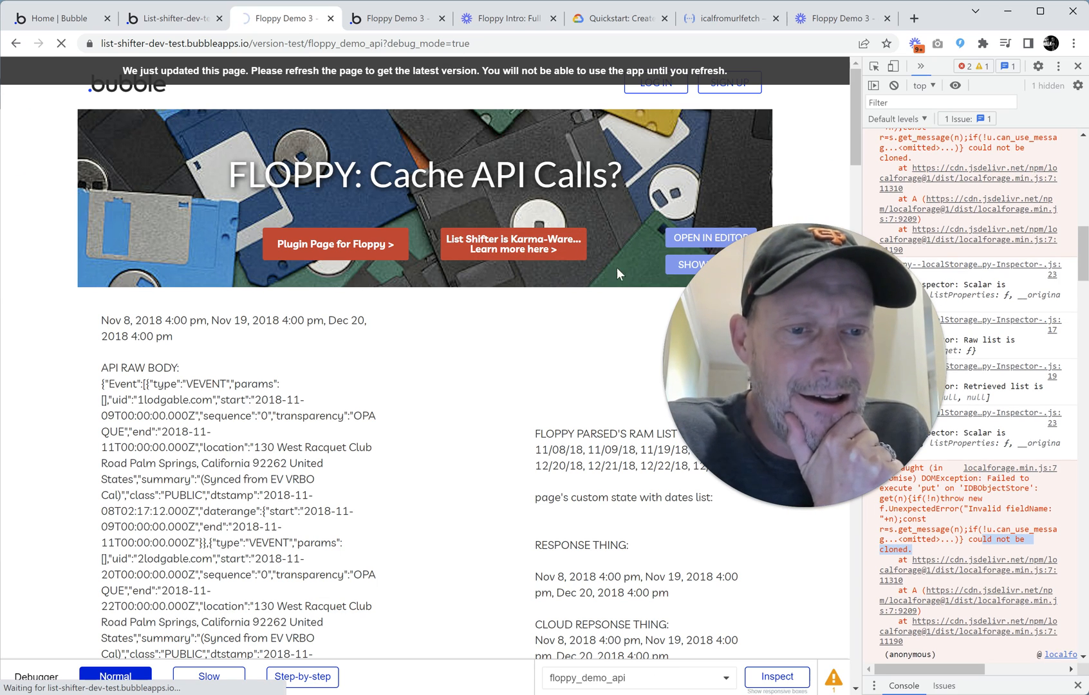
# - Run the API Call on the reloaded floppy_demo_api page and check the console output
pyautogui.moveTo(845, 401); pyautogui.dragTo(442, 255)
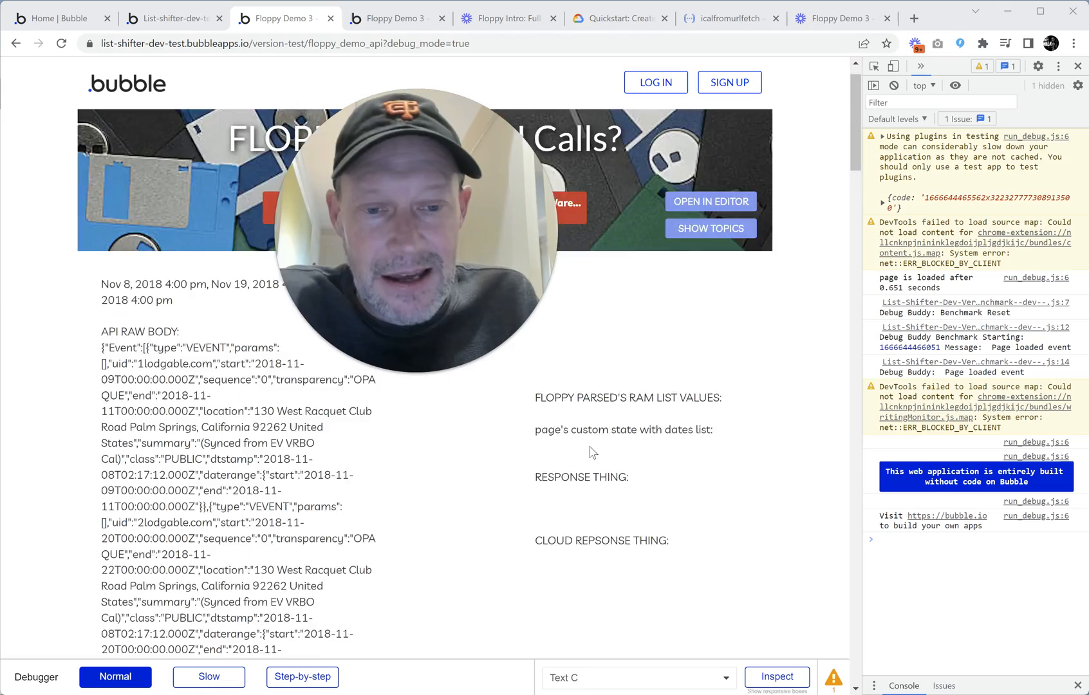
pyautogui.scroll(-10, 582, 472)
pyautogui.scroll(-10, 583, 471)
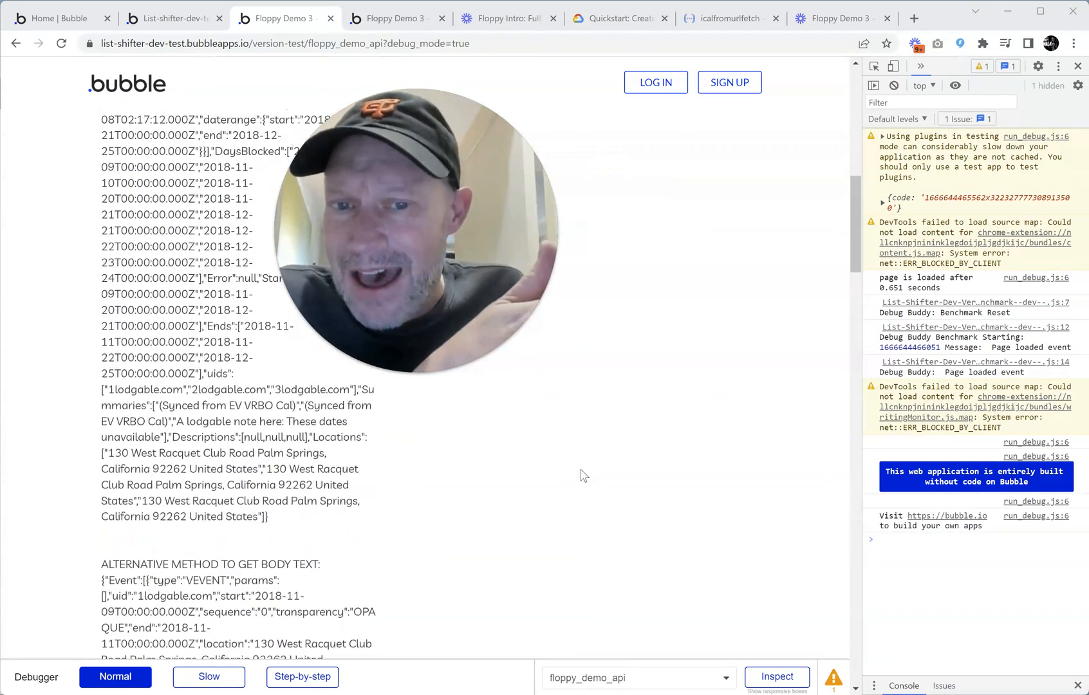
pyautogui.scroll(-4, 534, 457)
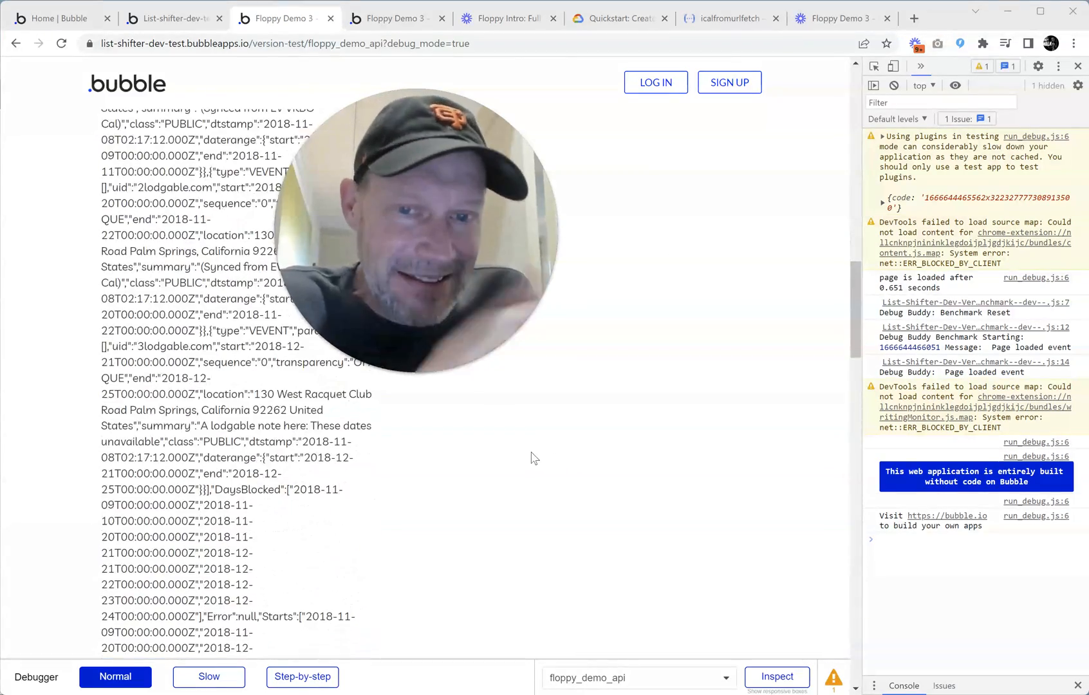
pyautogui.scroll(2, 542, 449)
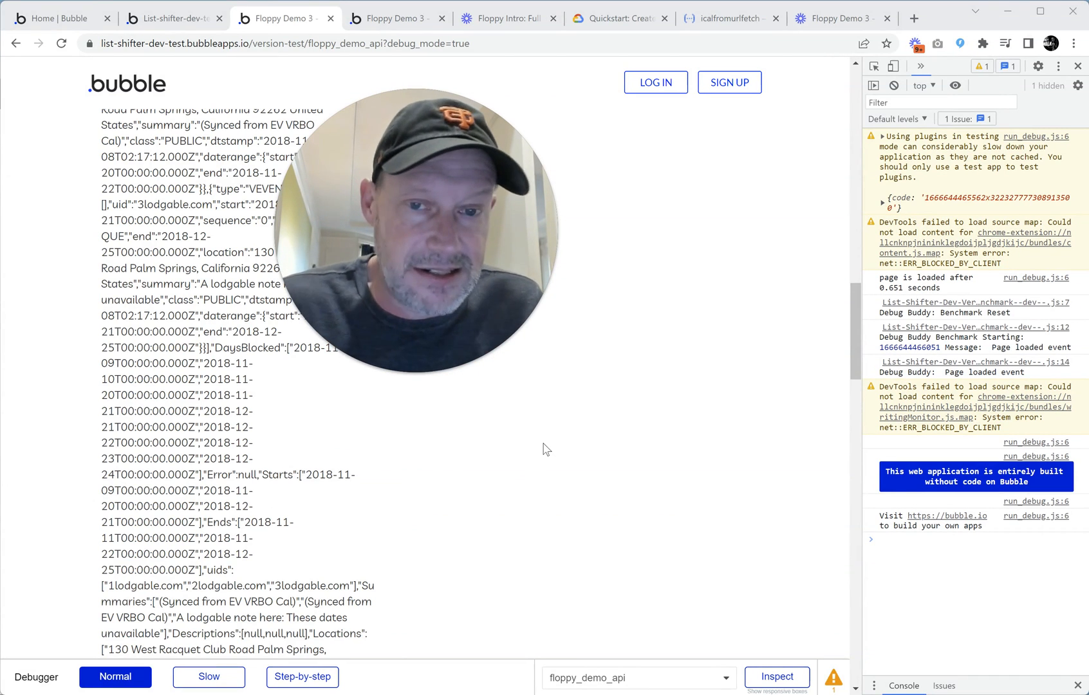
pyautogui.scroll(-5, 509, 444)
pyautogui.click(148, 493)
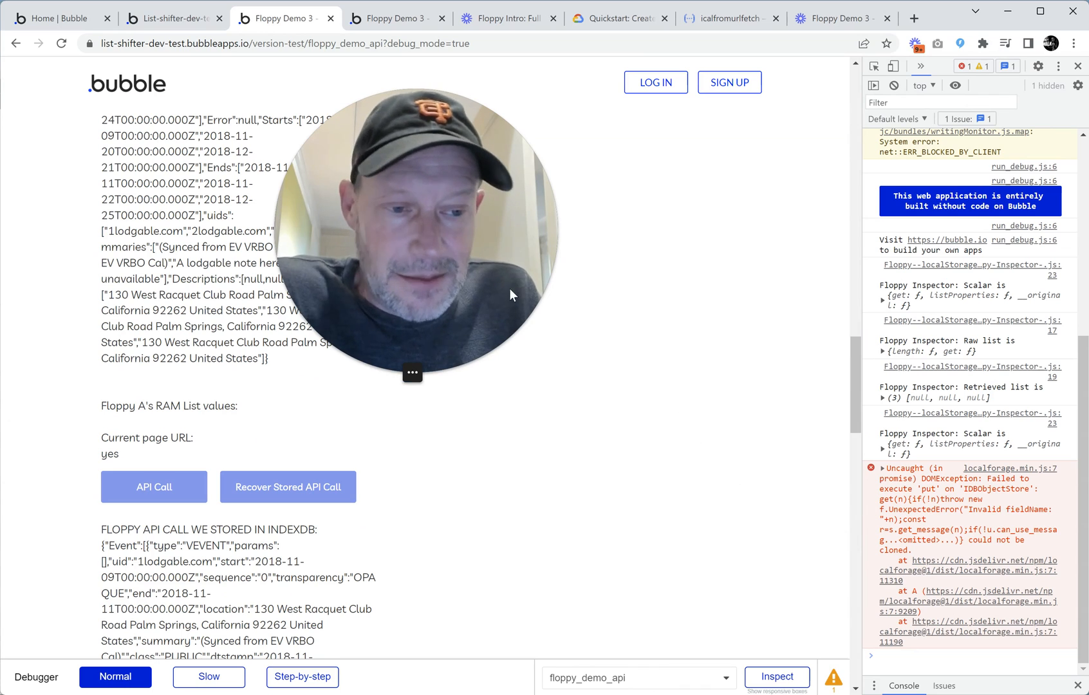
pyautogui.moveTo(509, 294); pyautogui.dragTo(766, 379)
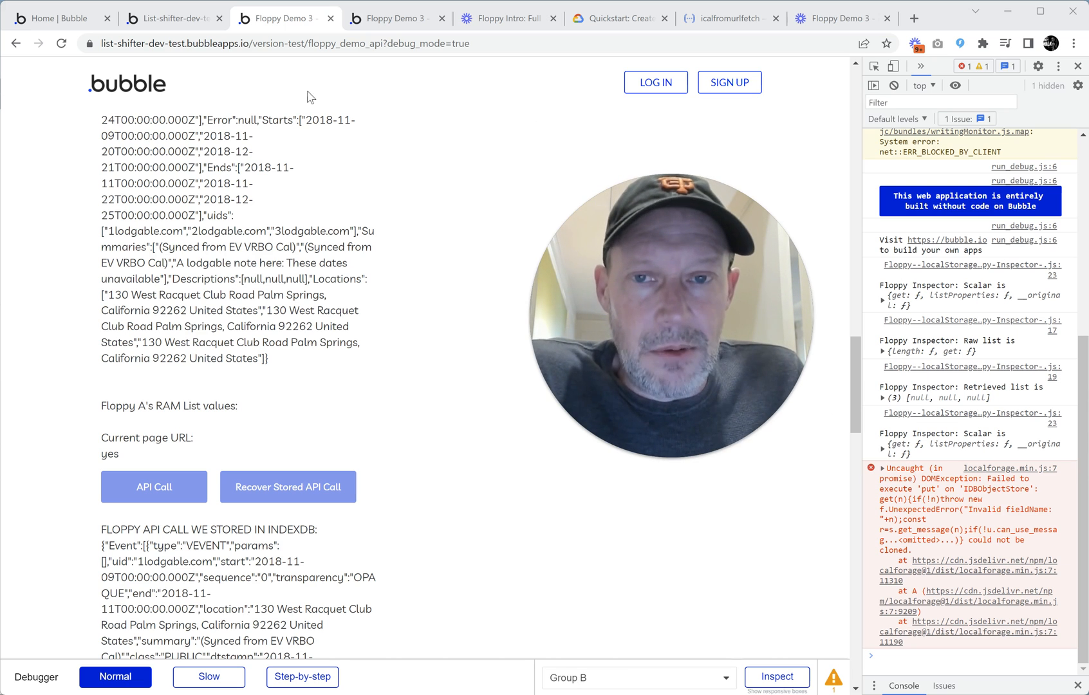
# - Review the iCal from URL action, the Store Keys FloppyReader A action and FloppyReader A's Key 1 type in the Bubble editor
pyautogui.click(187, 20)
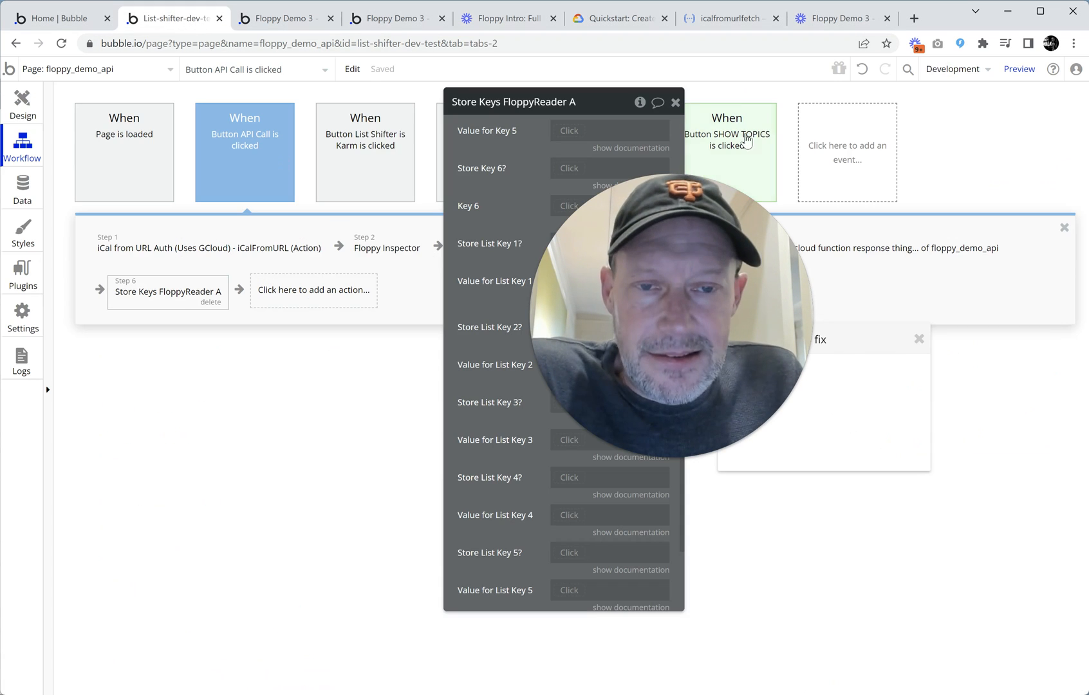
pyautogui.moveTo(685, 162); pyautogui.dragTo(891, 121)
pyautogui.moveTo(686, 280); pyautogui.dragTo(589, 377)
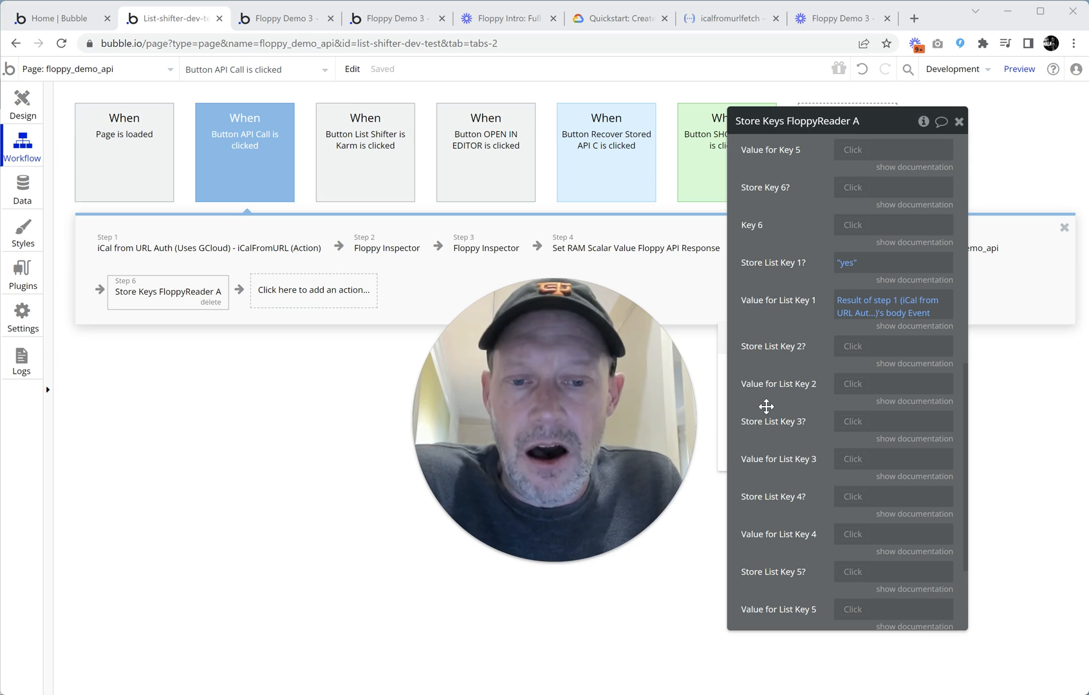
pyautogui.click(205, 257)
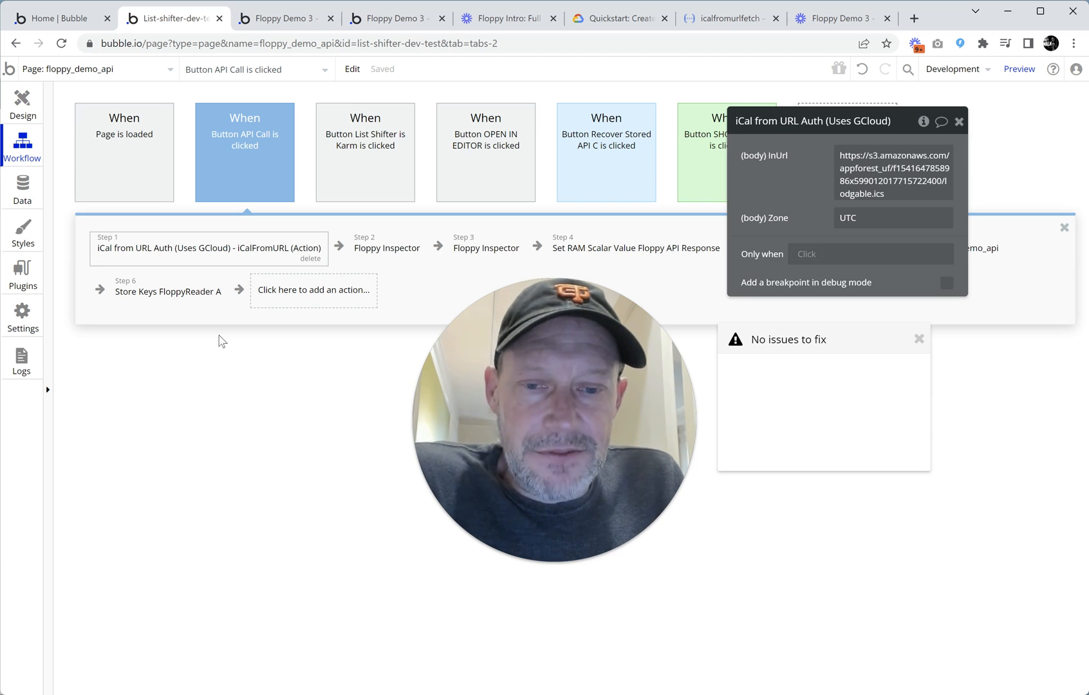
pyautogui.click(180, 298)
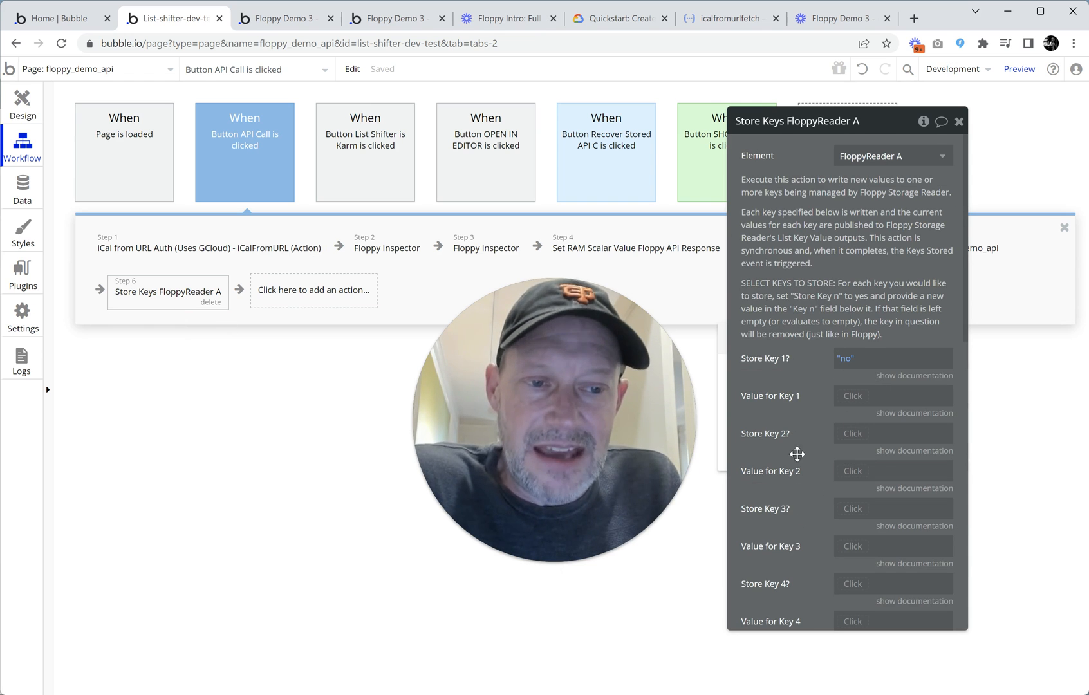
pyautogui.click(23, 101)
pyautogui.moveTo(512, 354); pyautogui.dragTo(412, 289)
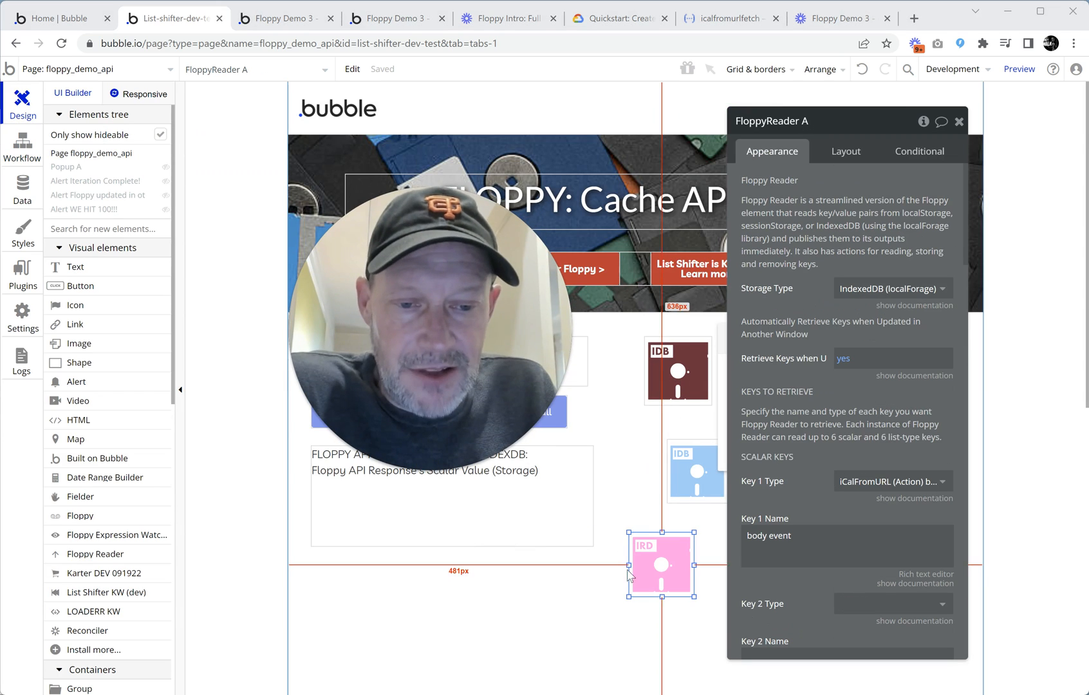
pyautogui.scroll(-2, 848, 322)
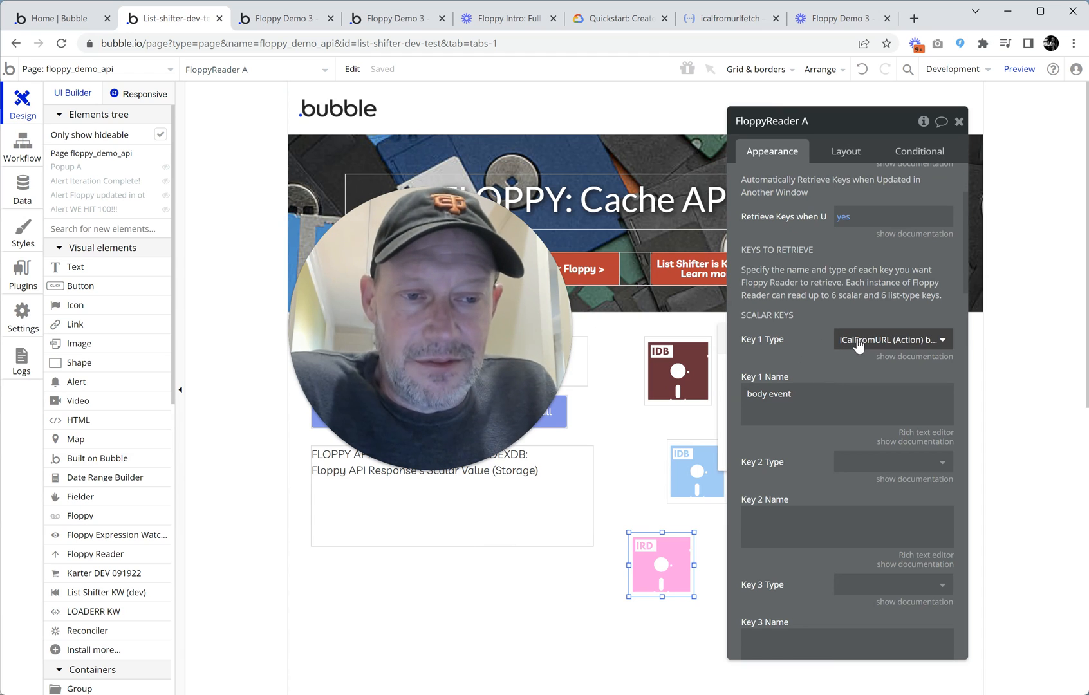
pyautogui.click(857, 343)
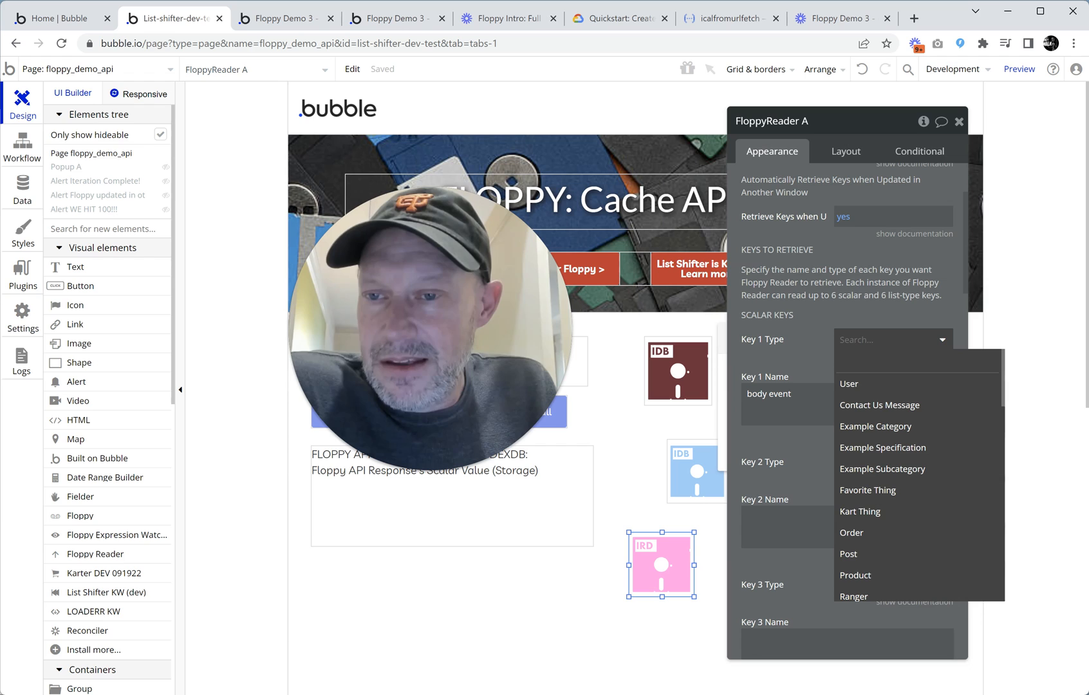
pyautogui.click(21, 161)
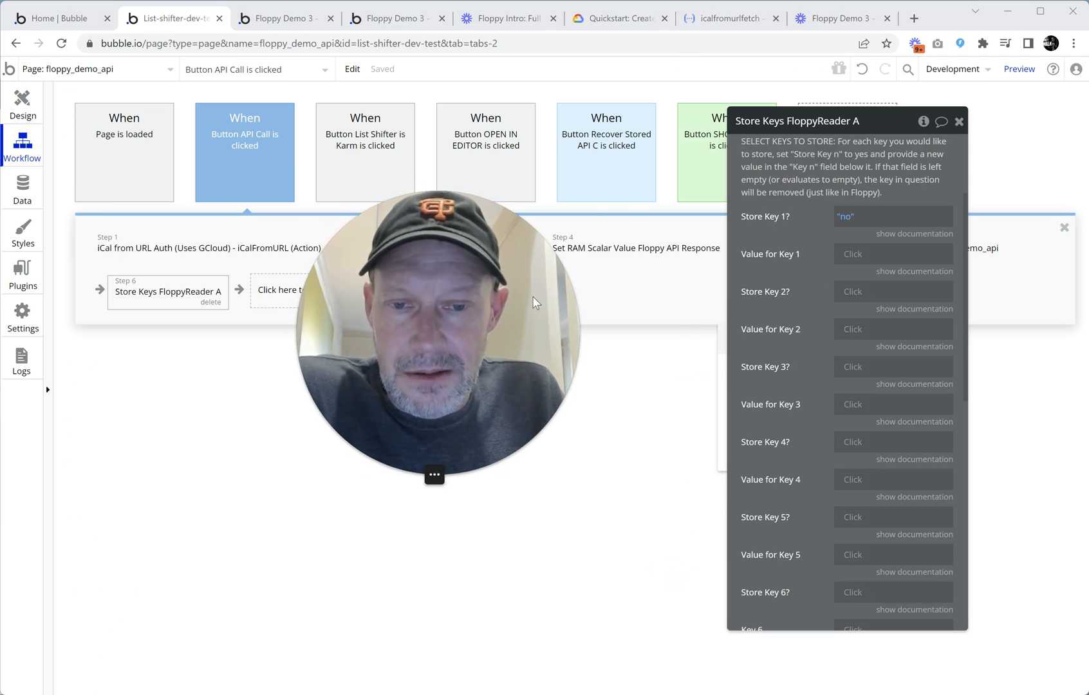
# - Try setting Store Key 1? to "yes" and Value for Key 1 to Result of step 1 in the Store Keys FloppyReader A action
pyautogui.moveTo(887, 135); pyautogui.dragTo(878, 141)
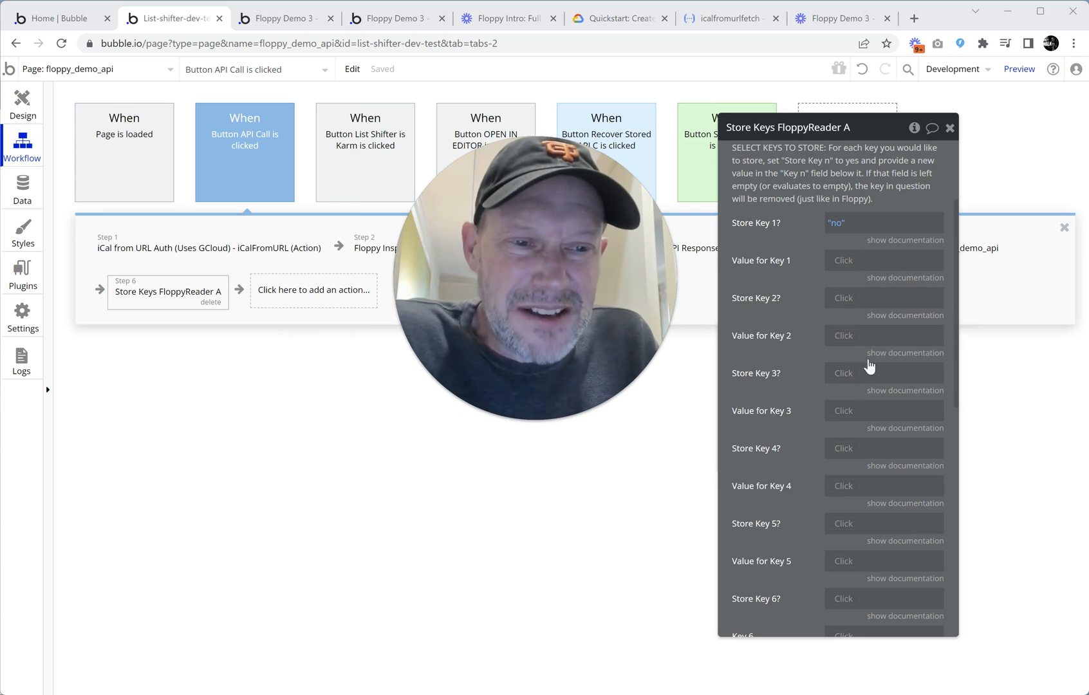
pyautogui.scroll(2, 799, 316)
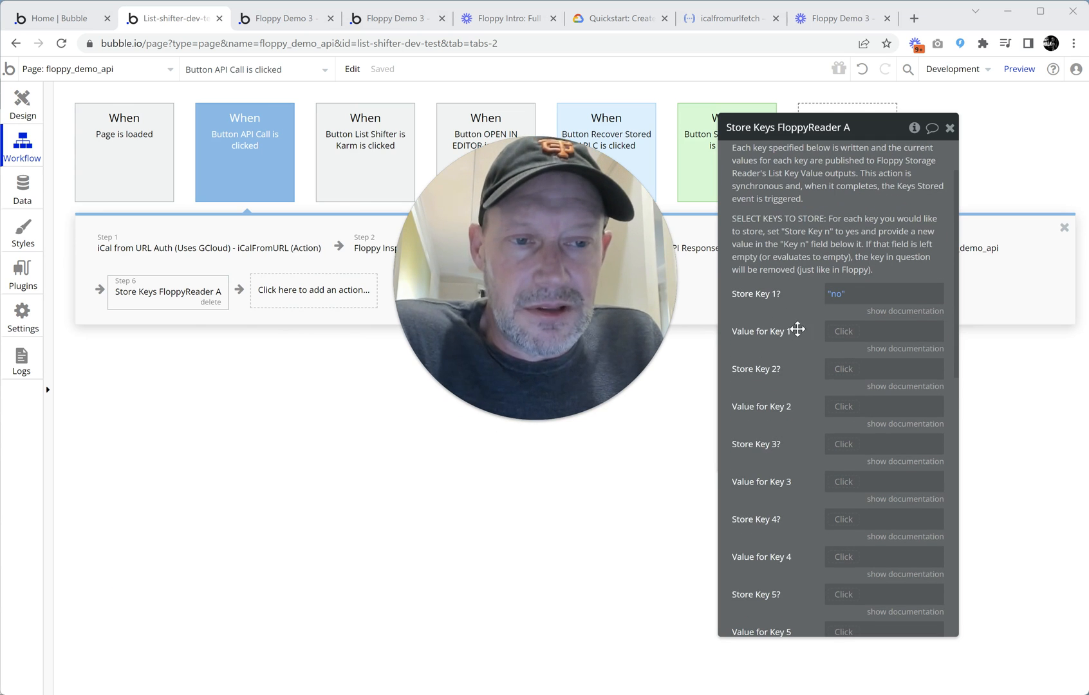
pyautogui.click(840, 301)
pyautogui.click(844, 332)
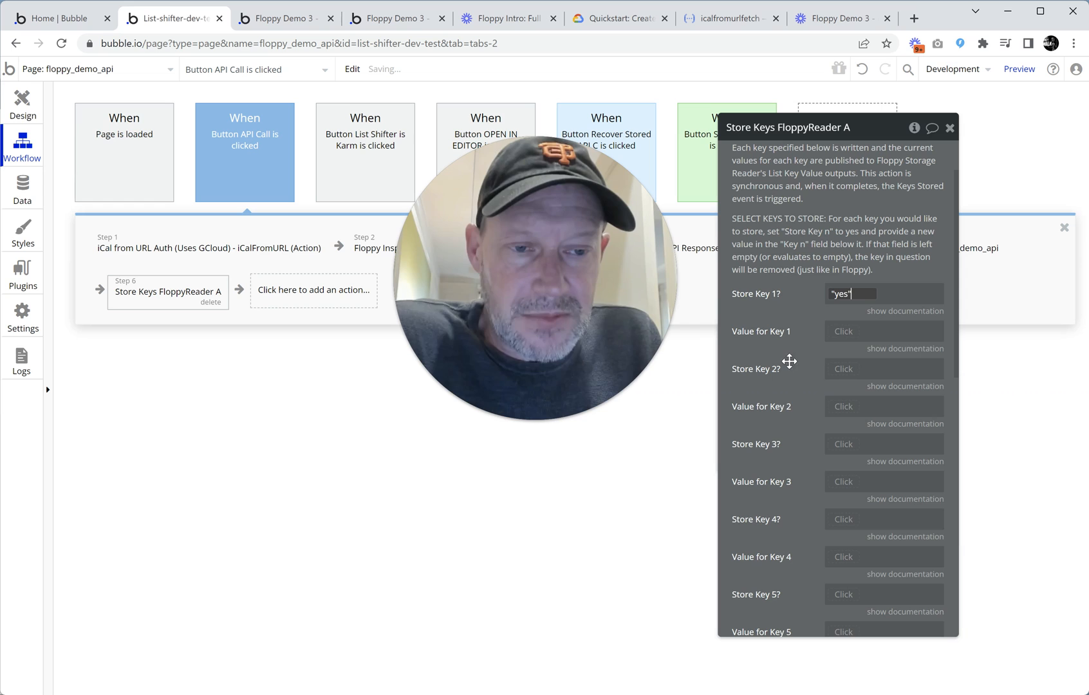
pyautogui.click(840, 335)
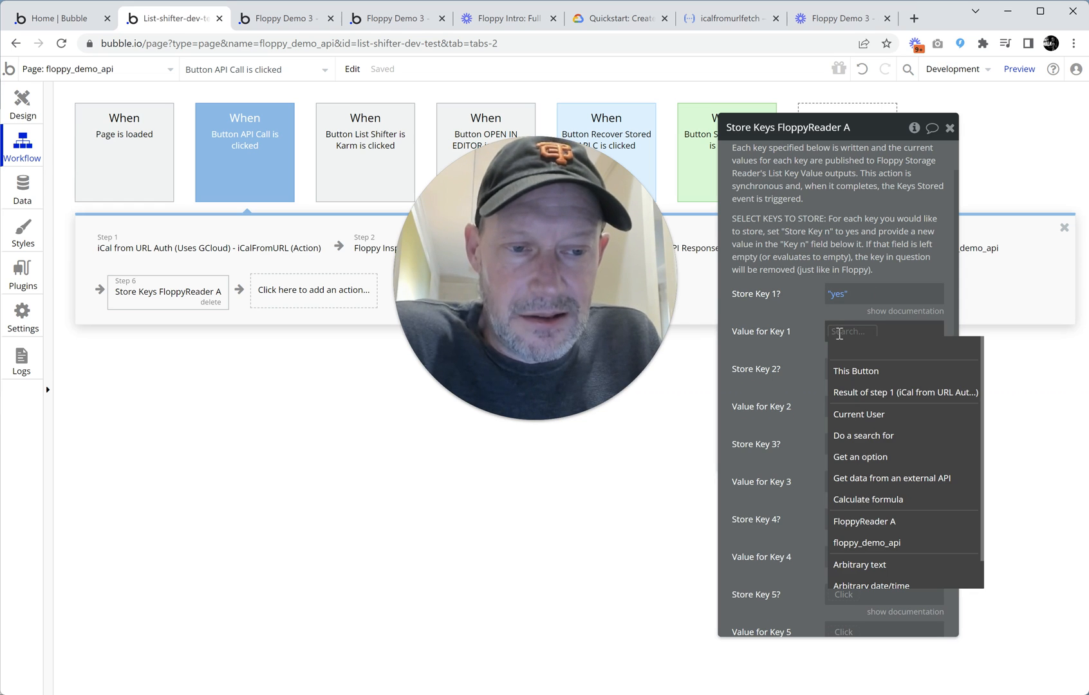
pyautogui.click(844, 393)
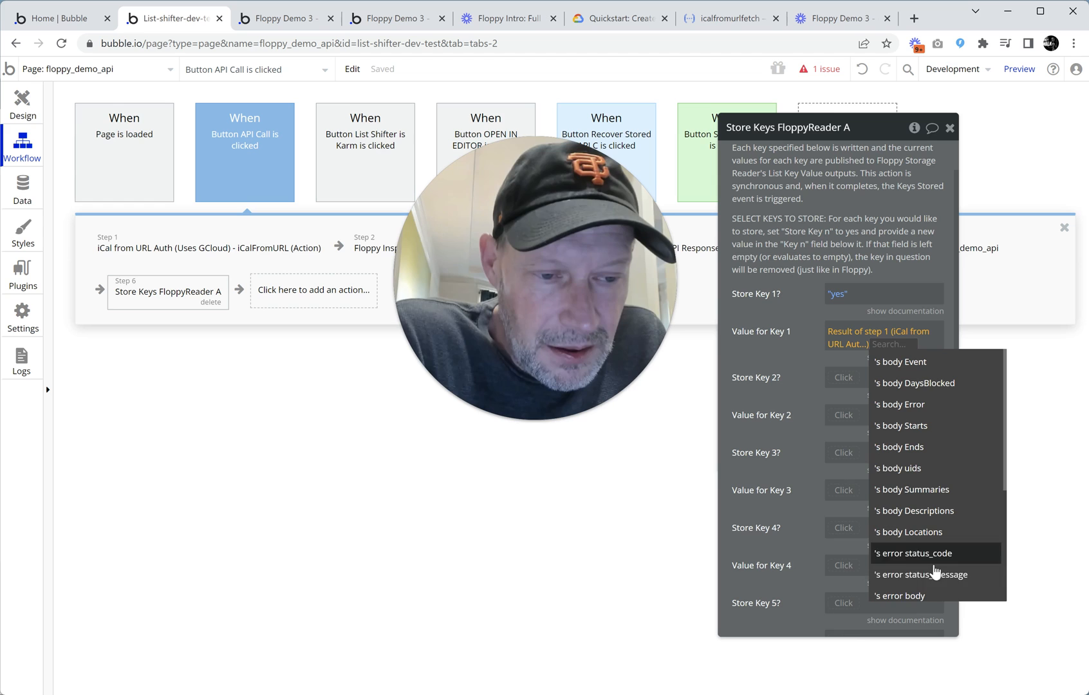
pyautogui.click(801, 364)
# - Clear the expressions in Value for Key 1 and Store Key 1? of the Store Keys FloppyReader A action
pyautogui.rightClick(837, 345)
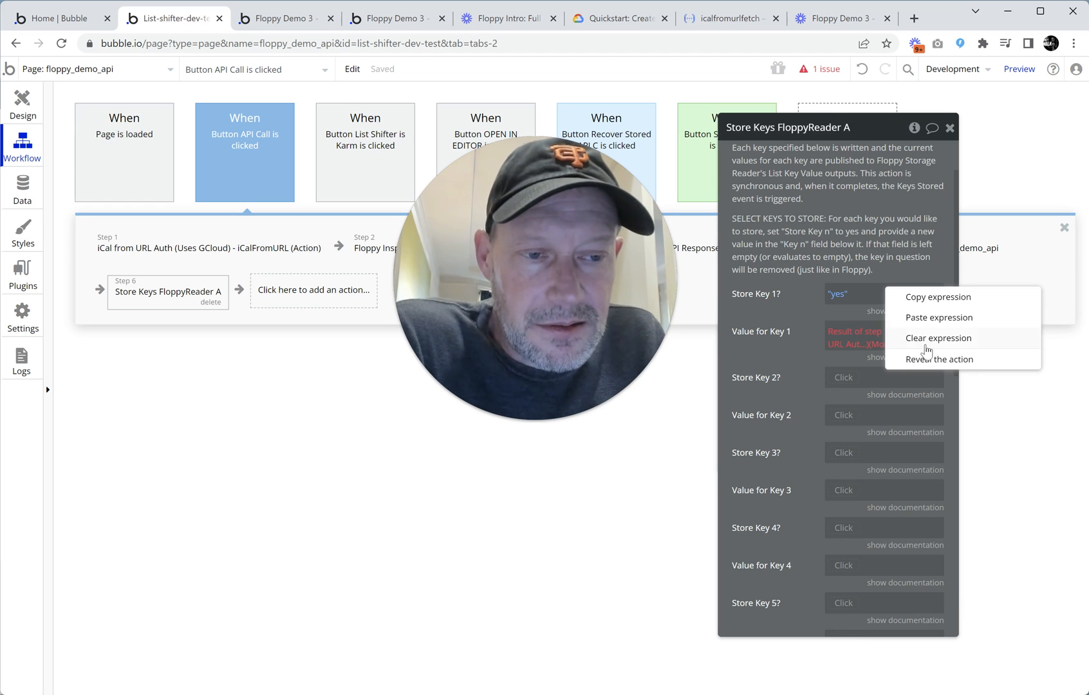
pyautogui.click(927, 359)
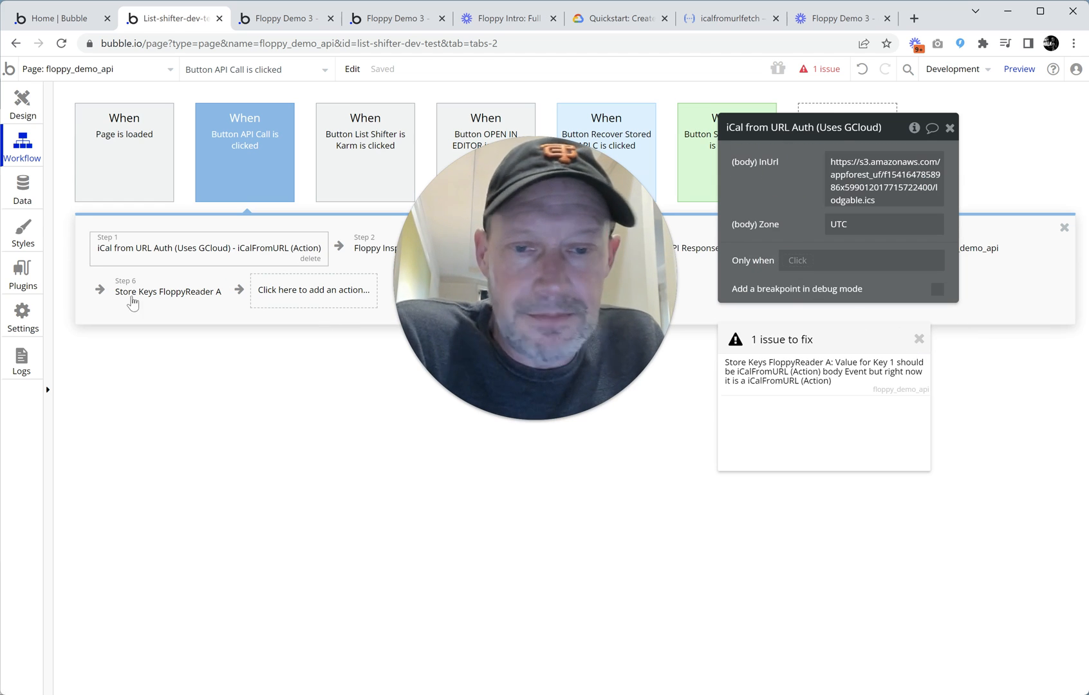
pyautogui.click(200, 300)
pyautogui.rightClick(873, 410)
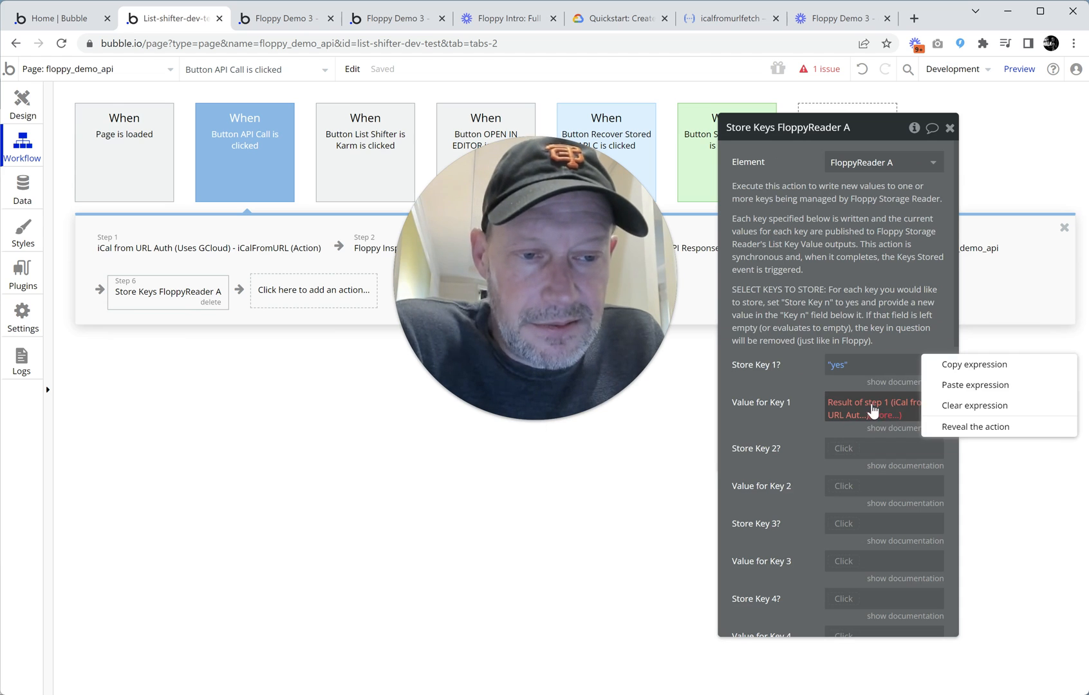
pyautogui.click(952, 407)
pyautogui.rightClick(838, 371)
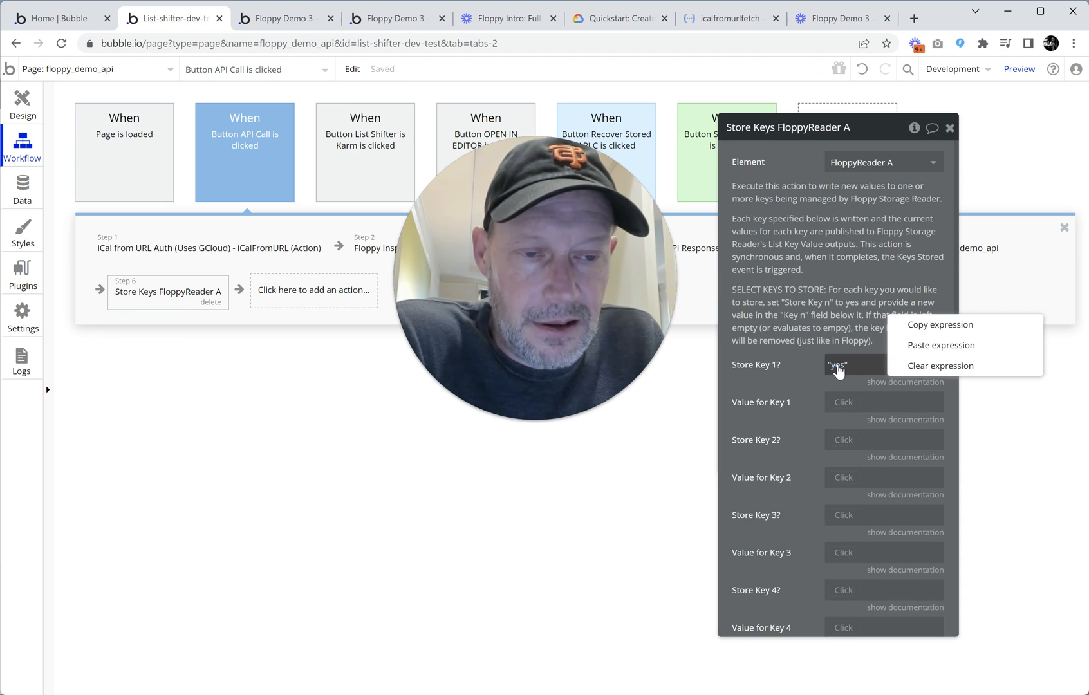
pyautogui.click(933, 366)
# - Change Value for List Key 1 to Result of step 1's body DaysBlocked
pyautogui.scroll(-6, 830, 329)
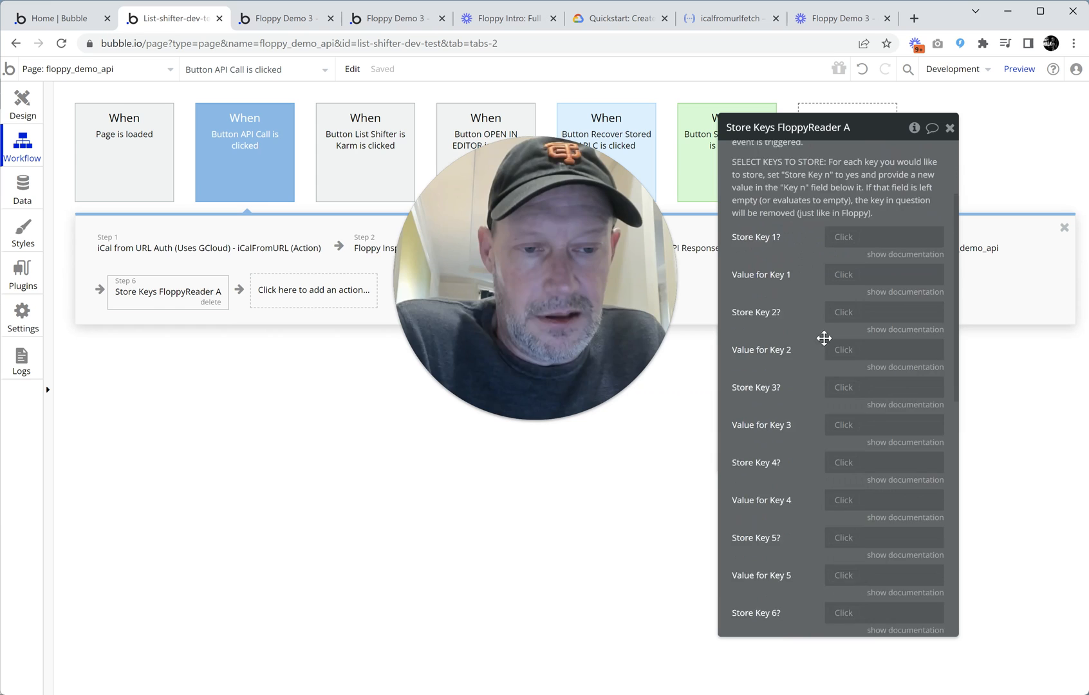
pyautogui.scroll(-2, 813, 339)
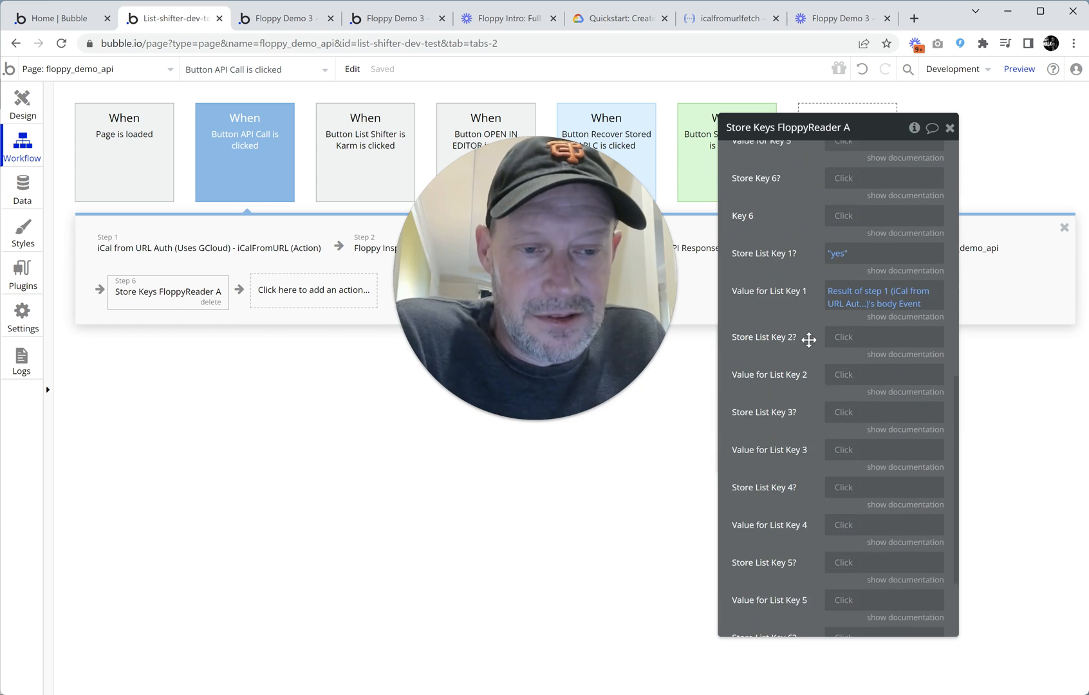
pyautogui.click(854, 295)
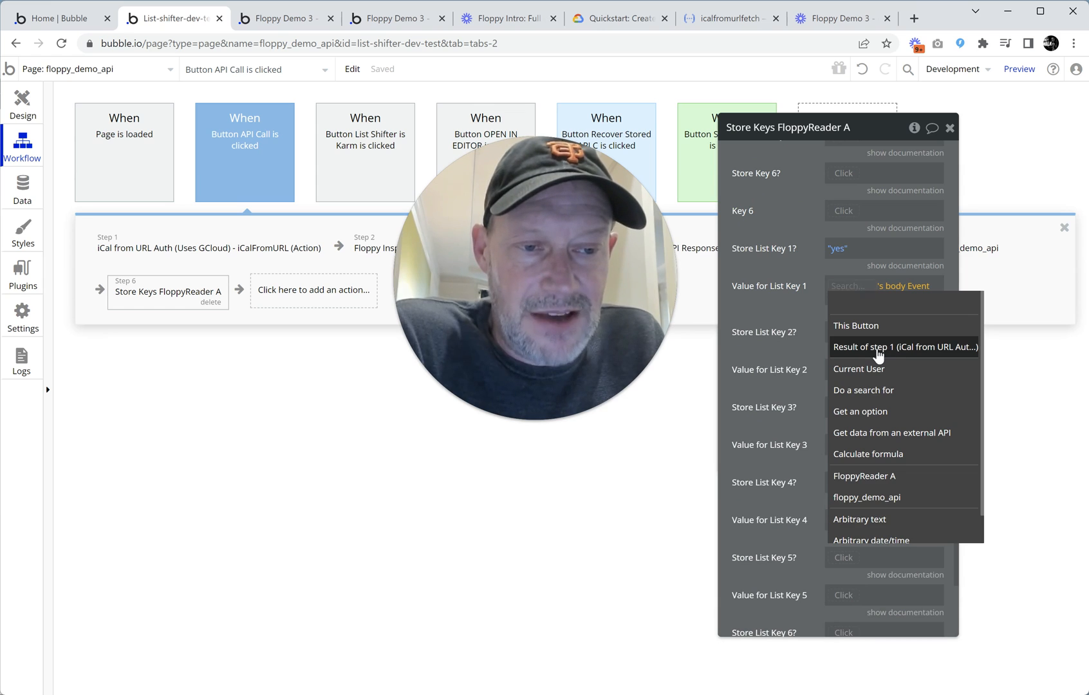
pyautogui.click(878, 348)
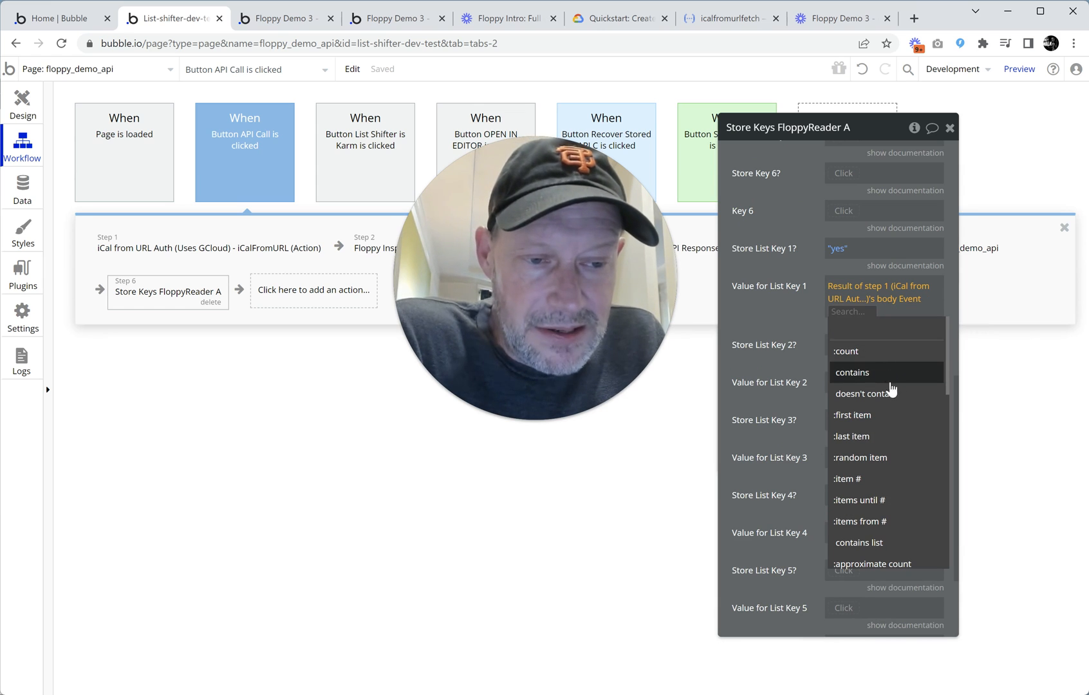
pyautogui.scroll(-2, 892, 389)
pyautogui.scroll(2, 848, 339)
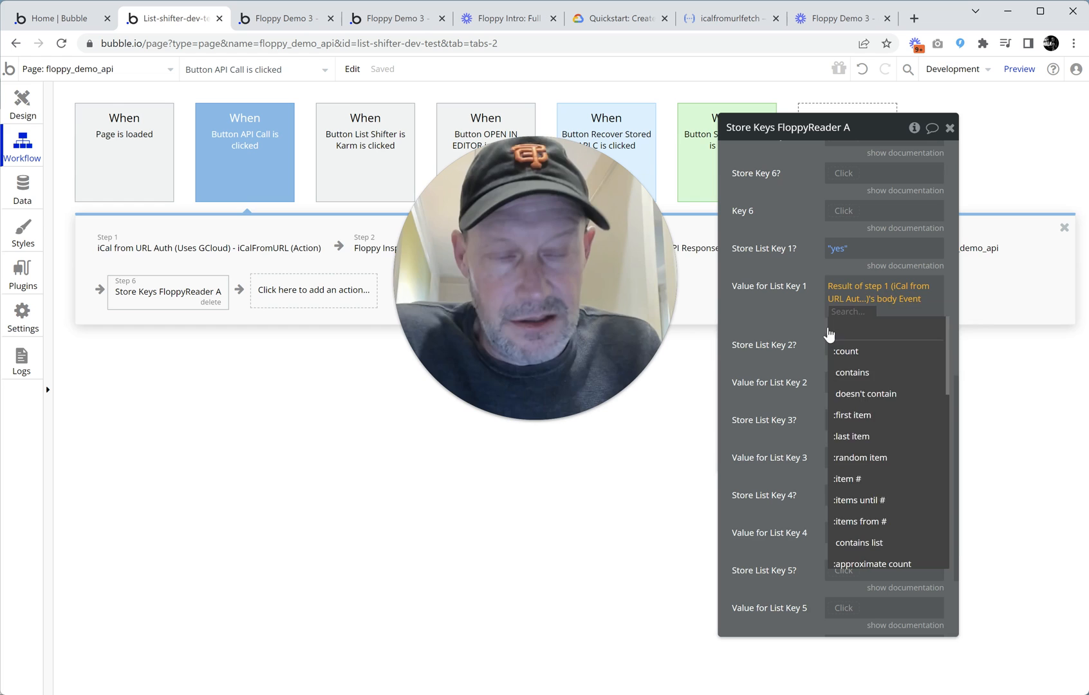
pyautogui.click(829, 332)
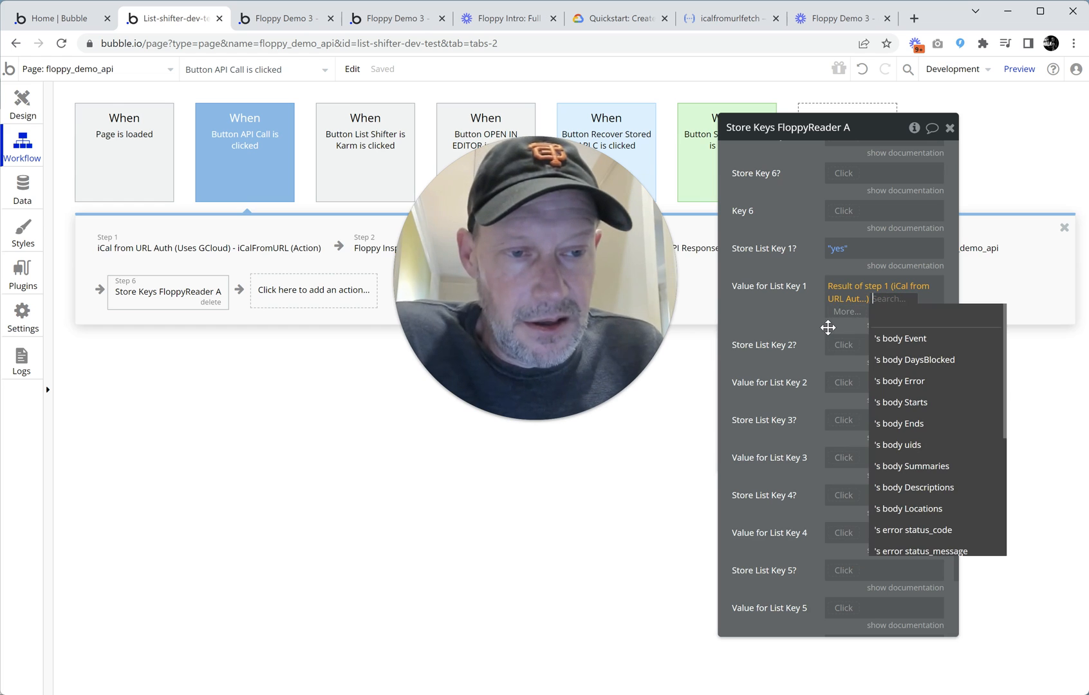
pyautogui.click(950, 361)
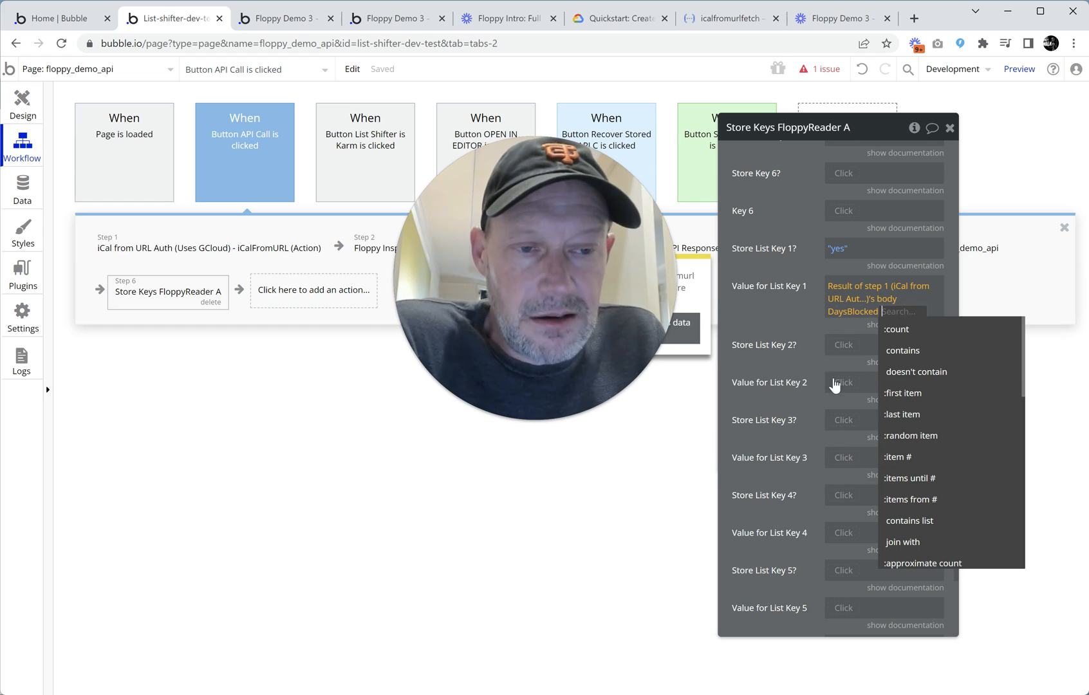
# - Set Store List Key 2? to "yes" and Value for List Key 2 to Result of step 1's body Starts
pyautogui.click(839, 347)
pyautogui.click(858, 386)
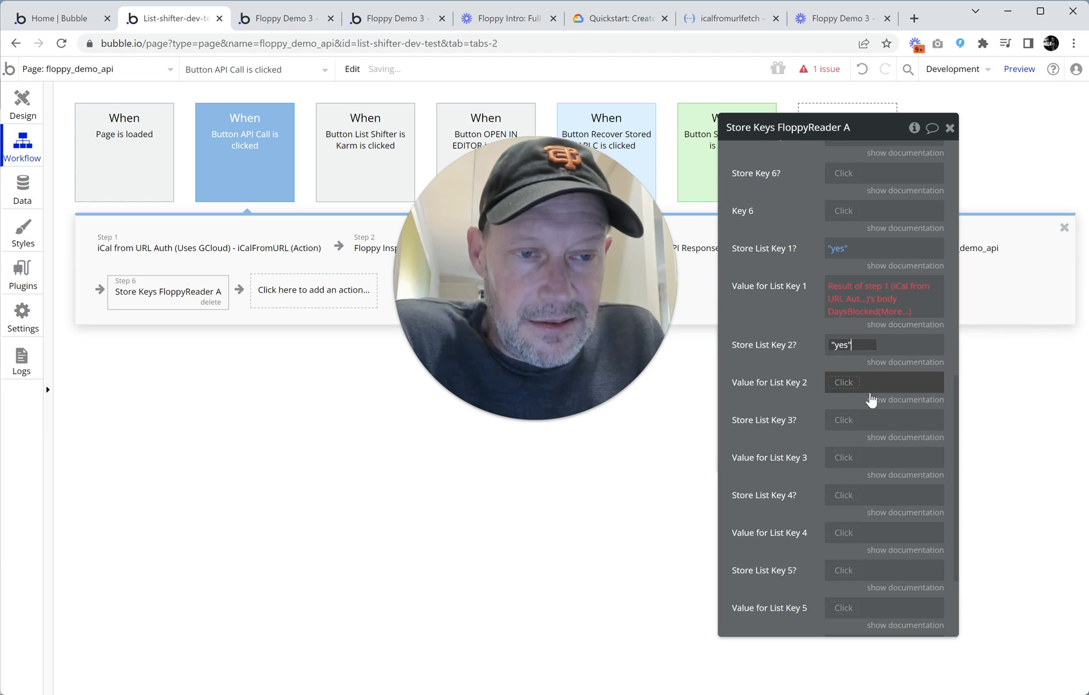
pyautogui.click(846, 385)
pyautogui.click(861, 444)
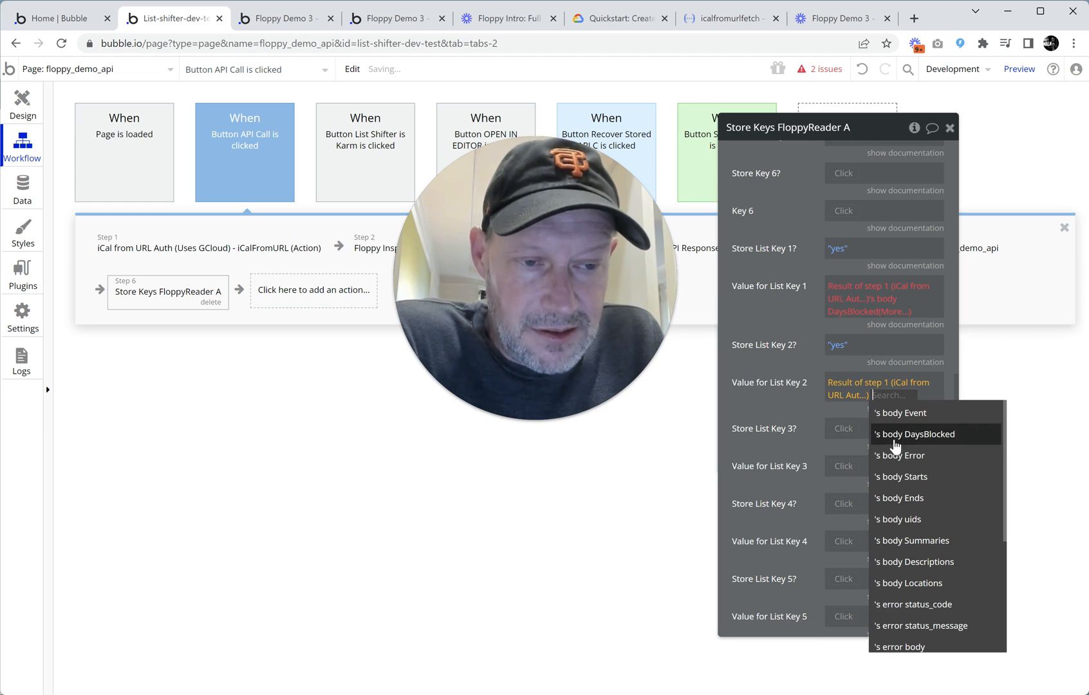
pyautogui.click(914, 482)
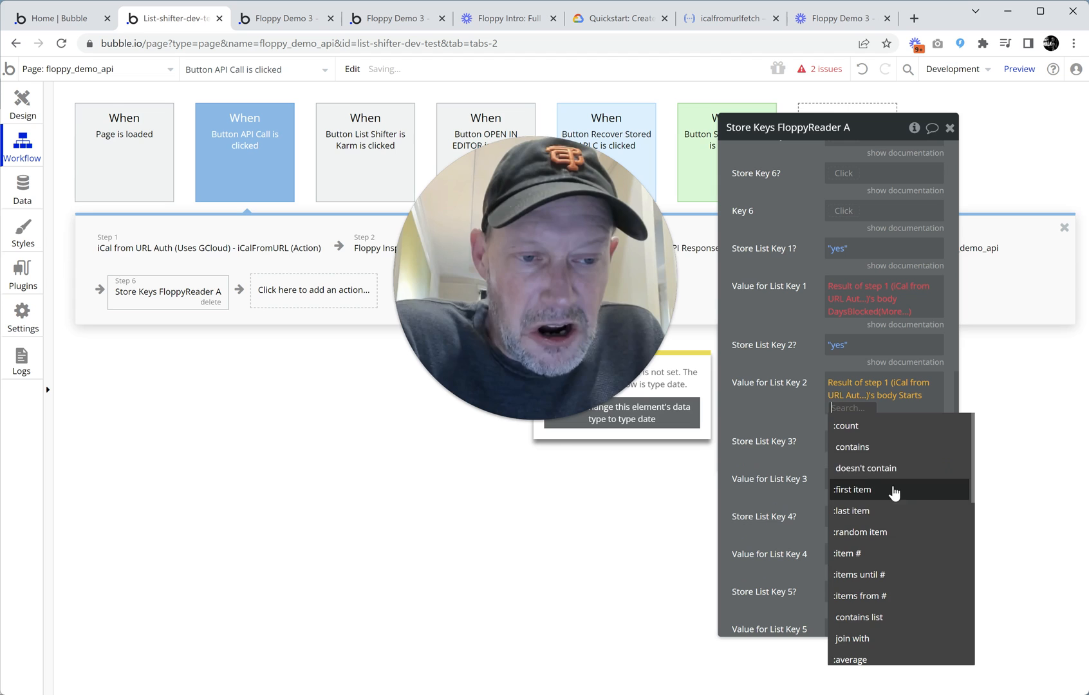
pyautogui.click(813, 435)
# - Set Store List Key 3? to "yes" and Value for List Key 3 to Result of step 1's body Ends
pyautogui.click(840, 443)
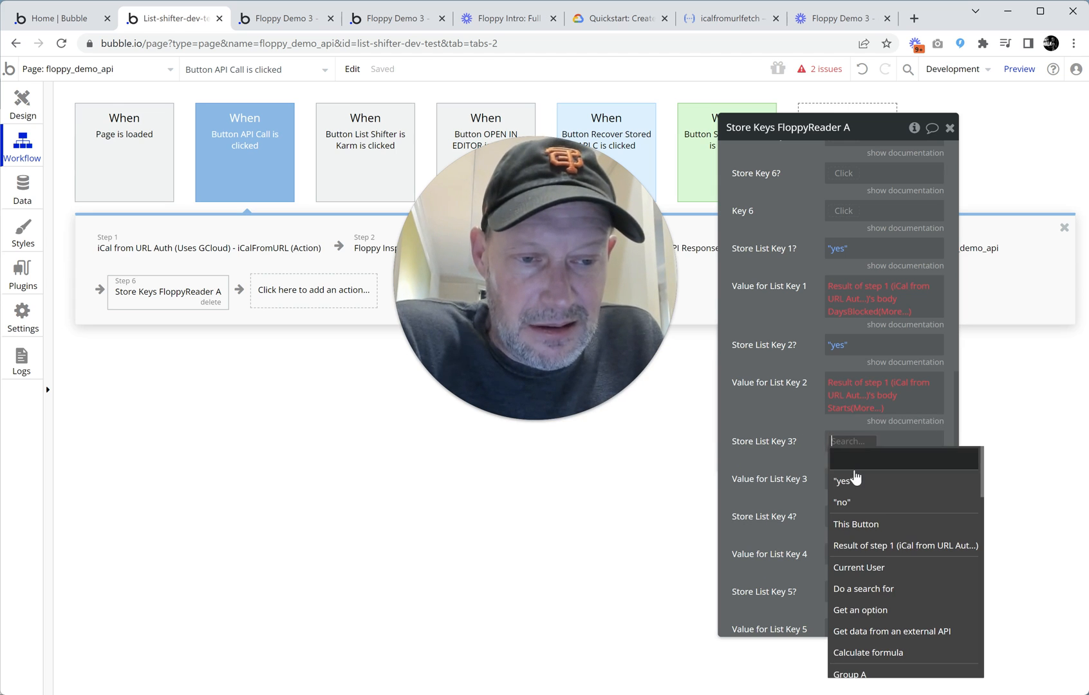
pyautogui.click(851, 483)
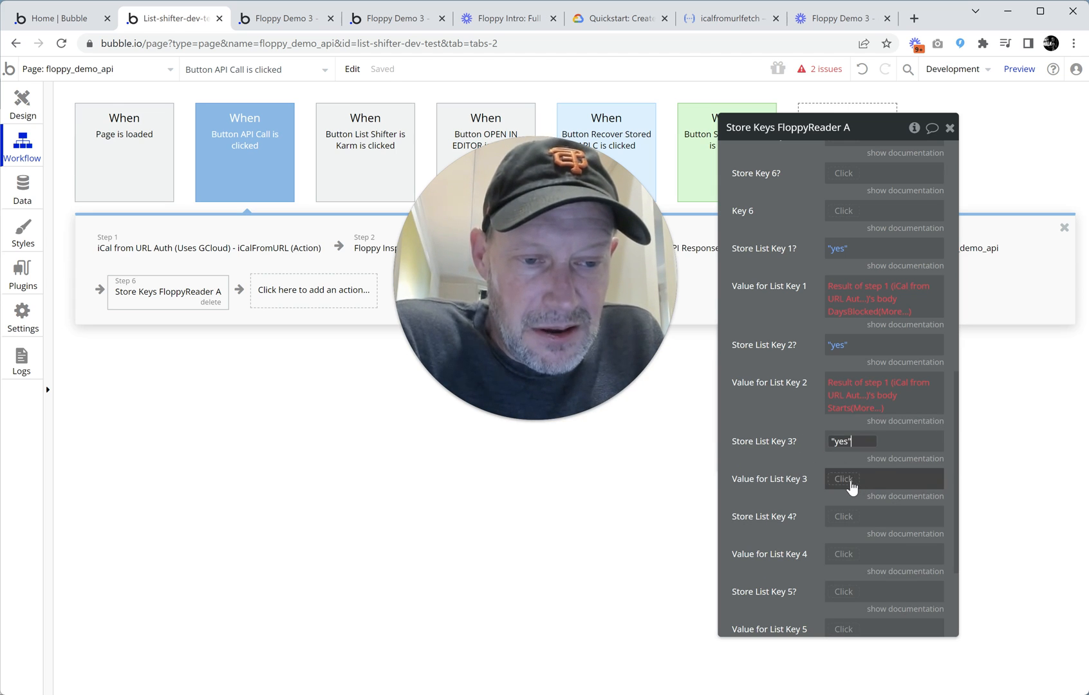
pyautogui.click(851, 483)
pyautogui.click(863, 539)
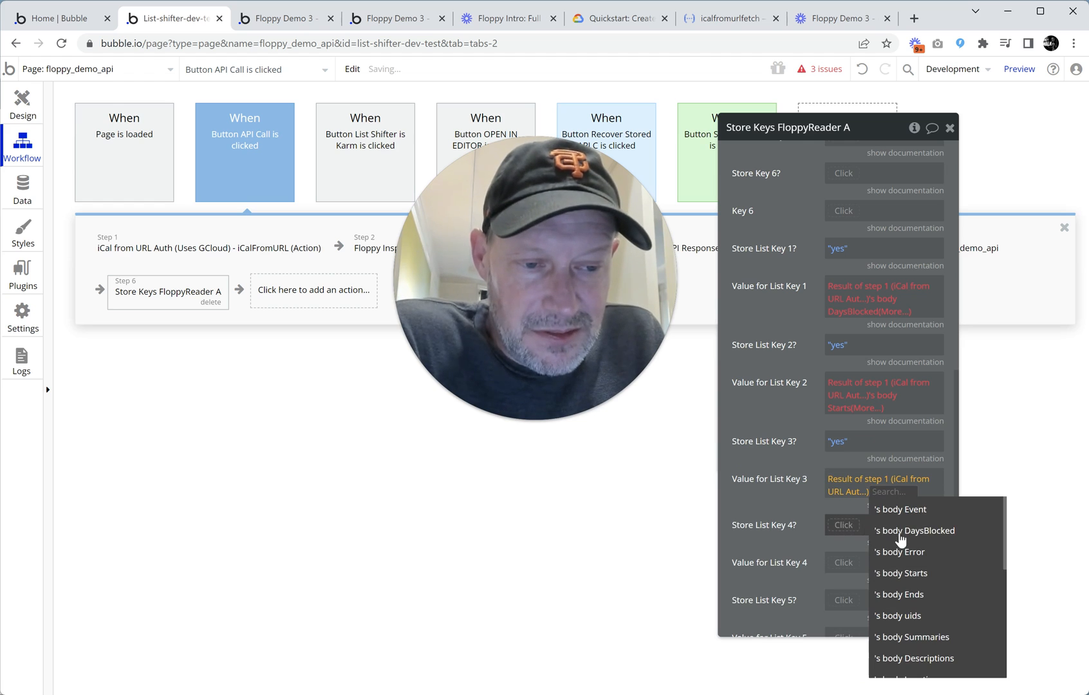
pyautogui.click(937, 599)
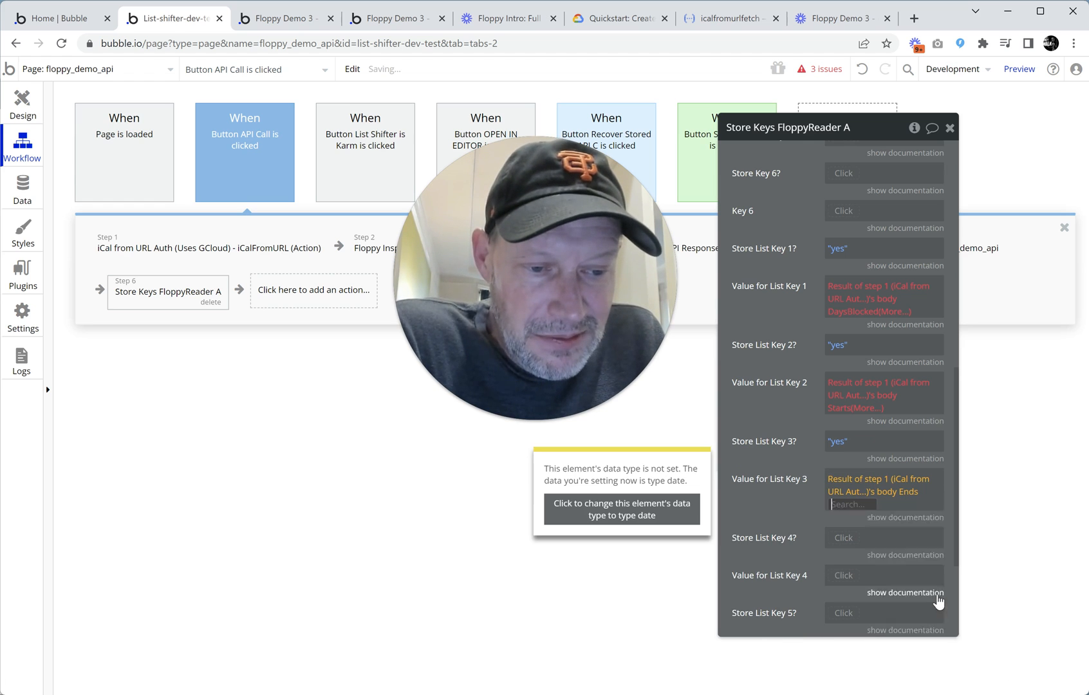
pyautogui.click(811, 518)
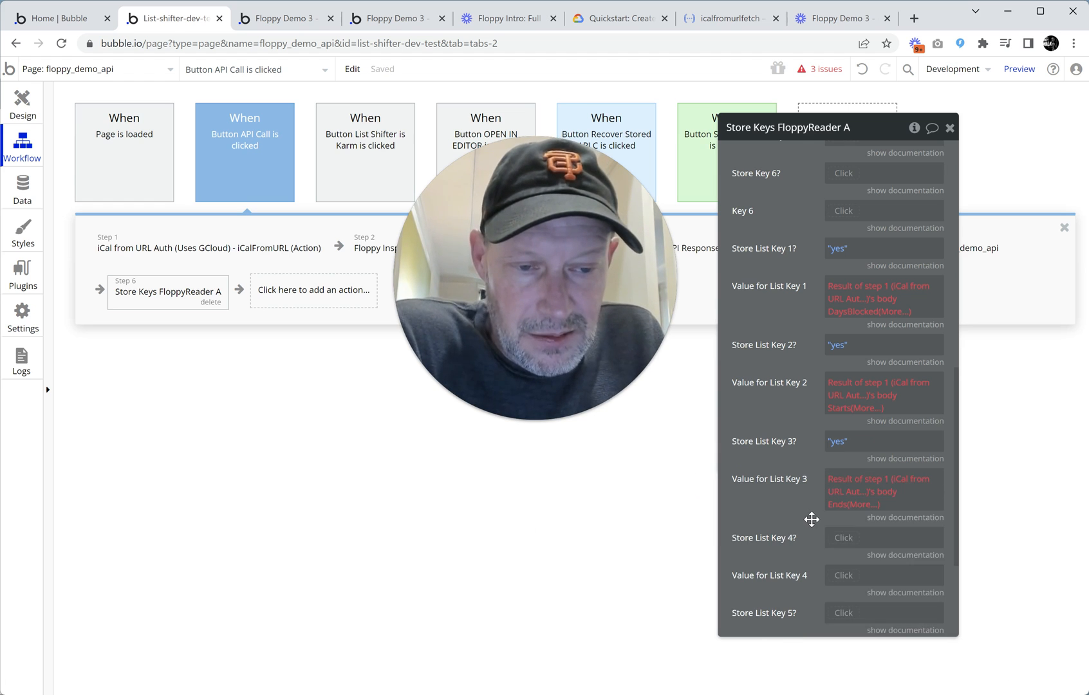
# - Set Store List Key 4? to "yes" and Value for List Key 4 to Result of step 1's body Locations
pyautogui.click(849, 540)
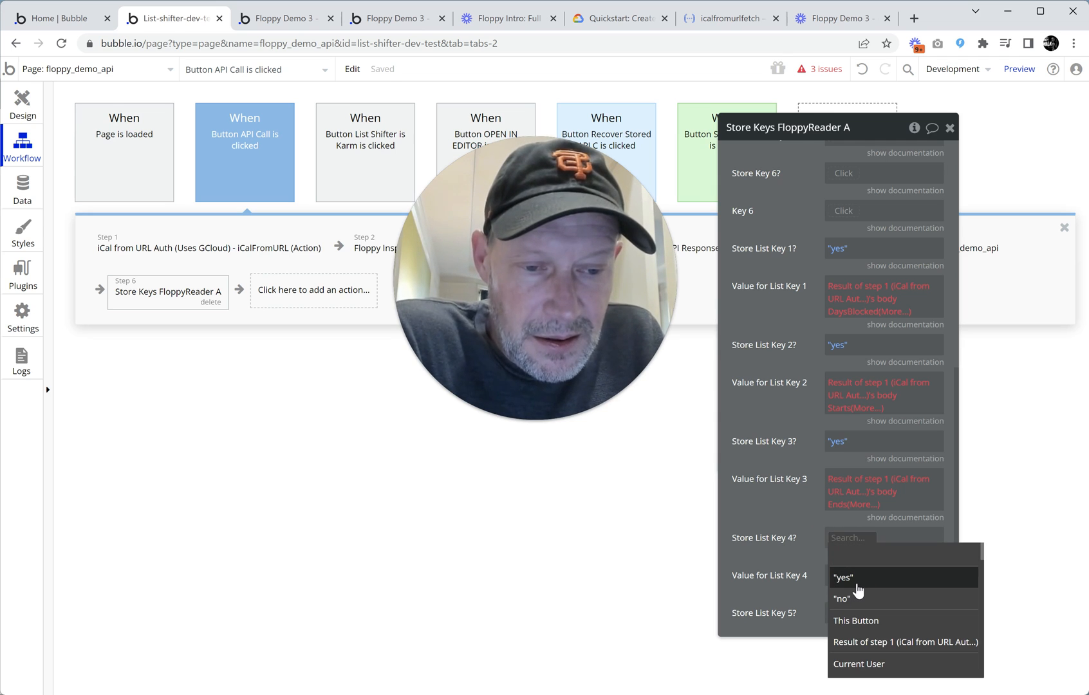
pyautogui.click(858, 590)
pyautogui.click(848, 577)
pyautogui.scroll(-2, 877, 562)
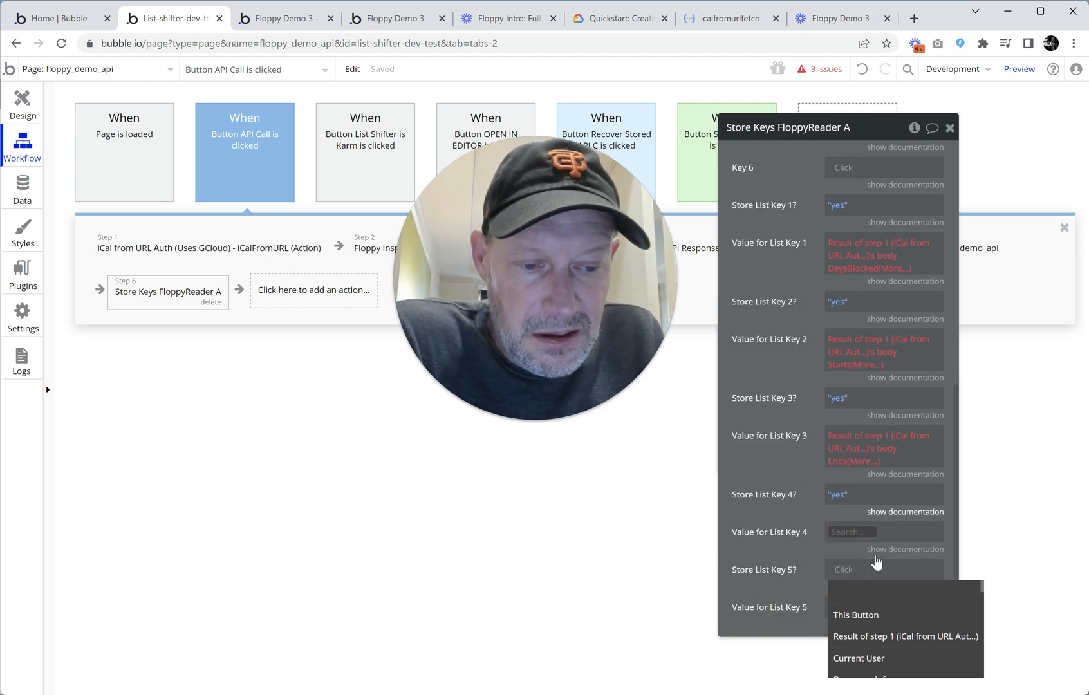
pyautogui.click(882, 637)
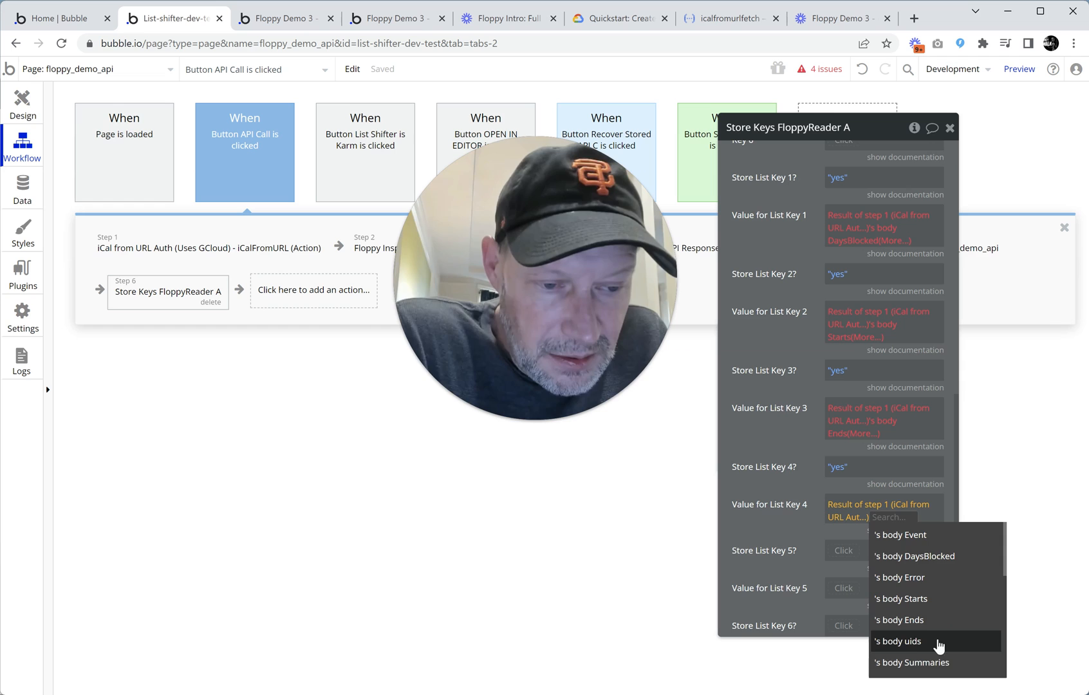
pyautogui.scroll(-2, 944, 654)
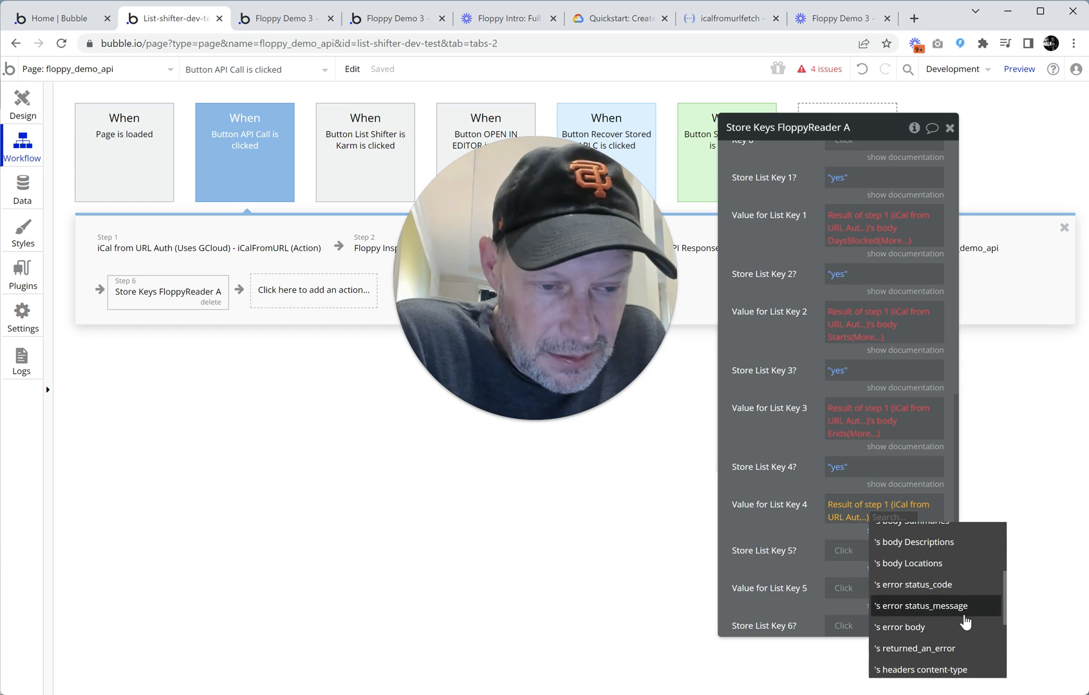
pyautogui.scroll(1, 971, 614)
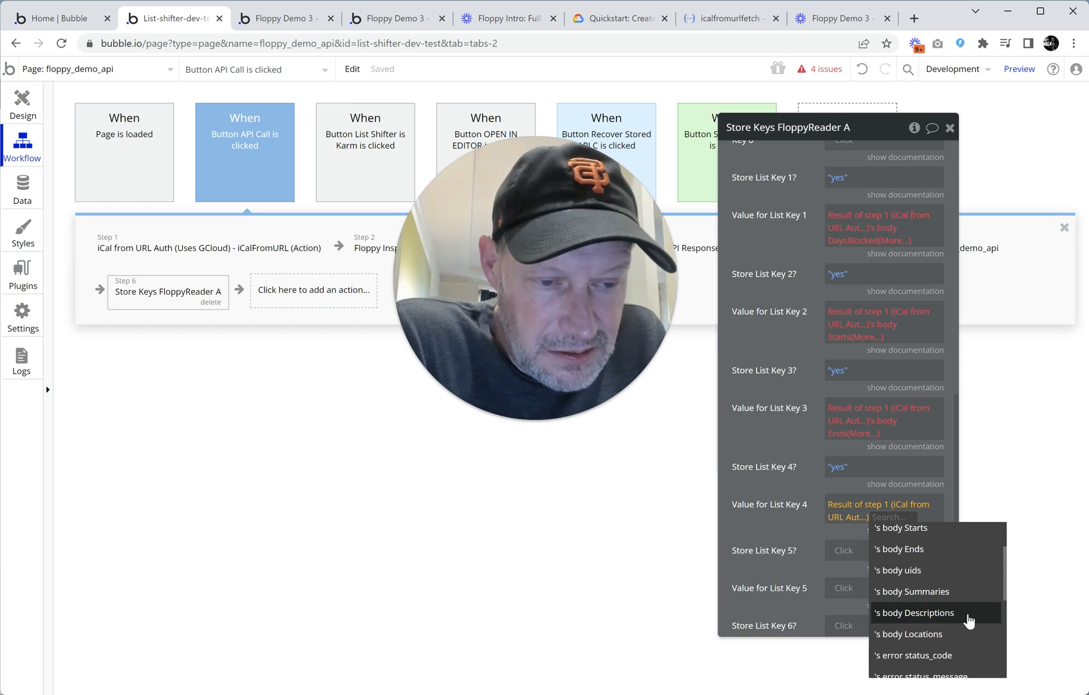
pyautogui.click(927, 634)
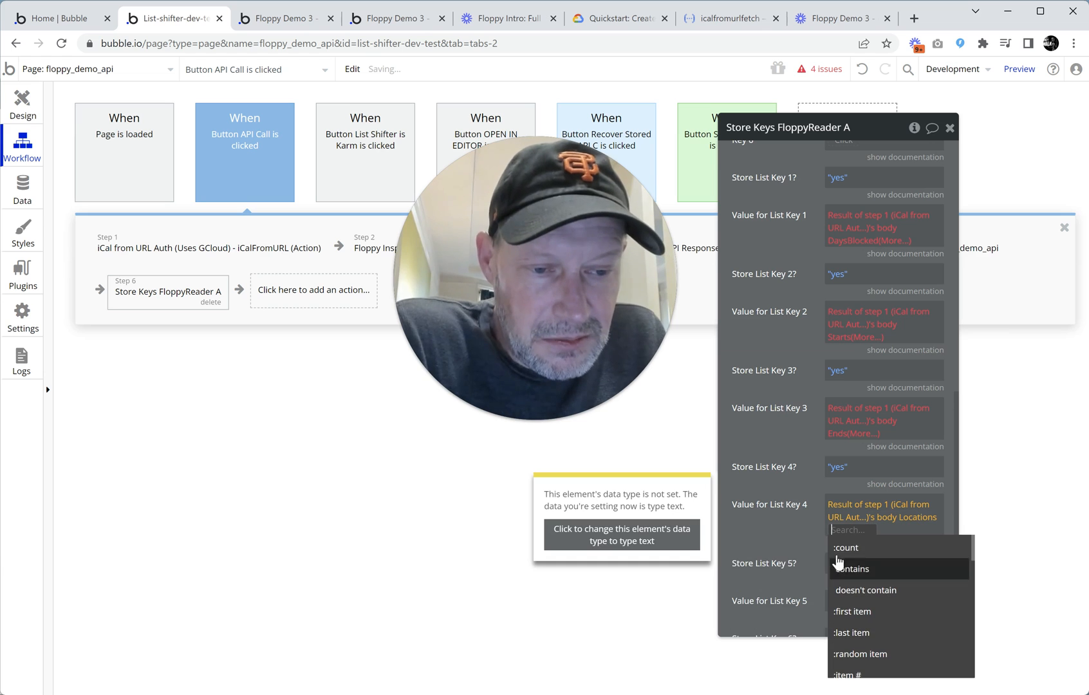
pyautogui.click(786, 540)
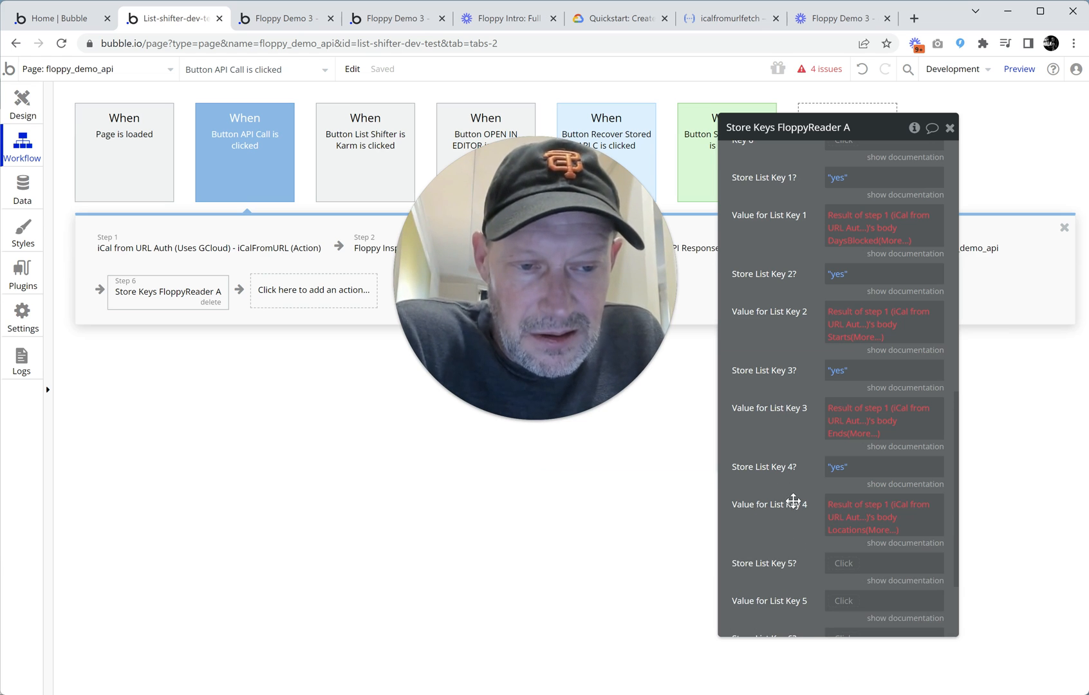
# - Clear the scalar Key 1 Type and Key 1 Name of the FloppyReader A element in the page design
pyautogui.scroll(5, 795, 506)
pyautogui.scroll(-3, 798, 477)
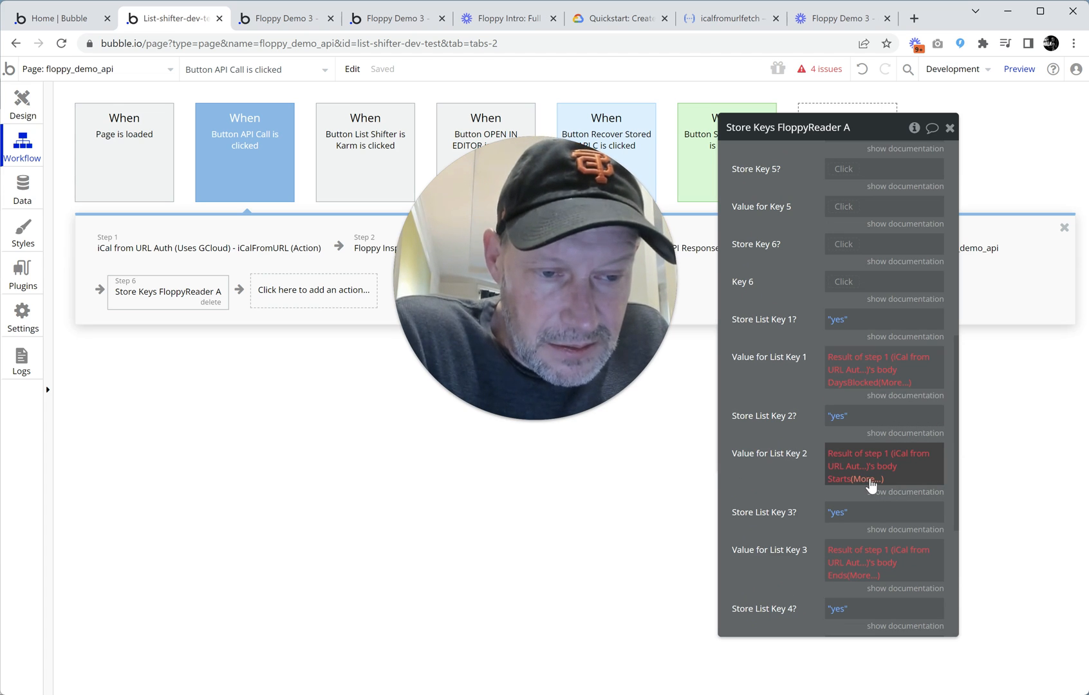
pyautogui.scroll(-3, 892, 499)
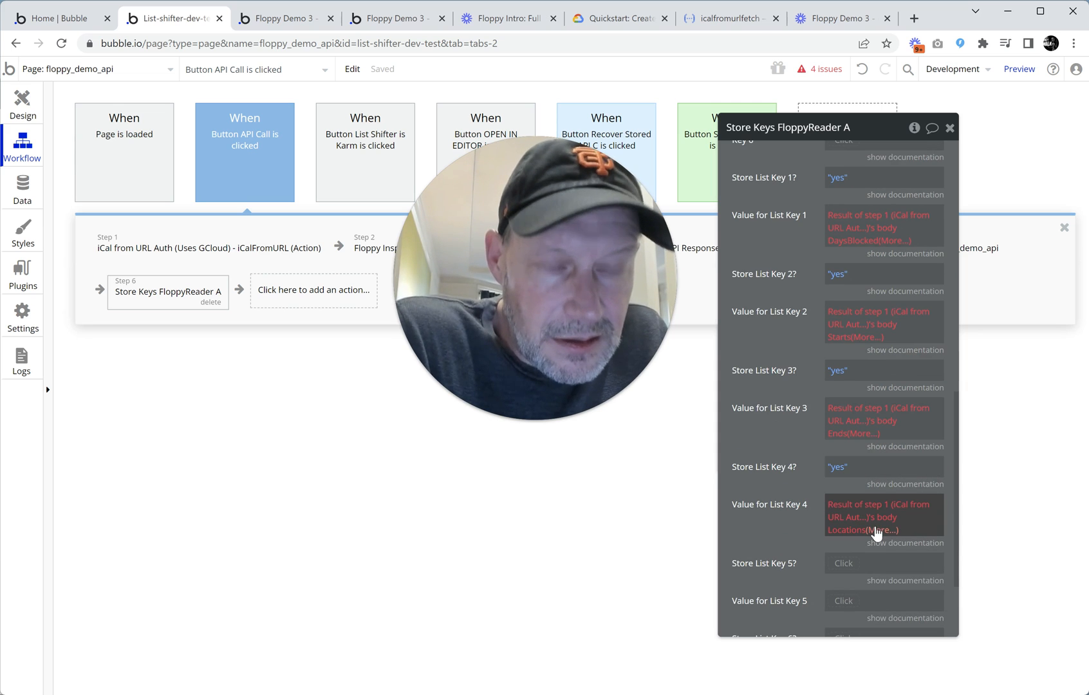
pyautogui.scroll(6, 836, 515)
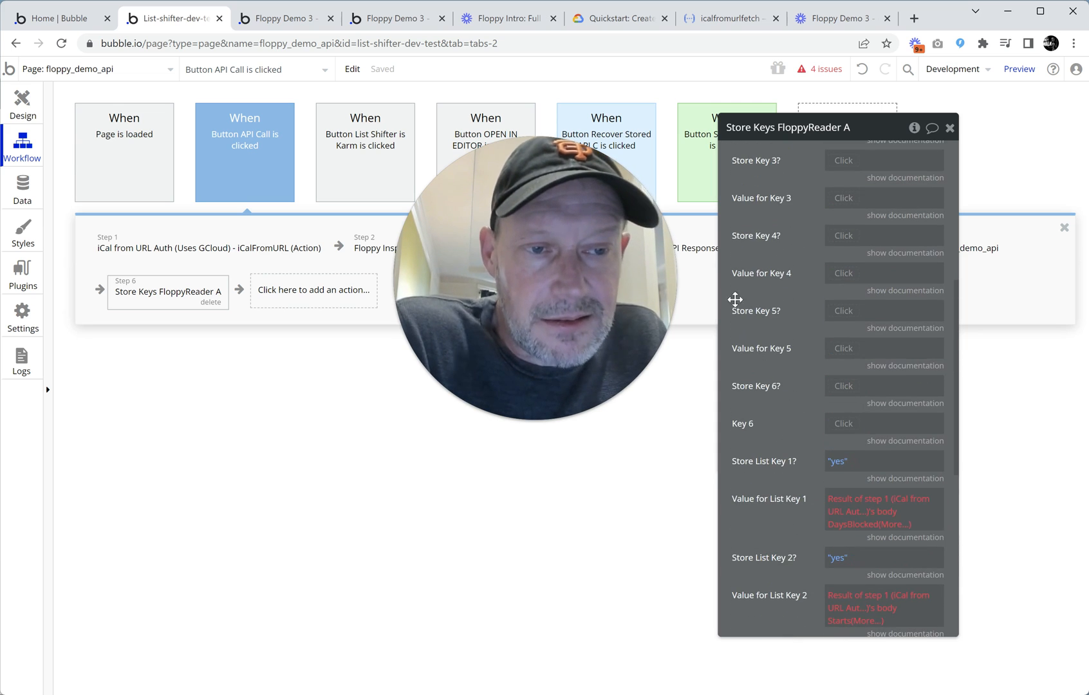
pyautogui.click(23, 105)
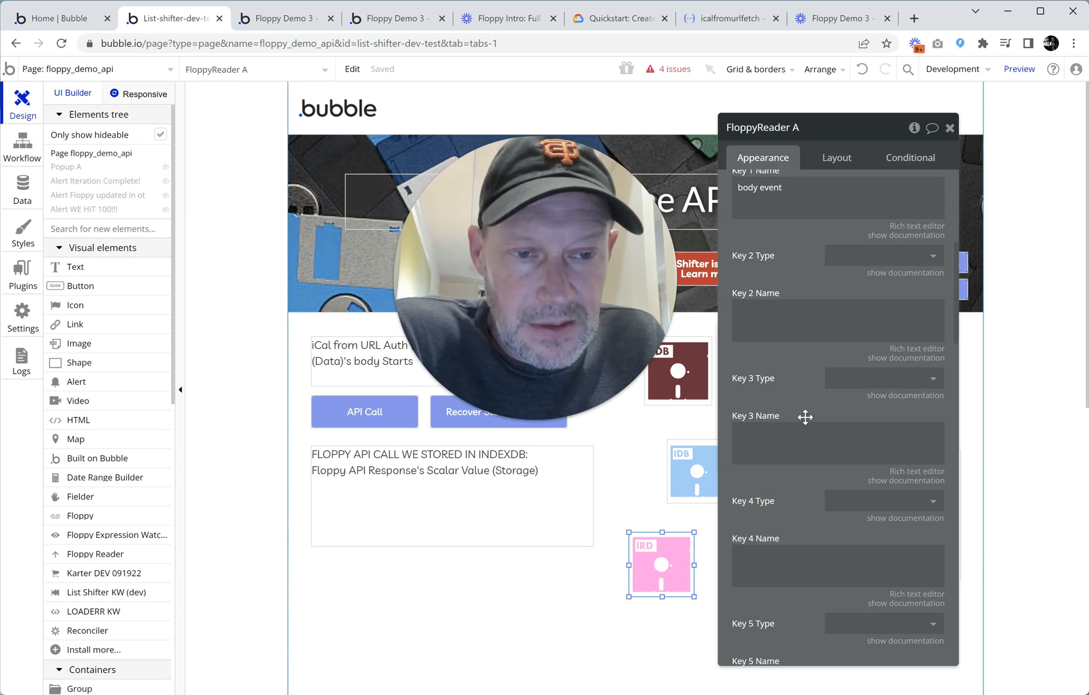
pyautogui.scroll(5, 805, 417)
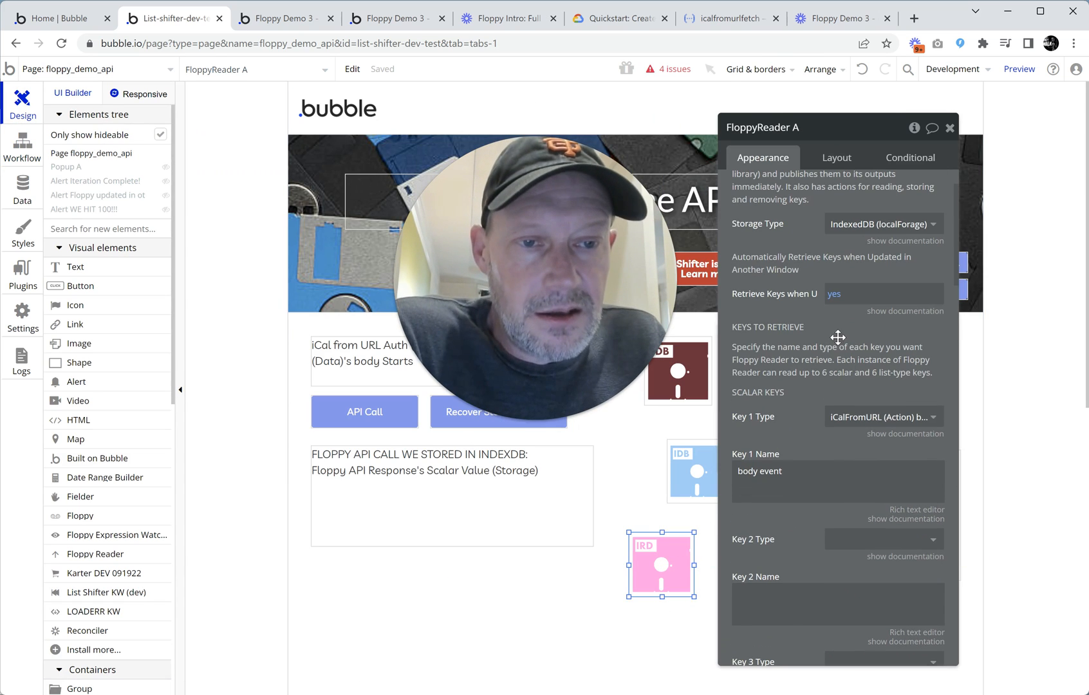
pyautogui.click(876, 418)
pyautogui.click(844, 442)
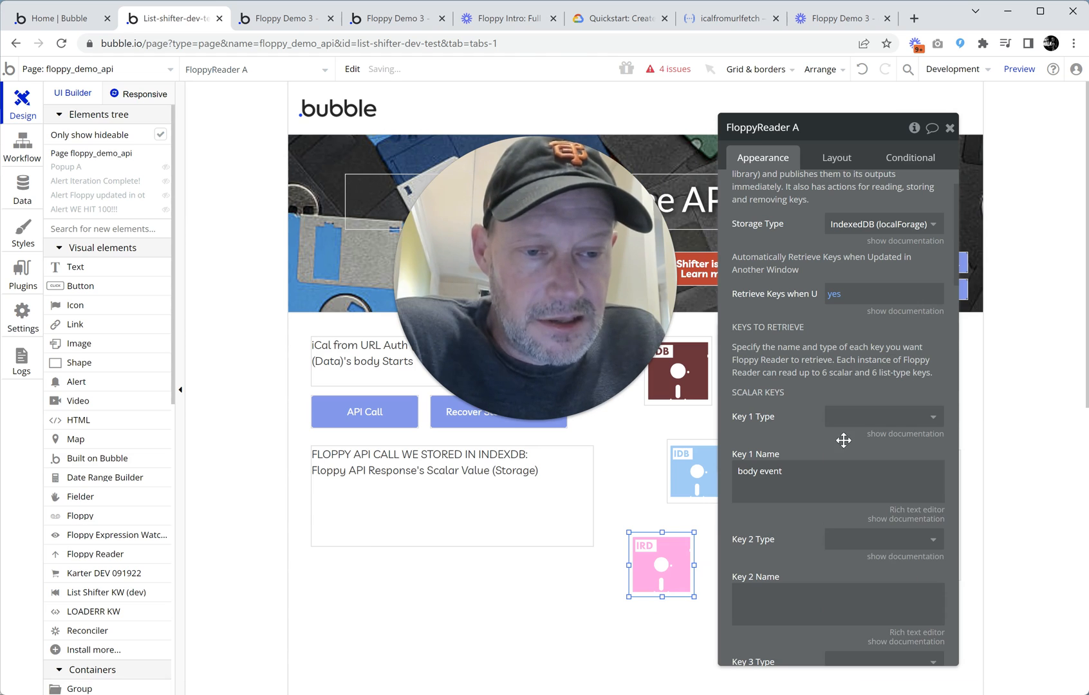
pyautogui.press('BackSpace')
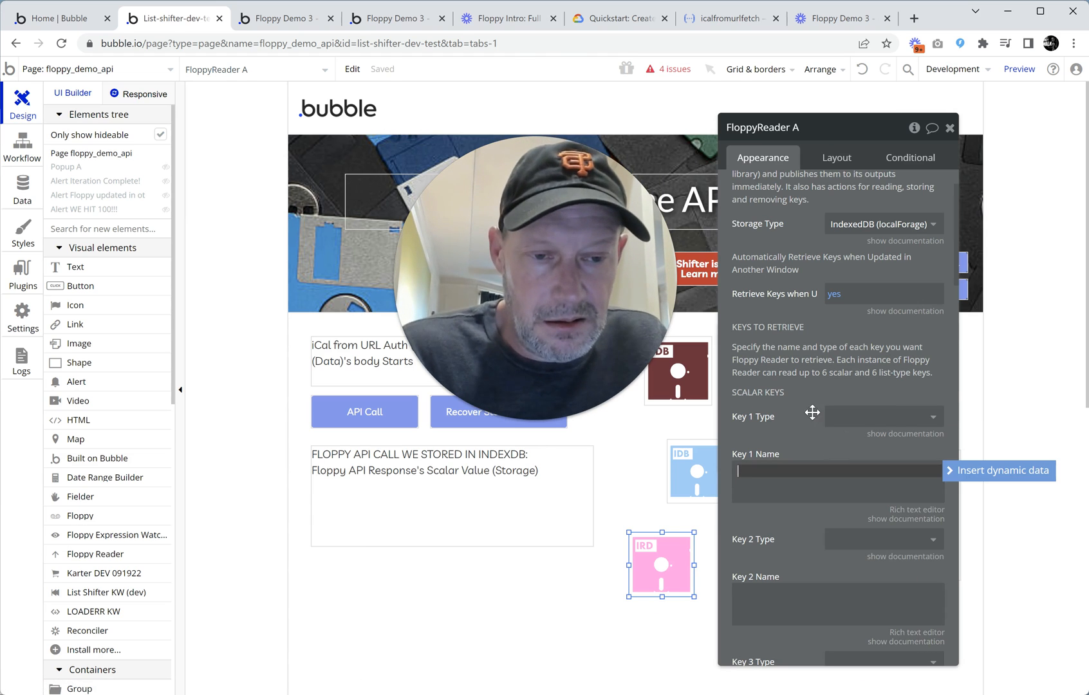
# - Set FloppyReader A's List Key 1 Type to date and its List Key 1 Name to "days blocked"
pyautogui.scroll(-8, 815, 405)
pyautogui.scroll(-4, 813, 403)
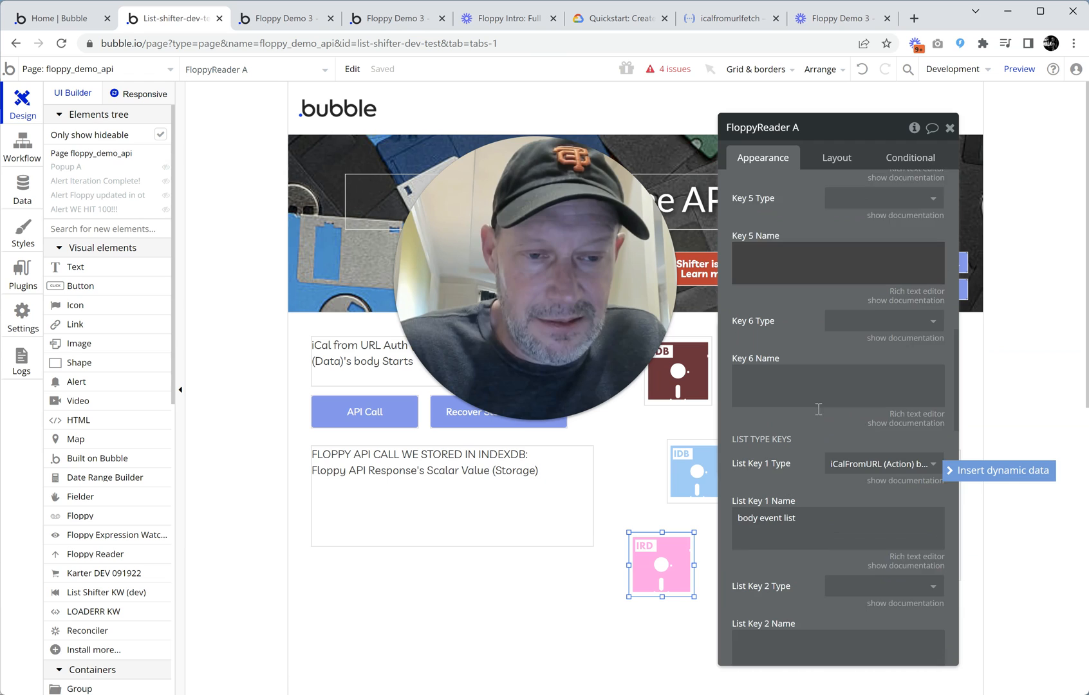
pyautogui.click(873, 395)
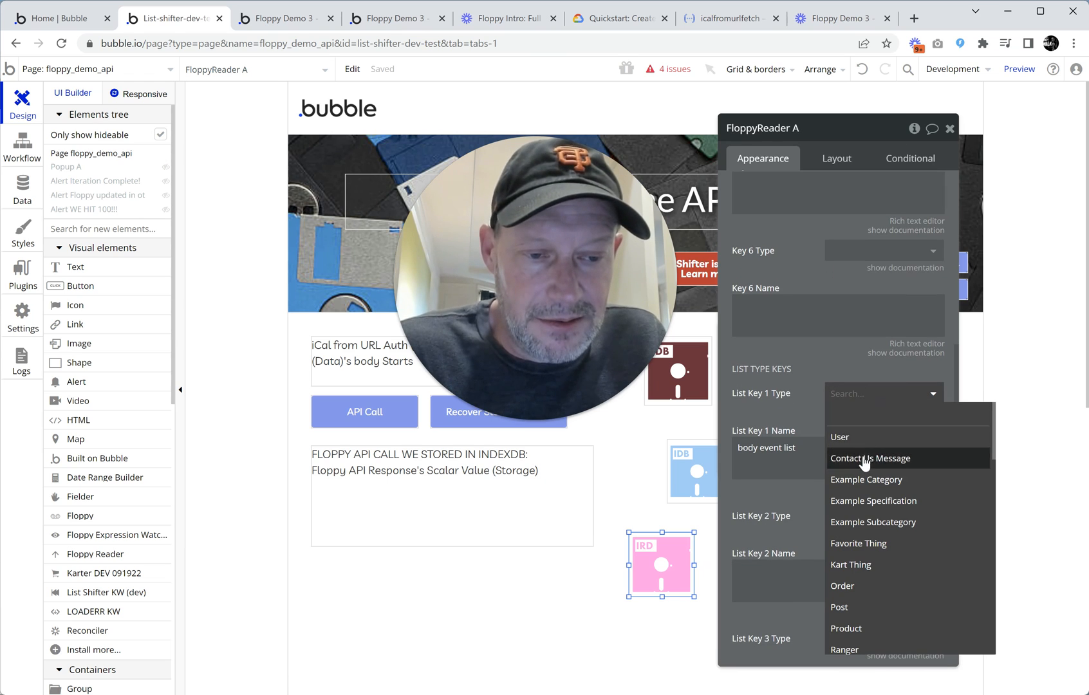
pyautogui.write('dat')
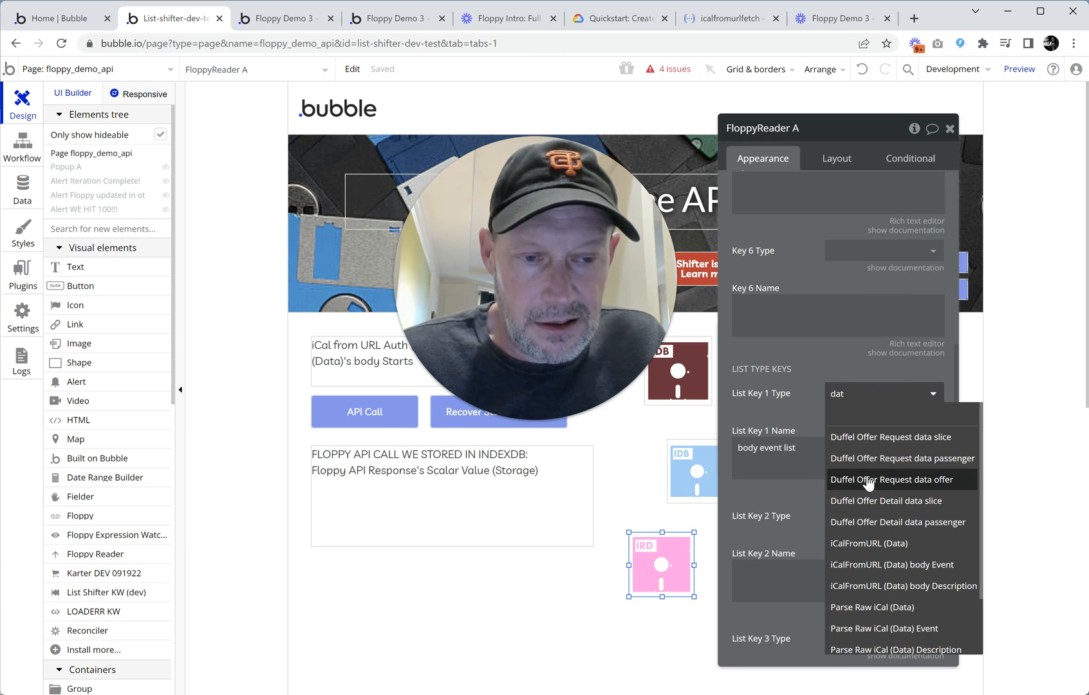
pyautogui.write('e')
pyautogui.click(855, 442)
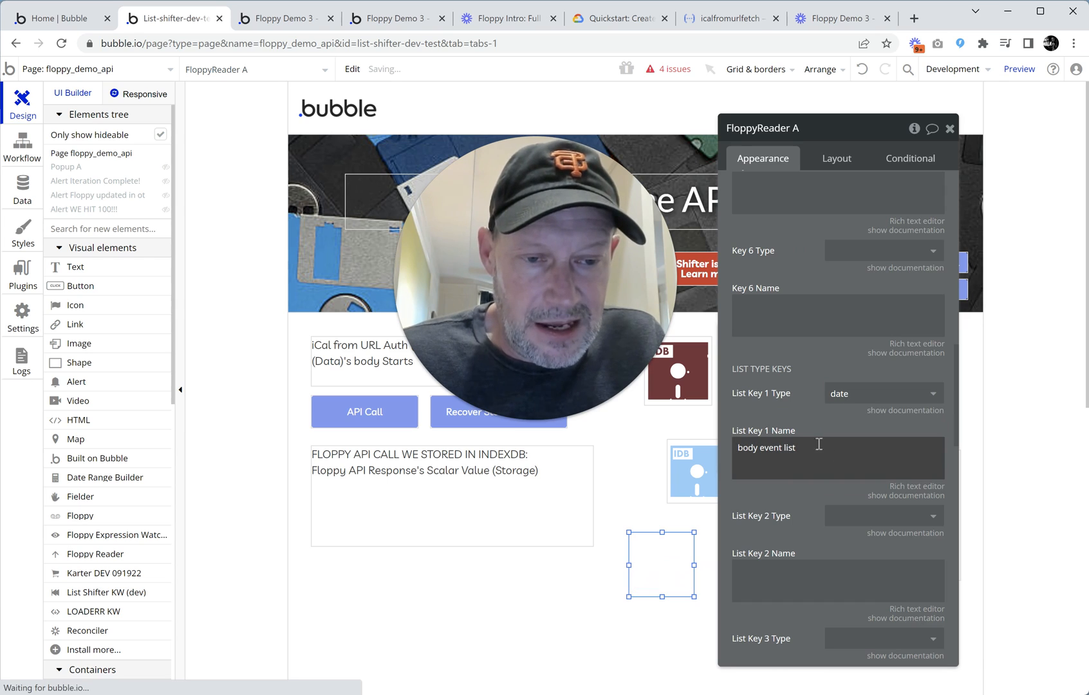
pyautogui.tripleClick(805, 443)
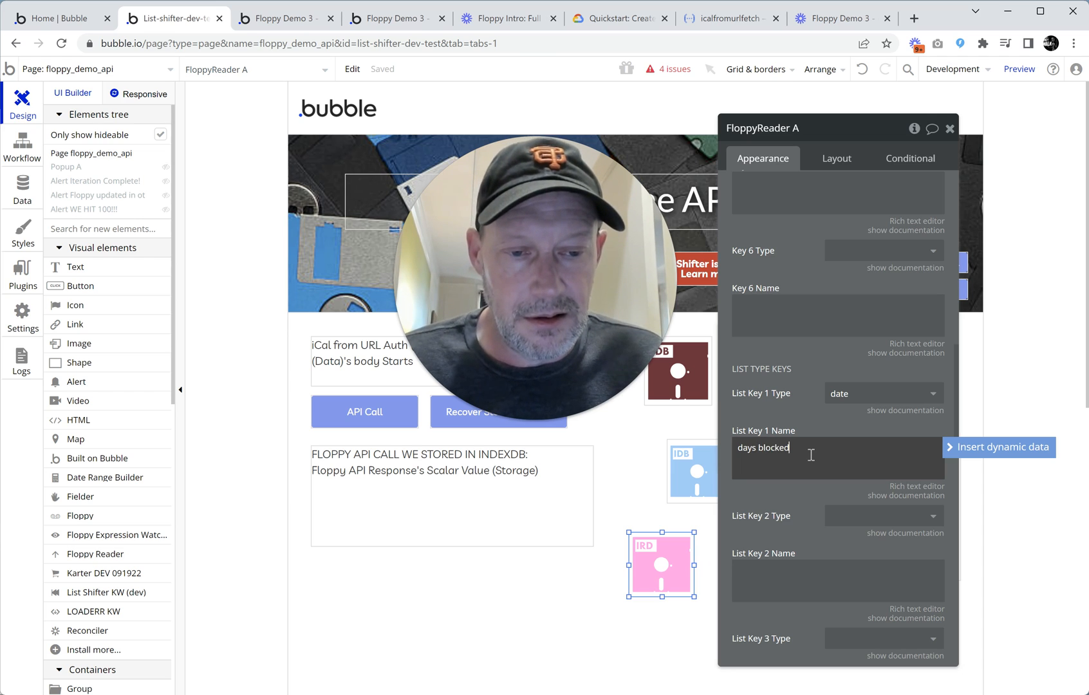
# - Set FloppyReader A's List Key 2 Type to date and its List Key 2 Name to "starts"
pyautogui.click(892, 522)
pyautogui.write('date')
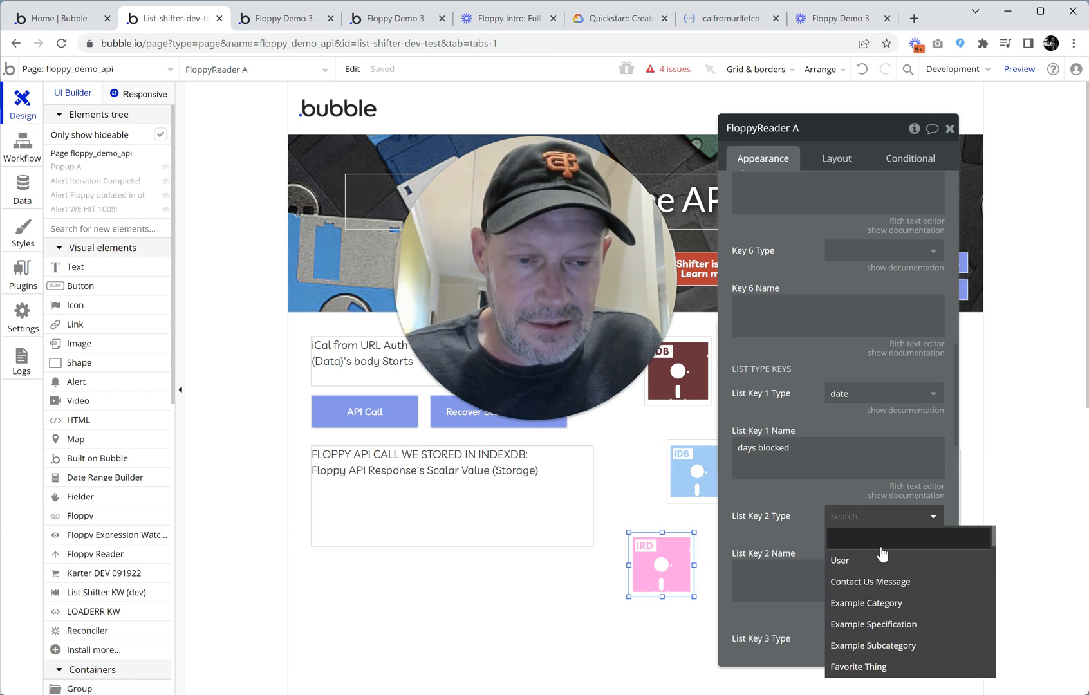
pyautogui.click(849, 562)
pyautogui.click(807, 572)
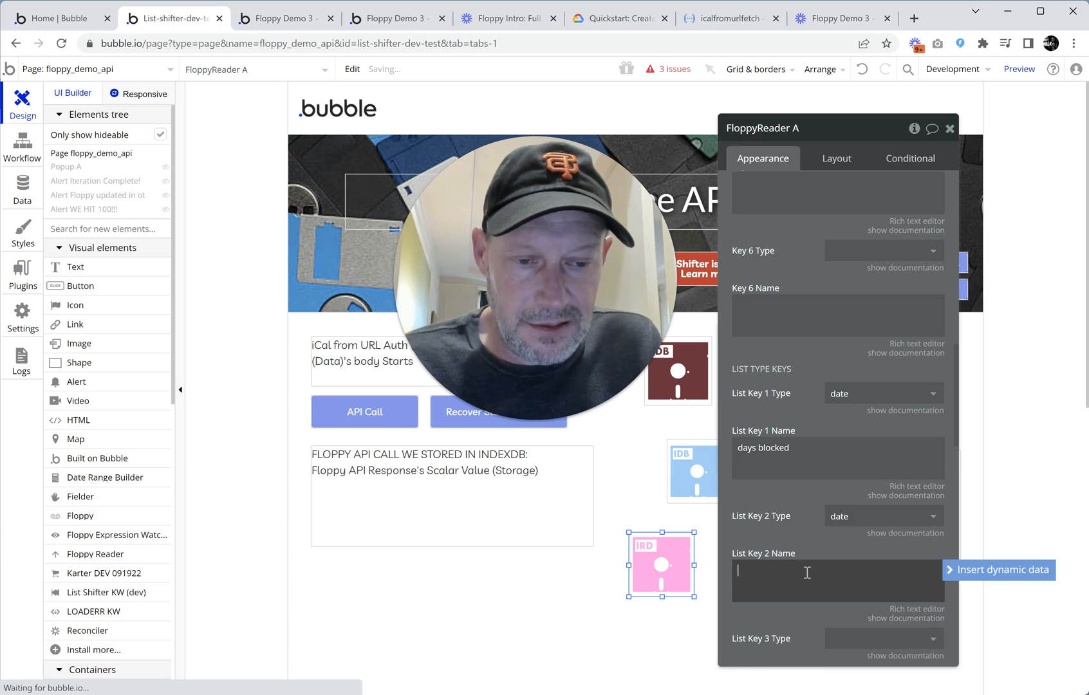
pyautogui.write('starts')
# - Set FloppyReader A's List Key 3 Type to date and its List Key 3 Name to "ends"
pyautogui.scroll(-2, 833, 551)
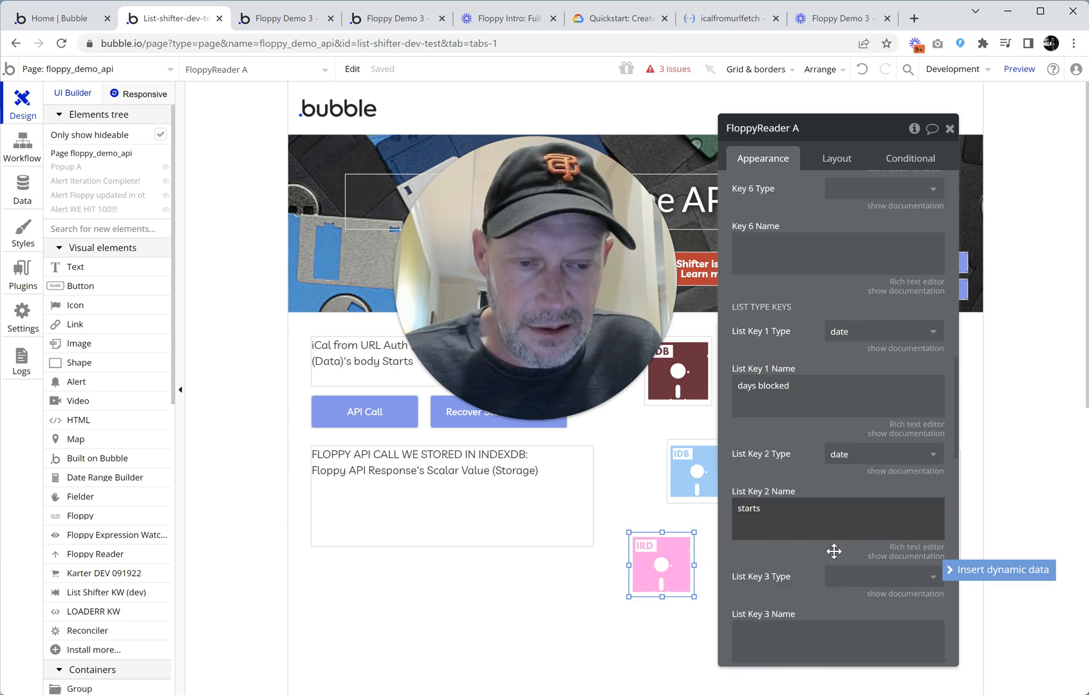
pyautogui.click(871, 496)
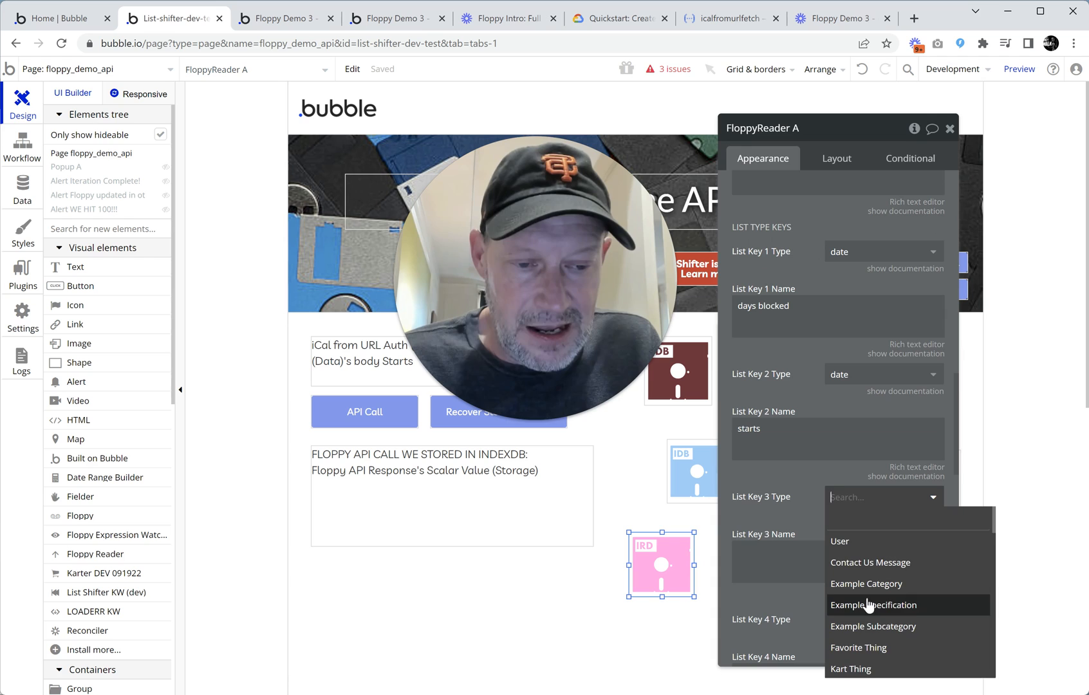
pyautogui.write('dat')
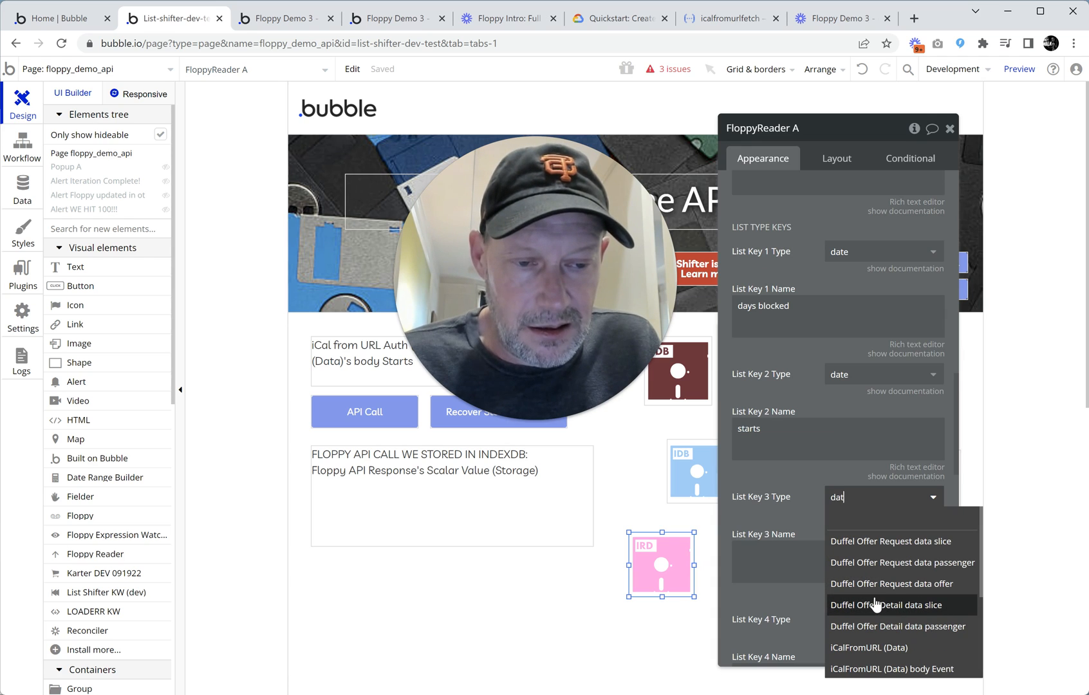
pyautogui.write('e')
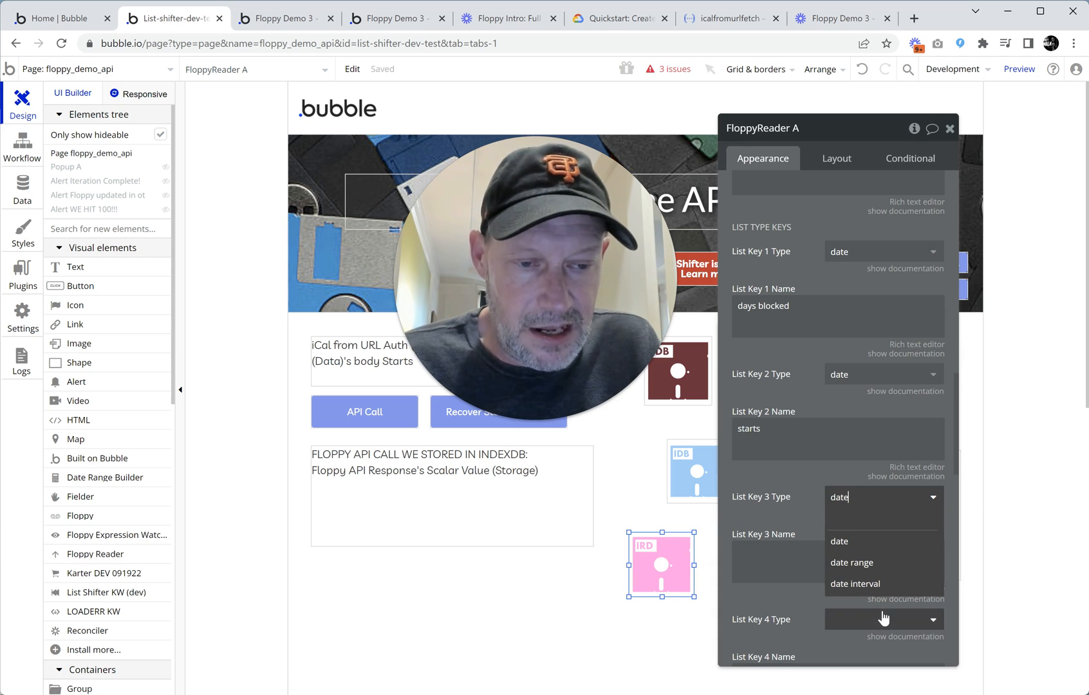
pyautogui.click(853, 544)
pyautogui.click(760, 558)
pyautogui.write('ends')
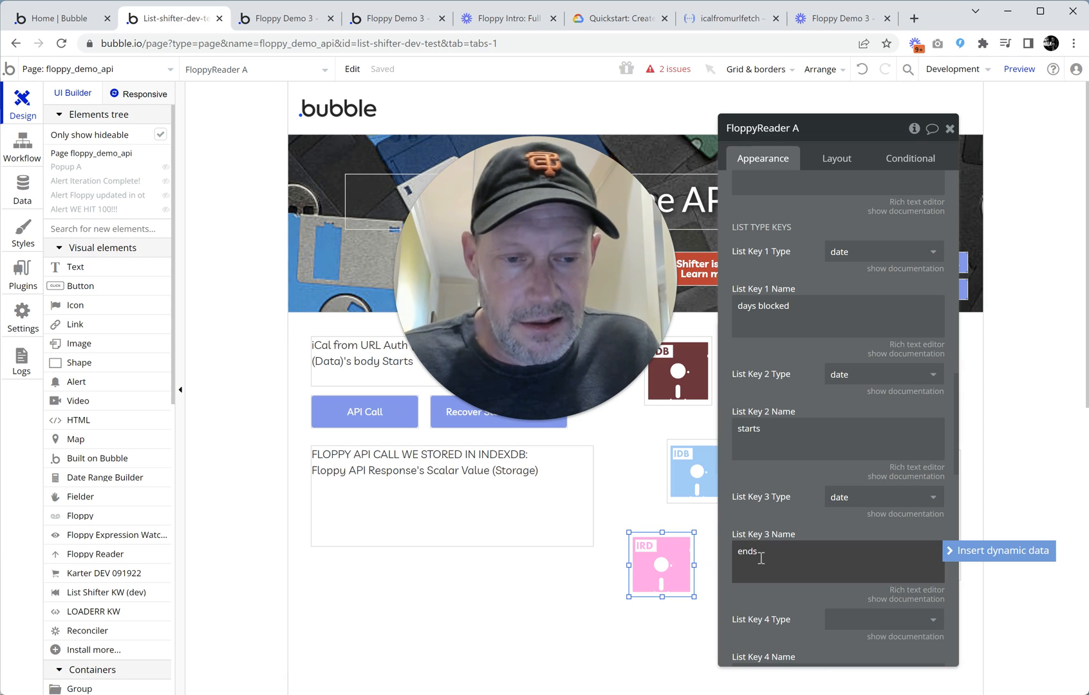
pyautogui.scroll(-2, 766, 554)
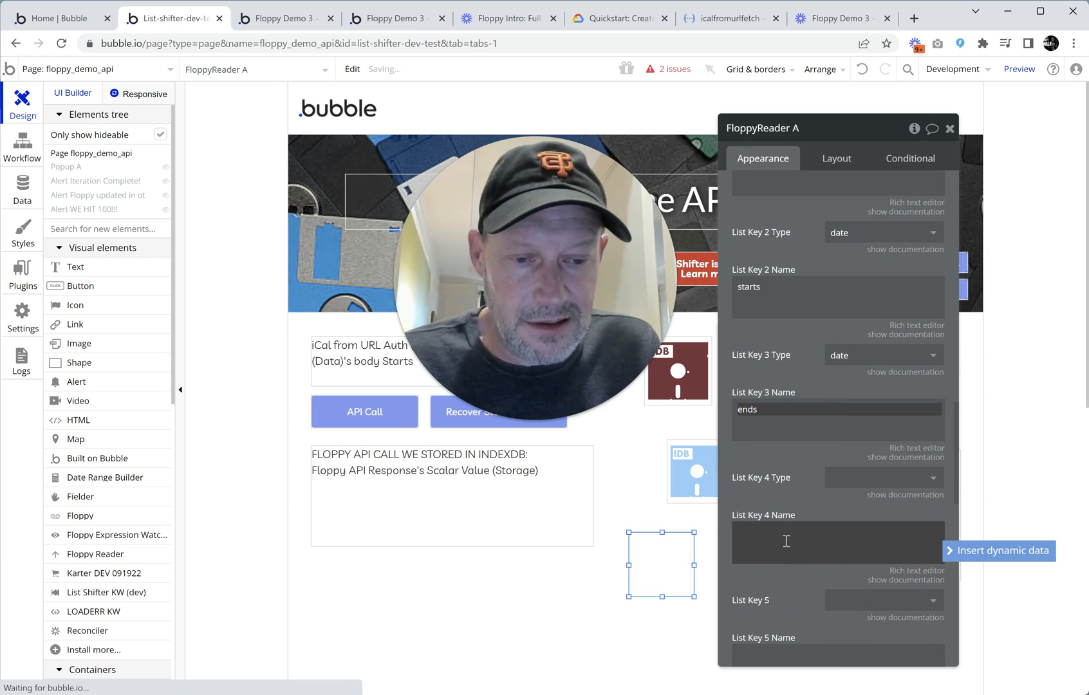
pyautogui.click(880, 478)
pyautogui.write('text')
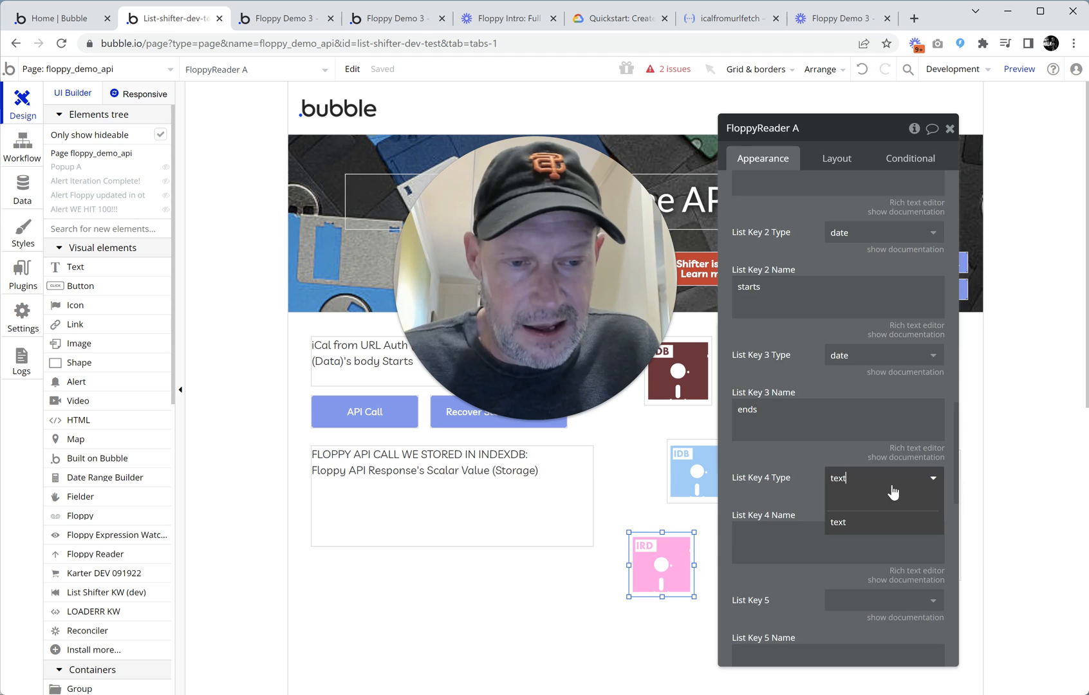
pyautogui.press('Tab')
pyautogui.scroll(8, 808, 374)
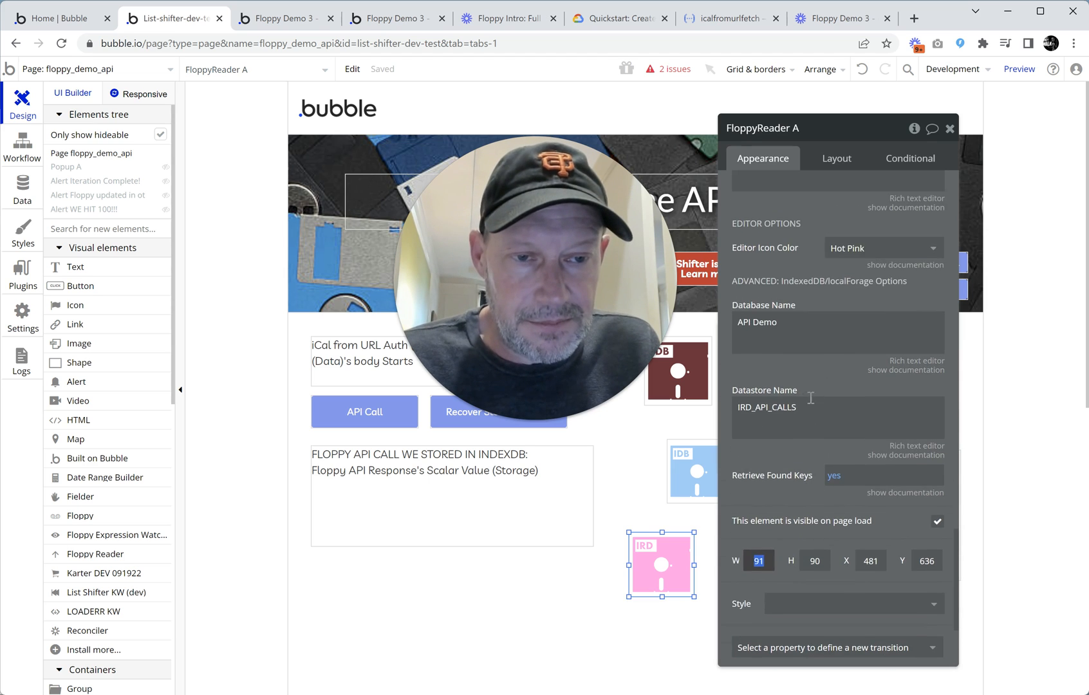
pyautogui.scroll(2, 813, 414)
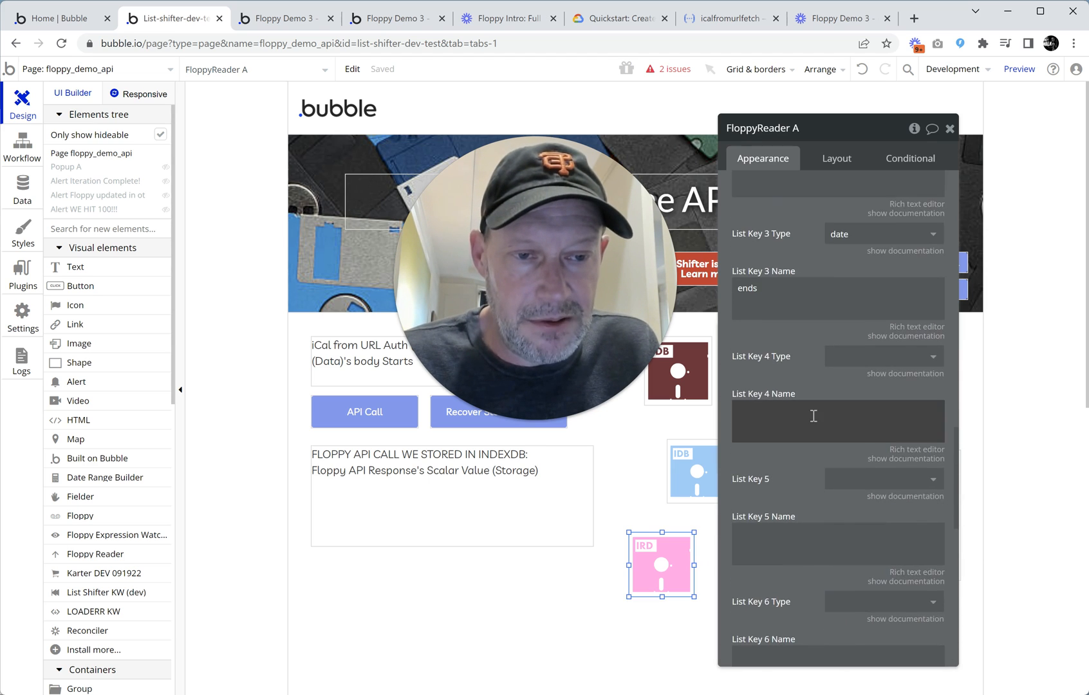
# - Set FloppyReader A's List Key 4 Type to text and its List Key 4 Name to "descriptions"
pyautogui.click(887, 430)
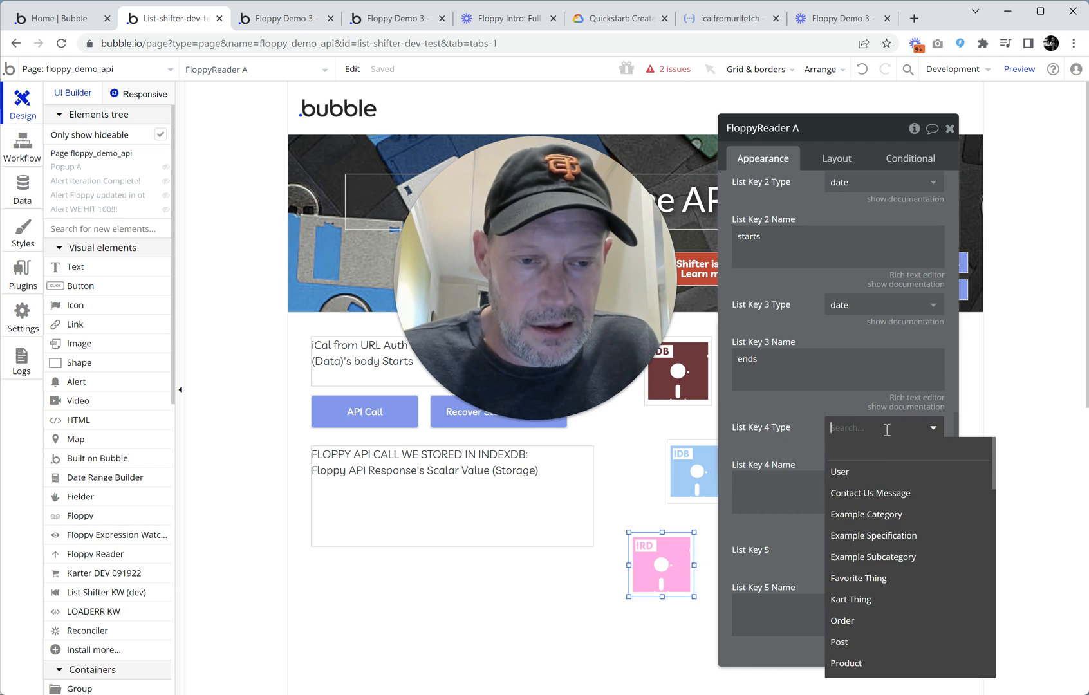
pyautogui.write('text')
pyautogui.click(846, 470)
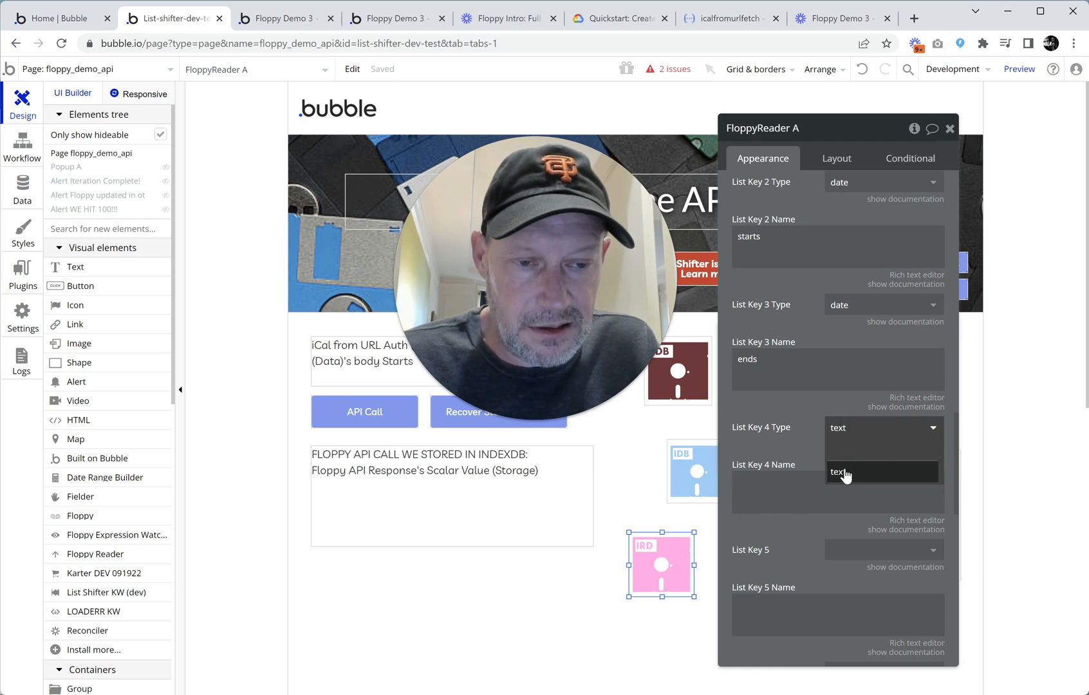
pyautogui.click(782, 481)
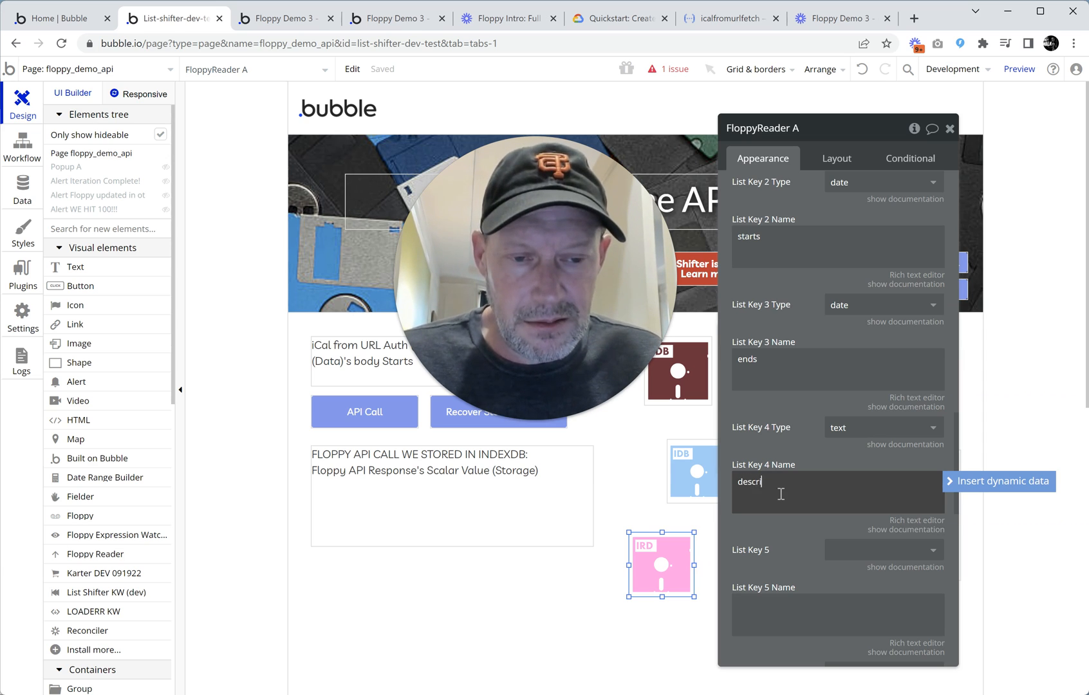
pyautogui.write('descriptions')
pyautogui.press('Tab')
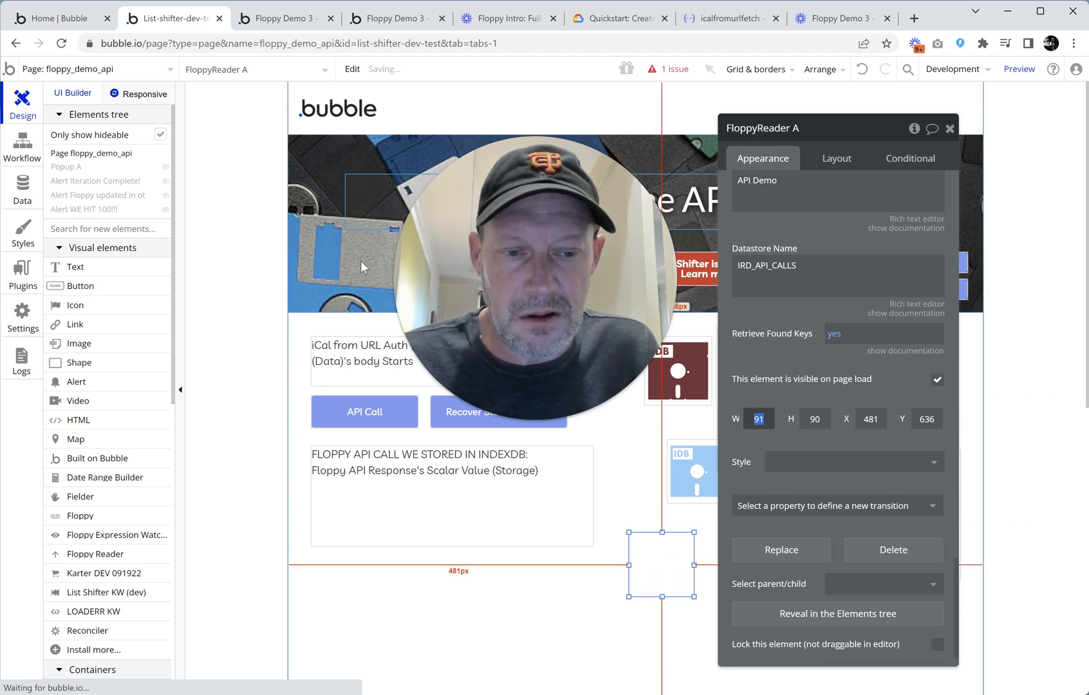
# - Check the data type of the value for List Key 1 in the API Call workflow's Store Keys FloppyReader A action
pyautogui.click(56, 155)
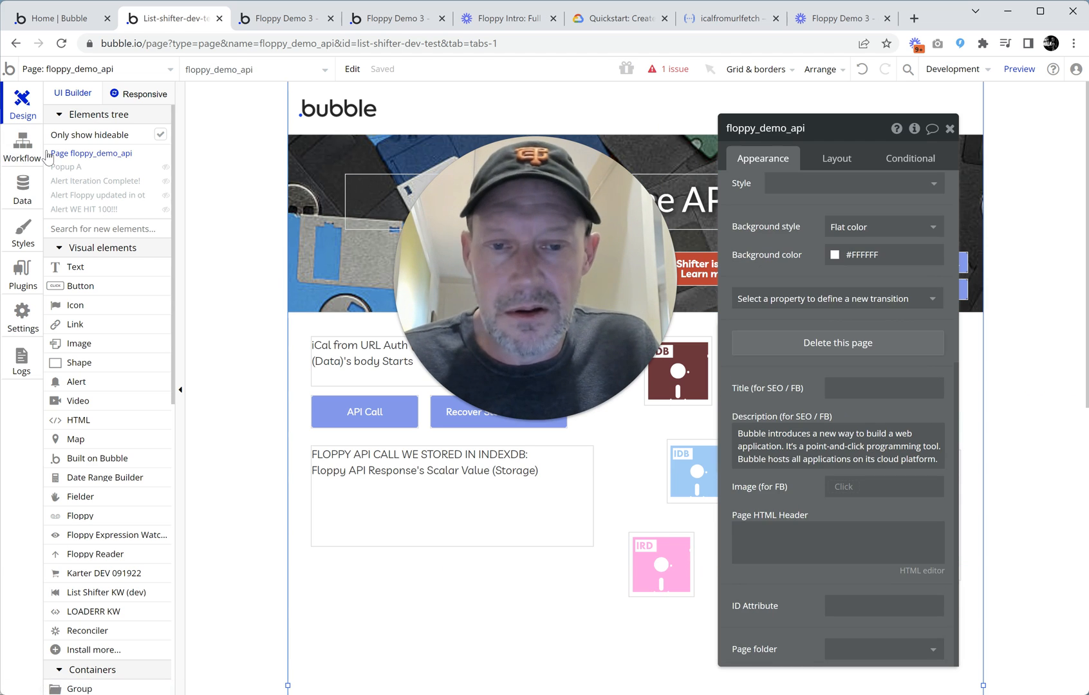
pyautogui.click(13, 152)
pyautogui.scroll(3, 790, 375)
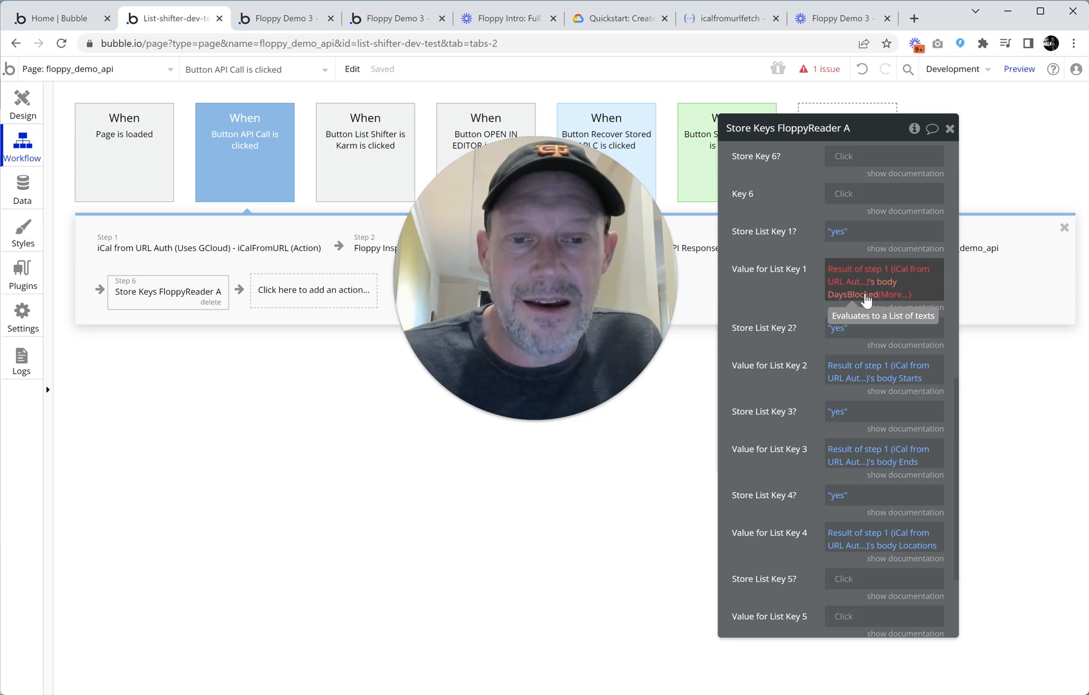
# - Change FloppyReader A's List Key 1 Type to text in the page design
pyautogui.click(22, 104)
pyautogui.scroll(5, 821, 403)
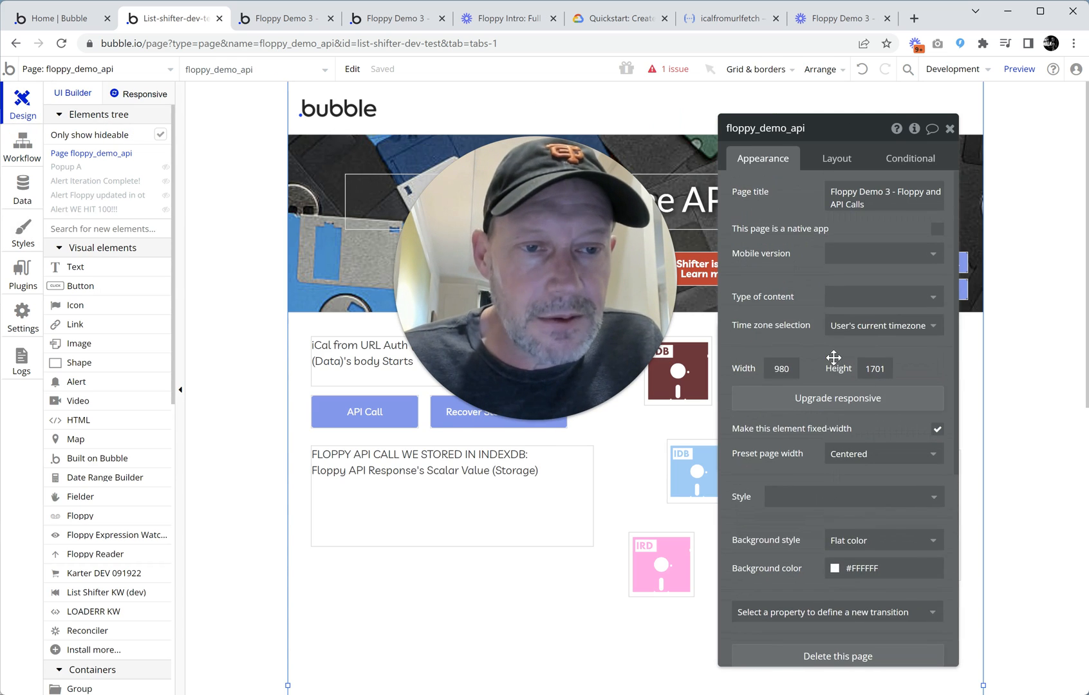
pyautogui.scroll(-5, 823, 358)
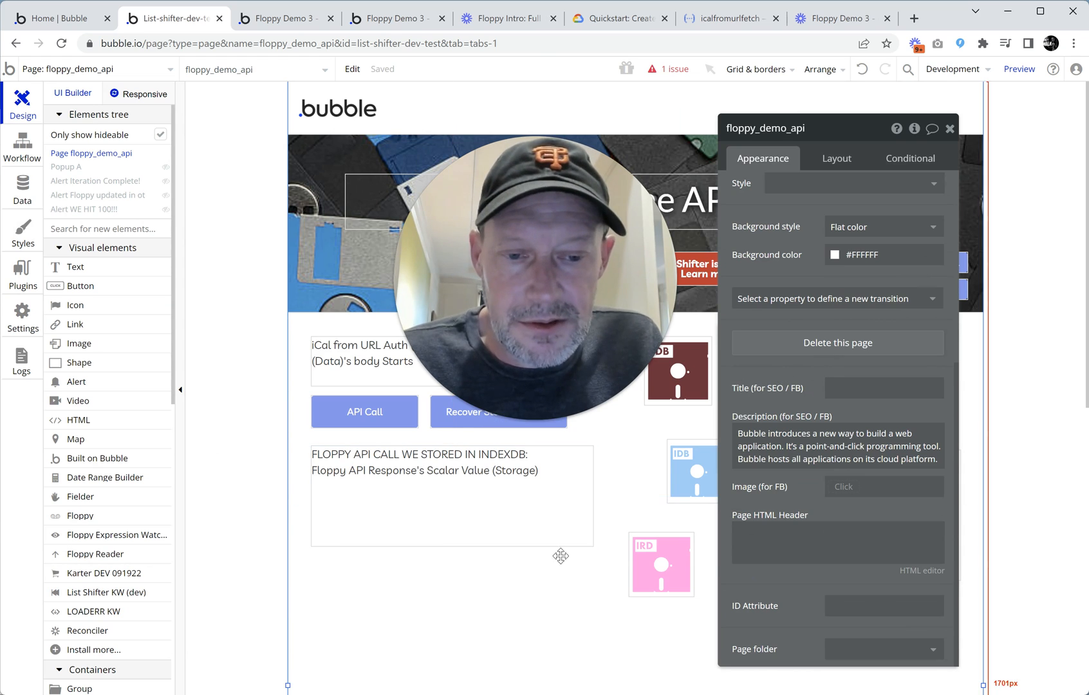
pyautogui.click(671, 583)
pyautogui.scroll(5, 852, 435)
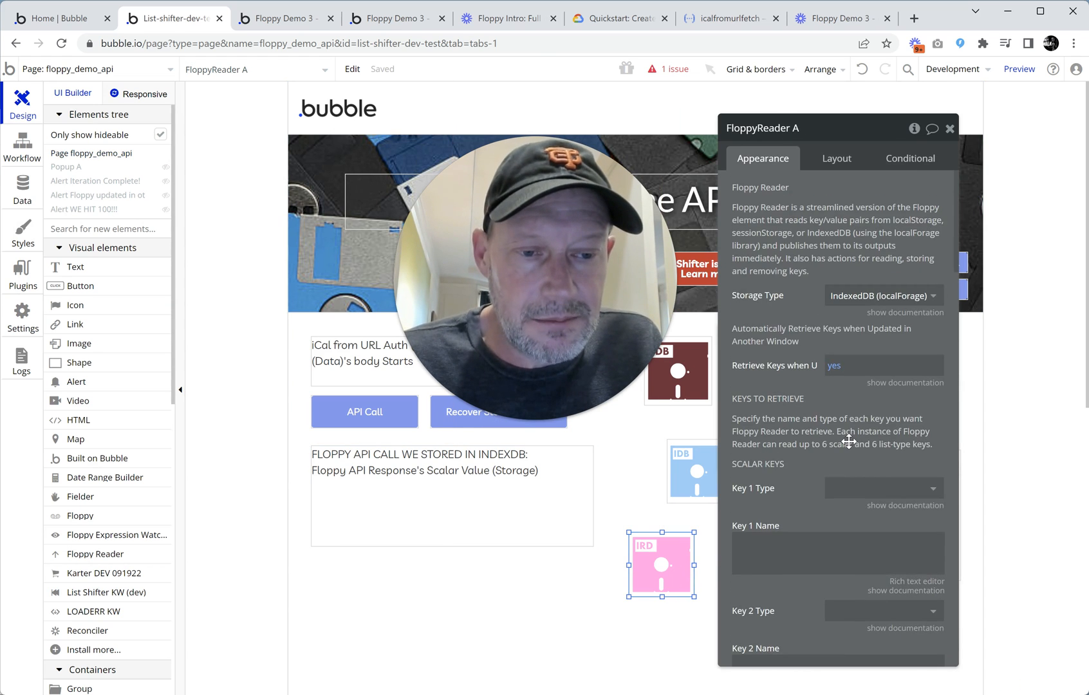
pyautogui.scroll(-10, 849, 441)
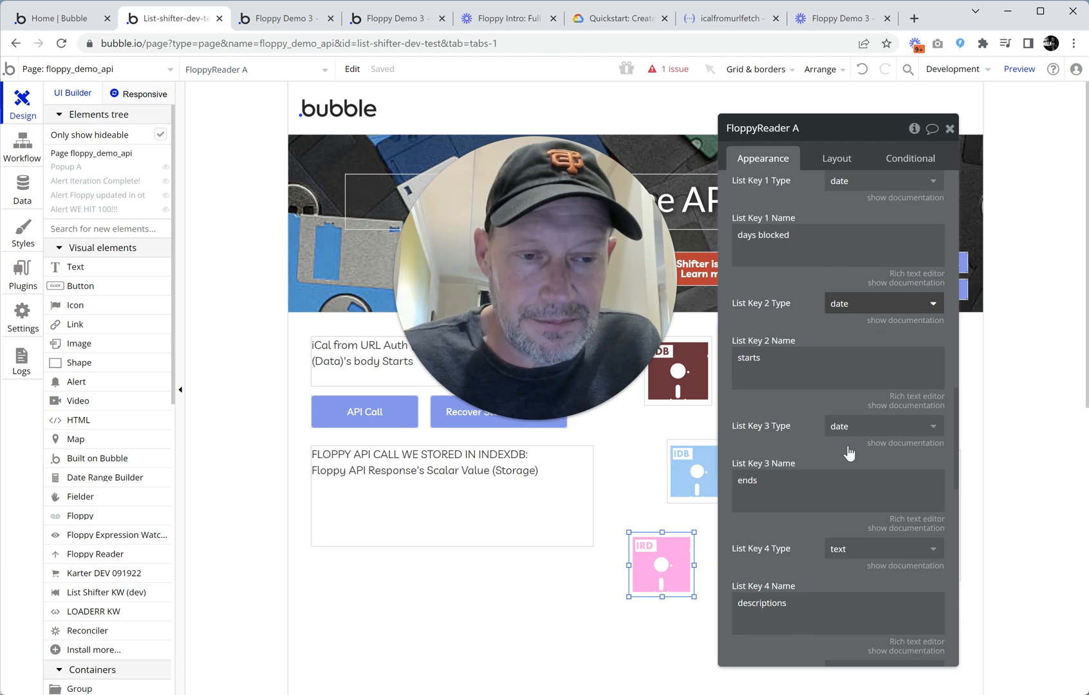
pyautogui.scroll(-5, 849, 453)
pyautogui.scroll(1, 833, 318)
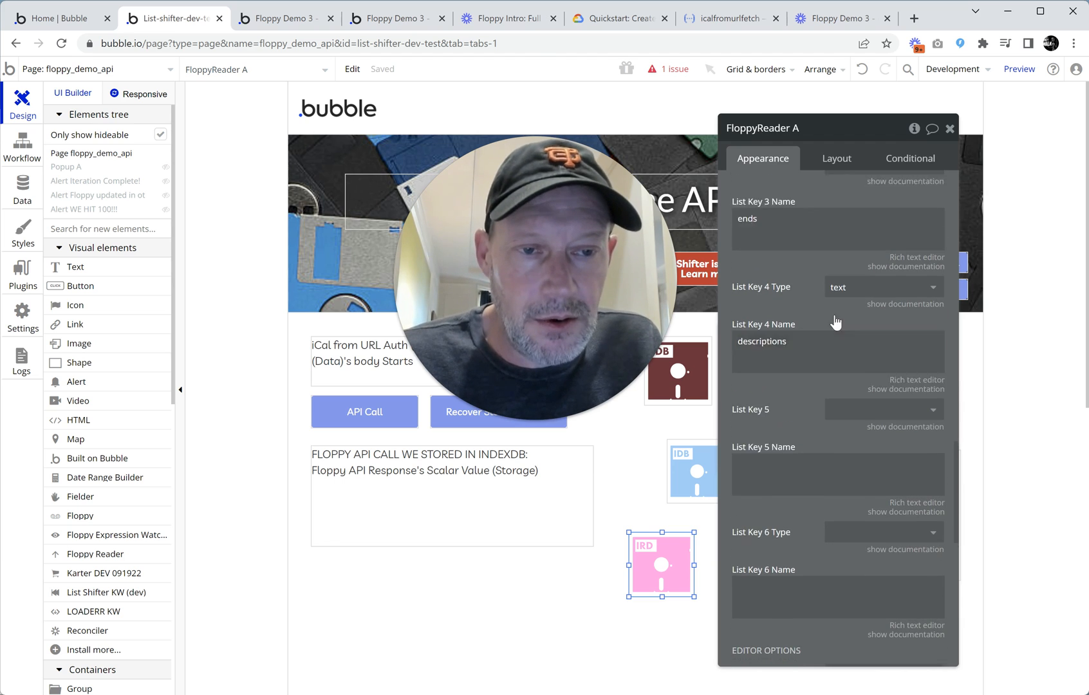
pyautogui.scroll(5, 836, 322)
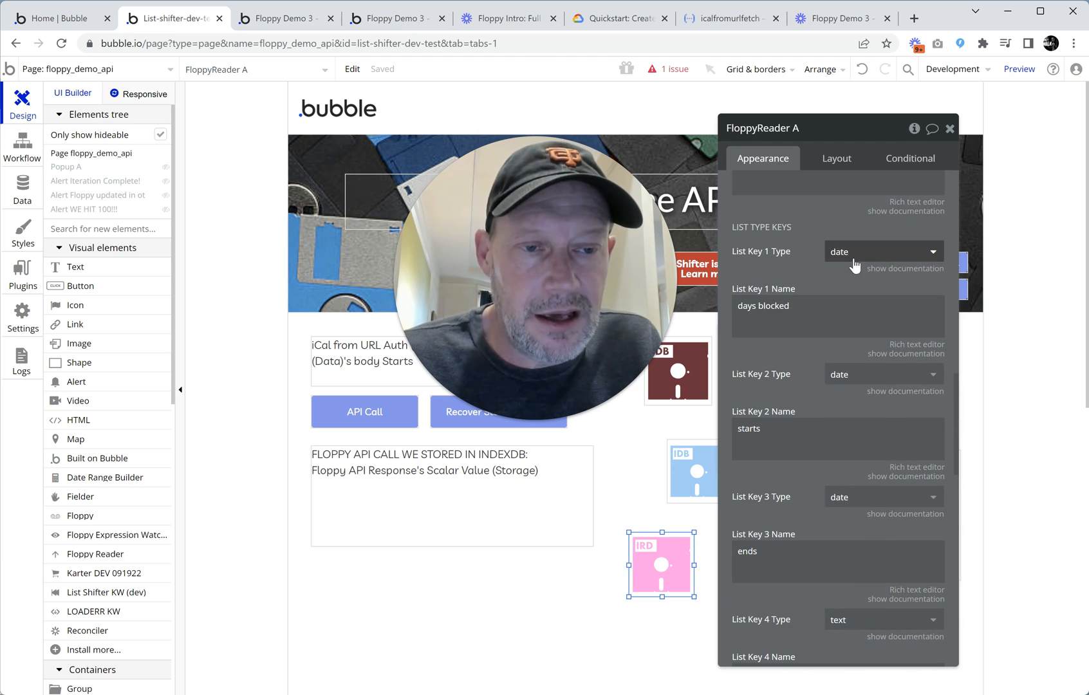
pyautogui.click(854, 260)
pyautogui.write('tex')
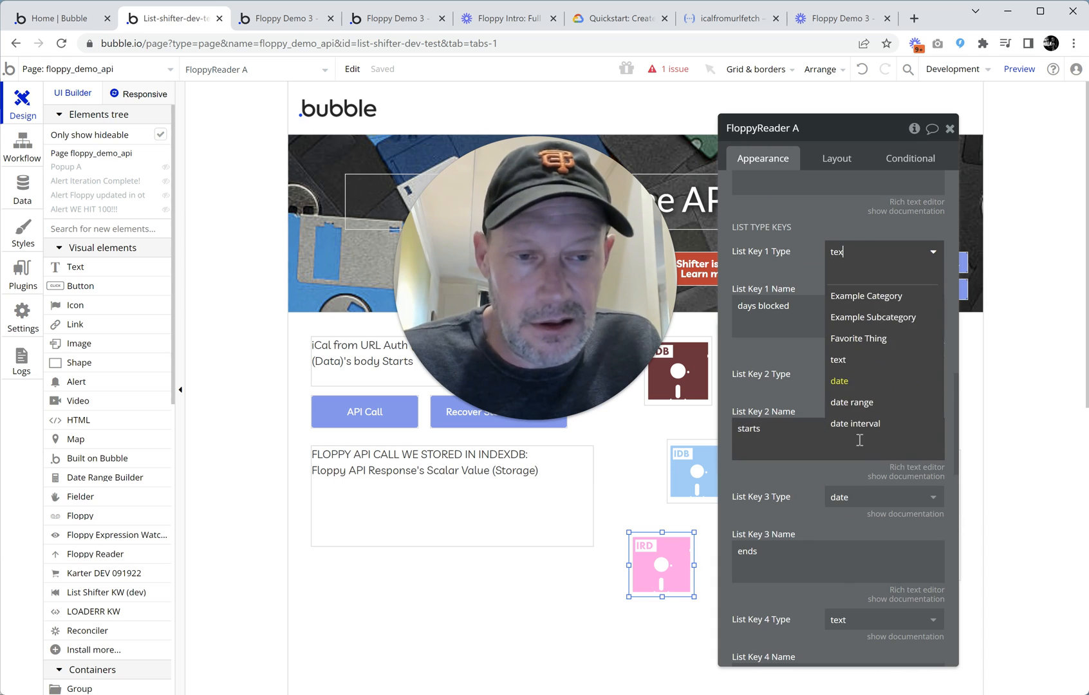
pyautogui.write('t')
pyautogui.click(839, 295)
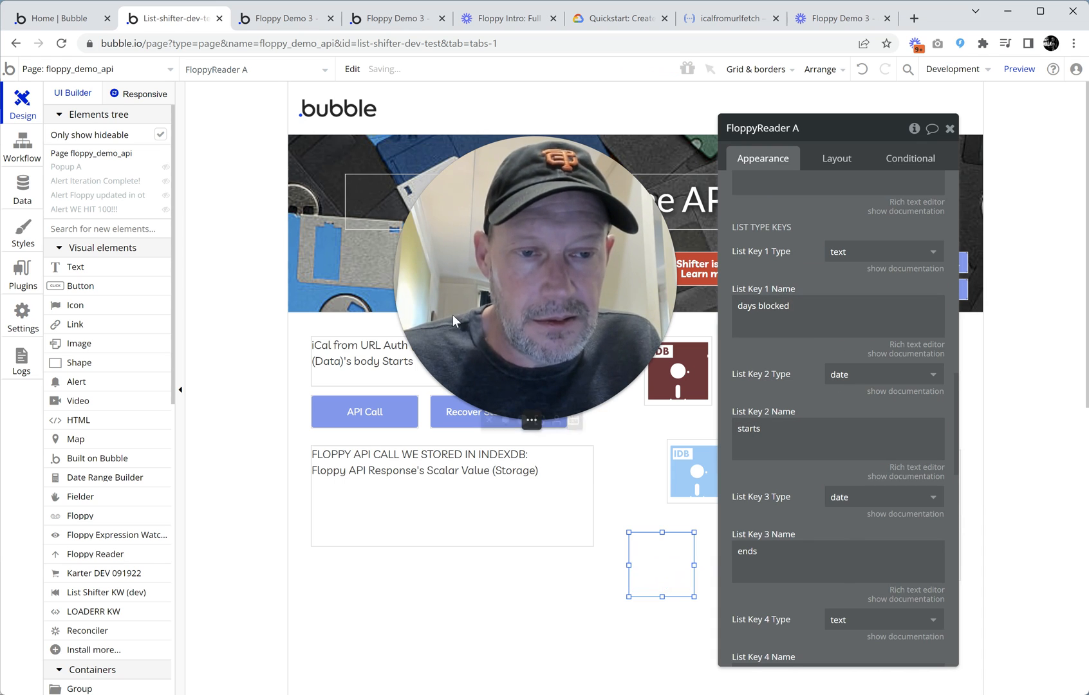
# - Review the list key values of the Store Keys FloppyReader A action in the API Call workflow
pyautogui.click(23, 145)
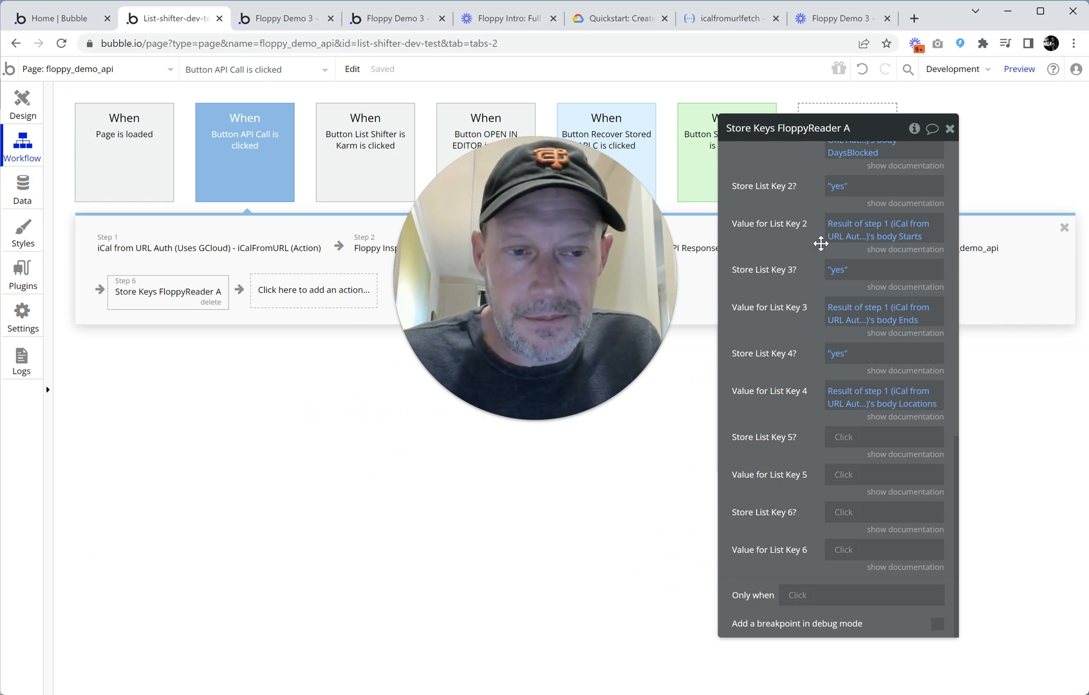
pyautogui.scroll(4, 766, 377)
pyautogui.scroll(-2, 779, 392)
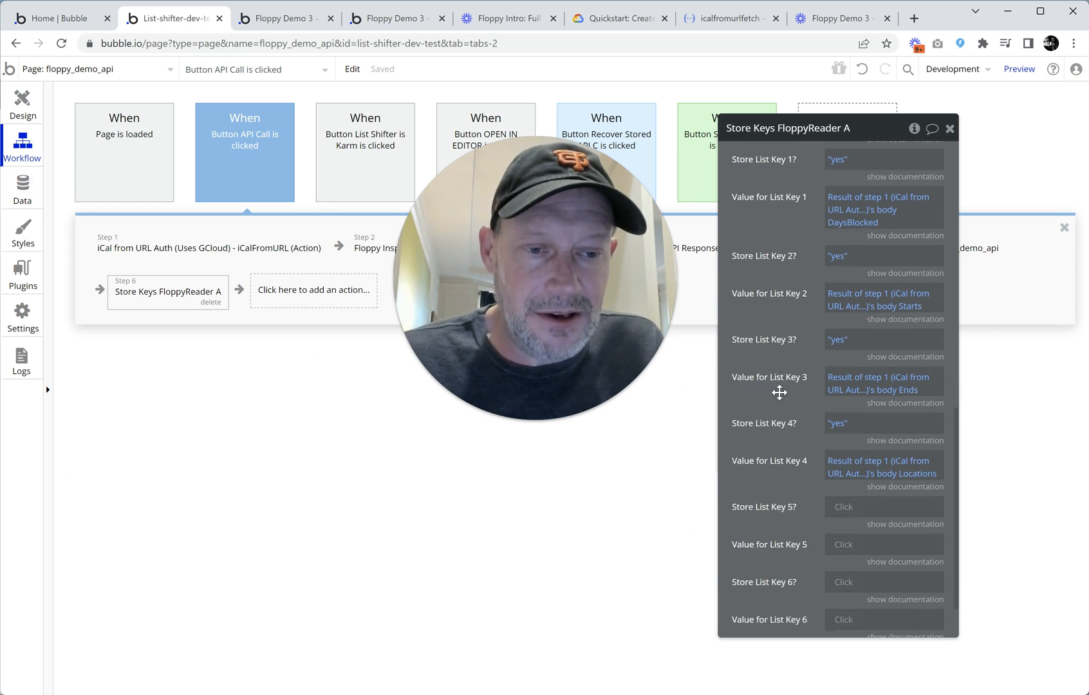
pyautogui.scroll(-1, 781, 450)
pyautogui.scroll(3, 773, 474)
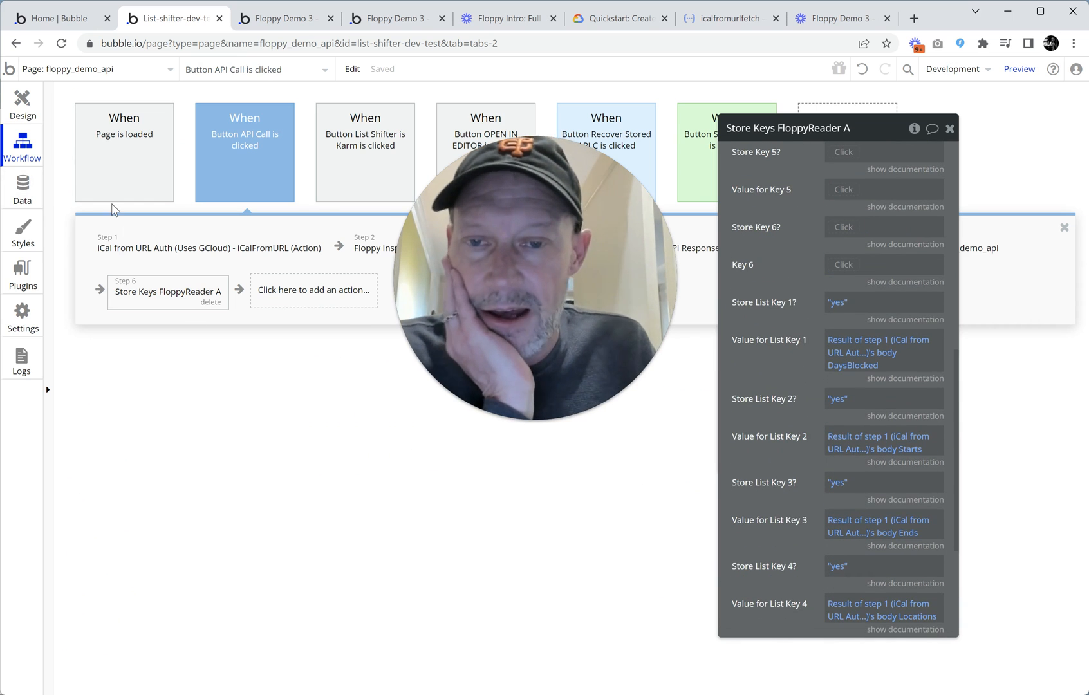
# - Switch to the floppy_demo_api preview, reload it and show the Application storage in the developer tools
pyautogui.click(282, 18)
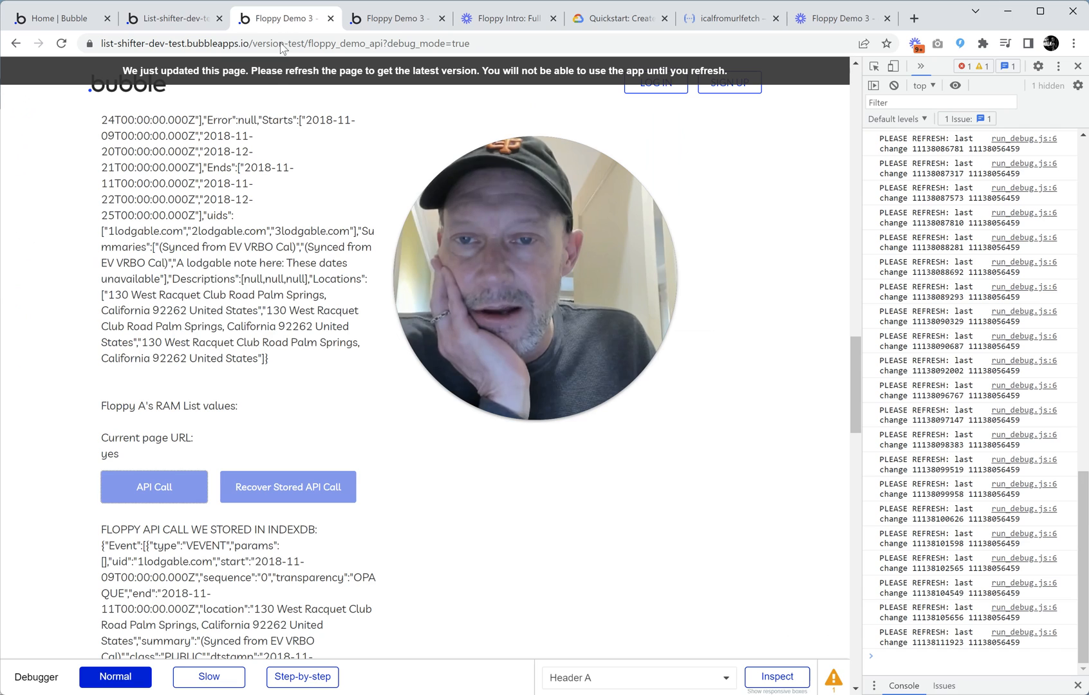
pyautogui.click(277, 80)
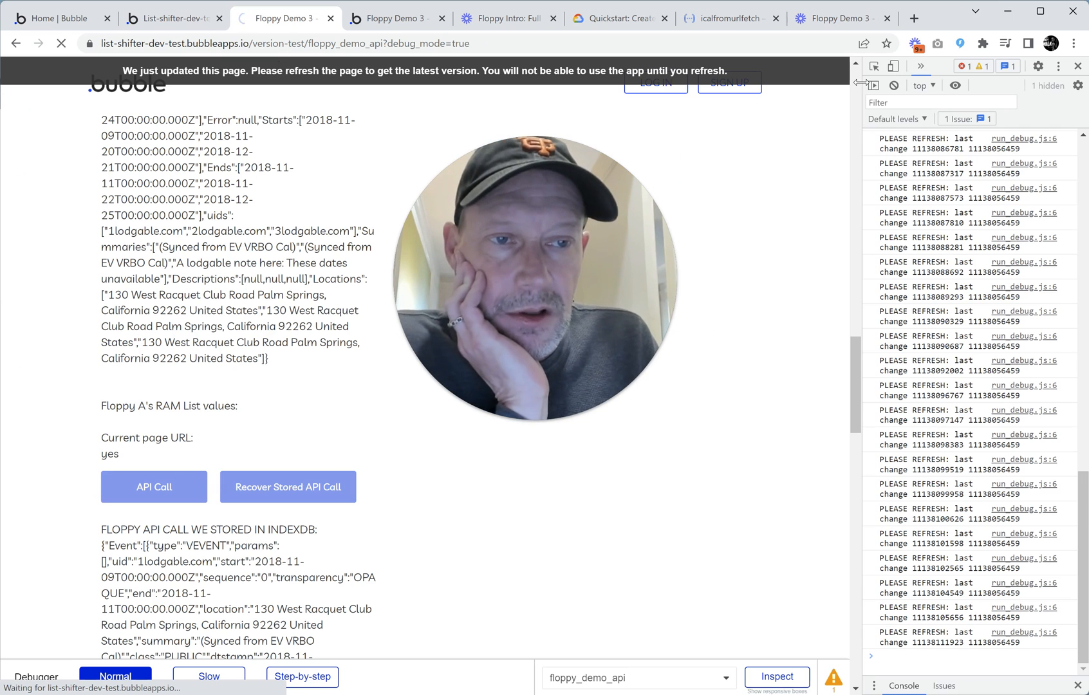
pyautogui.click(920, 66)
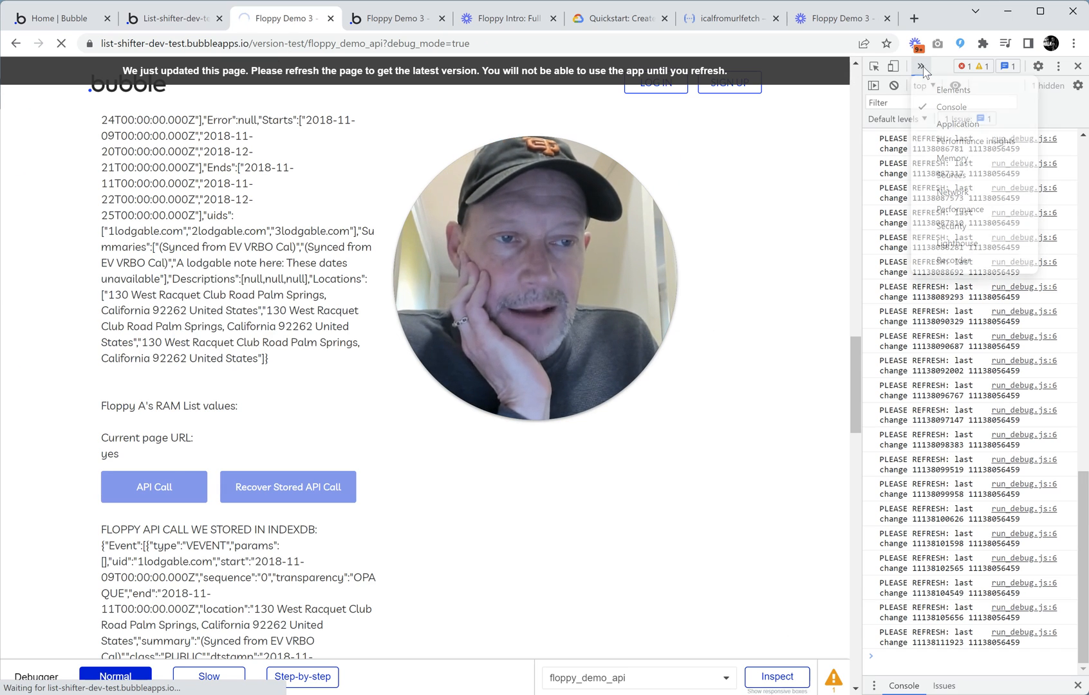
pyautogui.click(974, 128)
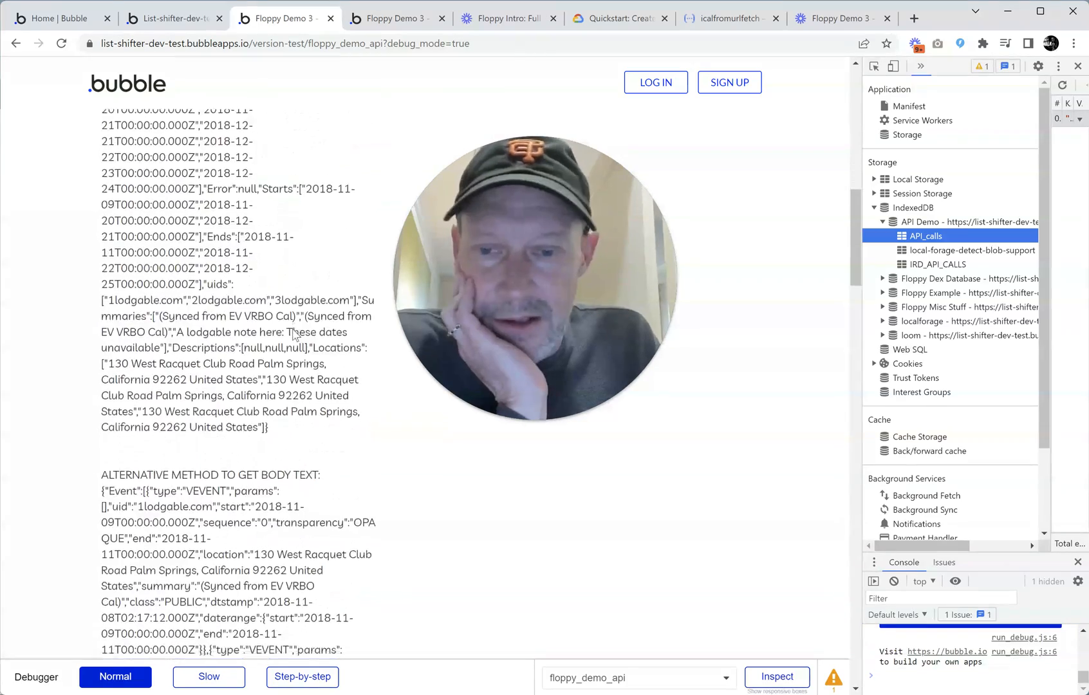
# - Run the API call on the preview page and open the IRD_API_CALLS datastore of the API Demo IndexedDB database
pyautogui.scroll(-10, 293, 334)
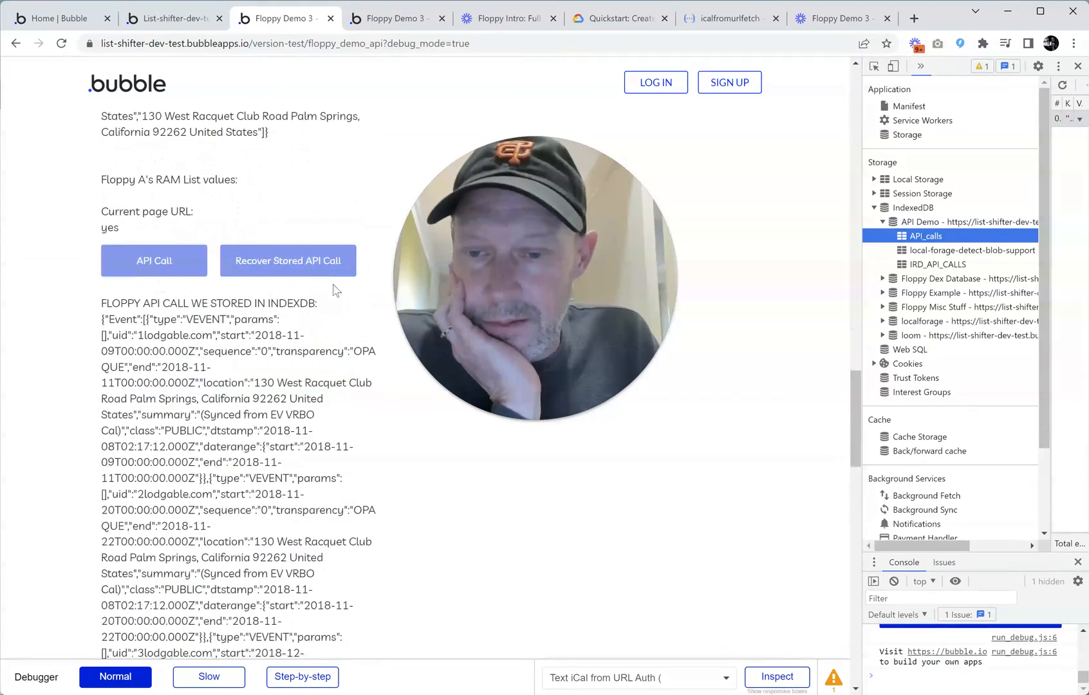
pyautogui.click(172, 264)
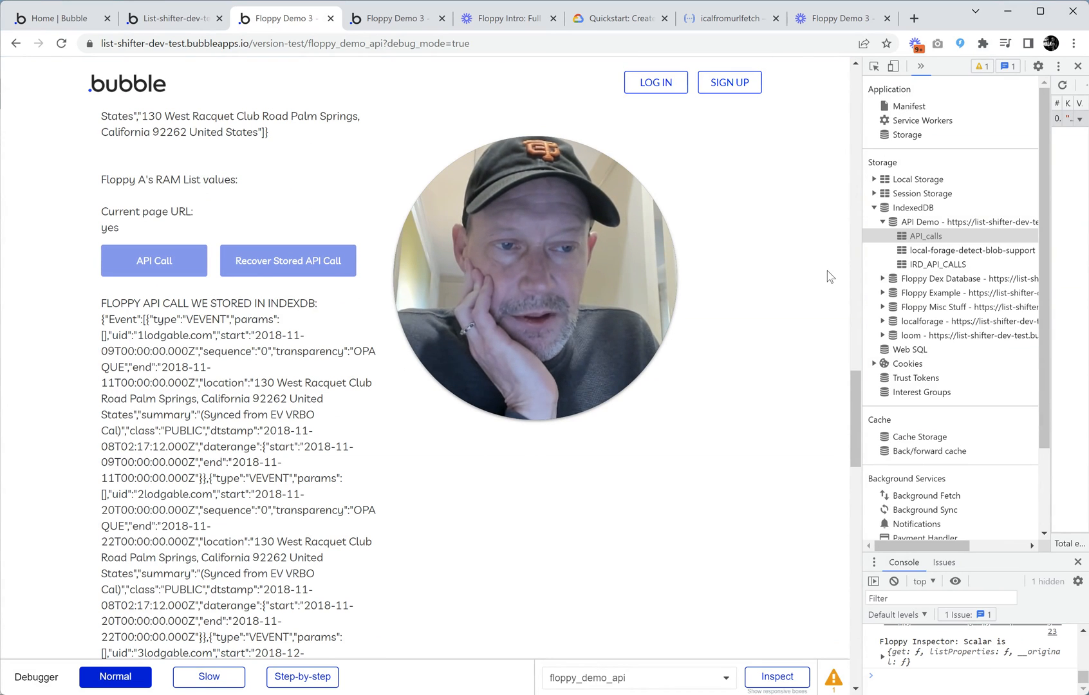
pyautogui.click(944, 266)
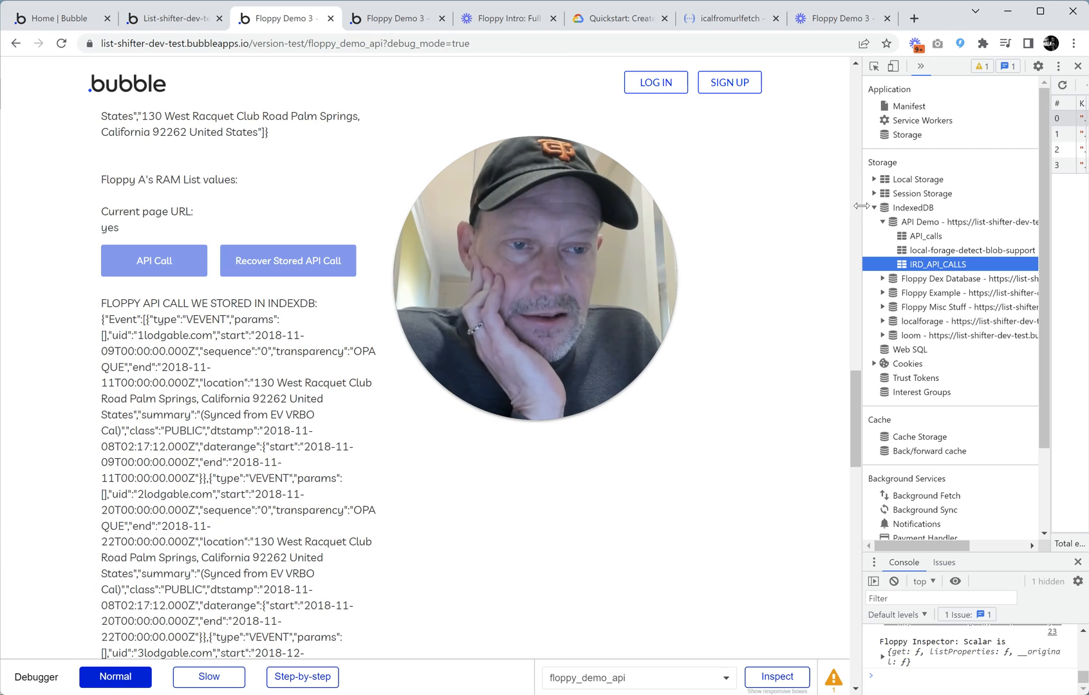
# - Widen the developer tools and the datastore's Key and Value columns to read the stored list entries
pyautogui.moveTo(858, 213); pyautogui.dragTo(350, 226)
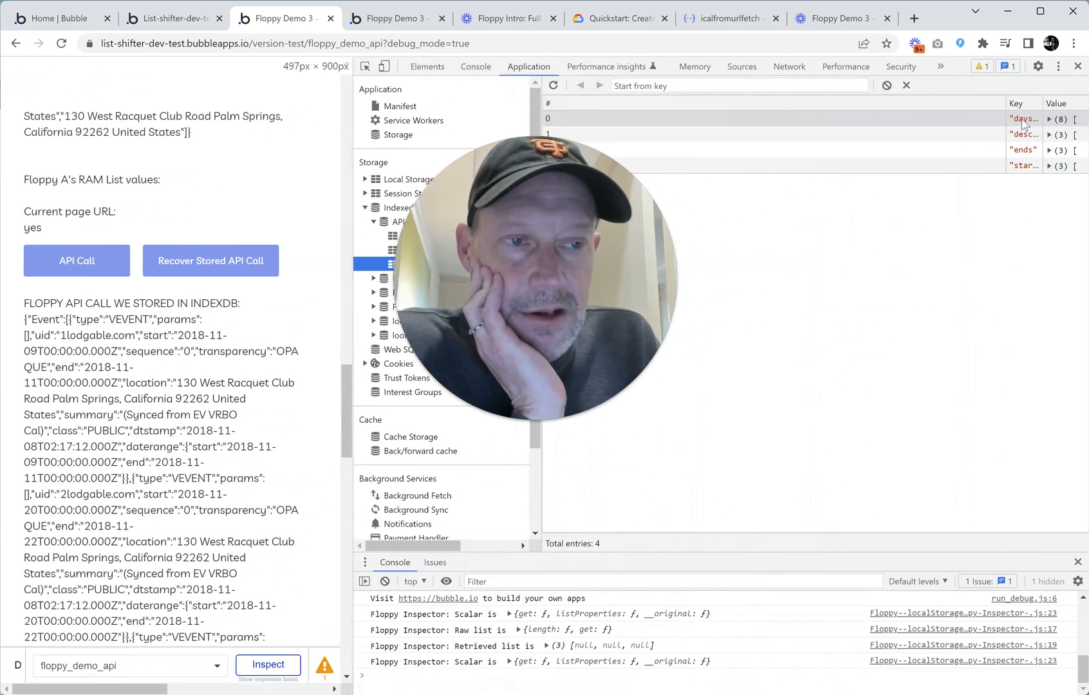
pyautogui.moveTo(1005, 110); pyautogui.dragTo(617, 112)
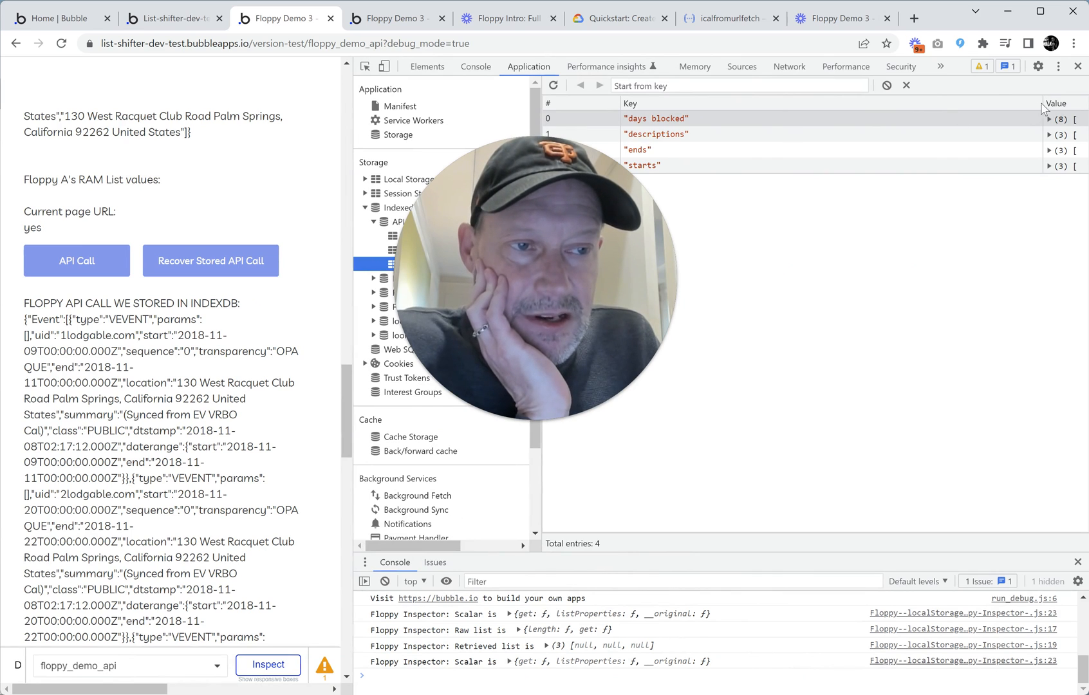
pyautogui.moveTo(1045, 101); pyautogui.dragTo(728, 118)
pyautogui.moveTo(588, 158); pyautogui.dragTo(661, 282)
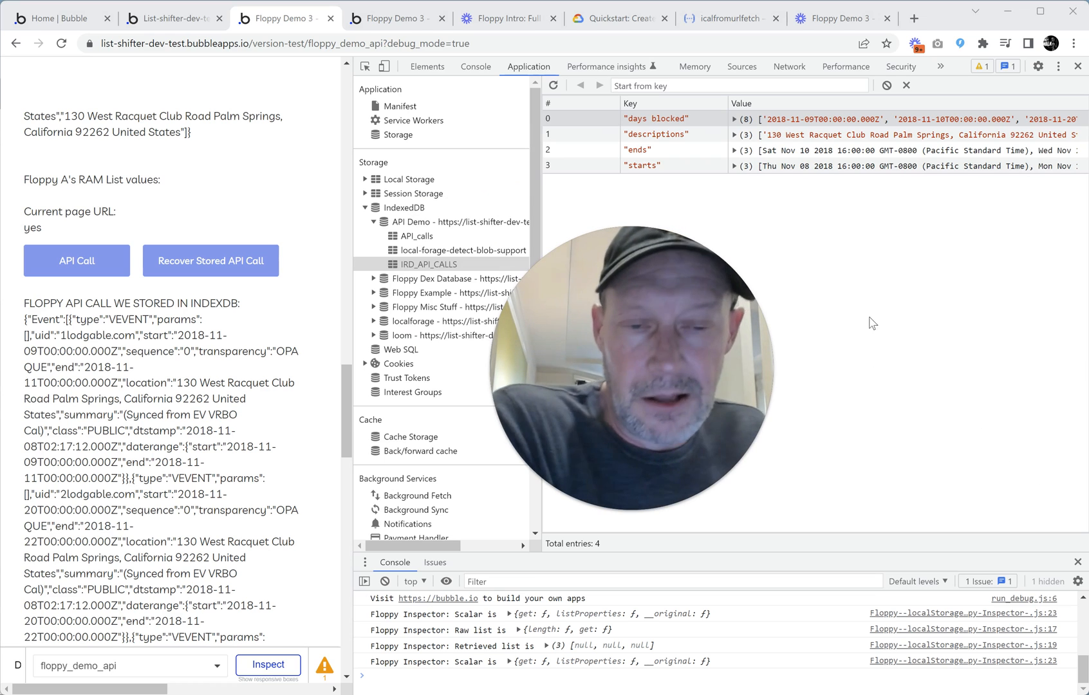
pyautogui.moveTo(689, 324); pyautogui.dragTo(751, 287)
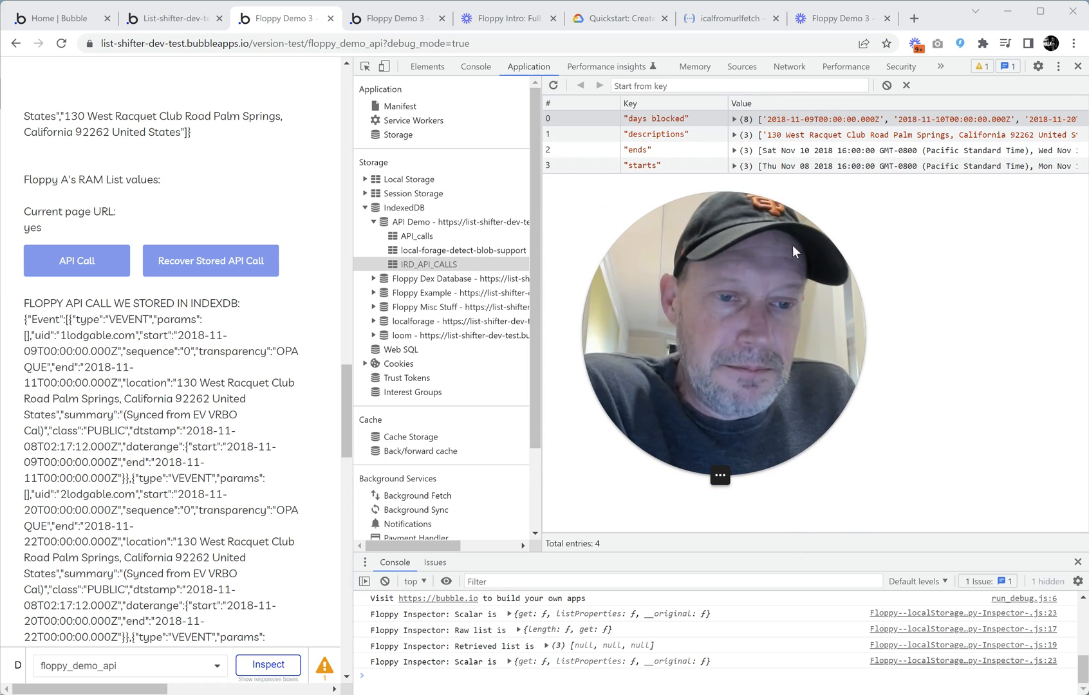
pyautogui.moveTo(783, 296); pyautogui.dragTo(832, 283)
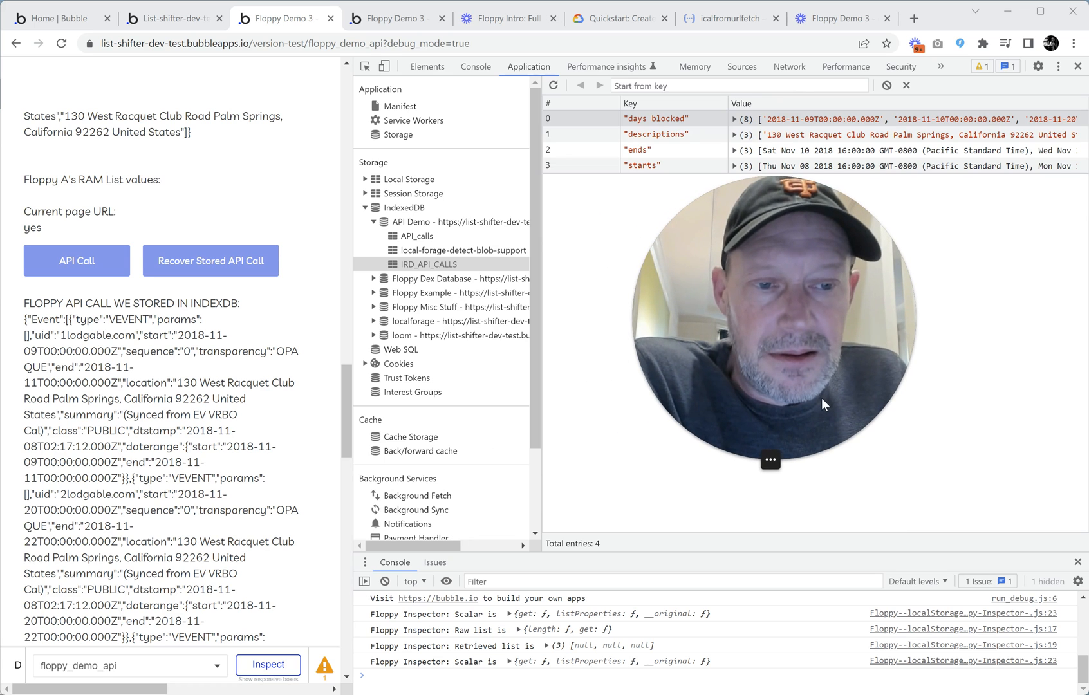
pyautogui.moveTo(829, 419)
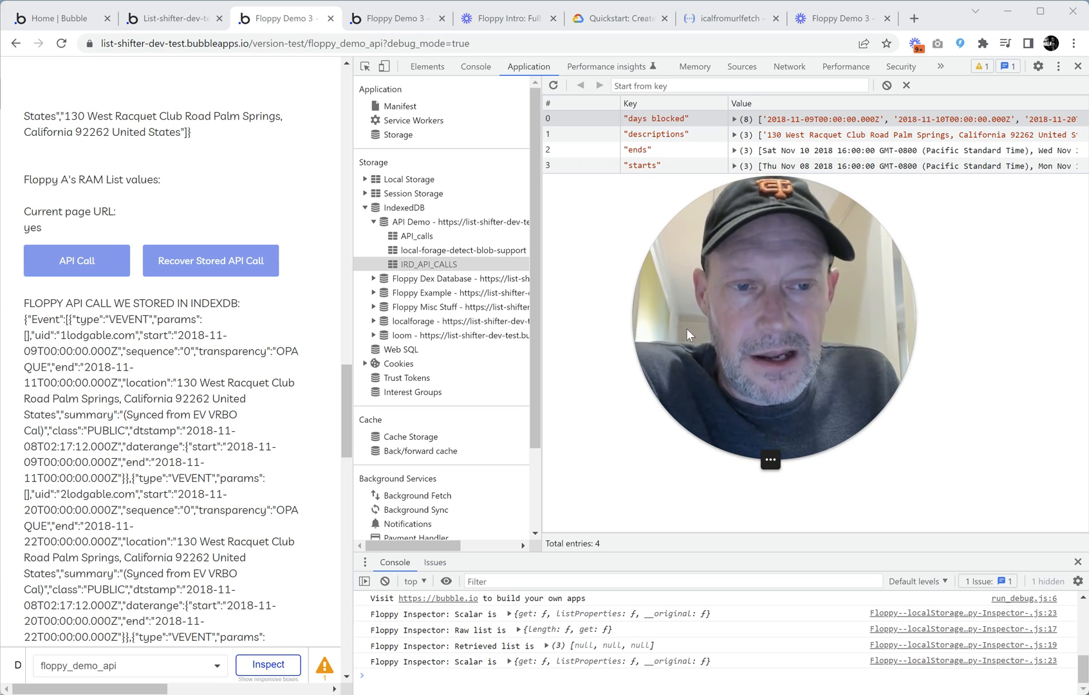
pyautogui.moveTo(686, 328); pyautogui.dragTo(676, 349)
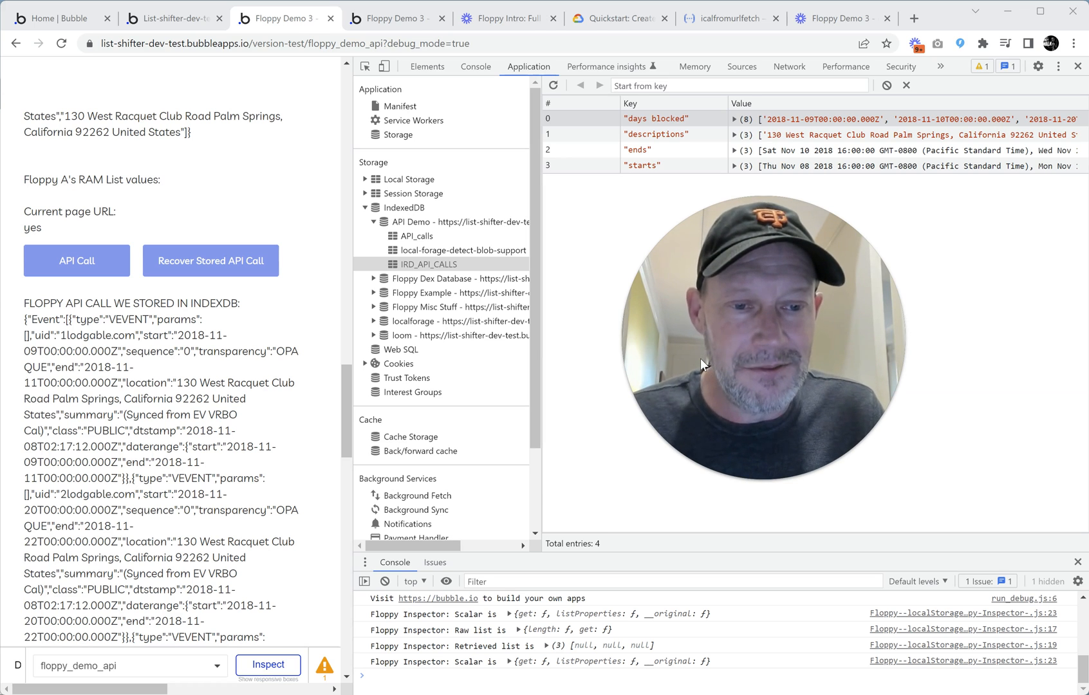
pyautogui.moveTo(742, 390)
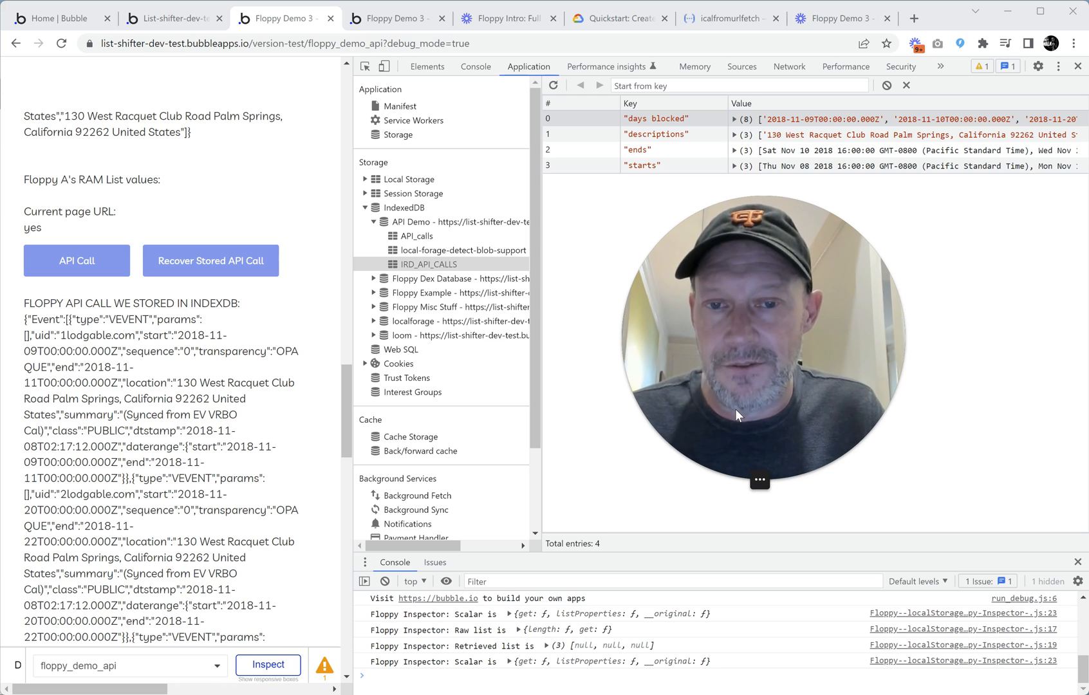
pyautogui.moveTo(717, 465)
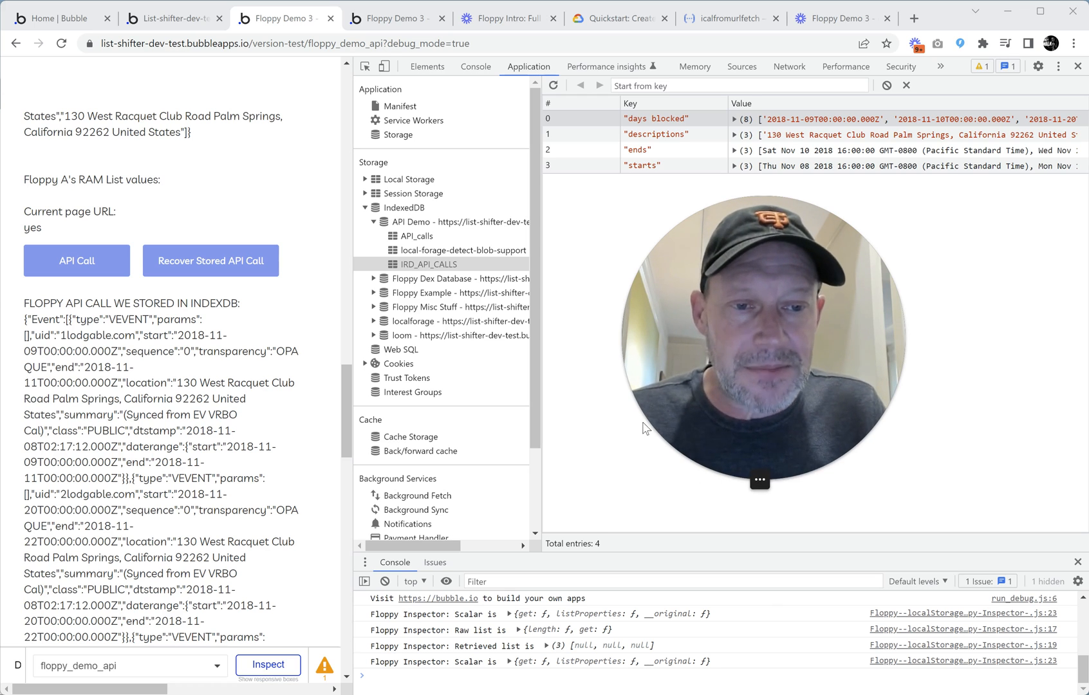